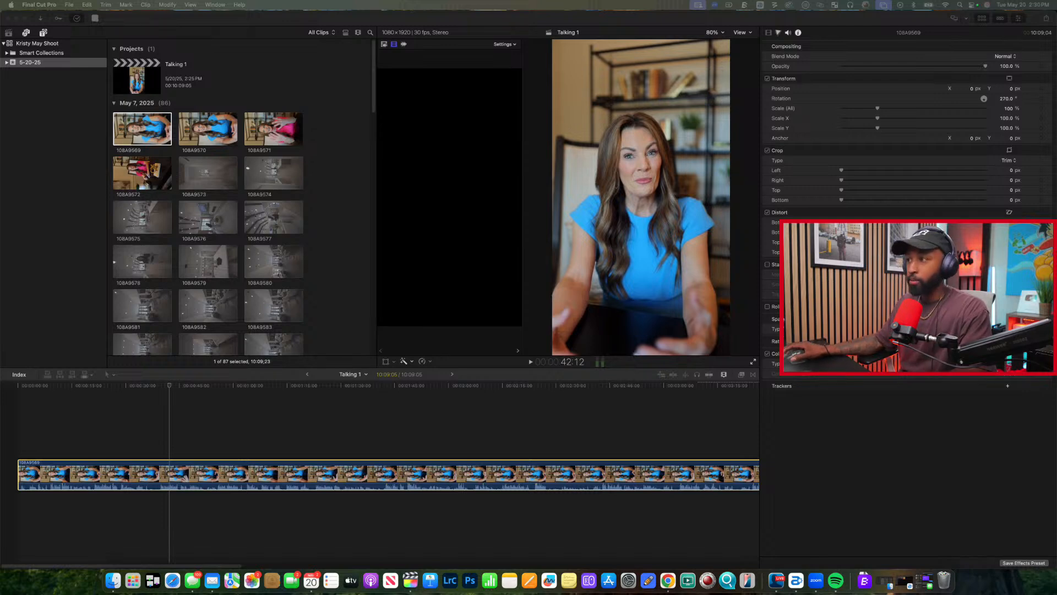
Play back the opening of the 108A9569 clip in the Talking 1 timeline.
left_click(42, 434)
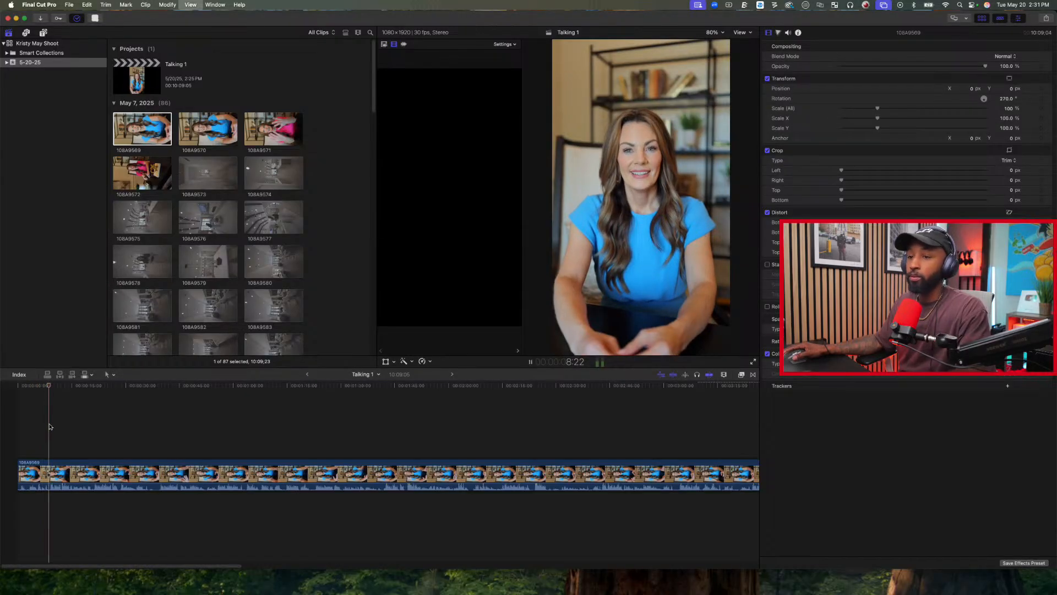
key("space")
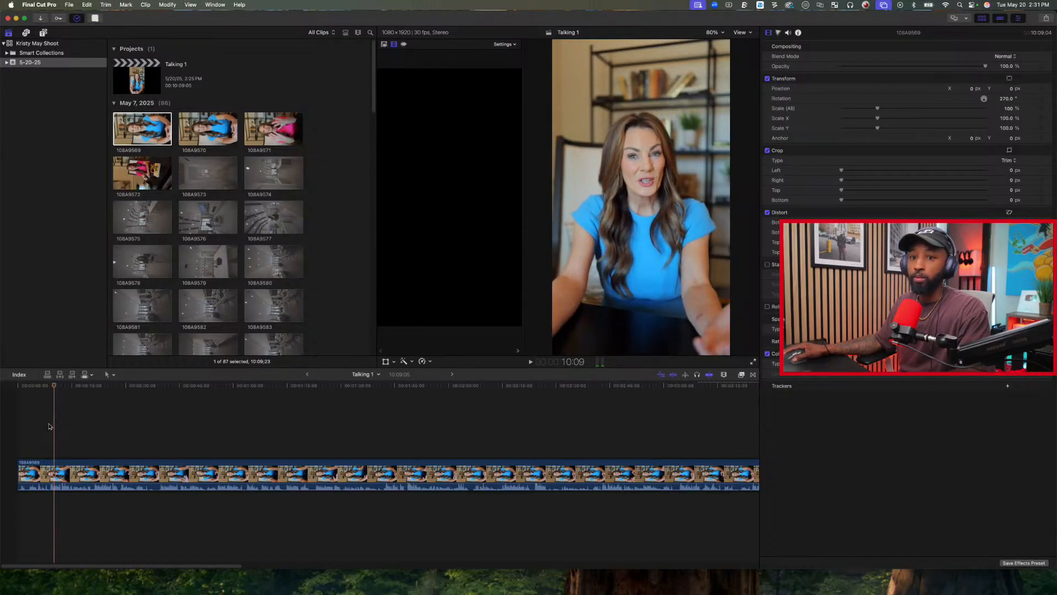
key("space")
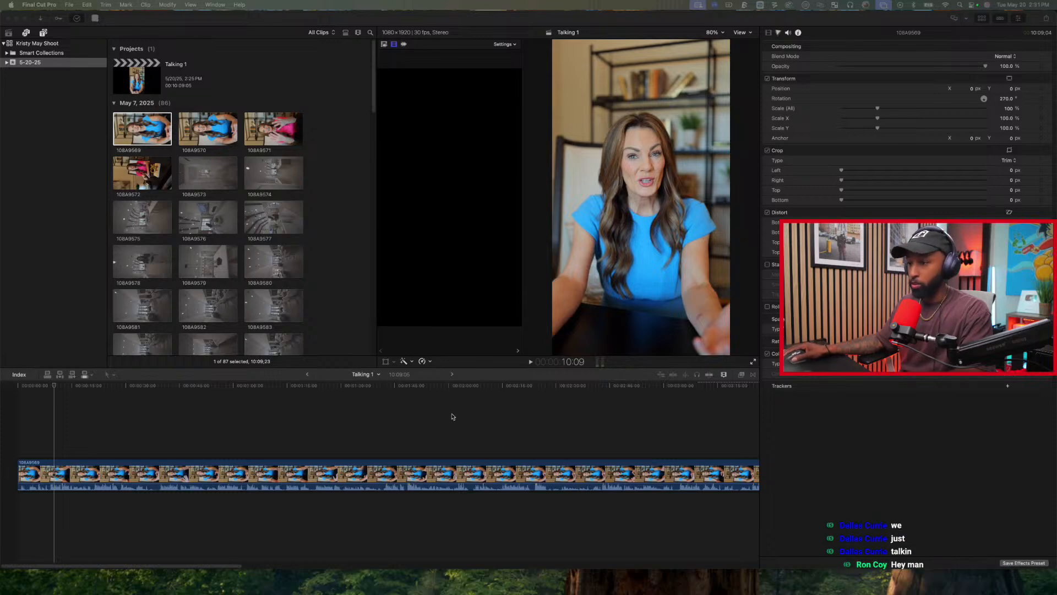
Minimize and restore the editor window, and extend its height down to the bottom of the display.
left_click(17, 19)
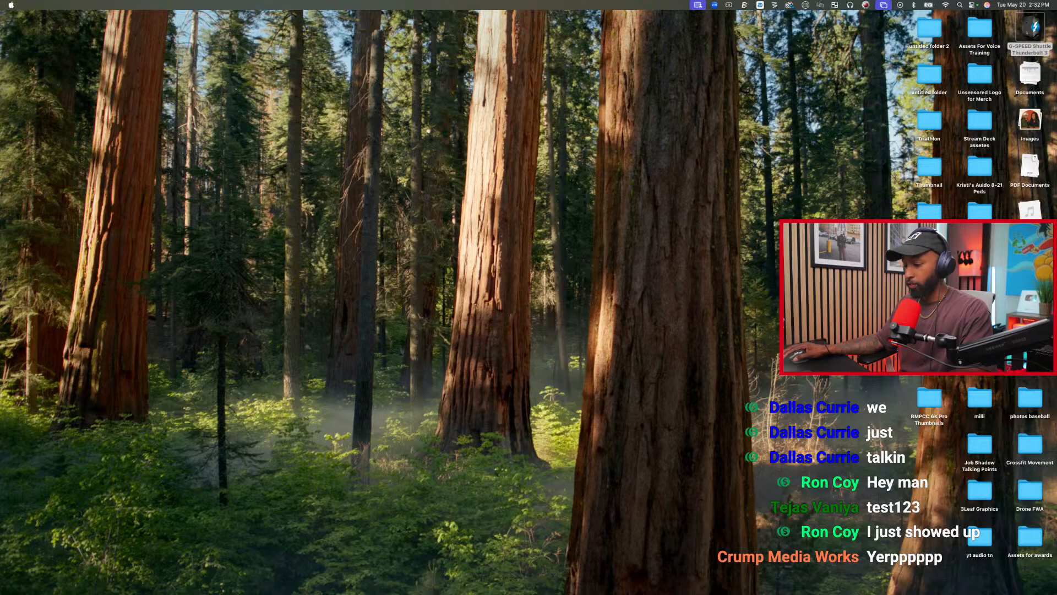
left_click(929, 584)
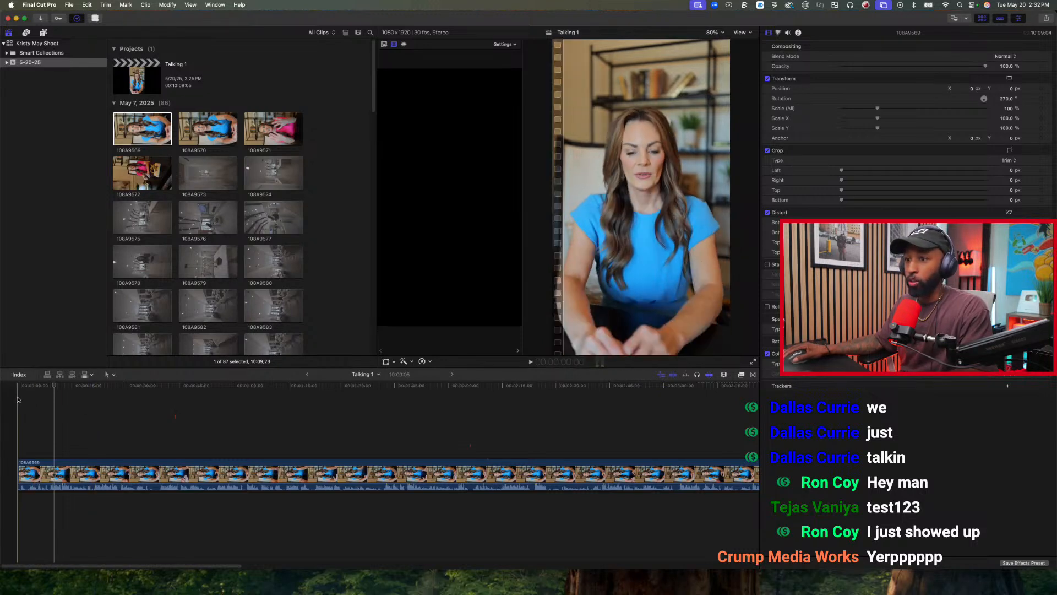
left_click(50, 409)
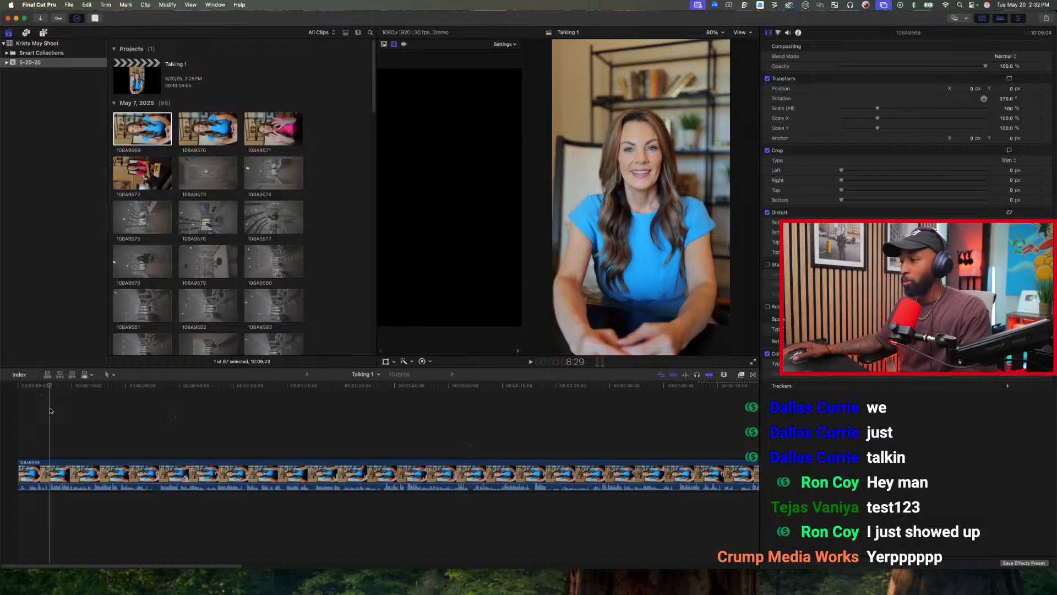
left_click_drag(397, 571, 391, 592)
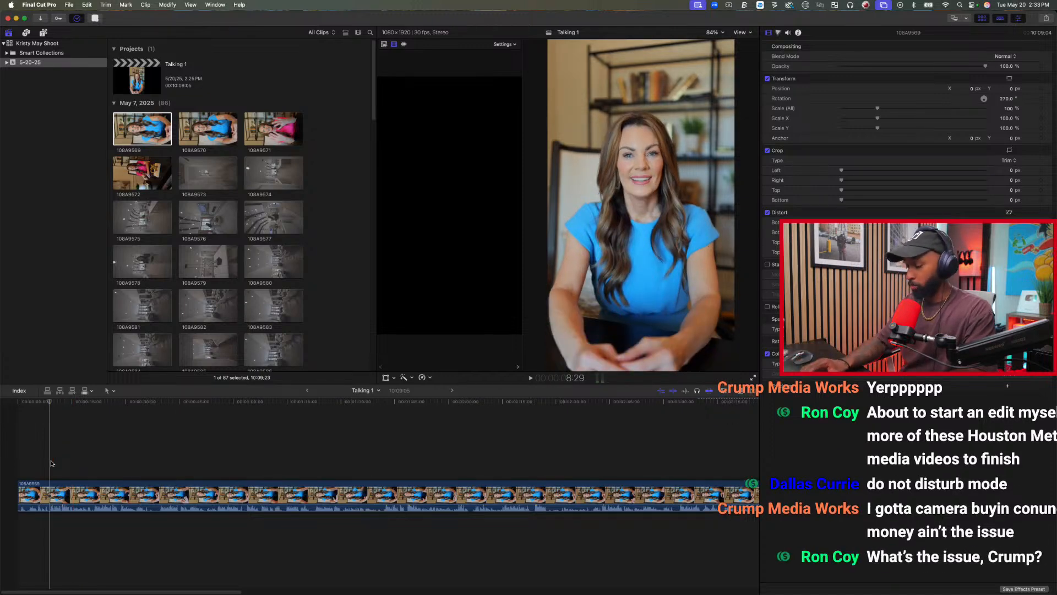
Review the opening of the 108A9569 clip and trim its start to about 39 seconds on the Talking 1 timeline.
key("space")
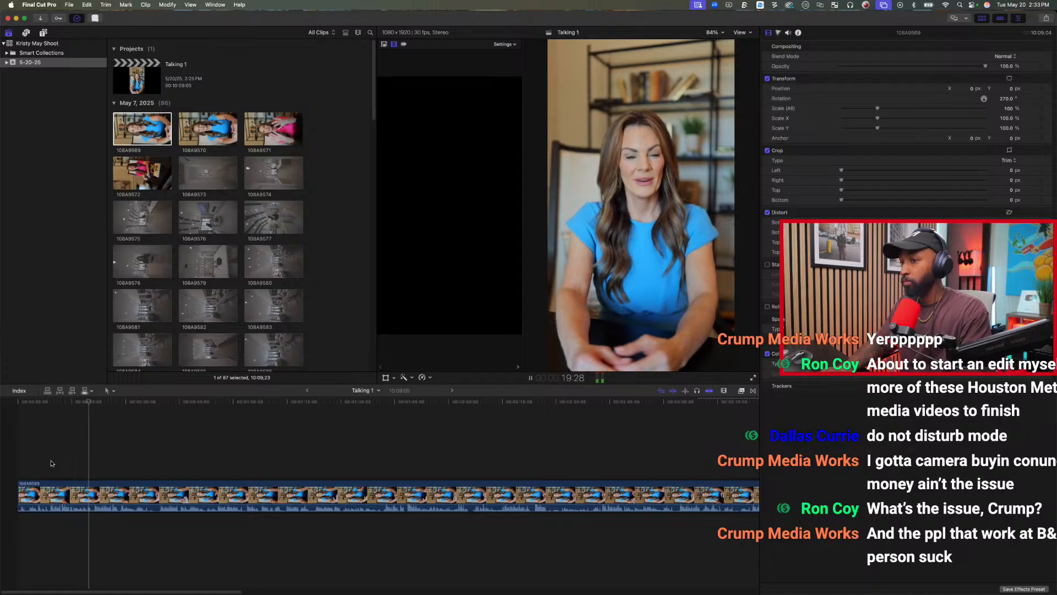
key("space")
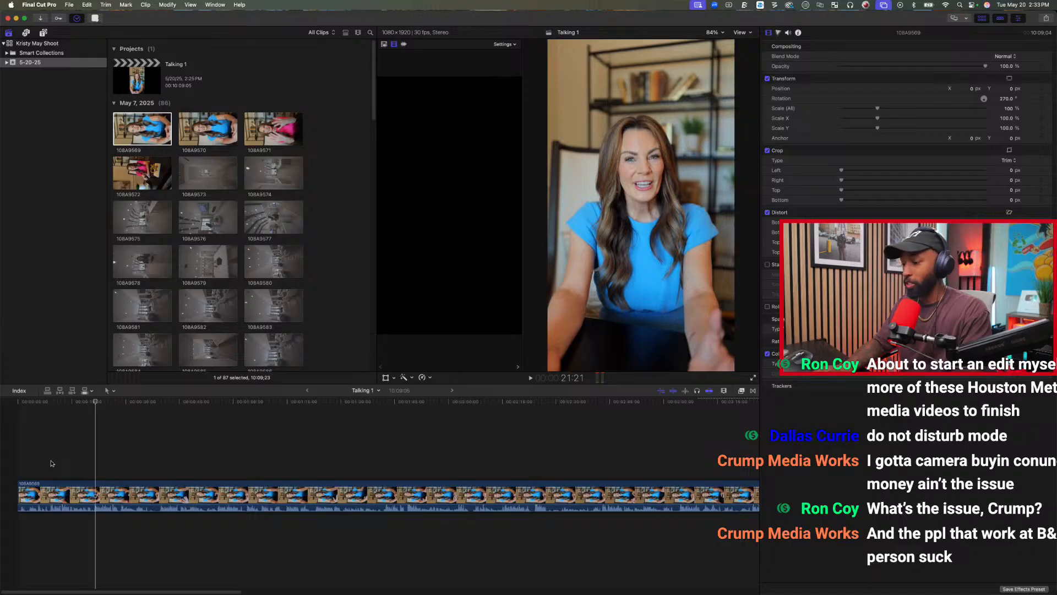
key("space")
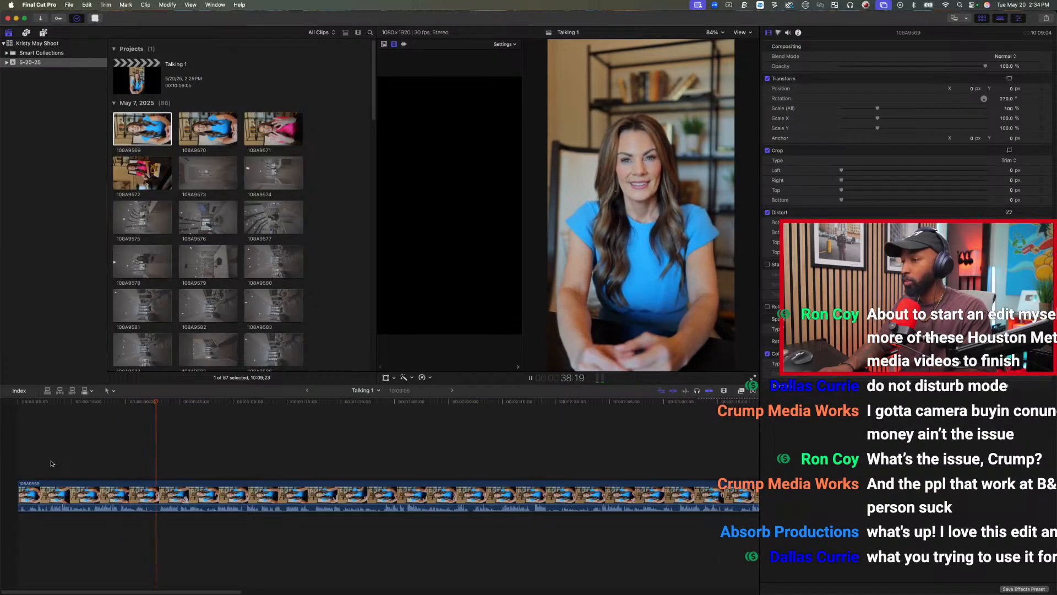
key("space")
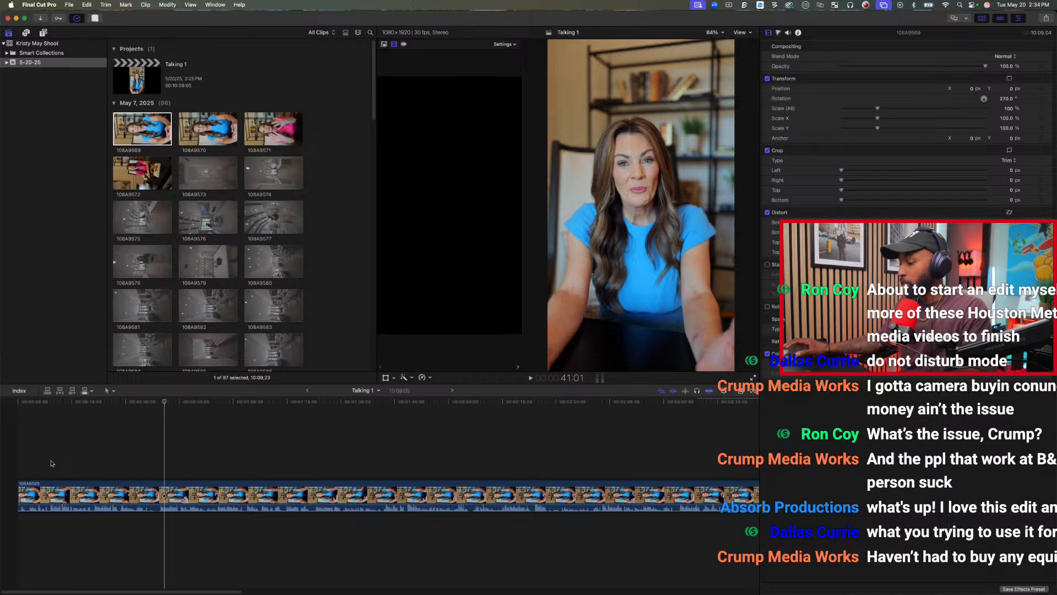
left_click(159, 451)
key("alt+[")
Play on past the false start, step back to 43:14 and trim the clip's start to that point.
key("space")
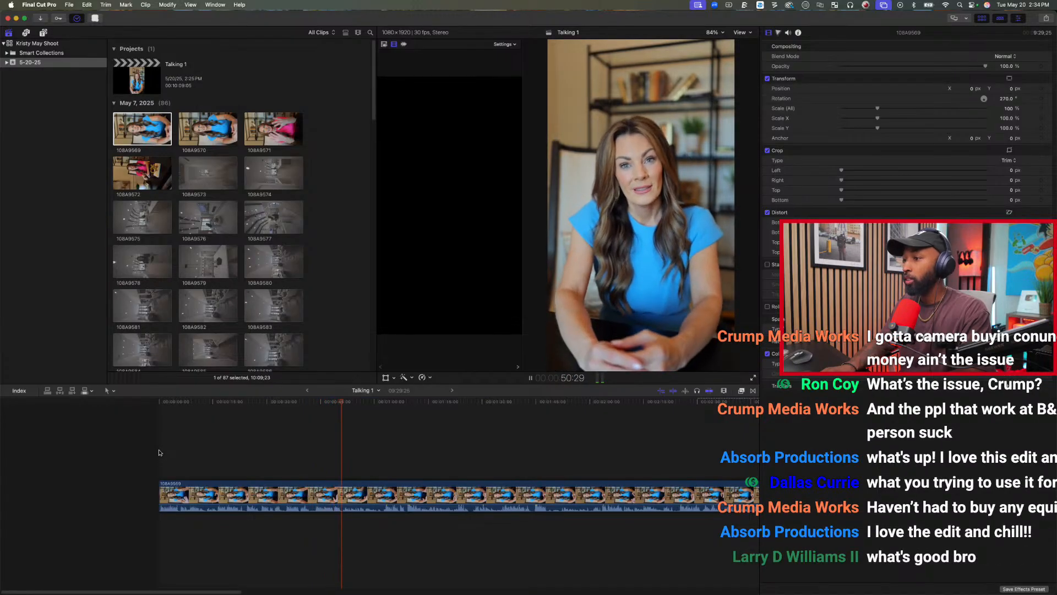
key("space")
key("j")
key("j")
key("j")
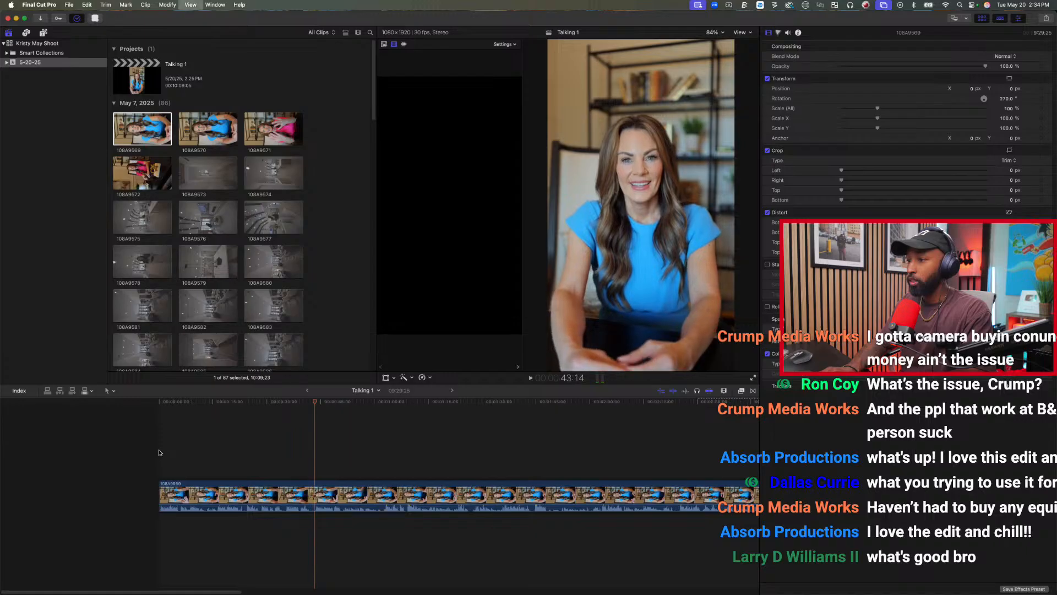
Split the clip at 7:07 after the first good line and trim the second piece's start to 19:23.
key("l")
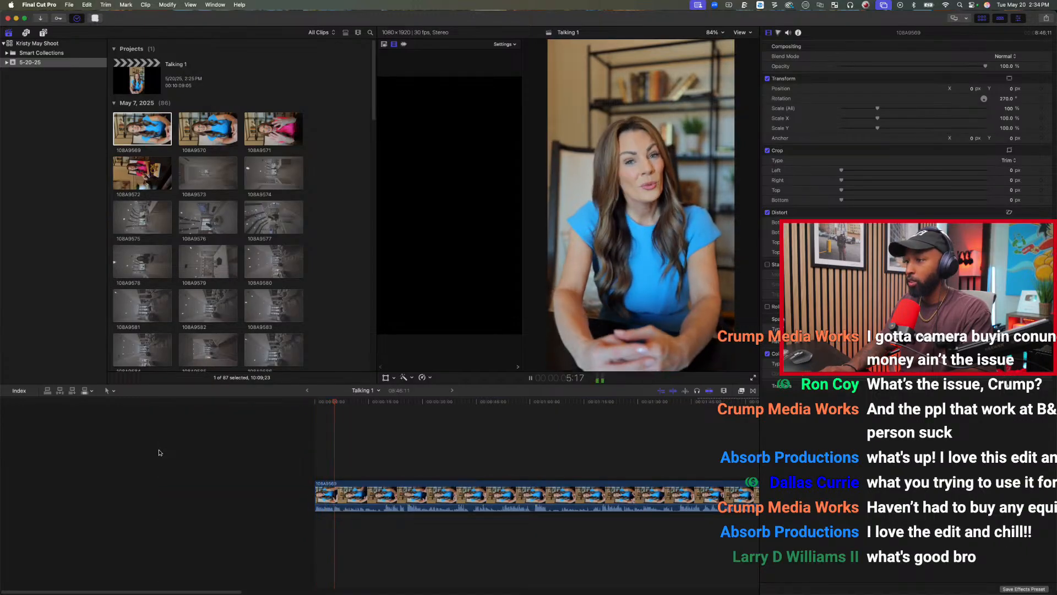
key("k")
key("super+b")
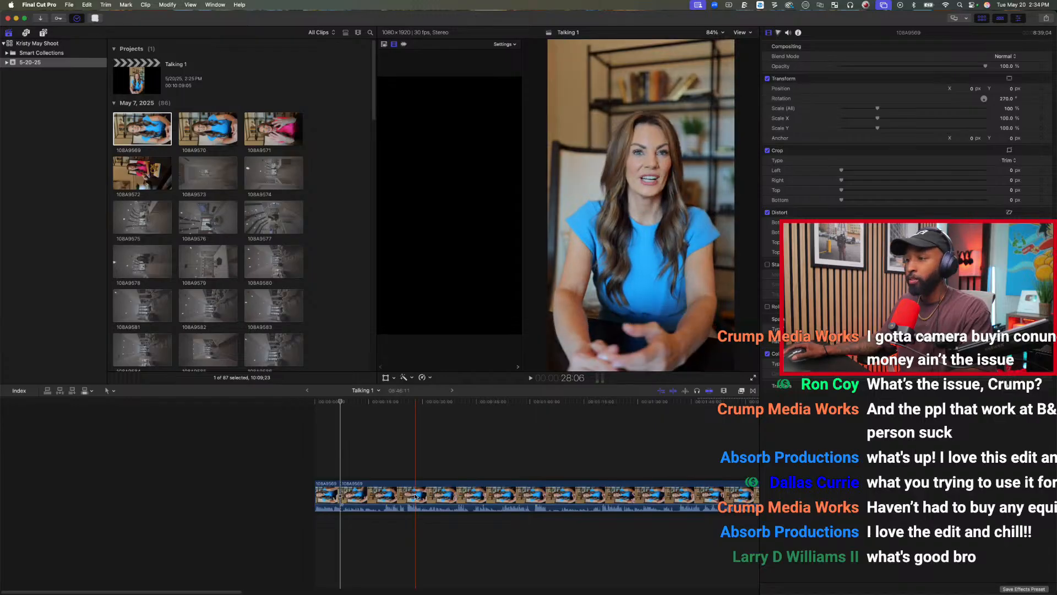
left_click(386, 437)
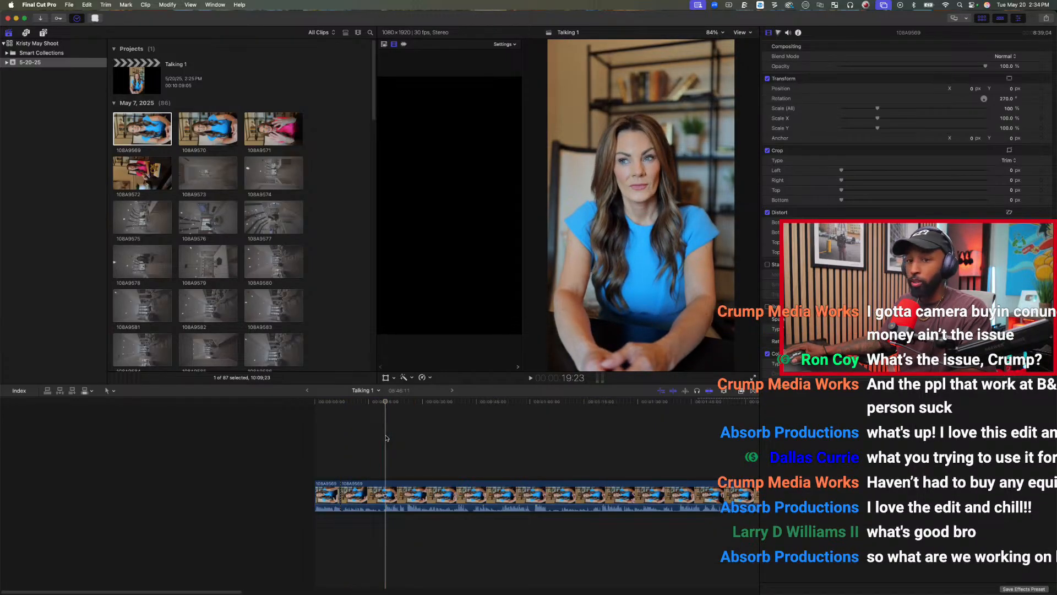
key("alt+bracketleft")
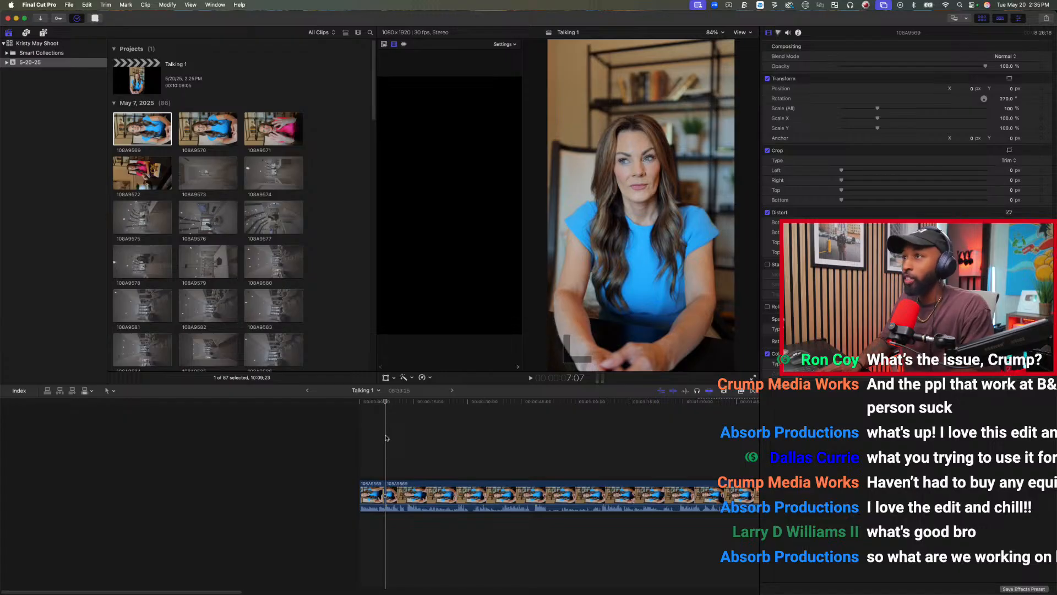
Split the second clip at about 52 seconds and trim the start of its earlier piece to about 48 seconds.
key("space")
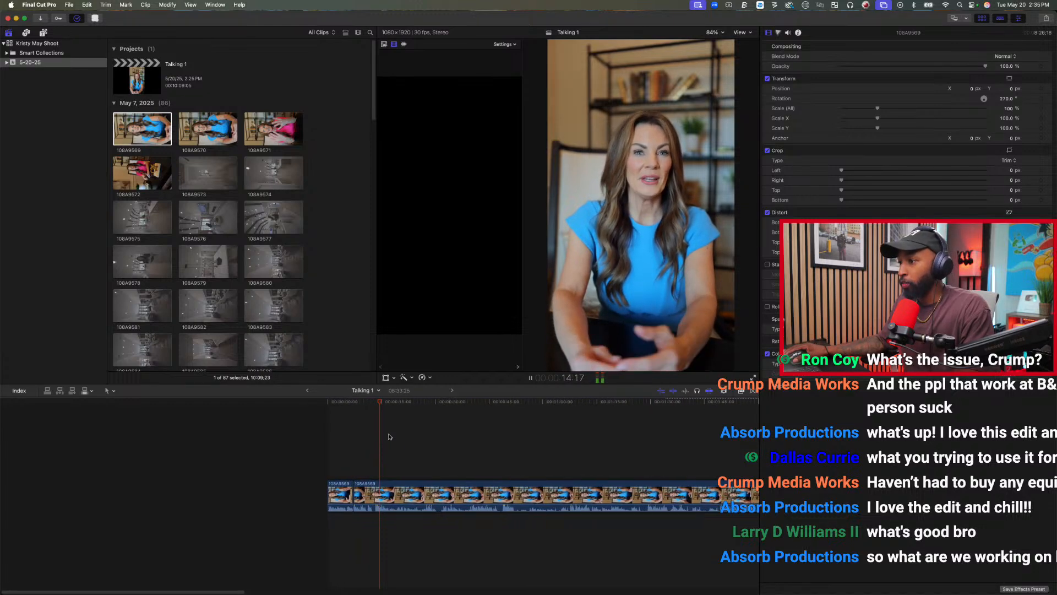
key("space")
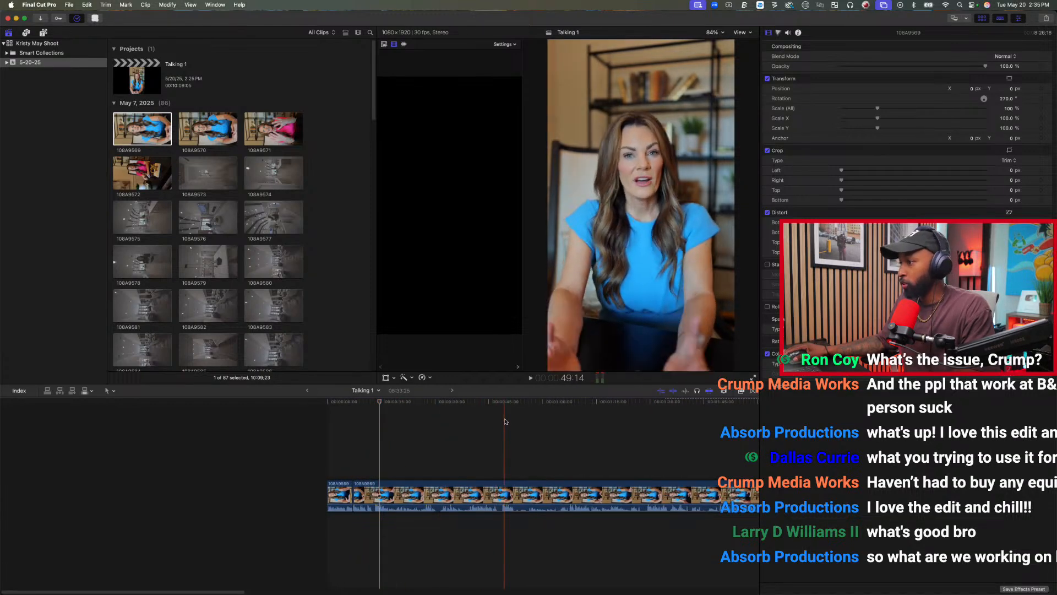
key("space")
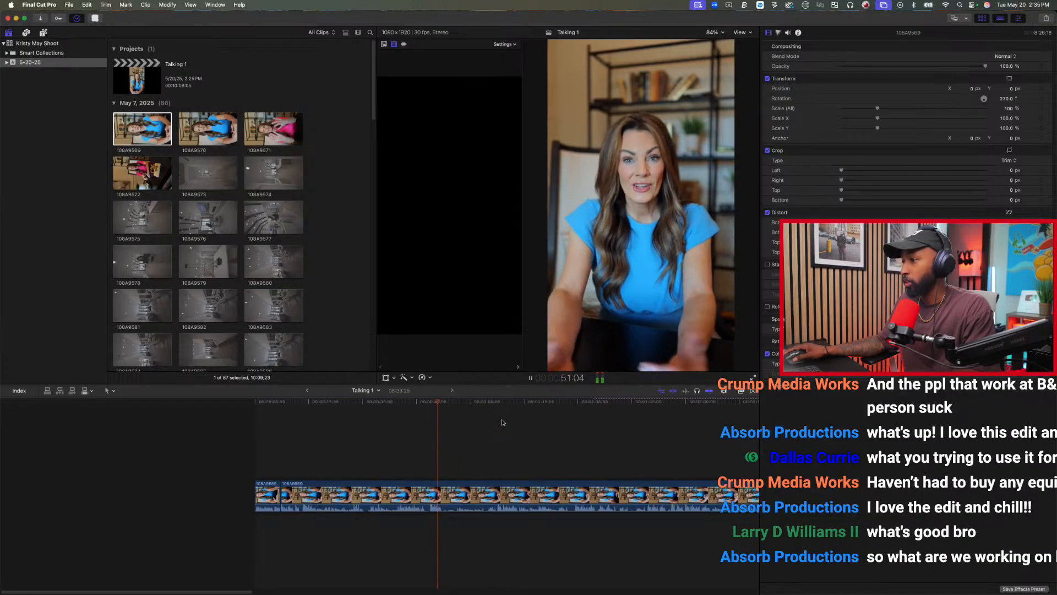
key("space")
key("super+b")
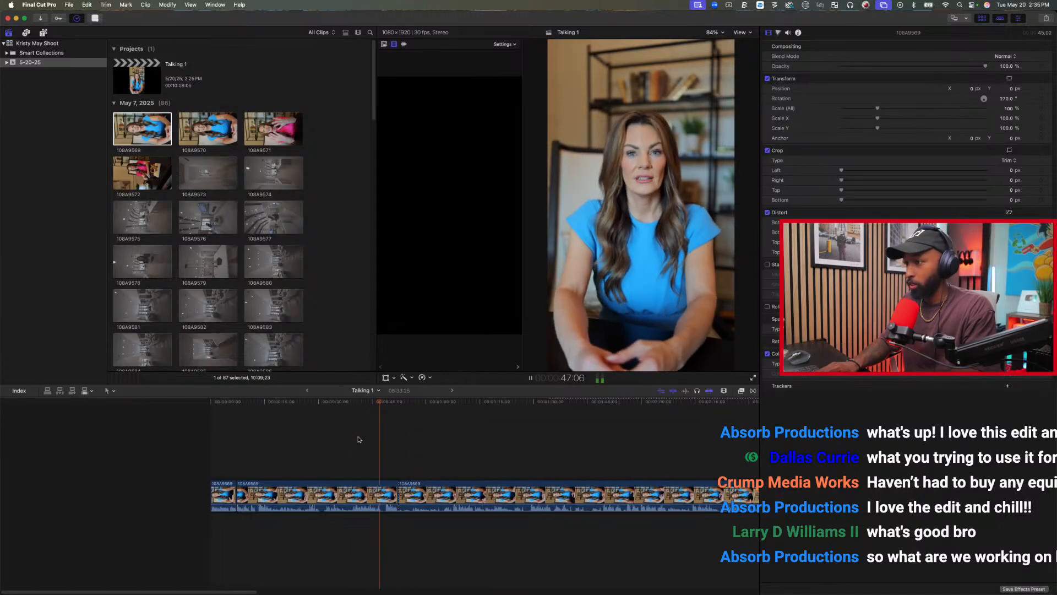
key("space")
key("alt+[")
Review the last clip, trim its start to 48:02, and split it at 16:29 after the next good line.
key("space")
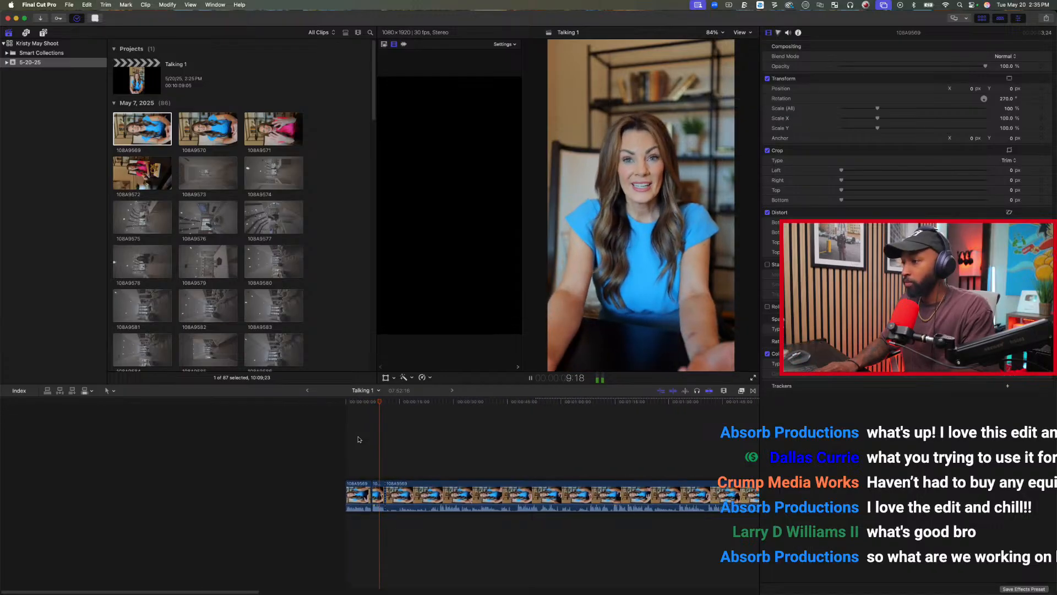
key("space")
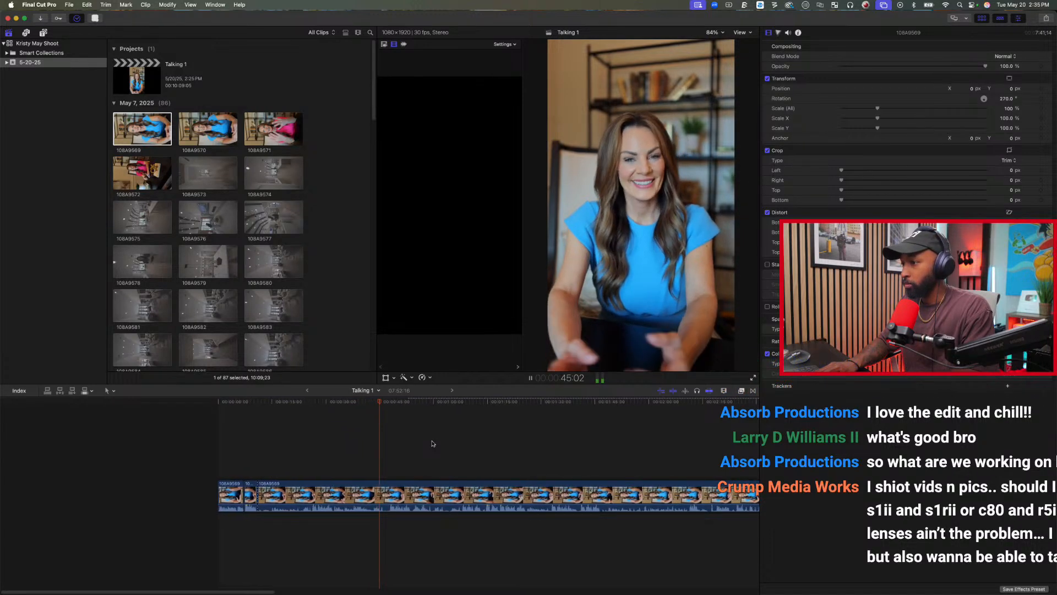
key("space")
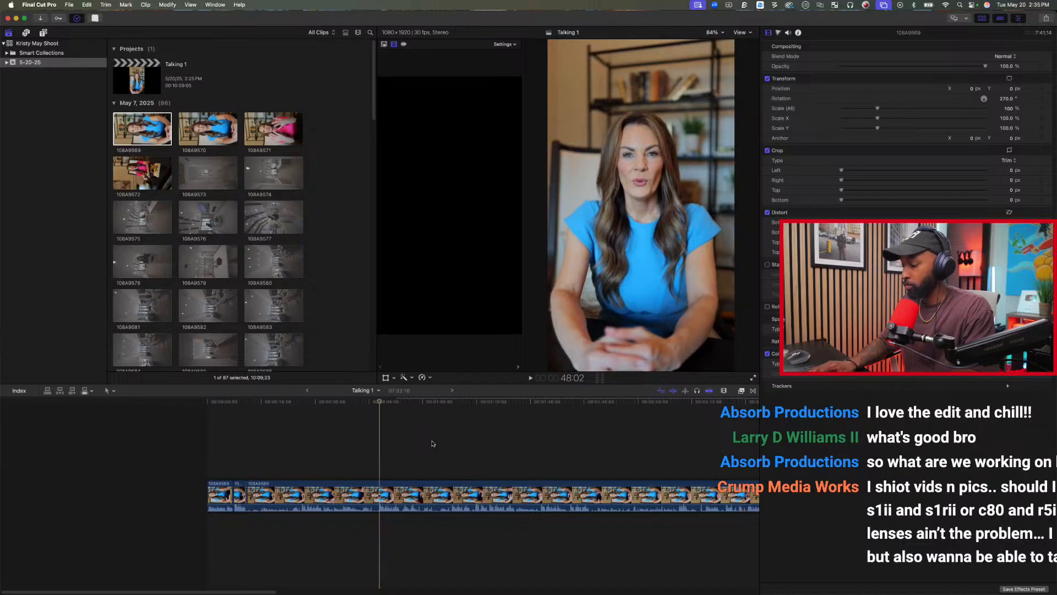
key("alt+[")
key("space")
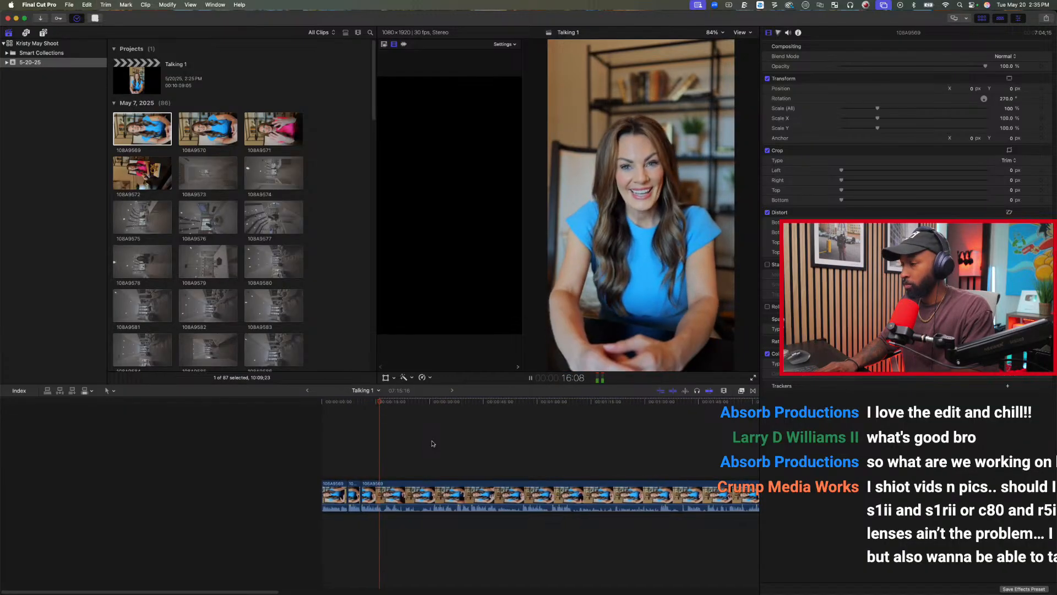
key("super+b")
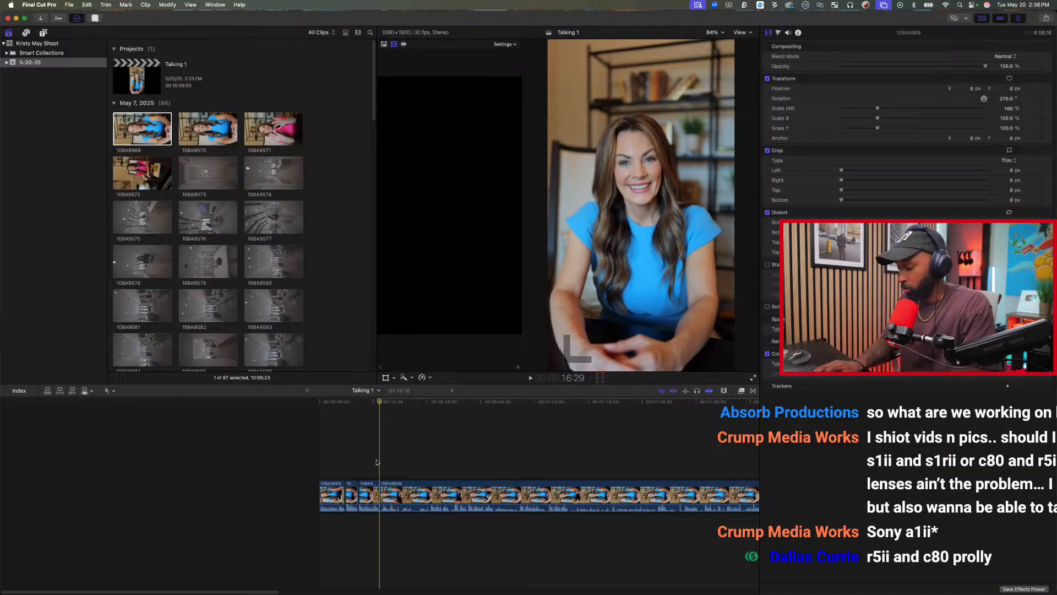
Review the remaining footage and trim the last clip's start to about 31 seconds on the timeline.
key("space")
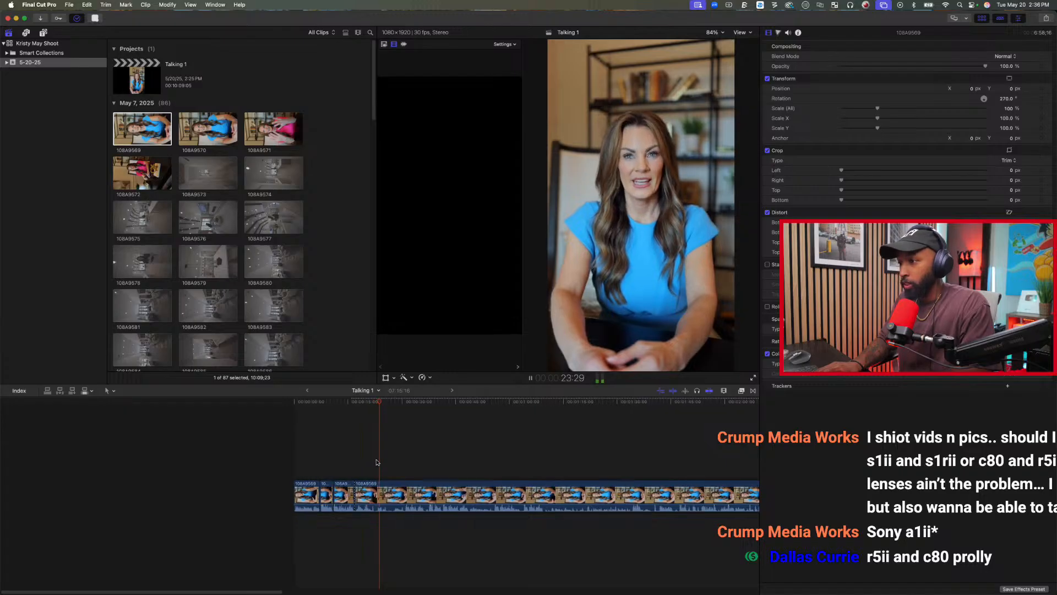
key("space")
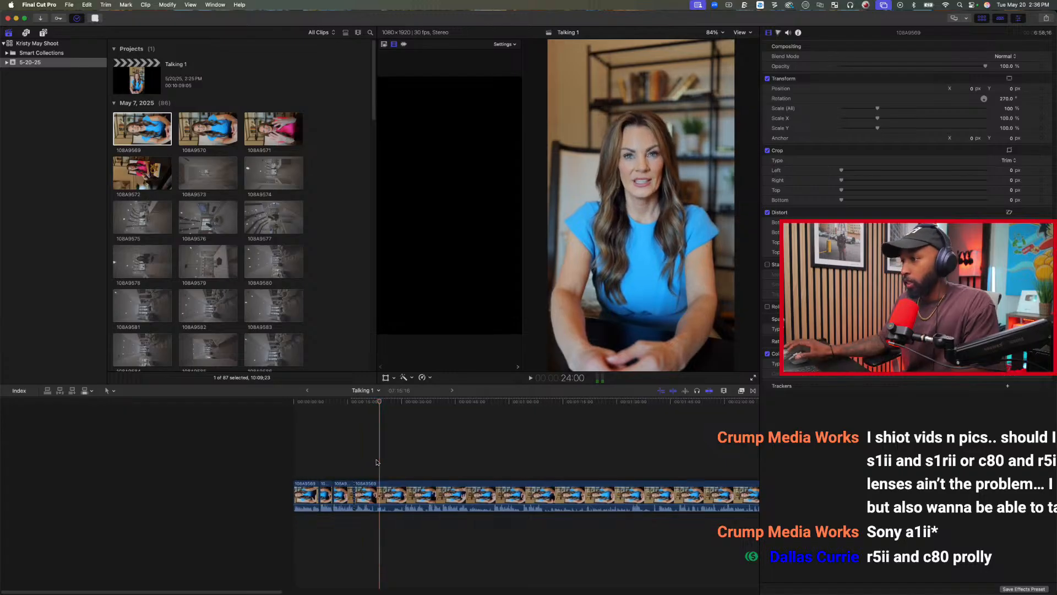
left_click(406, 456)
key("space")
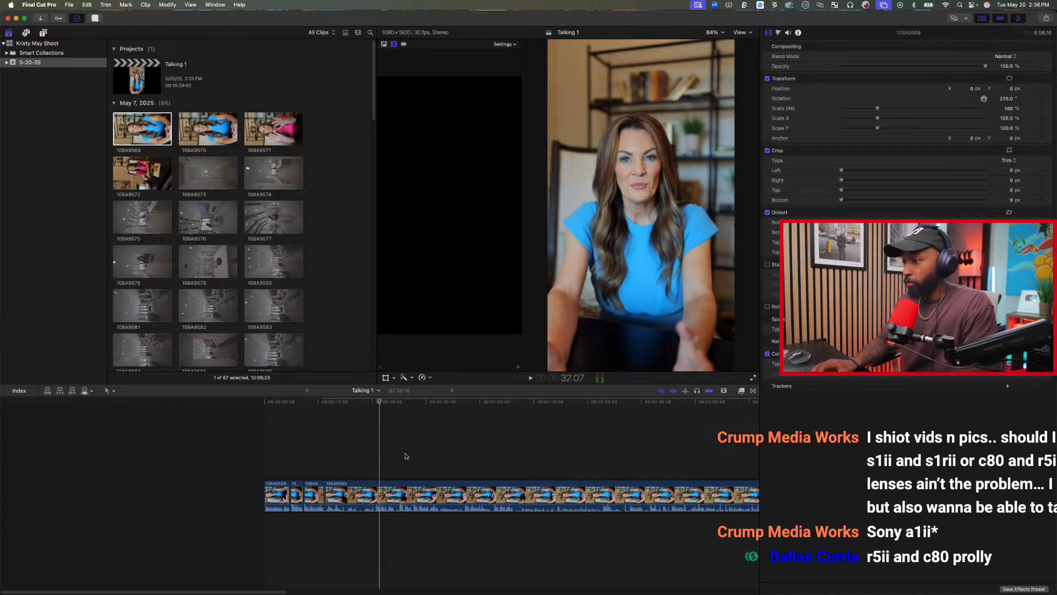
left_click(375, 466)
key("alt+bracketleft")
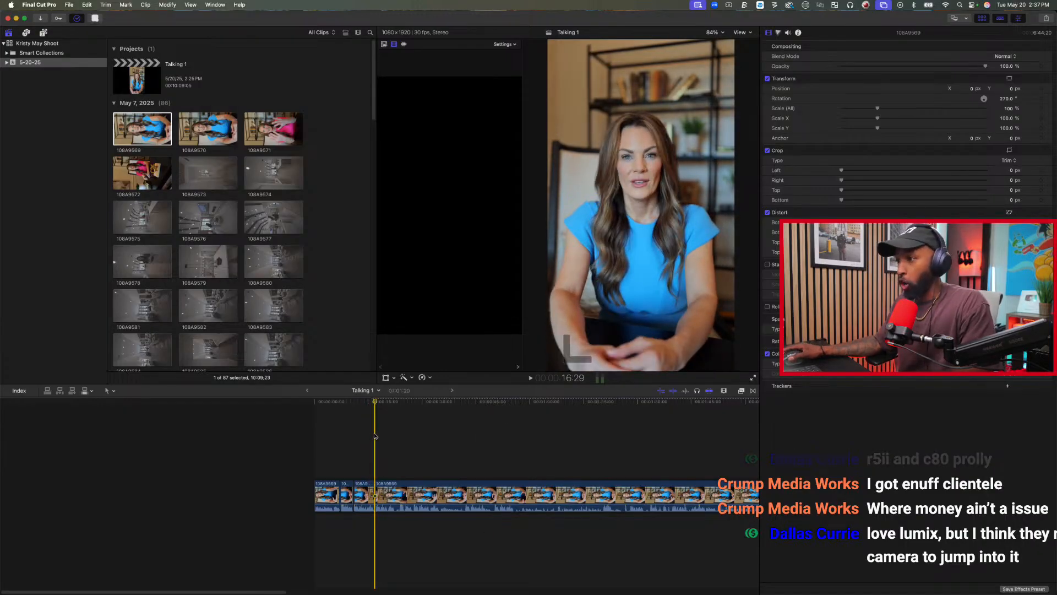
Review the next take and split the last clip at 27:17, then continue playback.
key("l")
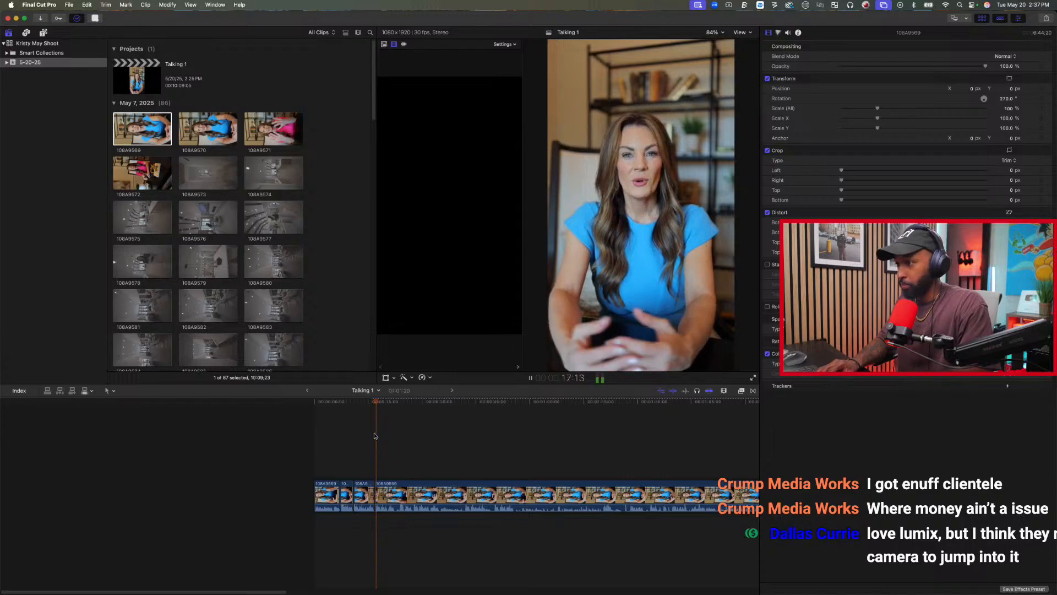
key("l")
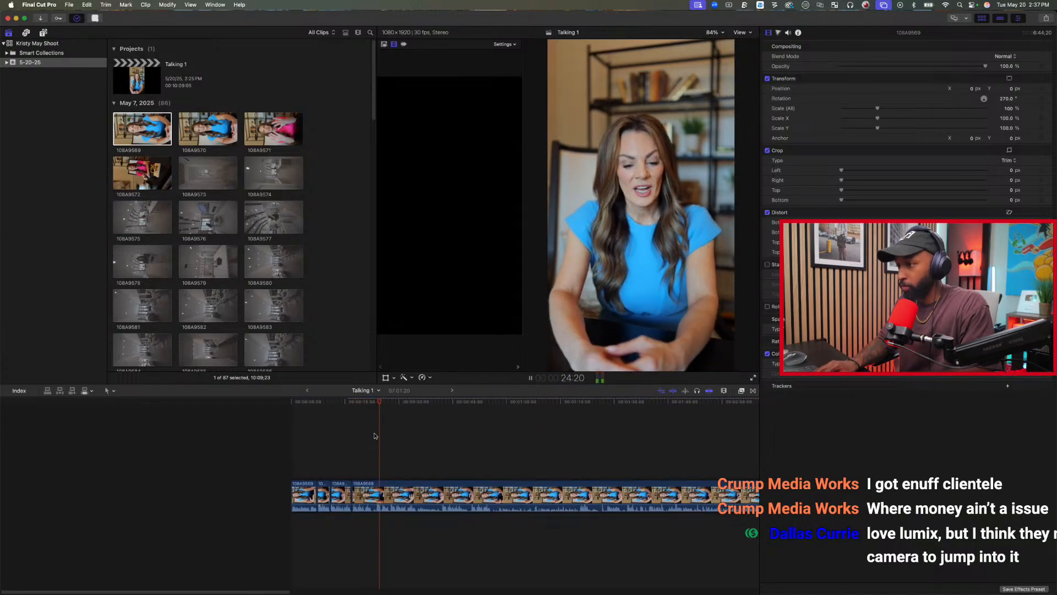
key("k")
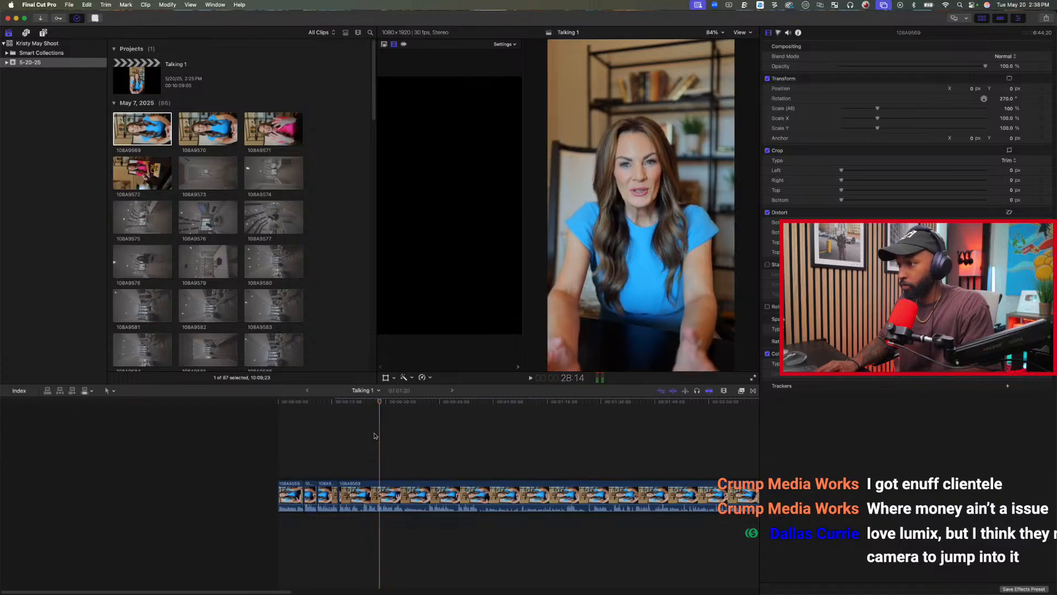
key("j")
key("k")
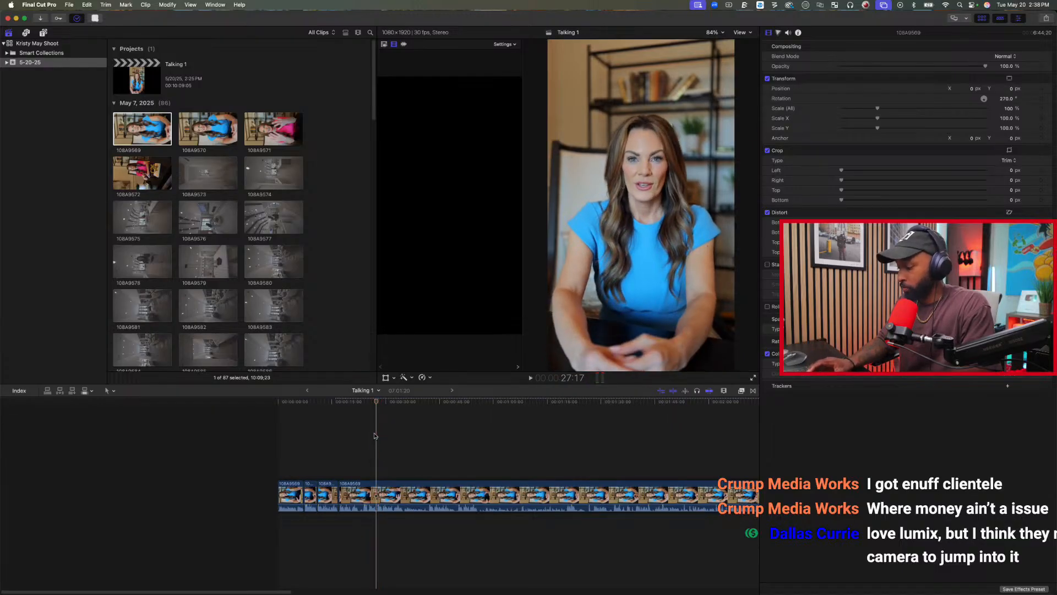
key("super+b")
key("l")
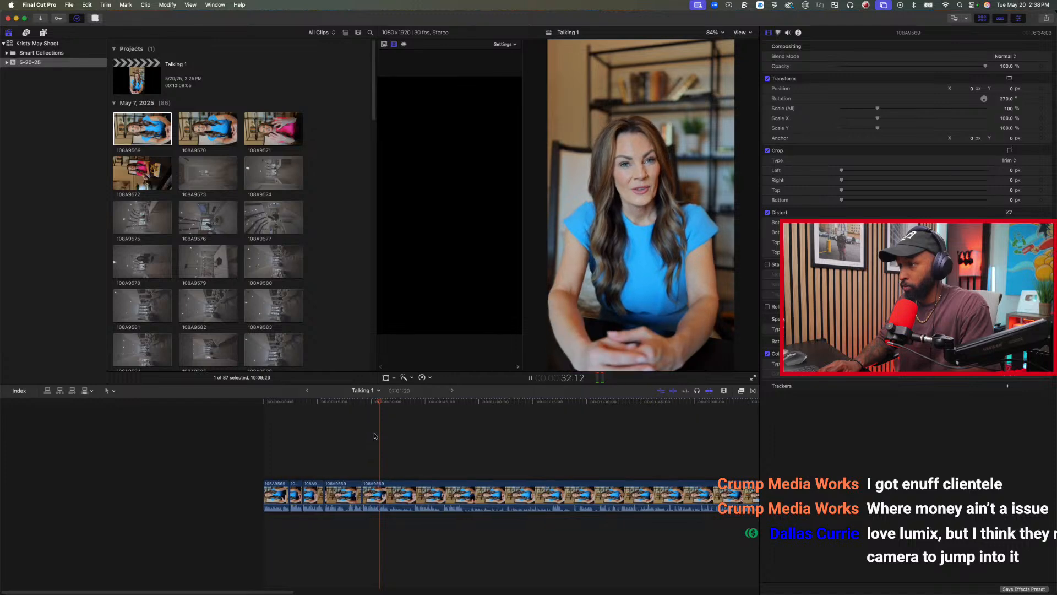
Split the last clip at about 35 seconds on the timeline and play on through the following footage.
key("k")
key("super+b")
key("l")
key("l")
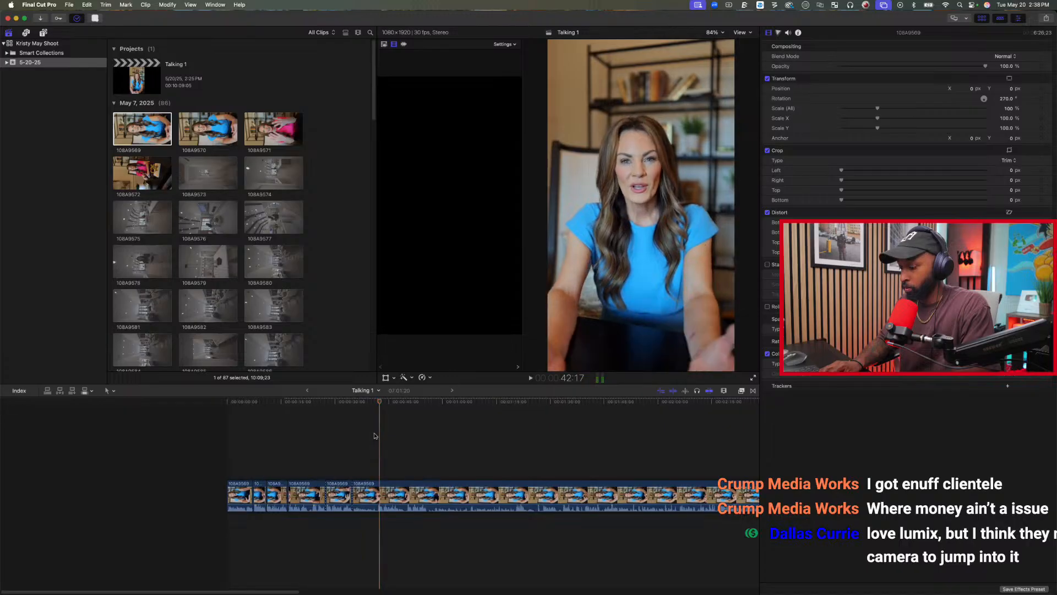
Step back to the start of the next take, trim the last clip's start to 42:01, and review the join.
key("Left")
key("Left")
key("Left")
key("Left")
key("Left")
key("Left")
key("Left")
key("Left")
key("Left")
key("Left")
key("Left")
key("Left")
key("Left")
key("Left")
key("Left")
key("Left")
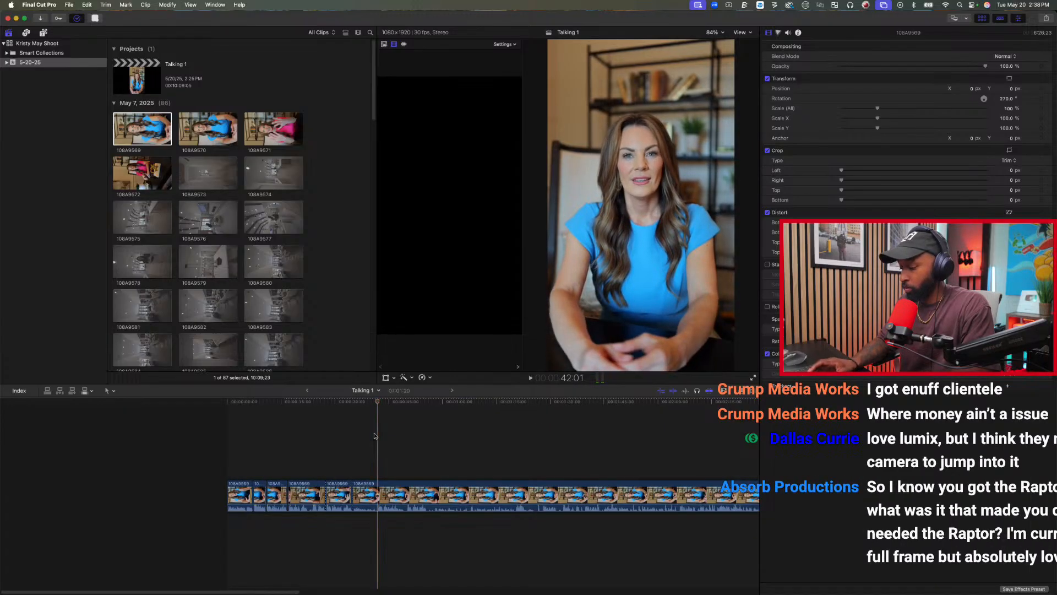
key("j")
key("j")
key("l")
key("l")
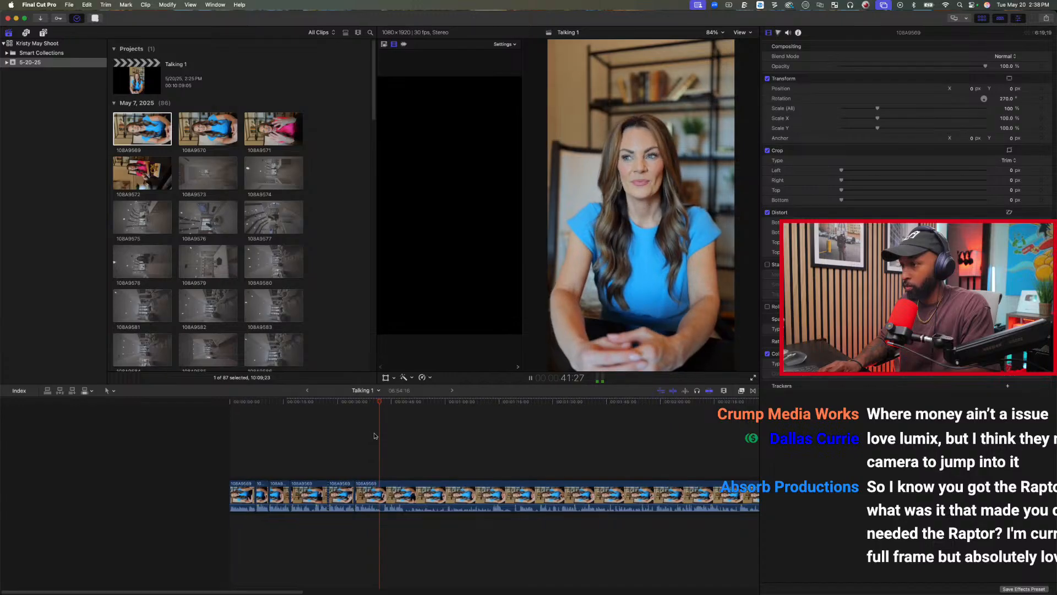
Split the last clip at about 49 seconds and trim the start of its earlier piece to about 43 seconds.
key("k")
left_click(462, 420)
scroll(386, 435, "right", 2)
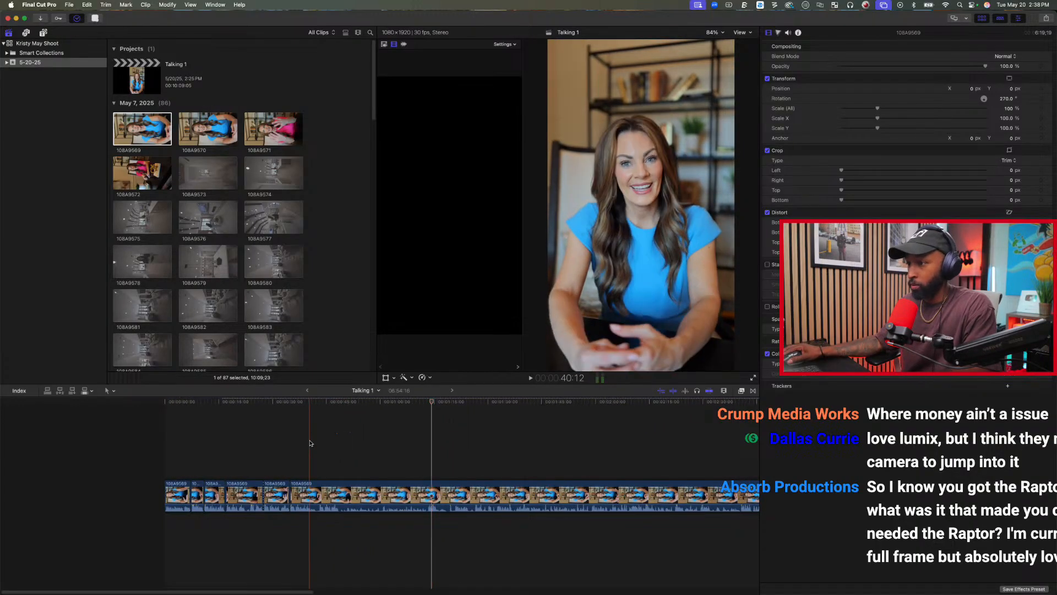
key("l")
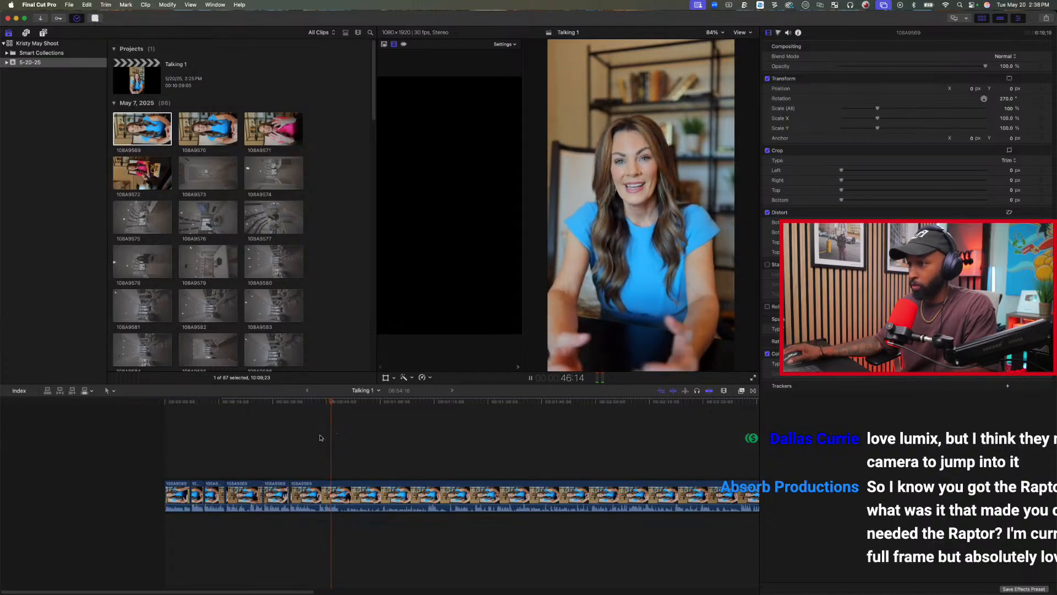
key("space")
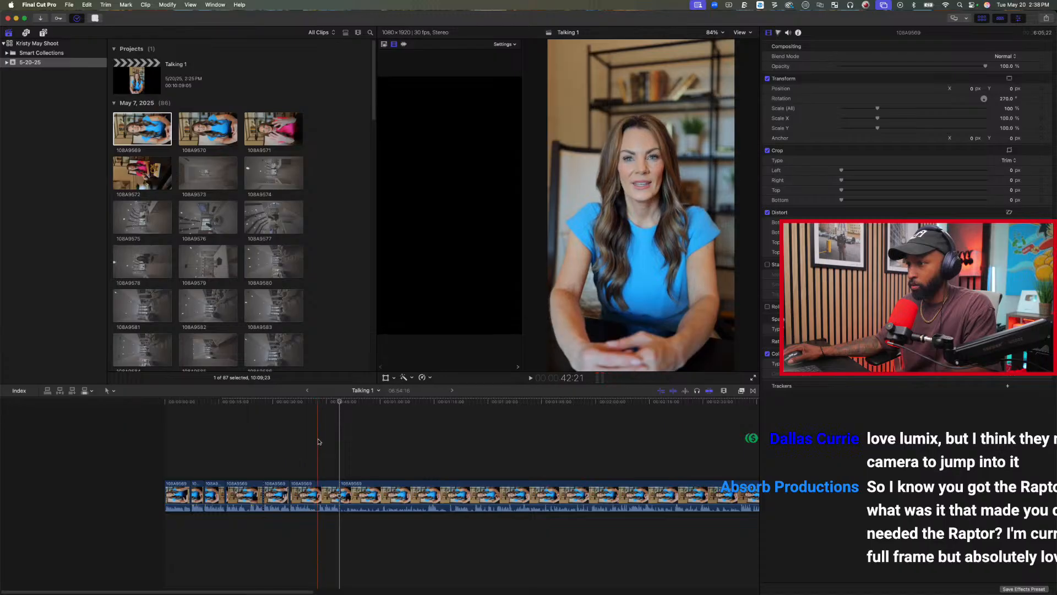
left_click(319, 440)
key("alt+[")
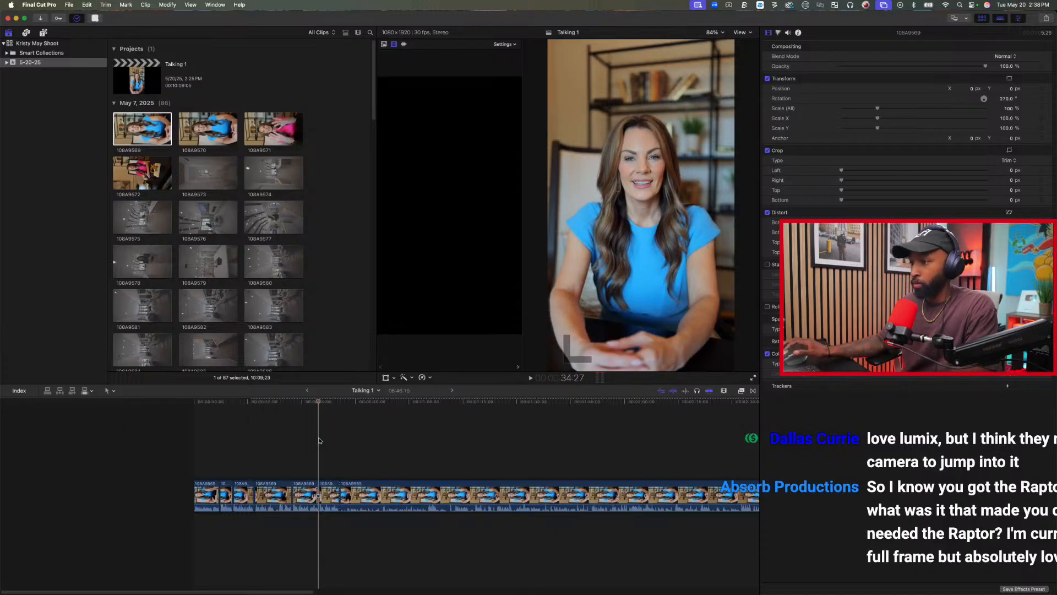
Trim the last clip's start to 1:05:04 and review the footage that follows, raising the volume.
left_click(427, 430)
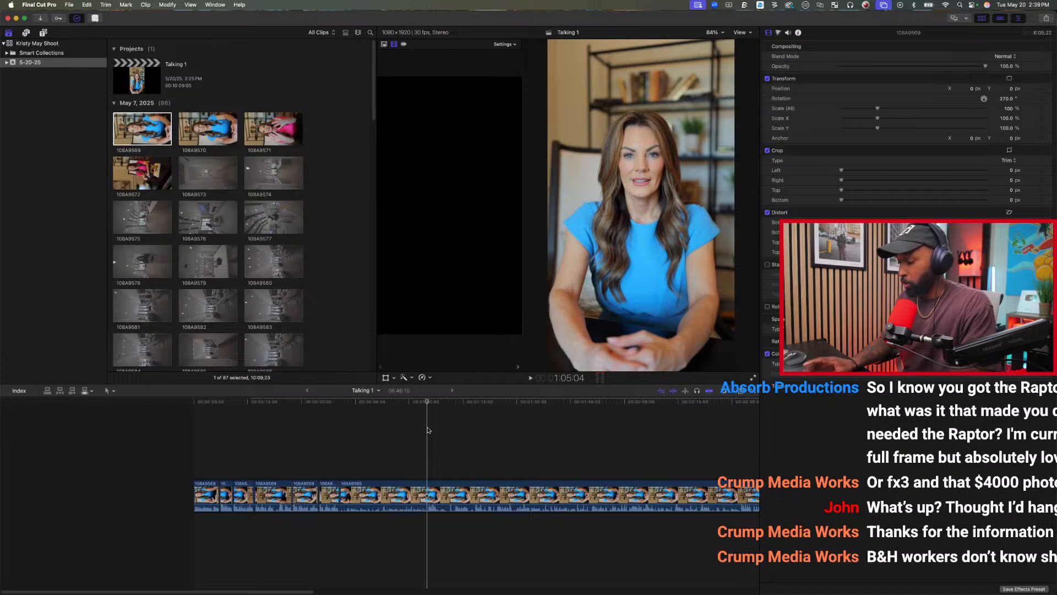
key("alt+bracketleft")
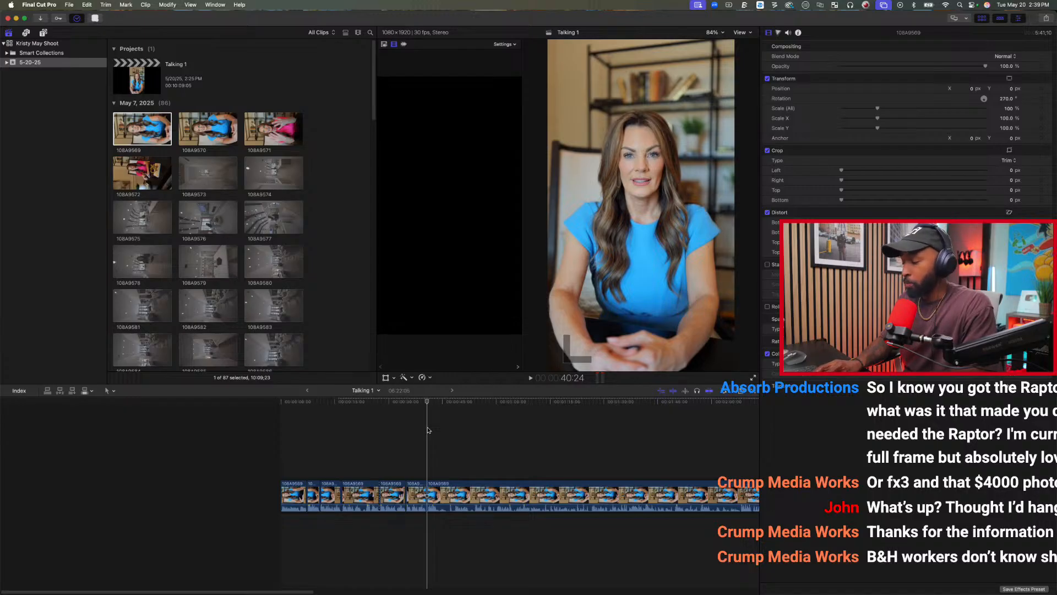
scroll(428, 430, "right", 5)
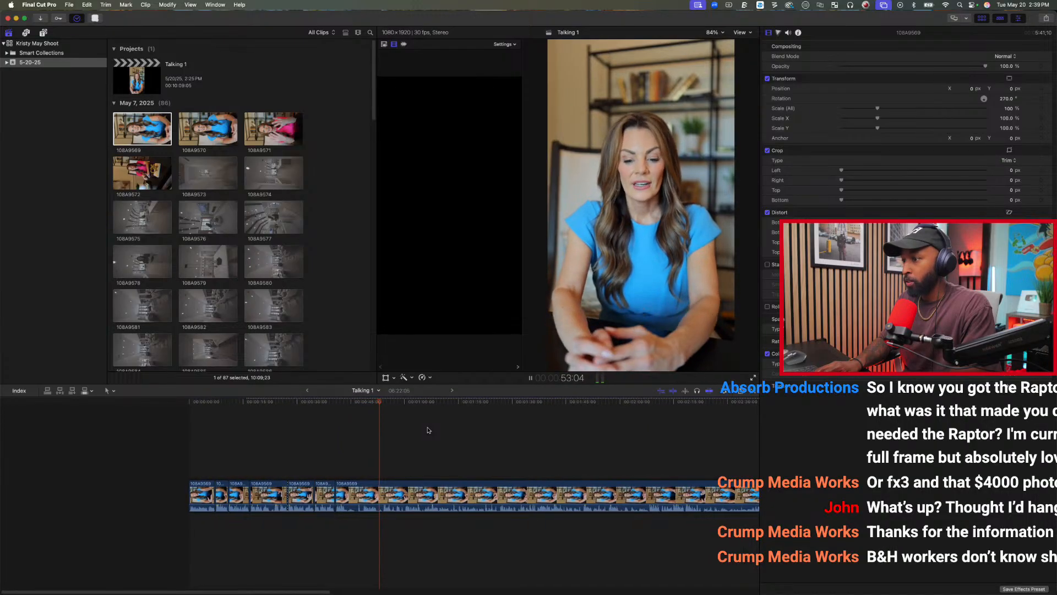
key("space")
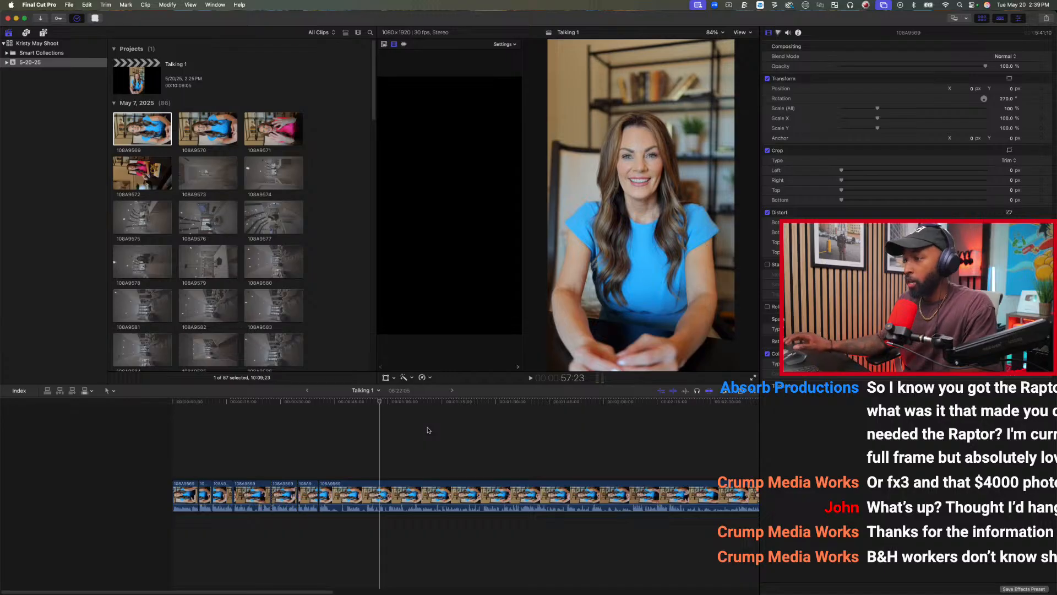
key("XF86AudioRaiseVolume")
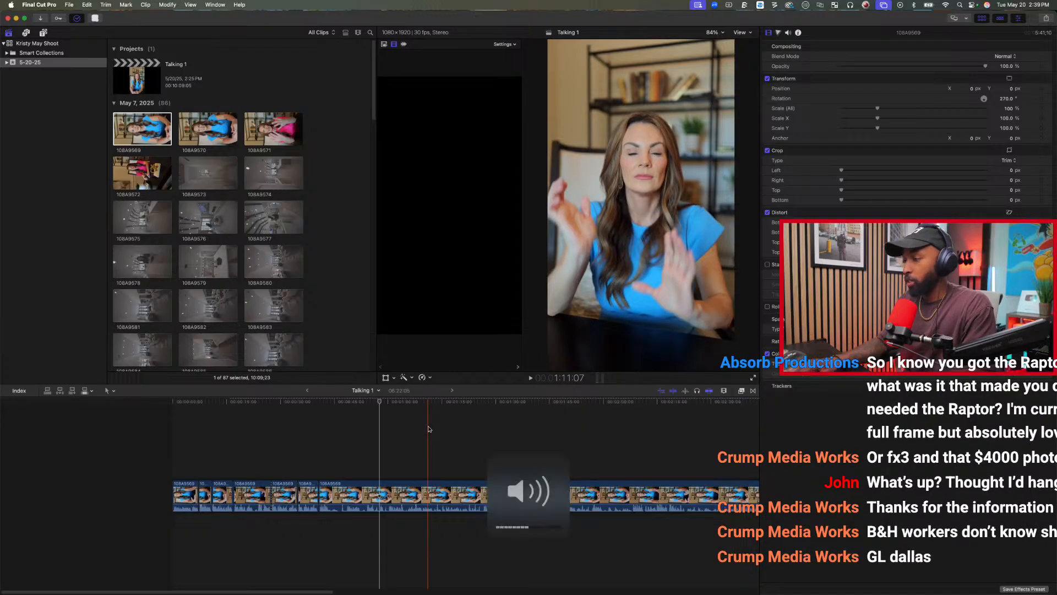
Isolate the next good line by splitting the last clip at 1:00:06 and again at 1:05:12.
left_click(389, 440)
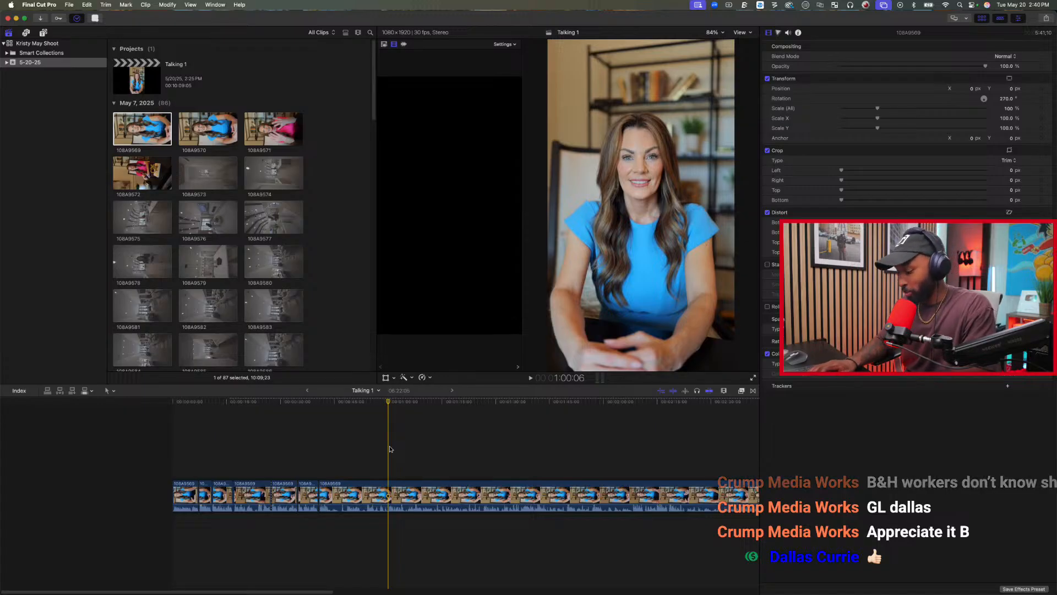
key("super+b")
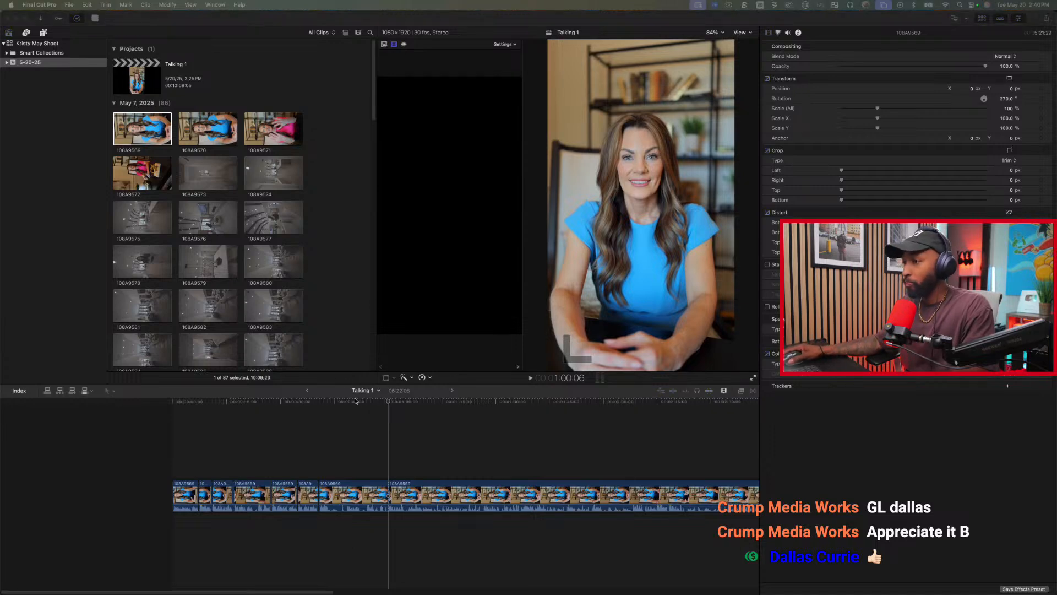
left_click(393, 426)
key("space")
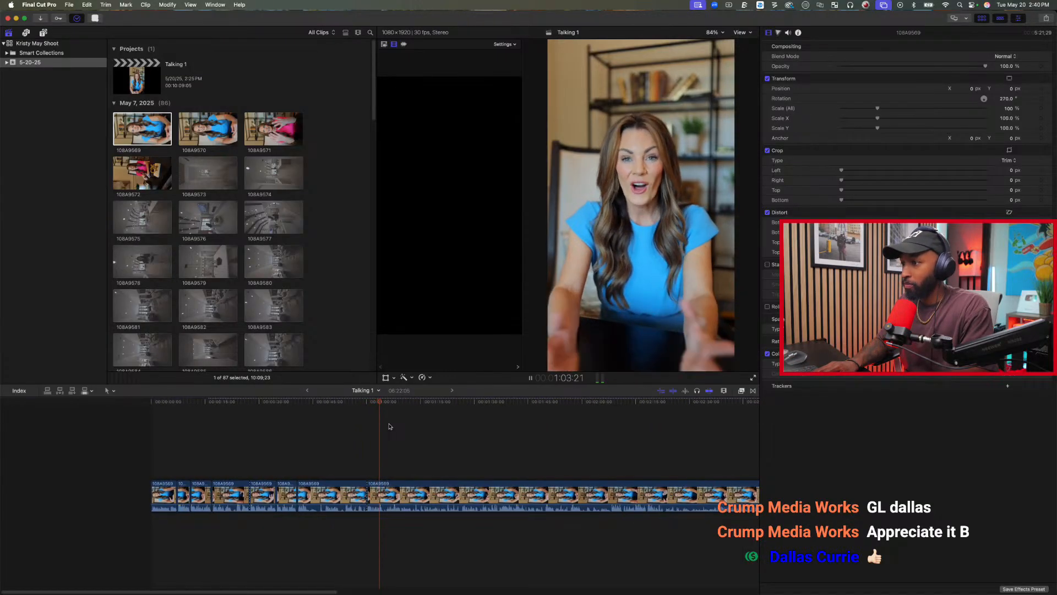
key("space")
key("super+b")
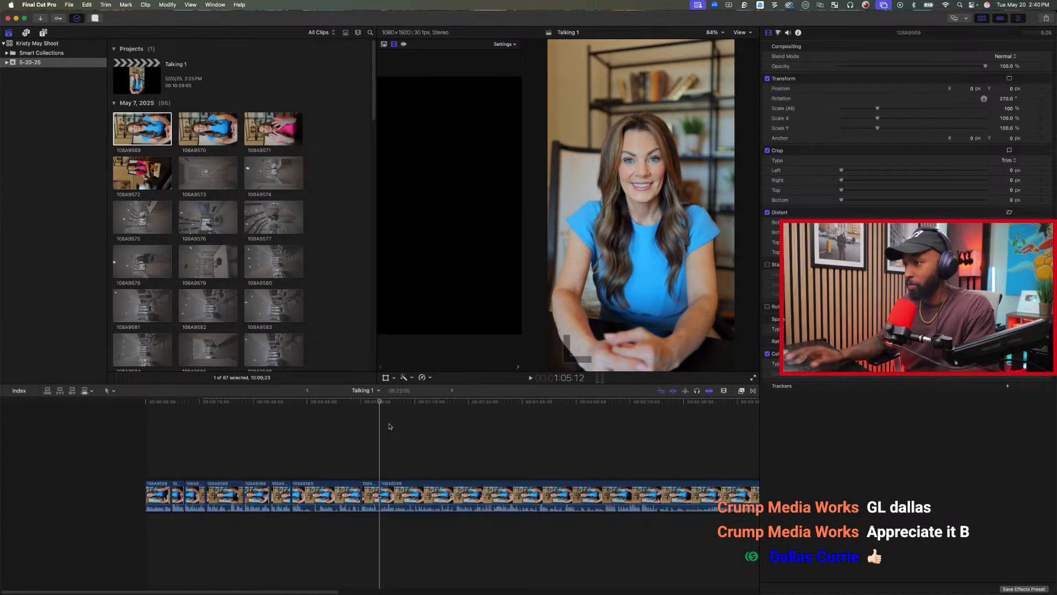
Delete the rejected piece between about 41 seconds and 1:00:06, and play back the new join.
left_click(295, 492)
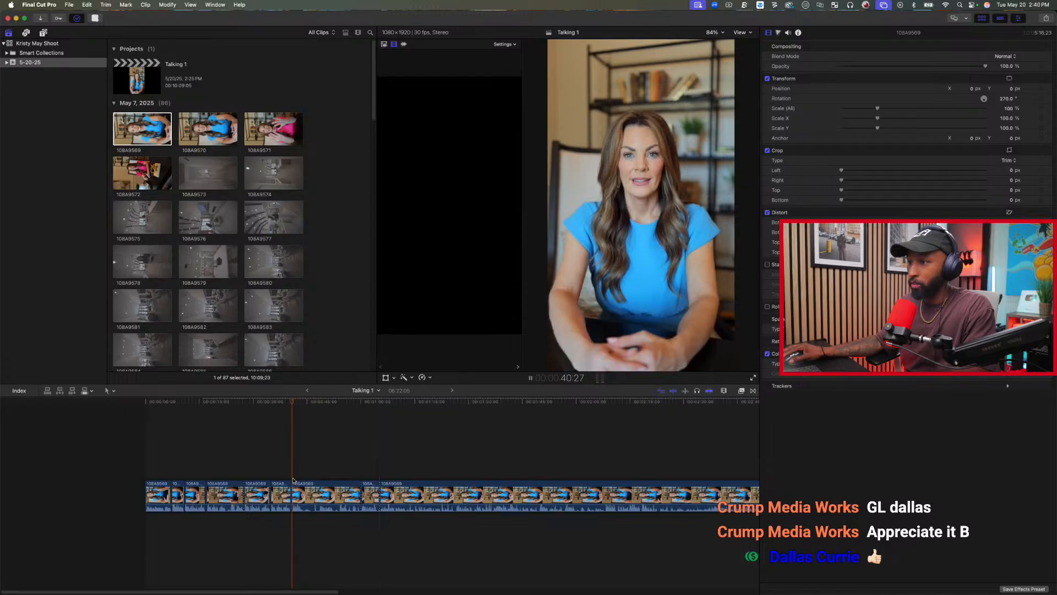
key("BackSpace")
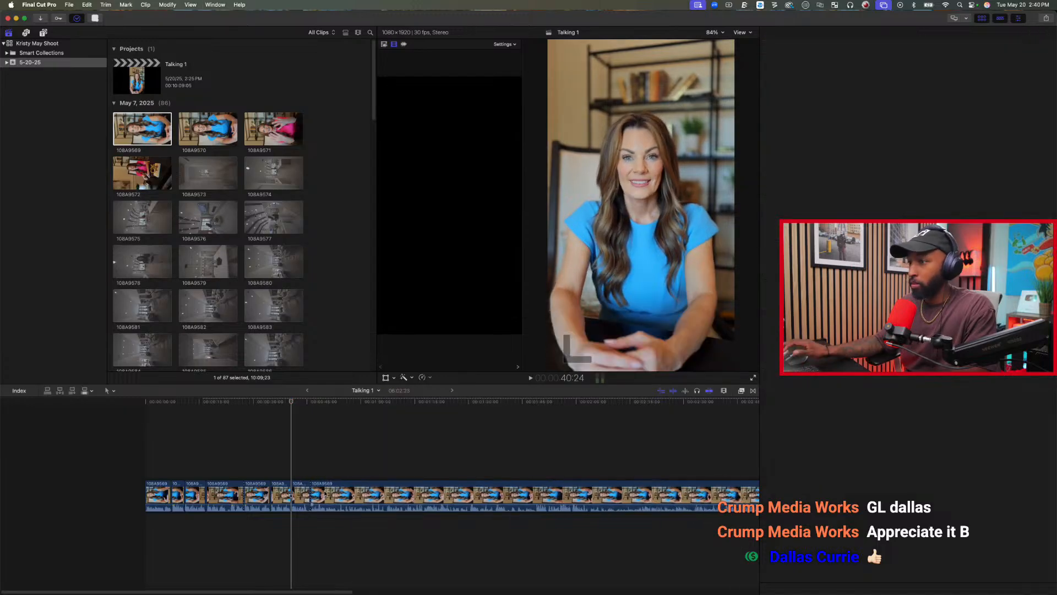
key("space")
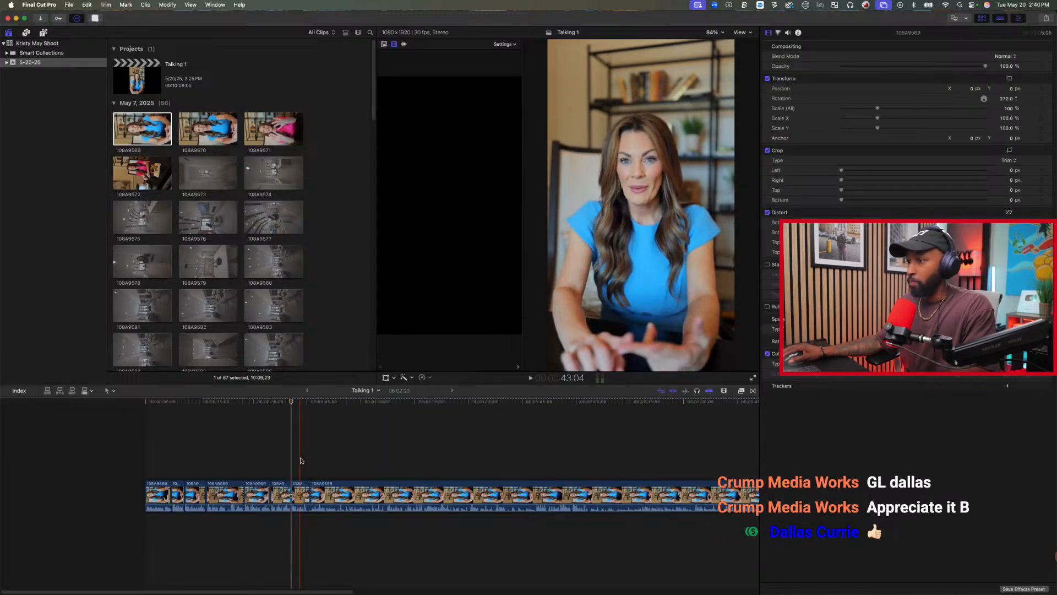
key("space")
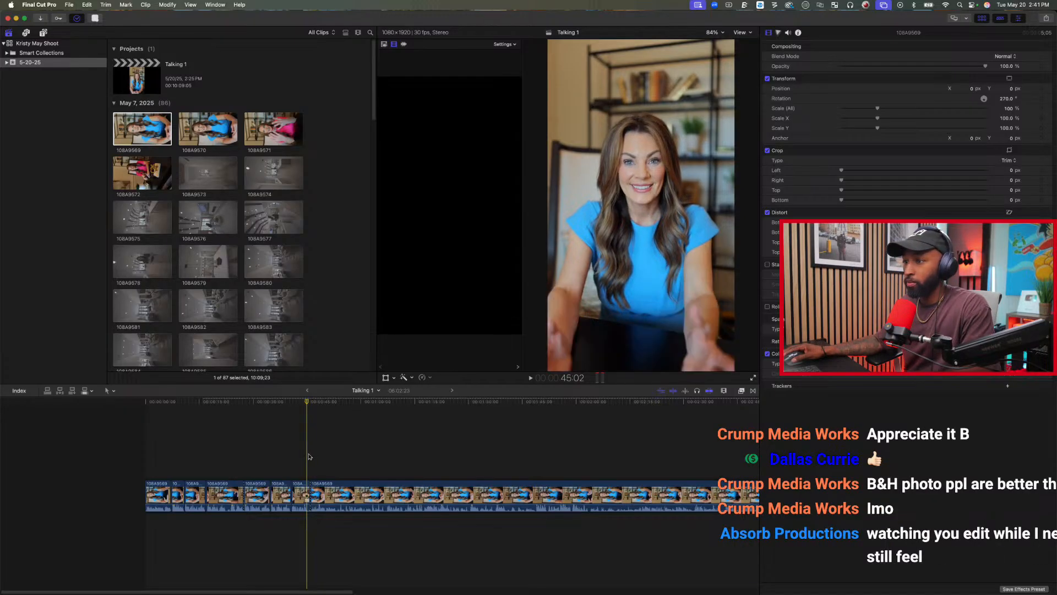
Review the remaining footage and split the last clip at about 1:07 and at 1:12:09 around the next good take.
key("space")
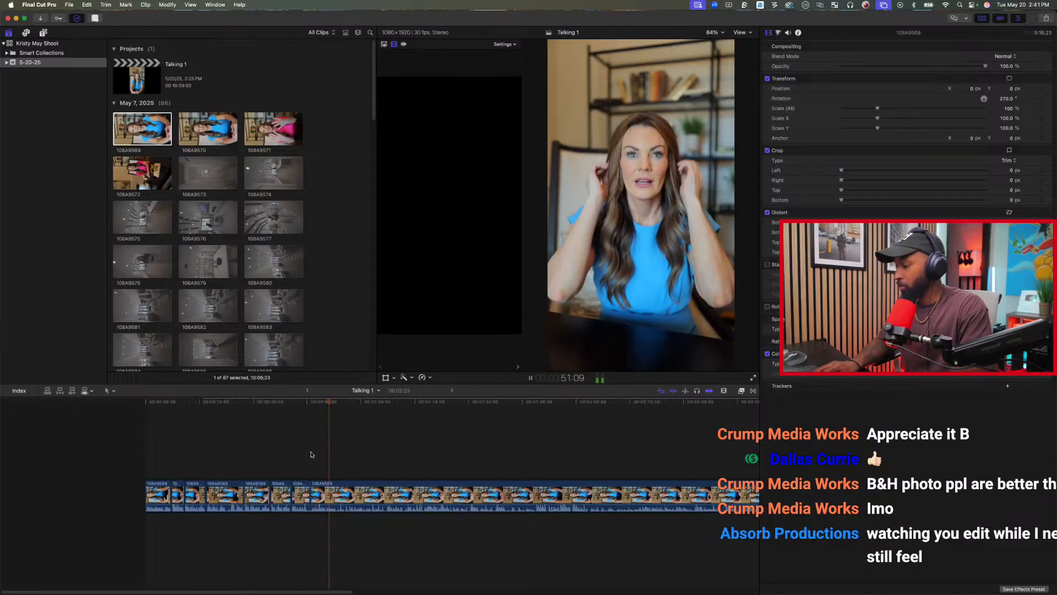
key("space")
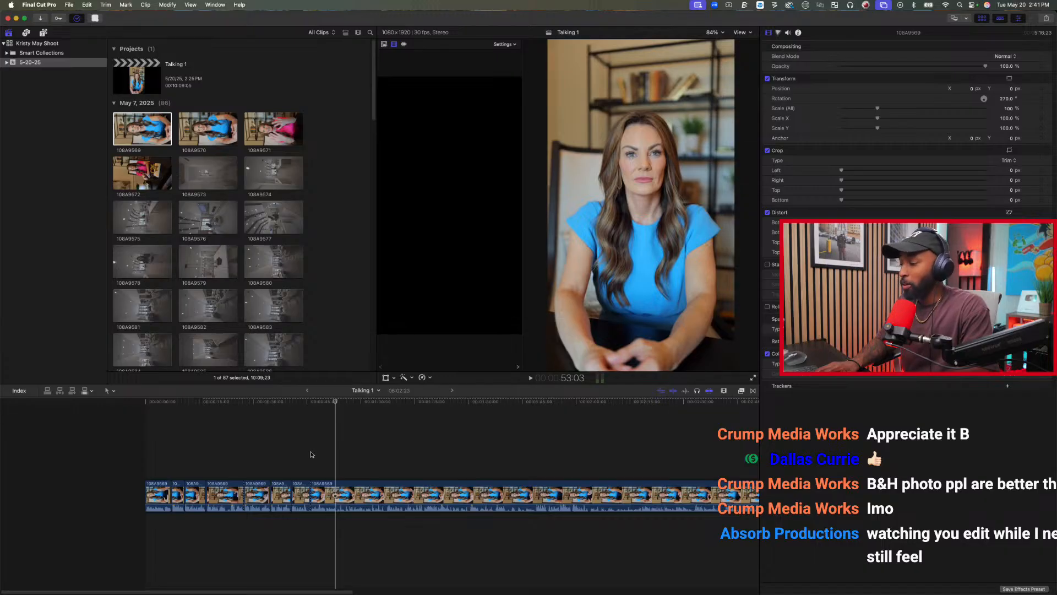
key("space")
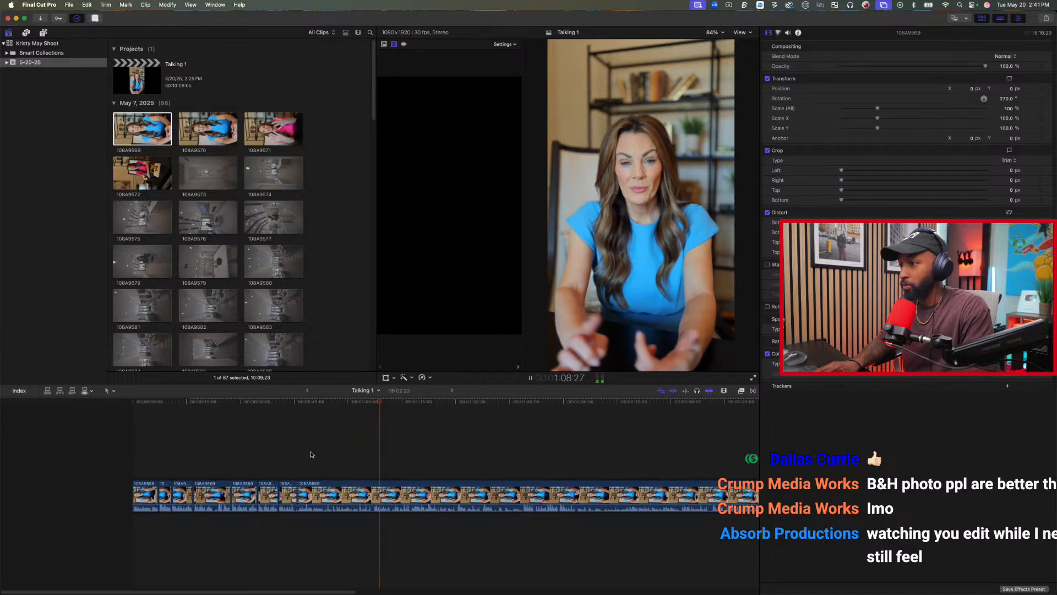
key("space")
left_click(358, 442)
key("space")
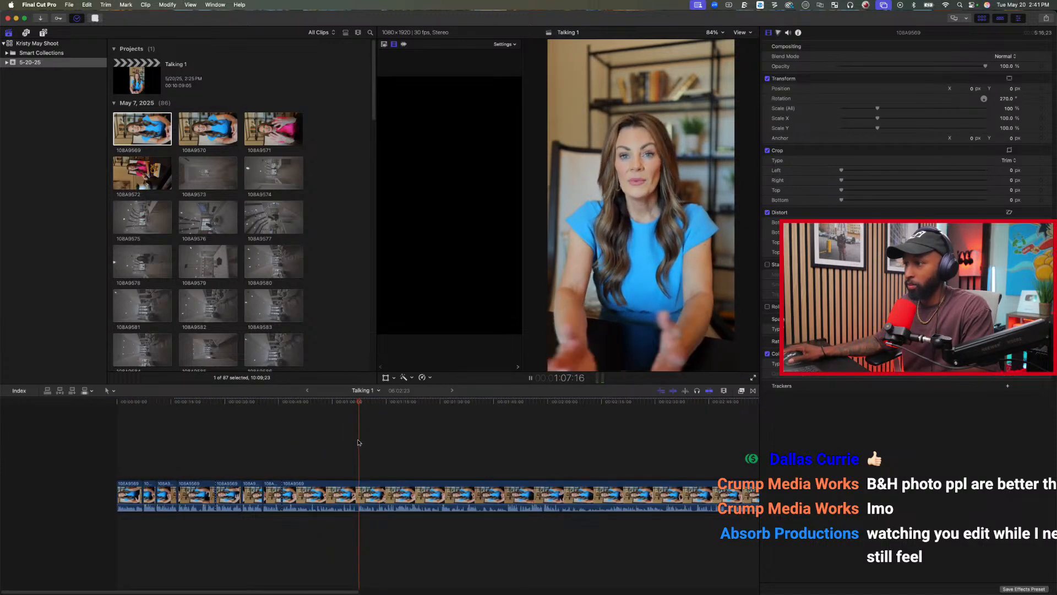
key("space")
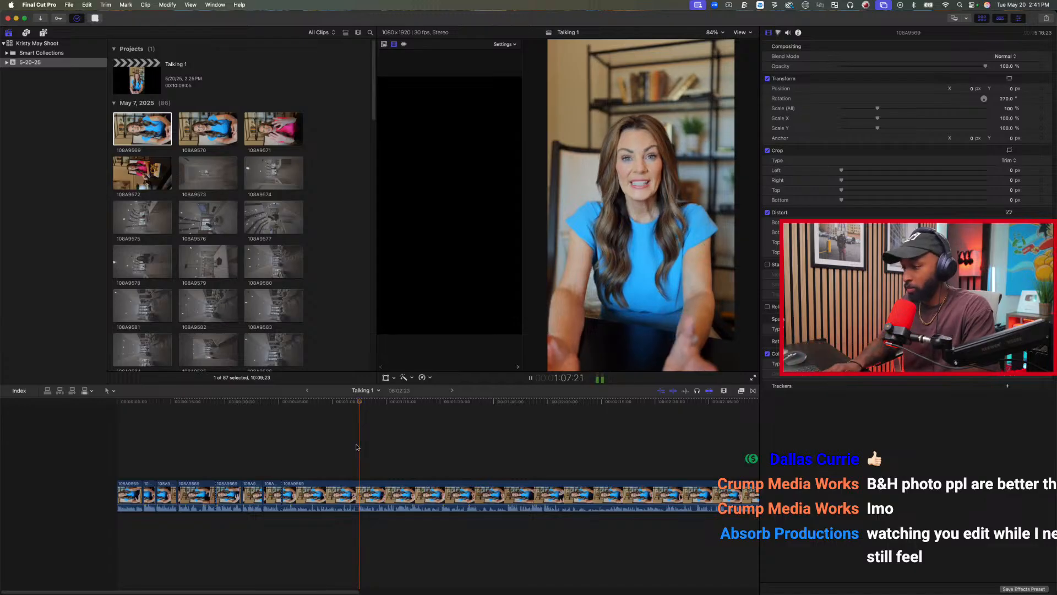
key("super+b")
key("space")
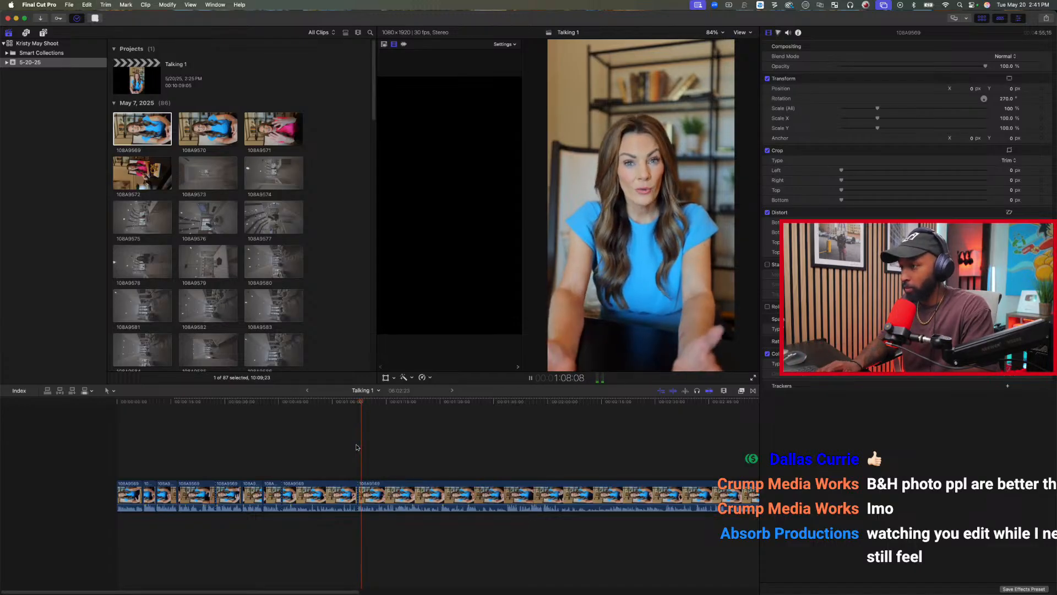
key("space")
key("super+b")
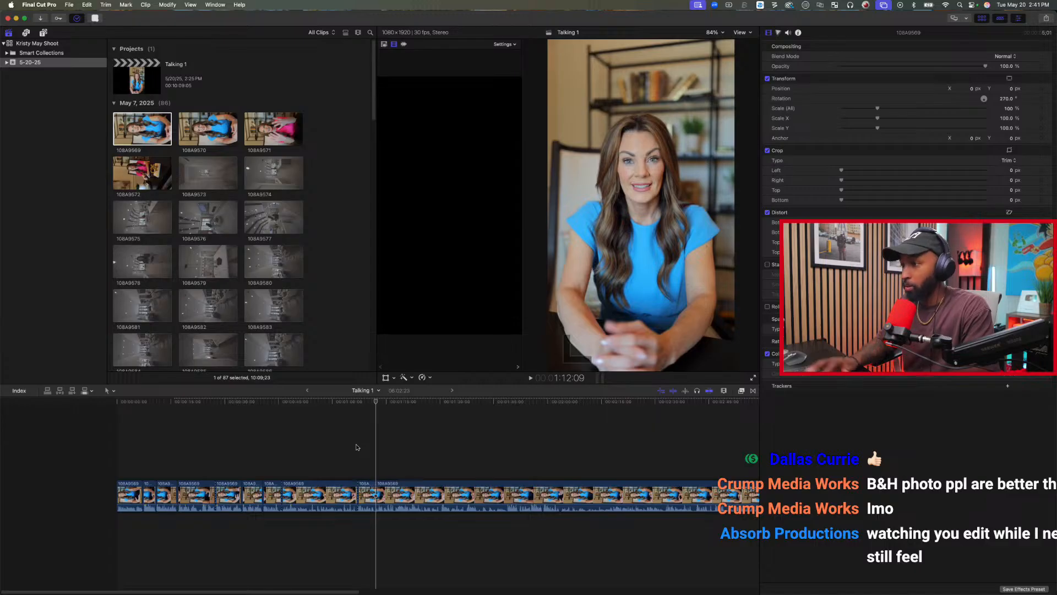
Check and delete the rejected piece between about 46 seconds and 1:07 on the timeline.
key("space")
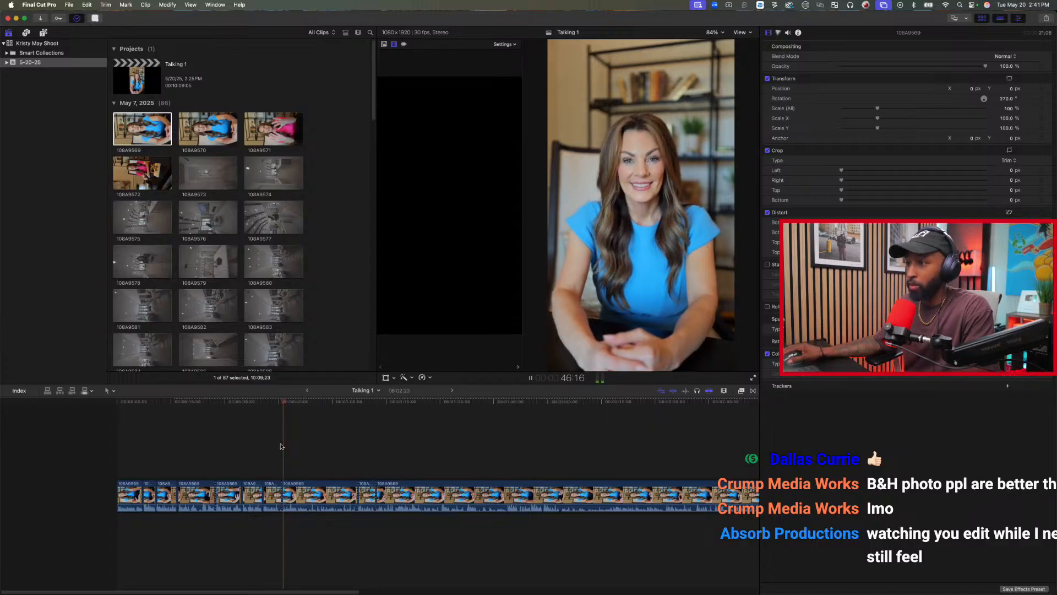
key("space")
left_click(319, 493)
key("Delete")
key("super+4")
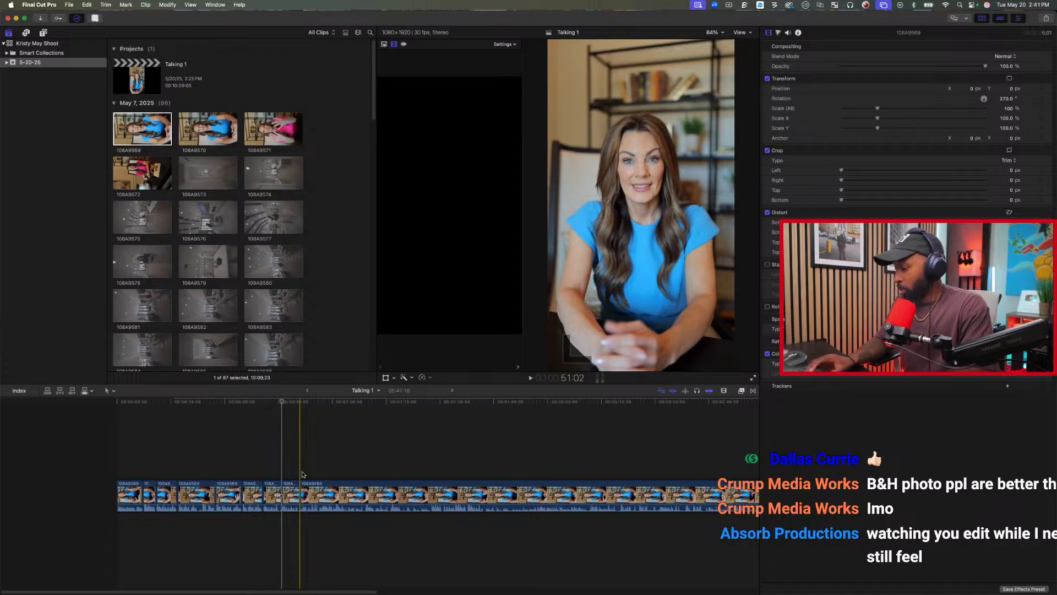
Play through the remaining takes and split the last clip at 1:16:15 and 1:19:11 around the next good line.
key("space")
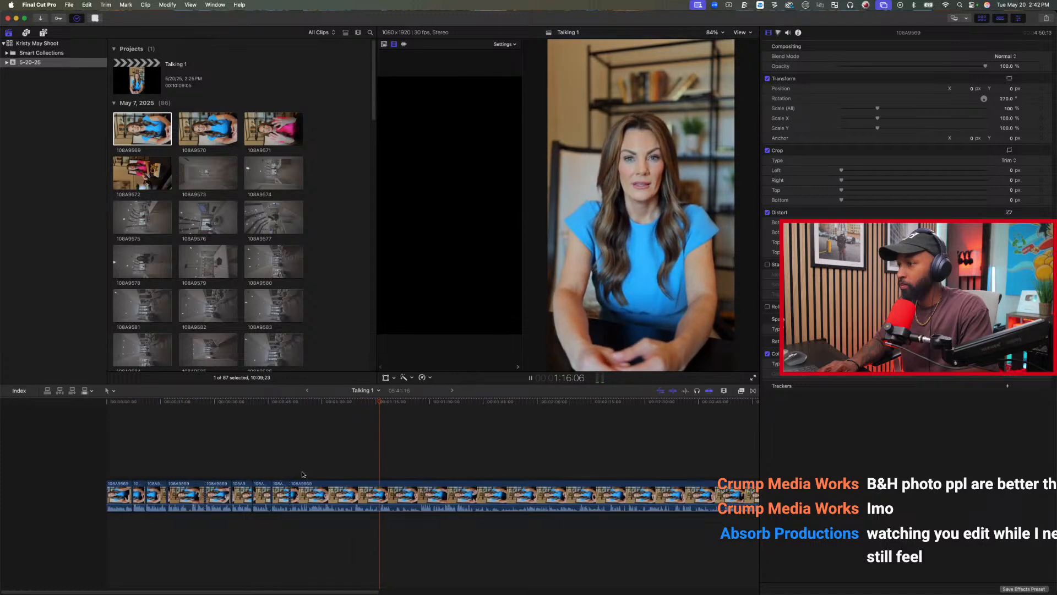
key("space")
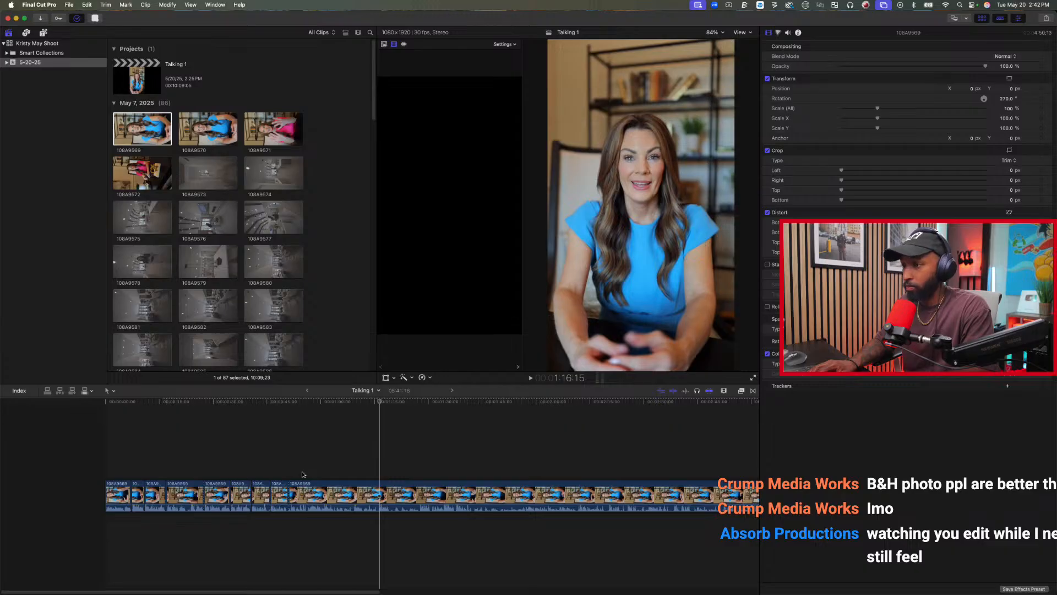
key("l")
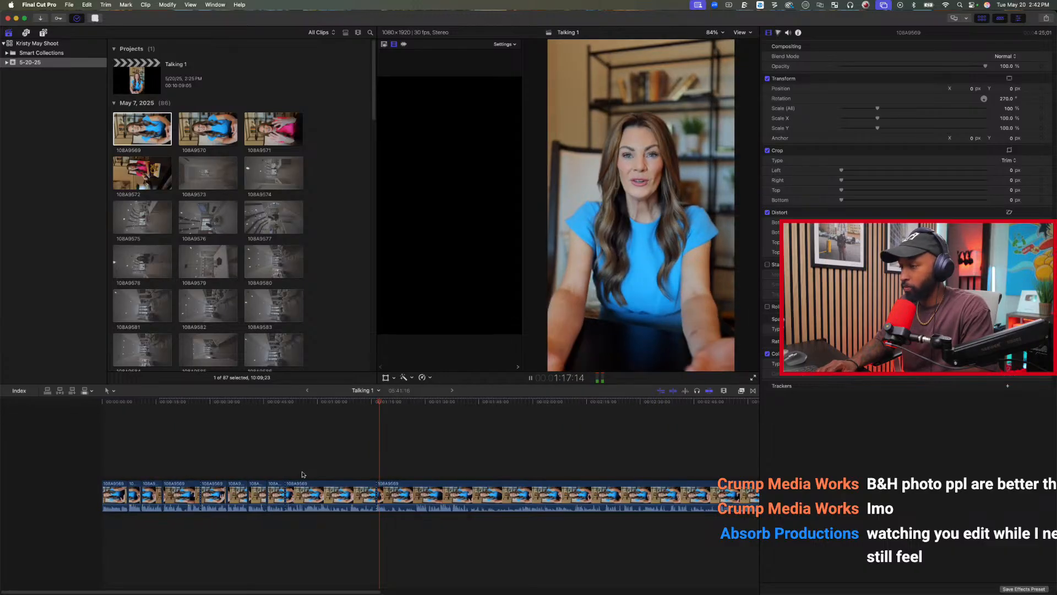
key("space")
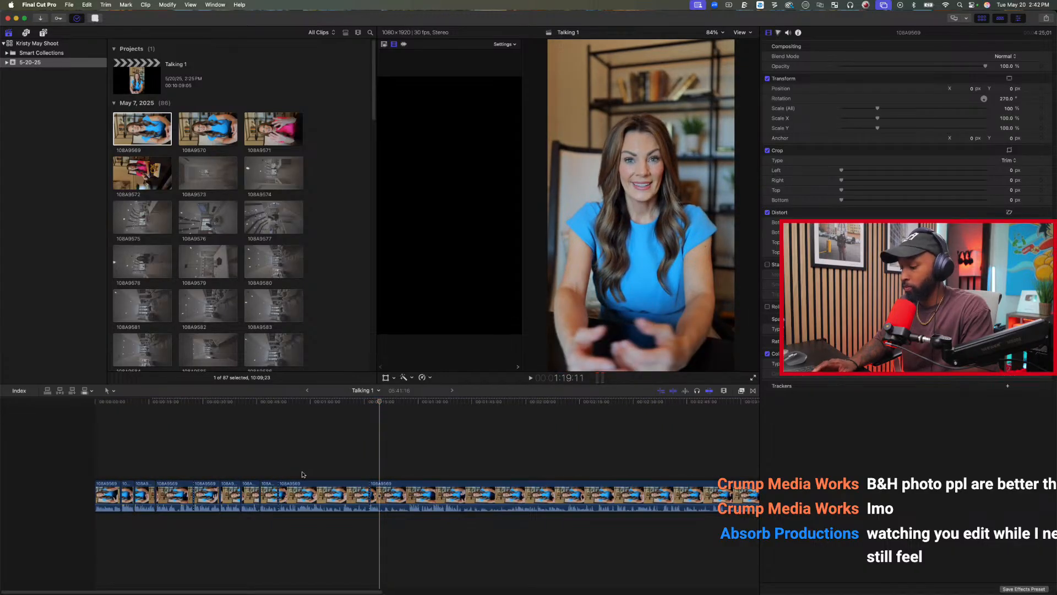
Replay the previous line from about 48 seconds and delete the rejected piece between about 51 seconds and 1:16:15.
left_click(269, 472)
key("space")
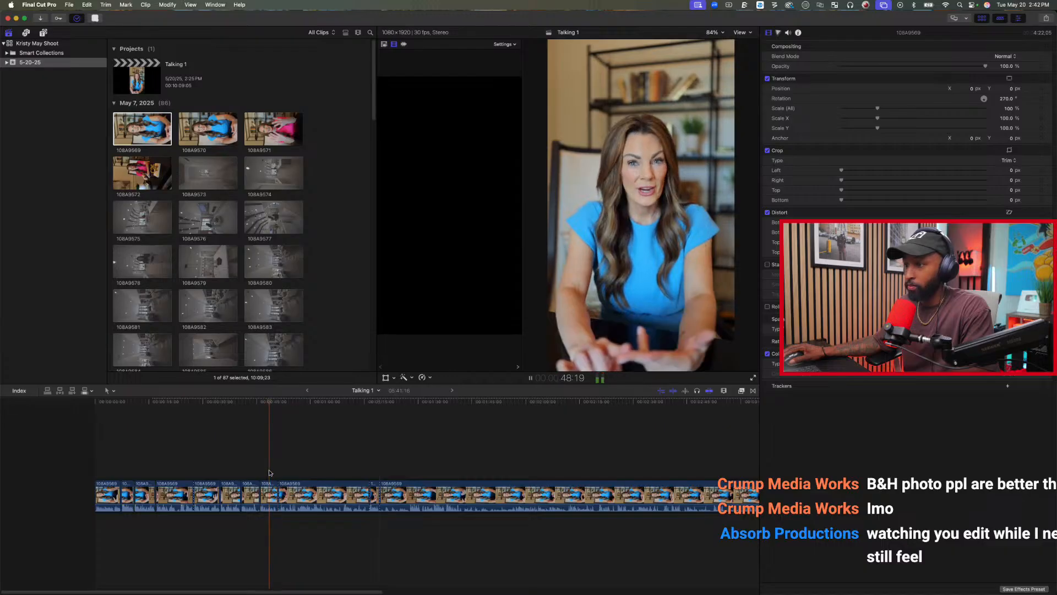
left_click(299, 498)
key("Delete")
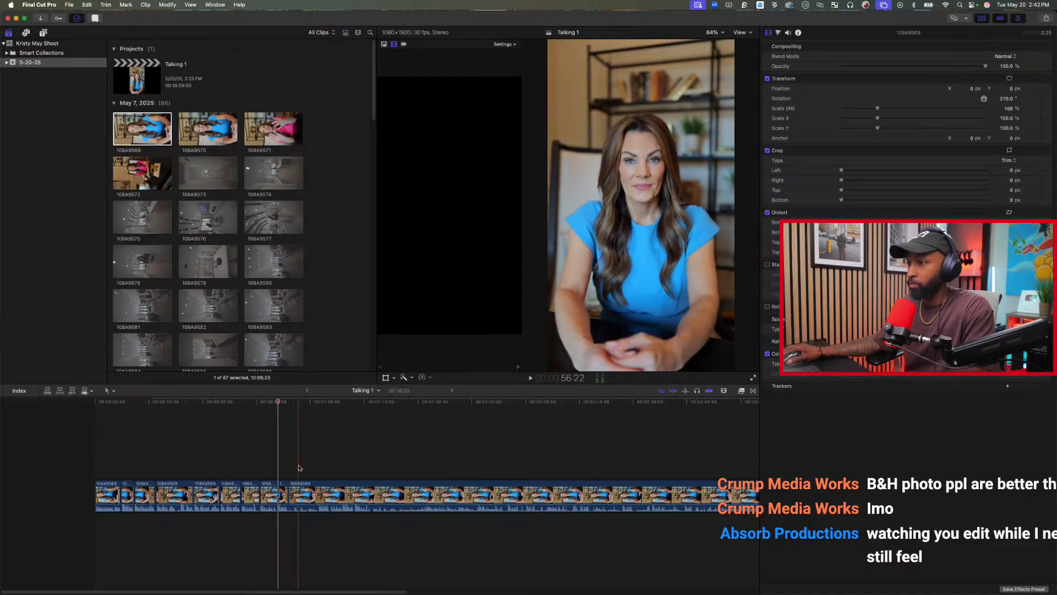
Play through the remaining takes past 2:28, cut away the rejected footage from about 54 seconds, and split after the next good line.
key("space")
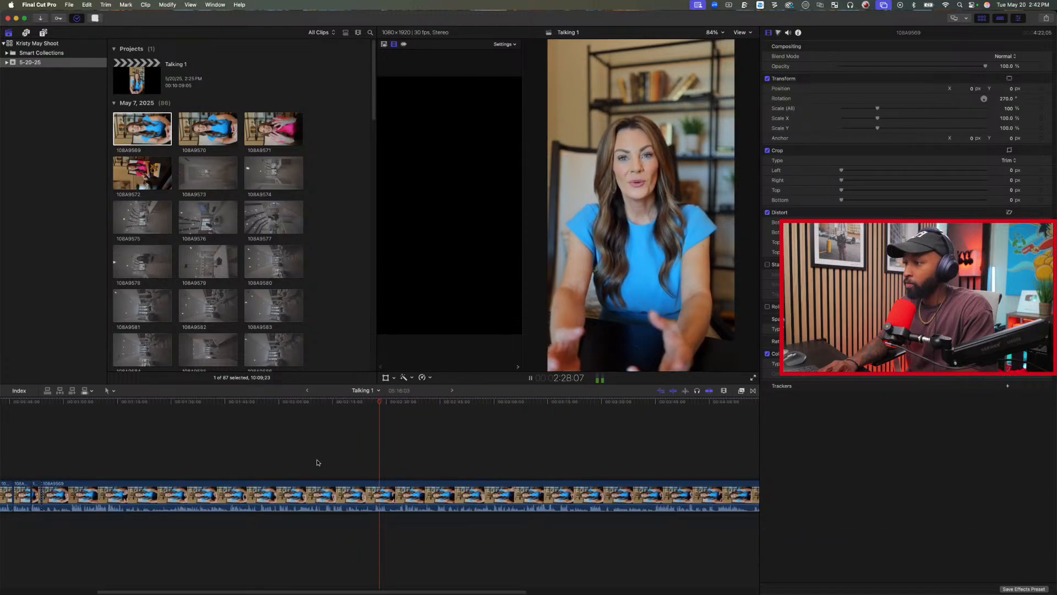
key("space")
key("super+b")
key("j")
key("j")
key("j")
key("space")
key("space")
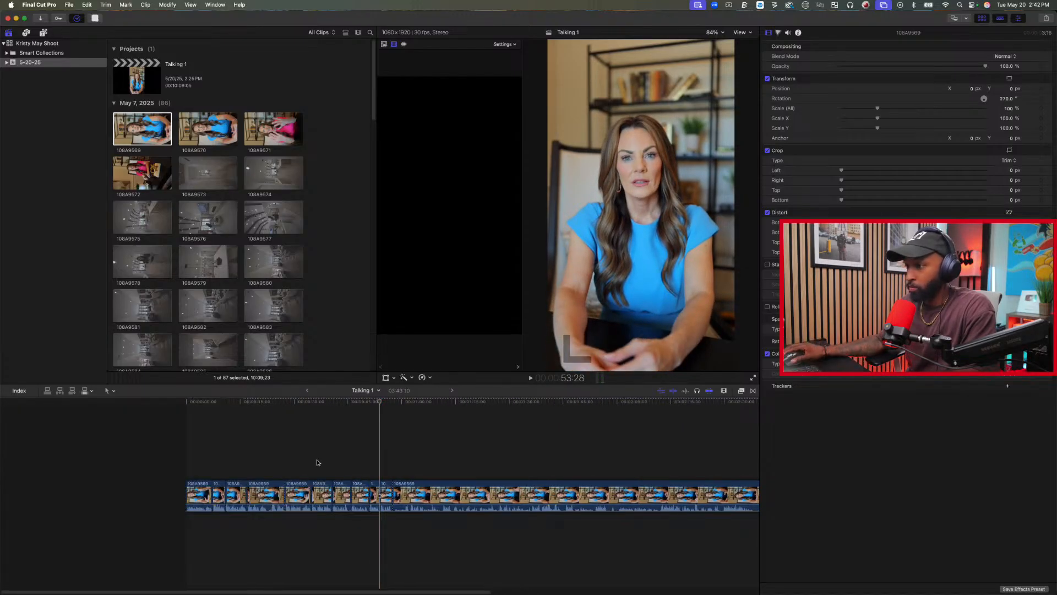
Replay the latest cut and continue playing the last clip to about 1:01.
left_click(374, 465)
key("space")
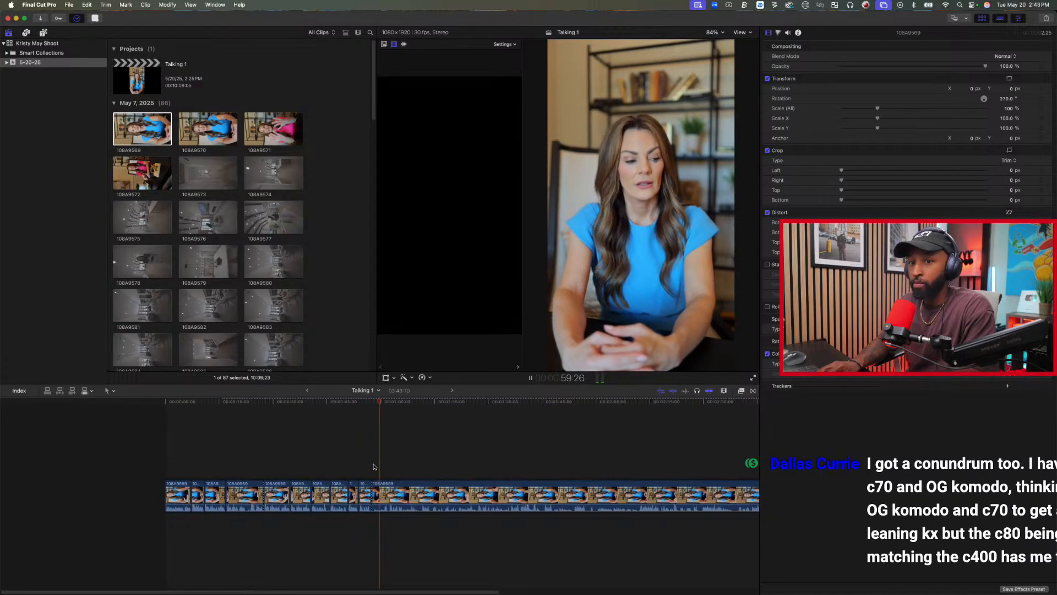
key("space")
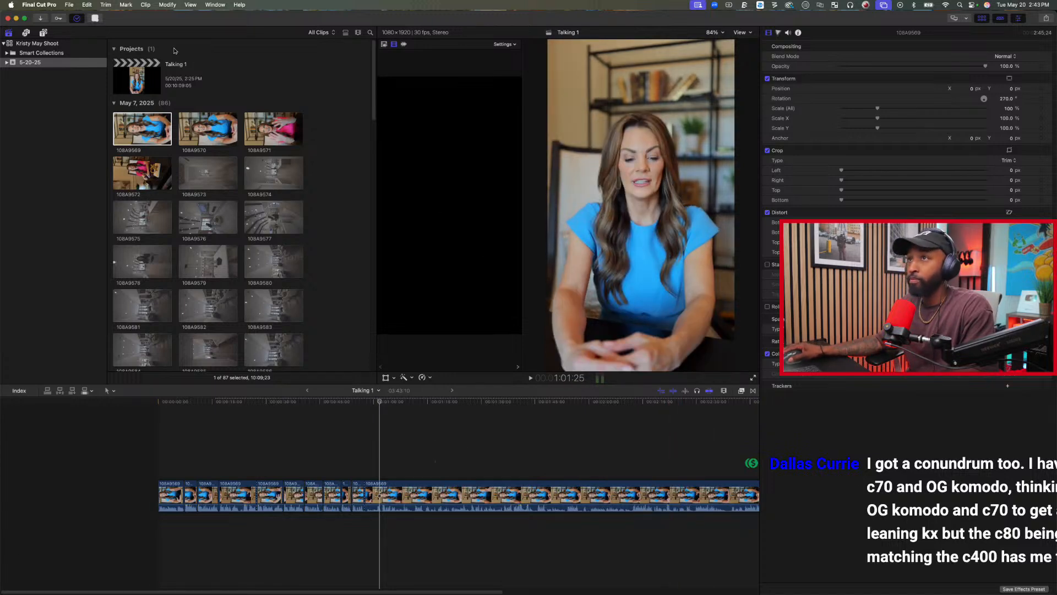
left_click(16, 18)
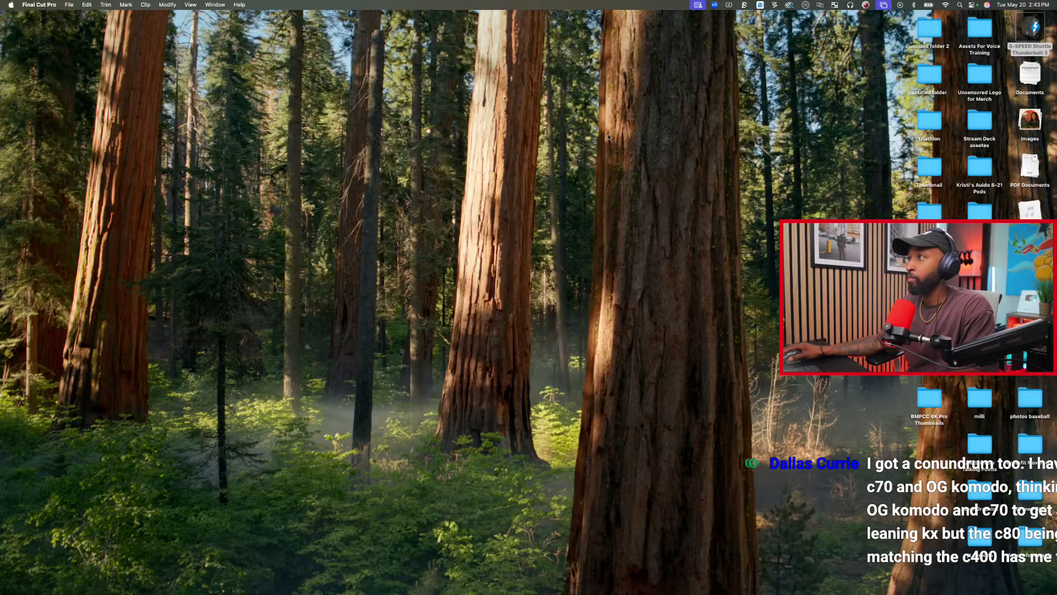
left_click(723, 158)
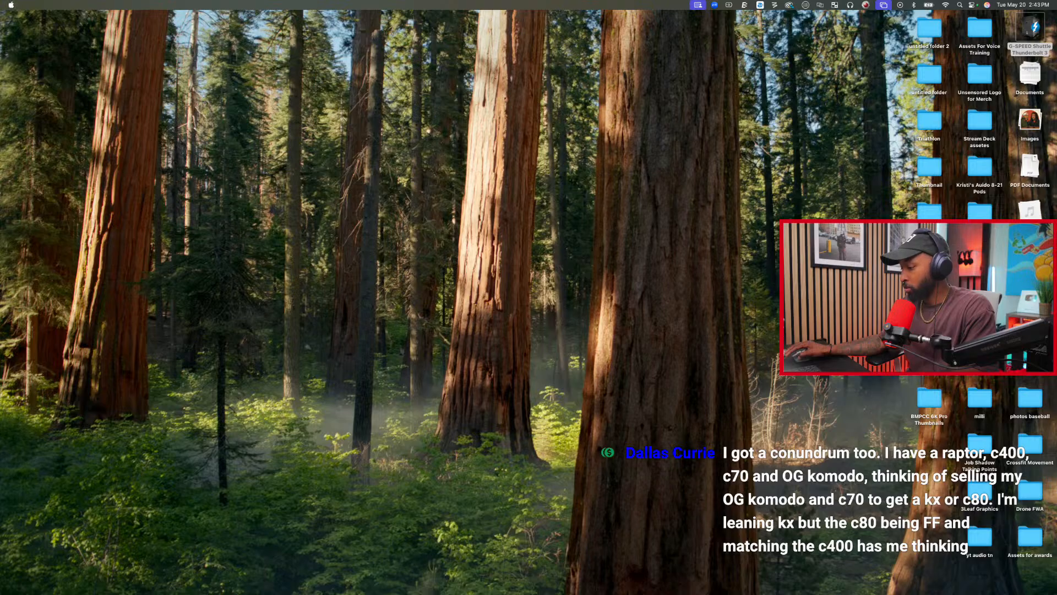
key("super+Tab")
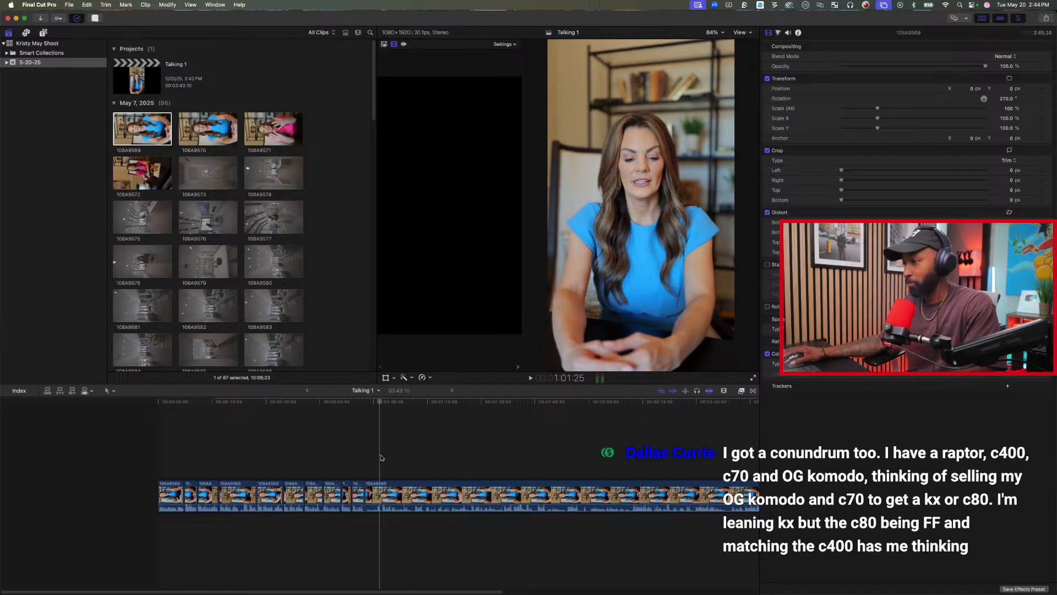
Split the last clip at 1:11:10 and 1:14:03 around the next good line and delete the rejected piece before it.
left_click(415, 445)
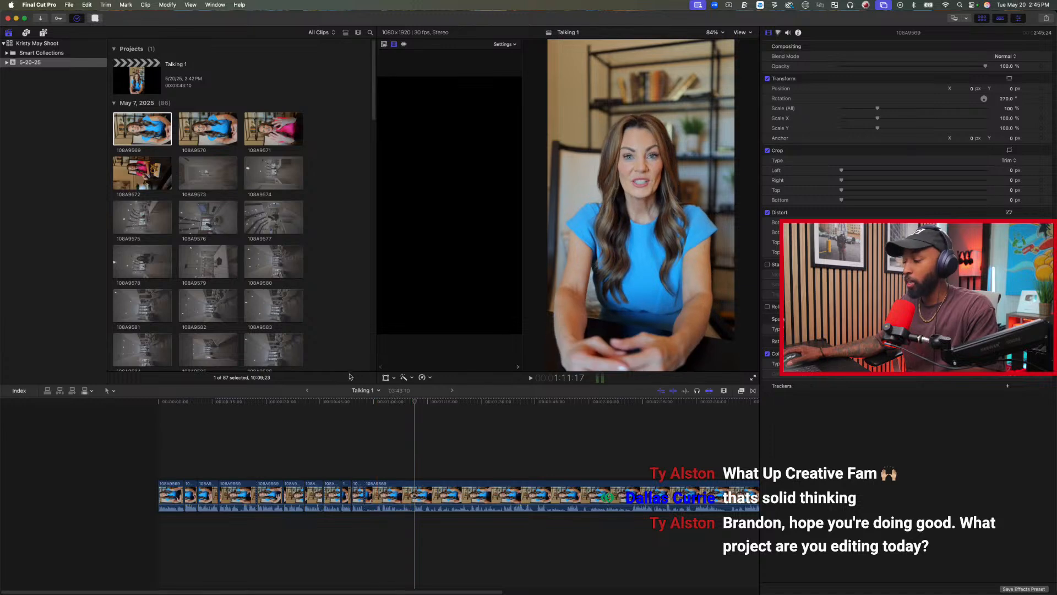
key("space")
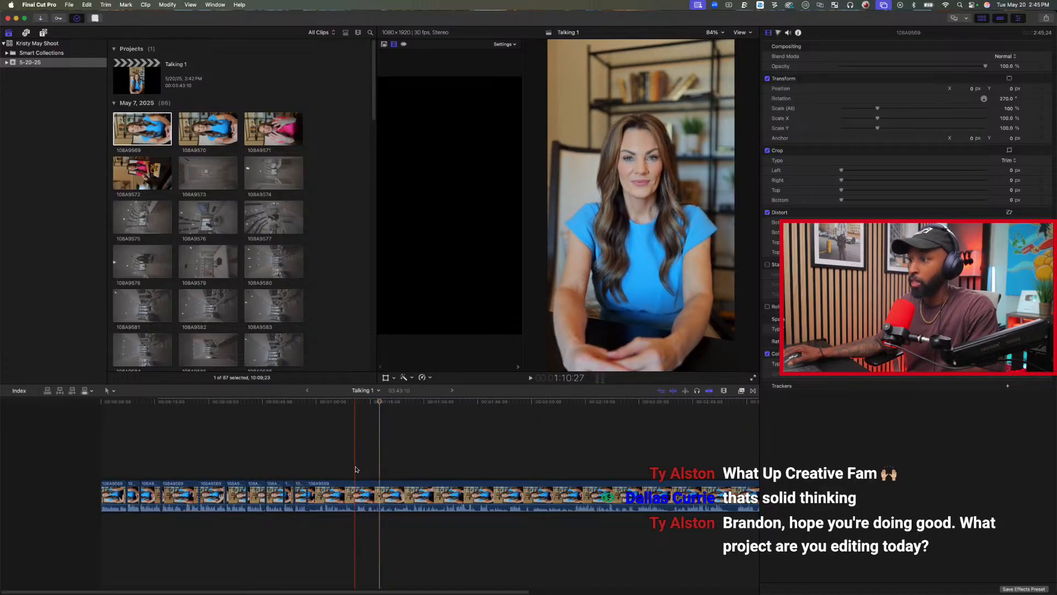
key("space")
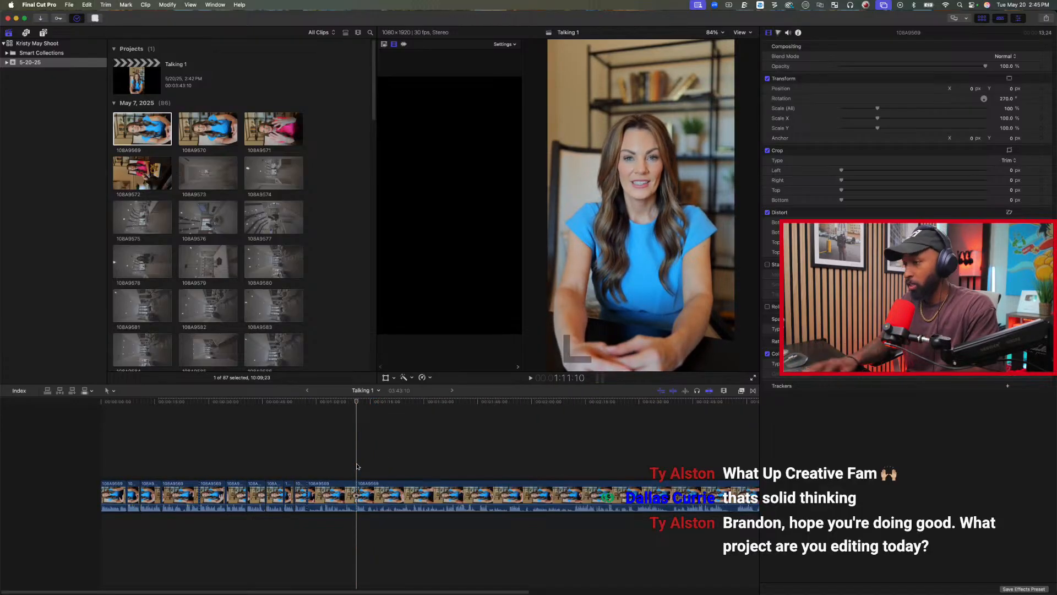
left_click(367, 459)
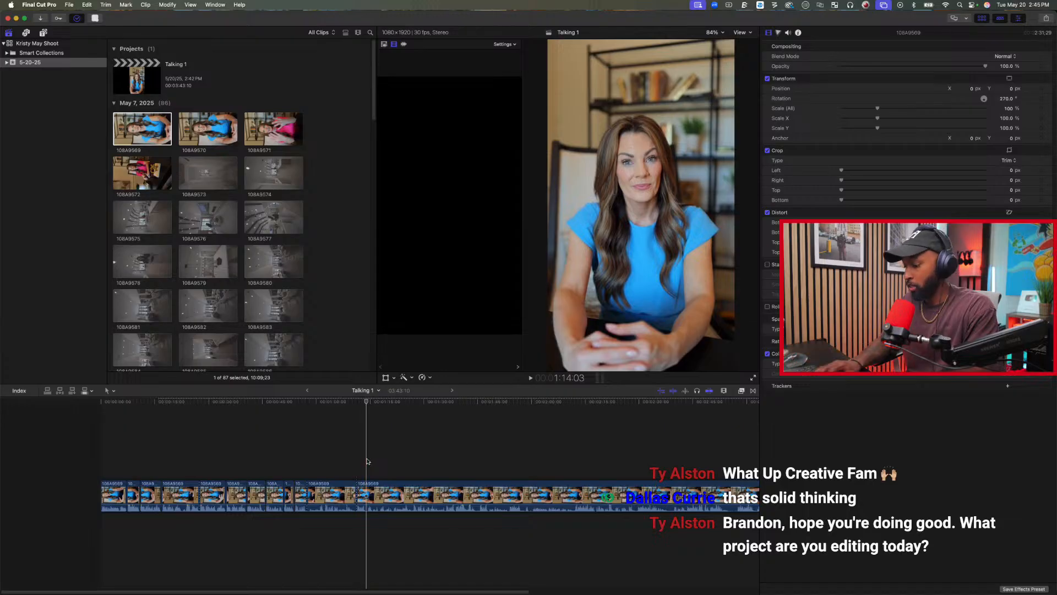
left_click(338, 488)
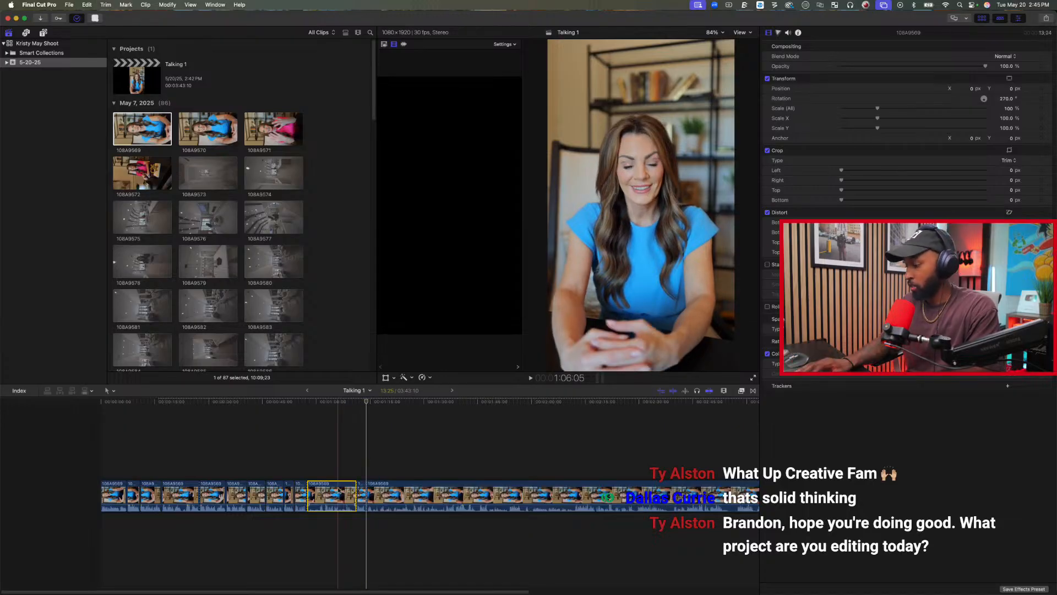
key("Delete")
Play through the next takes and split the last clip at 1:34:17, at the end of the good line.
key("space")
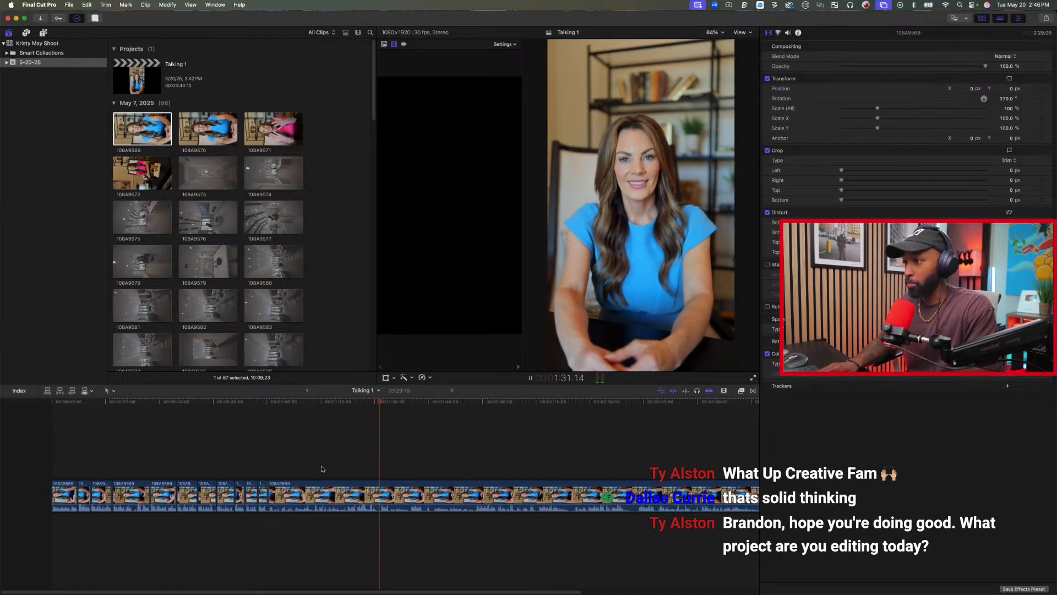
key("space")
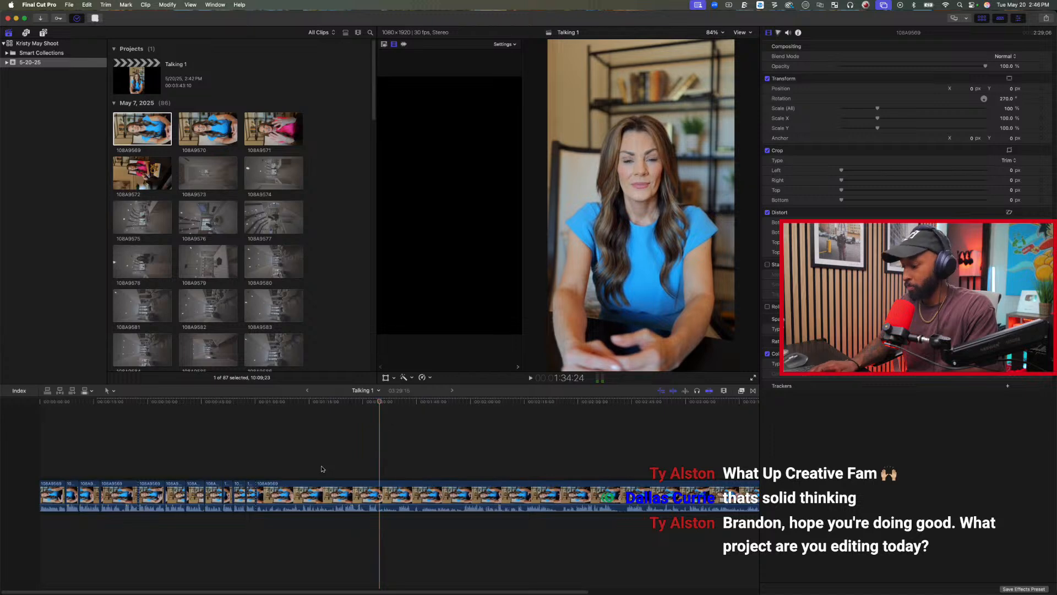
key("Left")
key("Left")
key("Left")
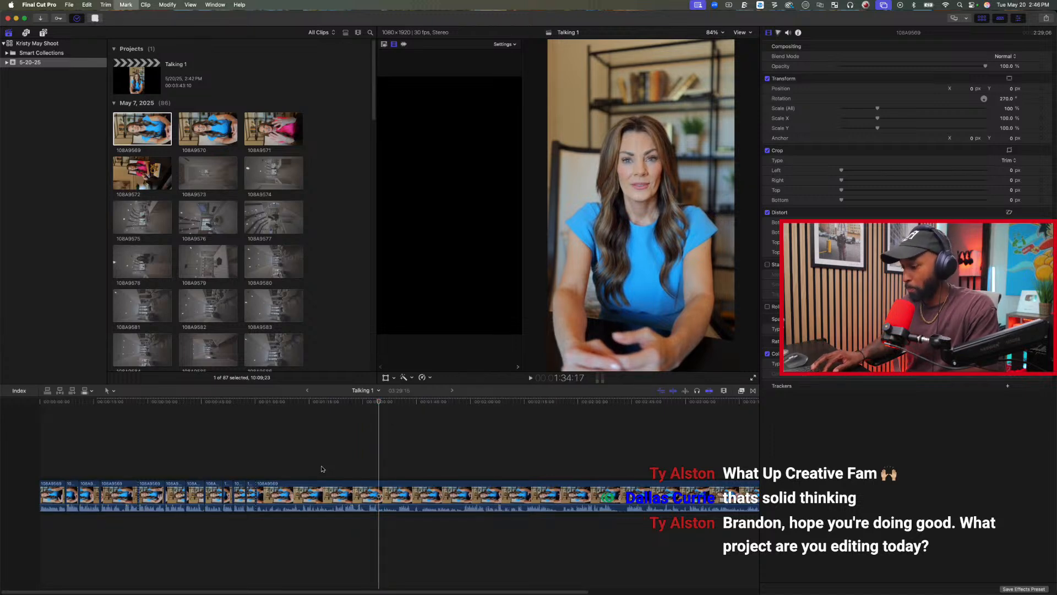
key("super+b")
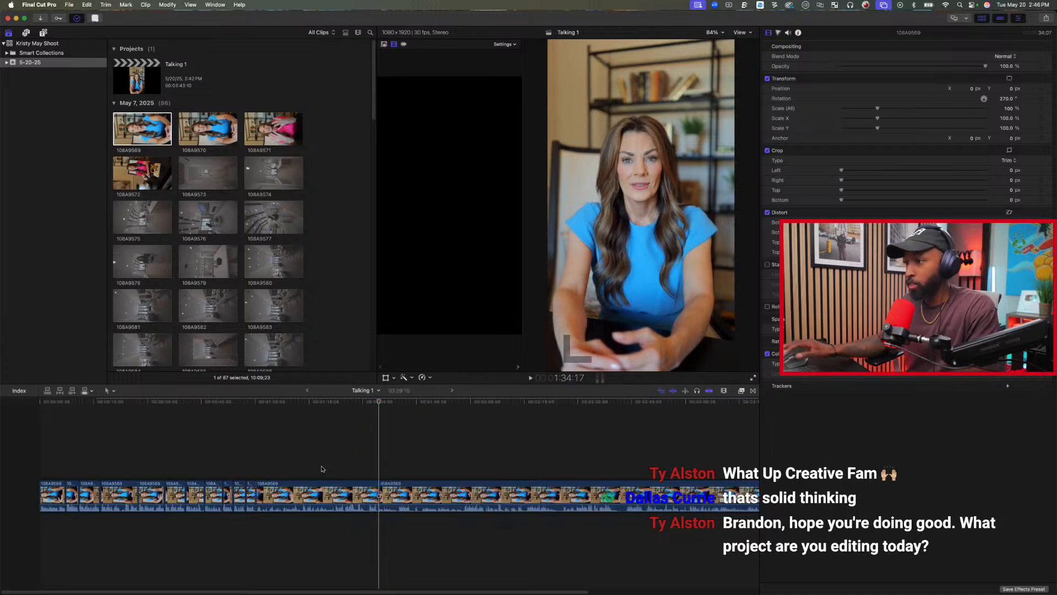
Split the clip at 1:31:18, where the good line starts, and delete the long rejected piece before it.
left_click(368, 465)
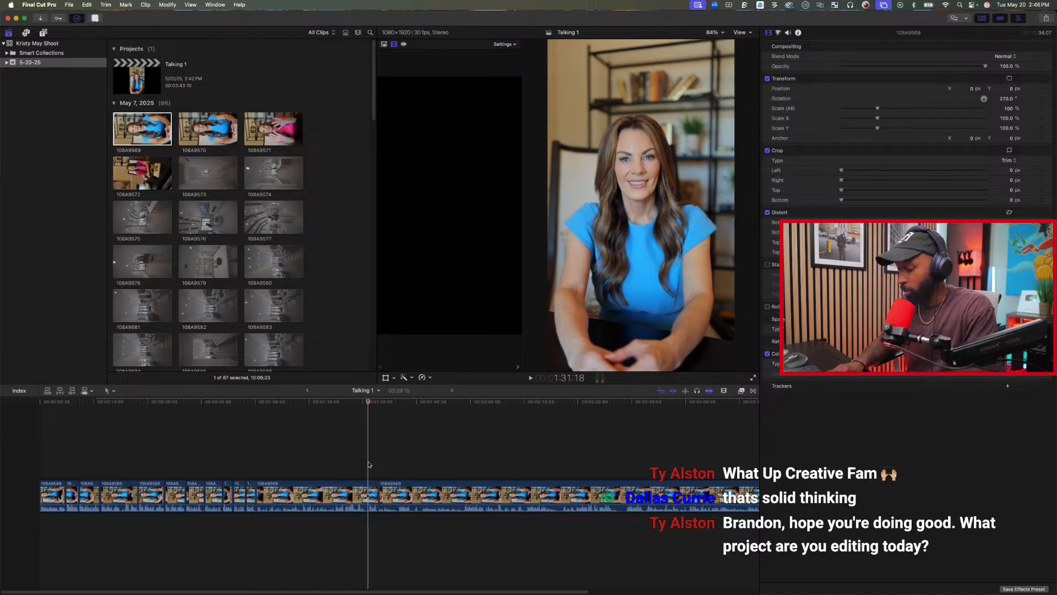
left_click(327, 491)
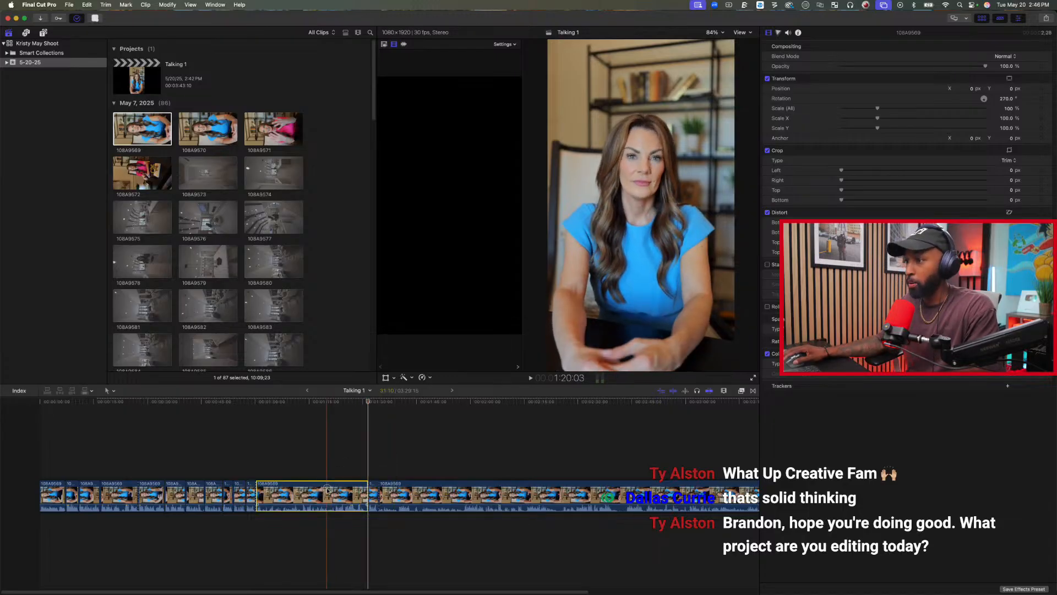
key("Delete")
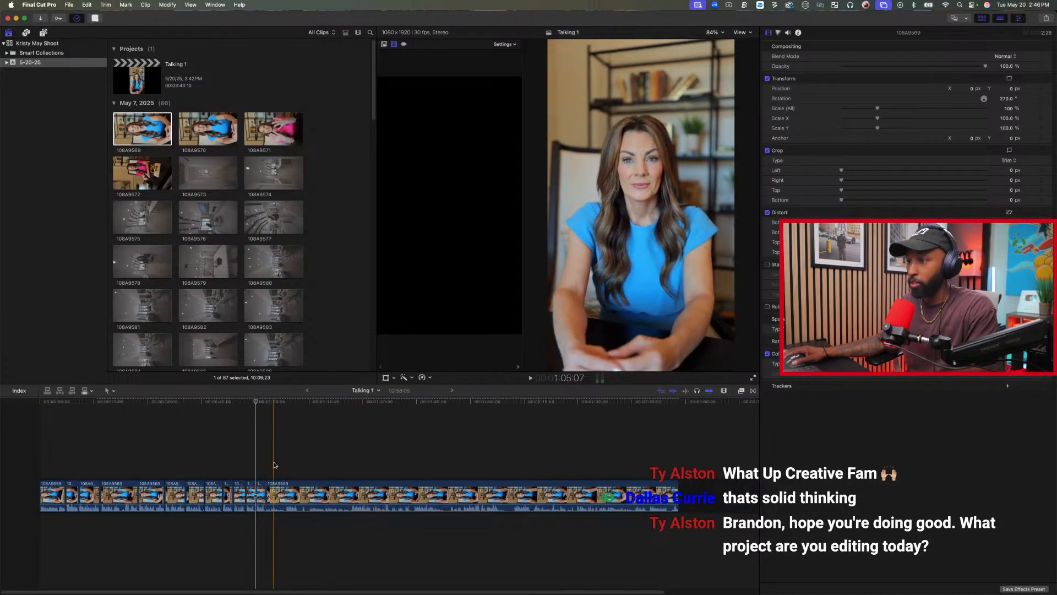
Split the last clip at about 1:11:29 and at 1:08:11 around the next line and delete the rejected piece before it.
key("space")
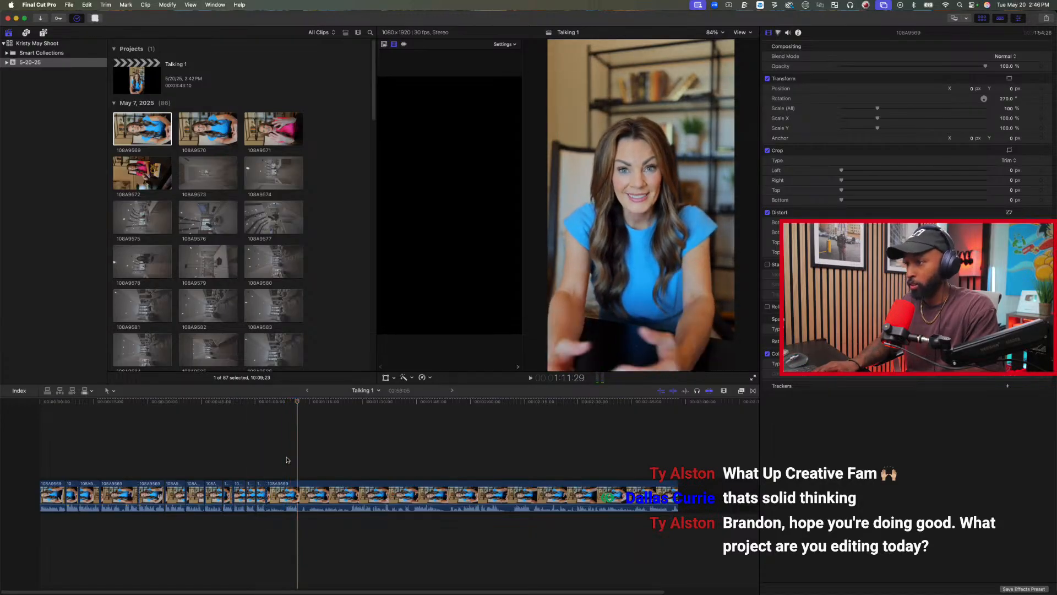
key("space")
left_click(286, 459)
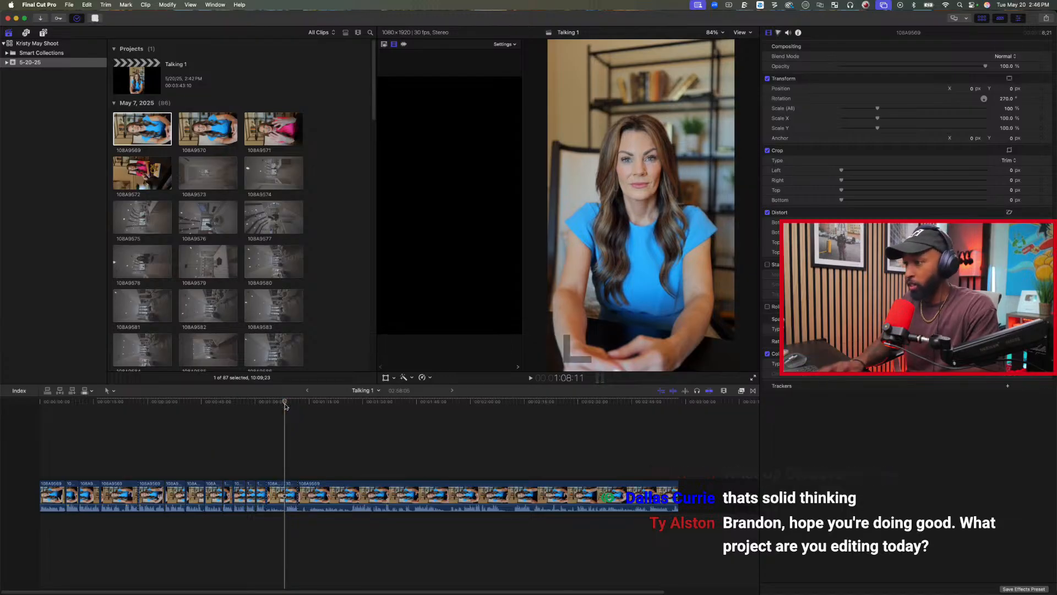
left_click(276, 493)
key("Delete")
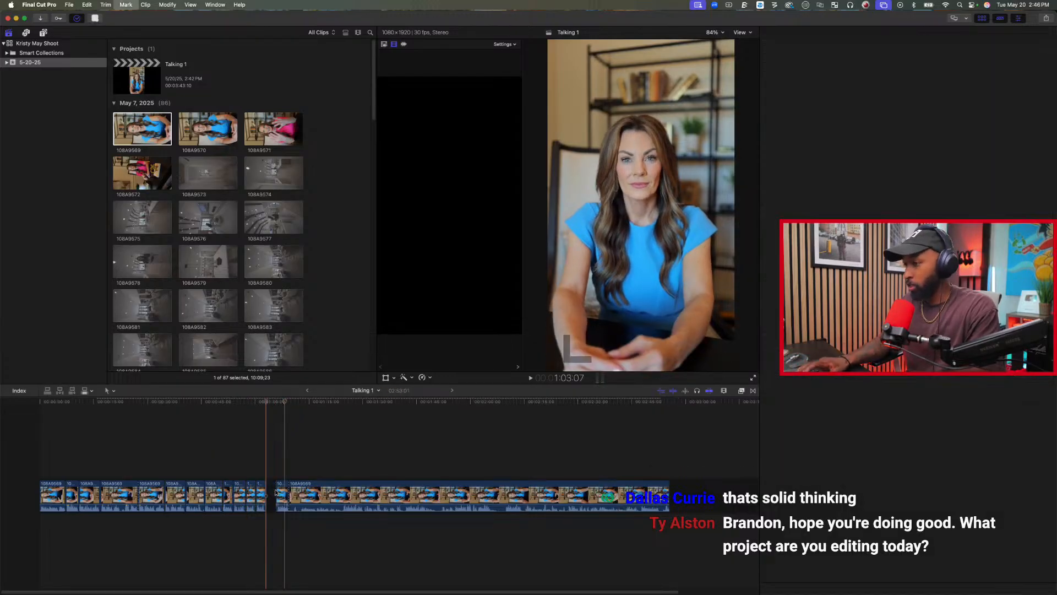
Trim the start of the last clip to about 1:22, then play on and trim its start again to about 1:24.
left_click(333, 456)
key("alt+bracketleft")
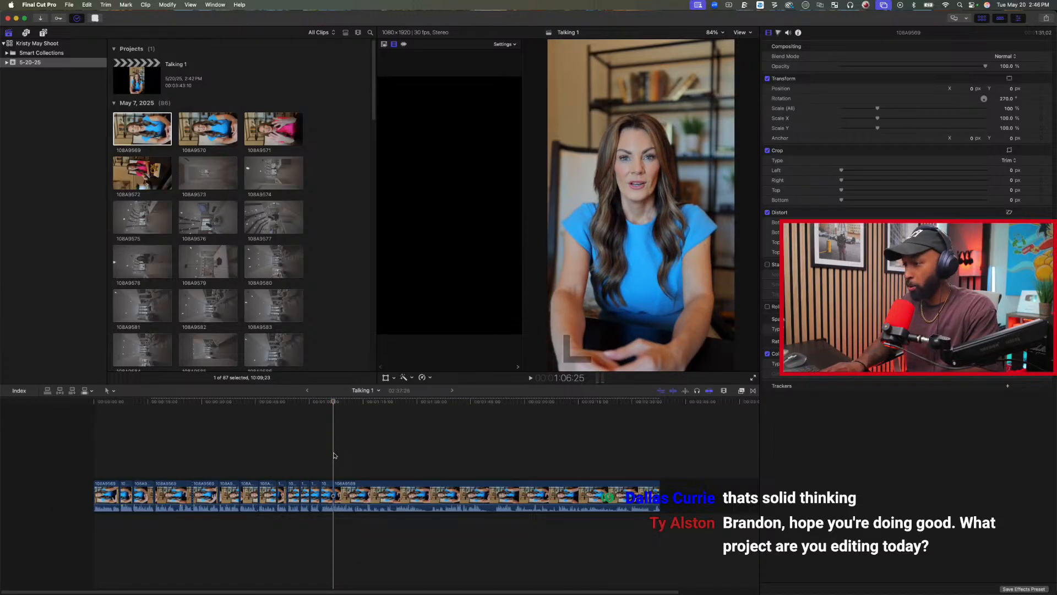
key("space")
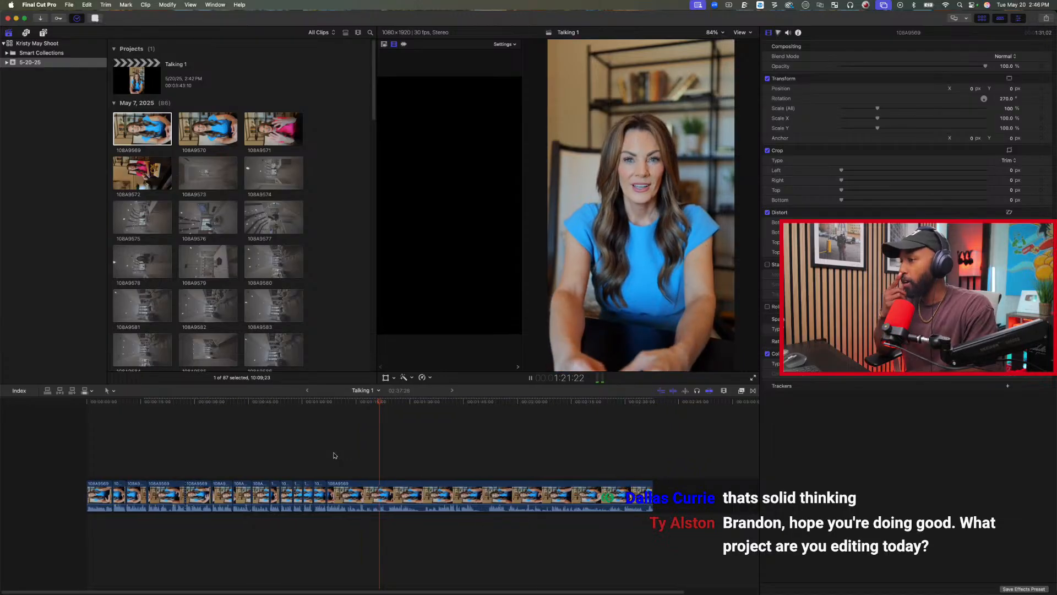
key("space")
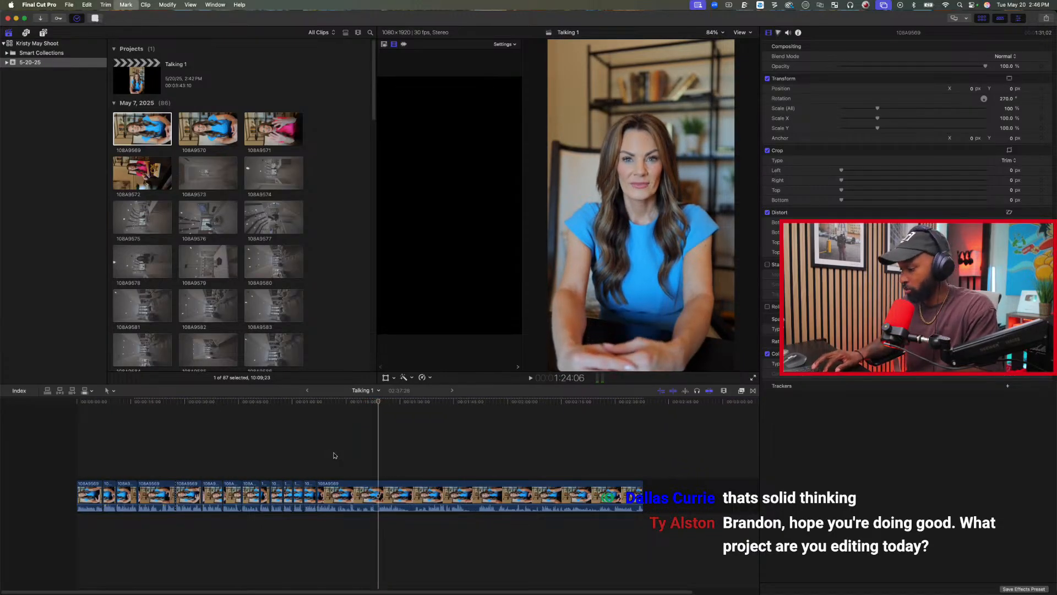
key("Left")
key("alt+bracketleft")
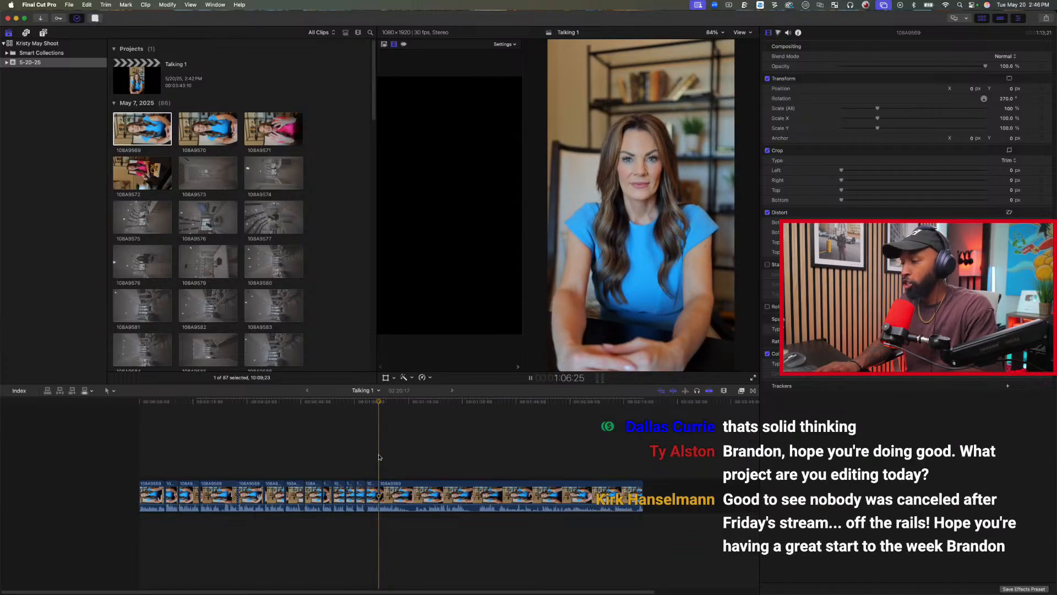
Play through the following takes, find the start of the next usable line, and trim the last clip's start to 1:20:17.
key("space")
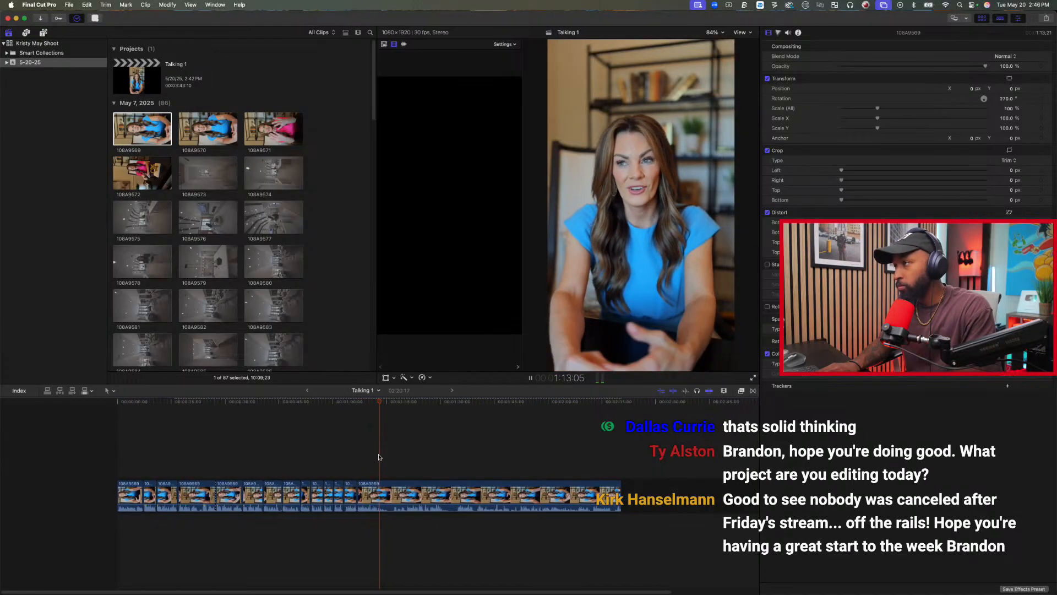
key("space")
key("space")
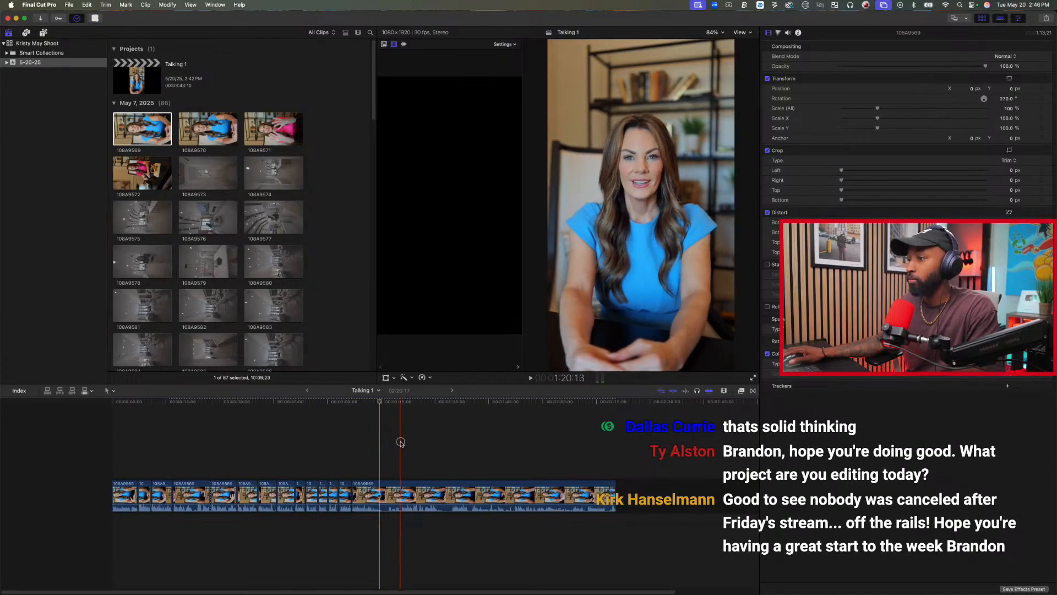
key("space")
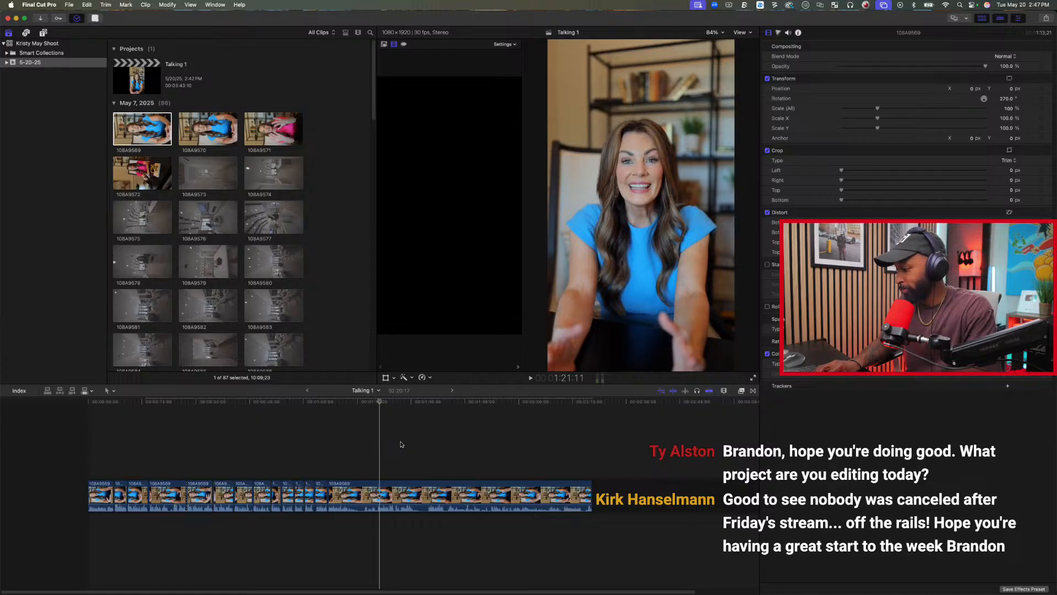
key("j")
key("space")
key("space")
key("space")
key("j")
key("space")
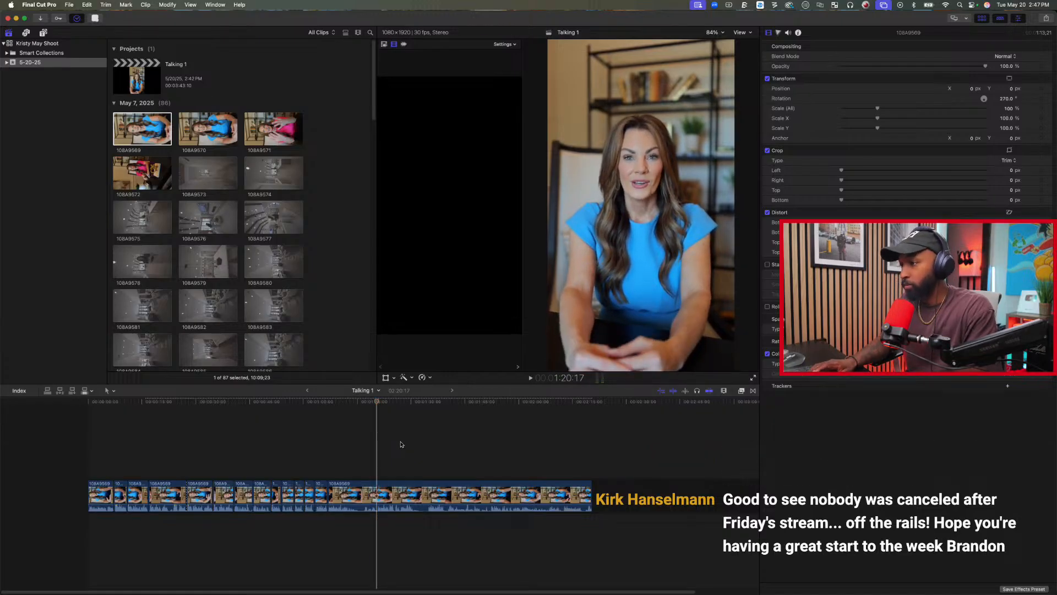
key("Up")
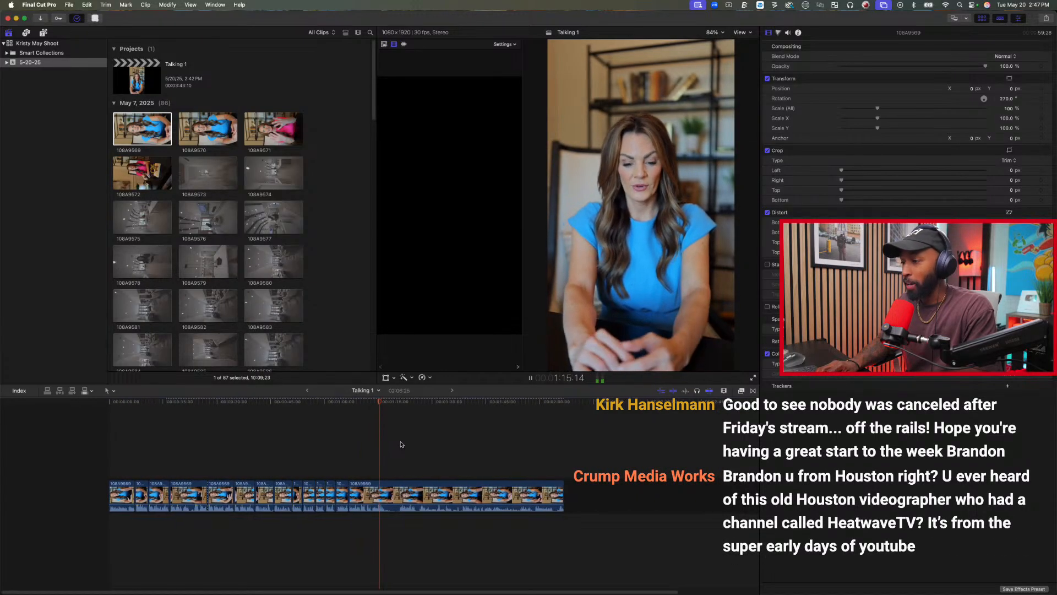
Check the footage around 1:20 for the next line and trim the last clip's start to 1:21:00.
key("space")
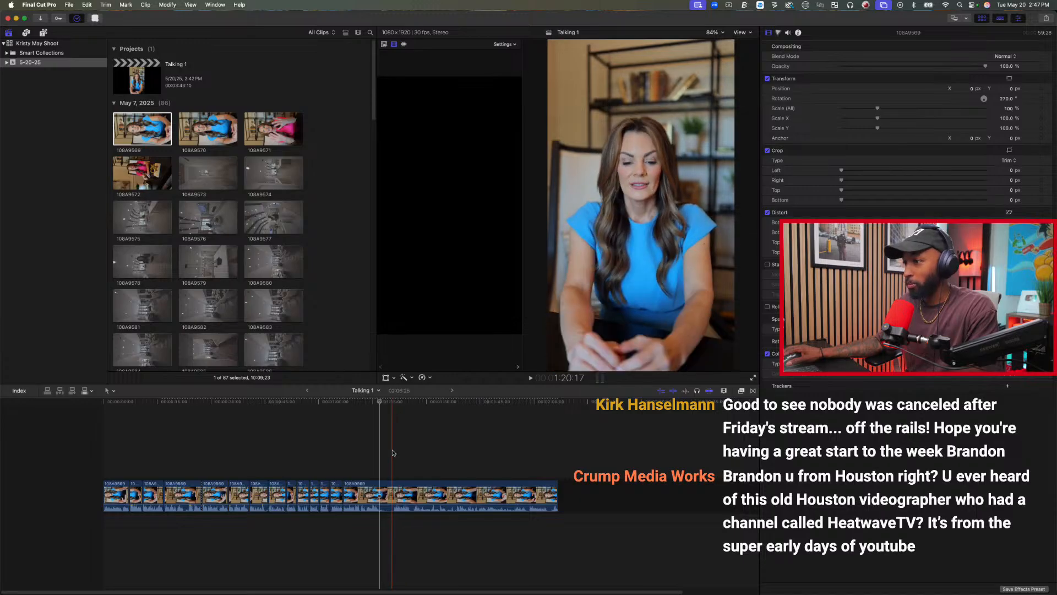
left_click(395, 451)
left_click(390, 455)
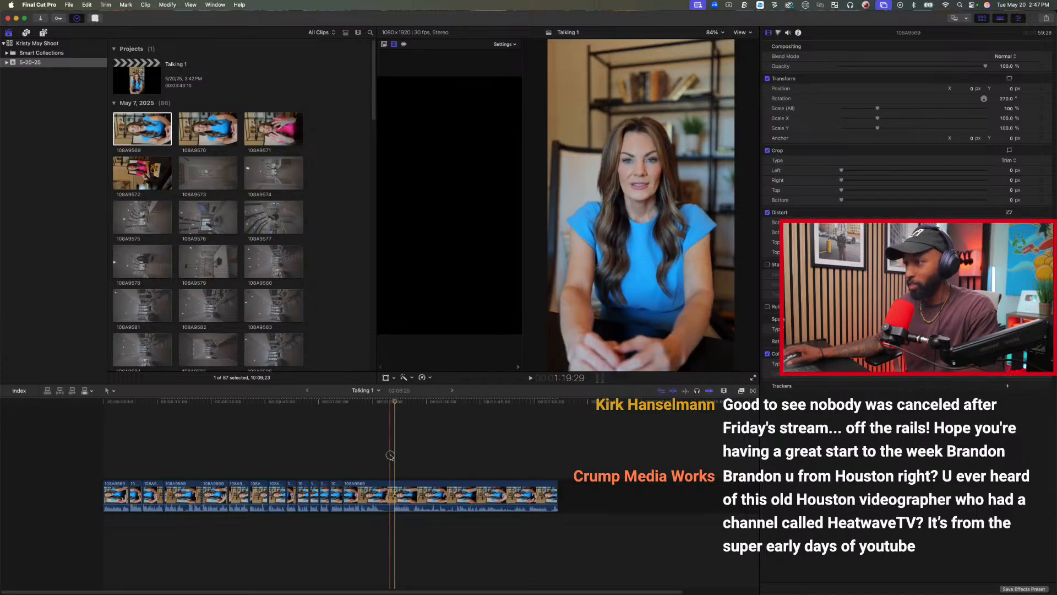
key("space")
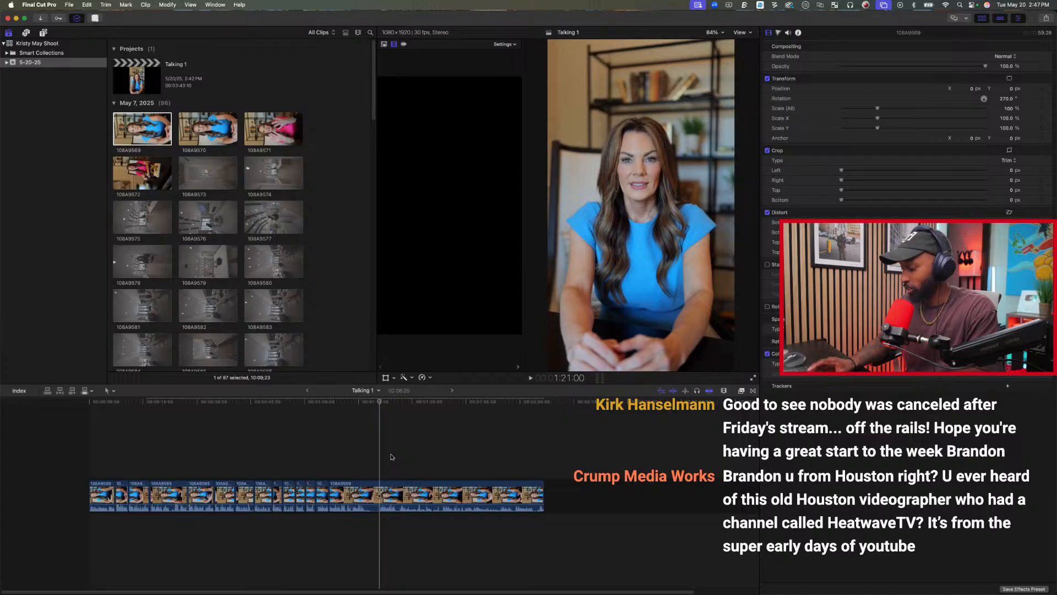
key("alt+[")
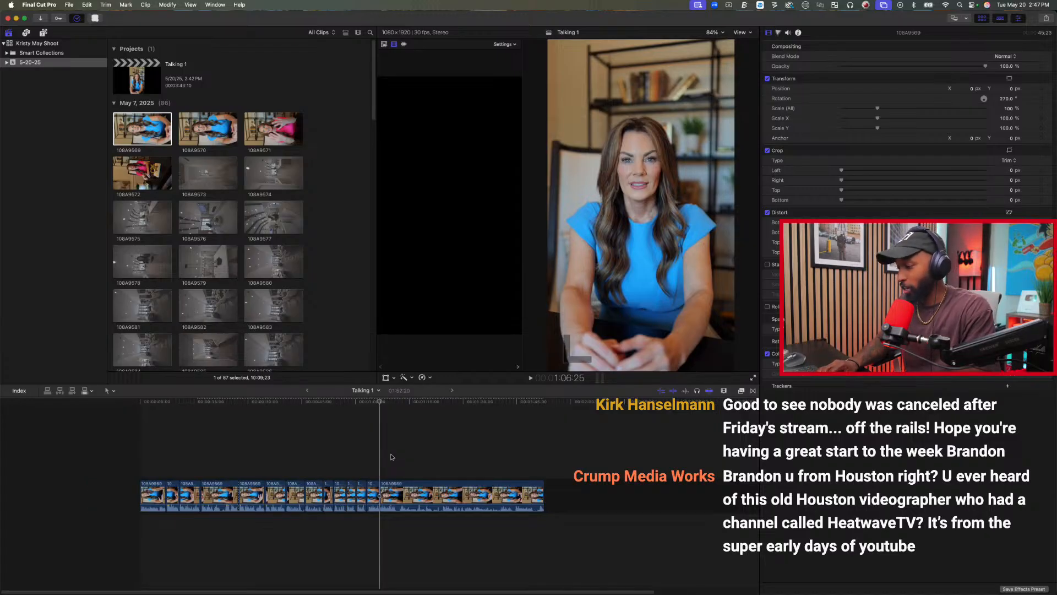
Play through the remaining takes from about 1:06 and trim the end of the last clip.
key("space")
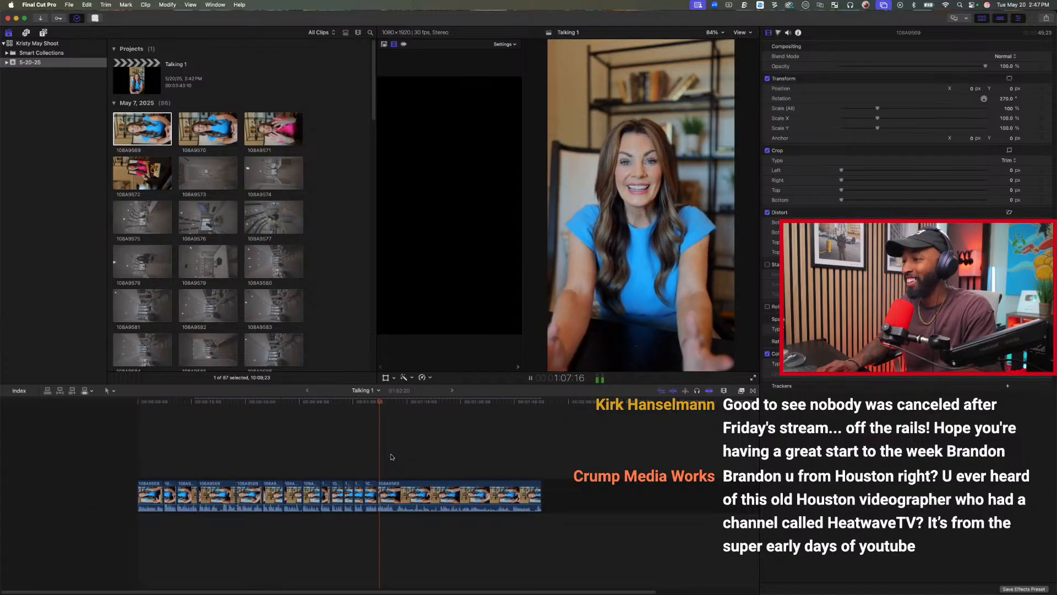
key("space")
key("space")
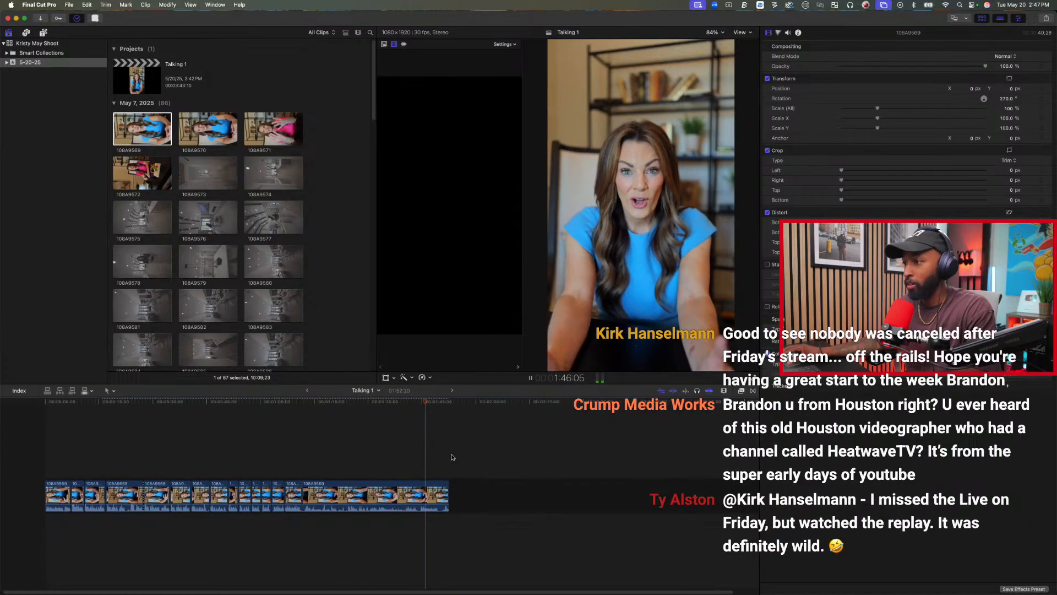
key("space")
key("alt+]")
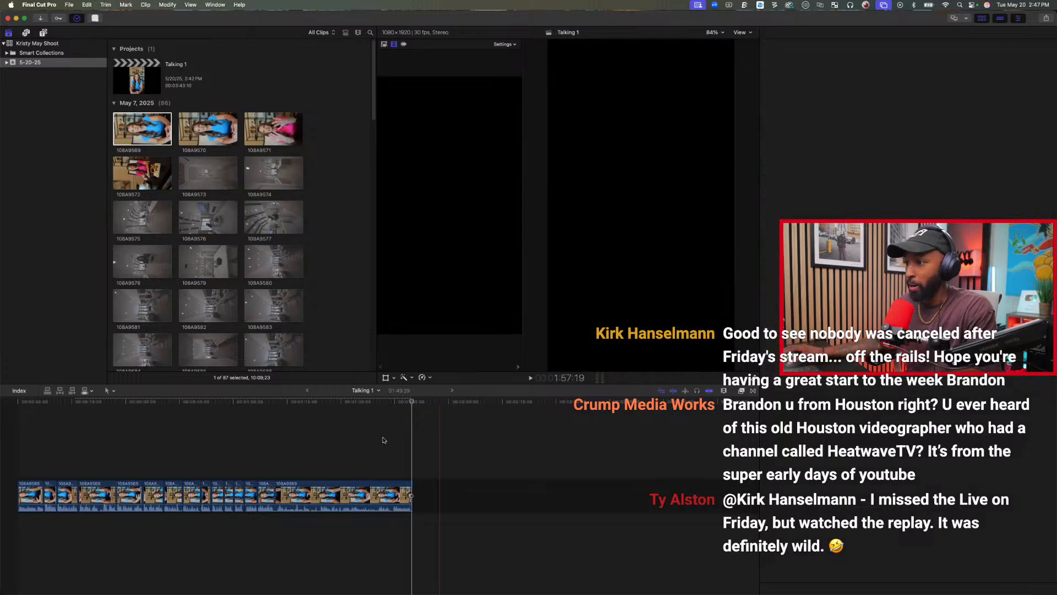
Cut away the rejected footage before the final good take so the last clip starts at about 1:11:20.
left_click(393, 466)
key("alt+[")
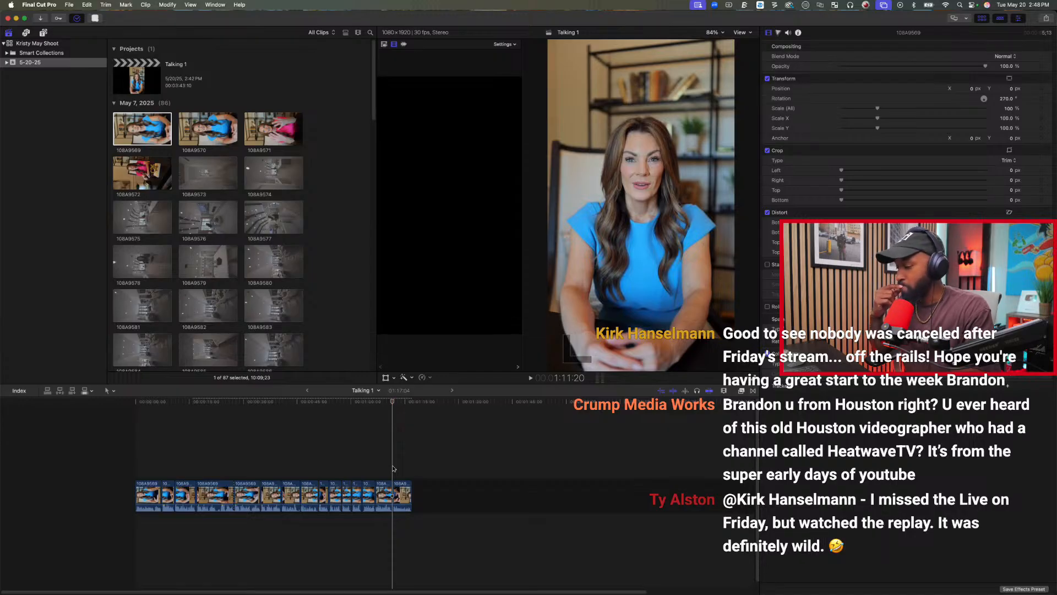
key("s")
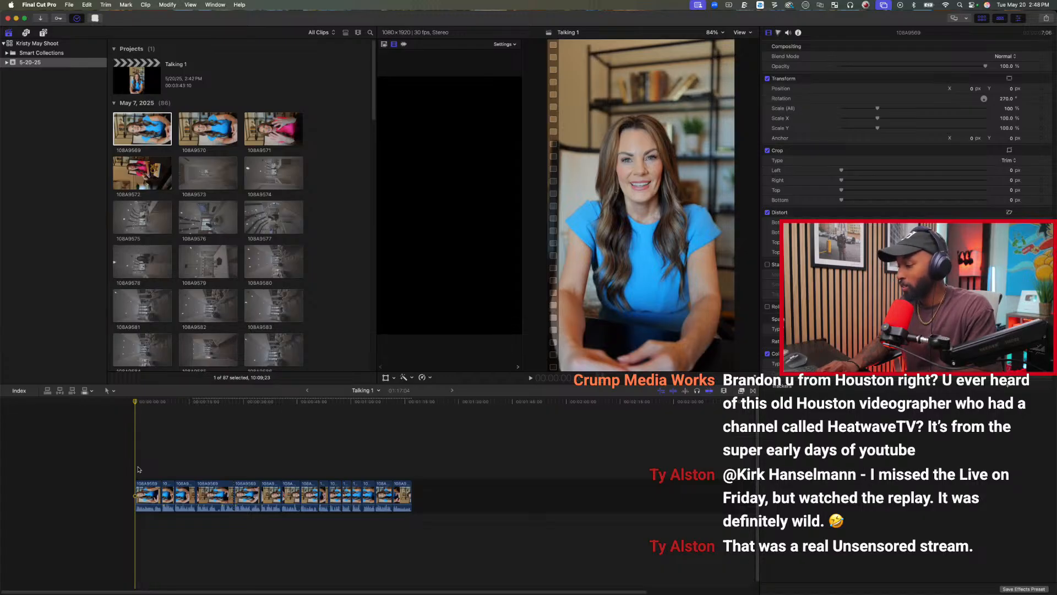
Play the edit from the beginning and delete three rejected takes: the fourth and fifth clips, plus the seventh.
key("space")
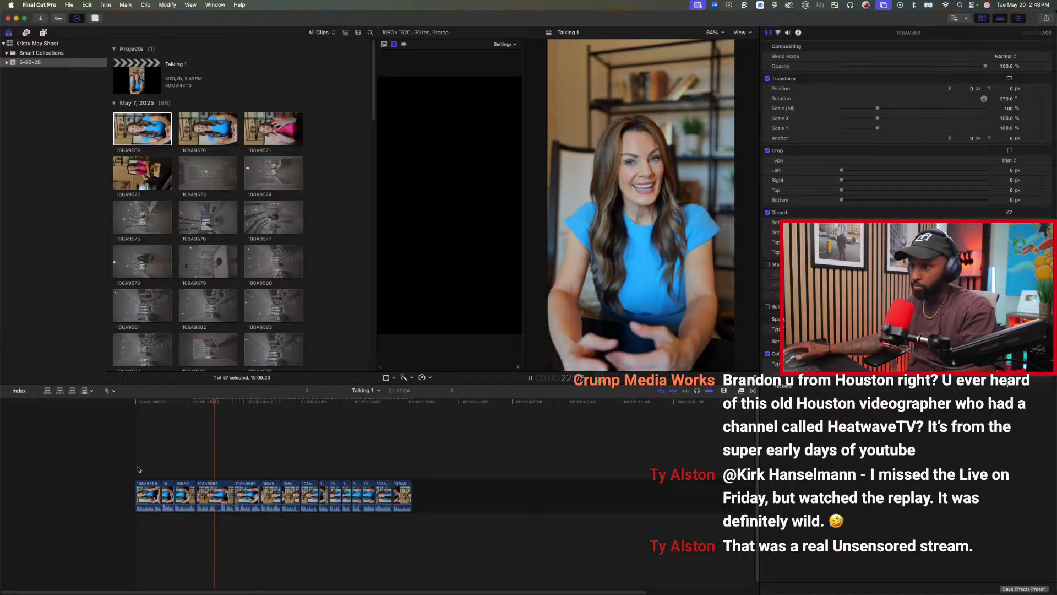
left_click(212, 495)
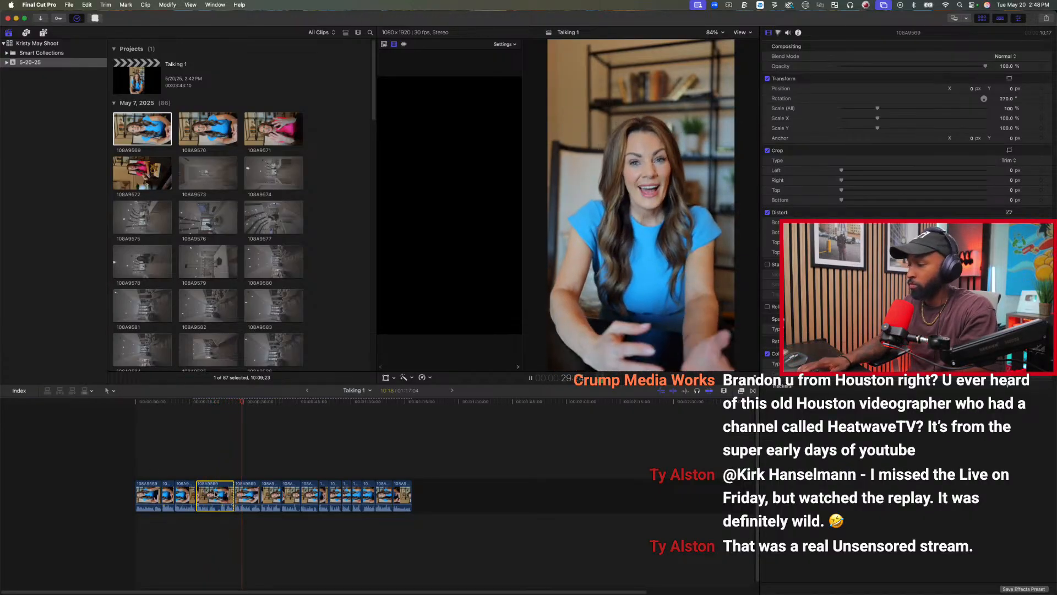
key("Delete")
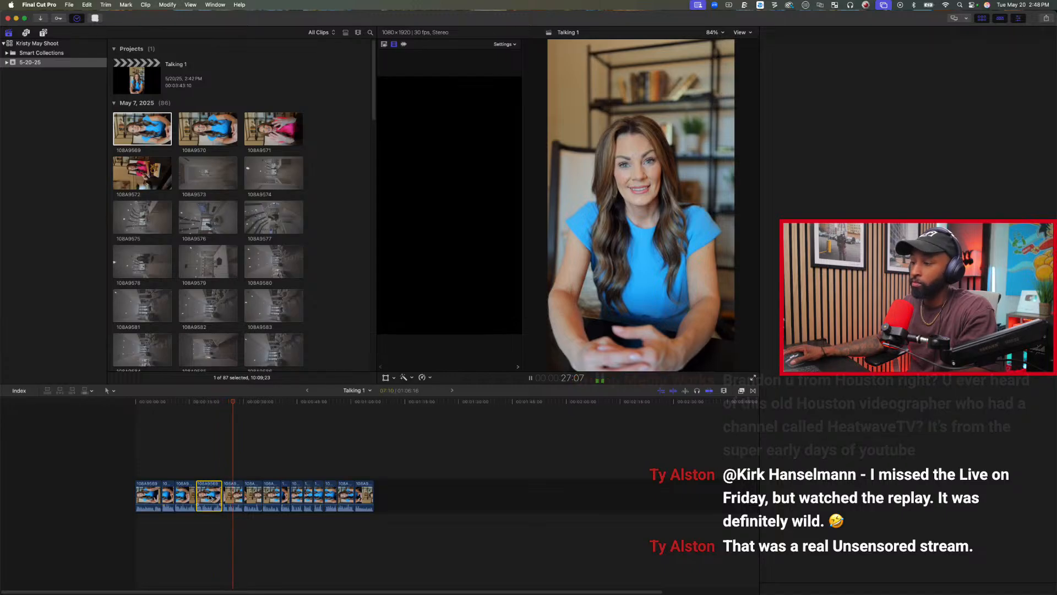
left_click(211, 496)
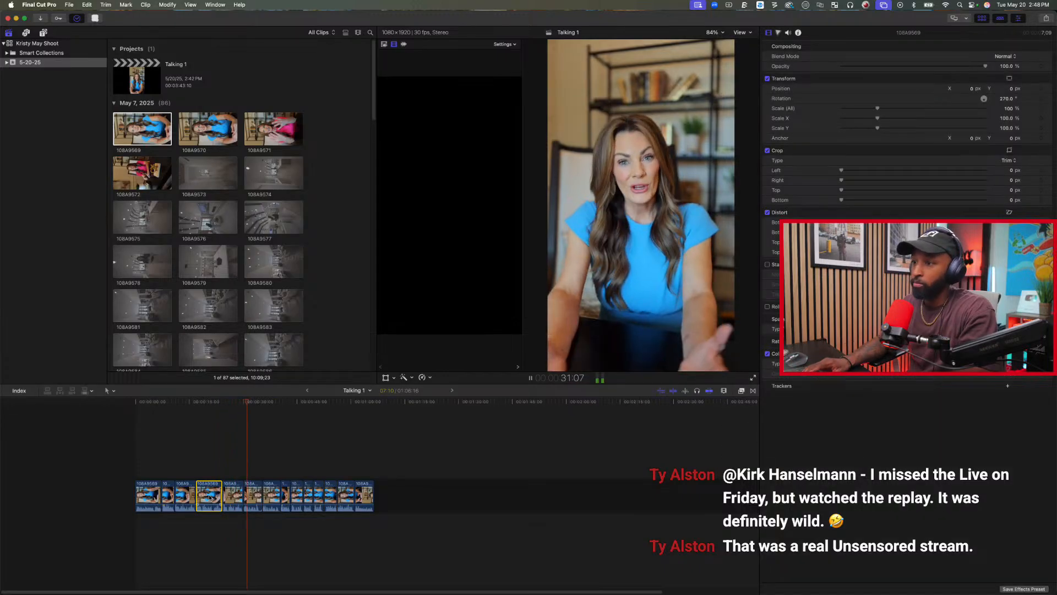
key("Delete")
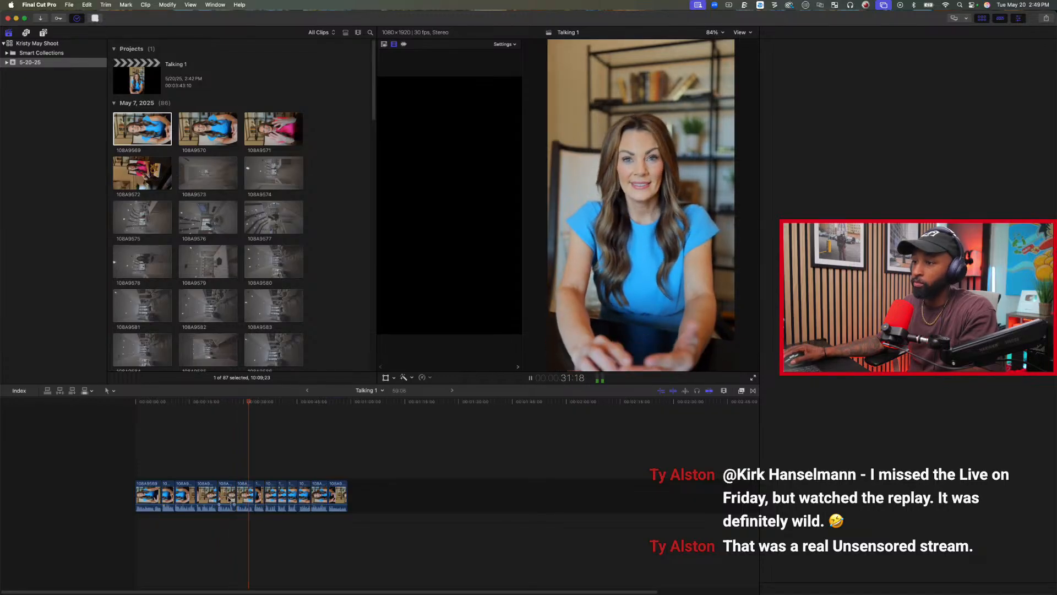
left_click(228, 501)
key("Delete")
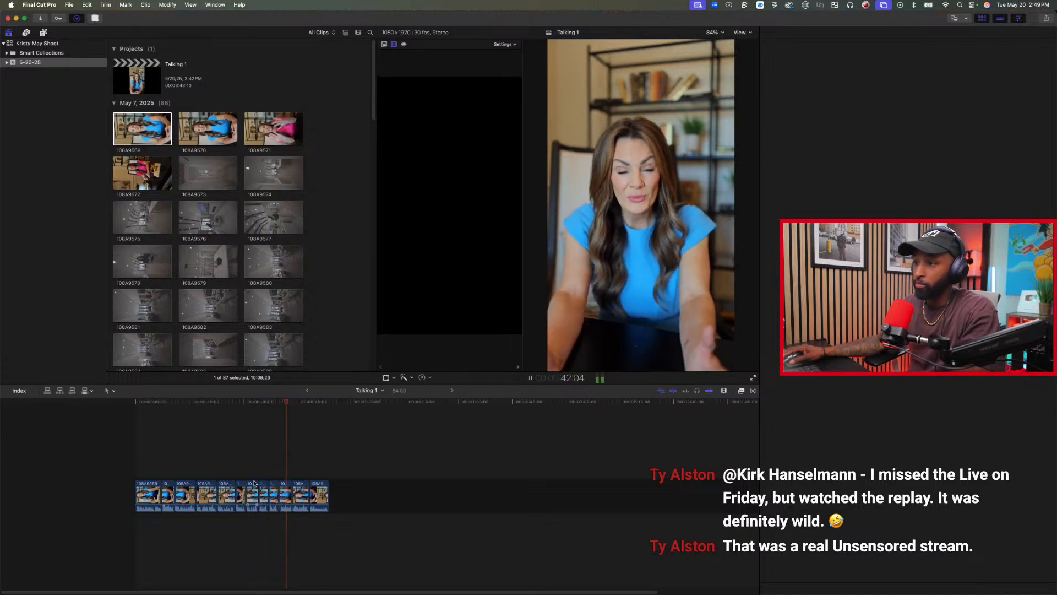
Delete the two short neighbouring clips between about 0:31 and 0:37.
key("space")
key("super+4")
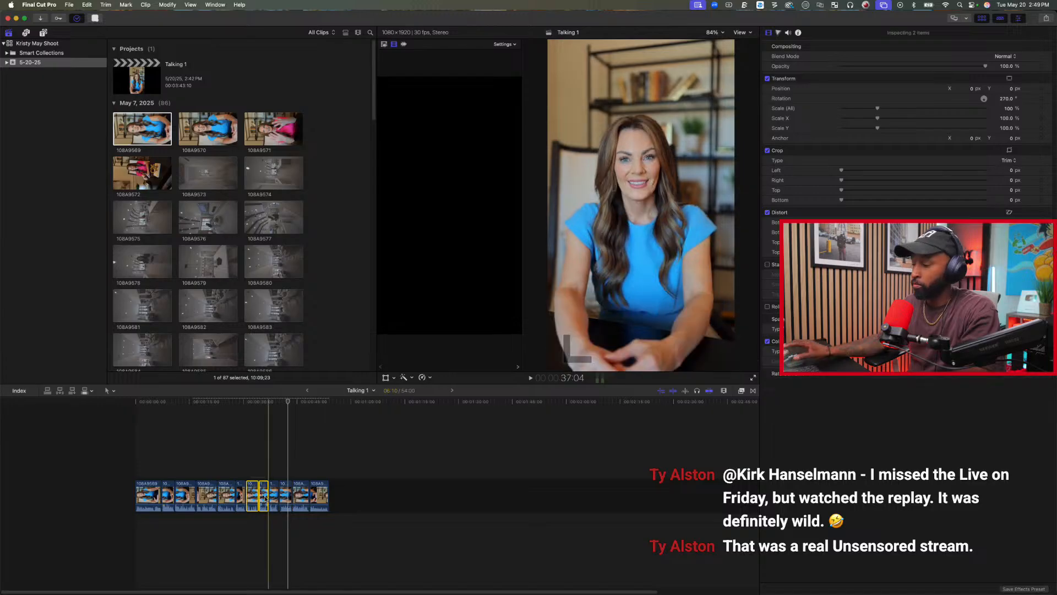
key("Delete")
key("space")
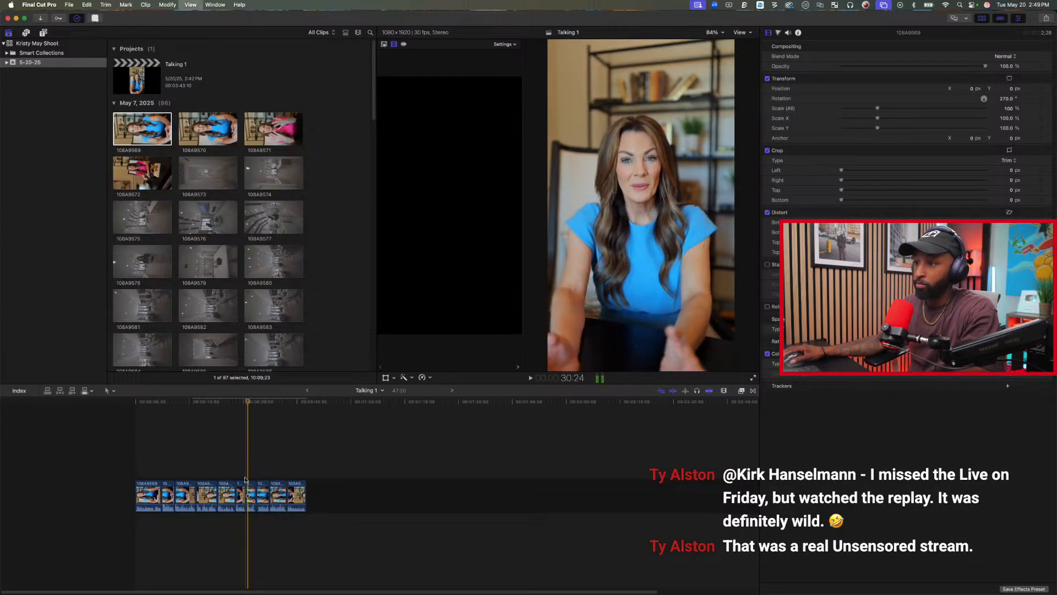
Play on from about 0:29 and delete the two rejected clips directly before the last one.
left_click(236, 472)
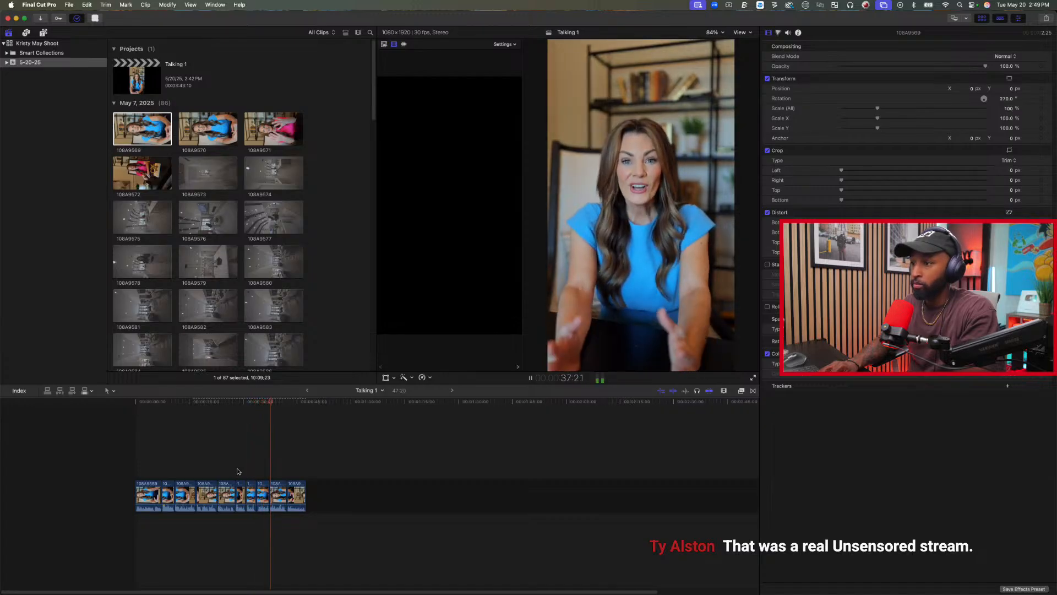
left_click(262, 491)
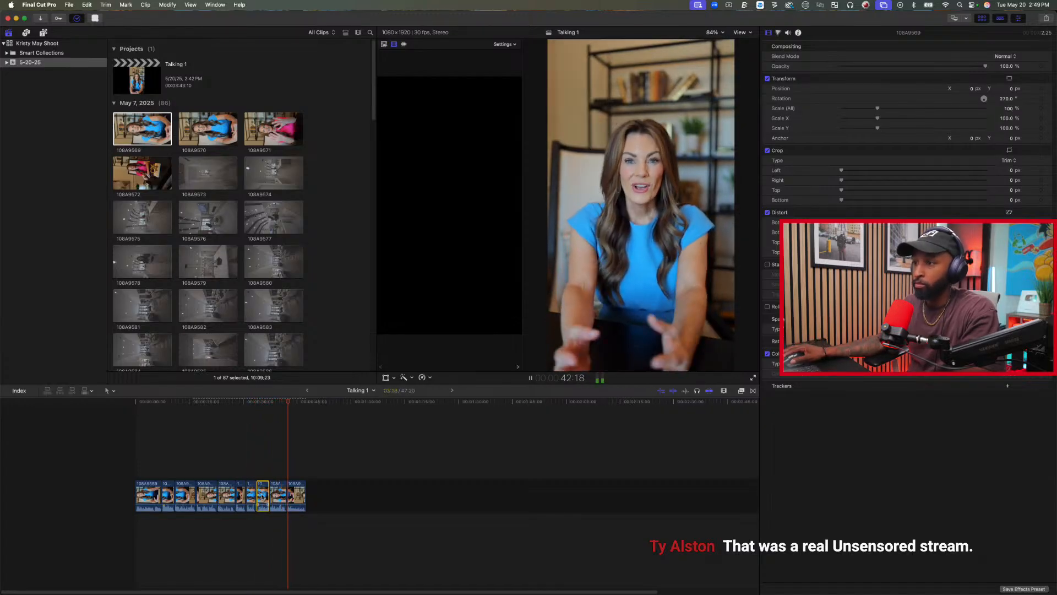
left_click(256, 464)
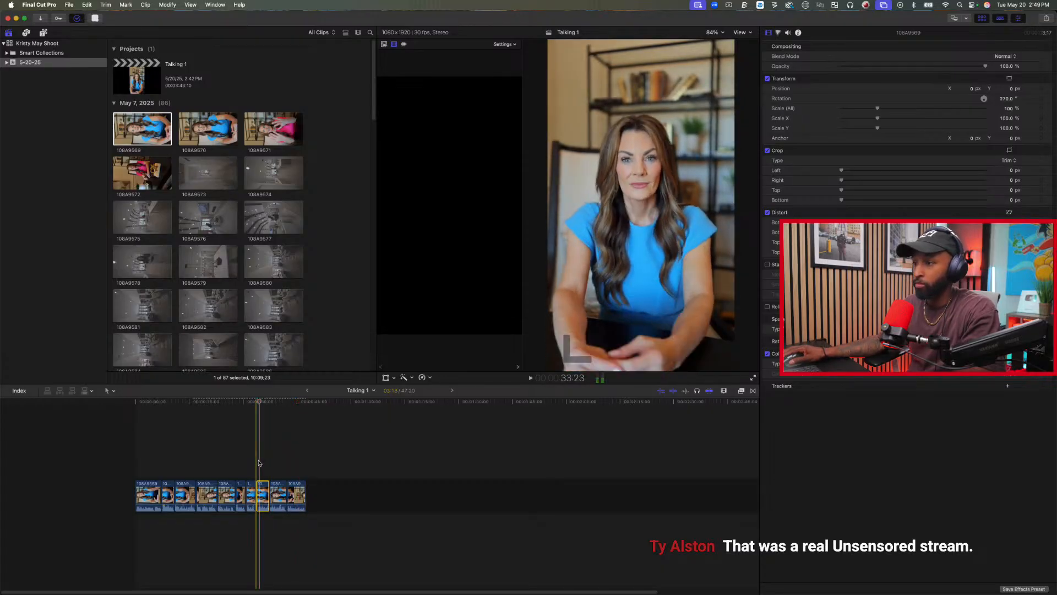
key("Delete")
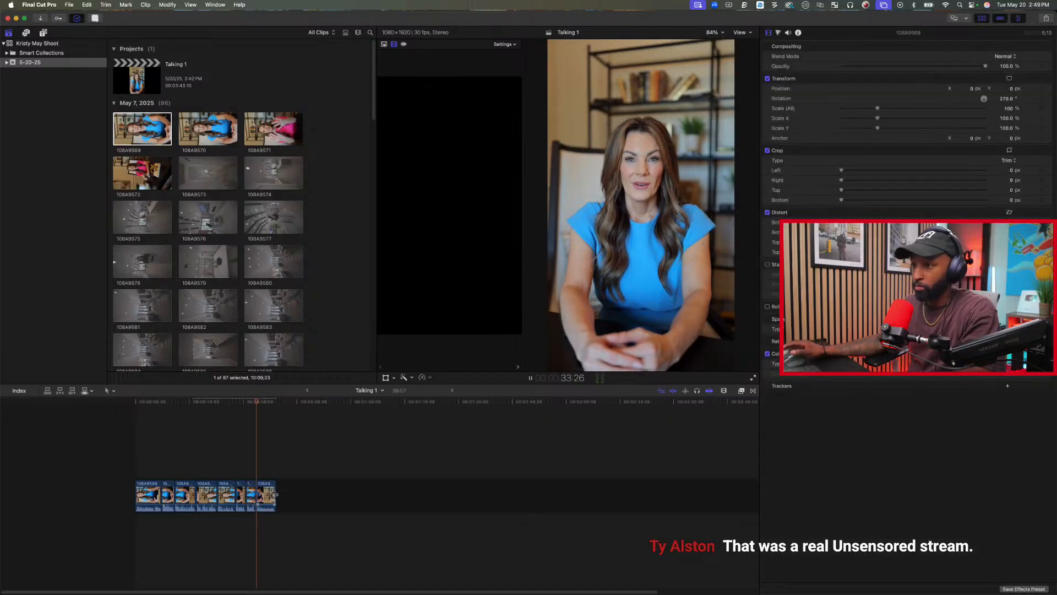
Review the edit from the beginning and delete the third clip, a rejected take.
key("space")
key("space")
key("space")
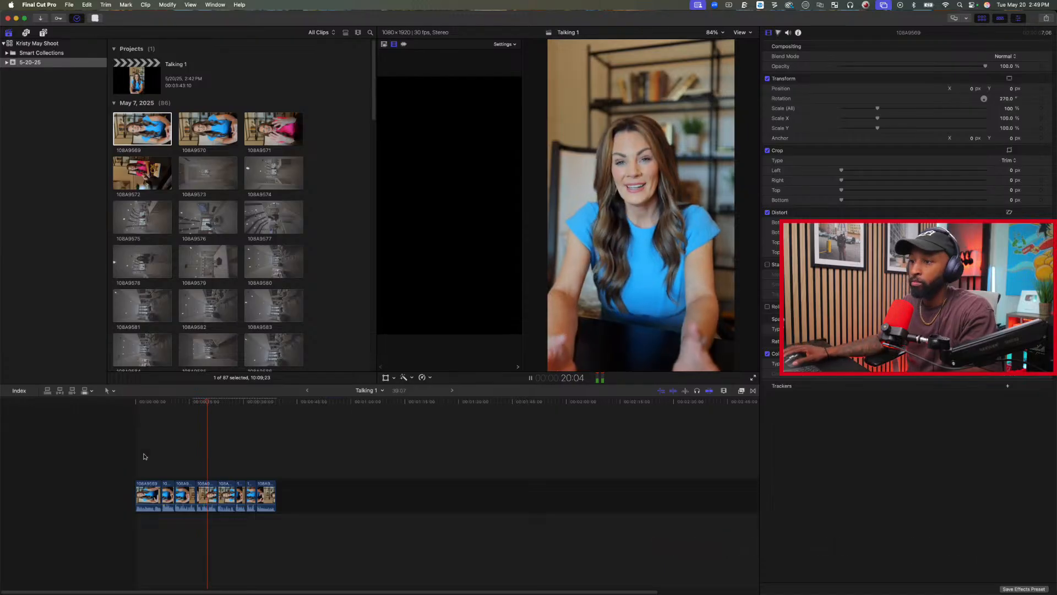
left_click(185, 497)
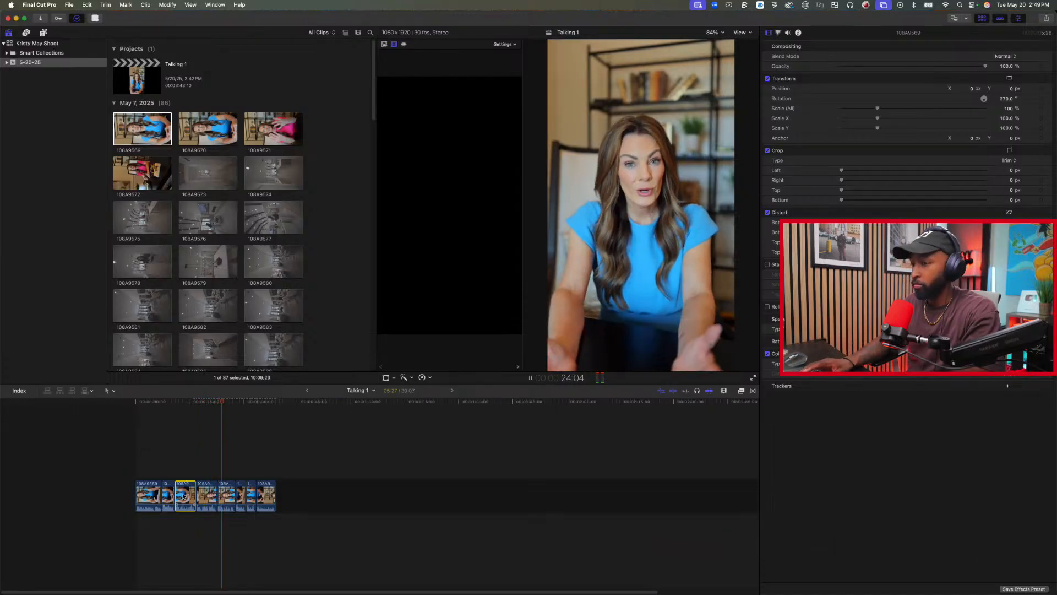
key("Delete")
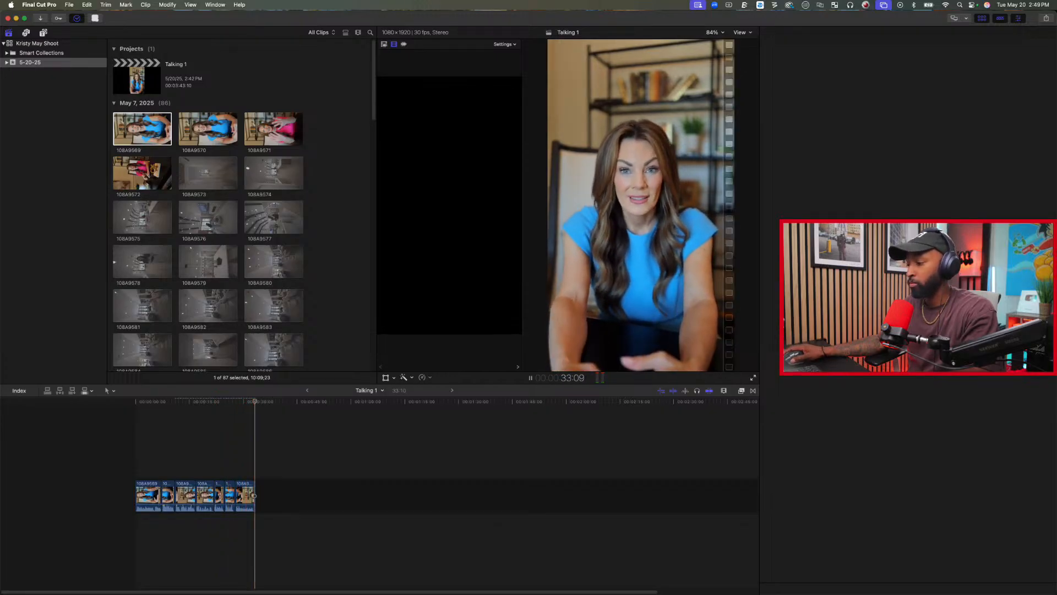
Replay parts of the shortened edit, return to its start, and fit the whole sequence in the timeline.
key("space")
key("space")
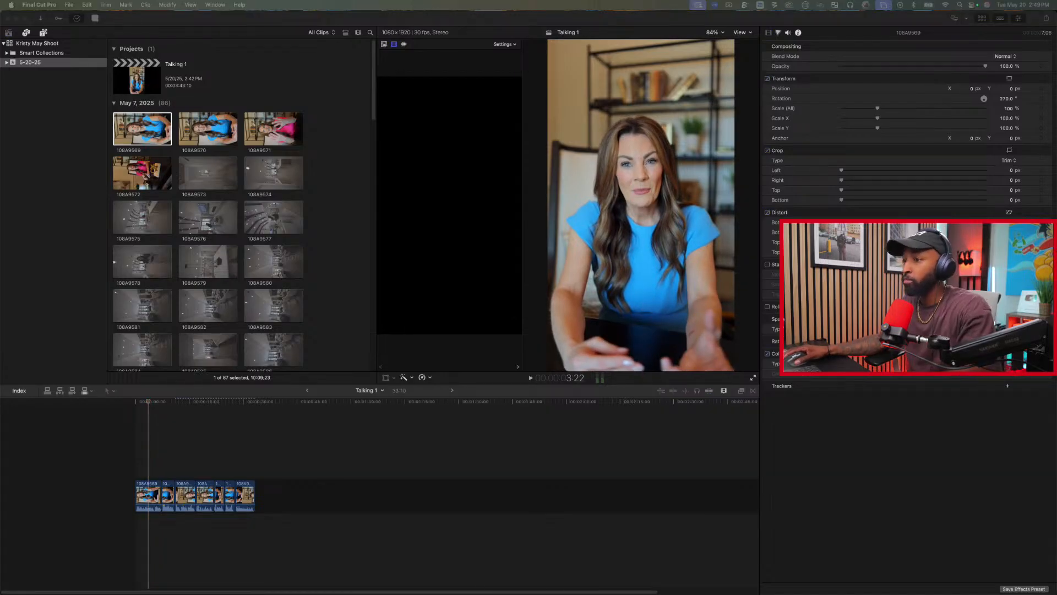
left_click(134, 459)
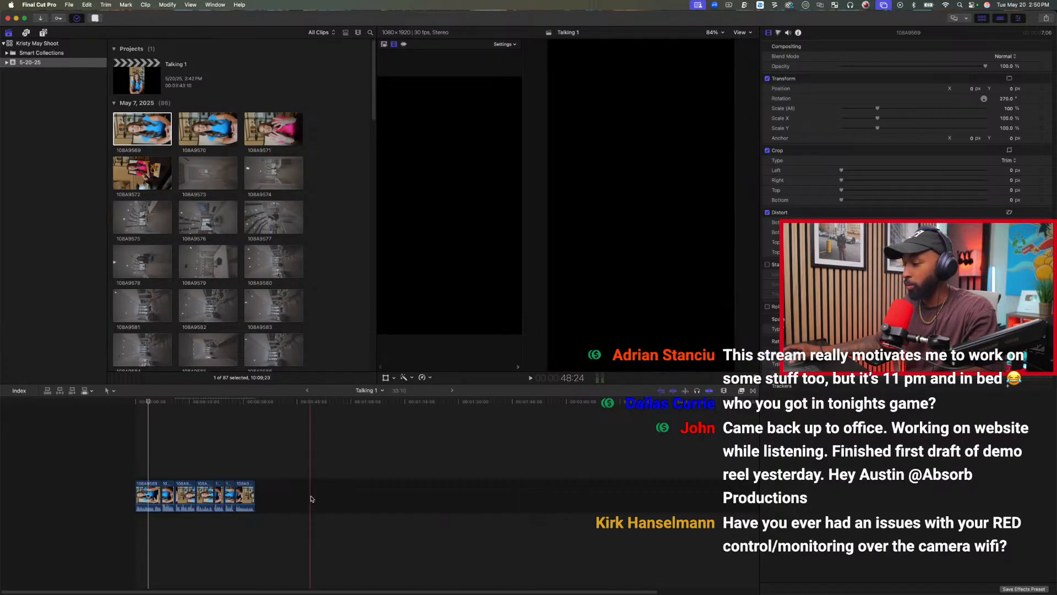
left_click(134, 447)
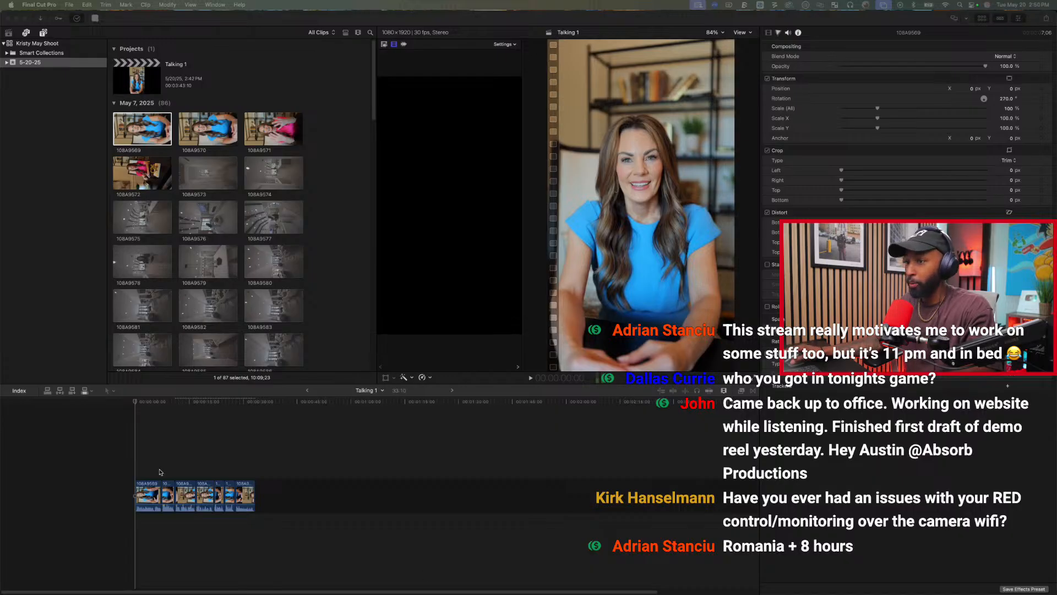
left_click(135, 403)
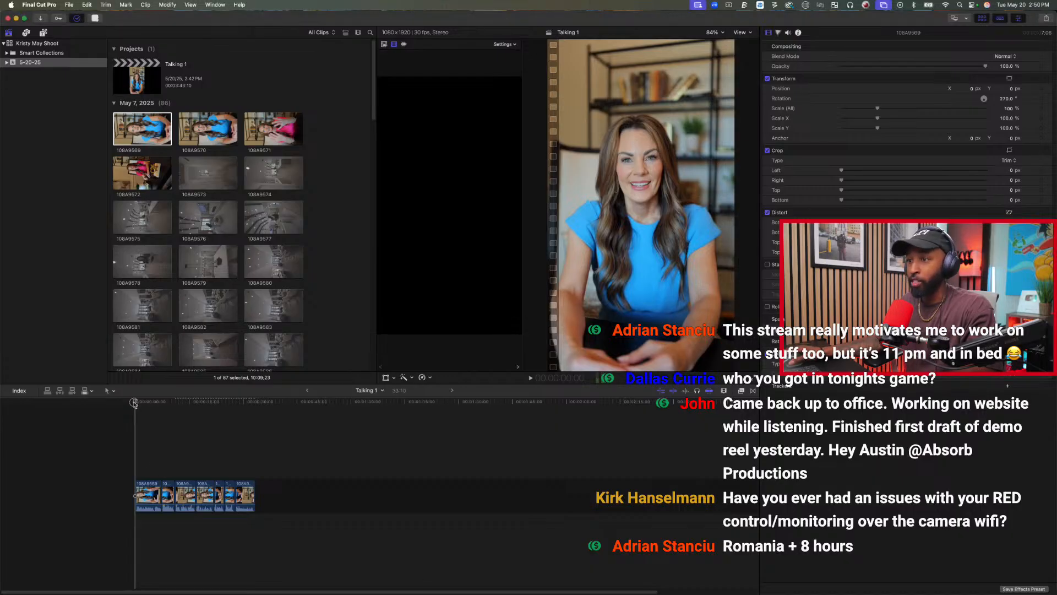
scroll(202, 439, "right", 5)
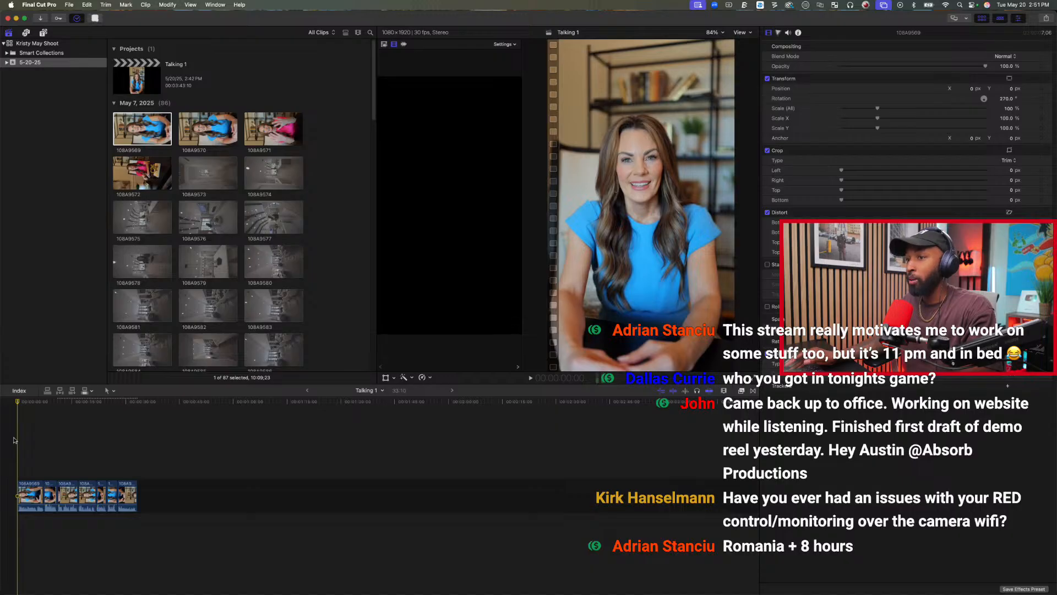
key("shift+z")
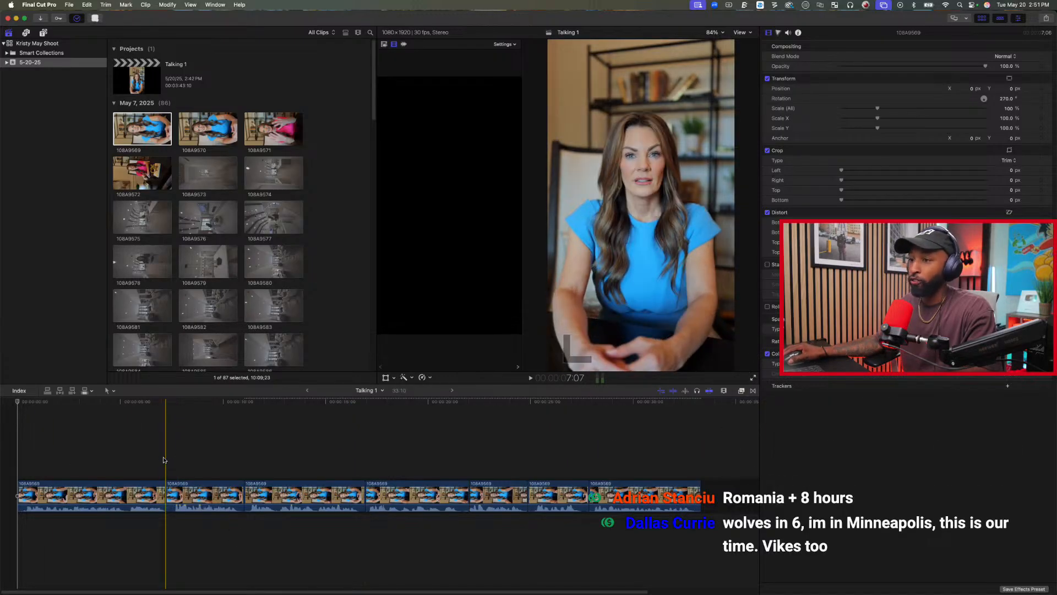
Expand the audio of all seven timeline clips so it can be edited separately from the video.
left_click(204, 495)
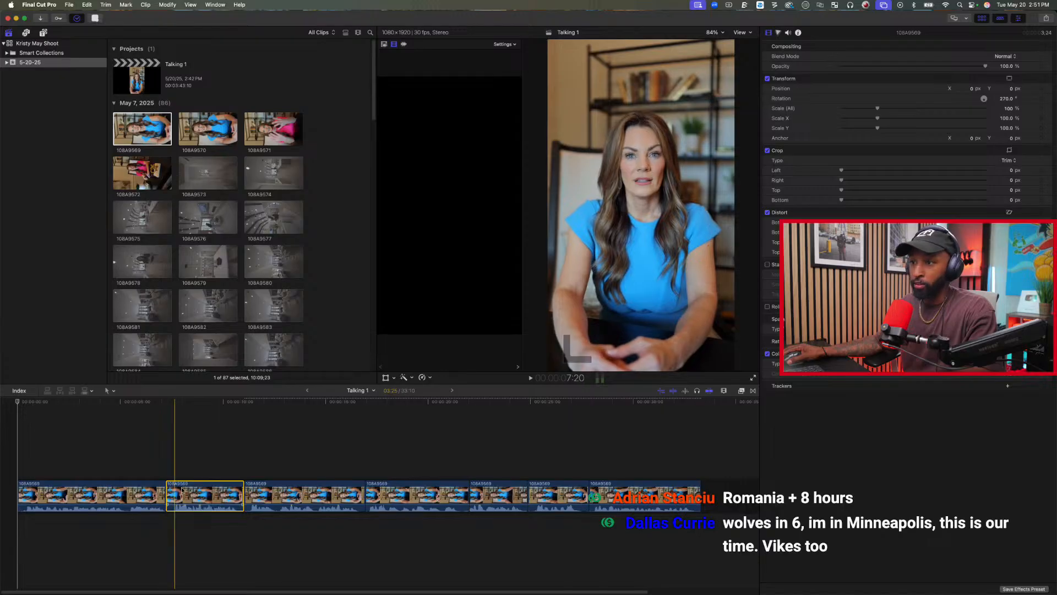
left_click_drag(720, 496, 117, 499)
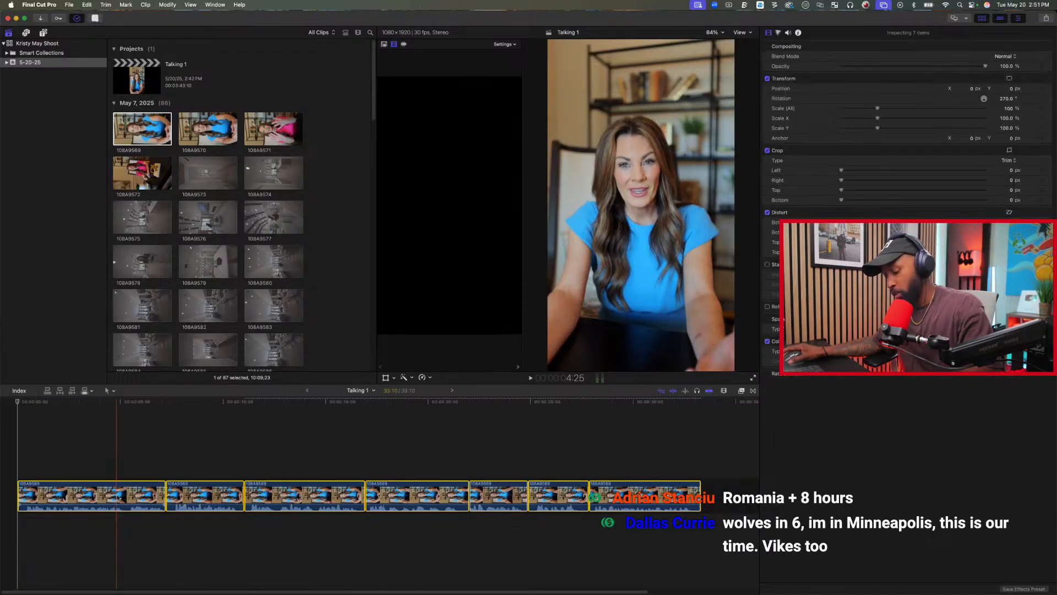
key("alt+s")
key("alt+s")
key("ctrl+s")
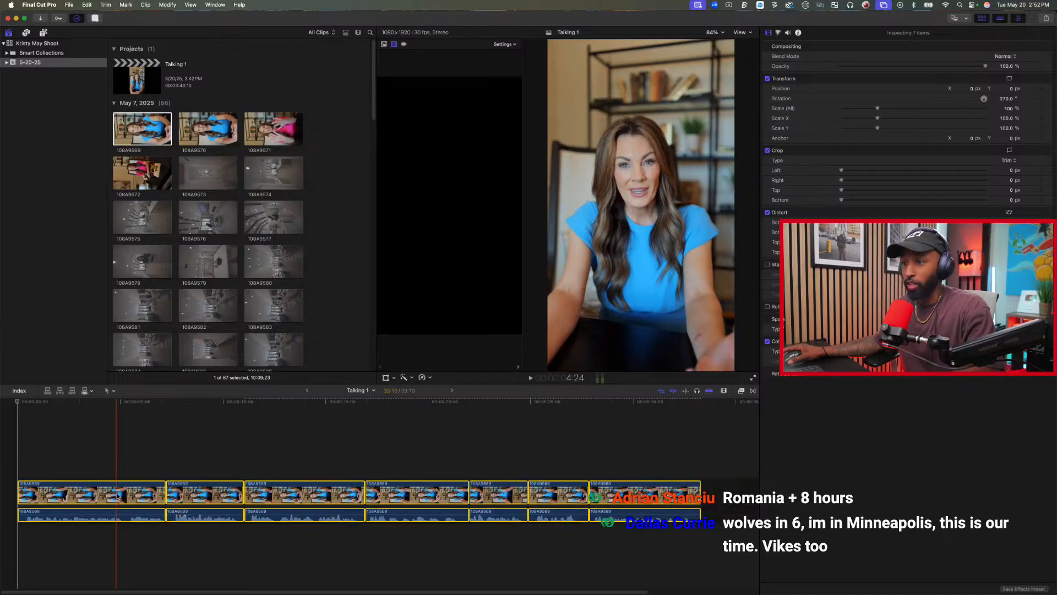
Trim the video start of the second clip at 7:07 so its audio overlaps the end of the first clip.
left_click(163, 467)
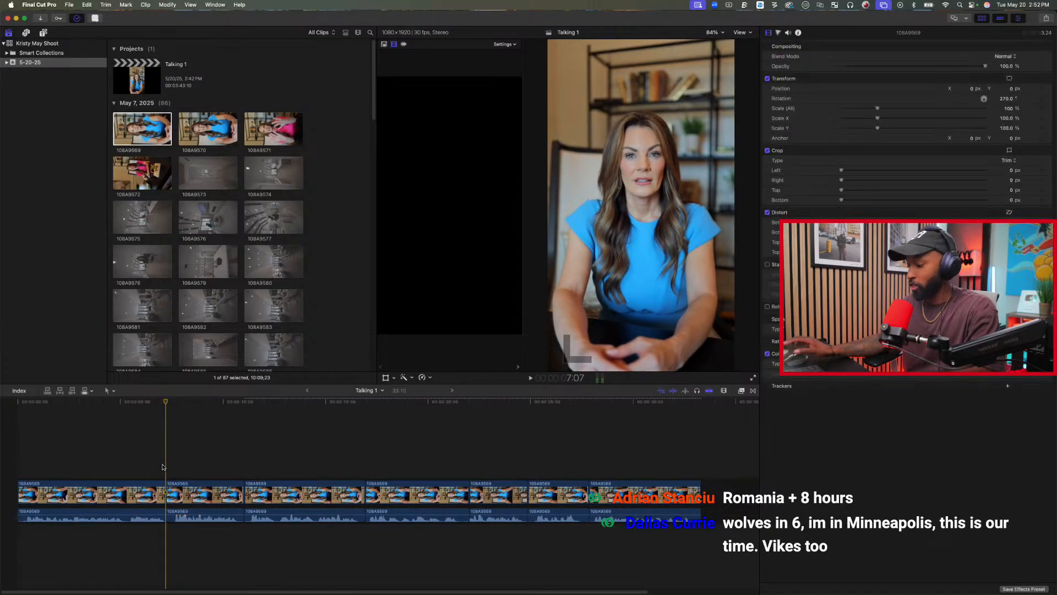
key("super+equal")
key("super+equal")
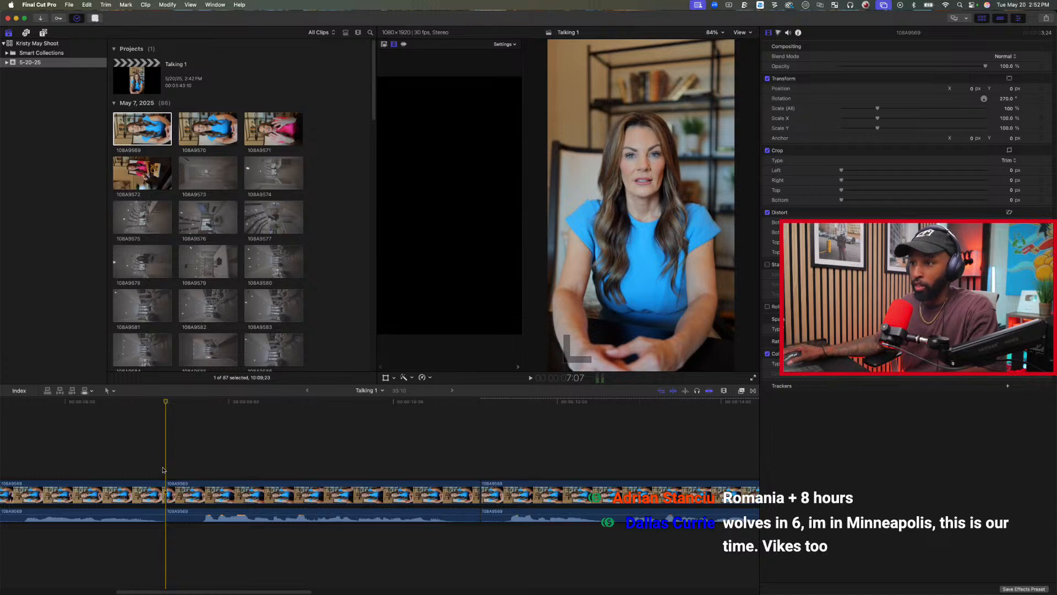
left_click_drag(168, 493, 226, 495)
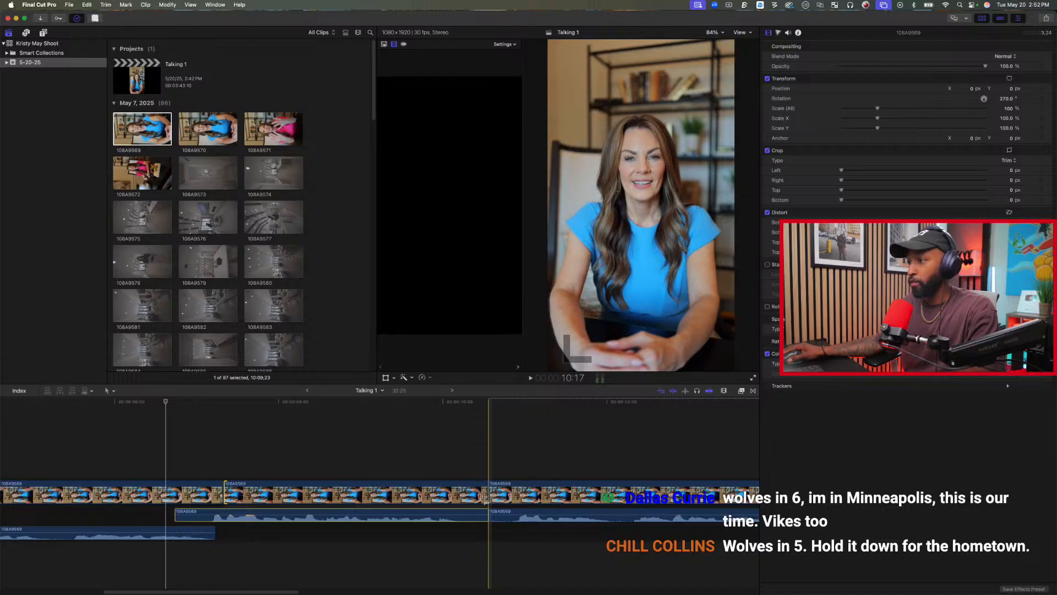
Trim the video starts of the third and fourth clips so each one's audio begins under the preceding clip.
left_click_drag(491, 498, 539, 492)
scroll(526, 494, "right", 8)
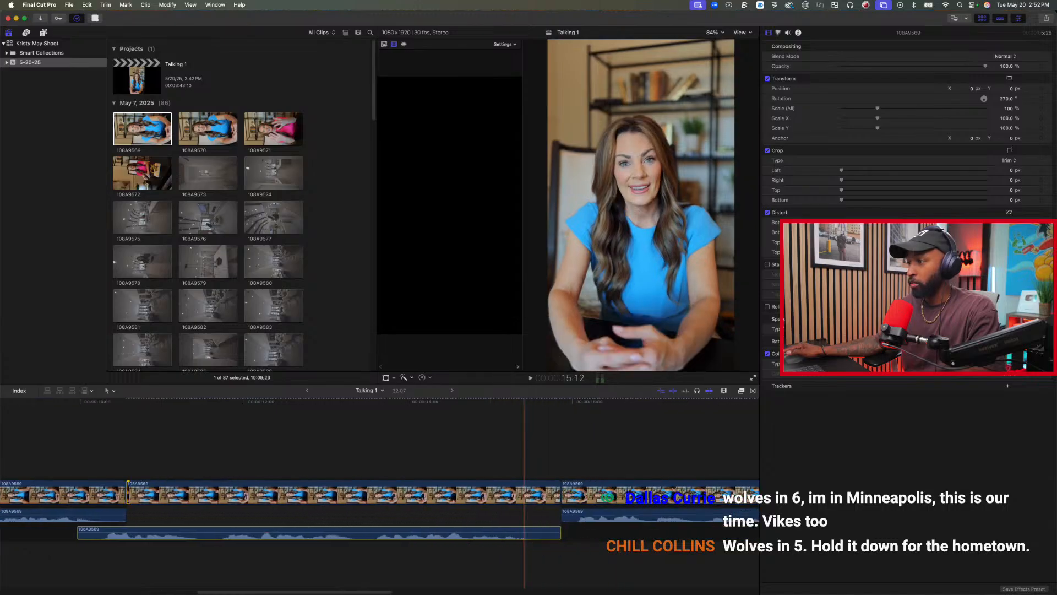
scroll(394, 495, "right", 3)
left_click_drag(392, 496, 423, 491)
scroll(506, 498, "right", 5)
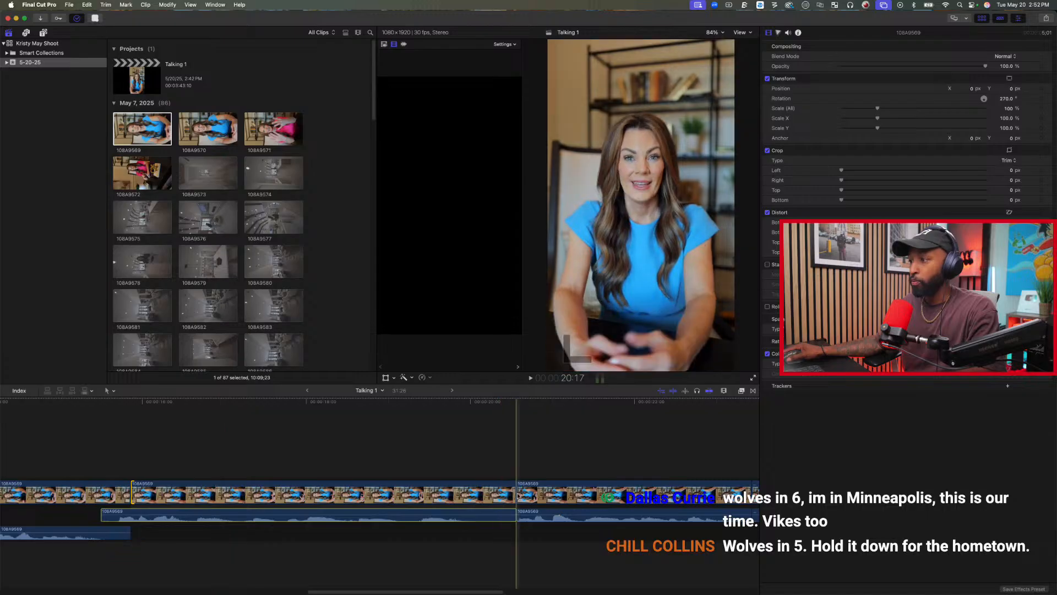
Trim the video start of the fifth clip so its audio begins under the fourth clip.
left_click(518, 496)
left_click_drag(528, 494, 548, 497)
key("l")
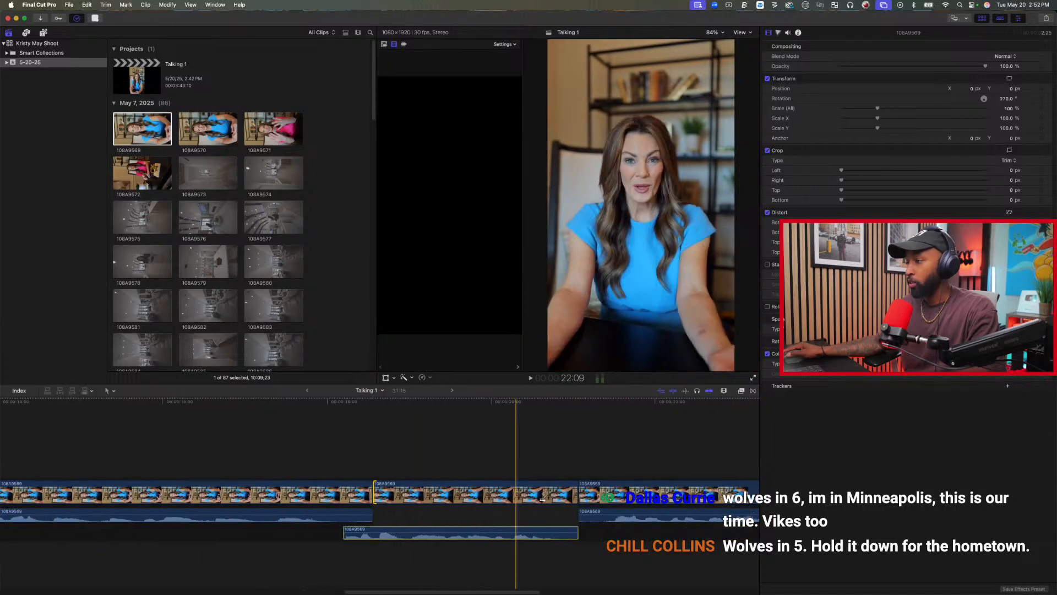
Adjust the video cuts of the last three clips so each one's audio begins under the preceding clip, and recheck the fifth clip.
left_click_drag(328, 499, 378, 496)
scroll(366, 495, "right", 5)
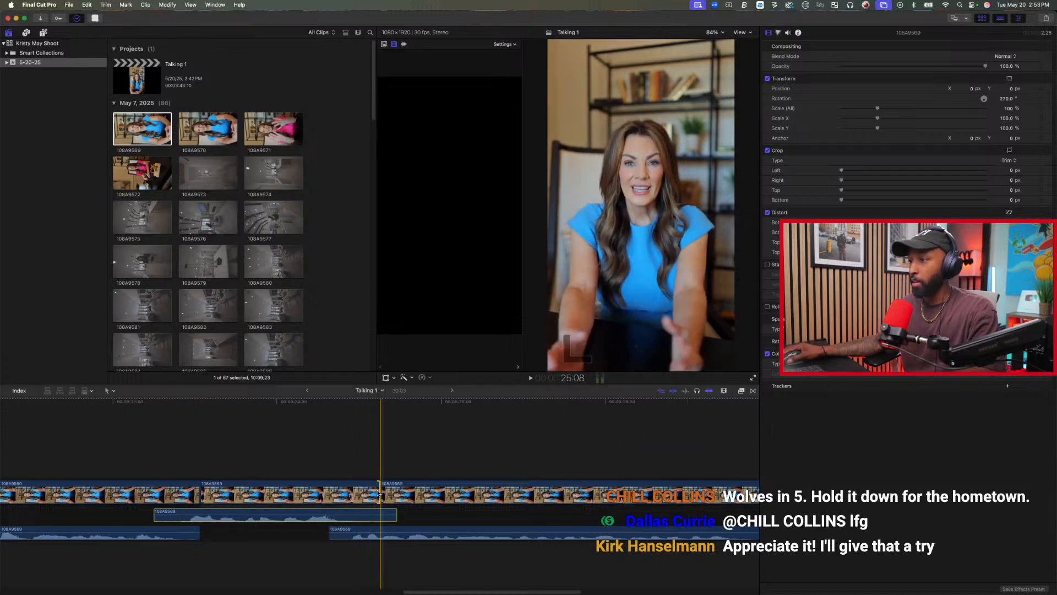
left_click_drag(377, 494, 347, 492)
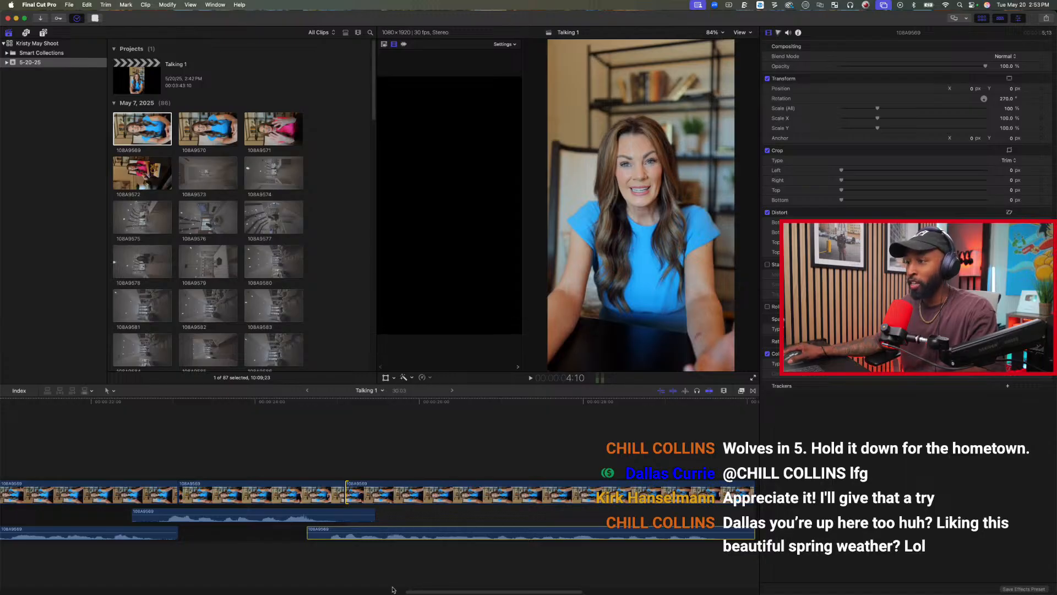
left_click(308, 446)
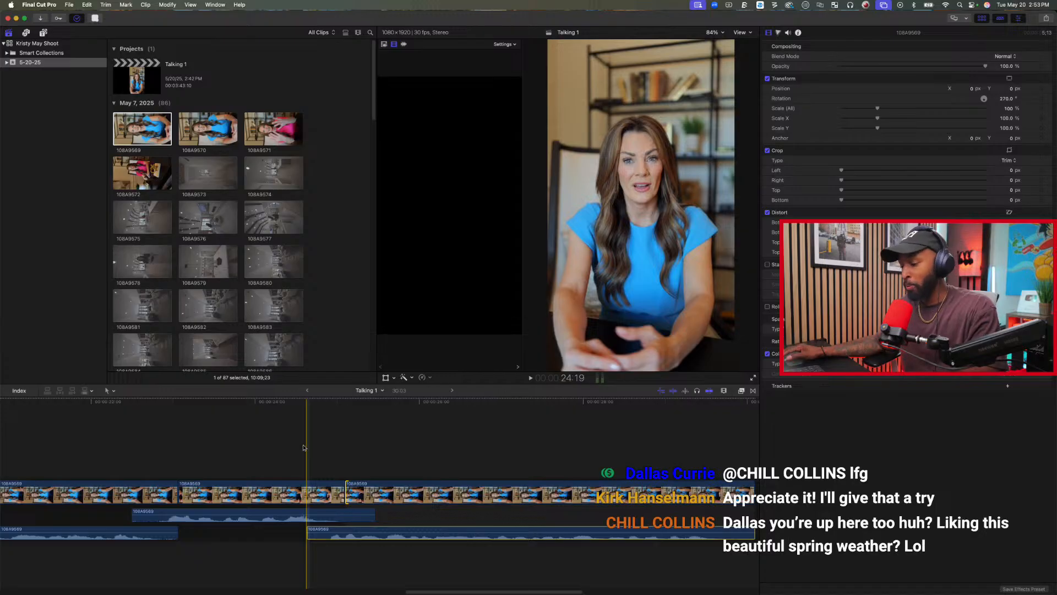
scroll(302, 447, "left", 10)
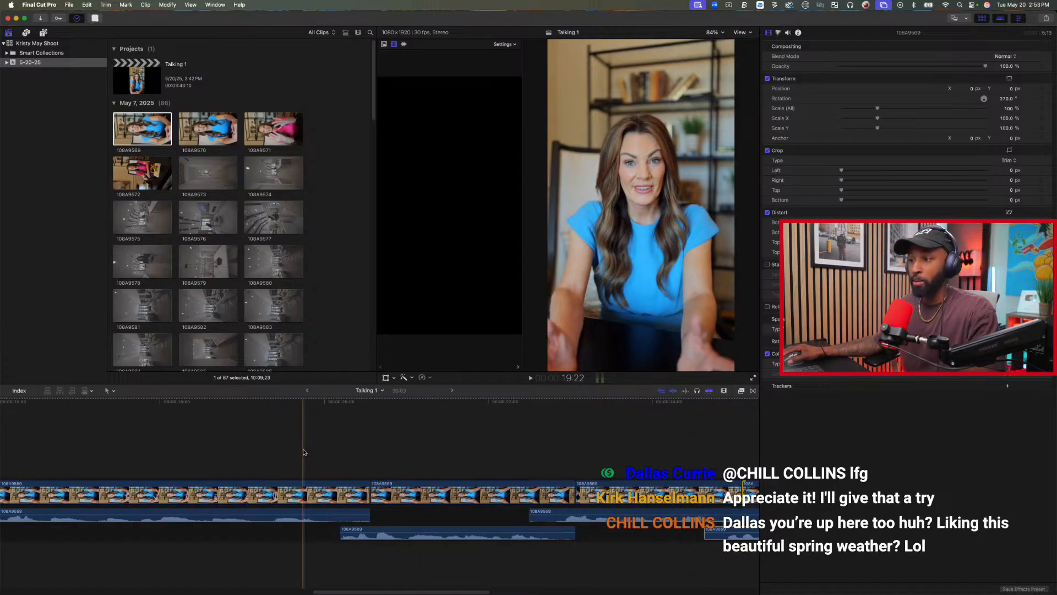
left_click(460, 439)
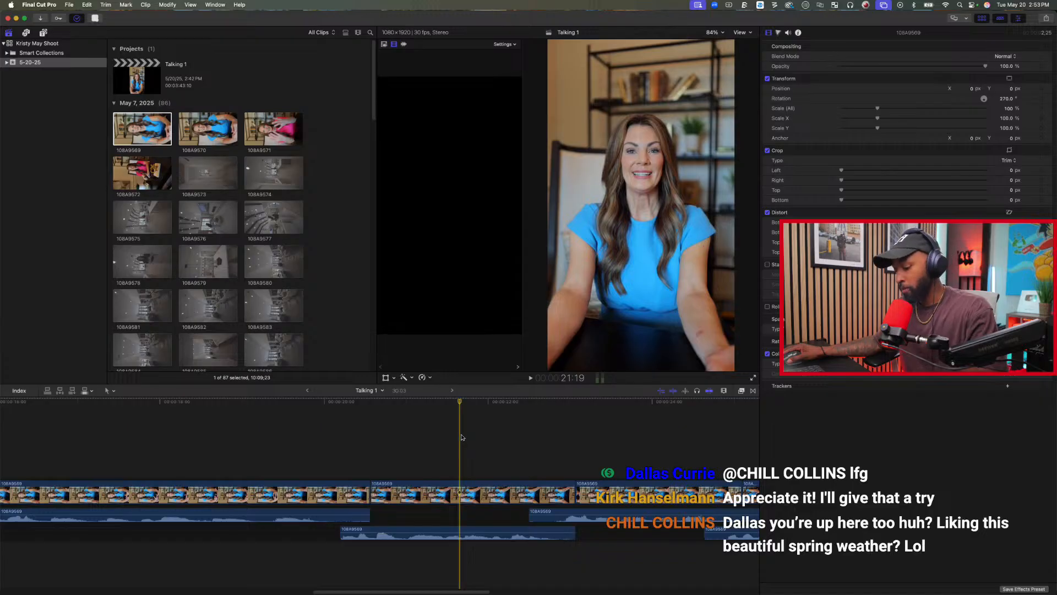
Trim about nine frames off the start of the first clip, both its expanded audio and its video.
key("shift+z")
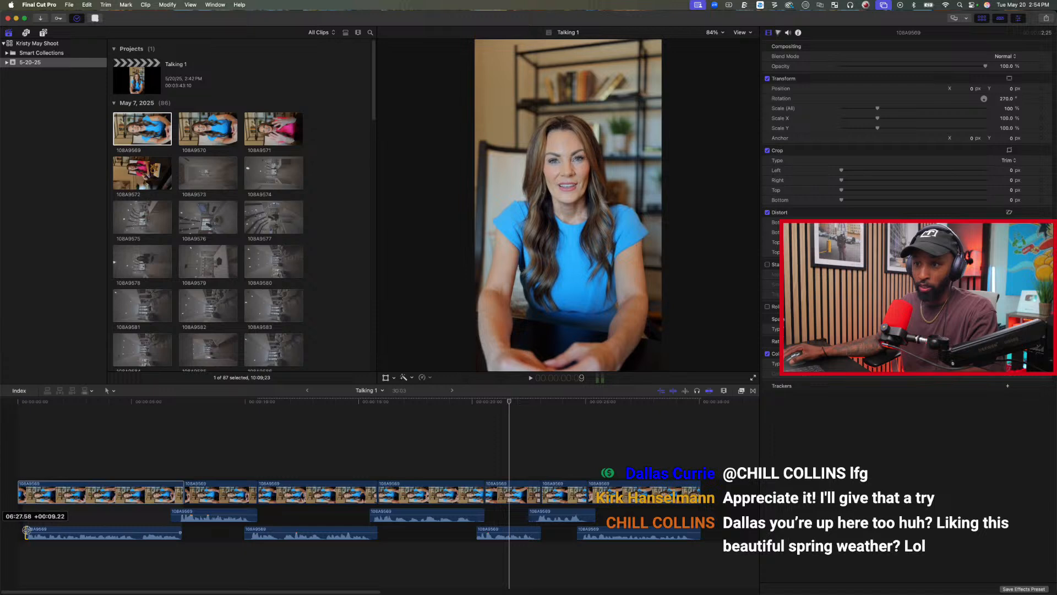
left_click_drag(20, 532, 25, 531)
left_click_drag(19, 495, 26, 494)
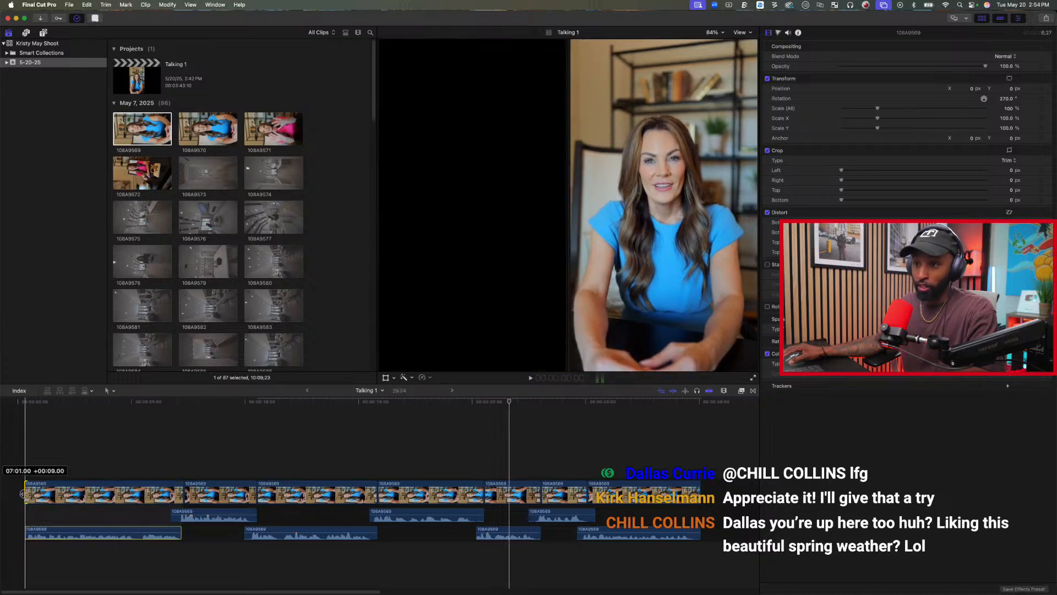
Play back the Talking 1 timeline from the beginning to check the trimmed opening and the overlapped cuts.
left_click(17, 440)
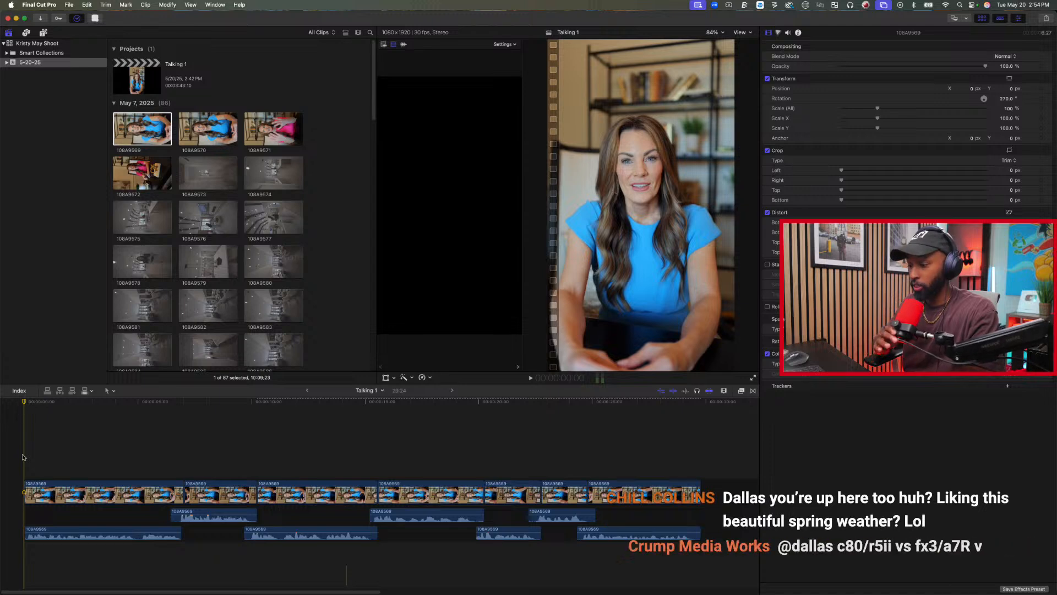
key("space")
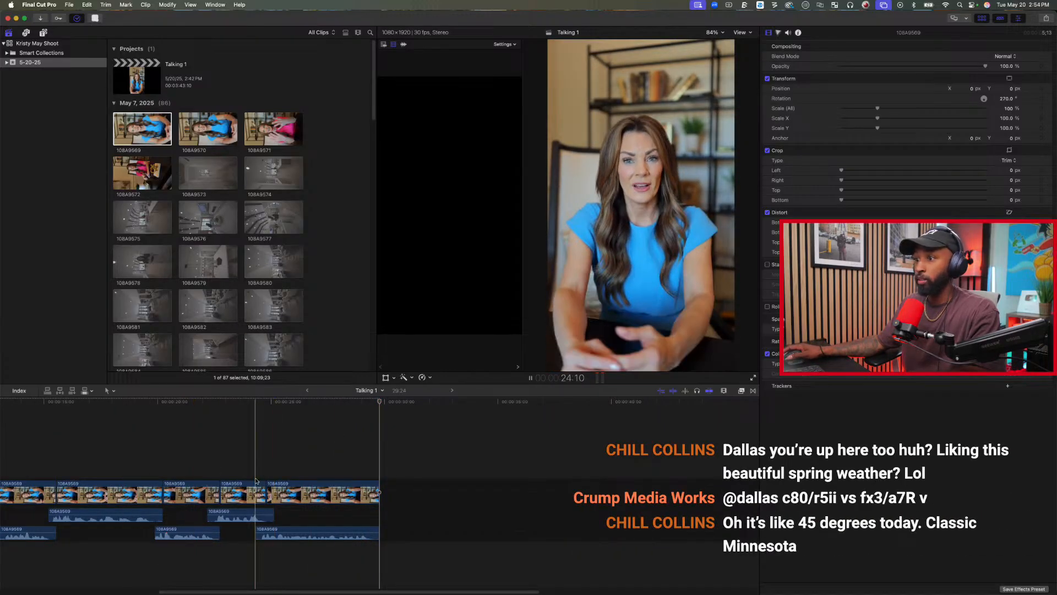
scroll(270, 466, "left", 3)
scroll(271, 467, "left", 6)
Create a new vertical 1080x1920, 30p project named Talking 2 in the 5-20-25 event.
left_click(330, 224)
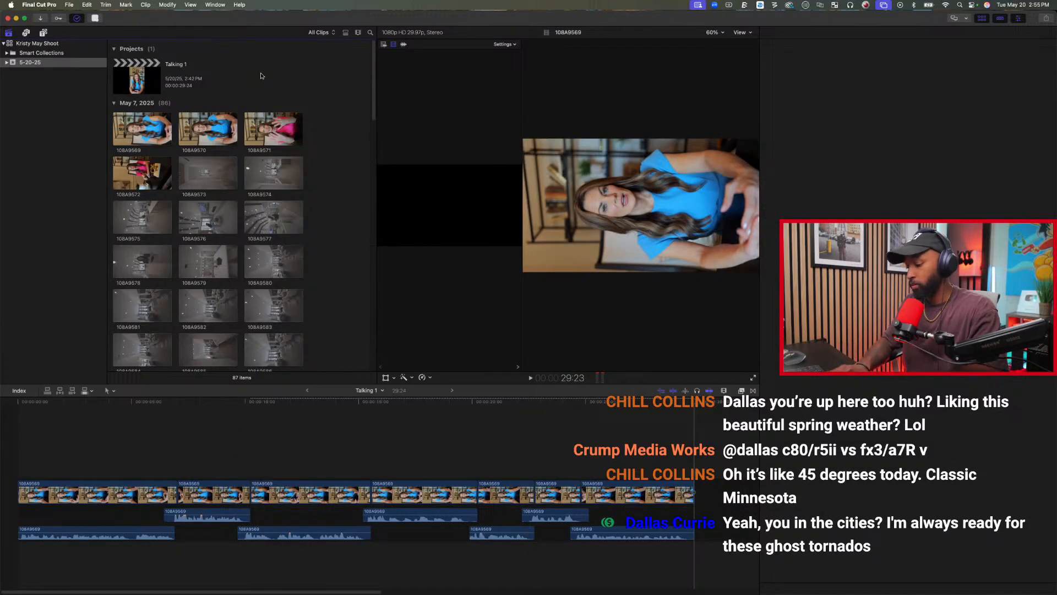
left_click(68, 4)
mouse_move(147, 14)
left_click(197, 17)
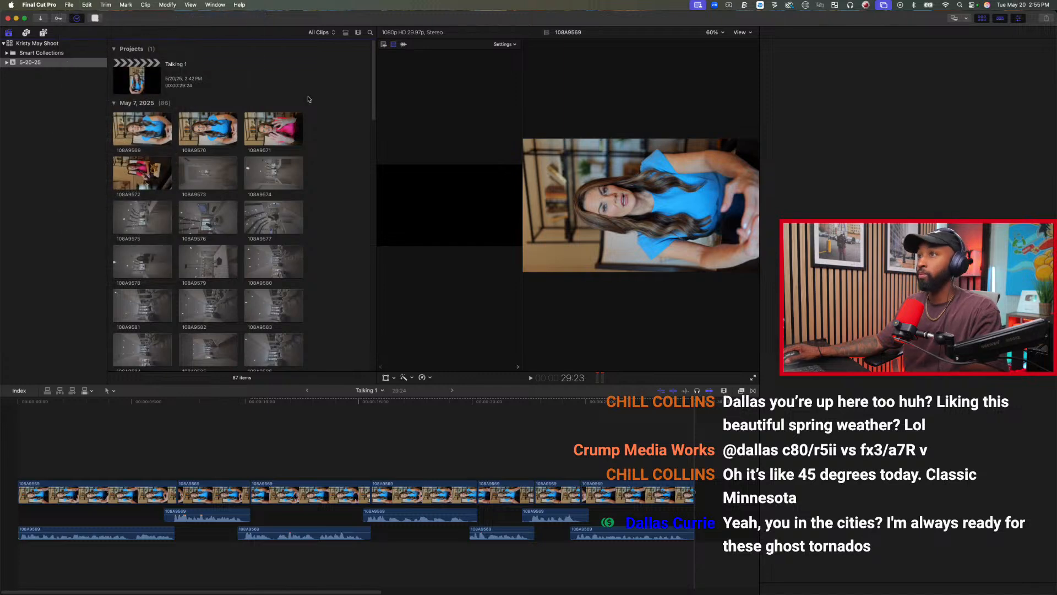
type("Talking 2")
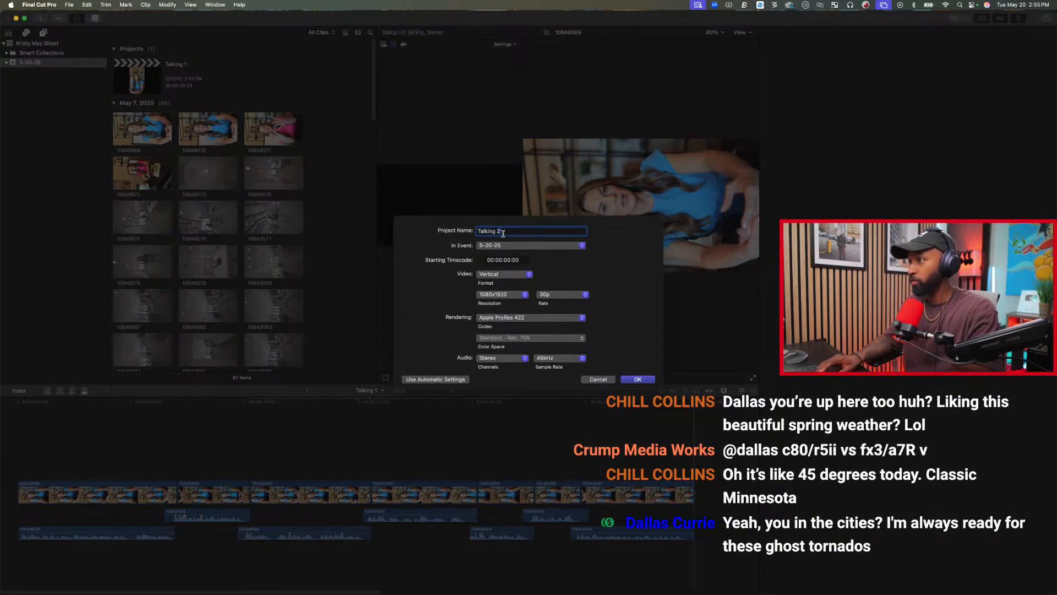
key("Return")
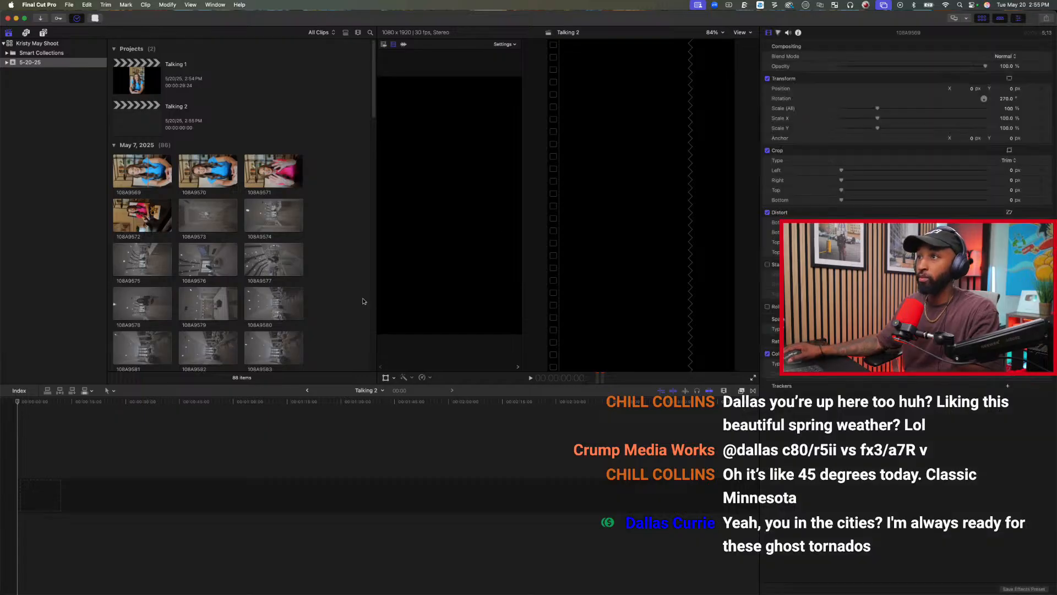
Append the whole source clip 108A9570 to the empty Talking 2 timeline and select it there.
left_click(203, 168)
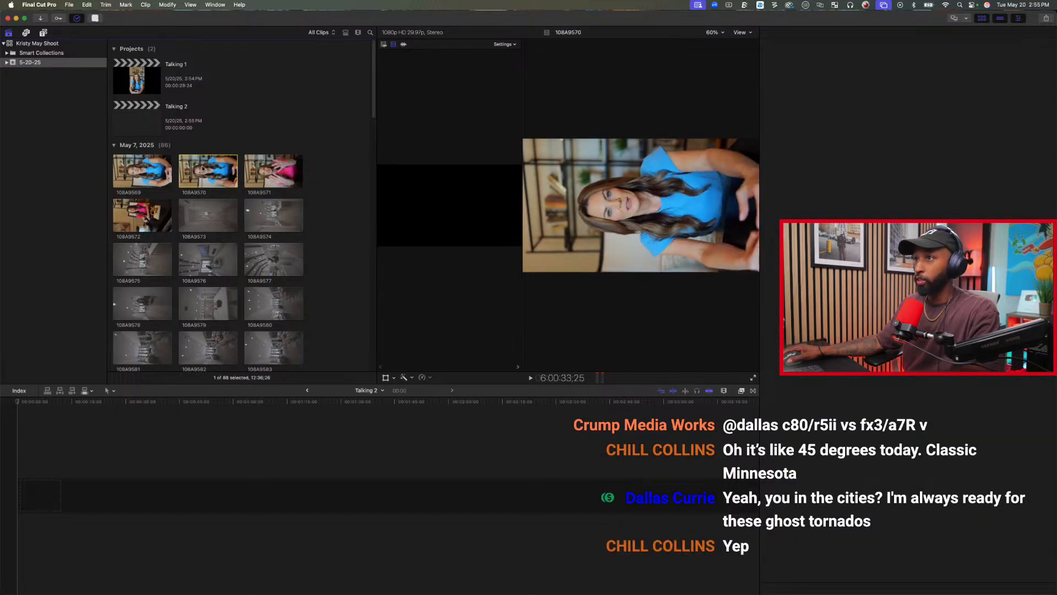
key("e")
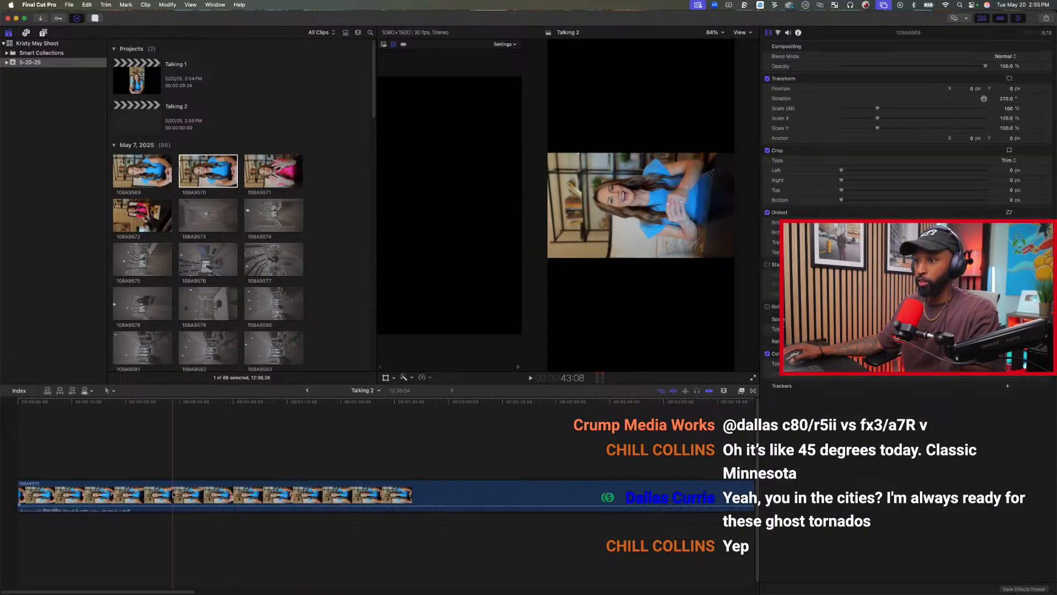
left_click(173, 494)
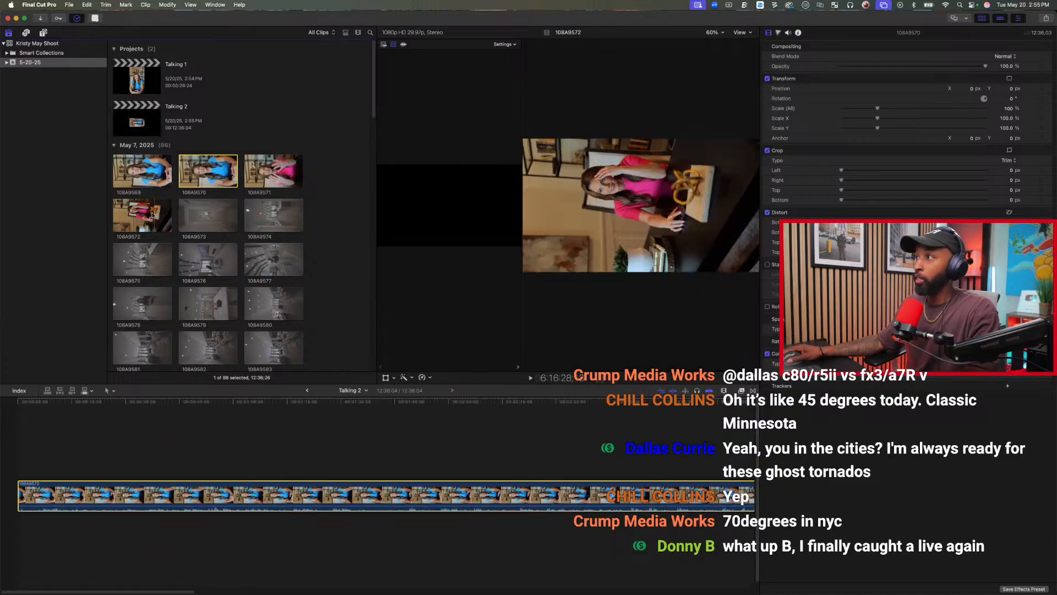
left_click(190, 175)
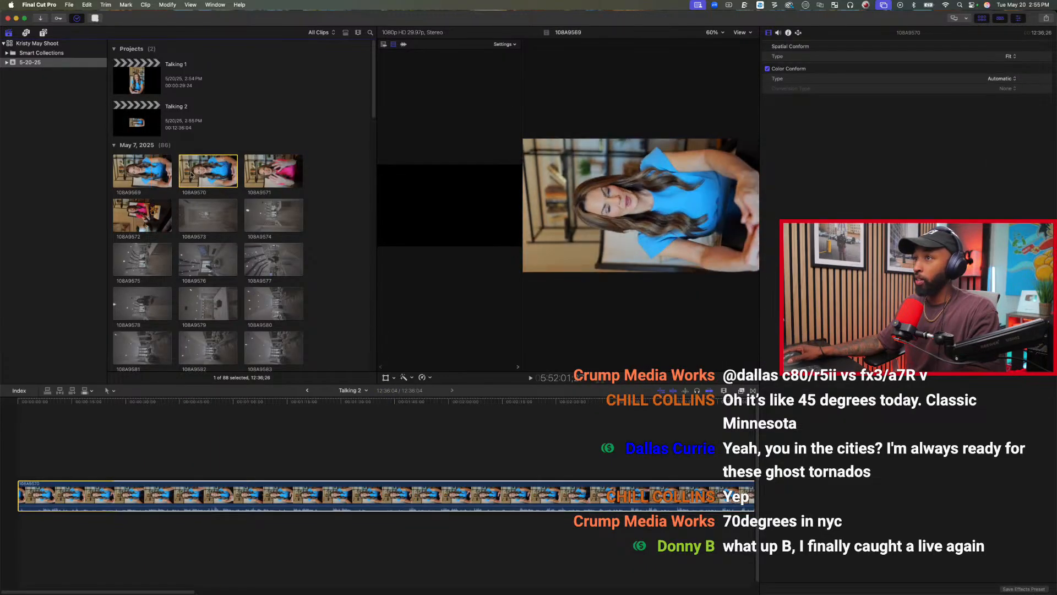
left_click(169, 443)
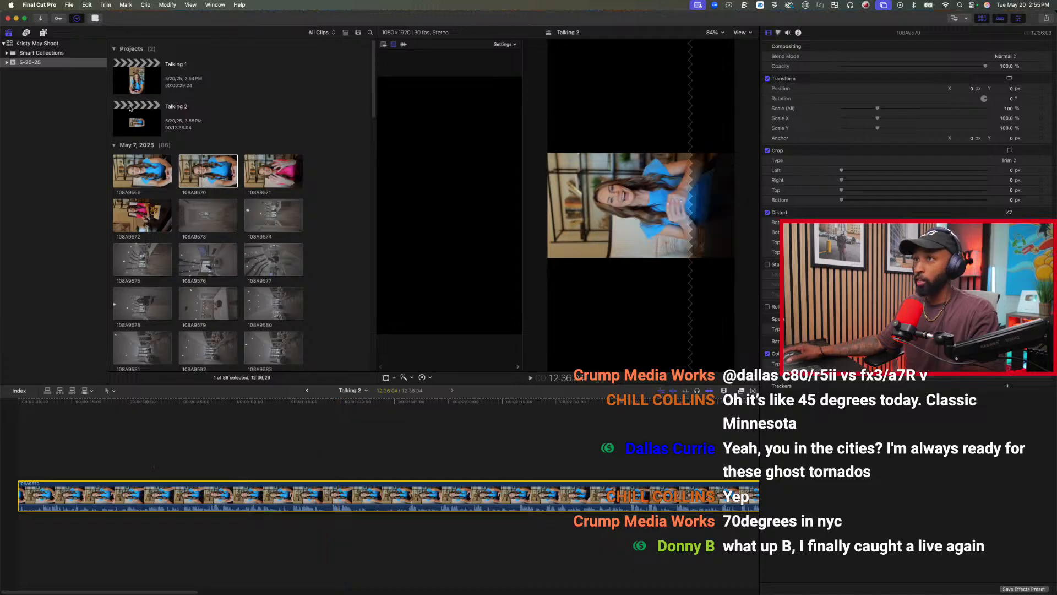
Copy the first clip in Talking 1 and paste its rotation, spatial conform and volume attributes onto the Talking 2 clip.
double_click(137, 76)
left_click(109, 493)
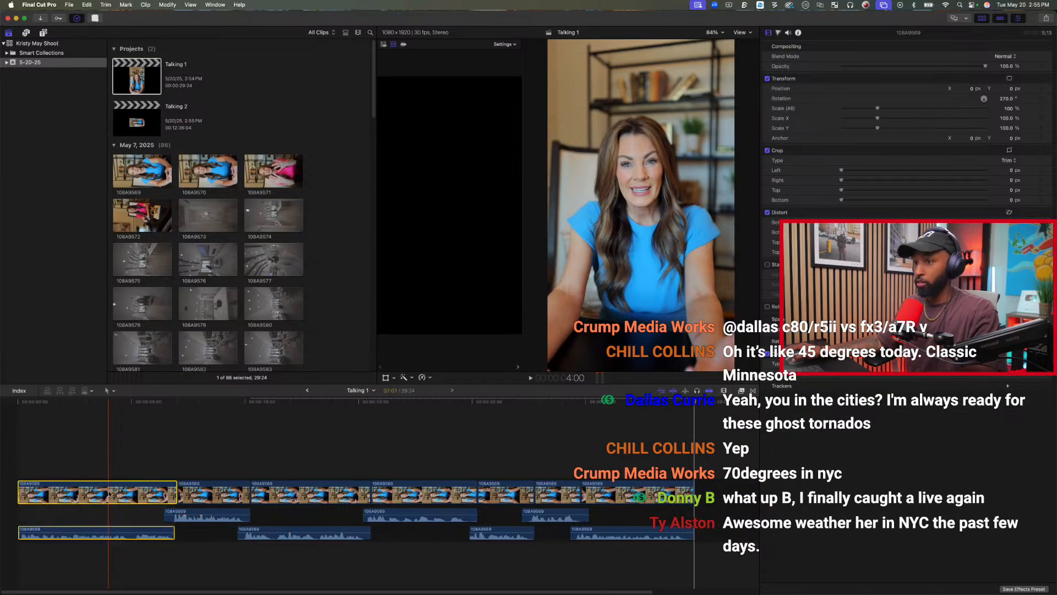
double_click(152, 119)
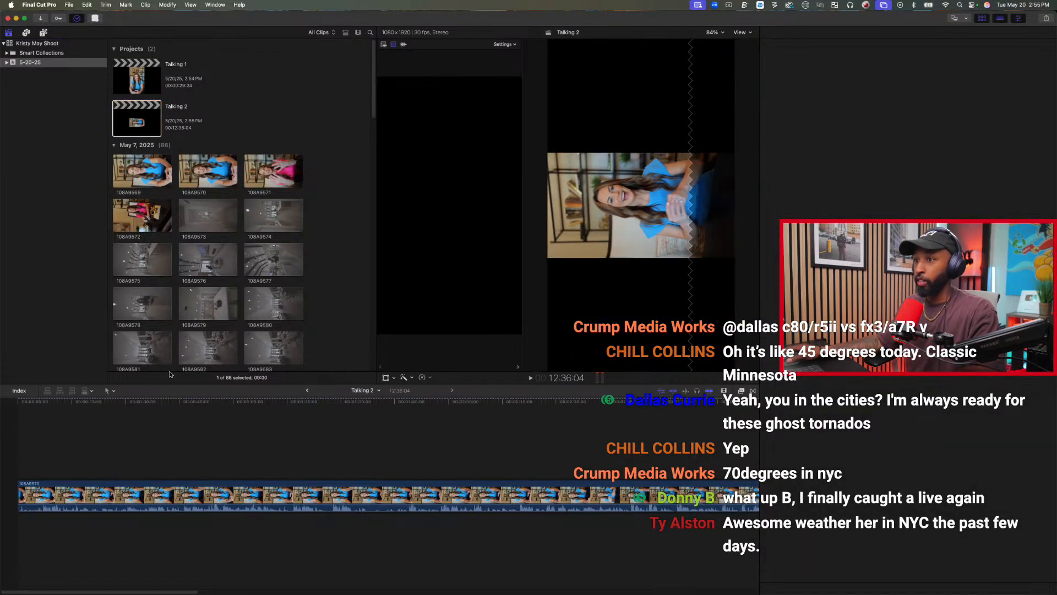
left_click(172, 499)
key("shift+super+v")
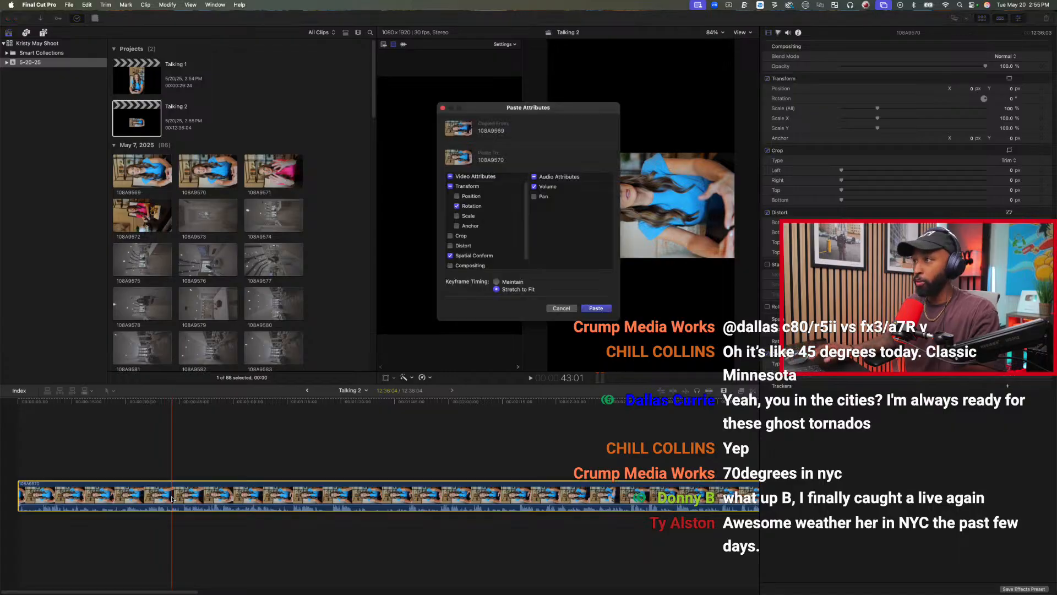
key("Return")
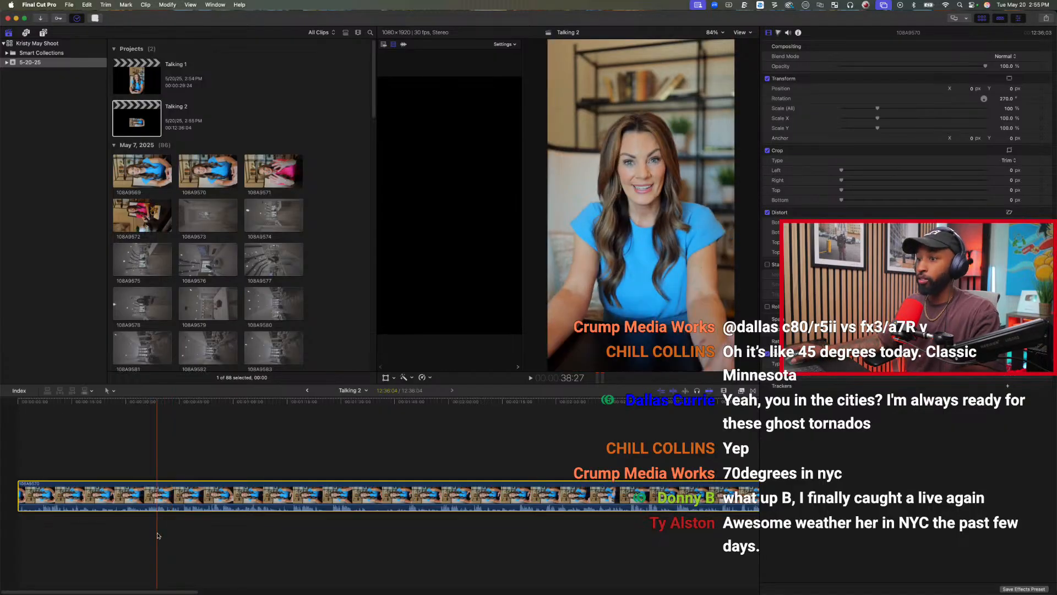
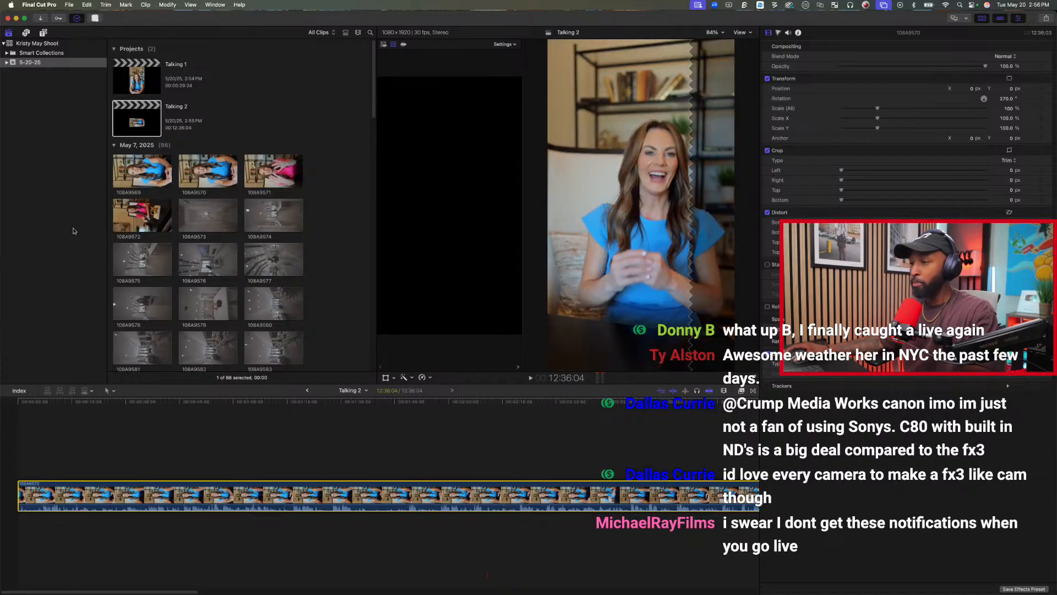
Trim the start of the Talking 2 clip to 6:29 and play the timeline from the new opening.
left_click(42, 450)
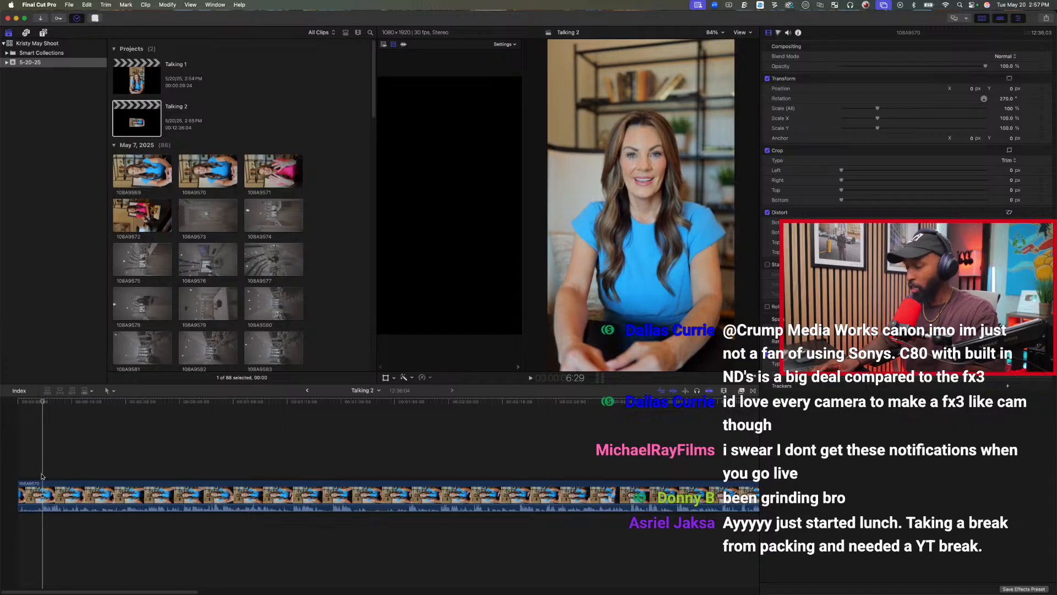
key("alt+bracketleft")
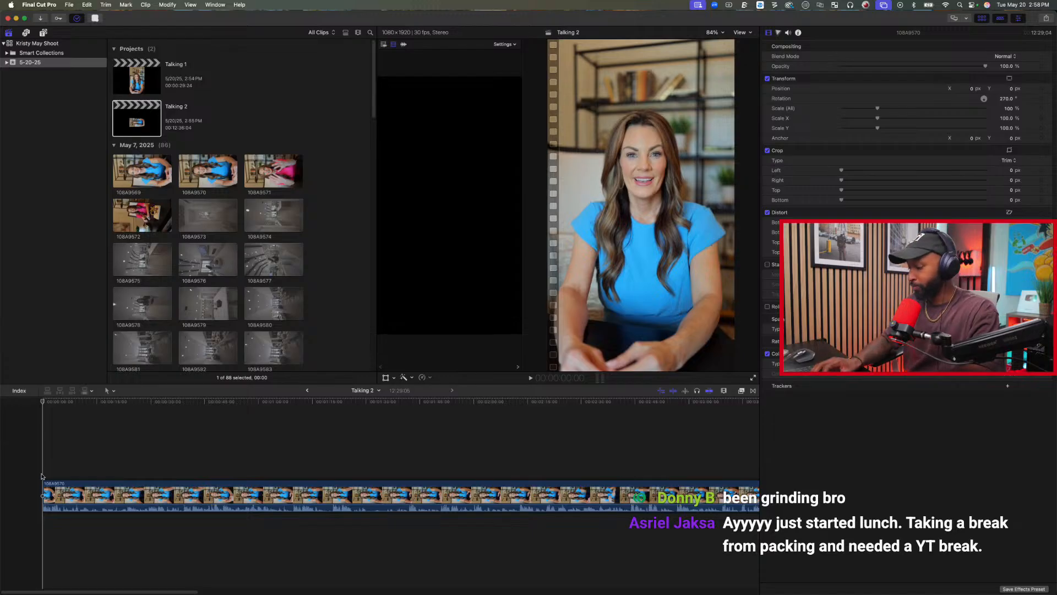
key("space")
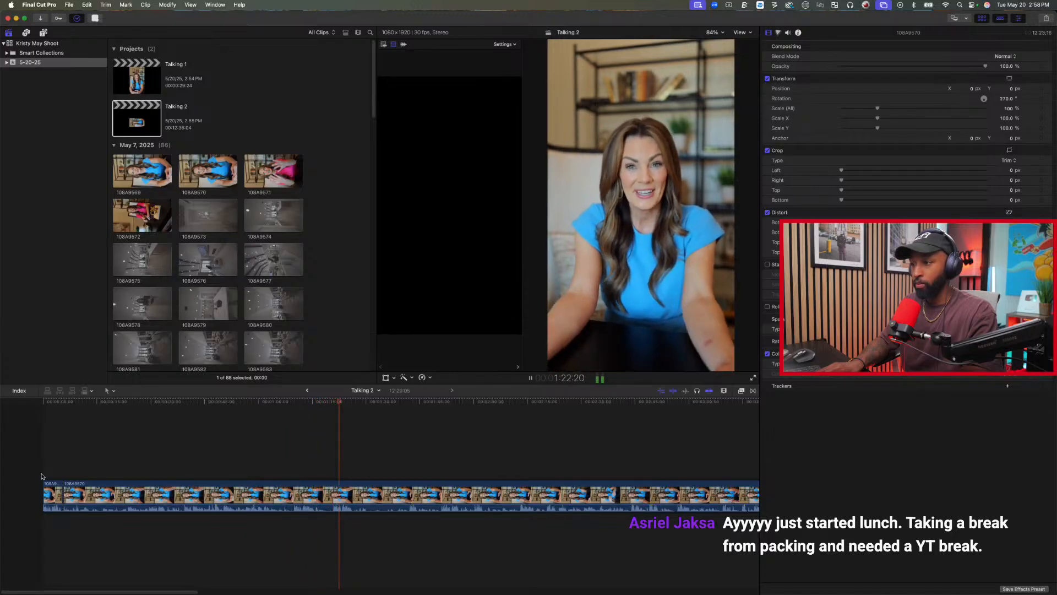
Split the clip at 1:26:19 and trim away the unused start of the segment before the cut, leaving 5:28 of it.
key("space")
key("space")
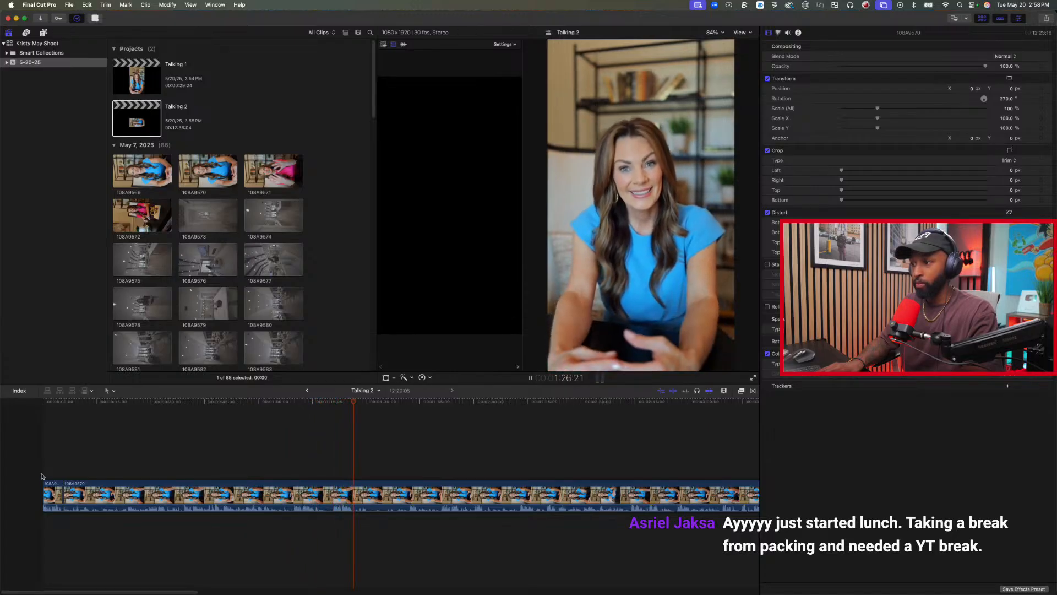
key("space")
key("j")
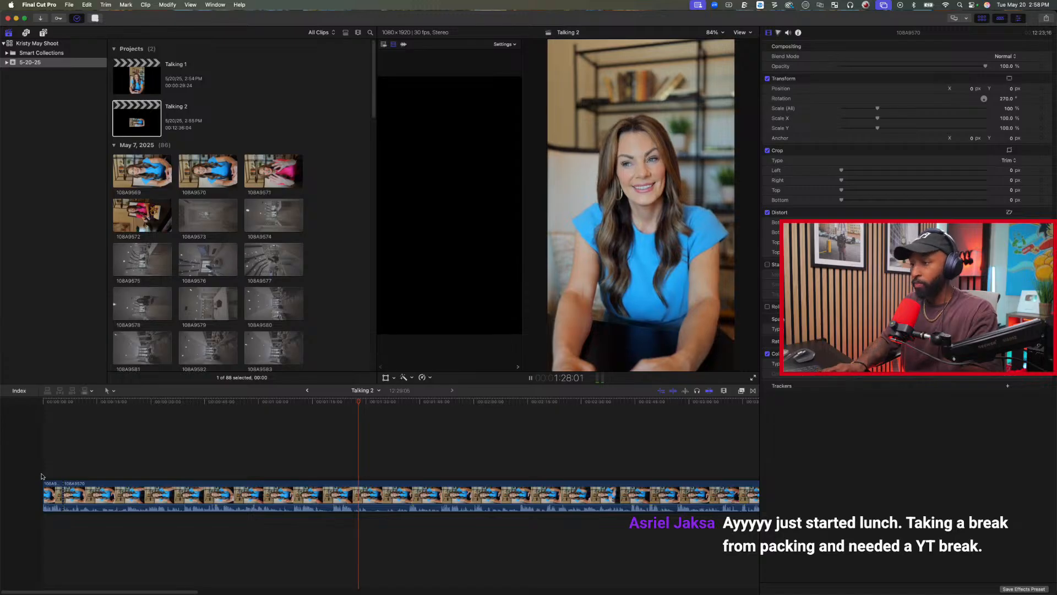
key("space")
key("super+b")
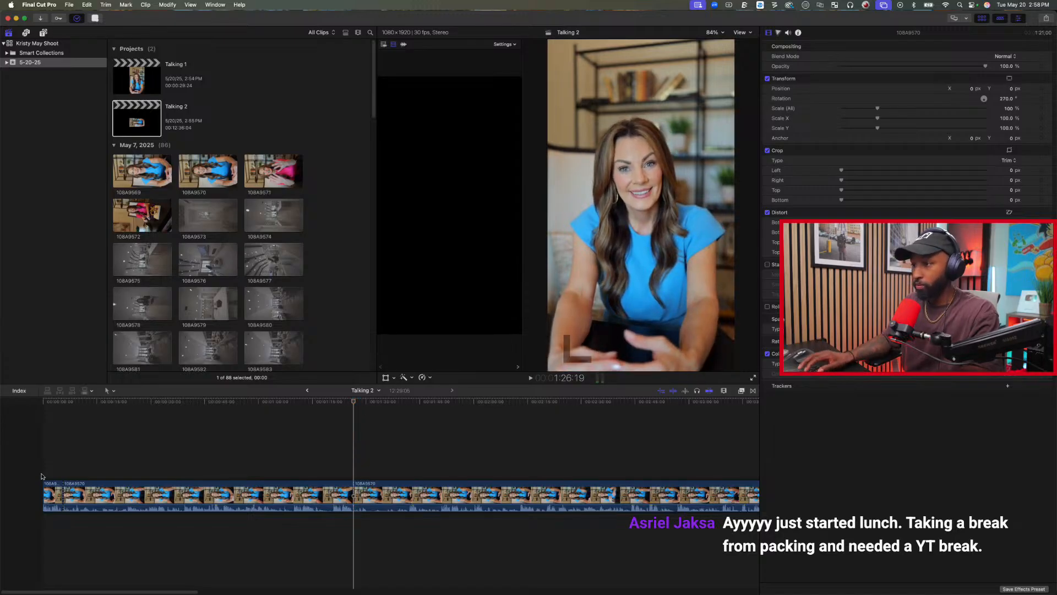
left_click(332, 451)
key("alt+[")
scroll(181, 454, "right", 5)
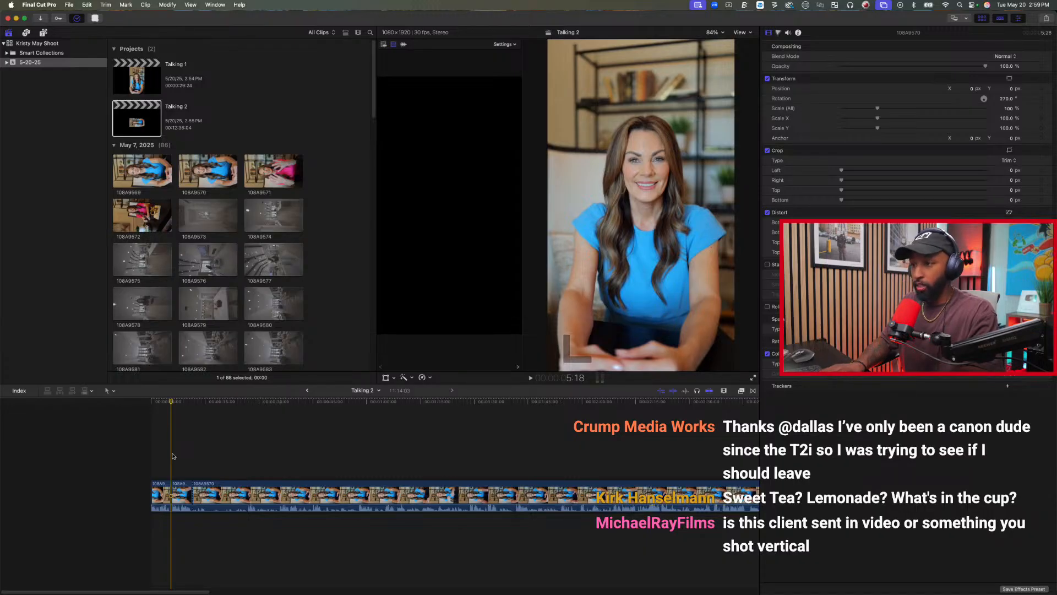
Play the first two takes against each other and delete the first clip from the timeline.
key("space")
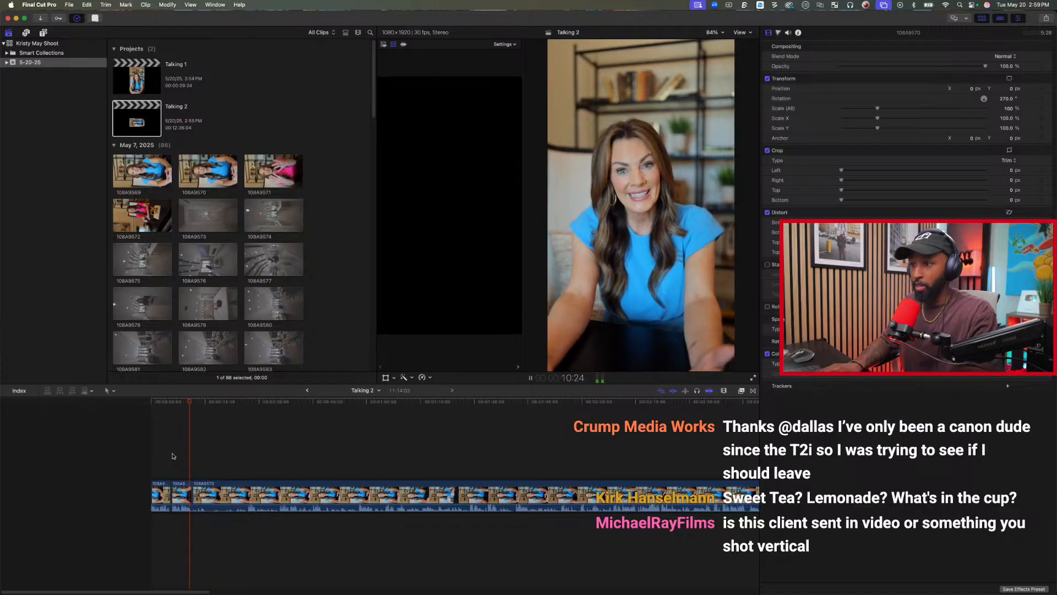
key("space")
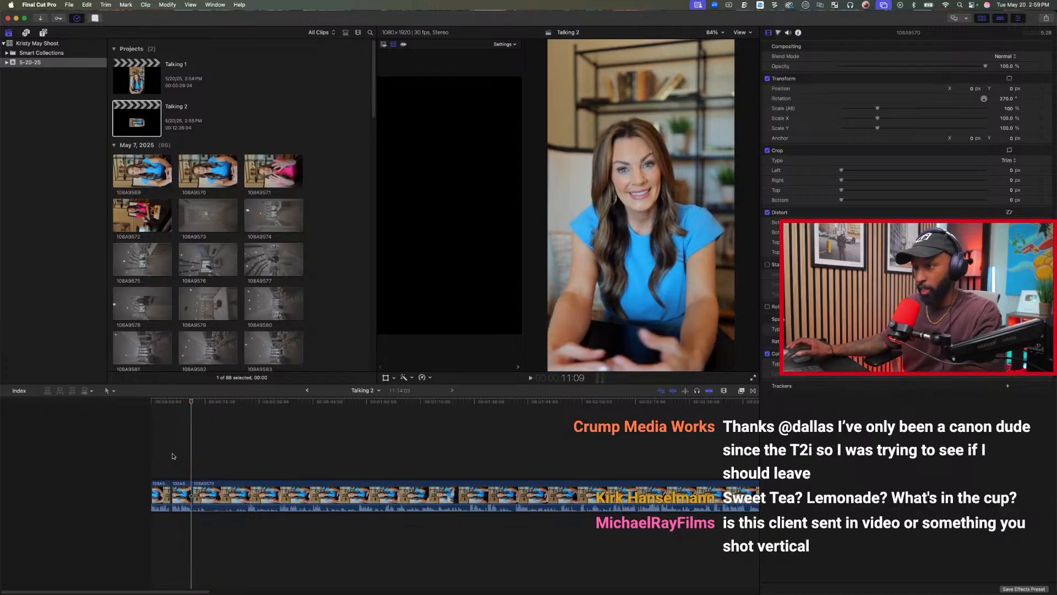
left_click(164, 460)
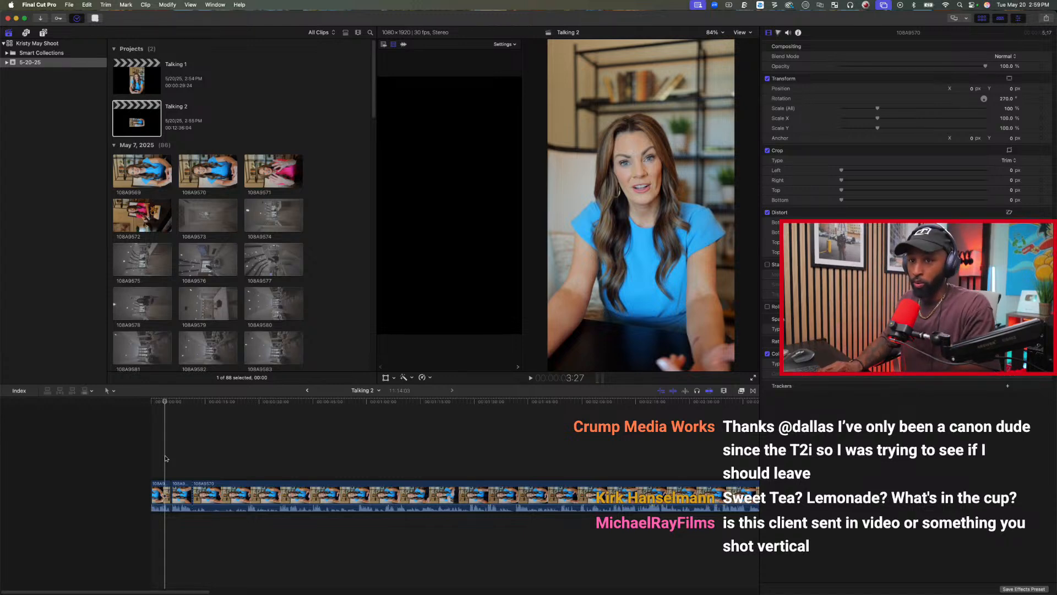
key("space")
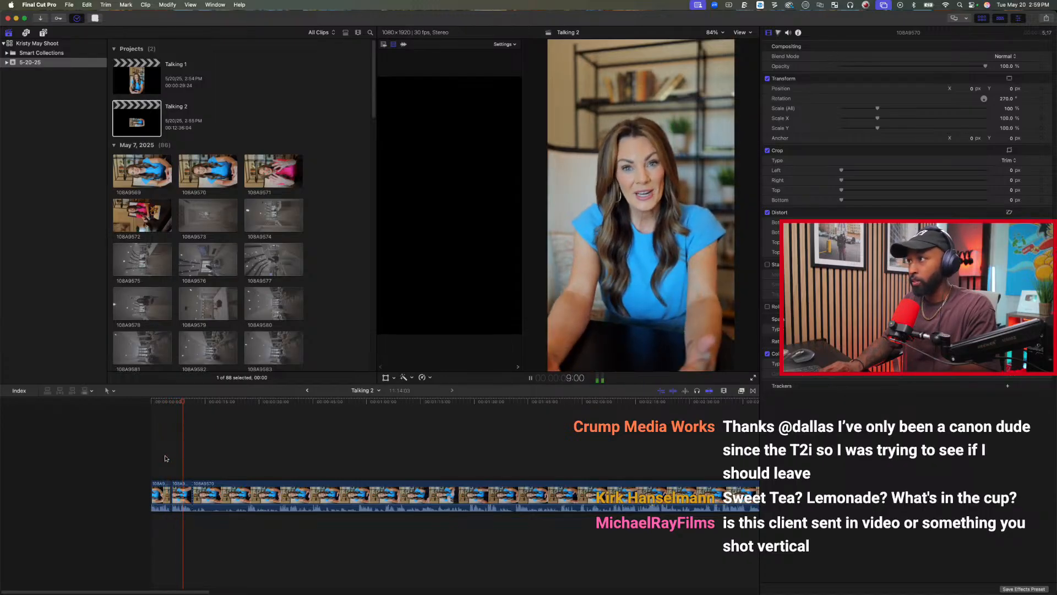
key("space")
left_click_drag(161, 466, 160, 526)
key("BackSpace")
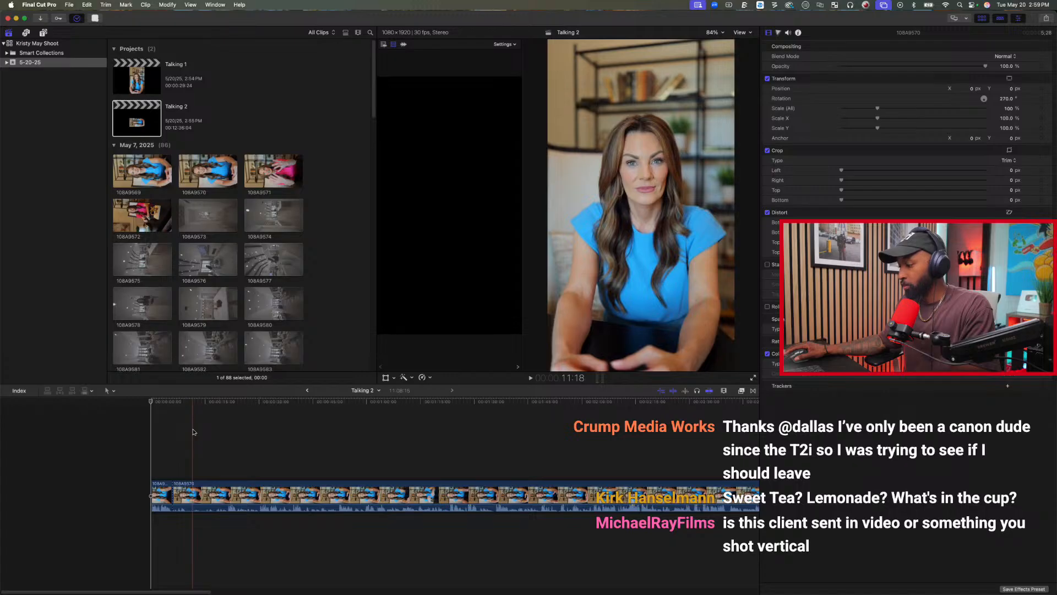
Trim the start of the long second clip twice, up to 21:19 and then up to 14:18.
left_click(216, 447)
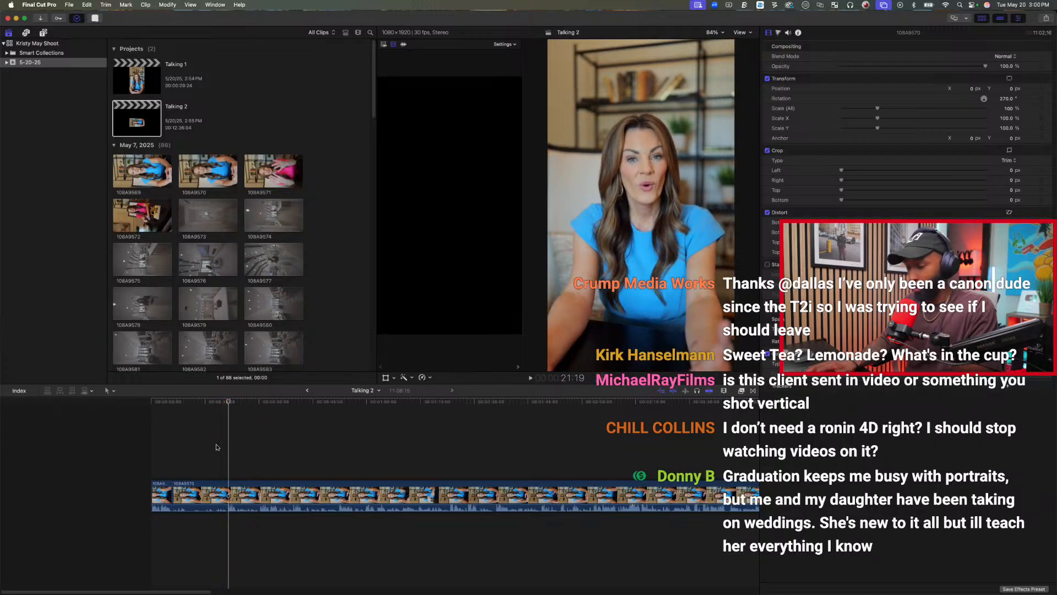
key("alt+bracketleft")
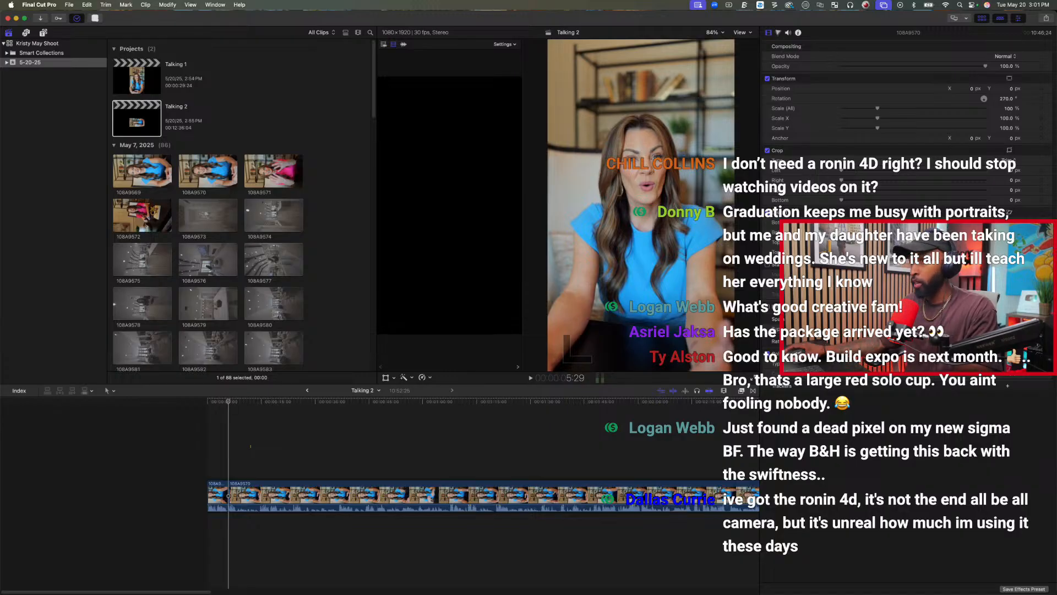
left_click(218, 306)
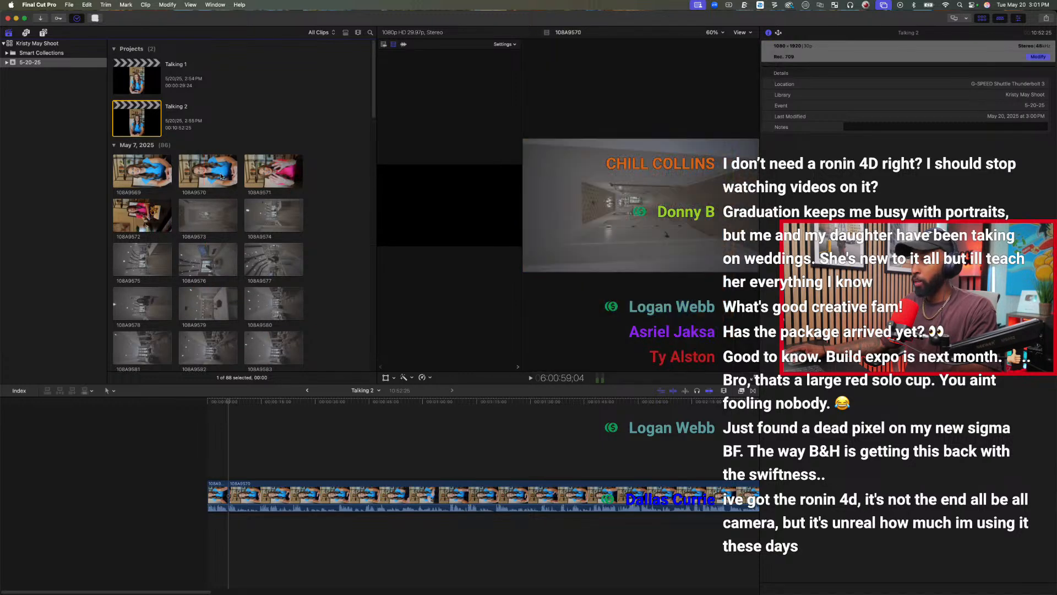
left_click(282, 445)
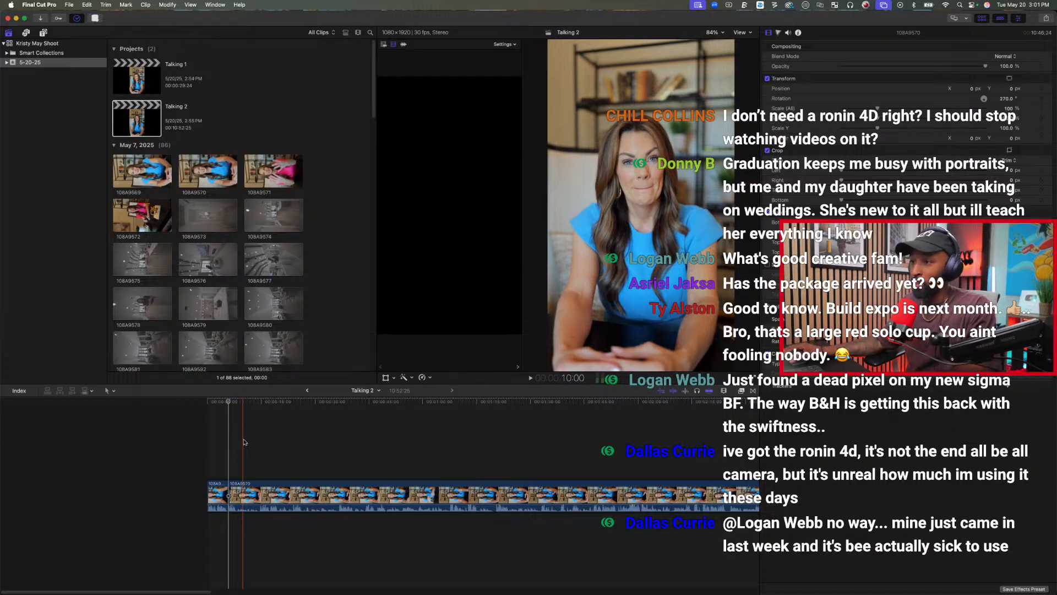
left_click(260, 433)
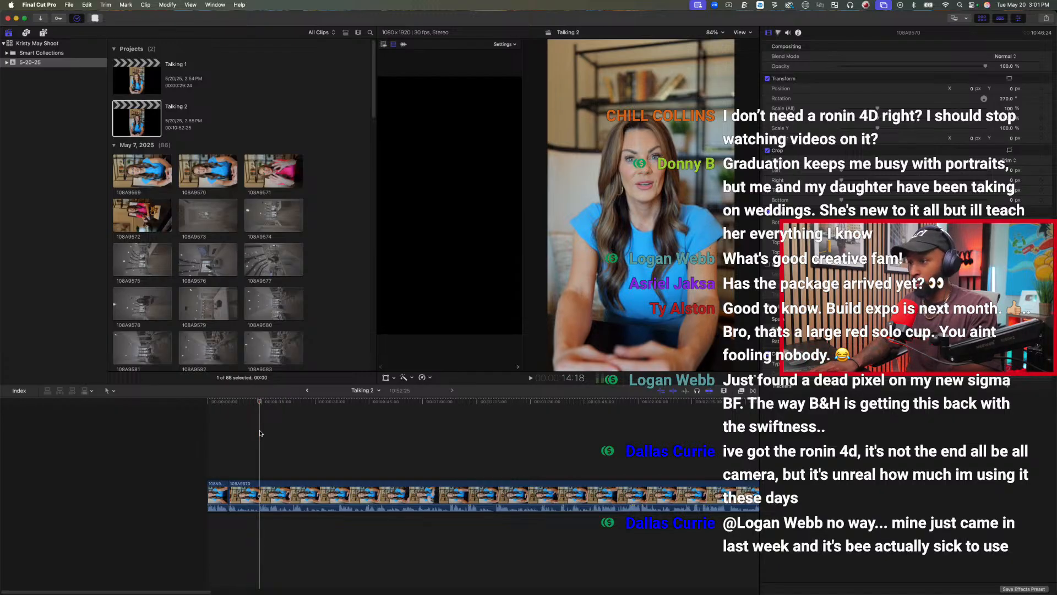
key("alt+bracketleft")
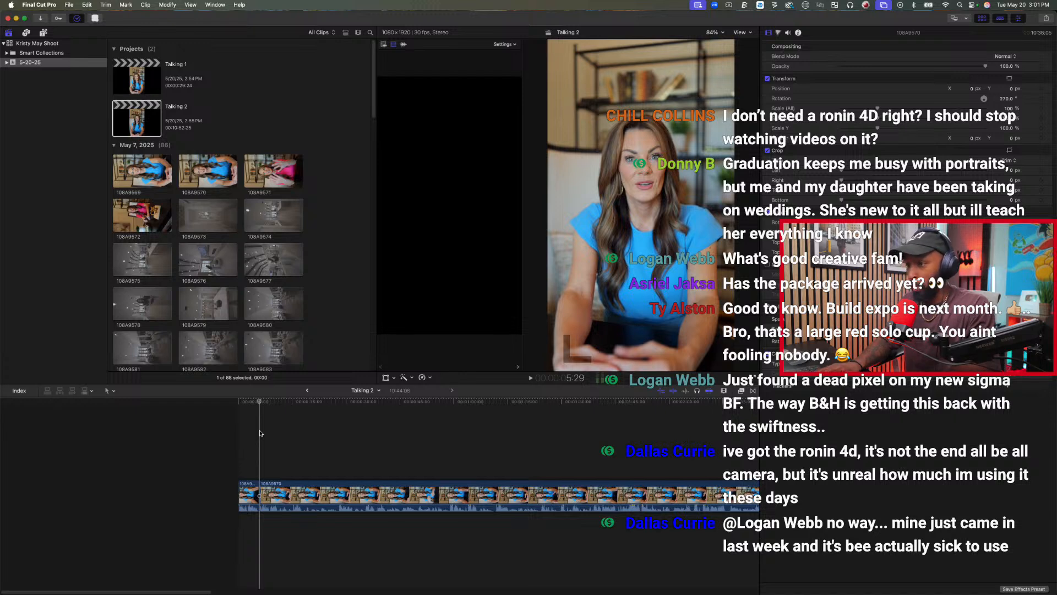
key("space")
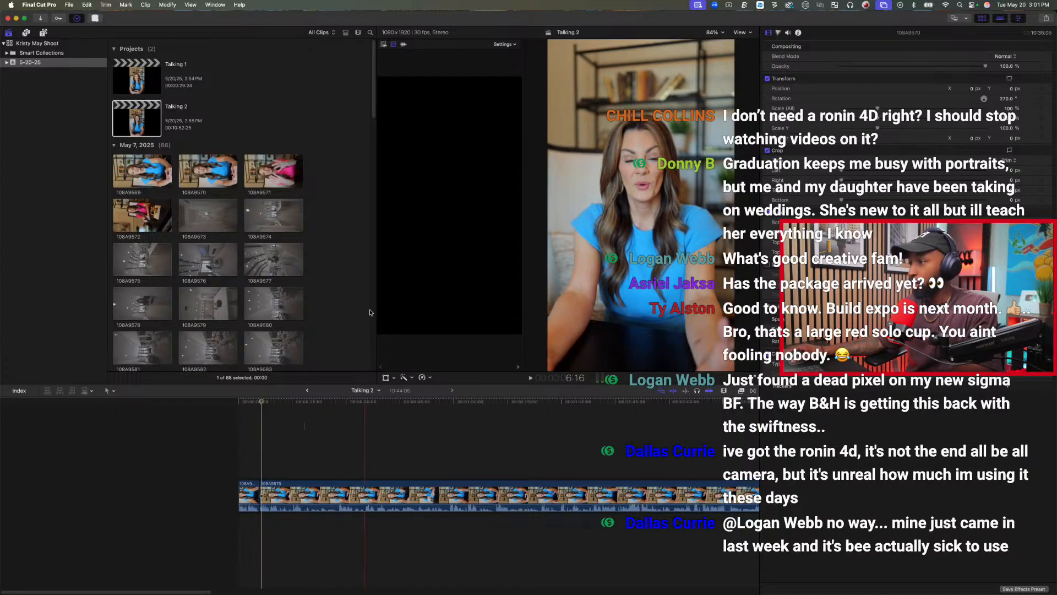
left_click(7, 18)
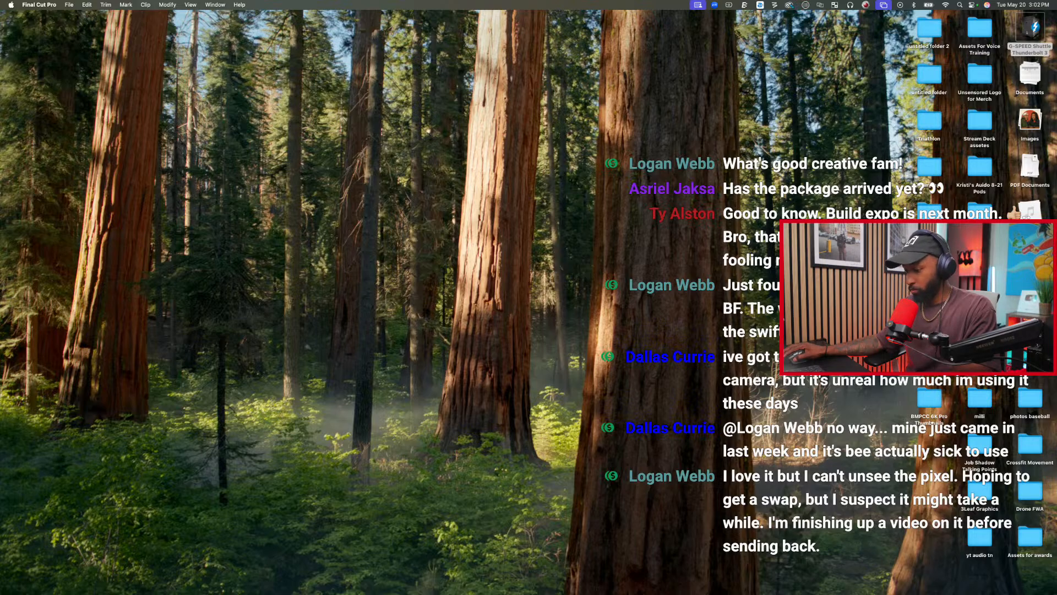
key("super+Tab")
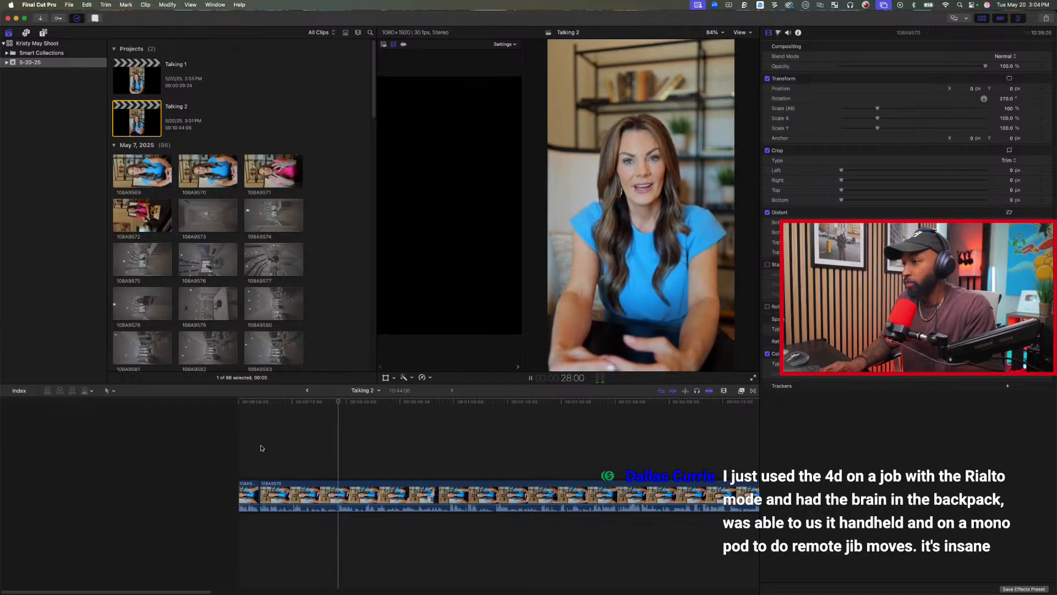
Split the long last clip at 32:19, at about 1:03 and at about 1:07 to separate the takes.
key("space")
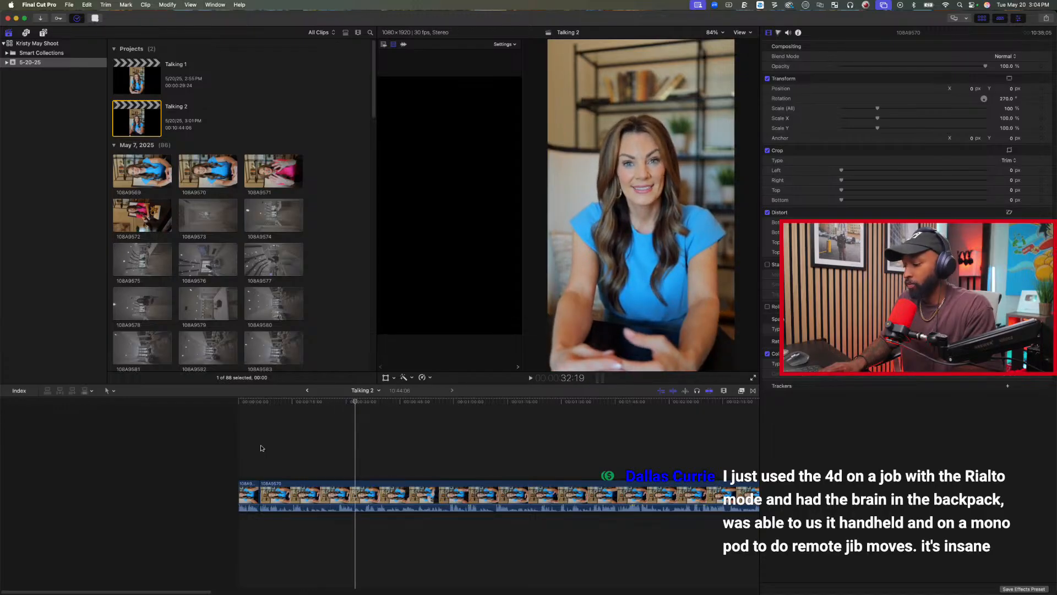
key("cmd+b")
key("space")
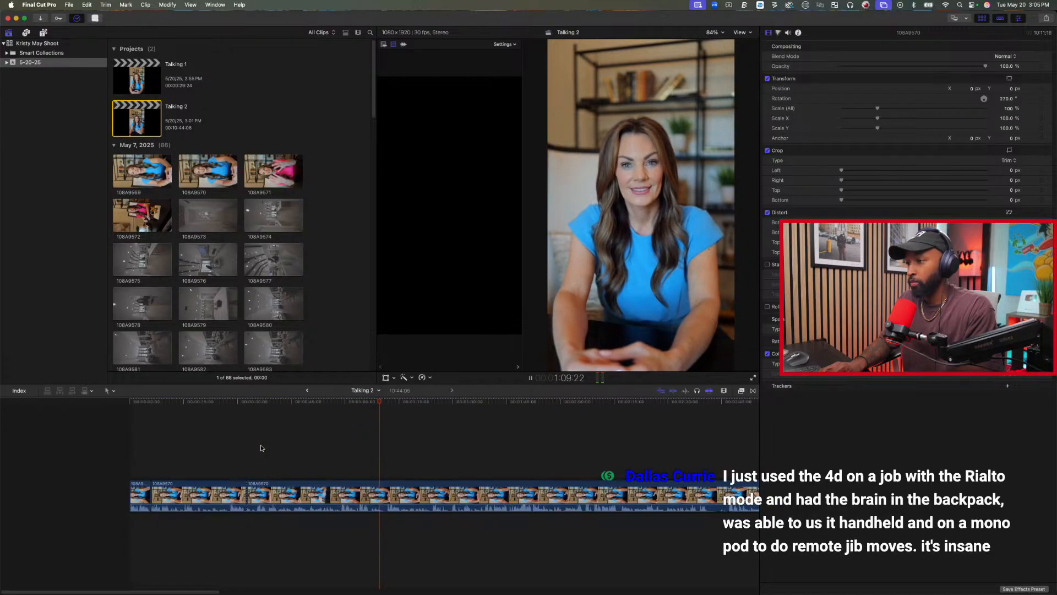
key("space")
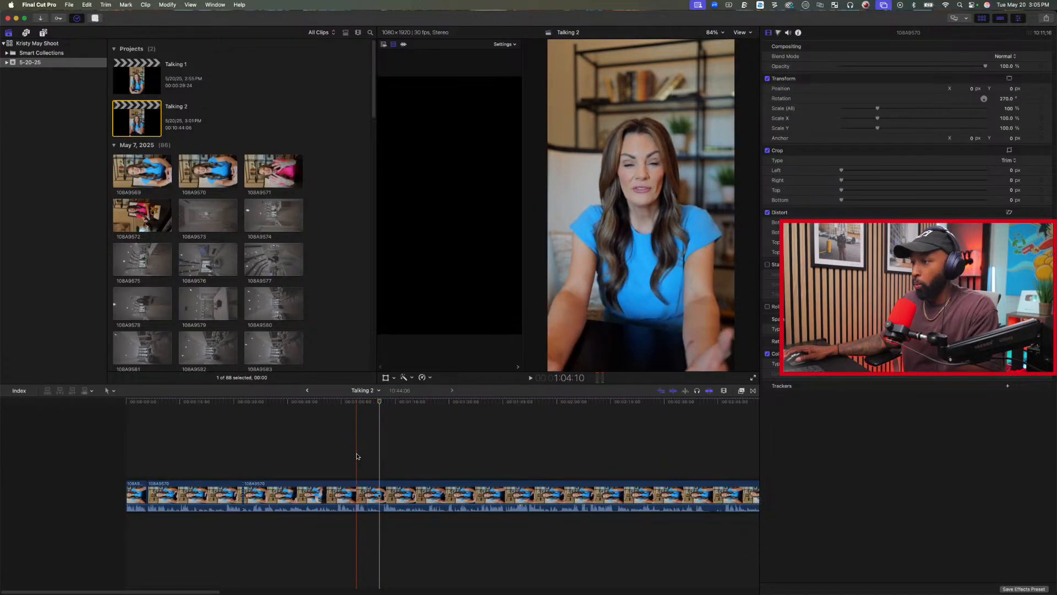
left_click(354, 454)
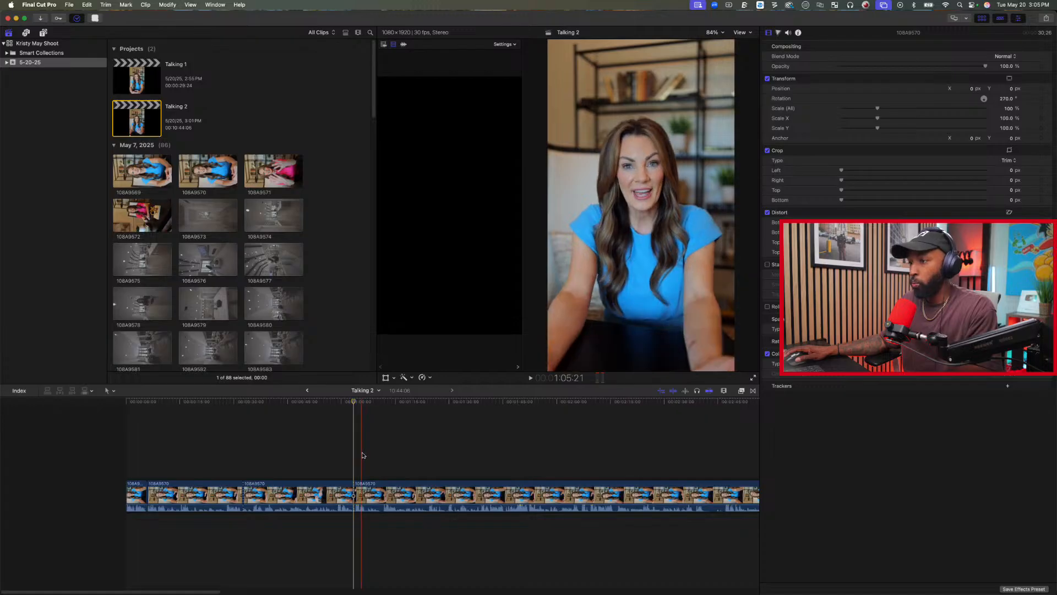
left_click(383, 456)
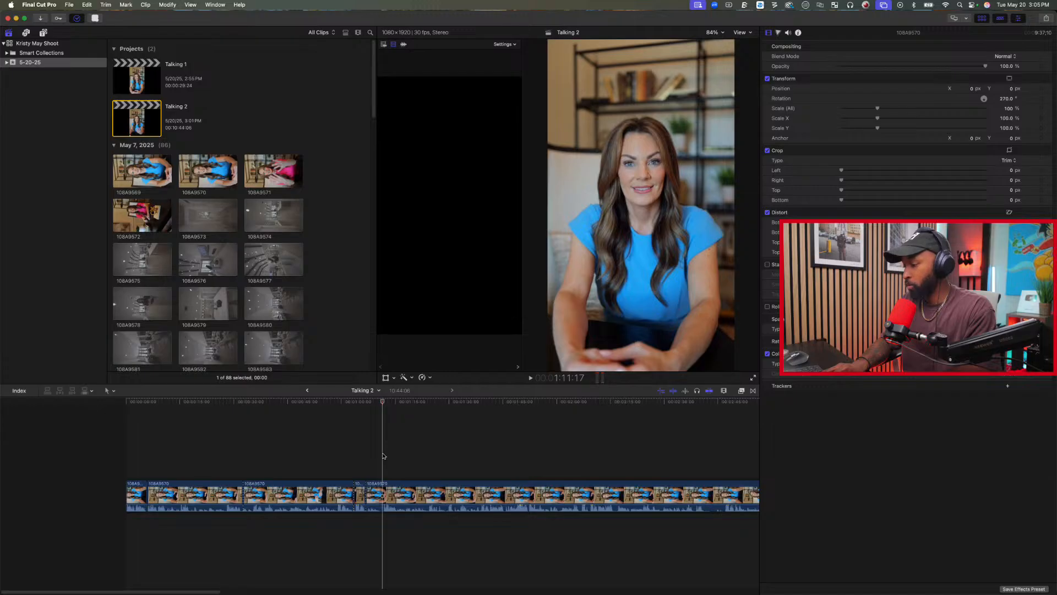
Split the last clip at about 1:15 and split the short segment before that cut at about 1:11.
key("space")
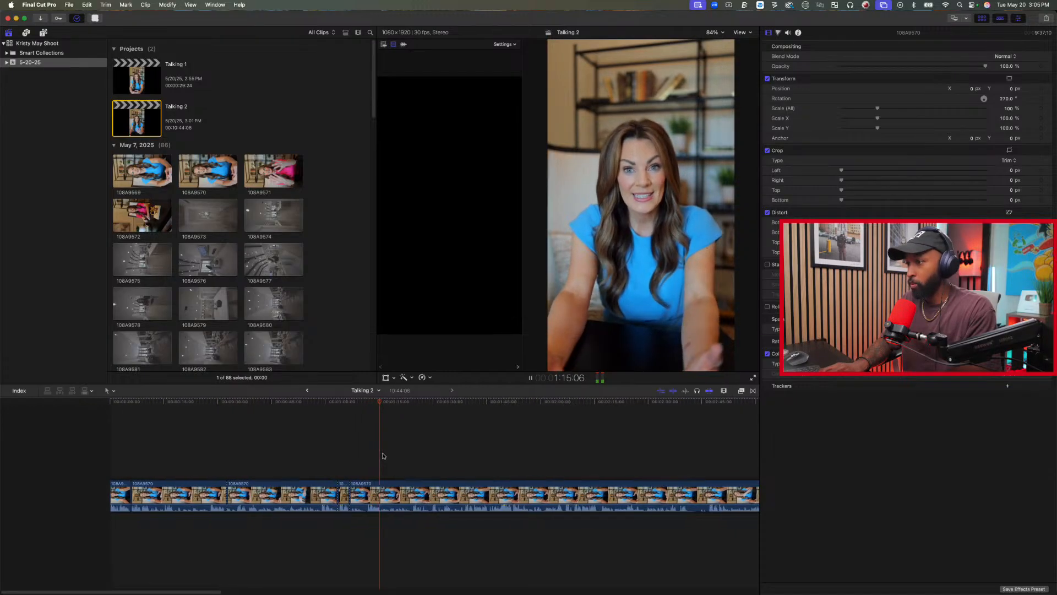
key("space")
key("super+b")
key("space")
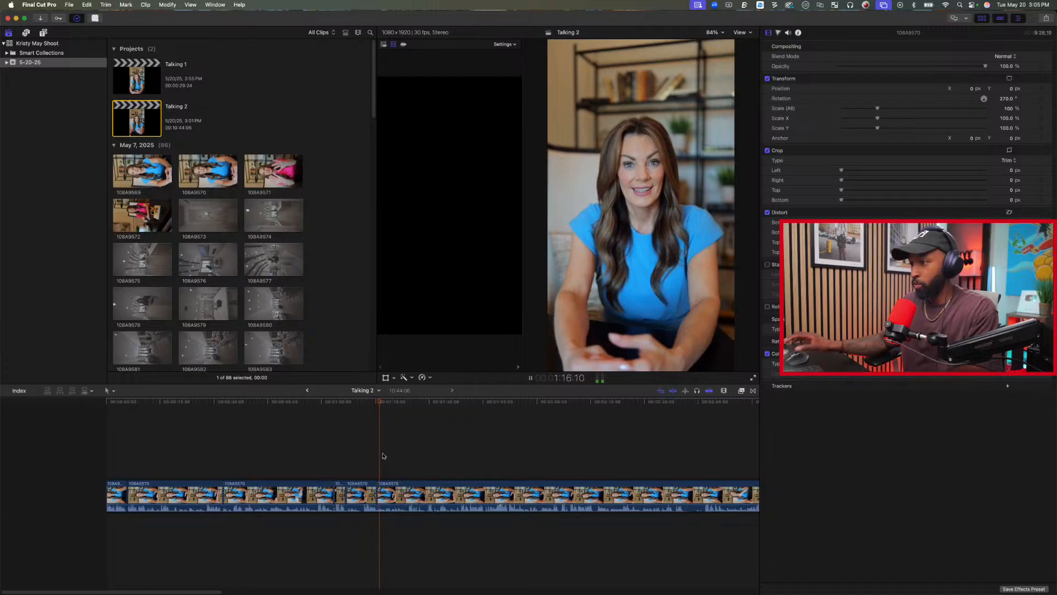
key("space")
left_click(361, 463)
key("super+b")
Play on through the last clip and trim away its start up to 2:09:12.
key("space")
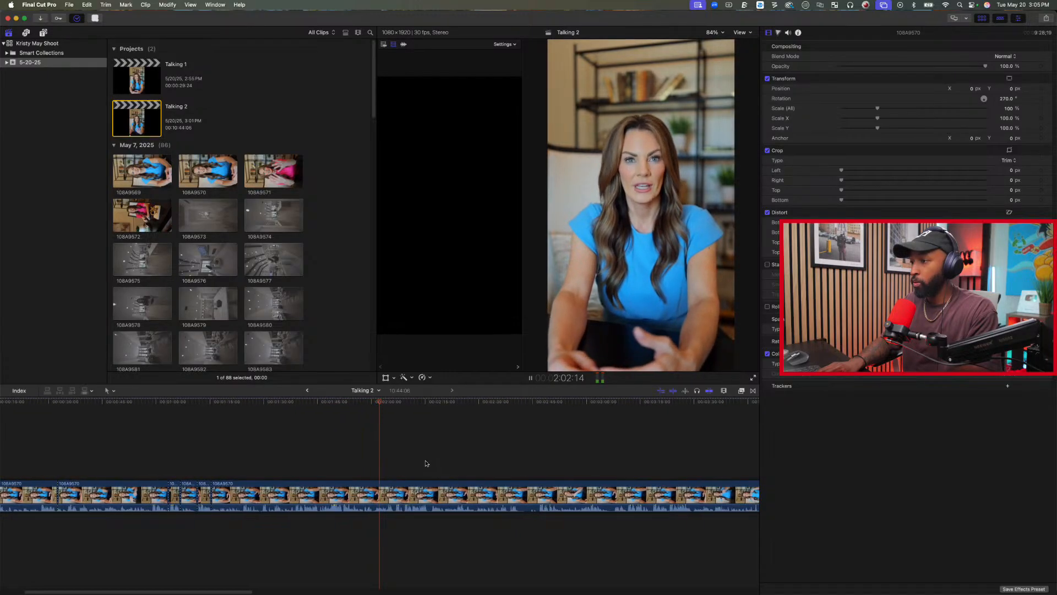
key("space")
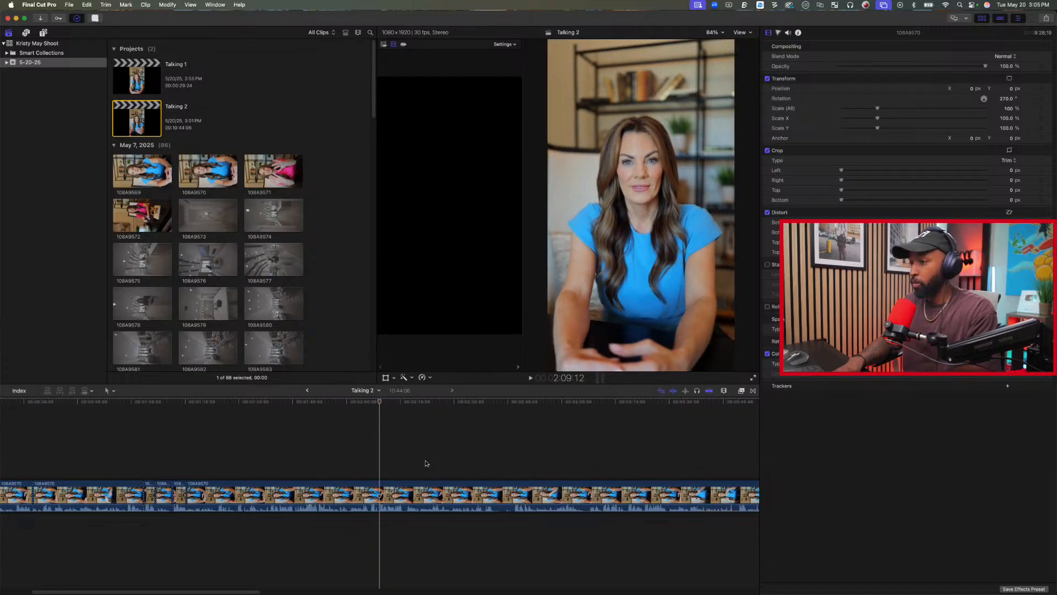
key("alt+bracketleft")
Split the last clip at about 1:22 and 2:36, and trim the start of the segment in between to 2:28:28.
key("space")
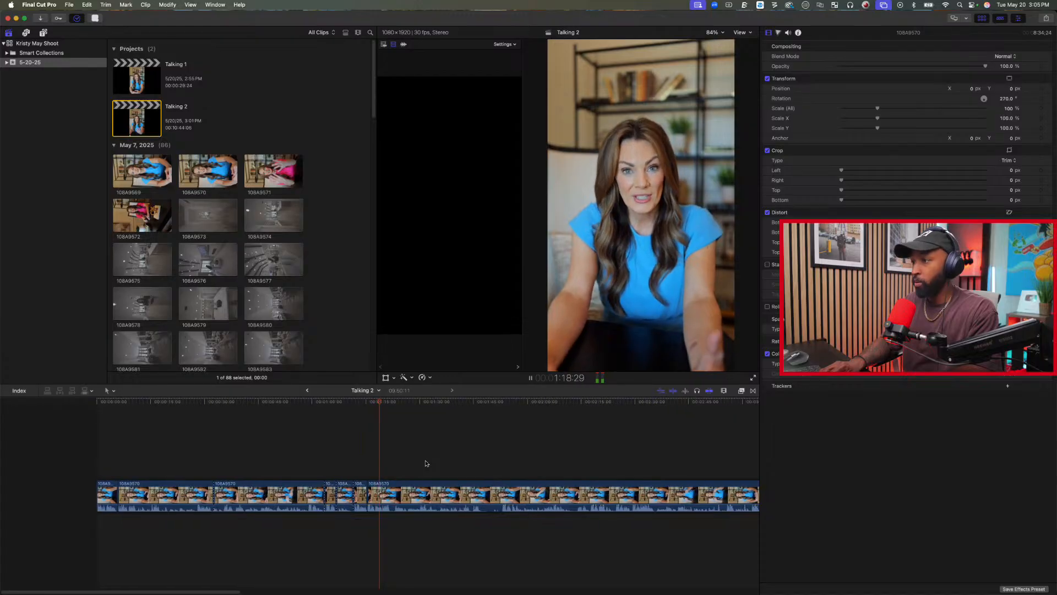
key("super+b")
key("space")
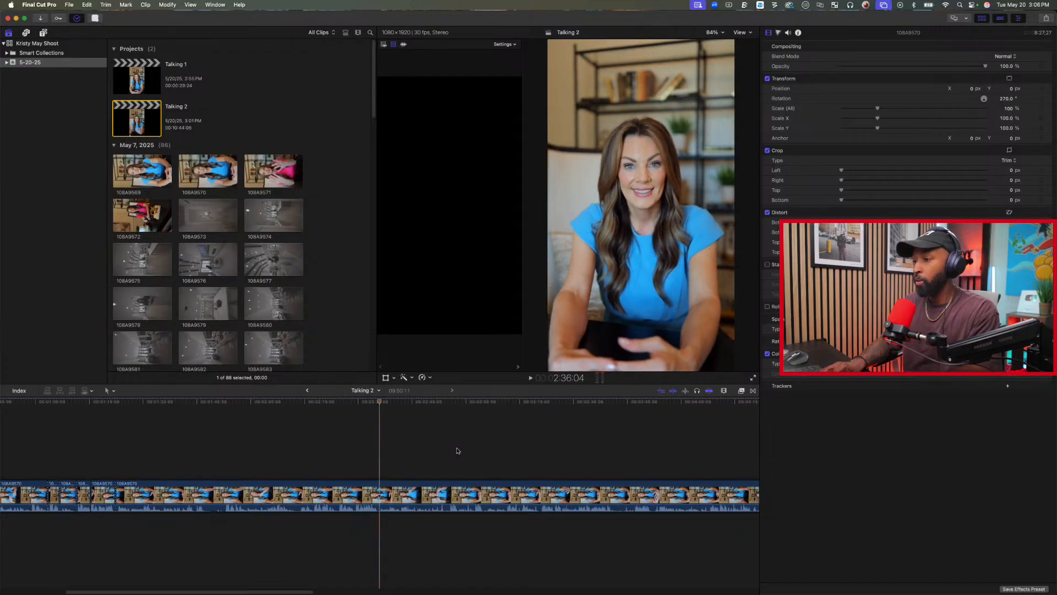
left_click(354, 454)
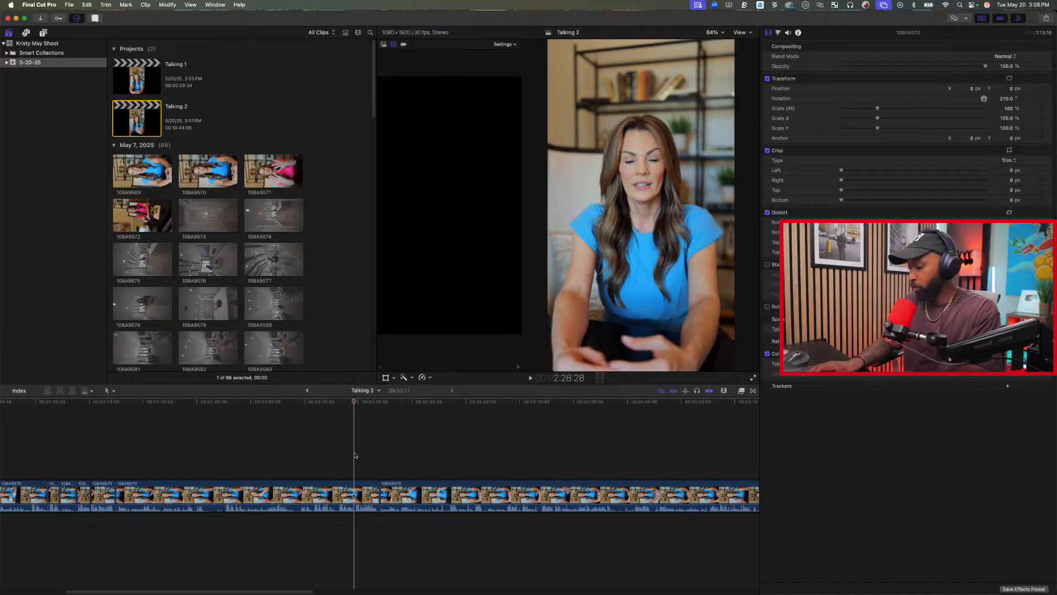
key("alt+bracketleft")
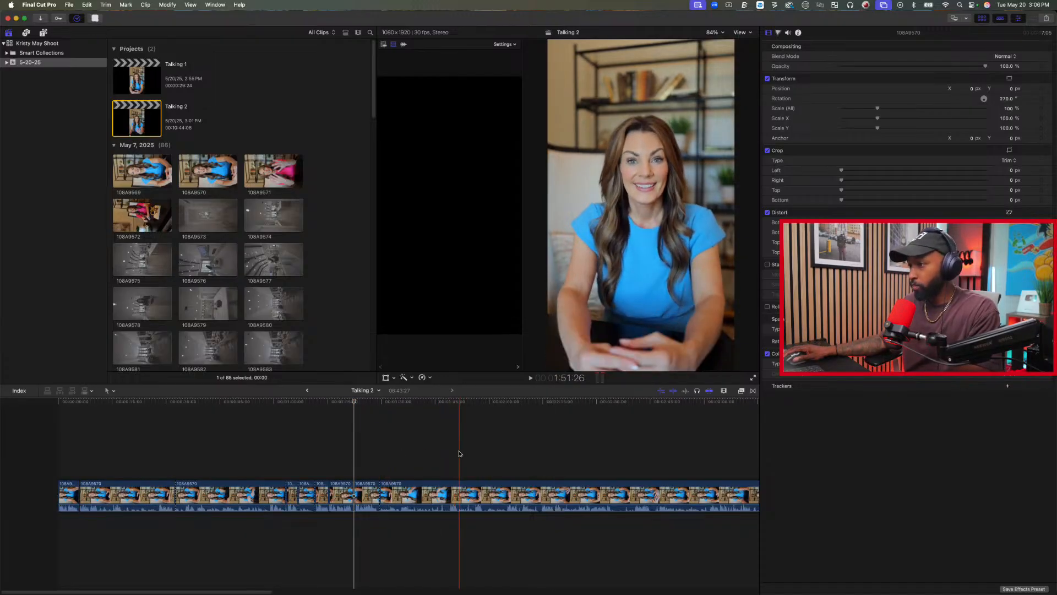
key("space")
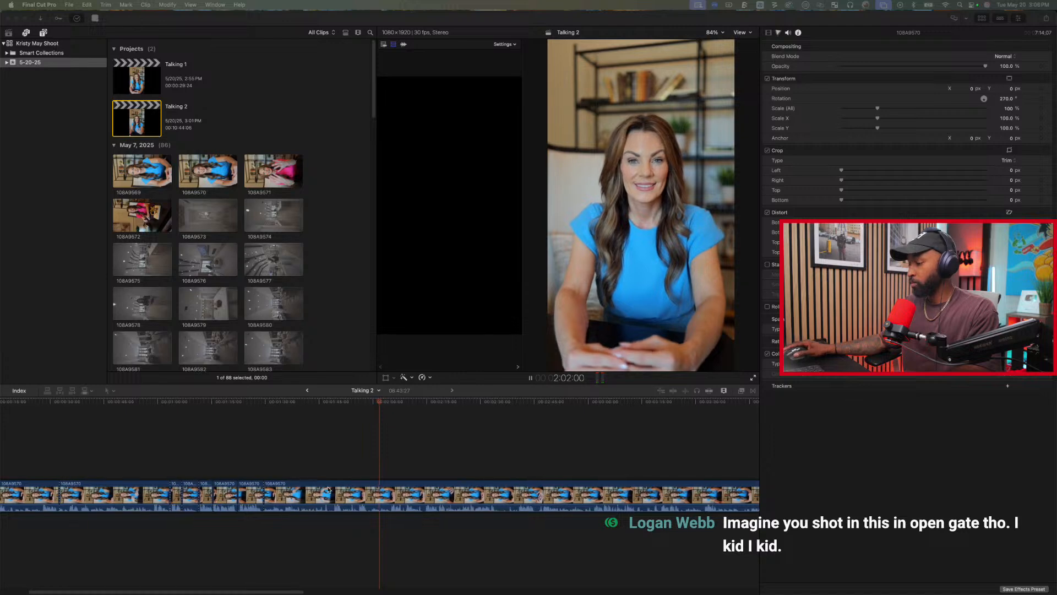
Review the last clip around 1:56 to 2:05 and trim away its start up to 1:56:02.
left_click(376, 424)
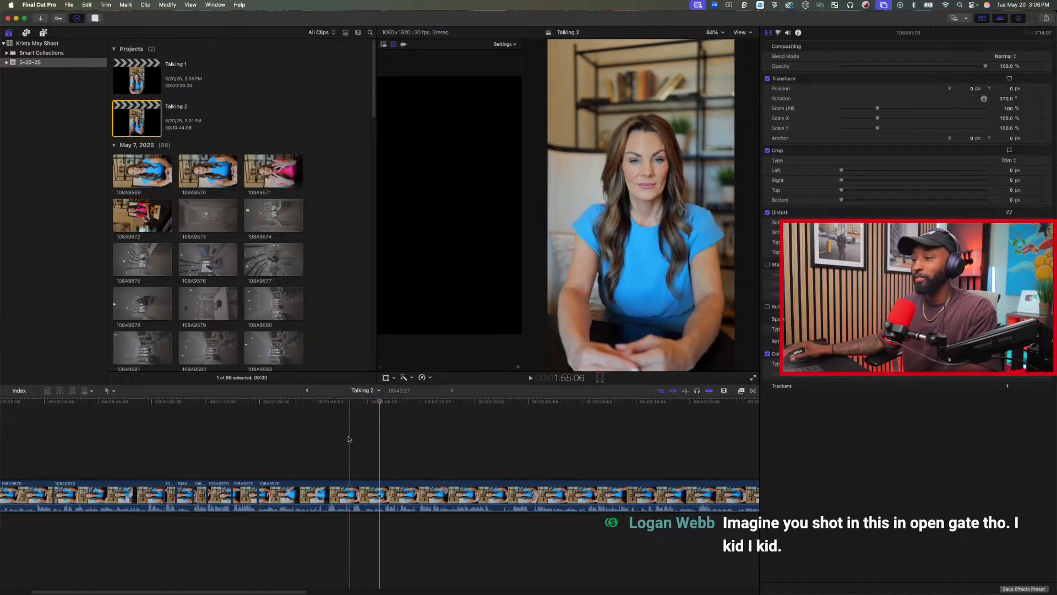
left_click(353, 434)
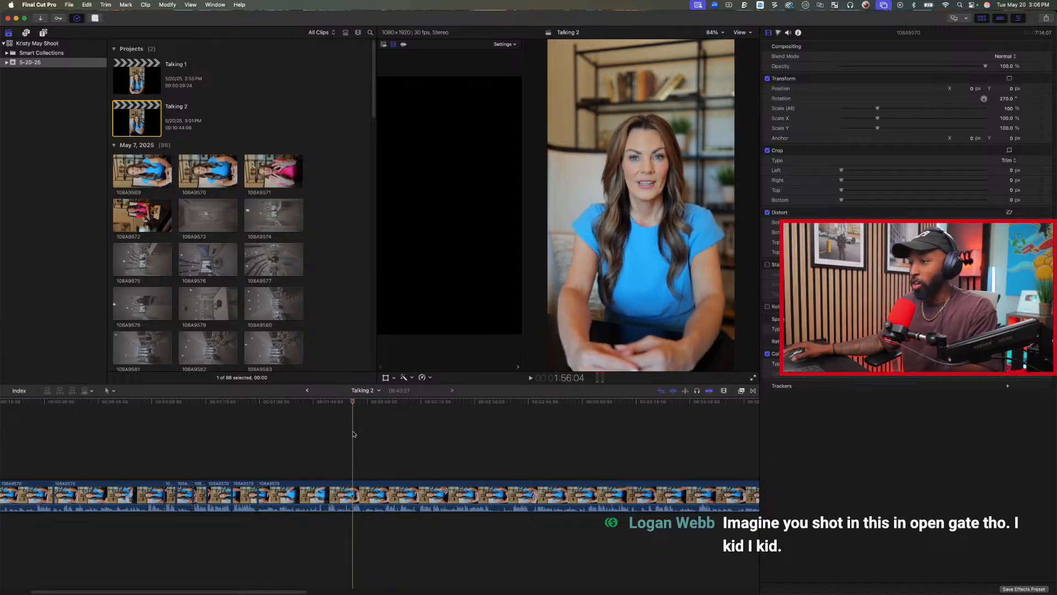
scroll(345, 435, "left", 3)
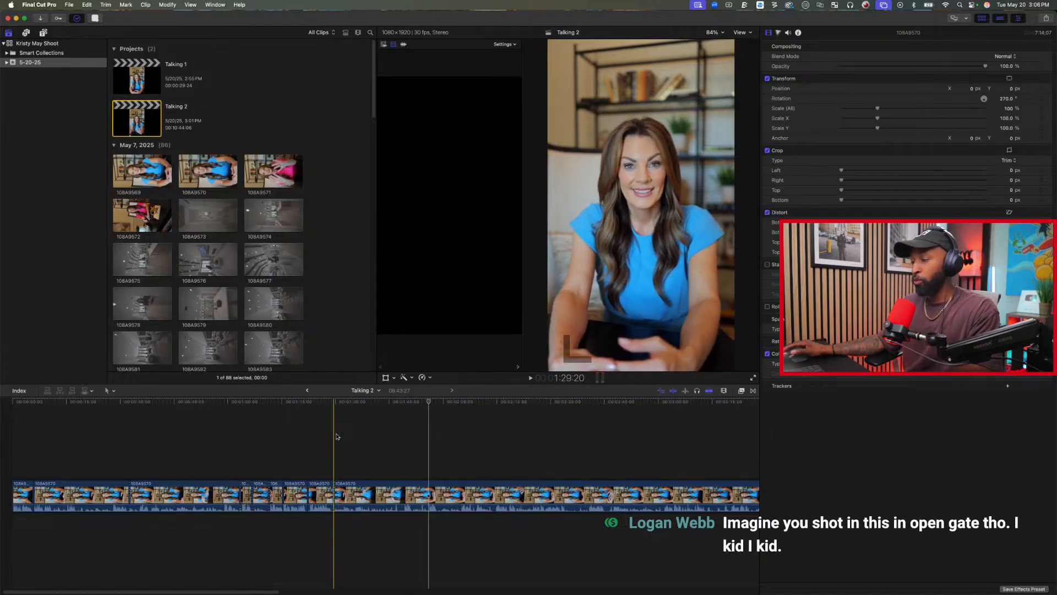
left_click(461, 457)
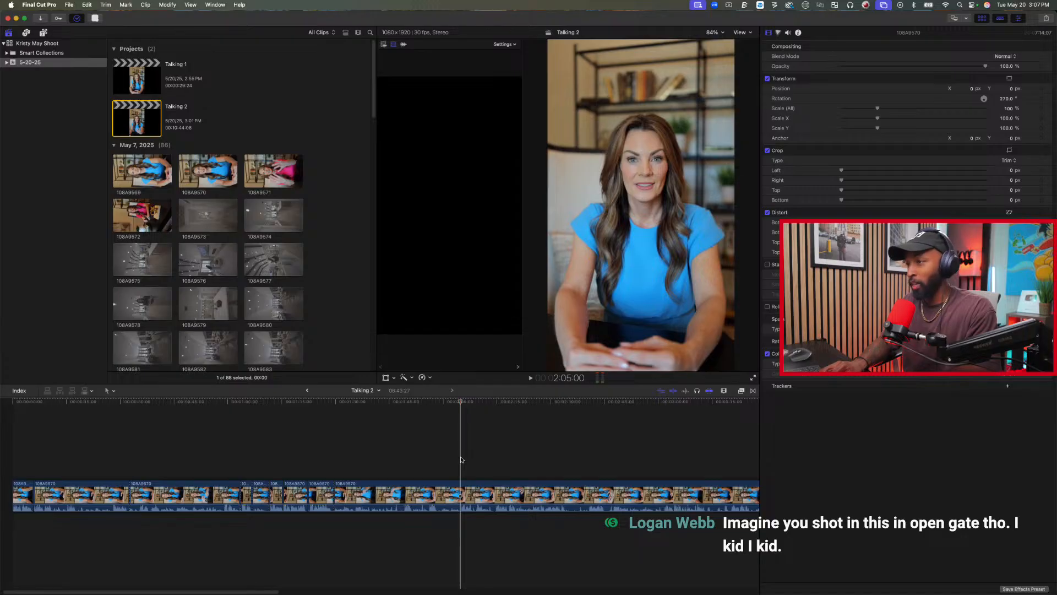
key("space")
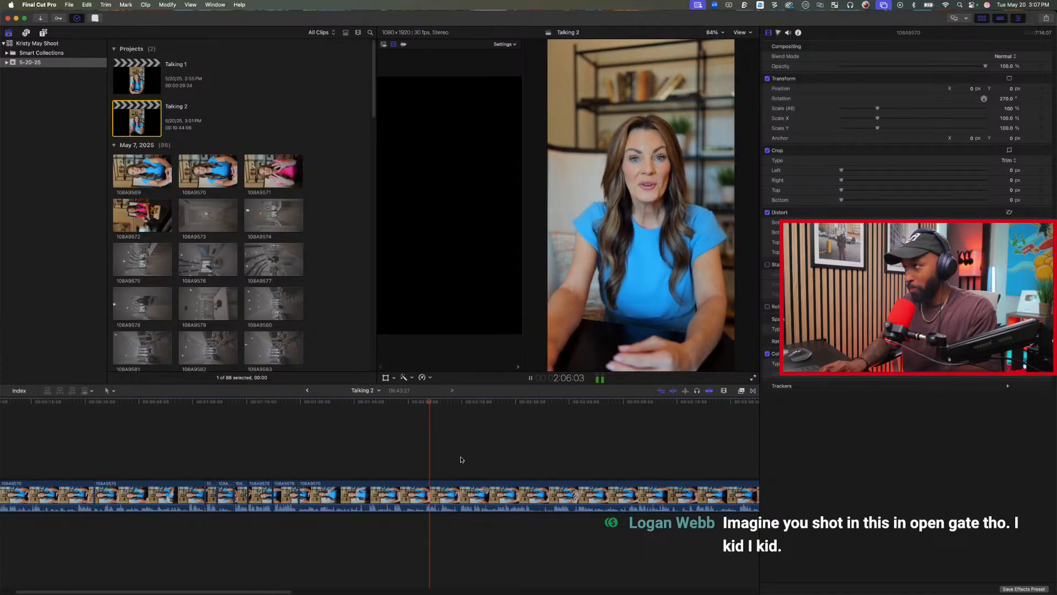
left_click(383, 468)
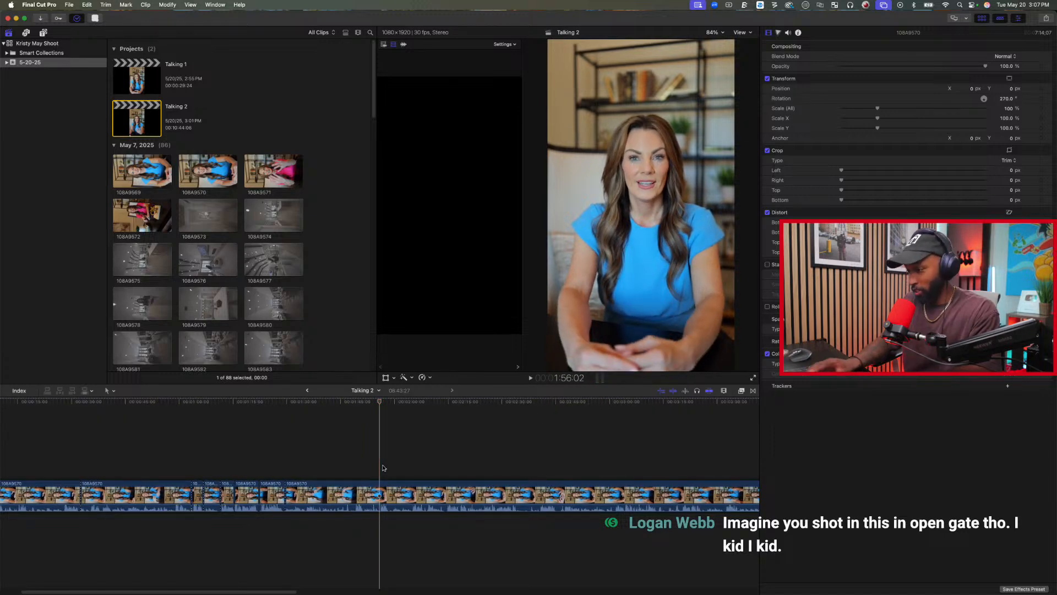
key("Up")
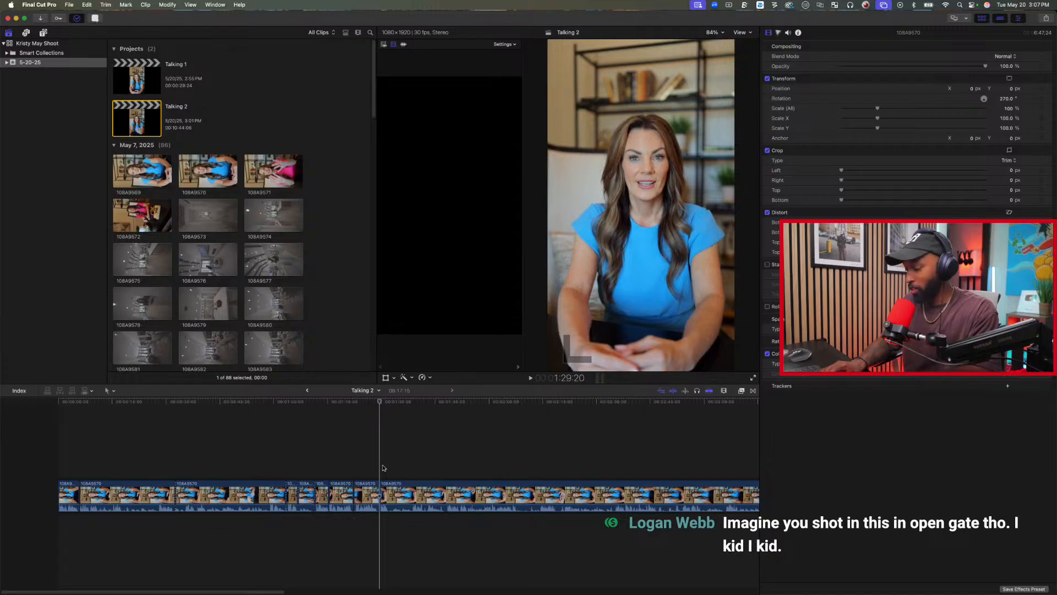
Split the last clip at 1:32:06 and trim the start of the remaining part up to 1:38:22.
key("space")
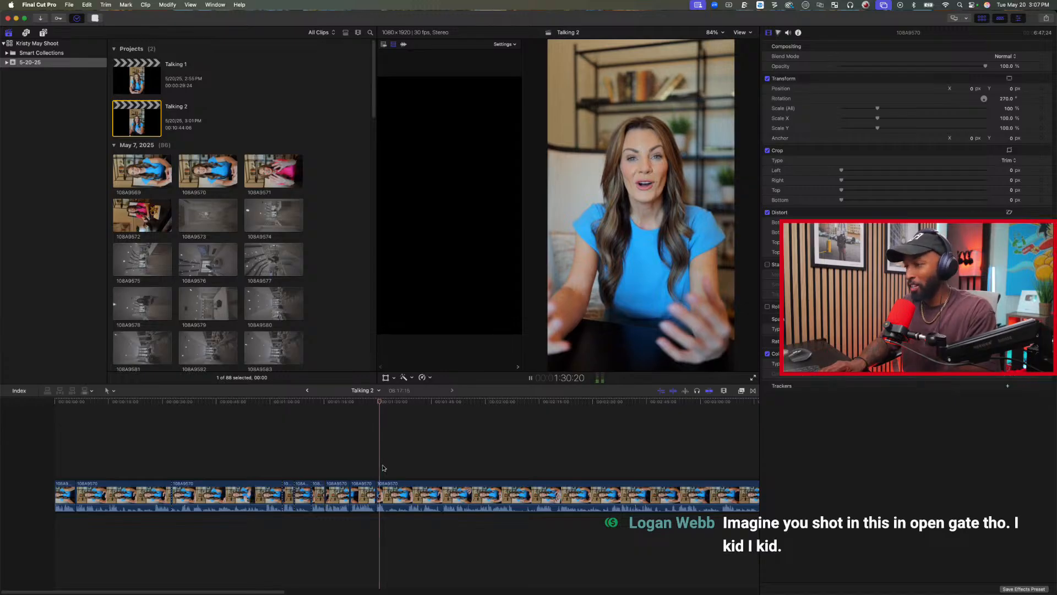
key("space")
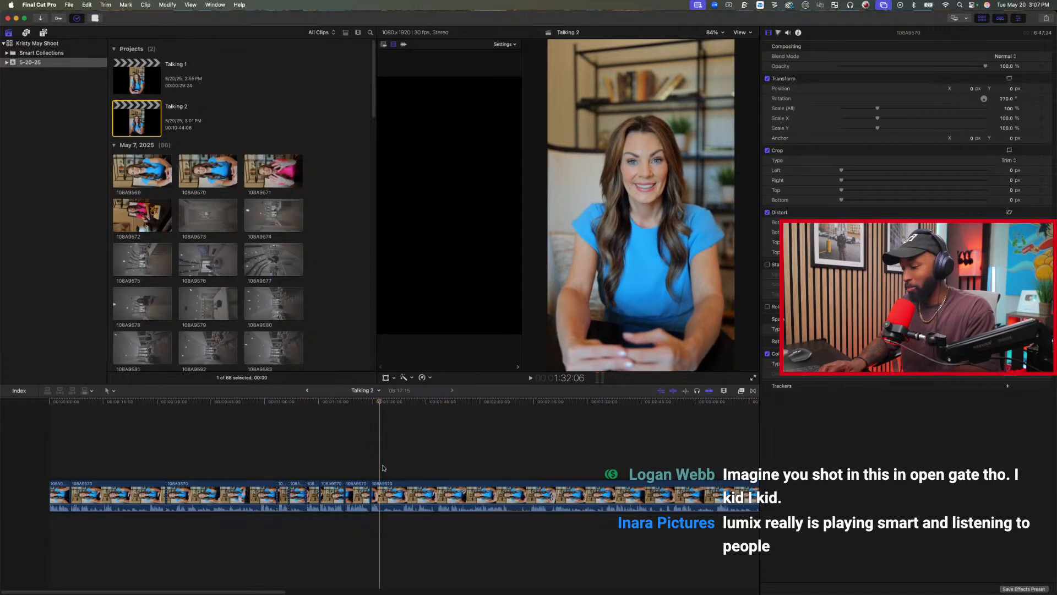
left_click(403, 460)
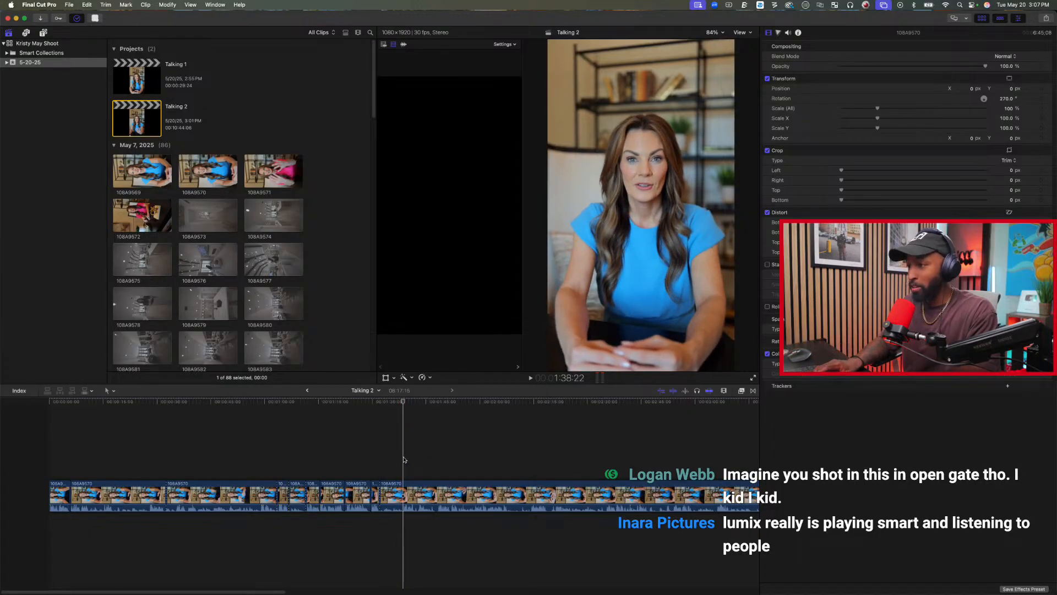
scroll(403, 459, "left", 3)
Play on through the last clip, trimming its start up to 1:42:00 and again up to 1:58:04.
key("space")
scroll(403, 460, "right", 4)
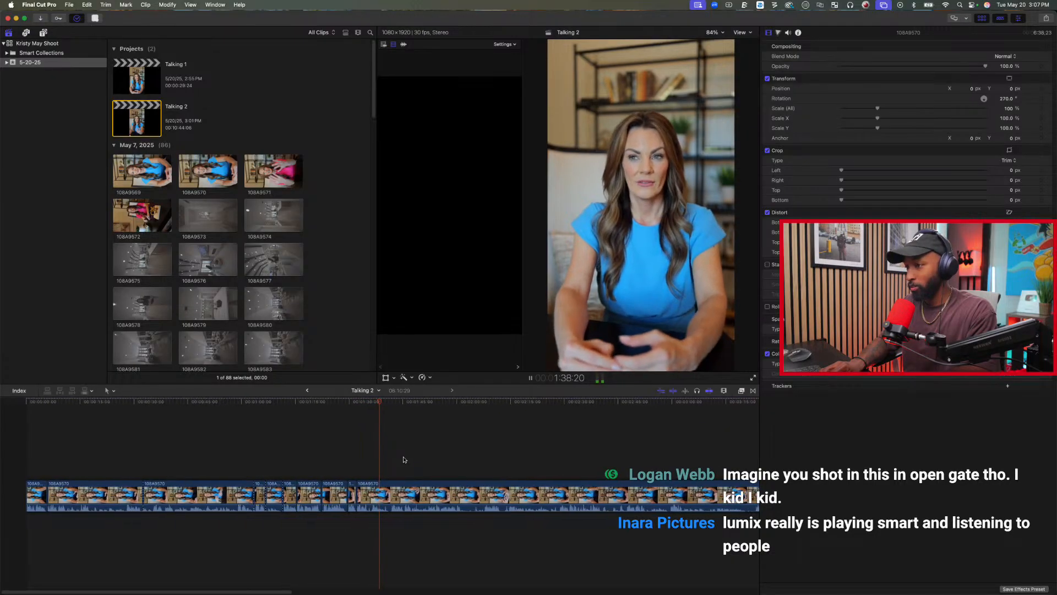
key("space")
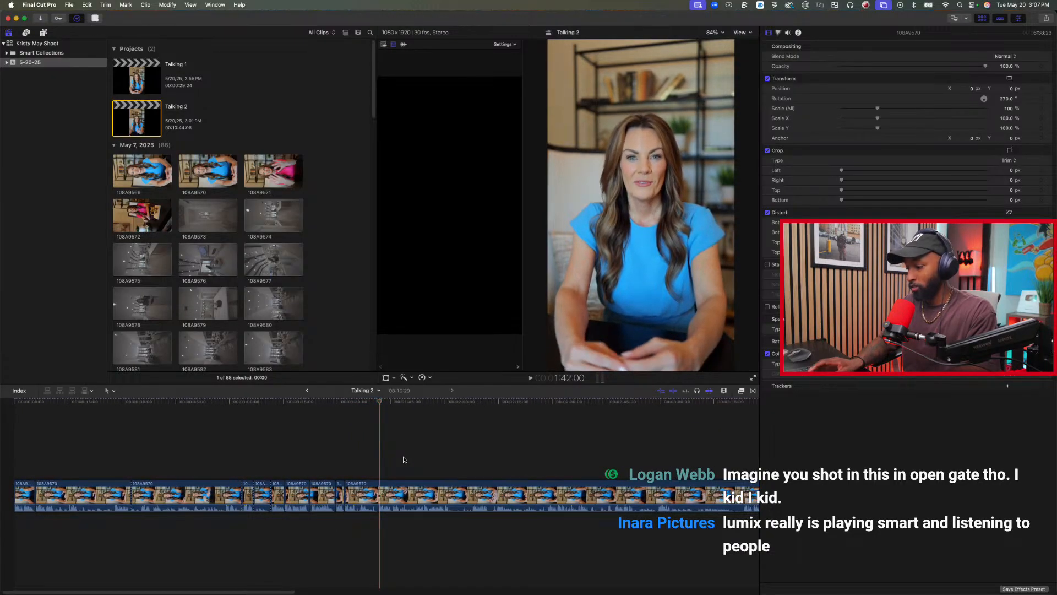
key("alt+[")
key("l")
key("l")
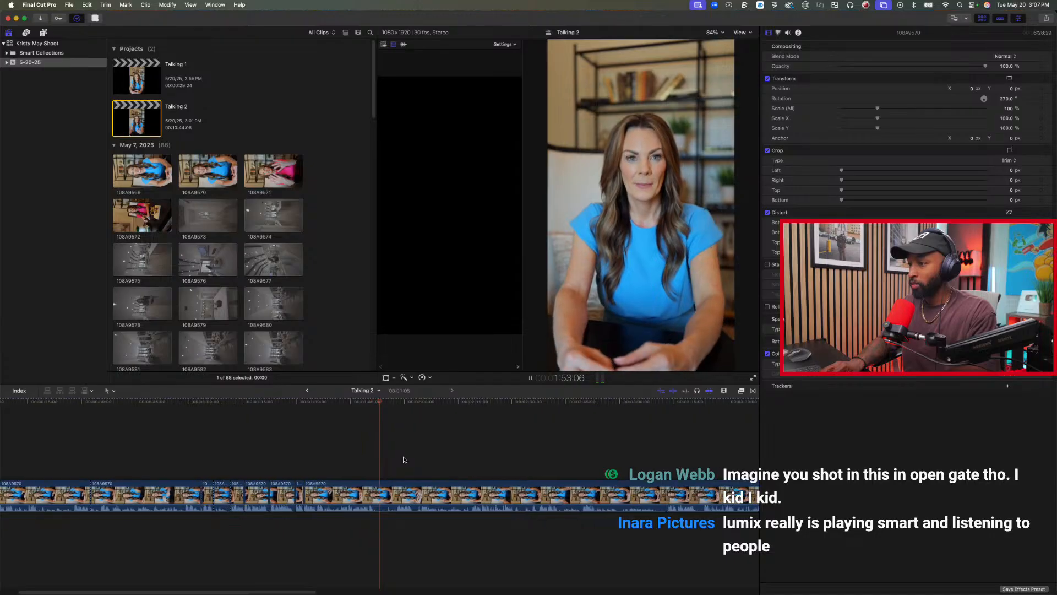
key("space")
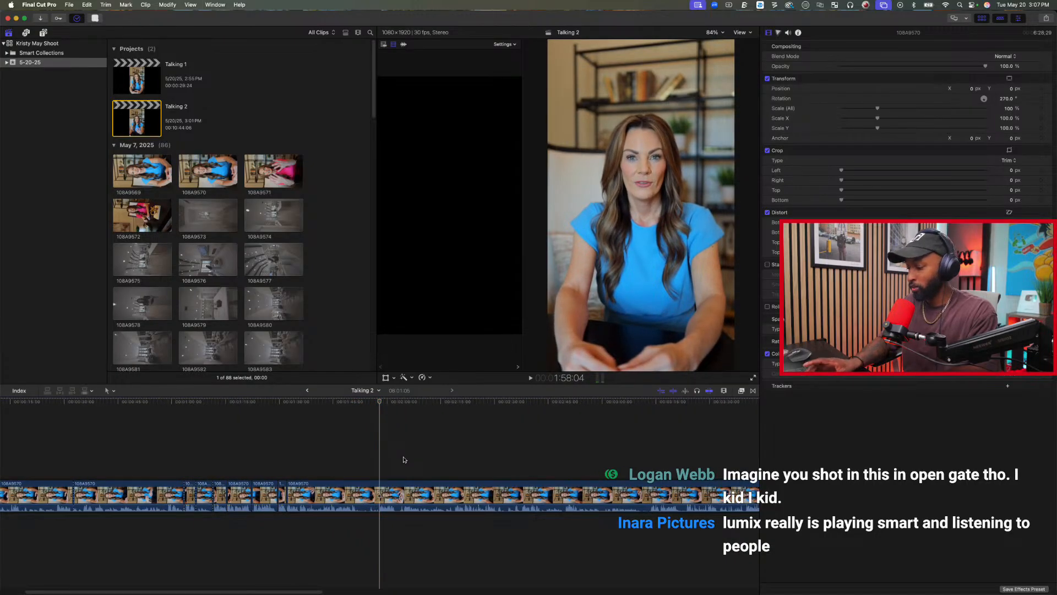
key("Up")
Split the last clip at 1:36:21 and trim the start of the remaining part up to 1:38:29.
key("space")
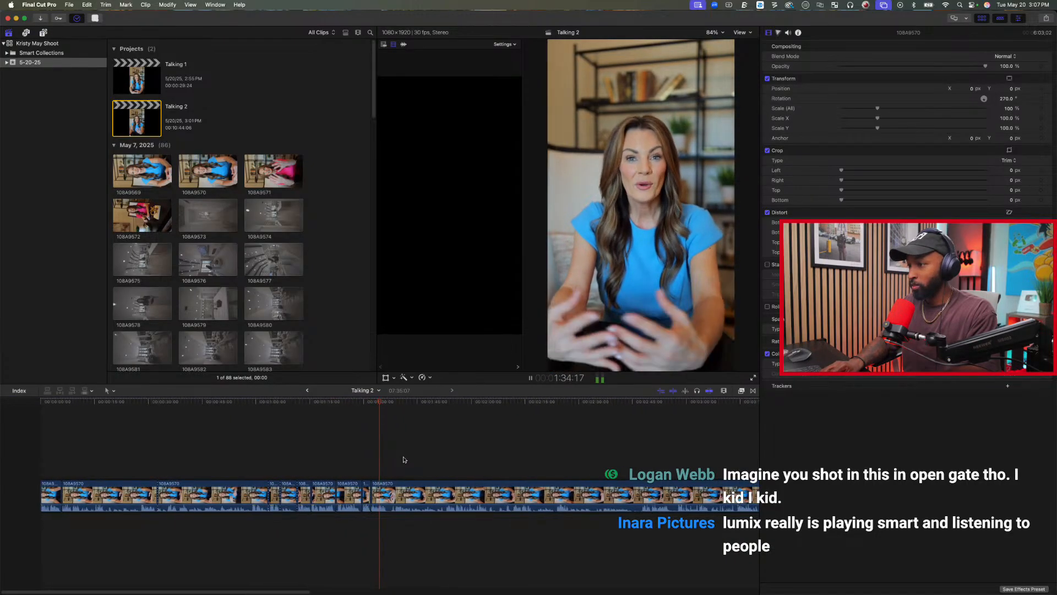
key("space")
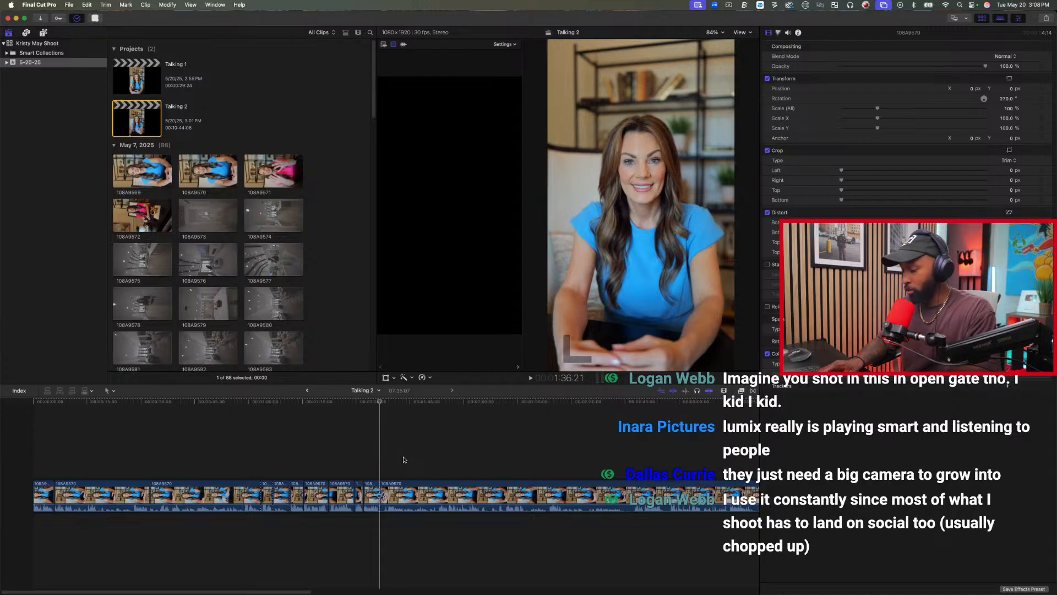
key("space")
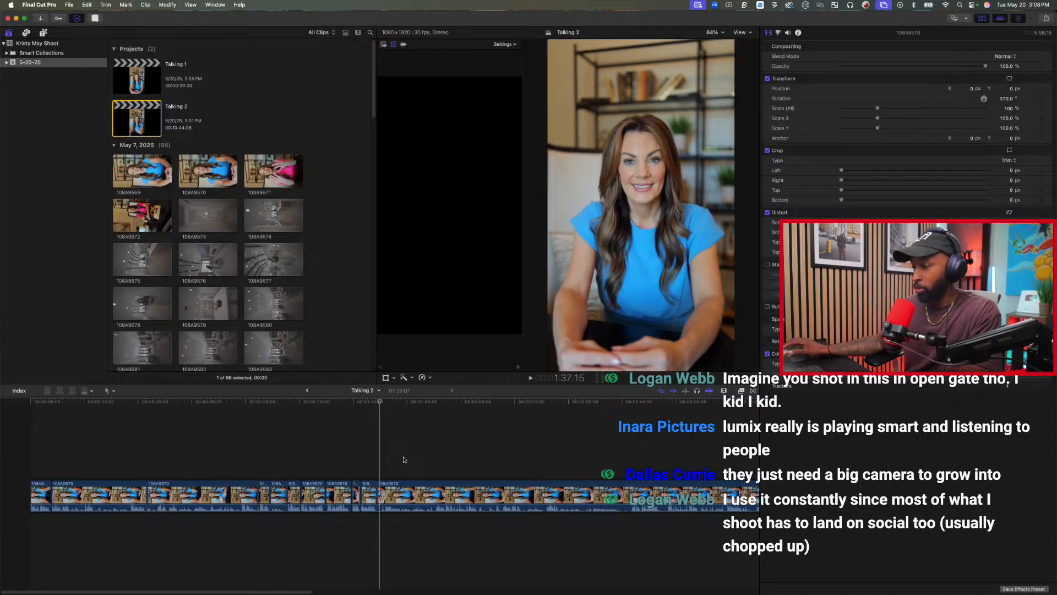
key("space")
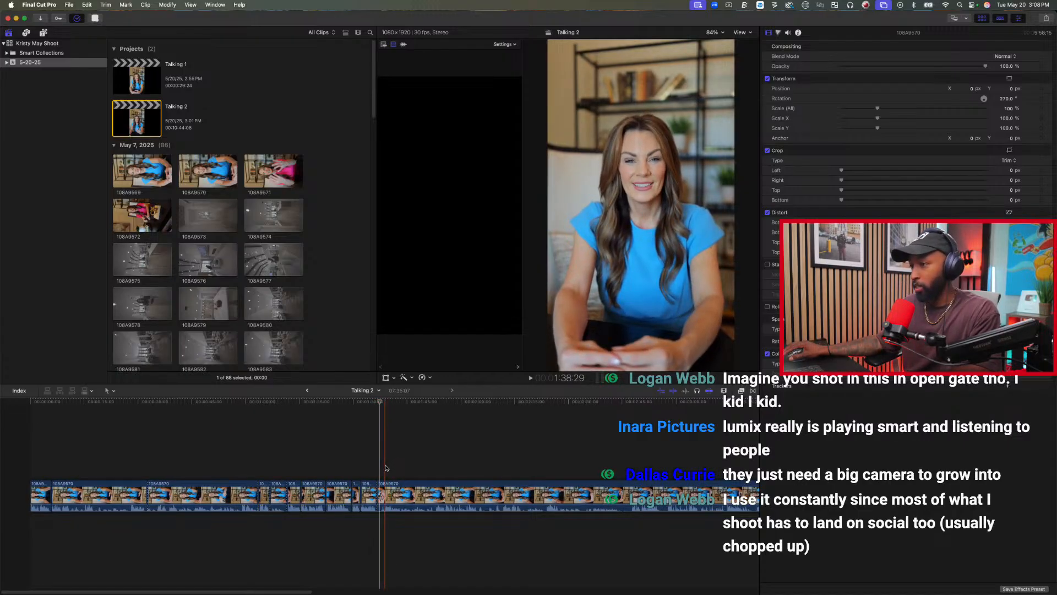
left_click(386, 467)
key("alt+[")
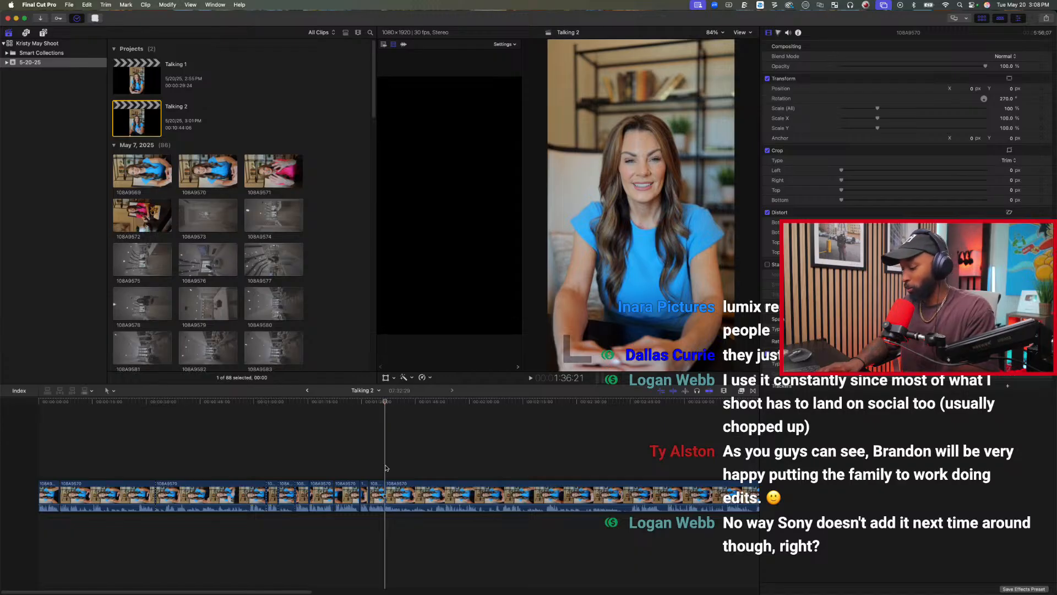
Play on through the last clip and split it at the end of the take at 2:15:01.
key("space")
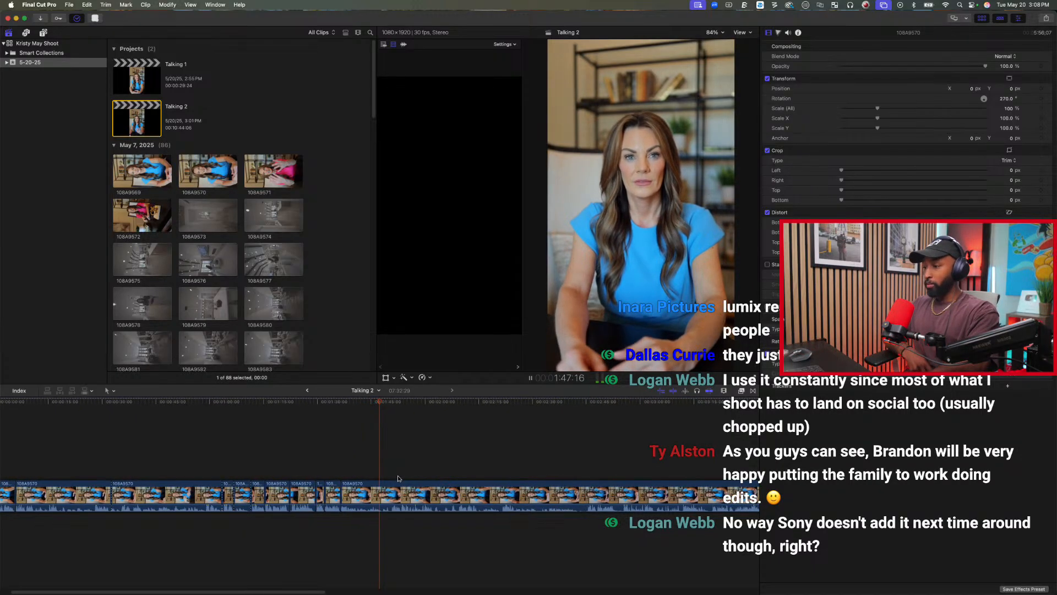
key("space")
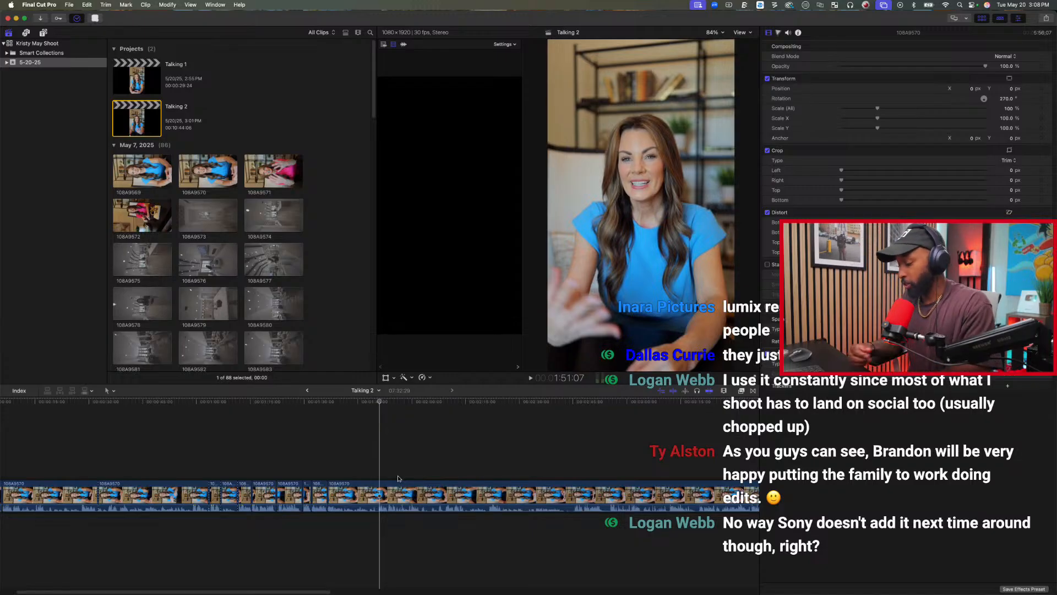
key("space")
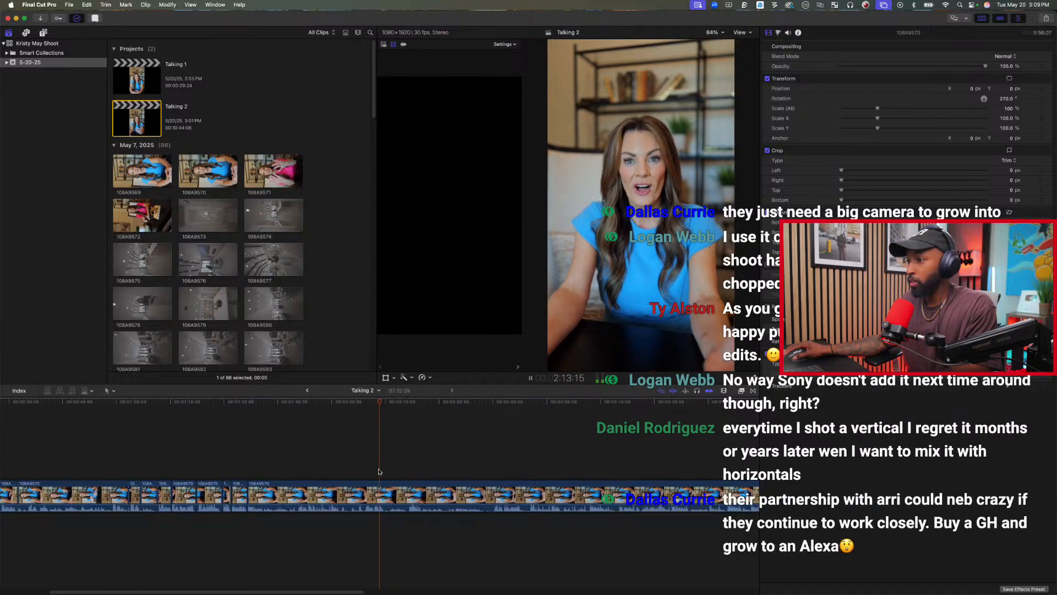
key("space")
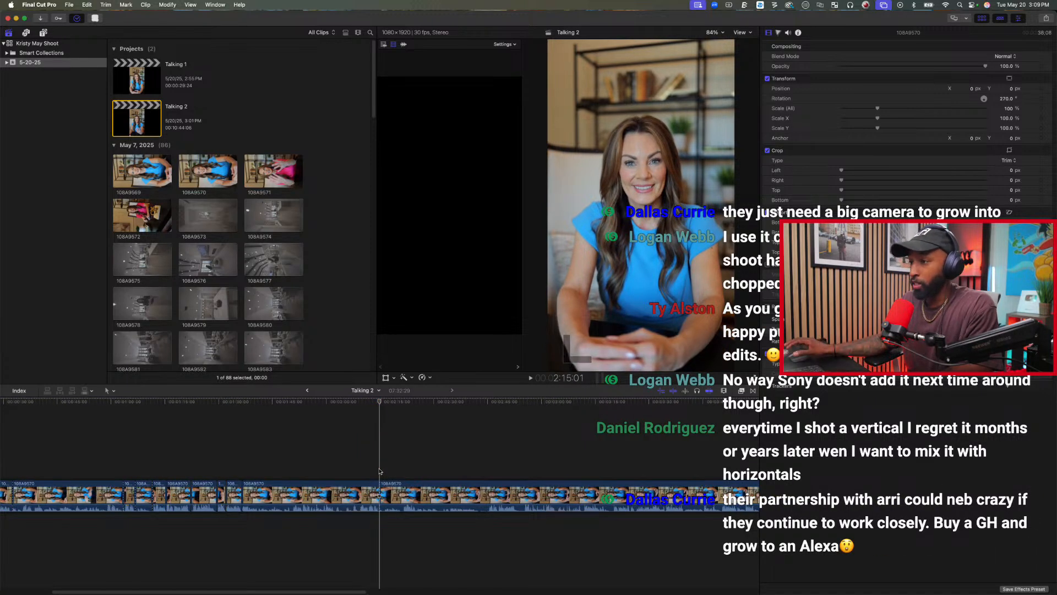
Split the segment before the 2:15:01 cut at about 2:09 and delete its long first part.
key("space")
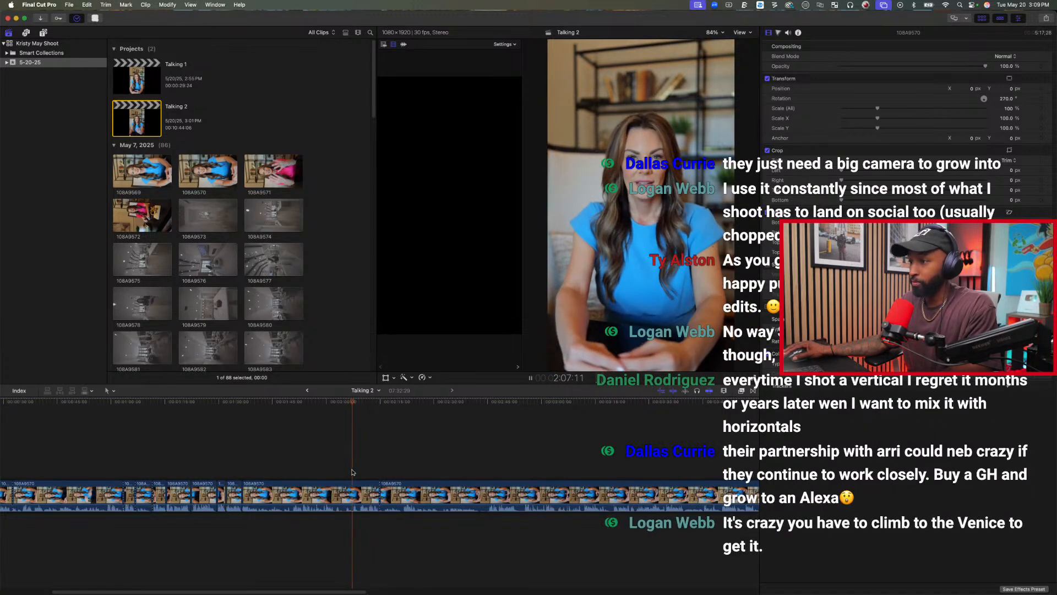
key("space")
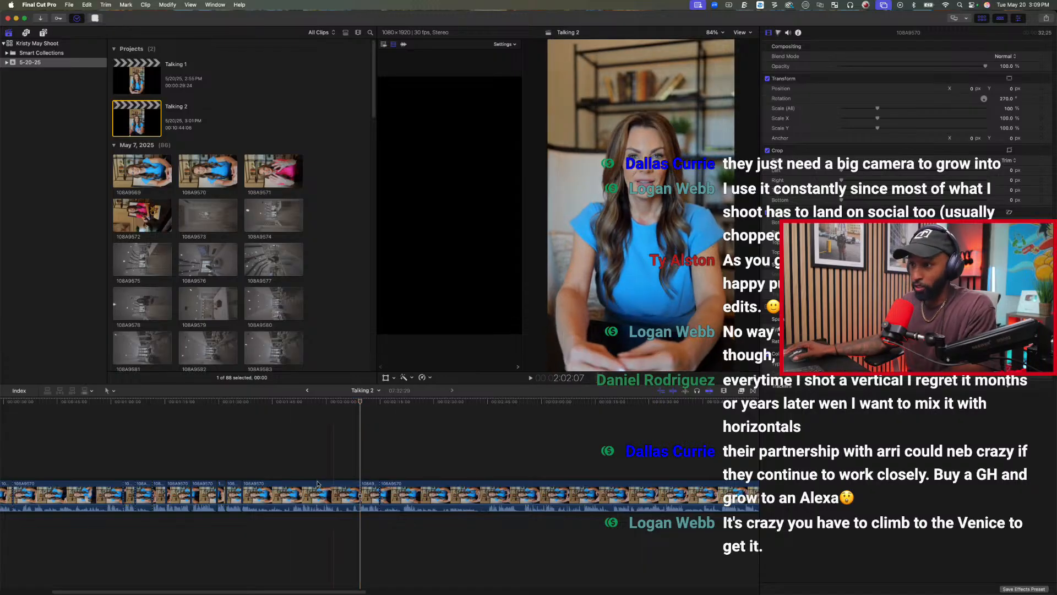
left_click(283, 492)
key("Delete")
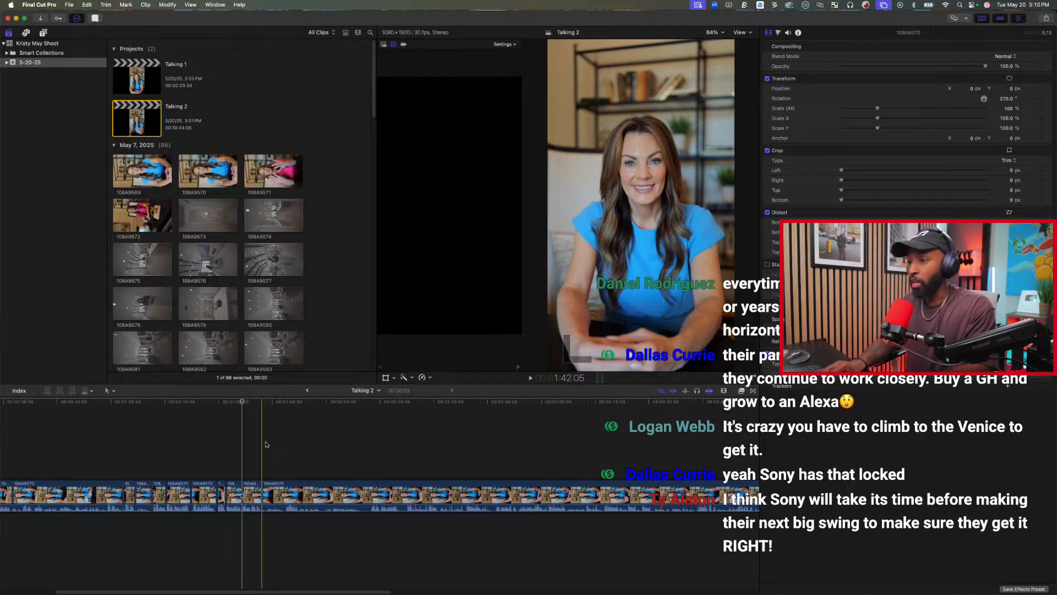
Split the last clip at 1:52:11 and trim the start of the segment before that cut to 1:48:19.
left_click(285, 464)
key("space")
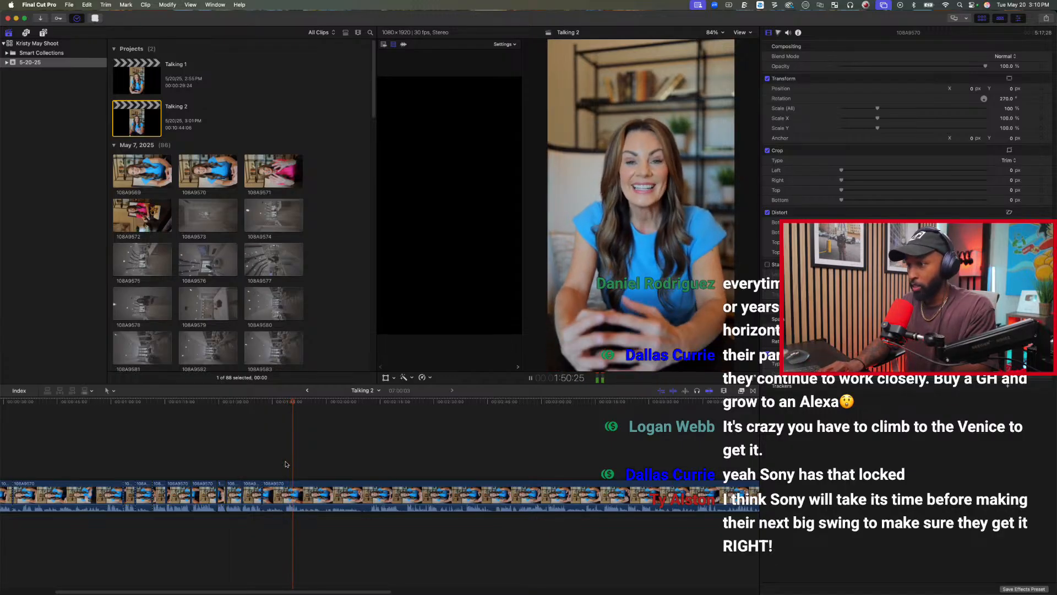
key("space")
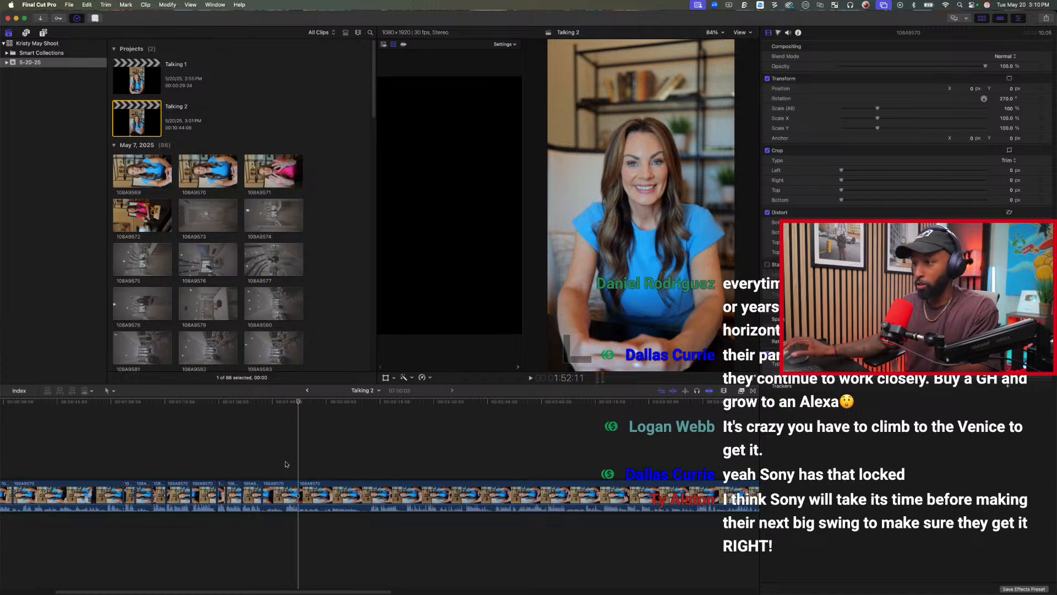
left_click(285, 464)
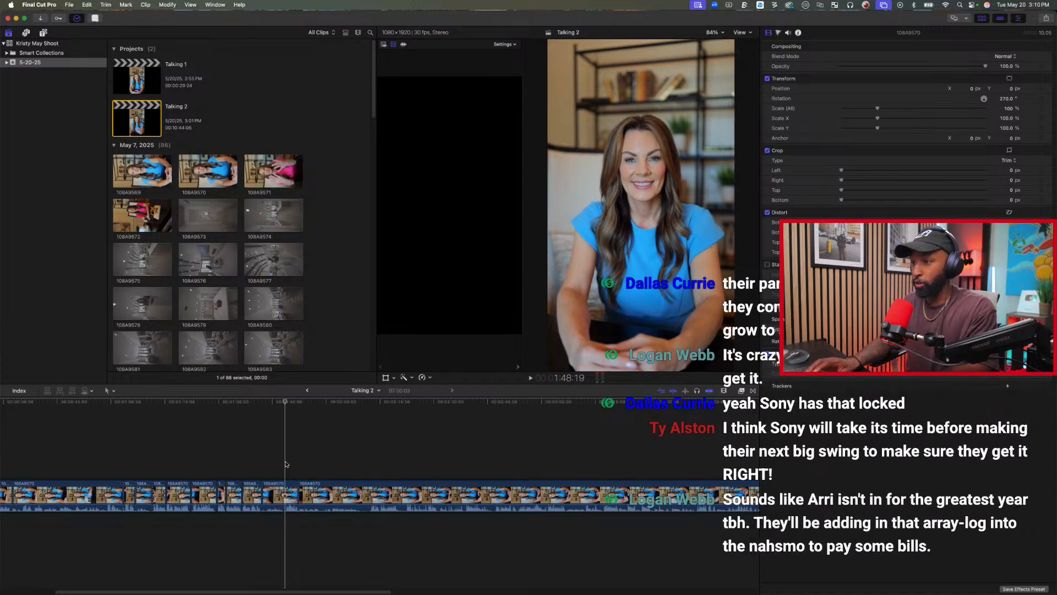
key("alt+bracketleft")
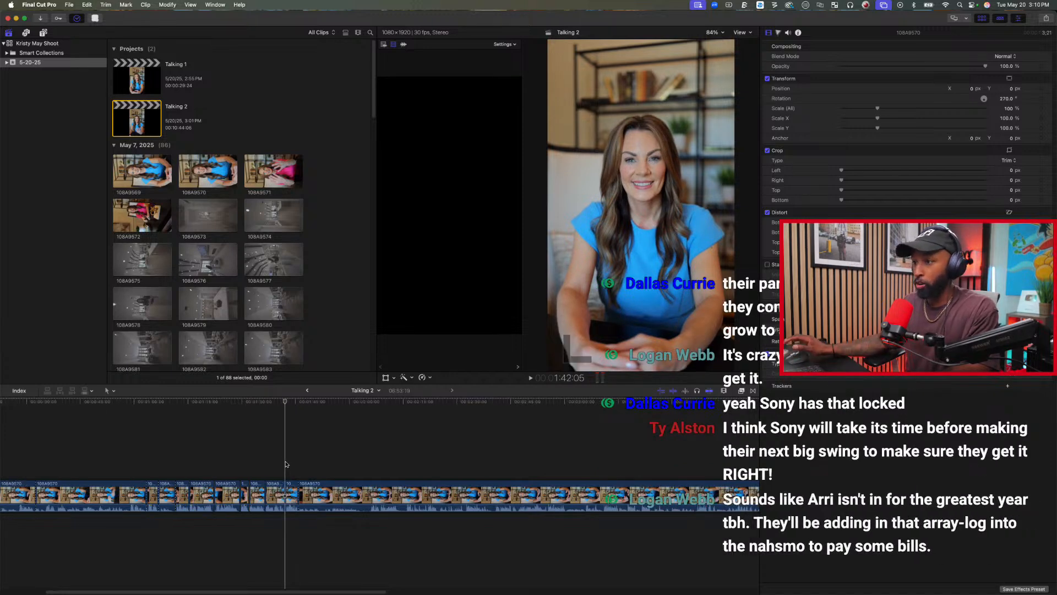
Trim away the last clip's start up to 2:05:27 and play through the following take to about 1:59:22.
left_click(370, 448)
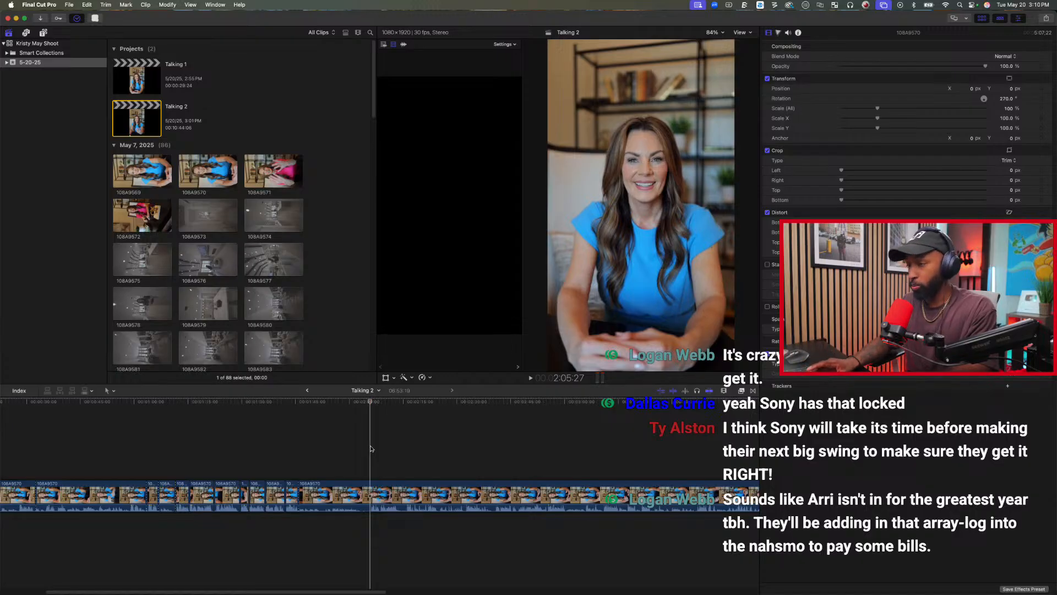
key("alt+bracketleft")
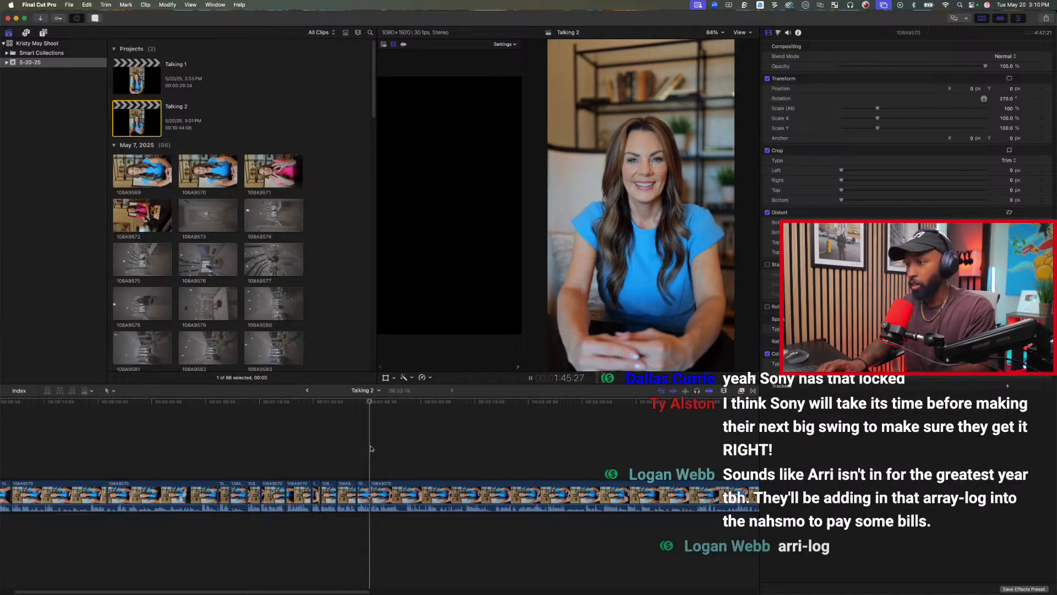
key("space")
key("space")
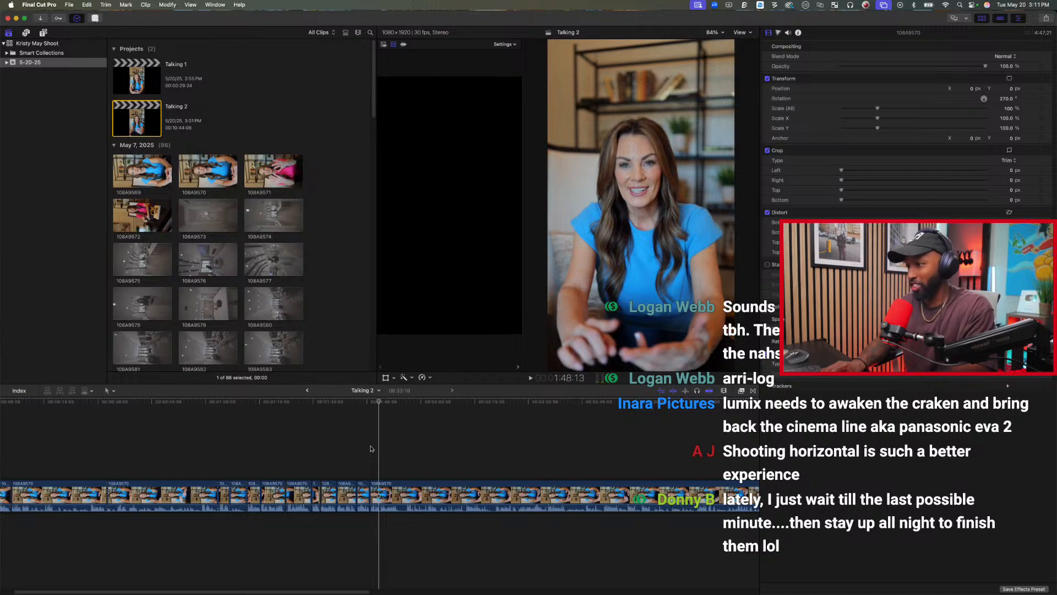
key("space")
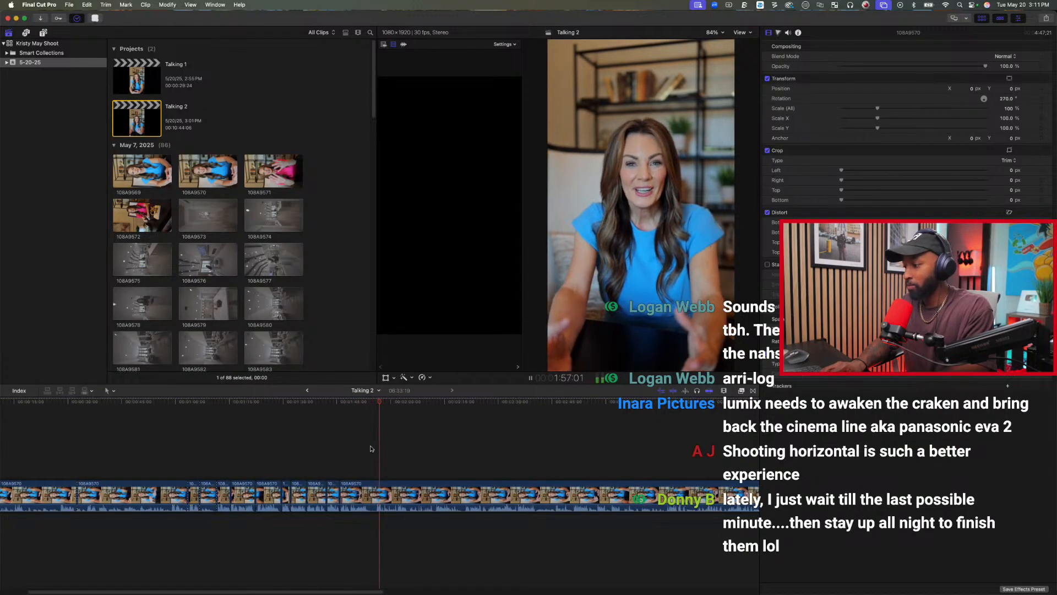
key("space")
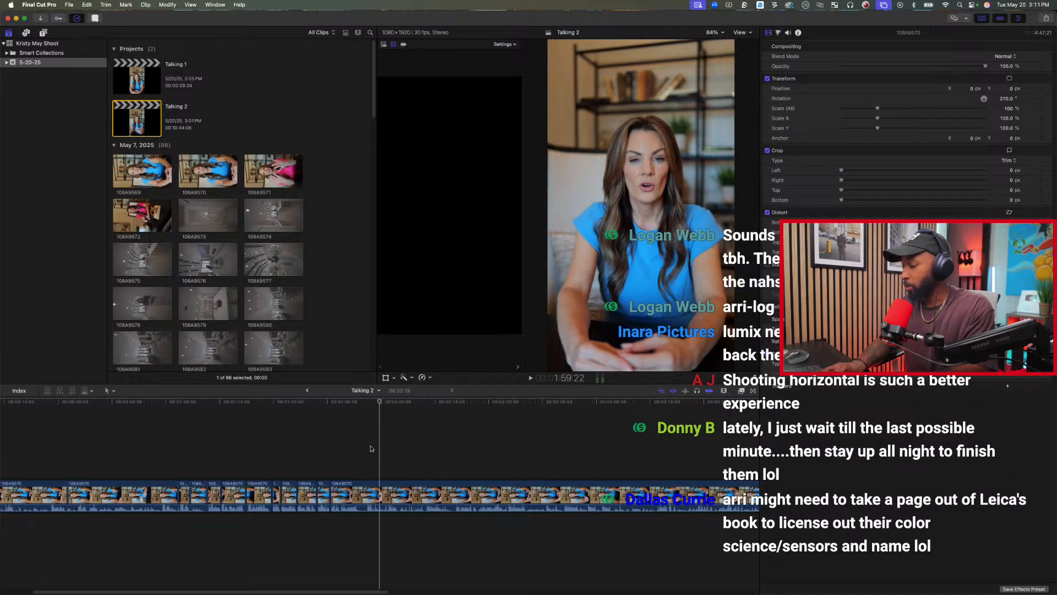
Play on through the last clip to about 2:13 and trim away its start up to 2:12:22.
key("space")
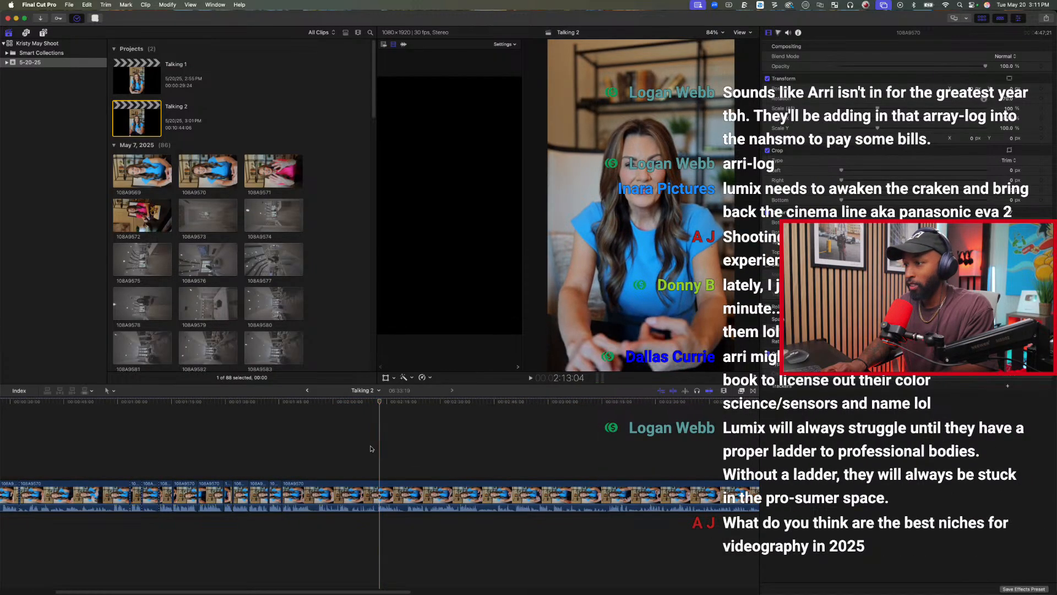
key("space")
left_click(370, 448)
key("space")
key("space")
left_click(370, 448)
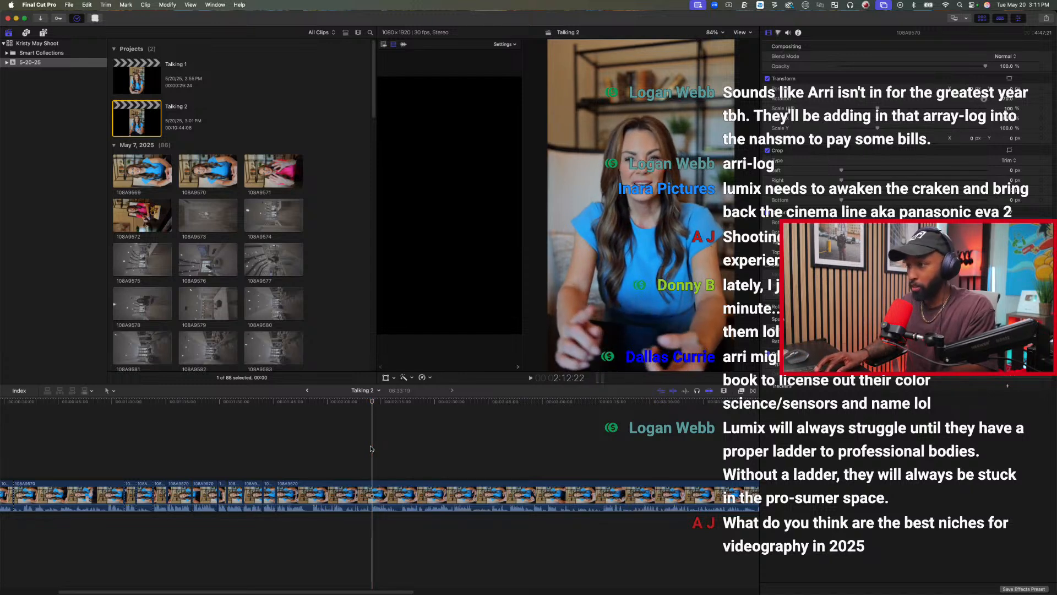
key("alt+bracketleft")
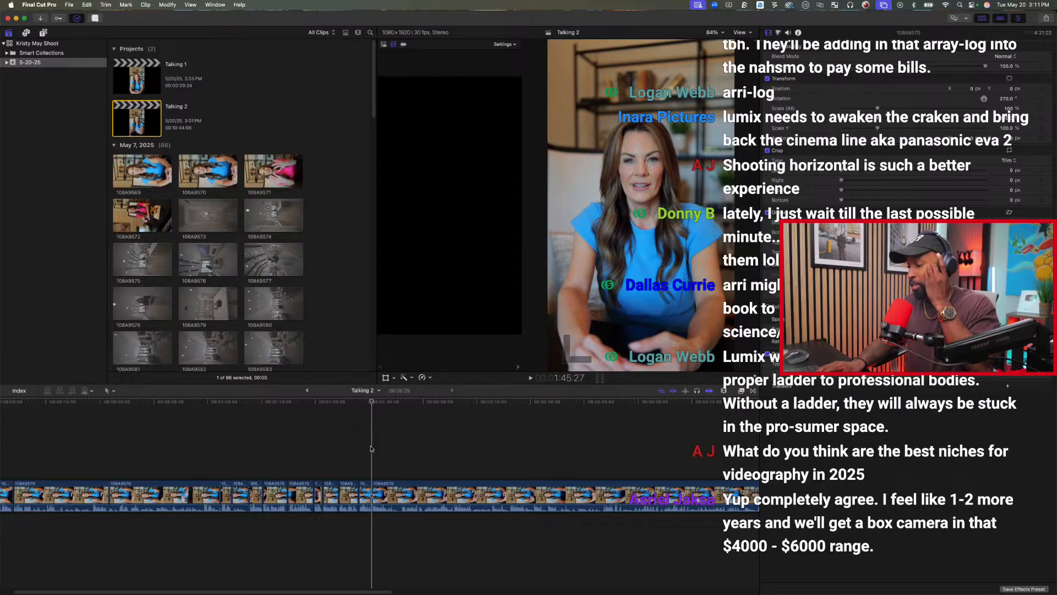
Review the last clip from 1:45:27, trimming its start to about 1:54 and, after further playback, again to 2:16:10.
key("space")
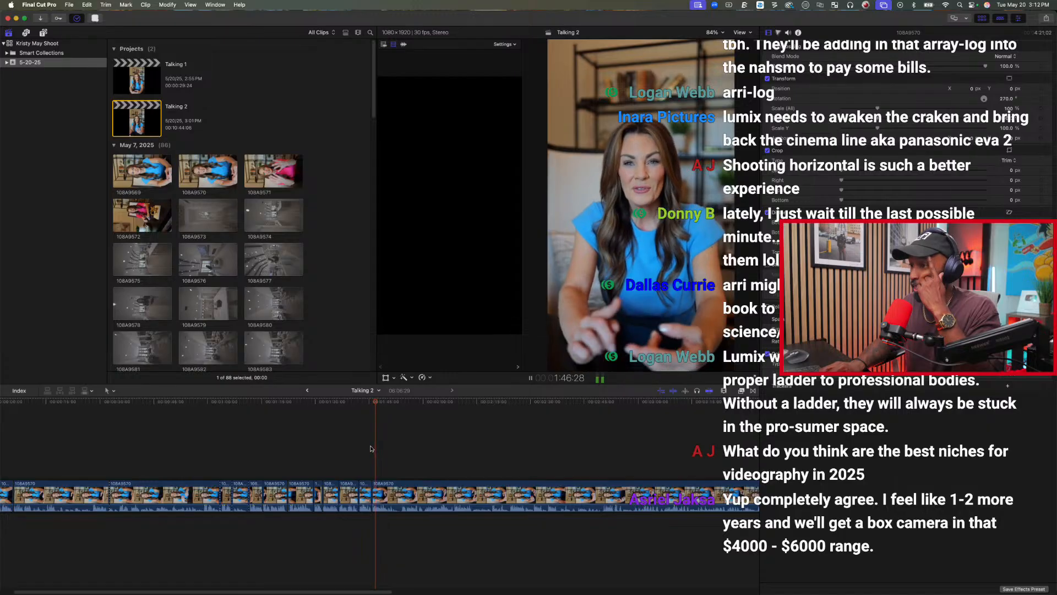
key("space")
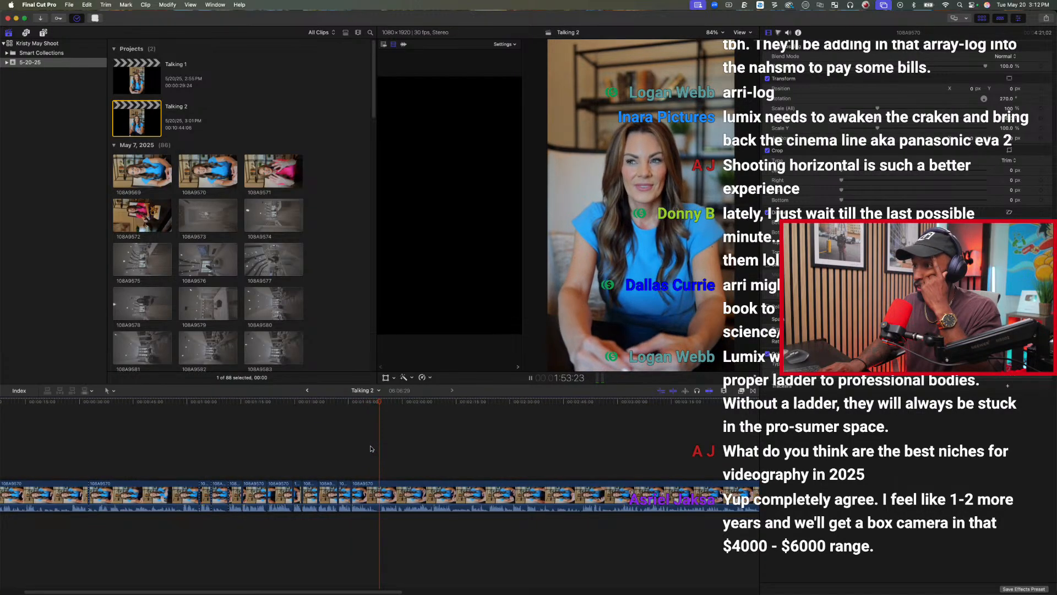
key("alt+[")
key("space")
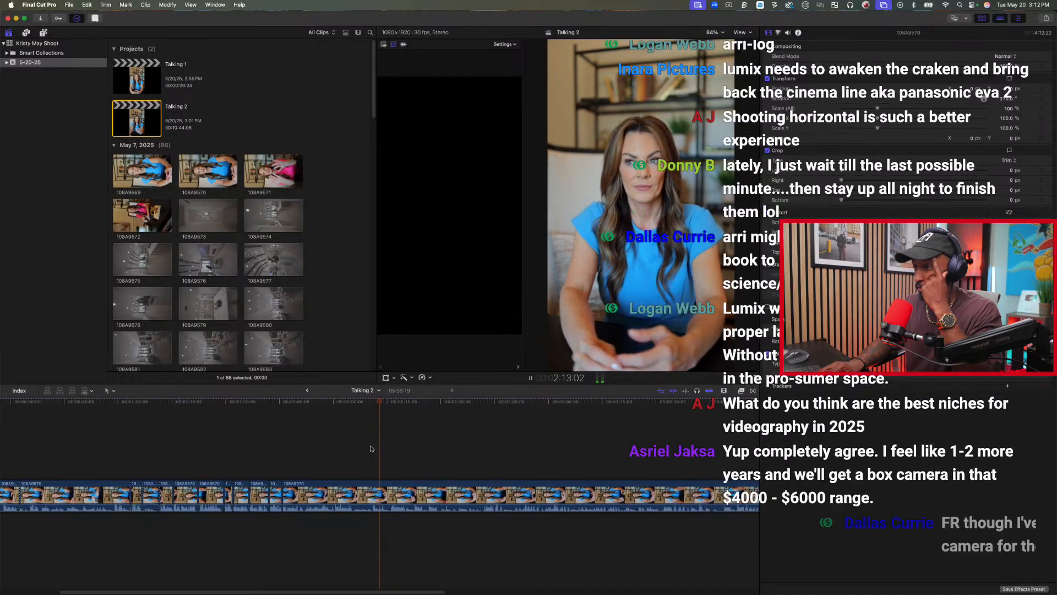
key("space")
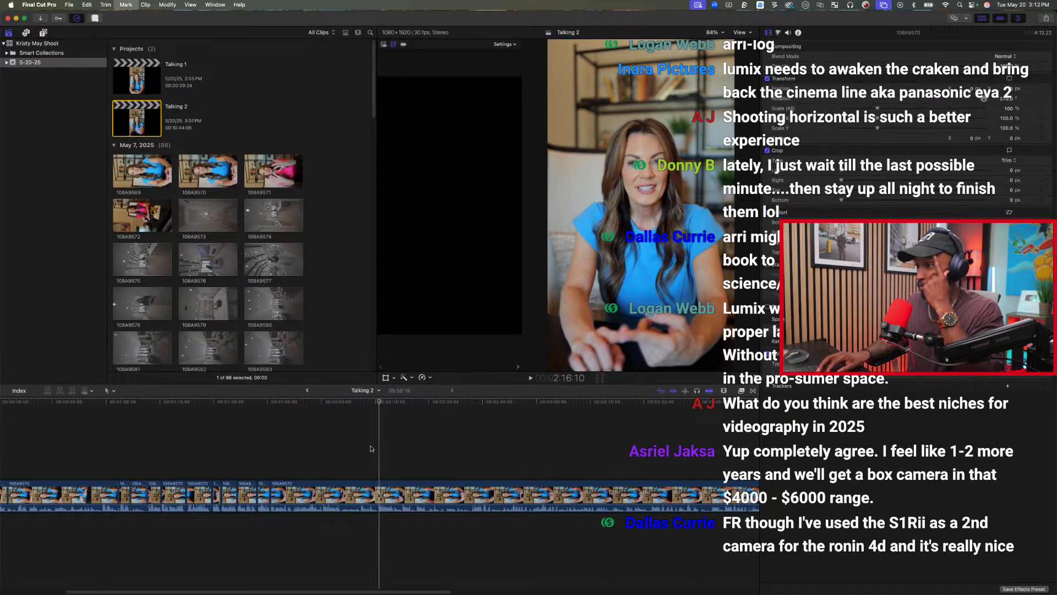
key("Up")
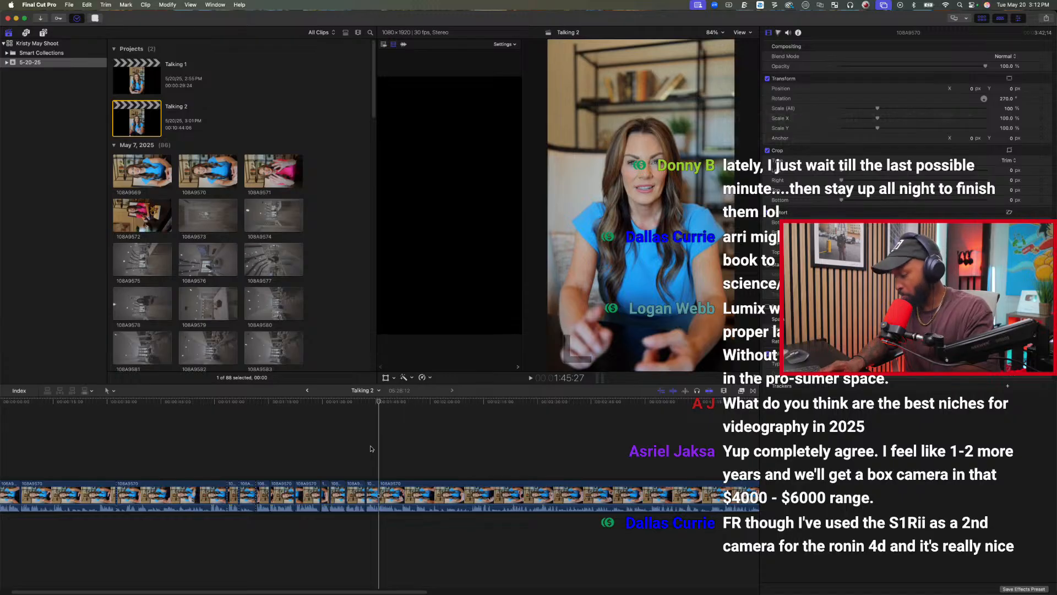
Play the take that starts at 1:45:27 and split the last clip at its end at 1:50:04.
key("space")
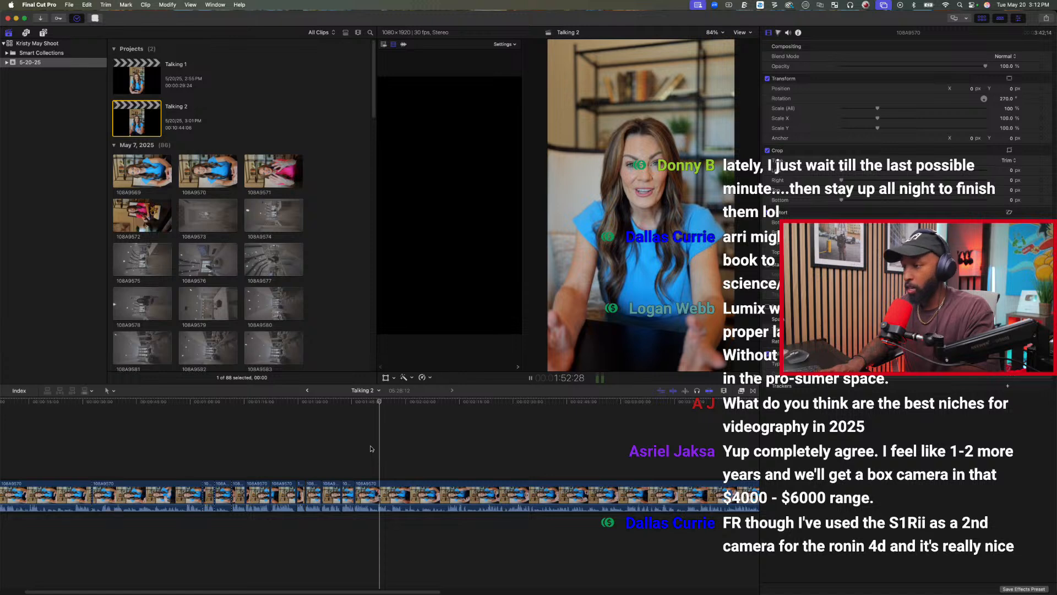
key("space")
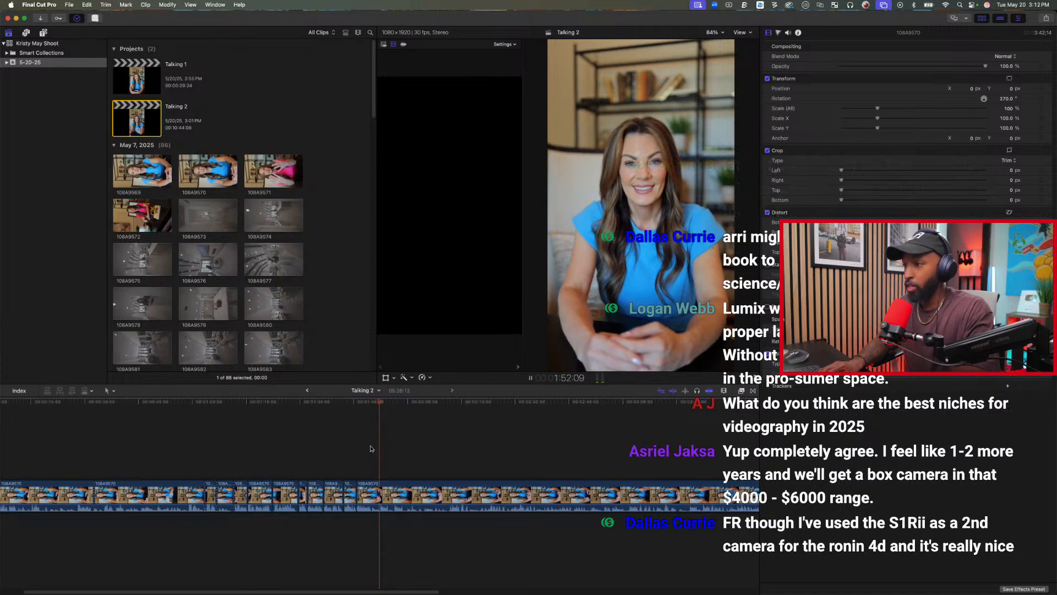
key("space")
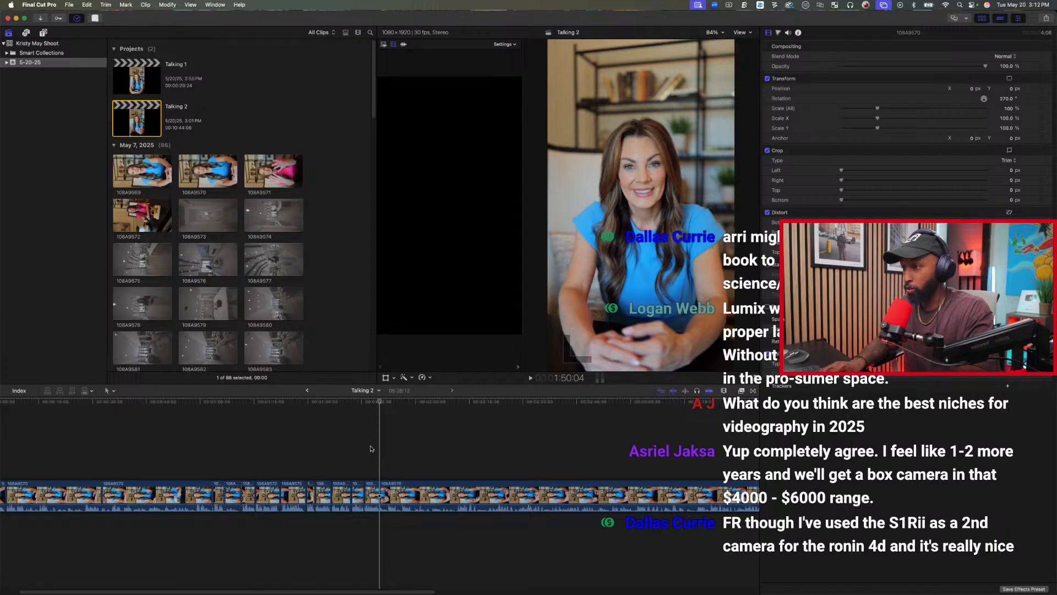
Play on past 1:58 in the last clip, return to 1:52:10 and trim away the clip's start up to that point.
key("space")
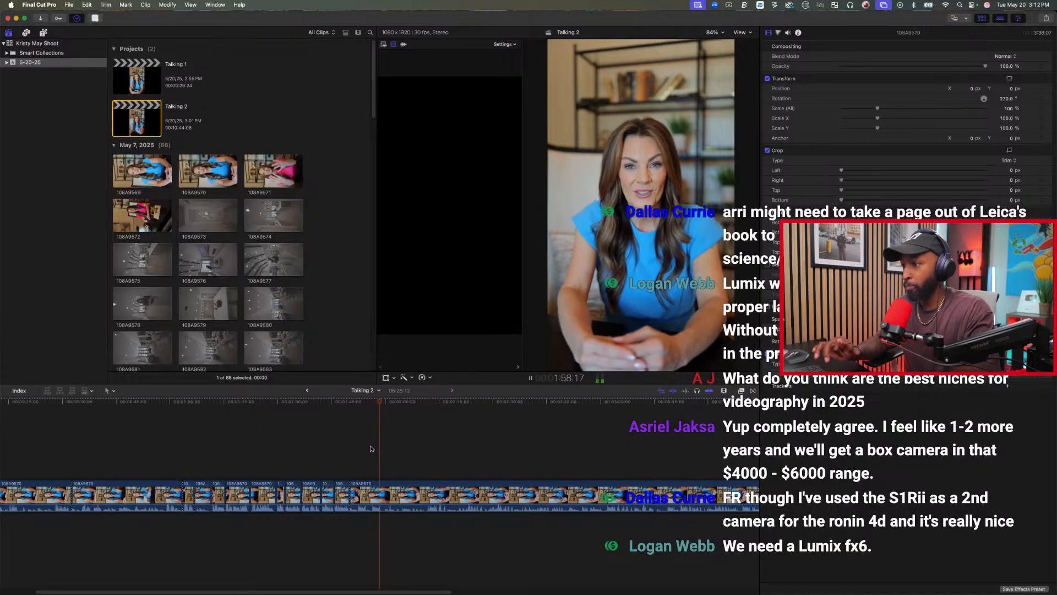
key("space")
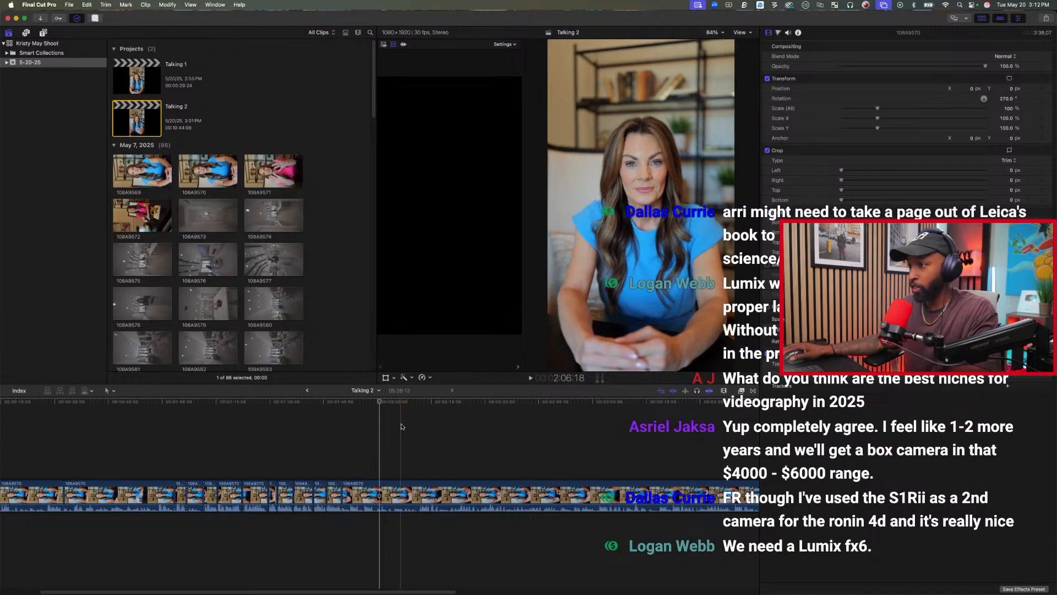
left_click(420, 428)
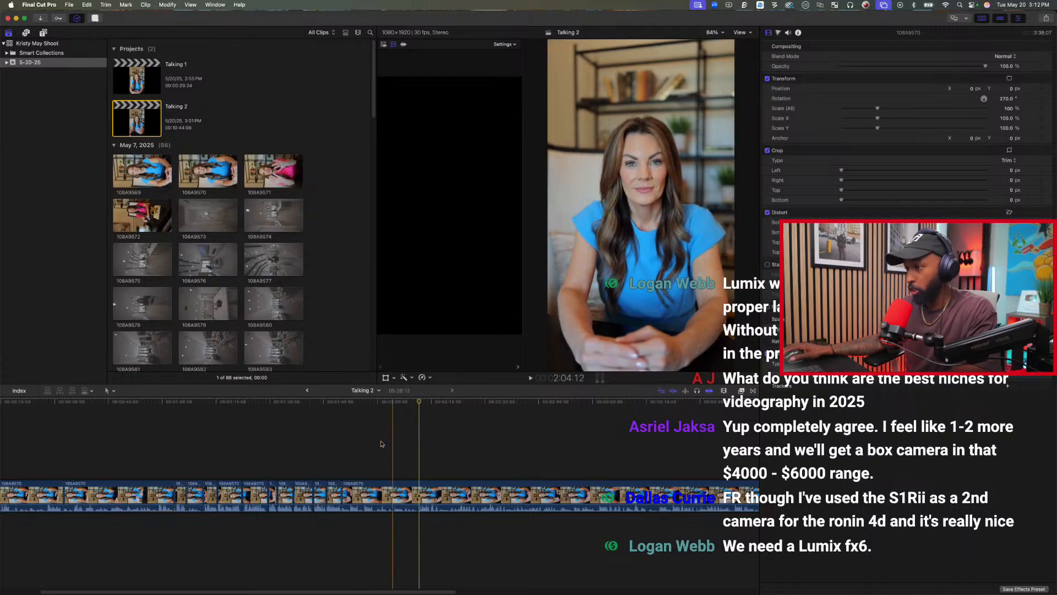
left_click(350, 453)
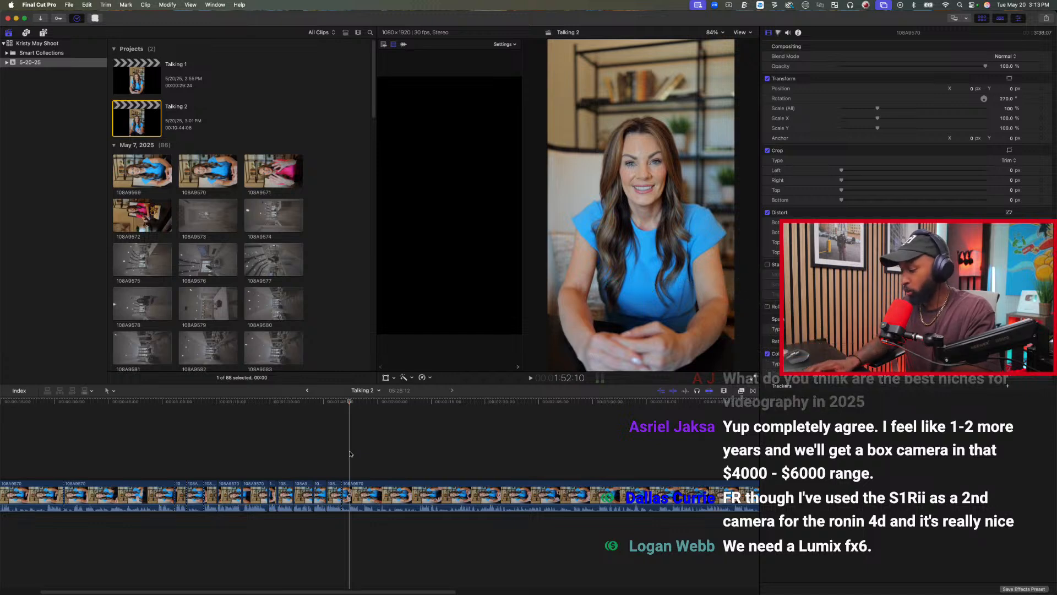
key("alt+bracketleft")
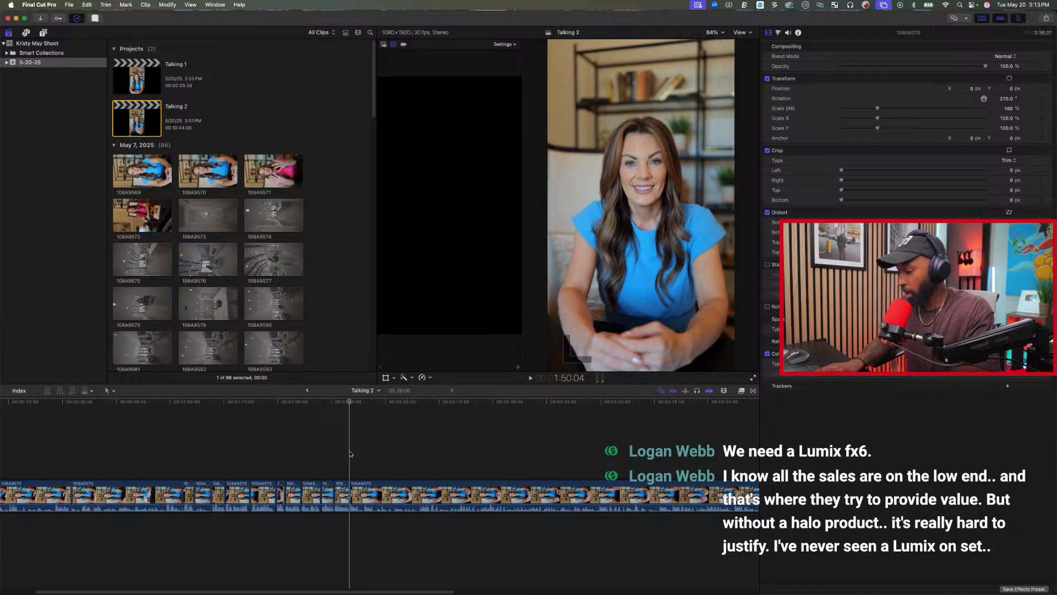
Trim the last clip's start up to about 1:54, play the following take and split the clip at 1:52:26.
key("space")
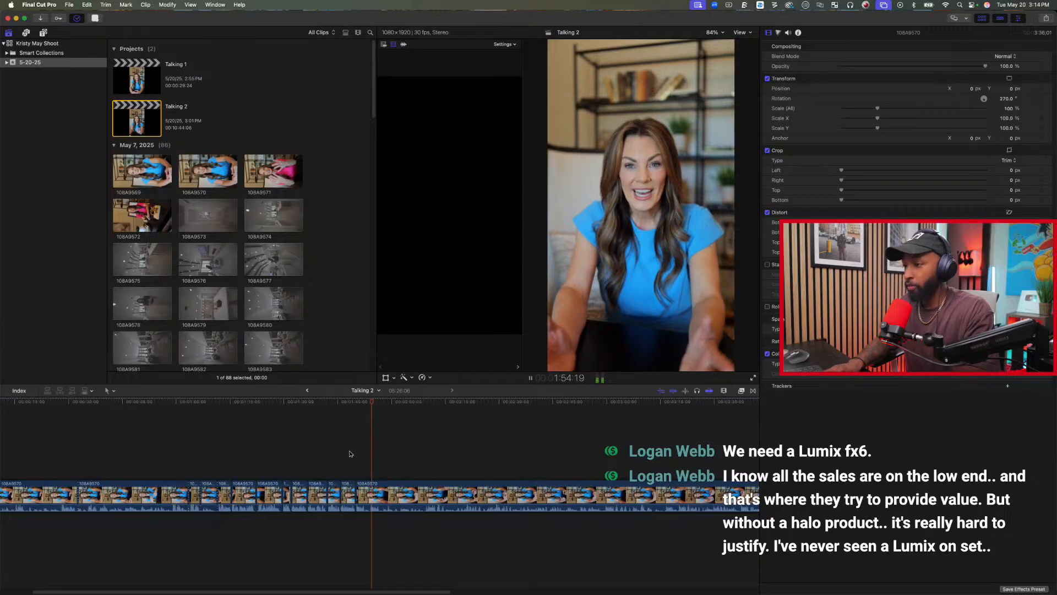
key("alt+[")
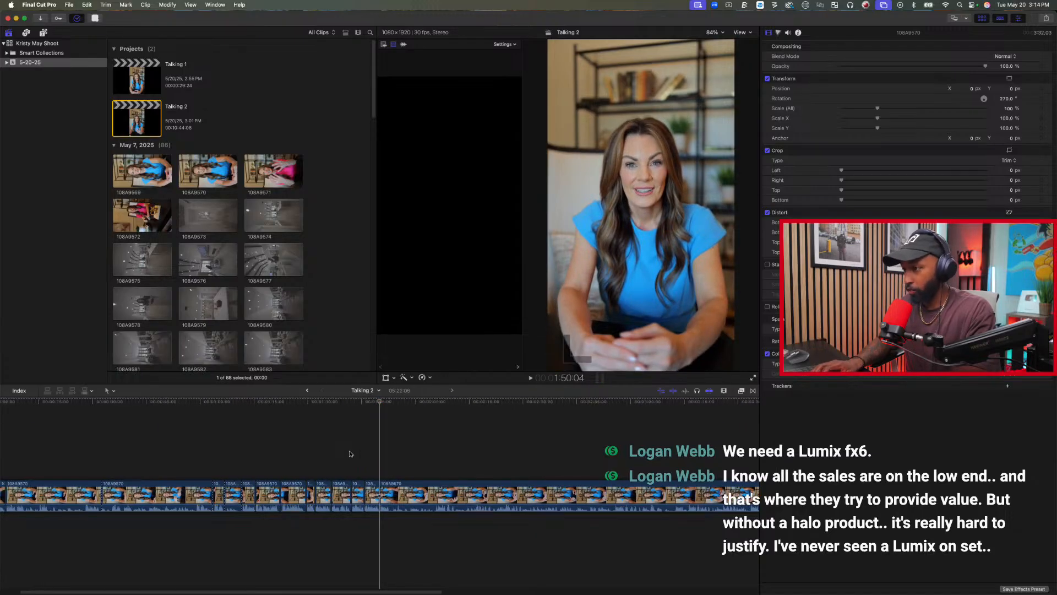
key("space")
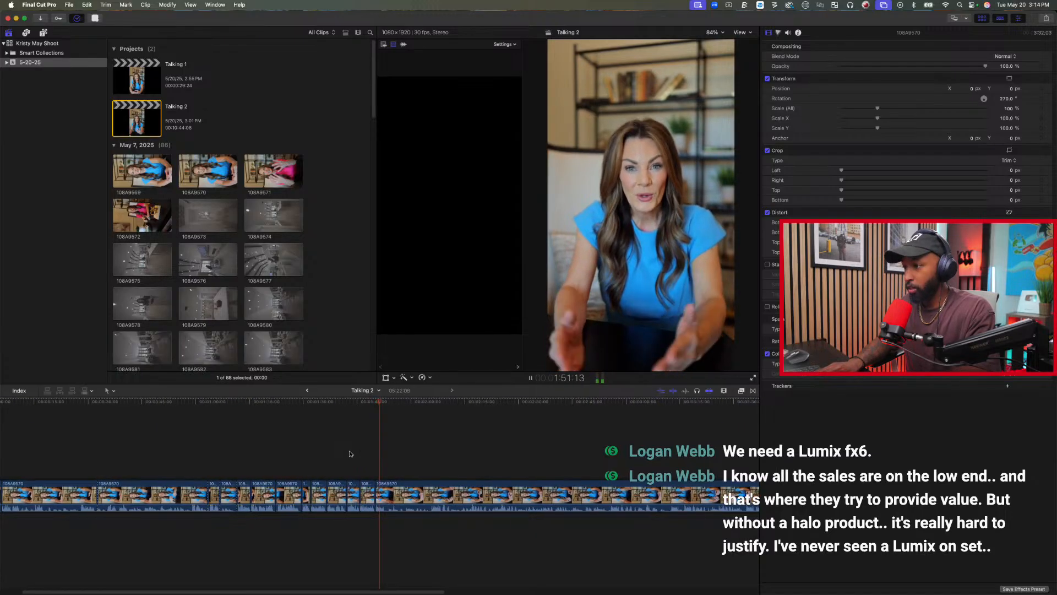
key("space")
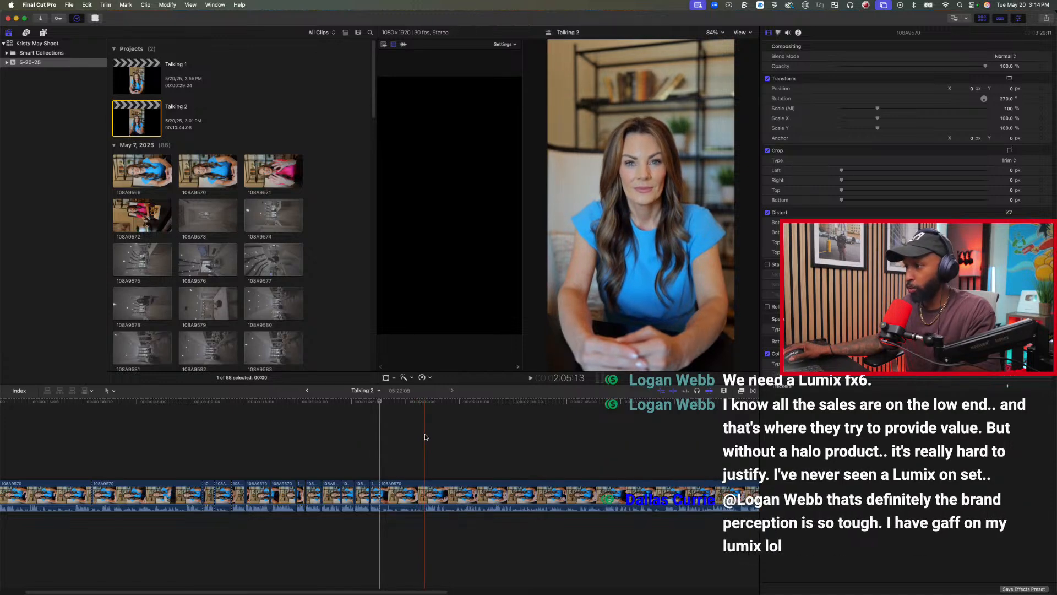
Trim the last clip's start up to 2:05:13, play on through it and trim away everything before the take beyond 4:07:16.
key("space")
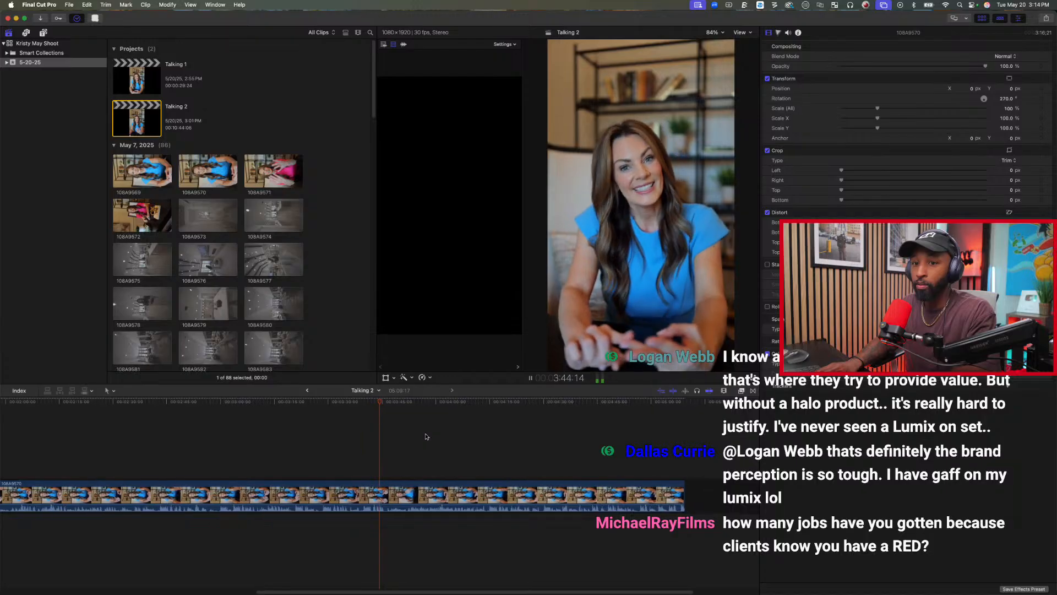
key("space")
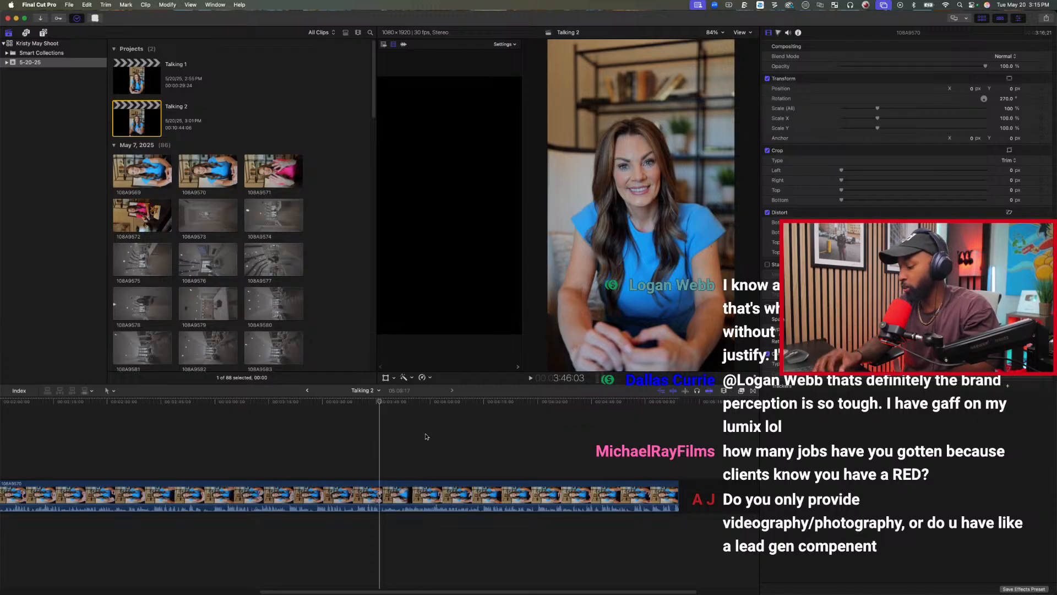
key("space")
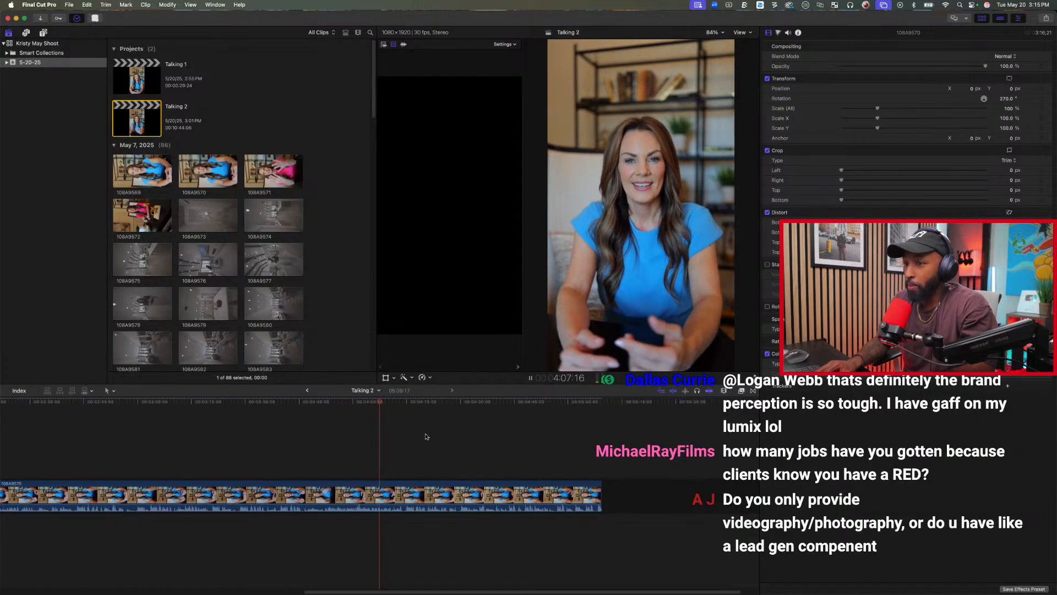
key("space")
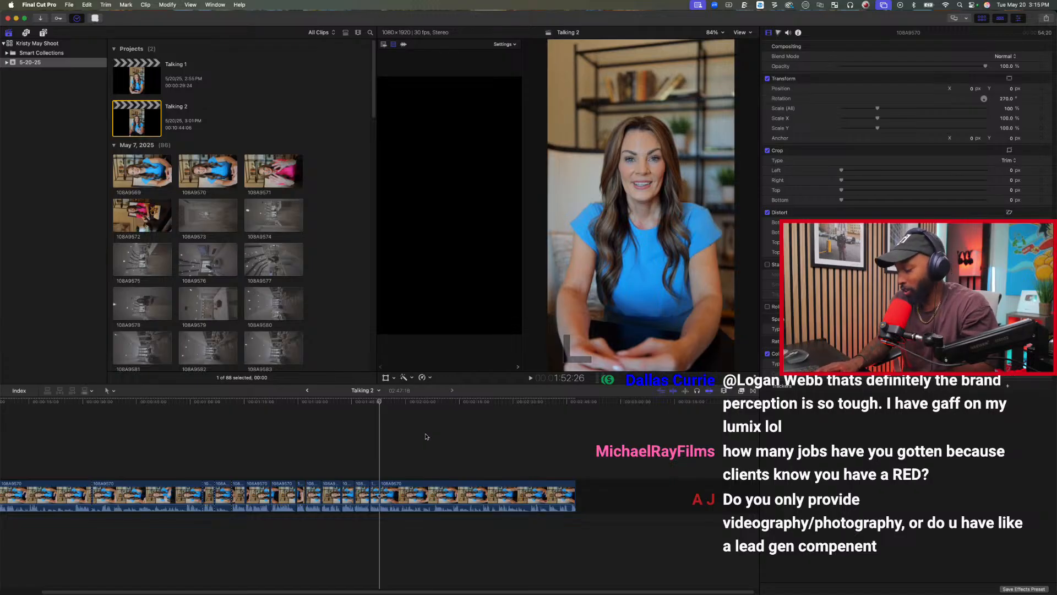
Play the take that starts at 1:52:26 and split the last clip at its end at 1:59:00.
key("space")
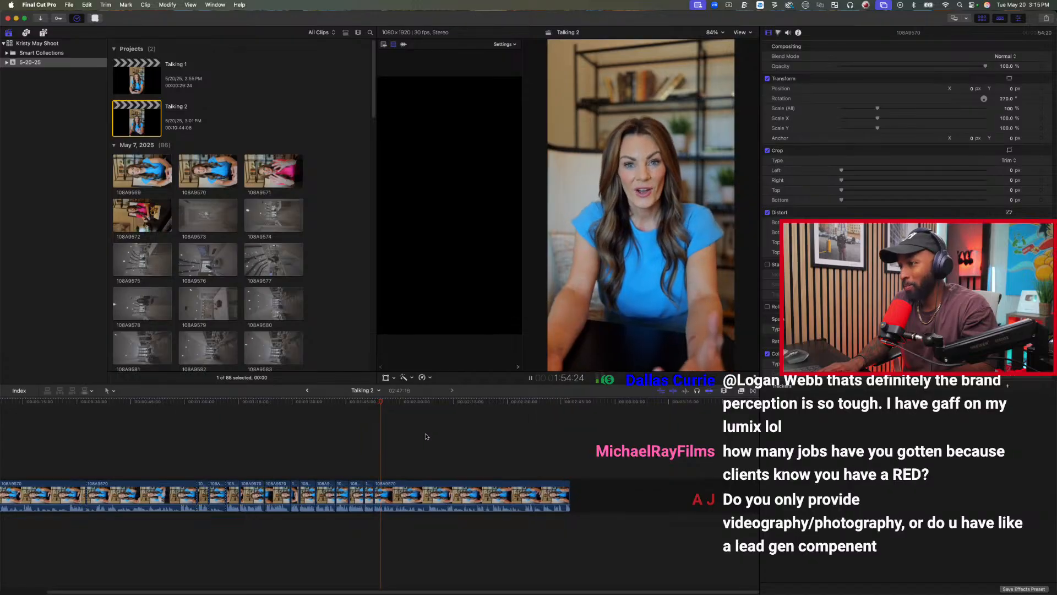
key("space")
key("space")
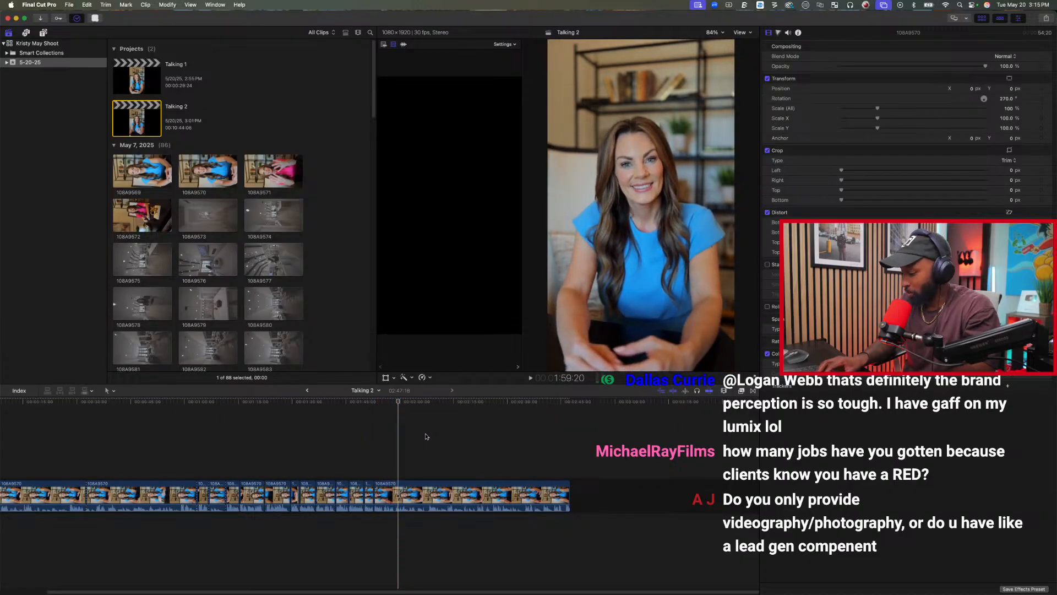
key("space")
key("super+b")
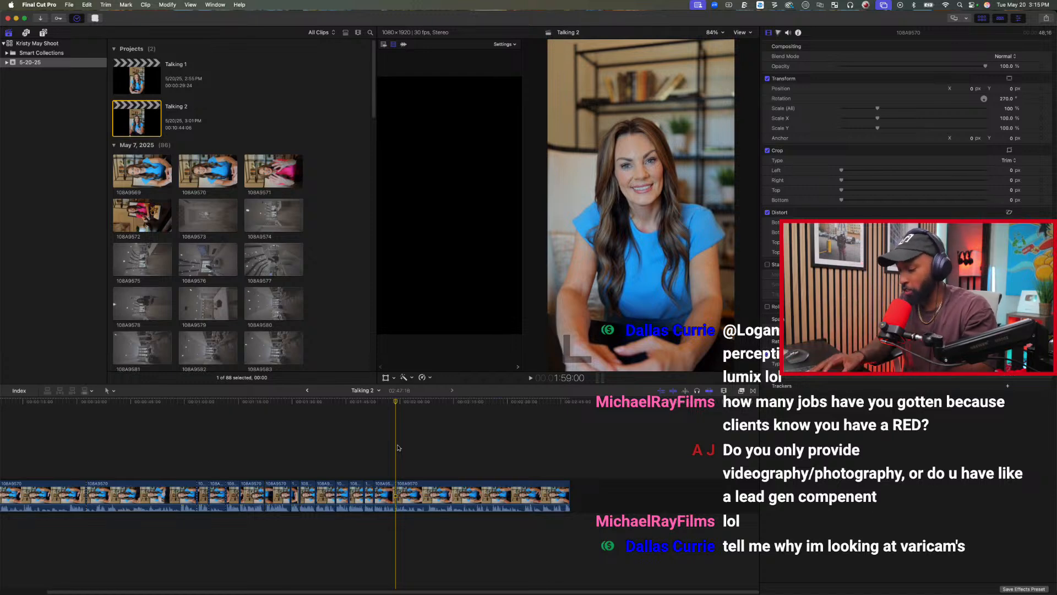
Play the last clip from 1:59:00 and trim away its start up to 2:25:27.
key("space")
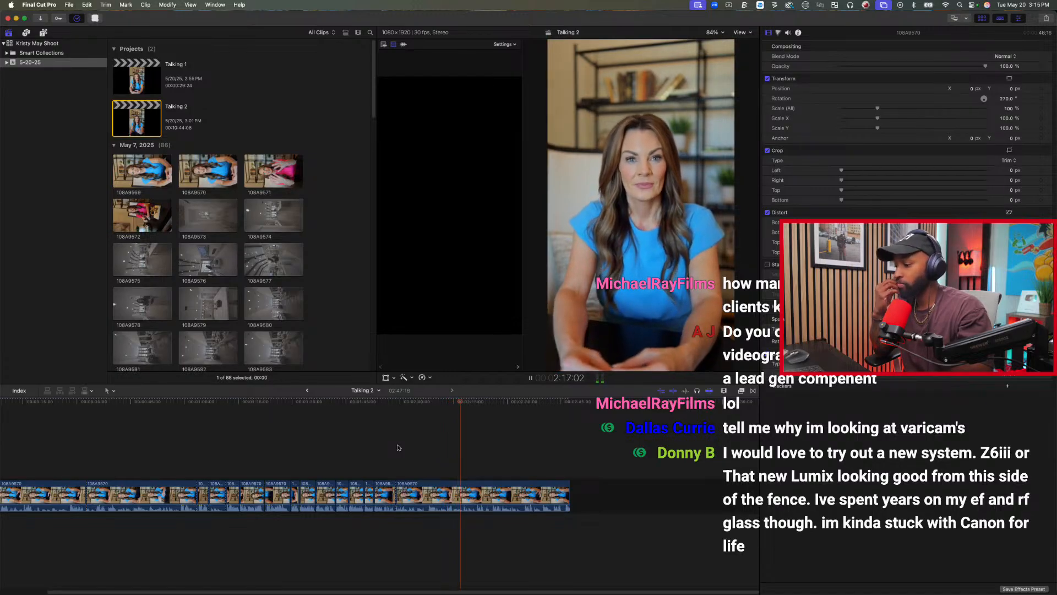
key("space")
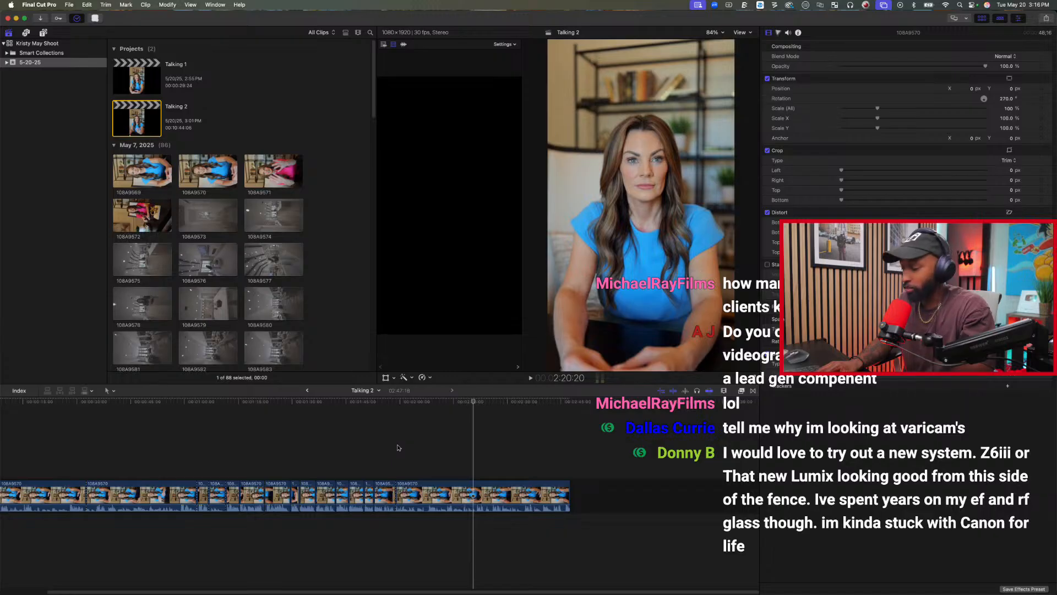
key("space")
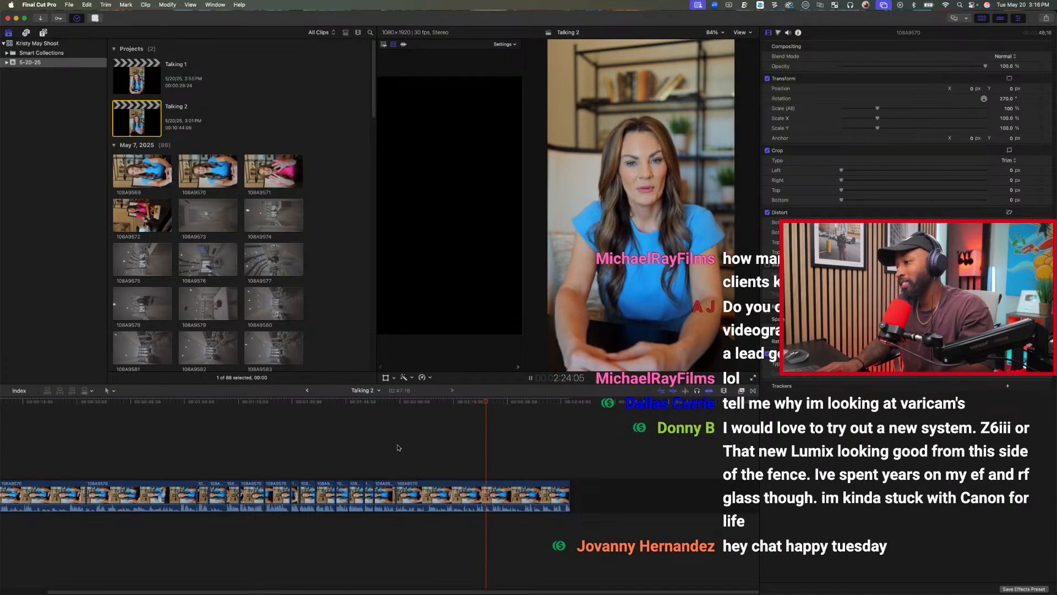
key("space")
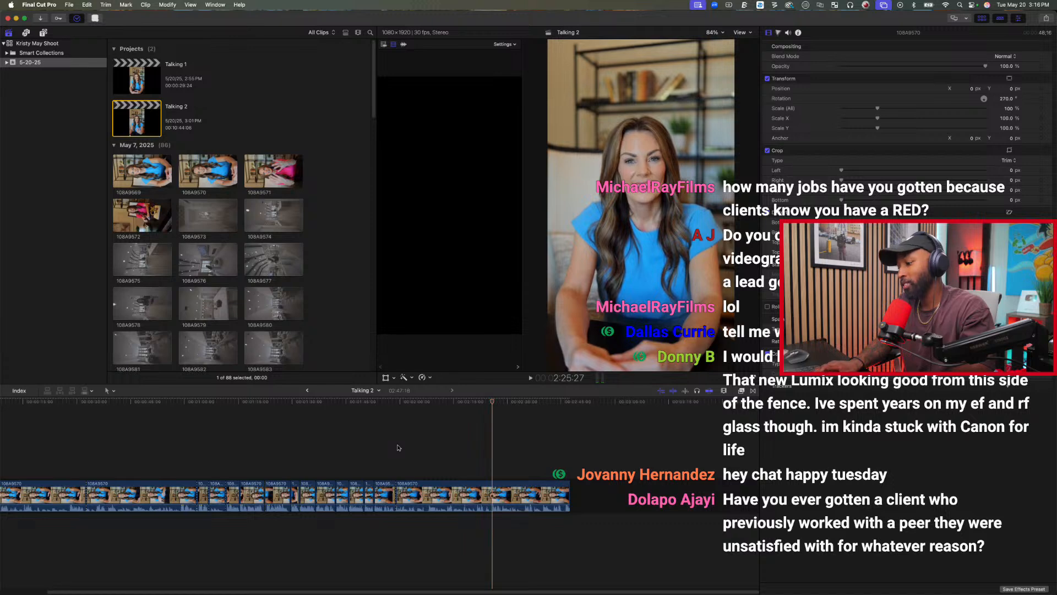
key("alt+[")
Play the remaining last clip at faster speed and trim away its start up to 2:08:01.
key("space")
key("l")
key("l")
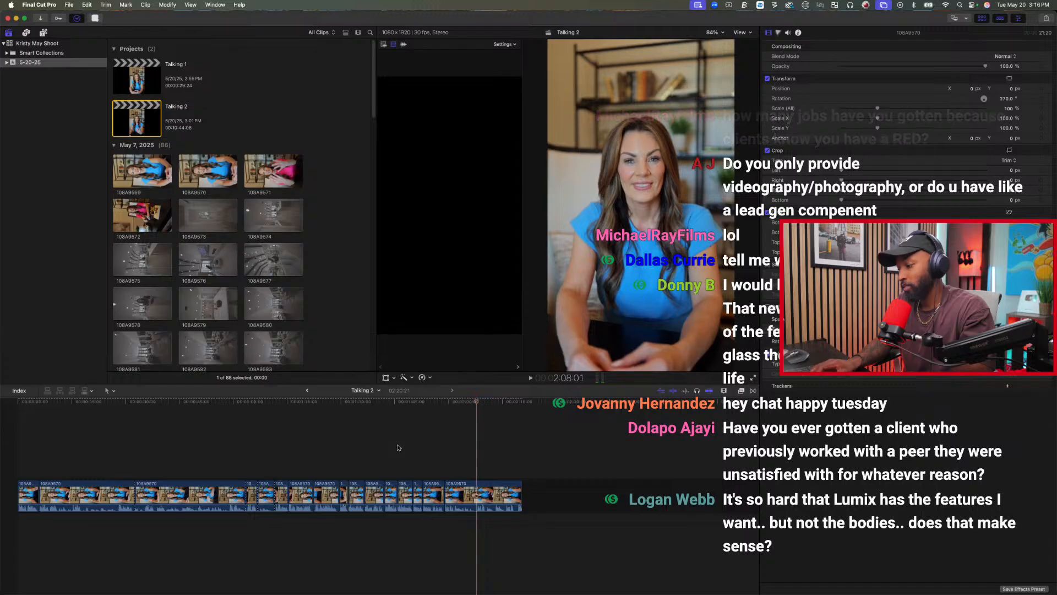
key("alt+[")
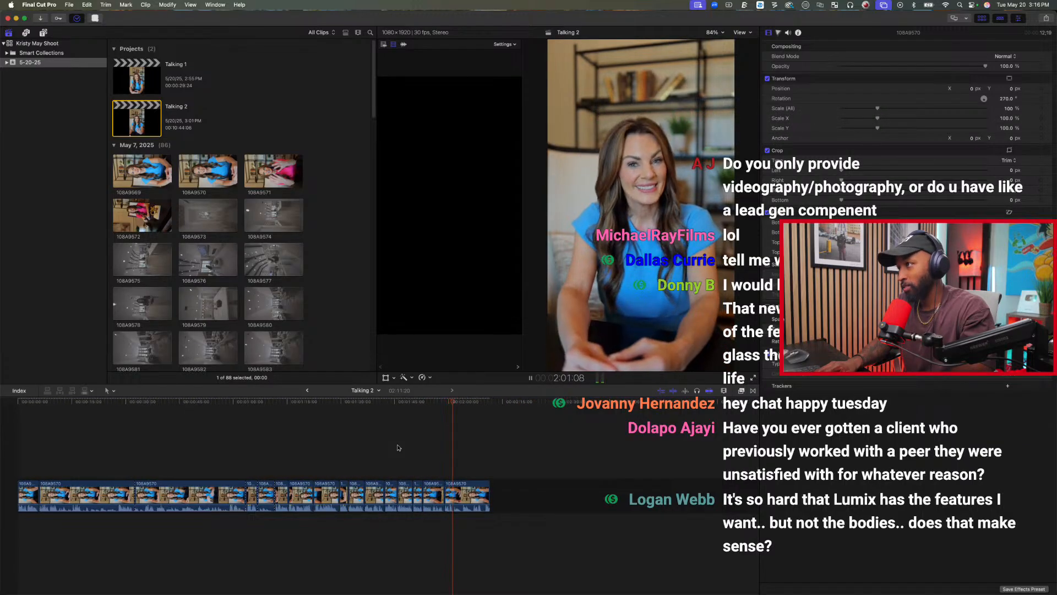
Trim away the last clip's start up to 2:04:06 and play the remaining final take from its beginning.
key("space")
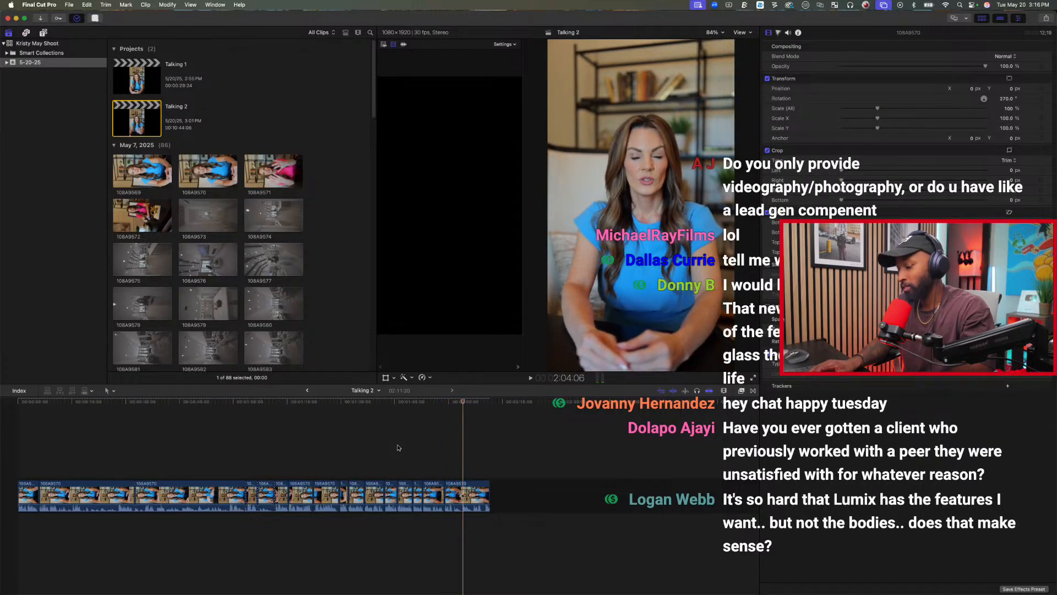
key("alt+[")
key("Up")
key("space")
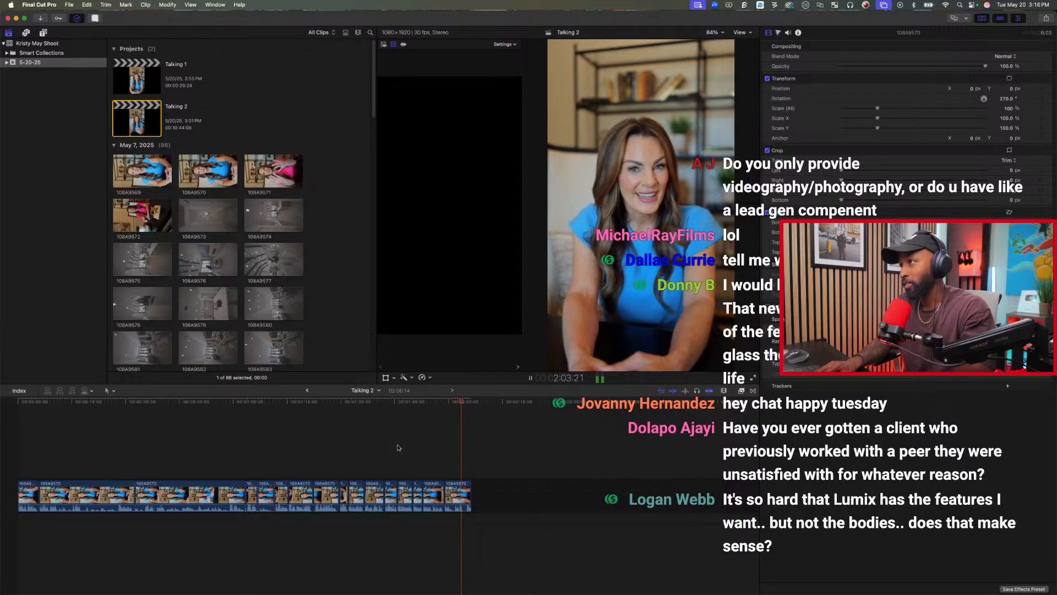
Trim away the last clip's end from 2:04:19 and its start up to 2:01:23.
key("space")
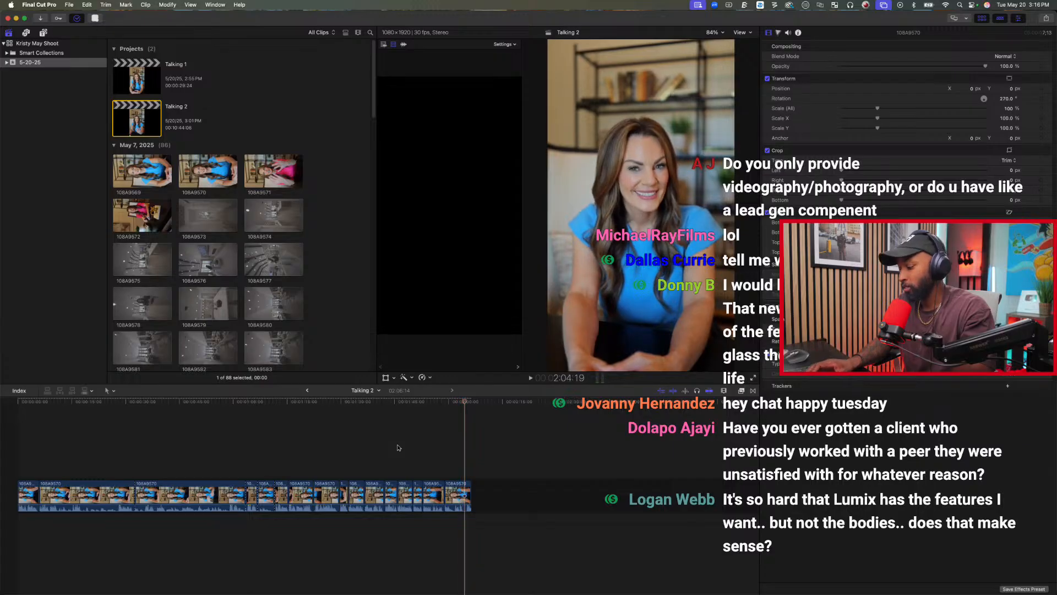
key("alt+]")
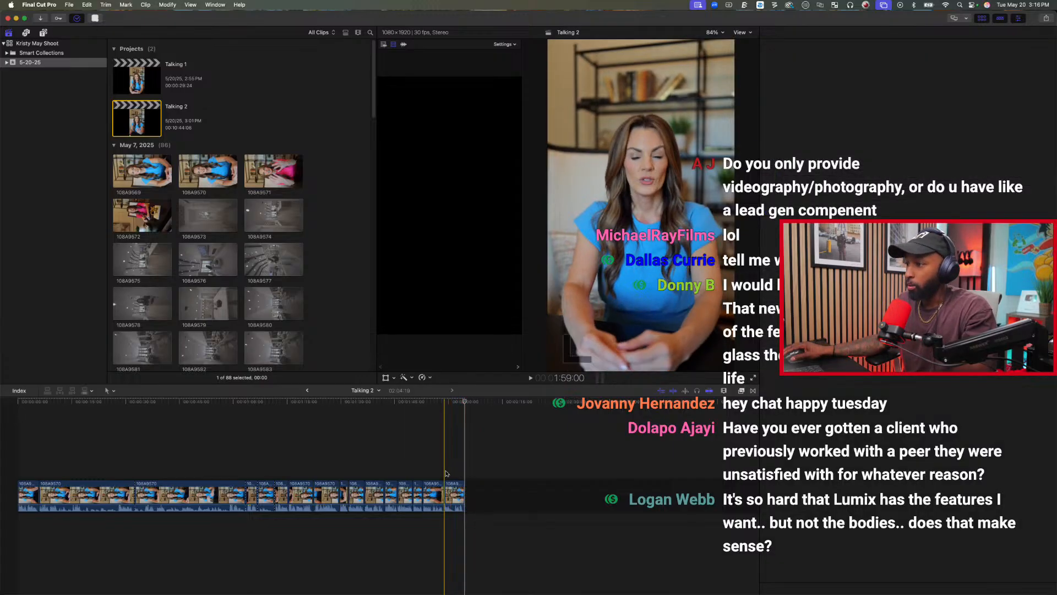
left_click(446, 471)
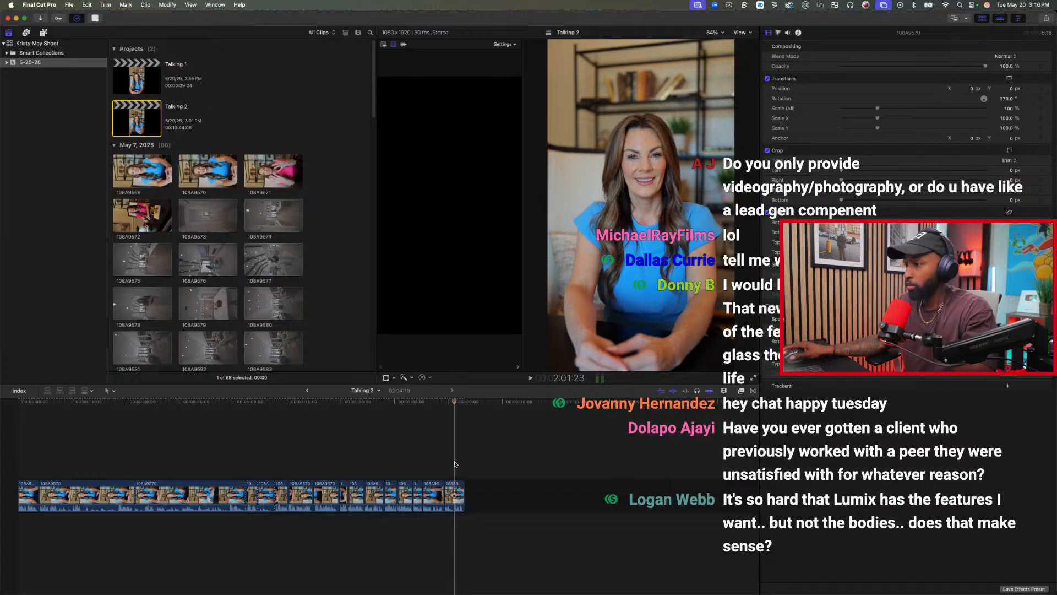
key("alt+[")
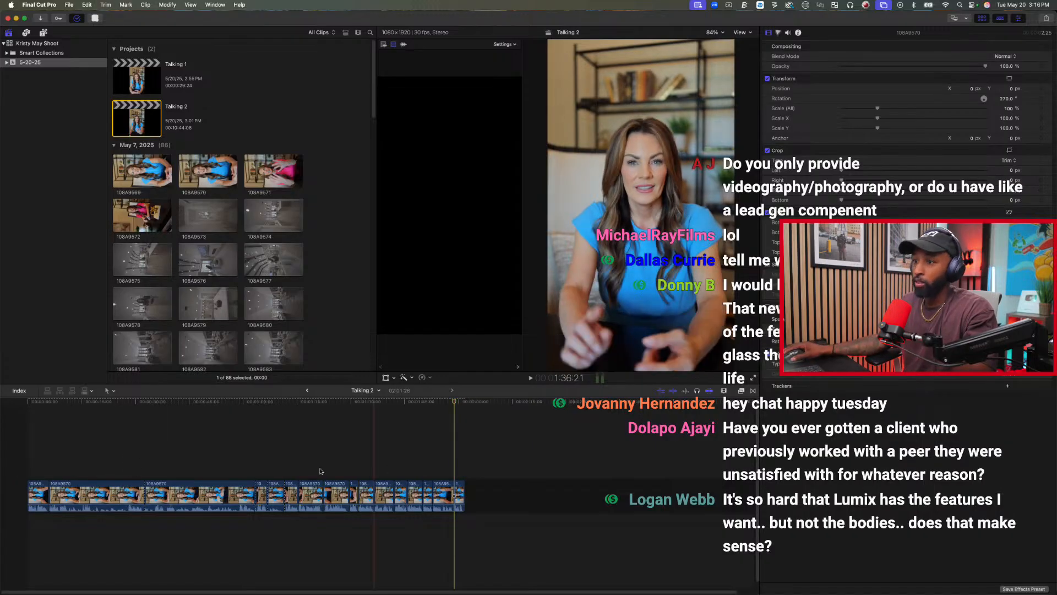
Review the long third clip from about 33:11 through its final seconds and delete the whole clip.
left_click(148, 459)
key("space")
left_click(200, 486)
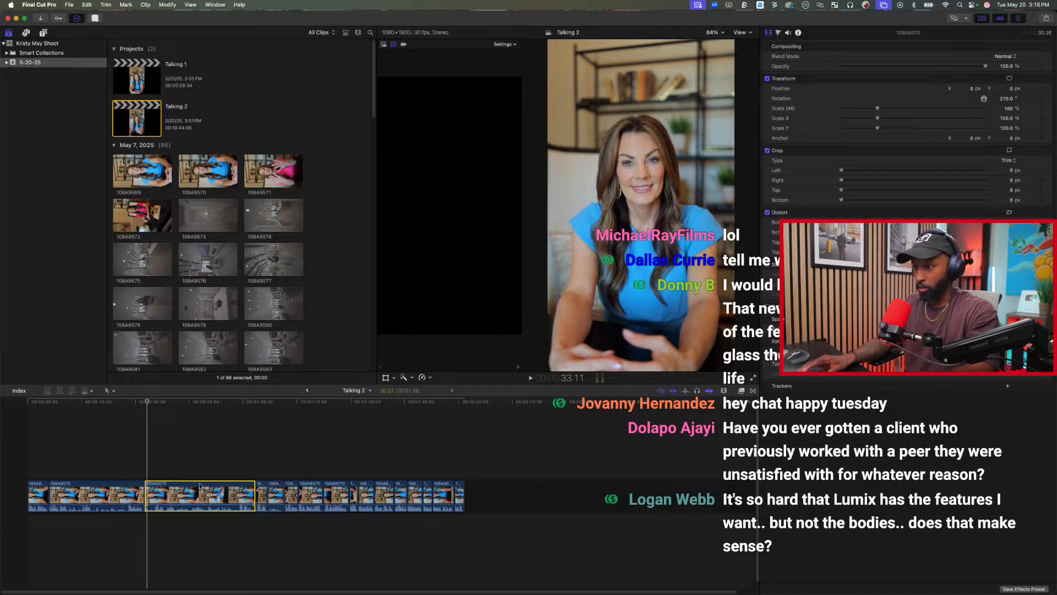
key("space")
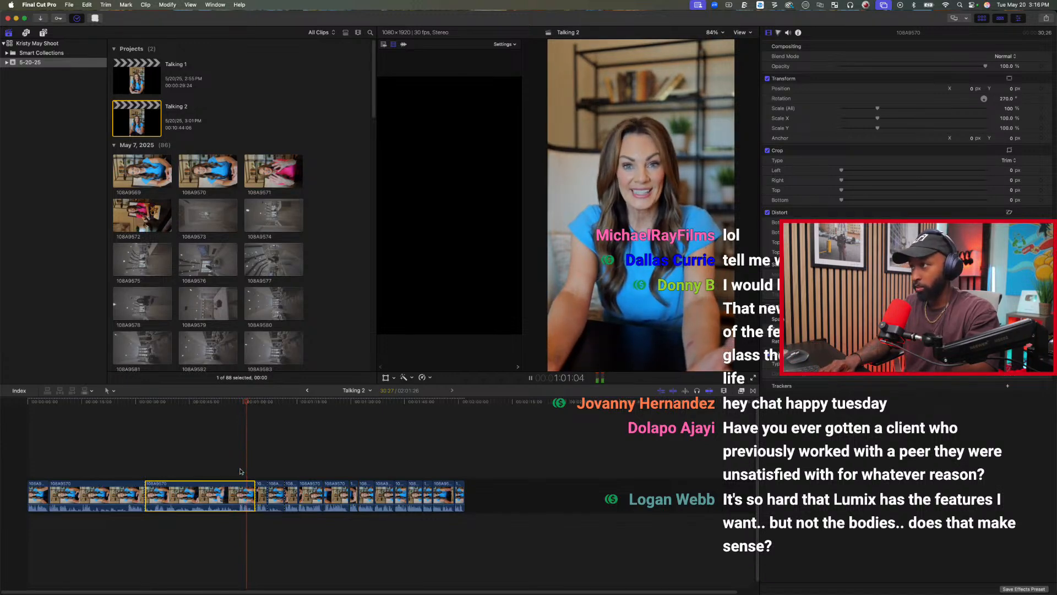
key("space")
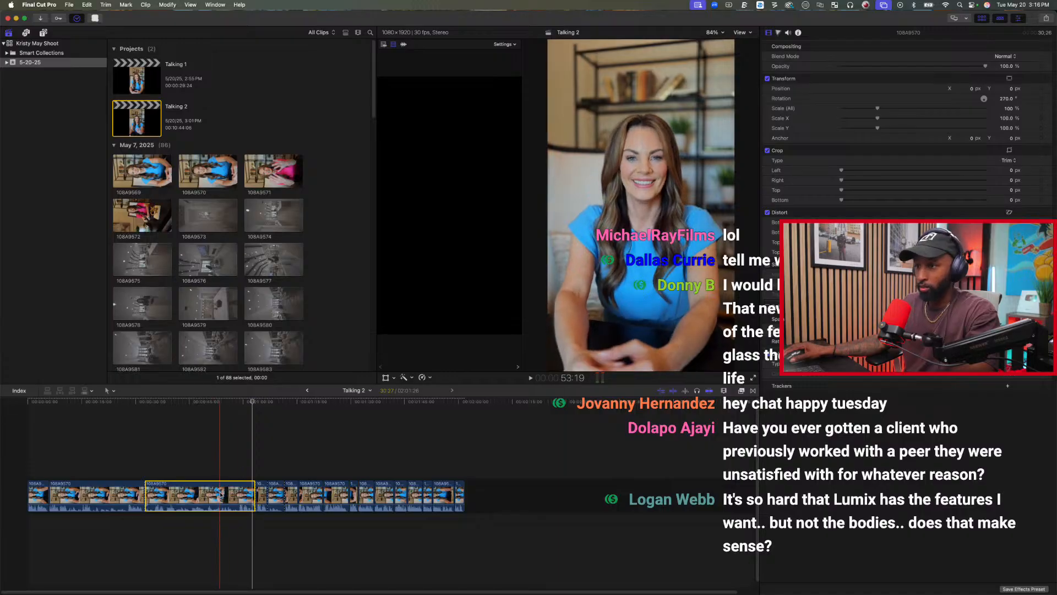
key("BackSpace")
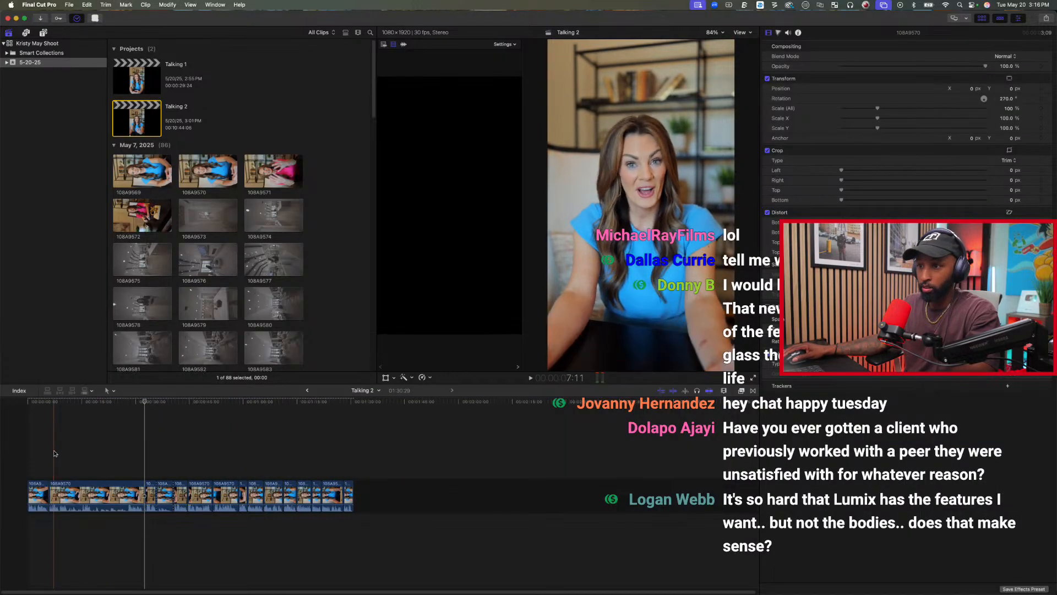
Play the second clip, replay it from about 15:24, and split it into separate takes.
key("space")
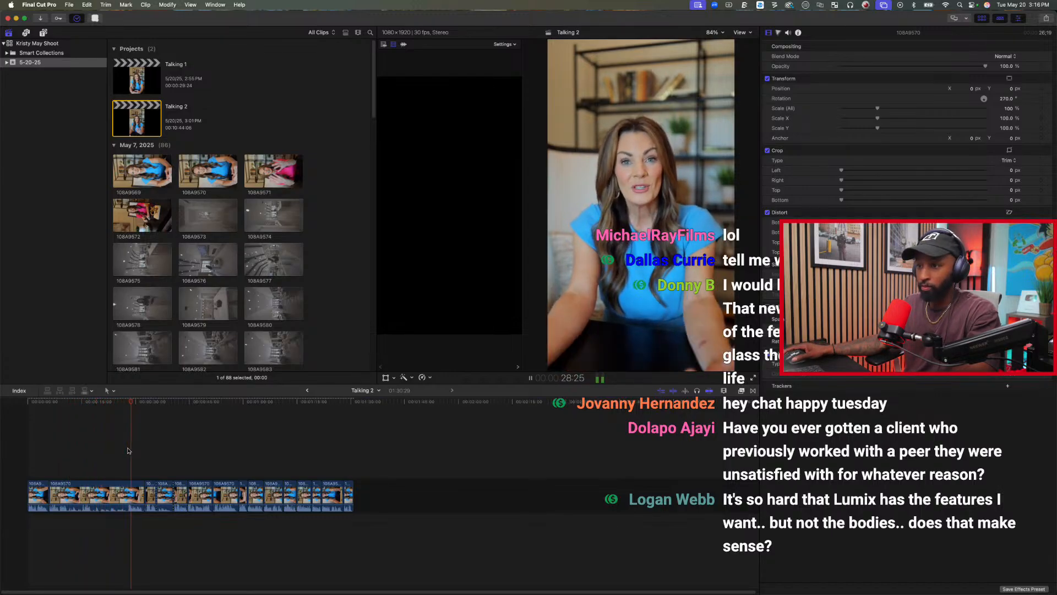
key("space")
key("space")
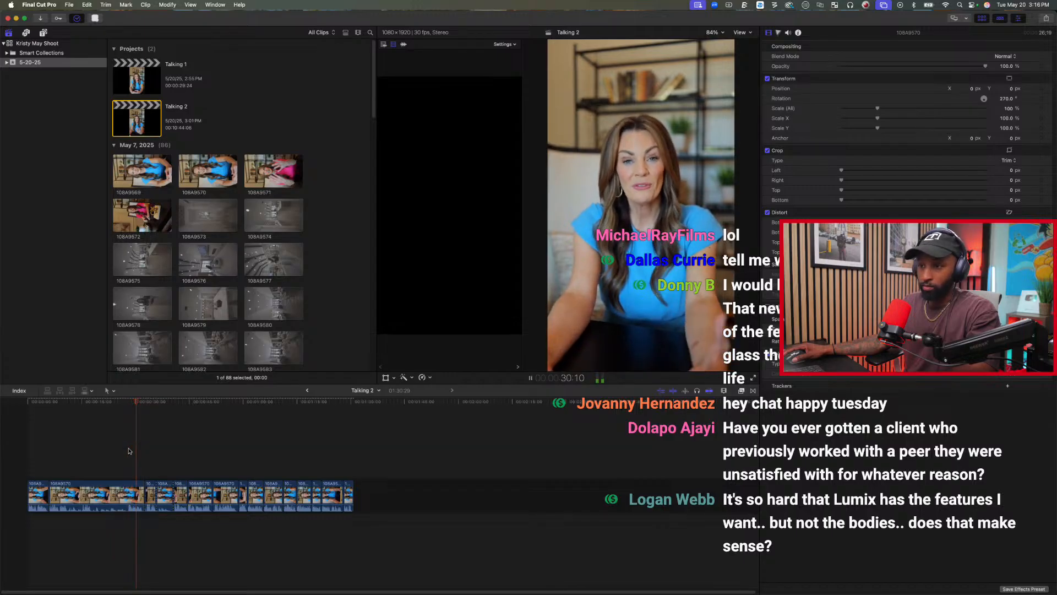
left_click(84, 447)
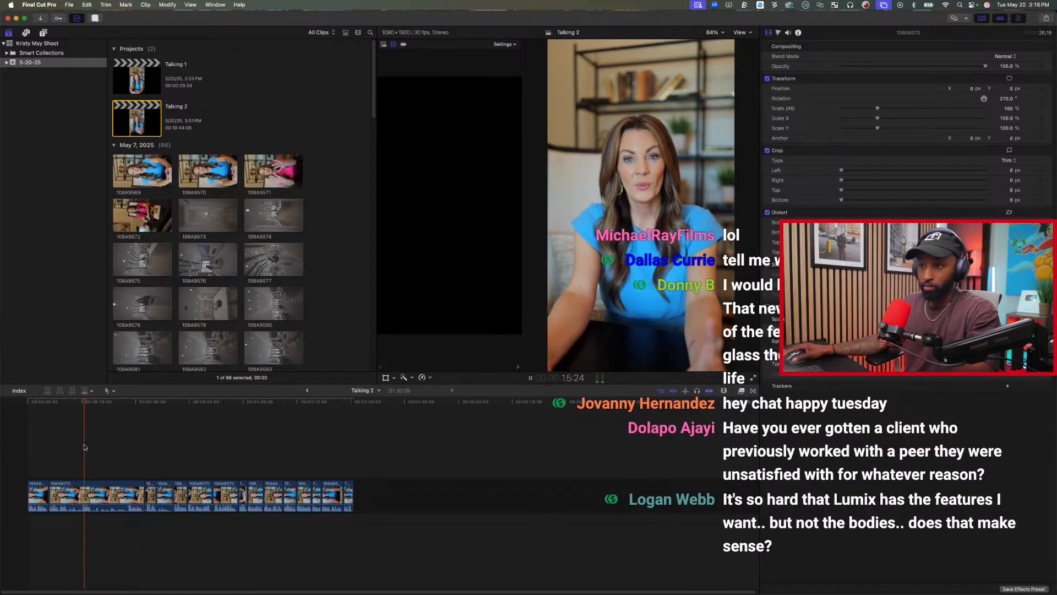
key("space")
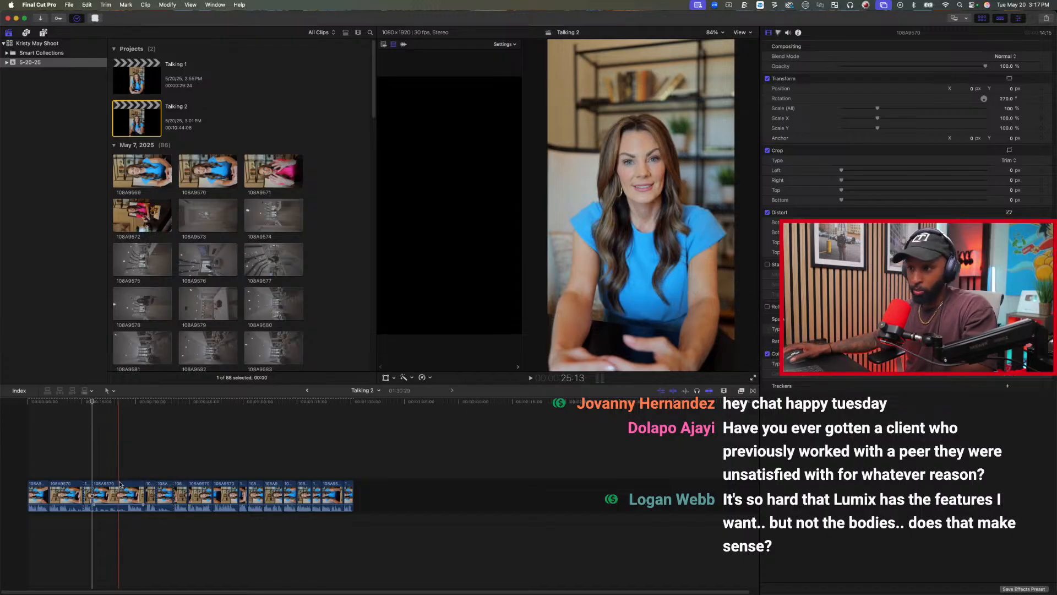
Split the take at 27:23 and delete the section before the cut, then return the playhead to the start of the timeline.
left_click(127, 472)
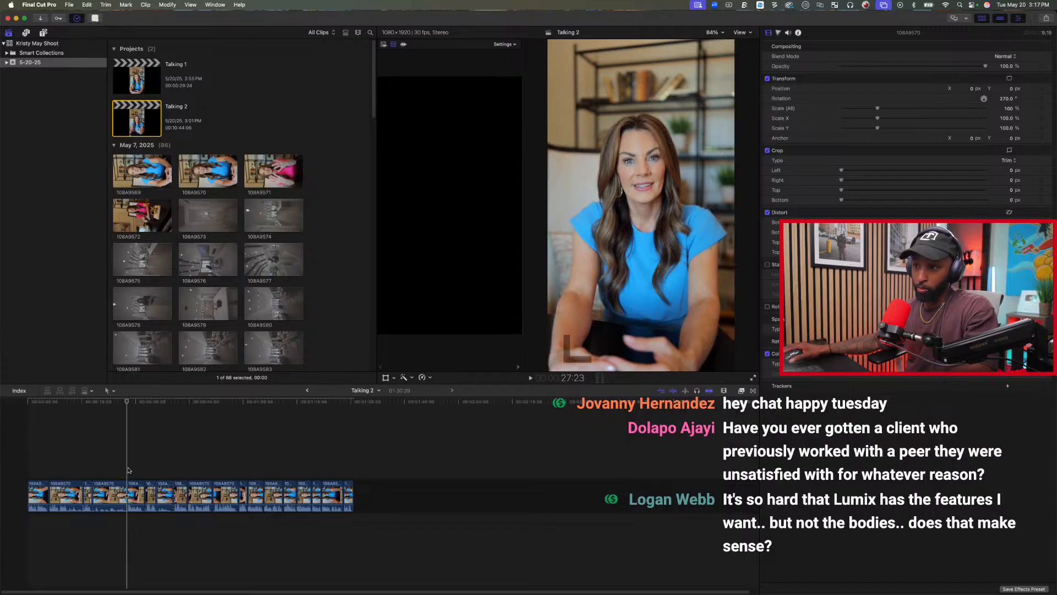
left_click(111, 498)
key("BackSpace")
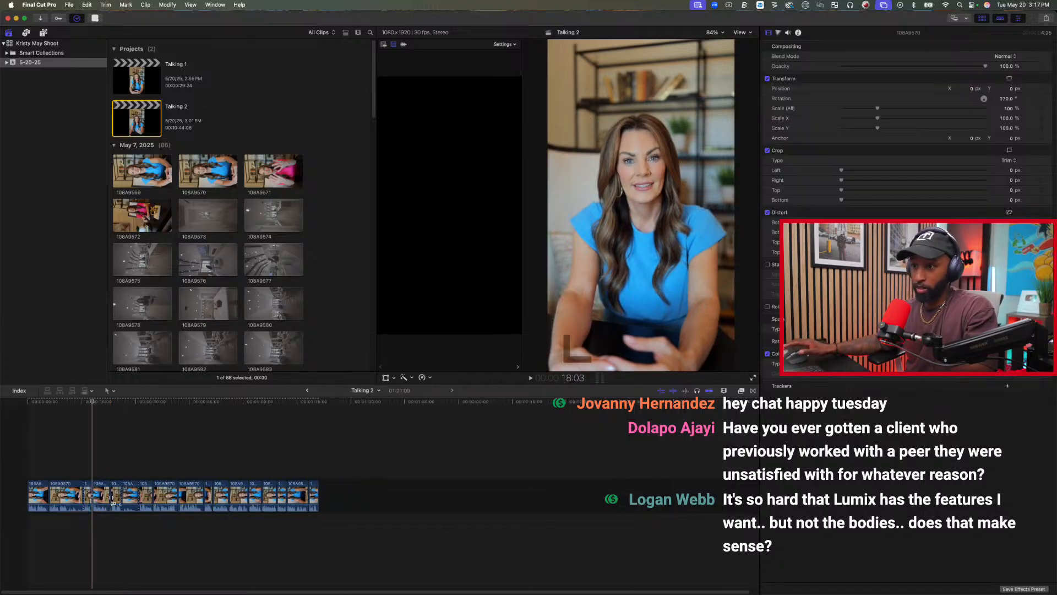
left_click(30, 458)
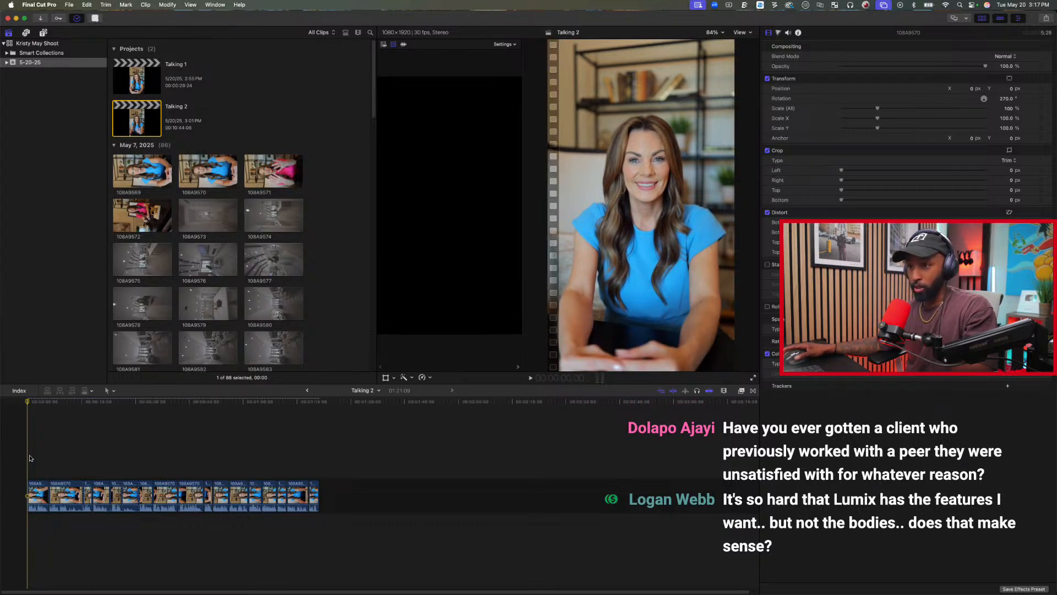
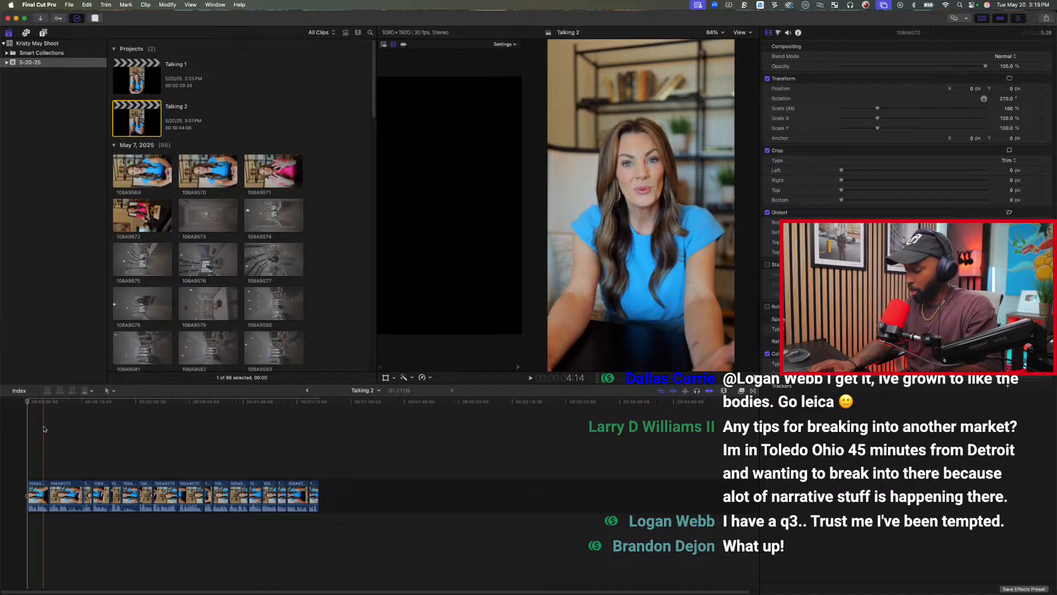
Play the end of the first clip and trim it at 5:16, undoing and reapplying the trim.
key("space")
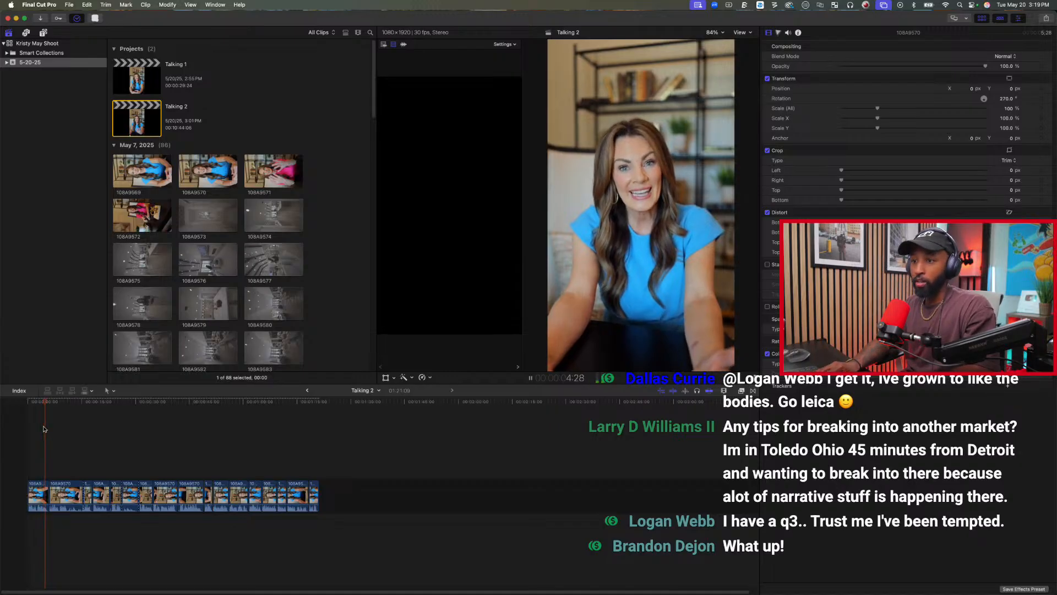
key("space")
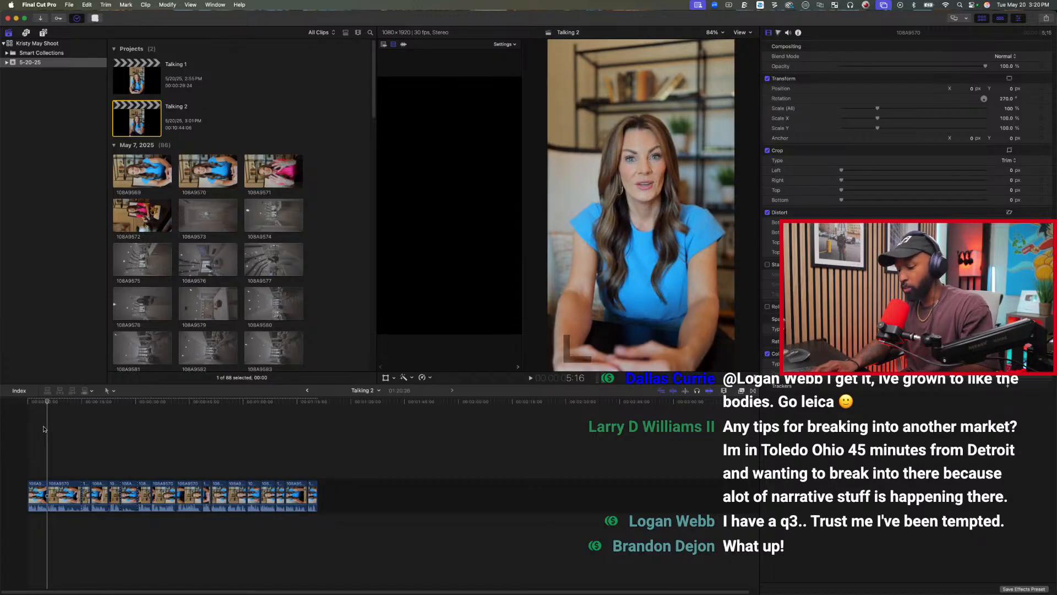
key("super+z")
key("super+shift+z")
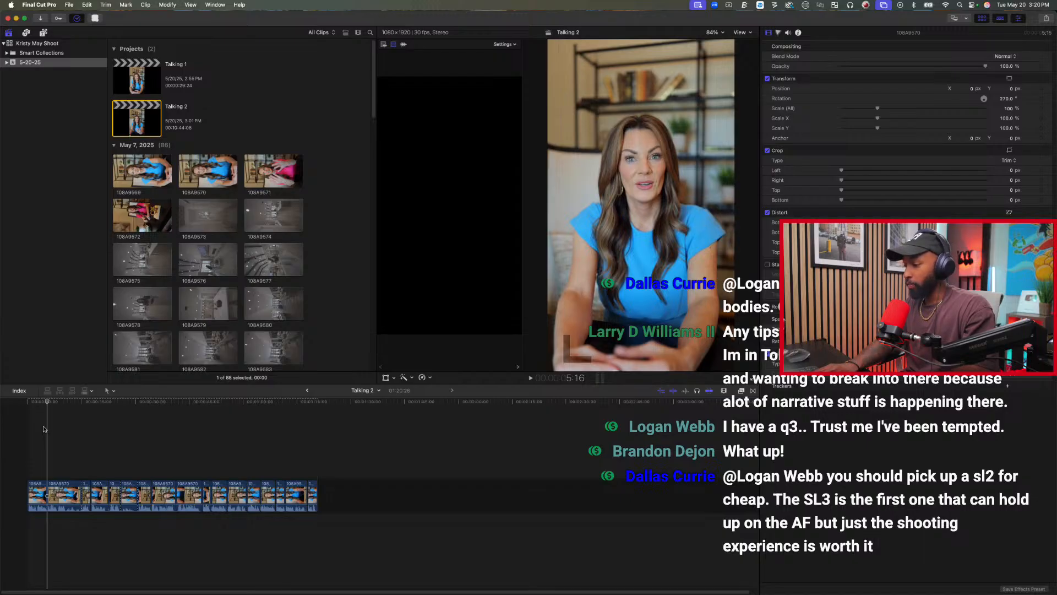
Play the second clip from 5:16, replay it from its start, and delete the whole clip.
key("space")
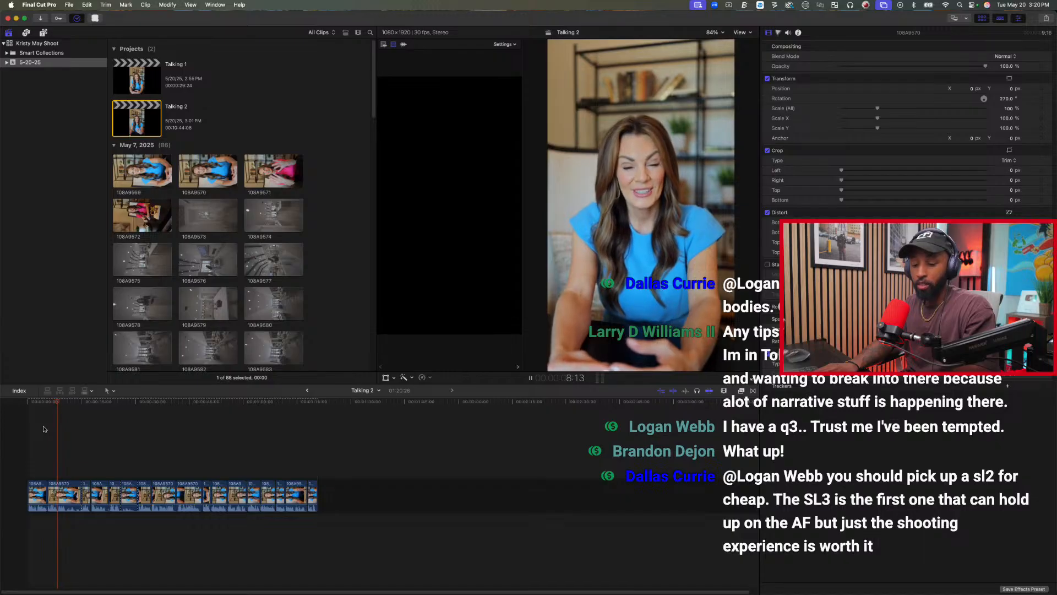
key("space")
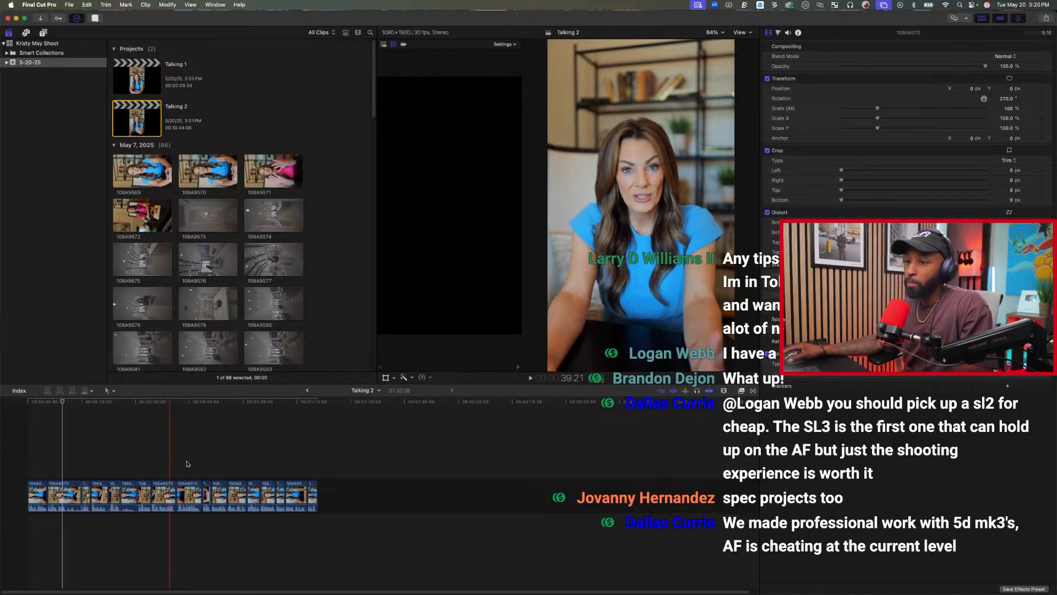
left_click(49, 432)
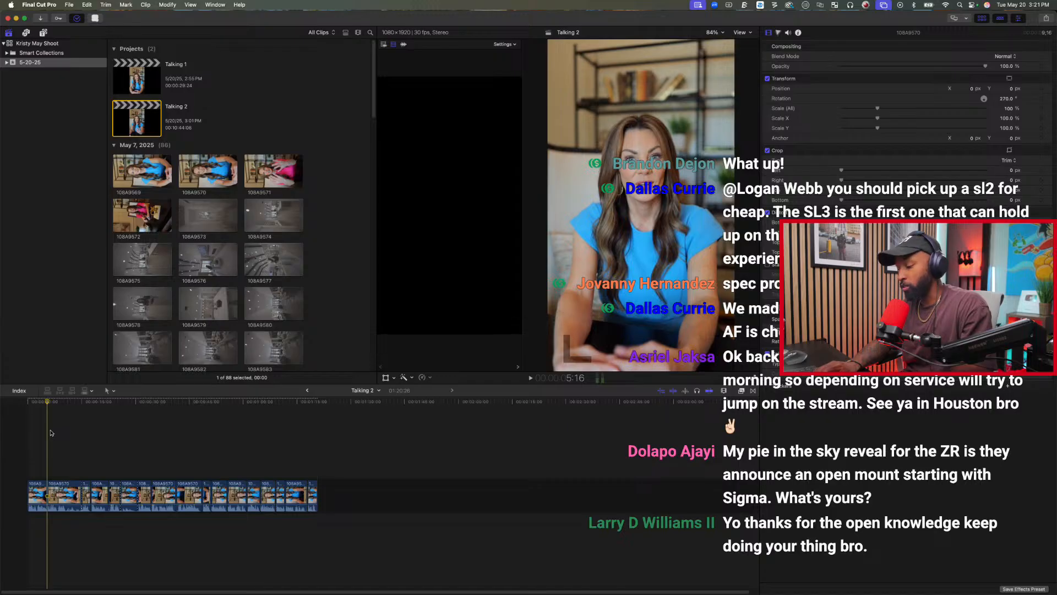
key("space")
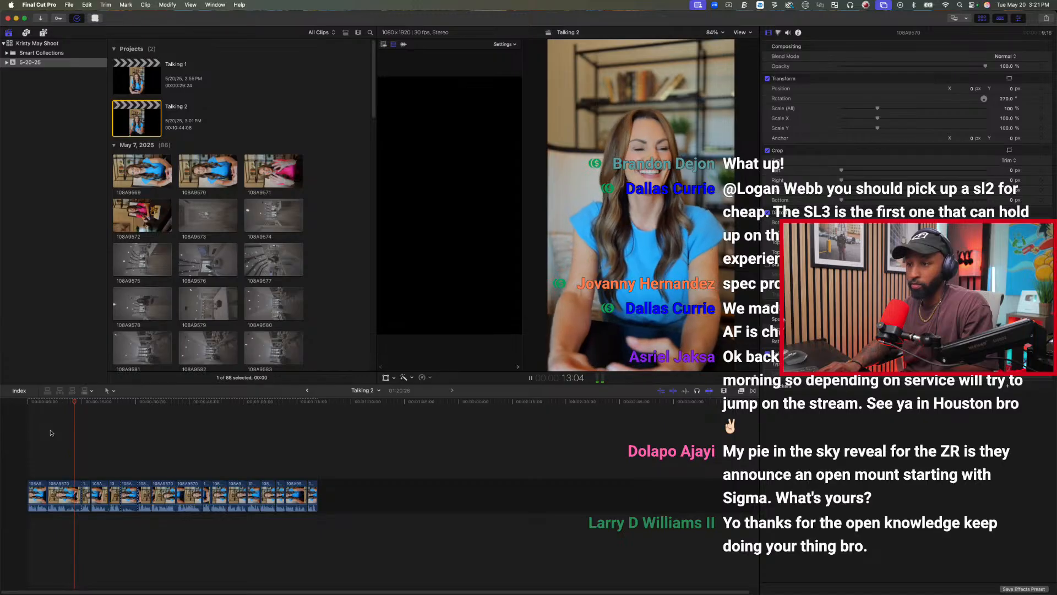
key("space")
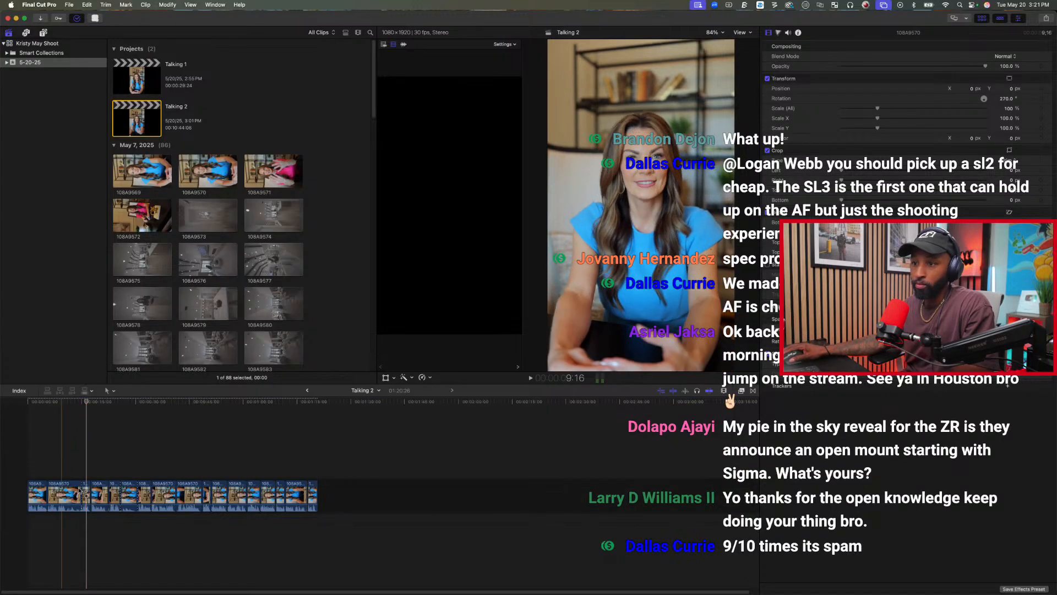
left_click(70, 498)
key("Delete")
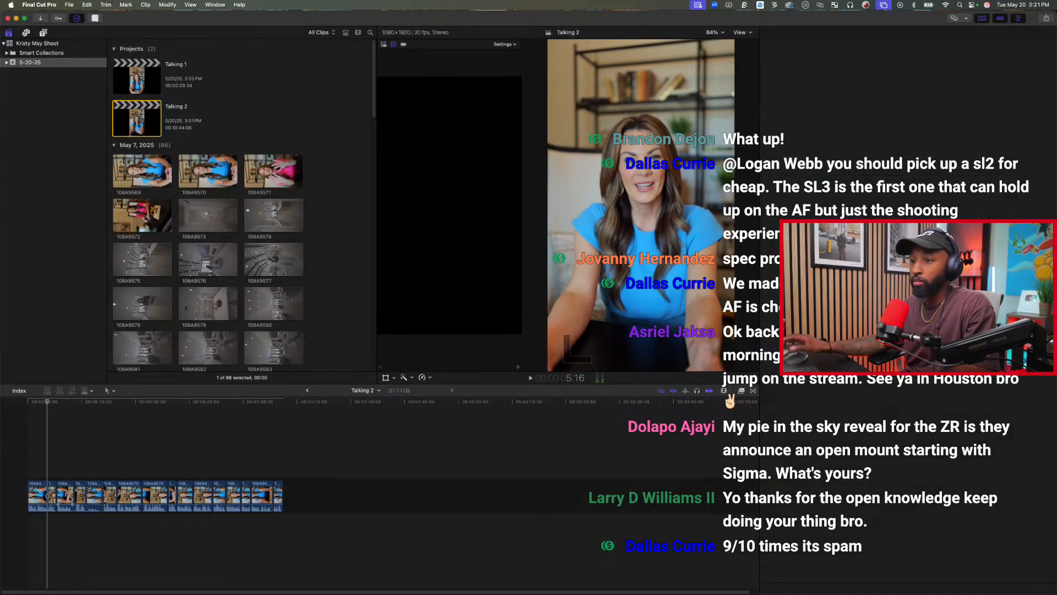
Play the takes from the start of the timeline, replay them from about 8:03, and delete the fifth clip.
key("Home")
key("space")
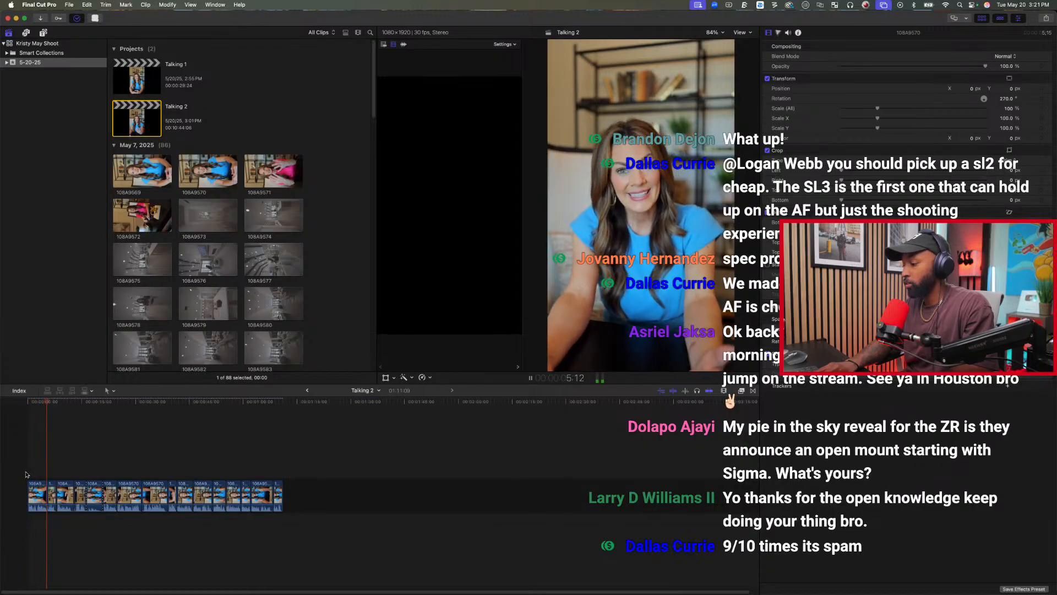
key("space")
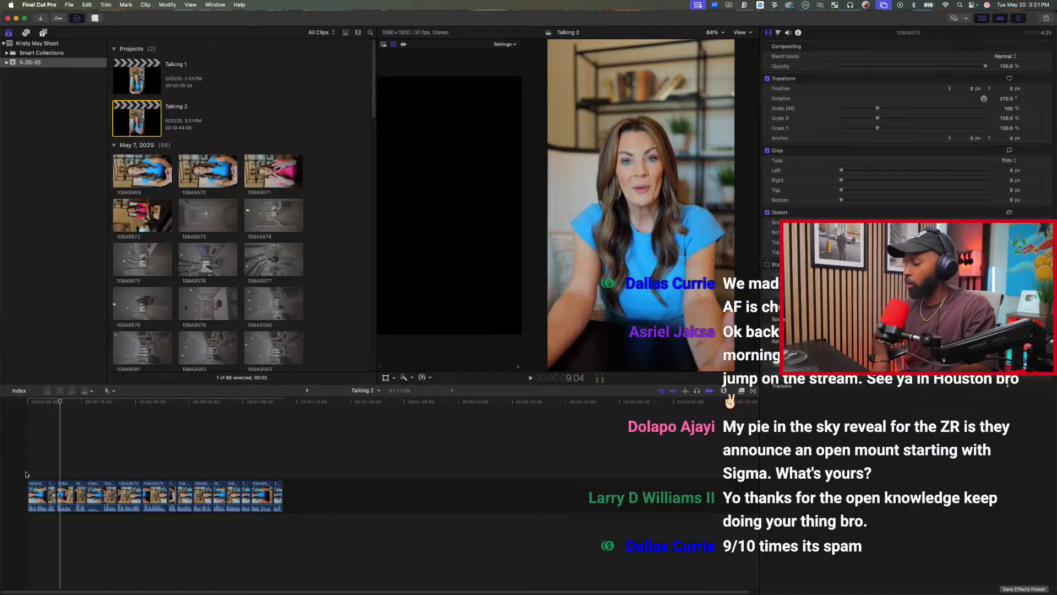
key("space")
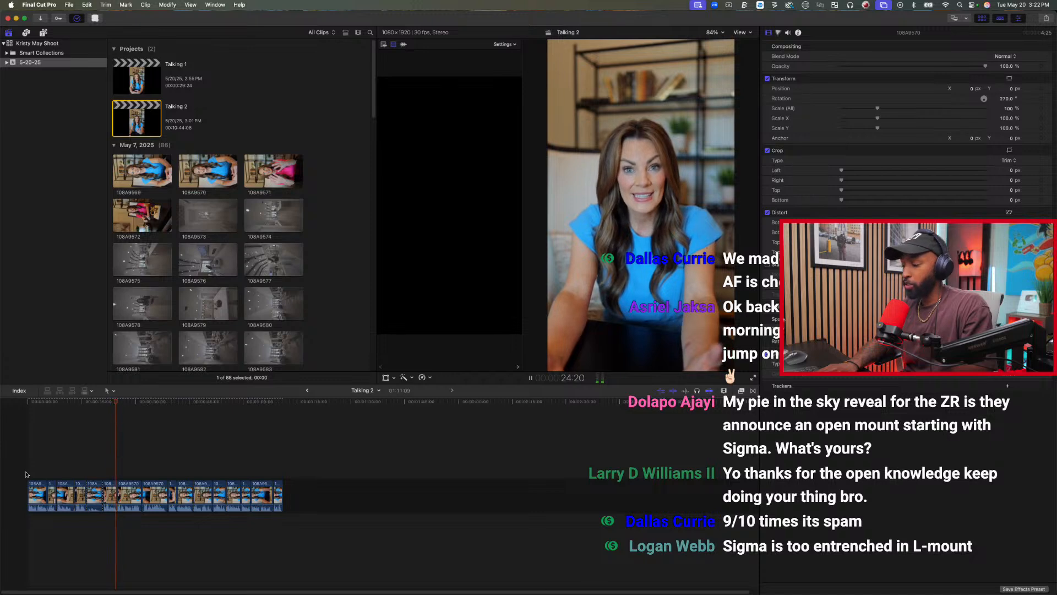
key("space")
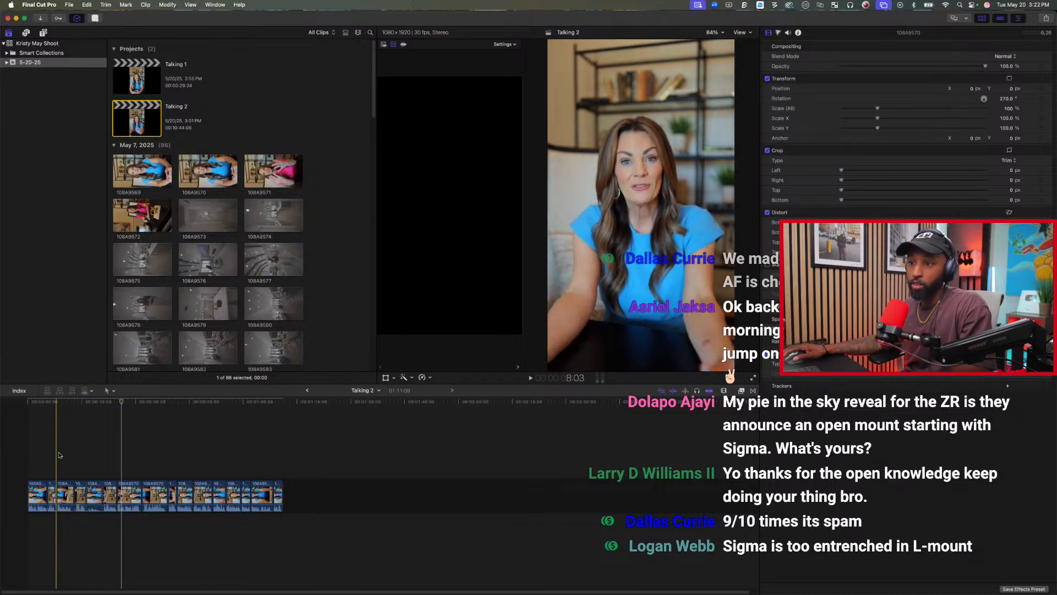
key("space")
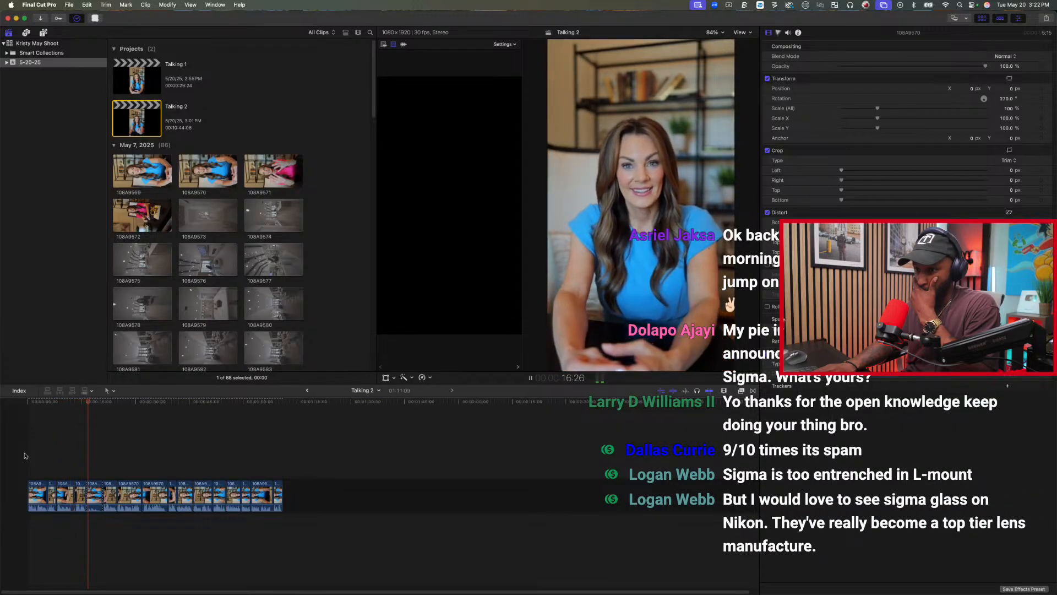
left_click(97, 500)
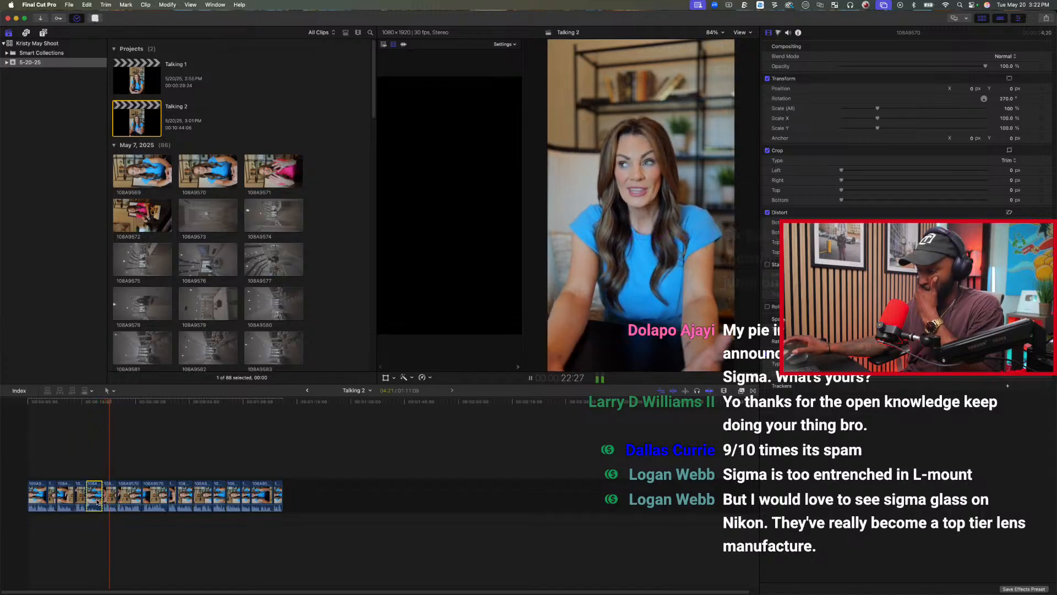
key("Delete")
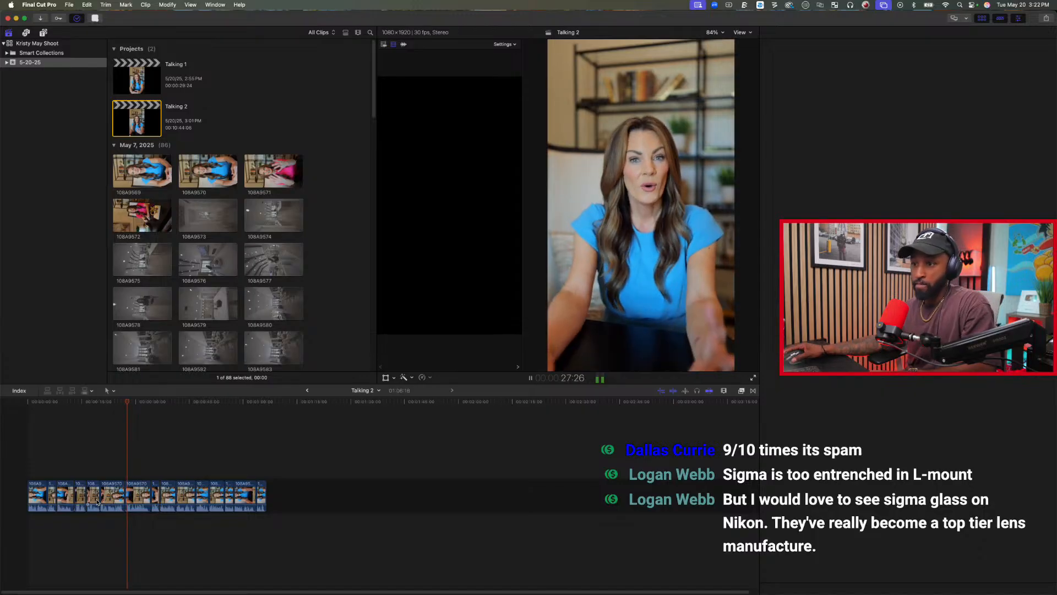
Play the take starting at 27:06, compare it with the earlier ones, and delete the clips between about 8:03 and 27:06.
key("space")
left_click_drag(66, 495, 62, 501)
left_click(125, 469)
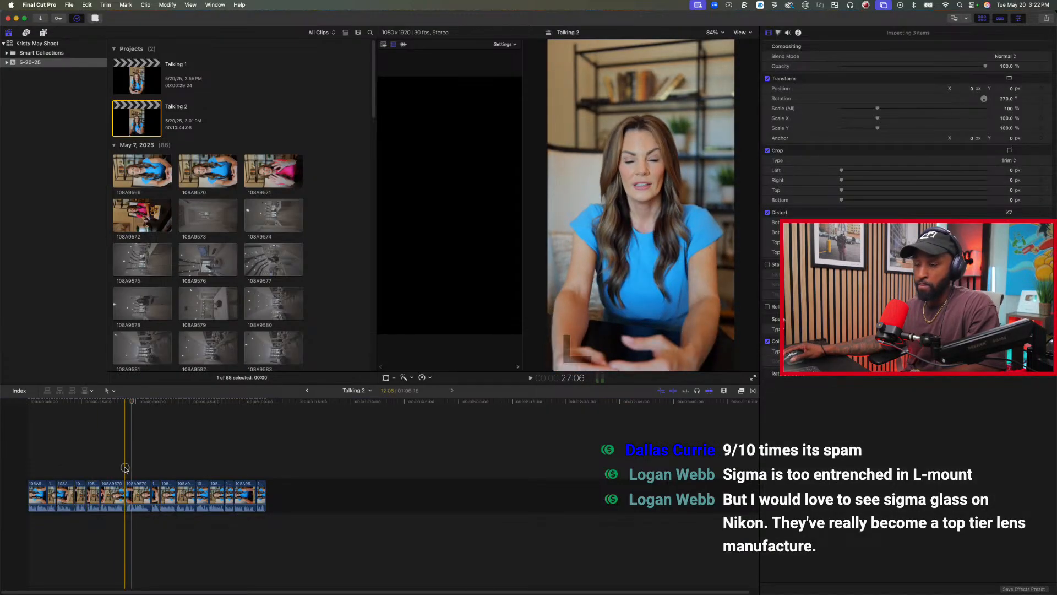
key("space")
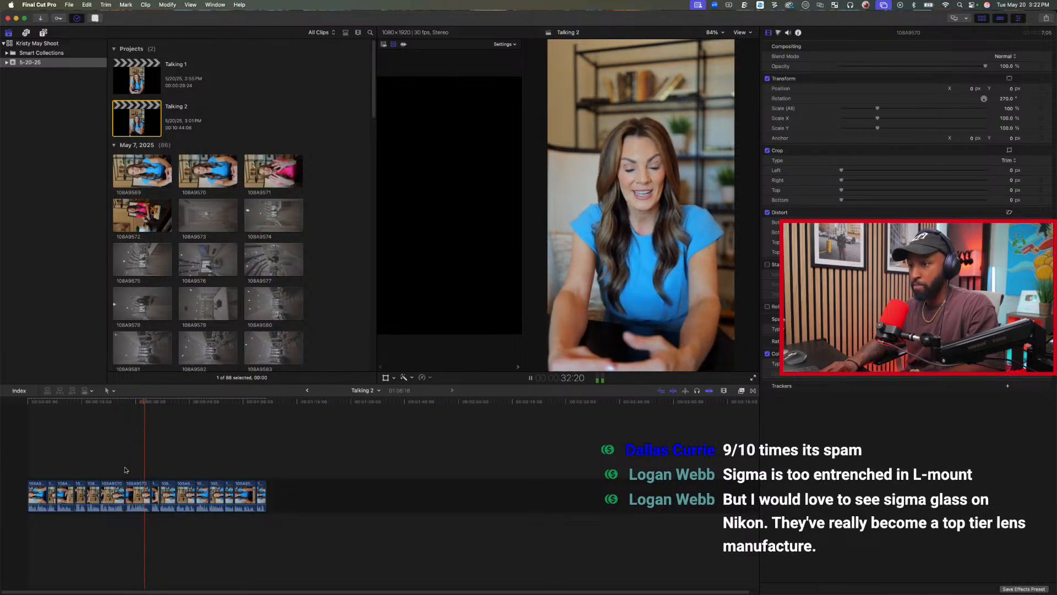
key("space")
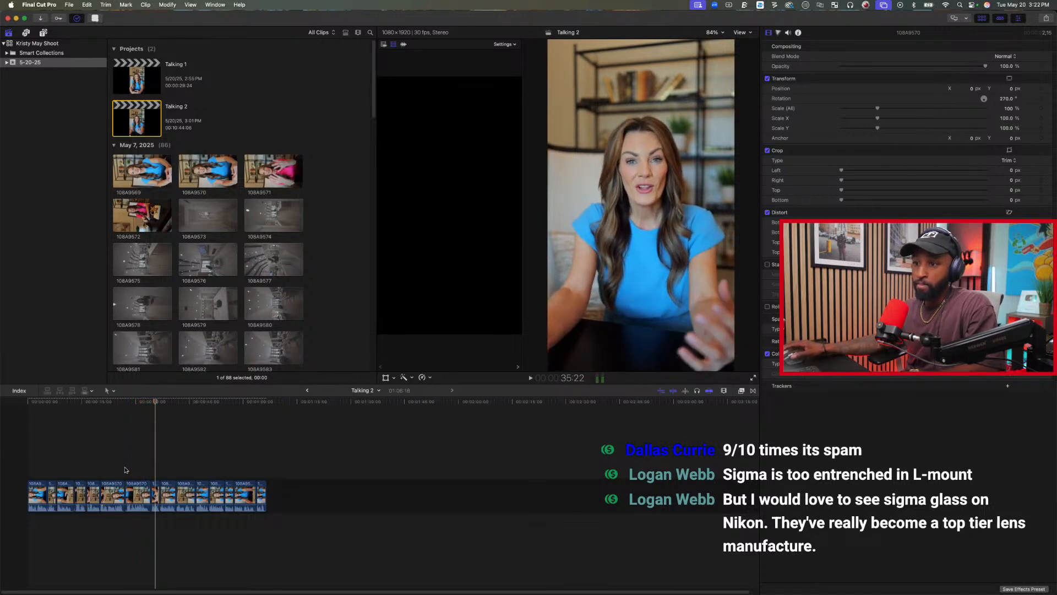
key("space")
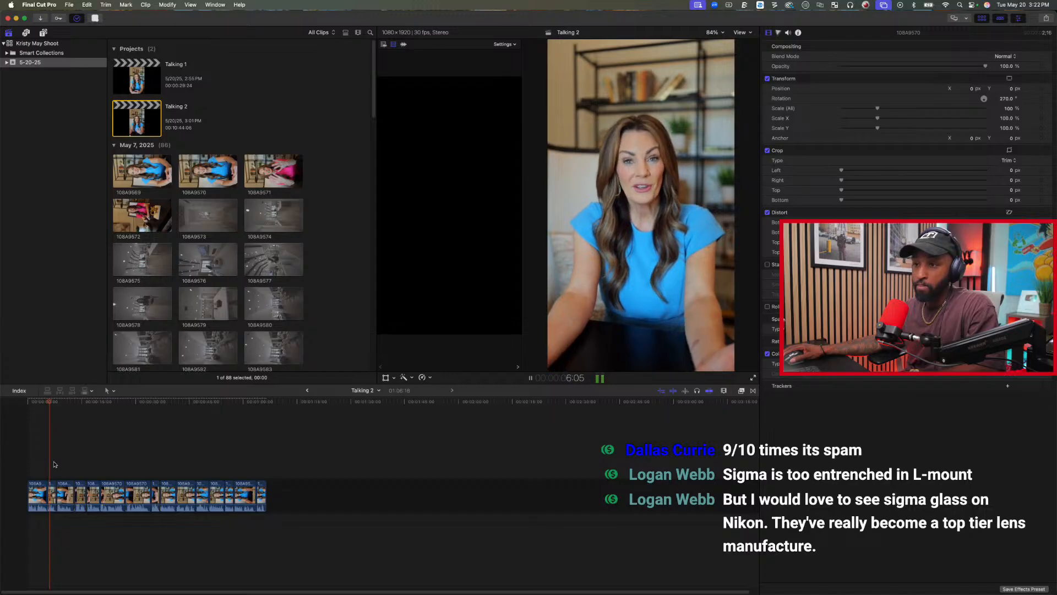
left_click_drag(65, 463, 121, 510)
key("Delete")
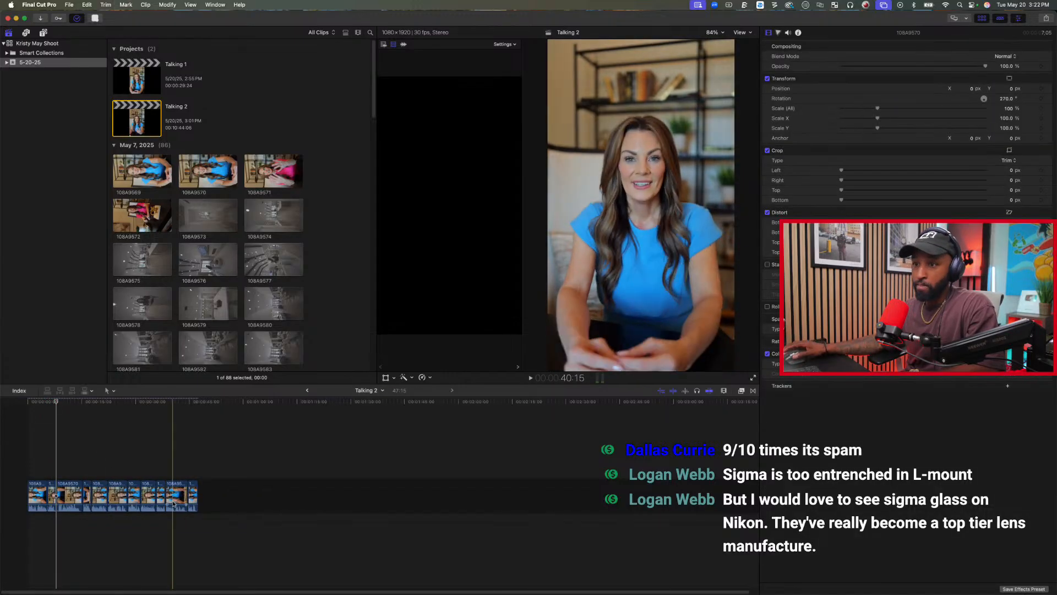
Play through the remaining takes and delete the fifth clip, the one starting at about 18 seconds.
key("space")
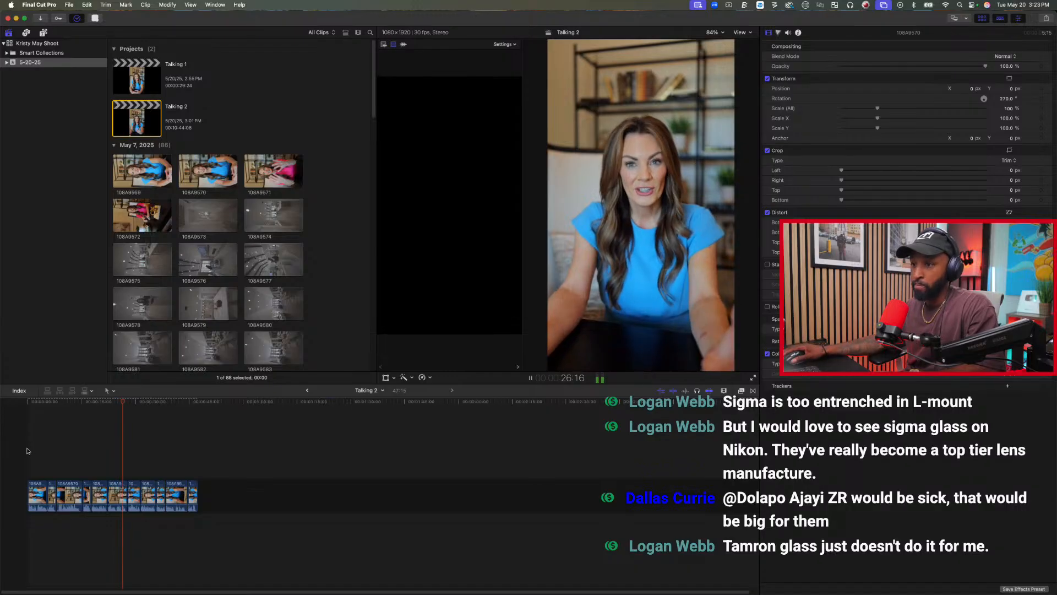
key("Delete")
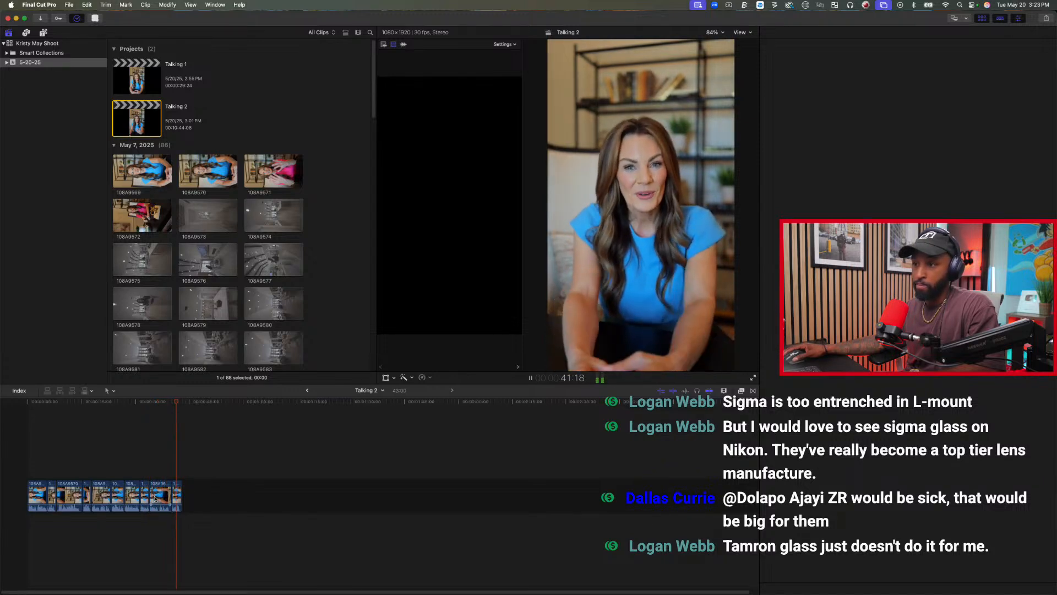
key("space")
key("space")
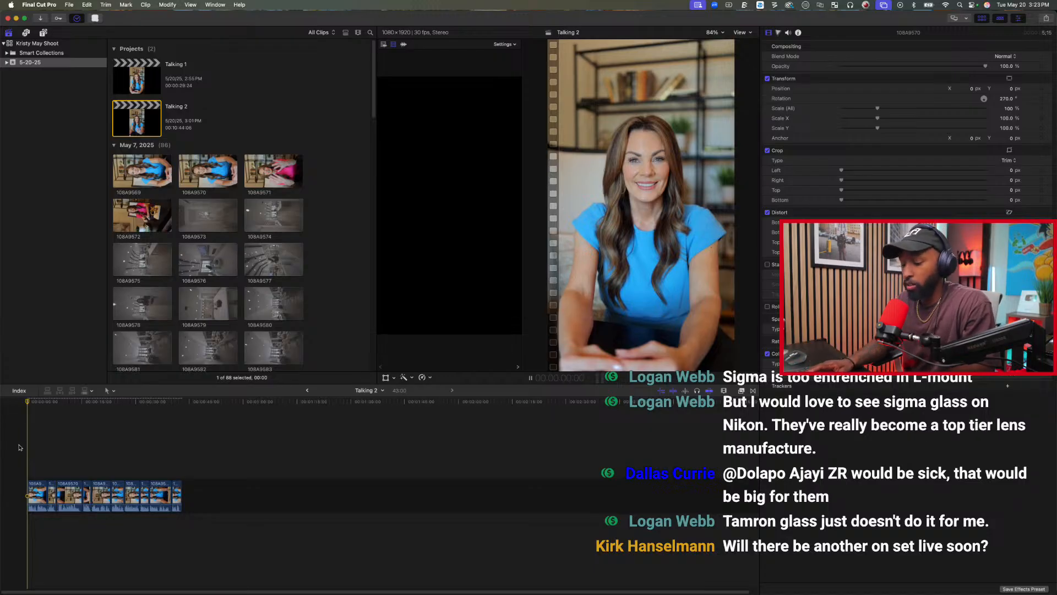
Replay the cut from the start with the whole project fitted in the timeline, and park the playhead at 7:09.
key("shift+z")
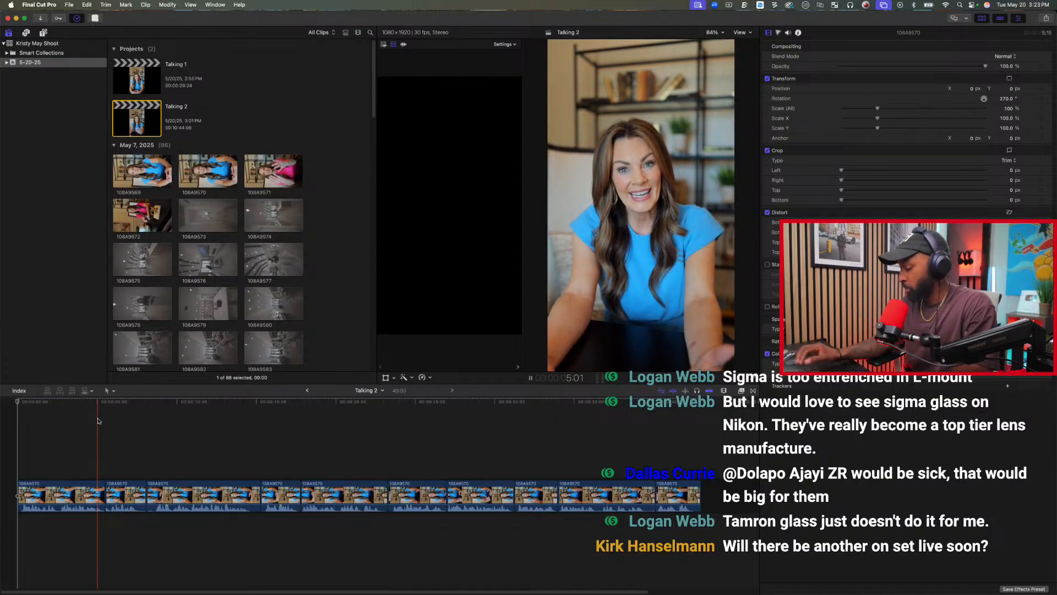
left_click(134, 407)
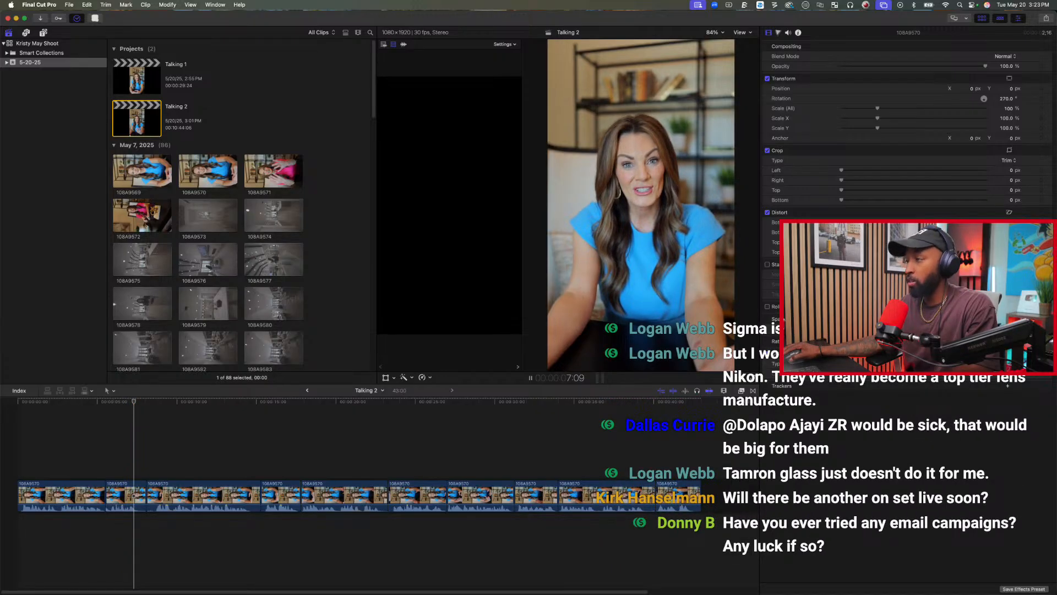
key("super+Tab")
left_click_drag(515, 107, 514, 594)
left_click_drag(416, 594, 416, 594)
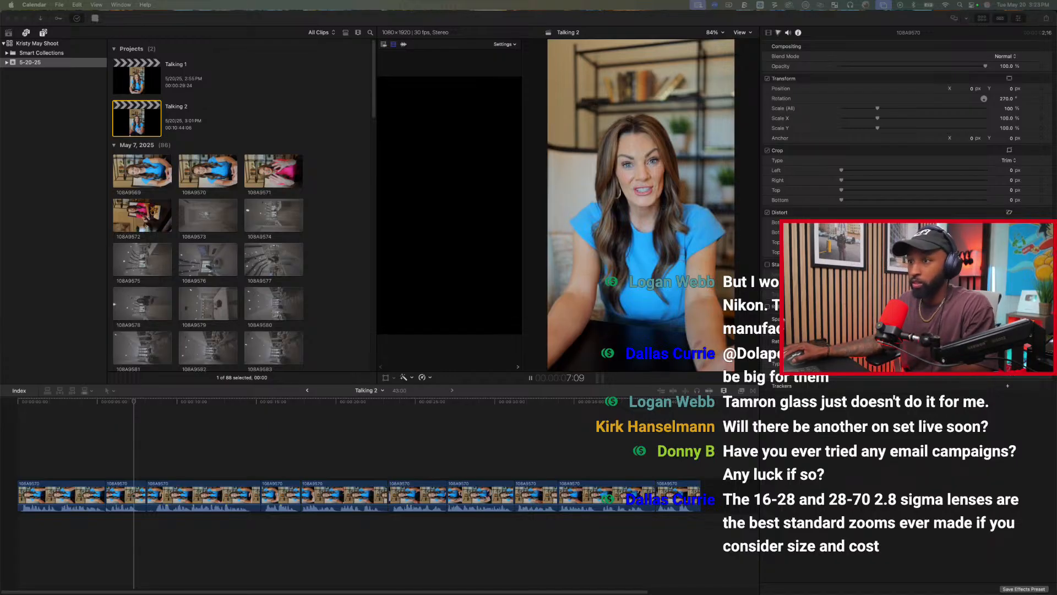
Trim the second clip's end at 7:17 and trim the opening frames off the third clip.
left_click(134, 402)
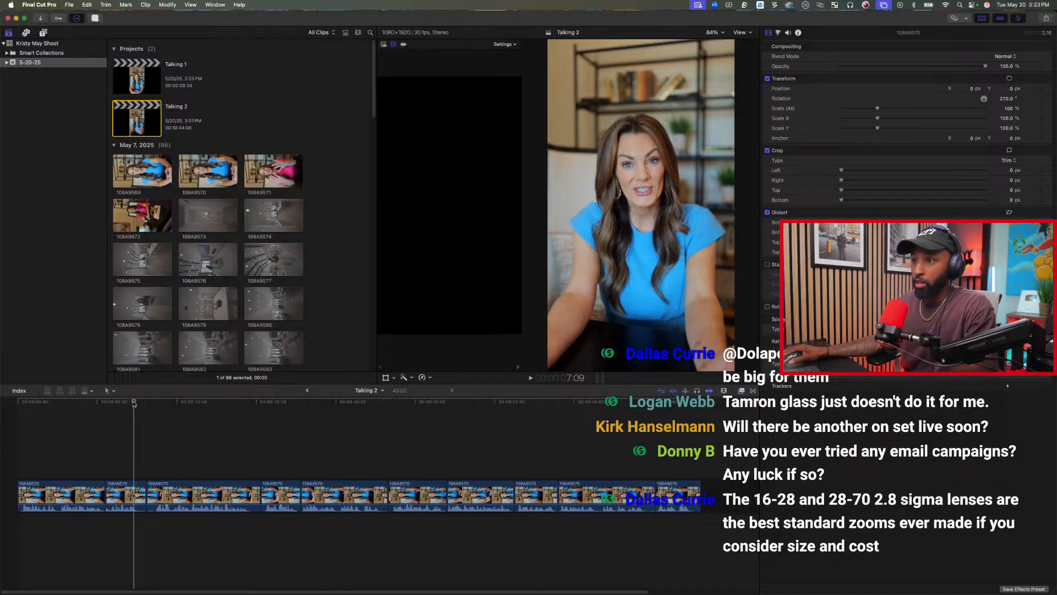
left_click_drag(135, 404, 137, 404)
key("alt+]")
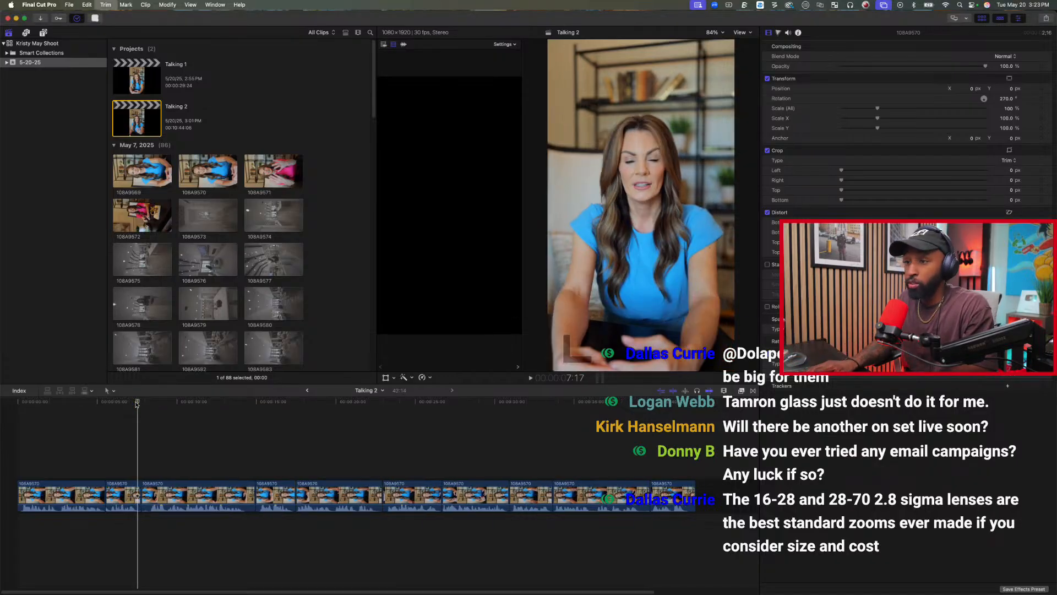
key("space")
key("space")
key("alt+[")
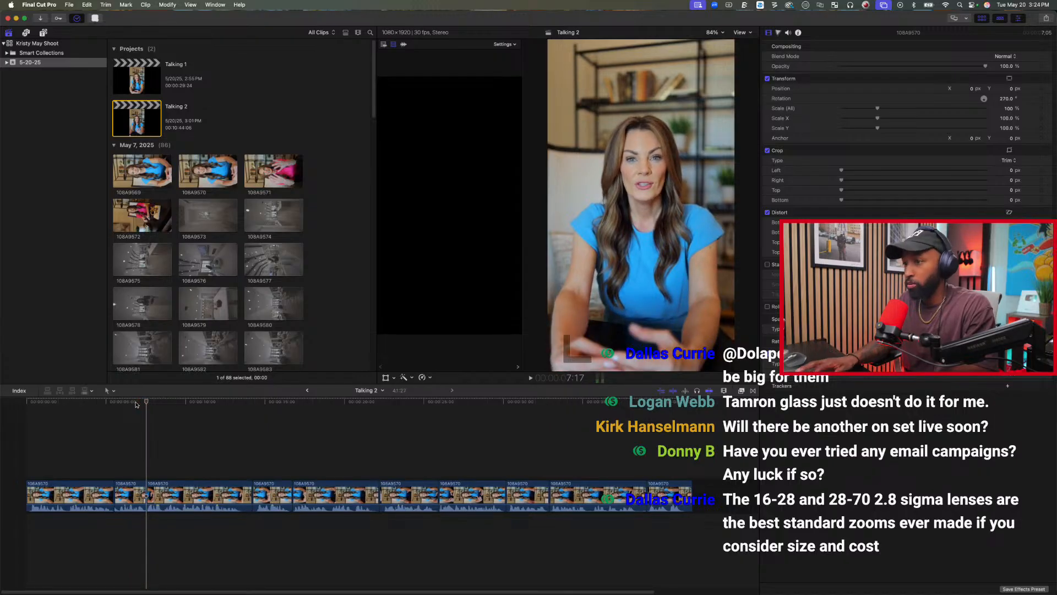
Play the third clip and trim its end at 13:15.
key("space")
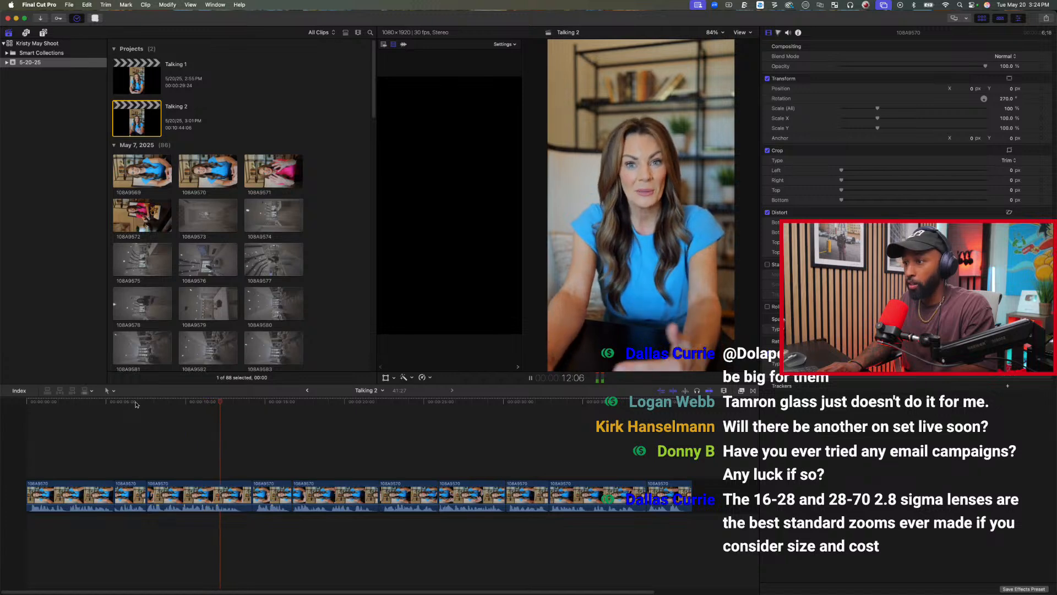
key("space")
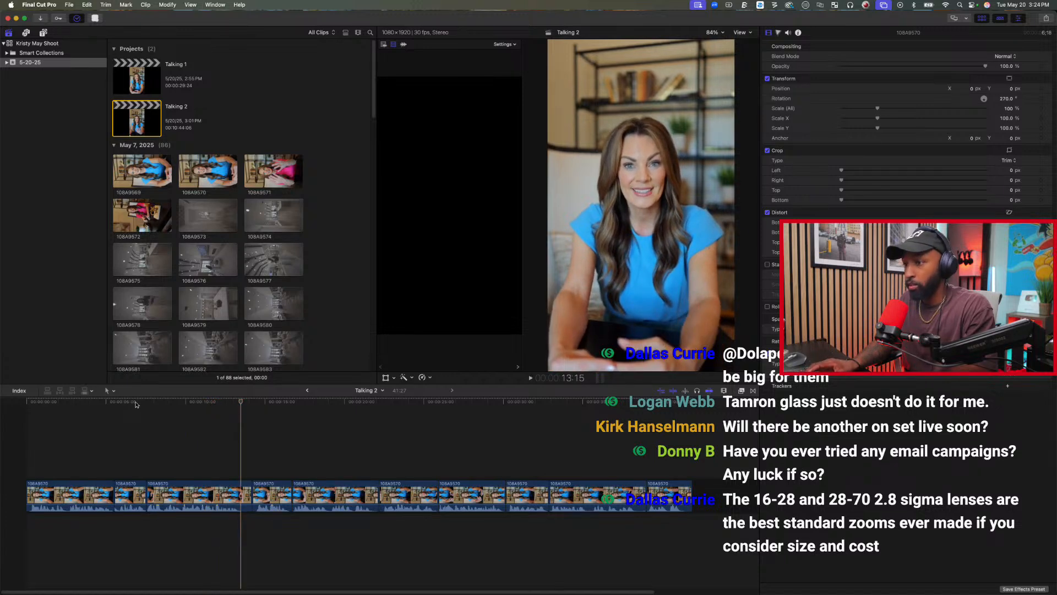
key("alt+]")
Play the start of the fourth clip, step back a few frames, and trim its start up to 13:27.
key("space")
key("space")
key("Left")
key("Left")
key("Left")
key("Left")
key("Left")
key("Left")
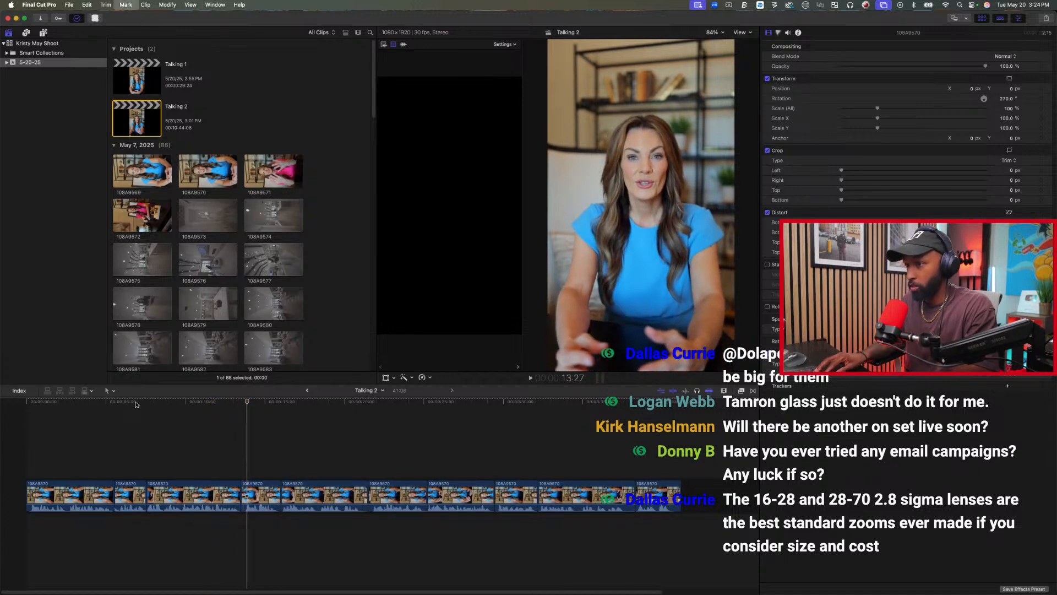
key("alt+[")
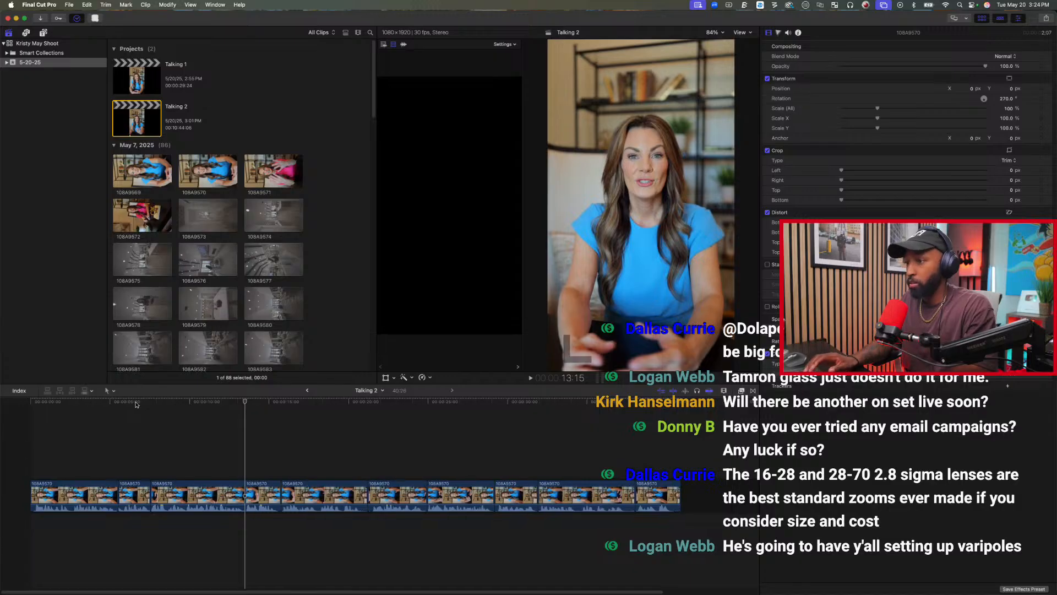
Trim the fifth clip's end at 20:24.
left_click(360, 426)
key("alt+]")
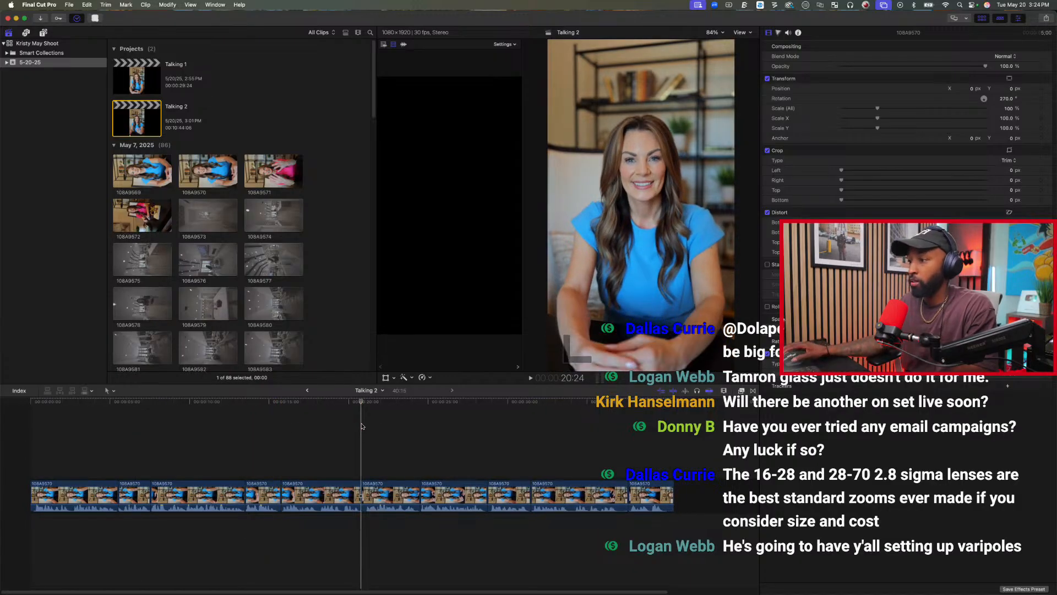
Expand the audio of all the timeline clips so audio and video can be trimmed separately, and clear the selection.
left_click_drag(656, 430, 75, 500)
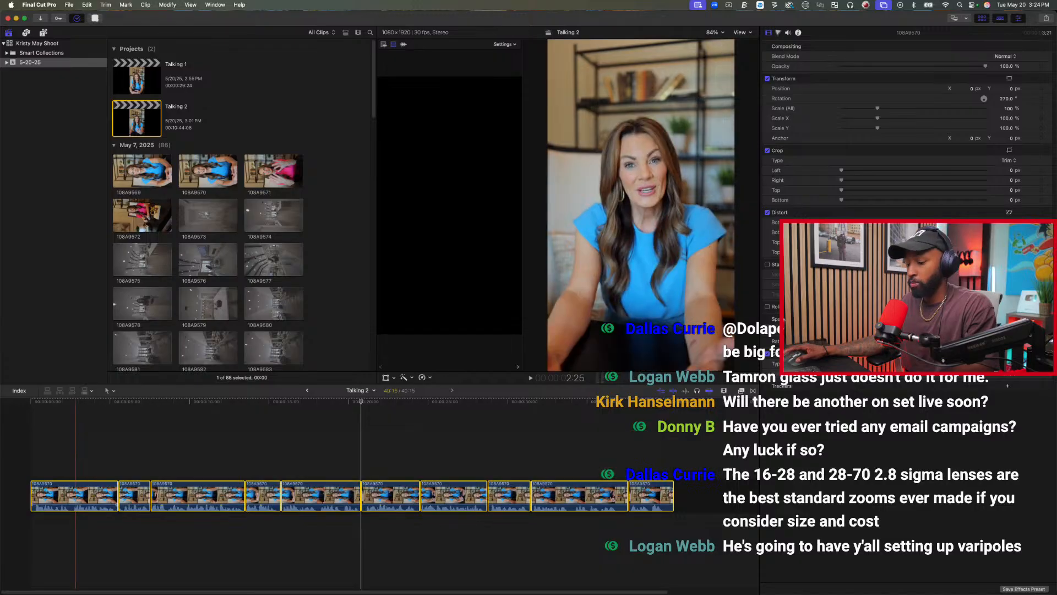
key("ctrl+s")
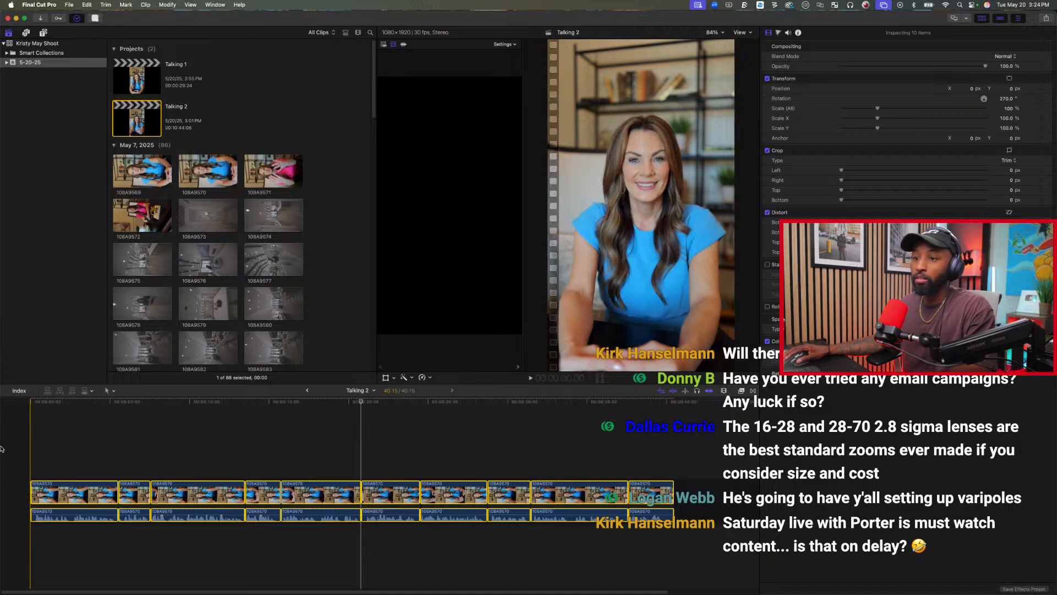
left_click(18, 456)
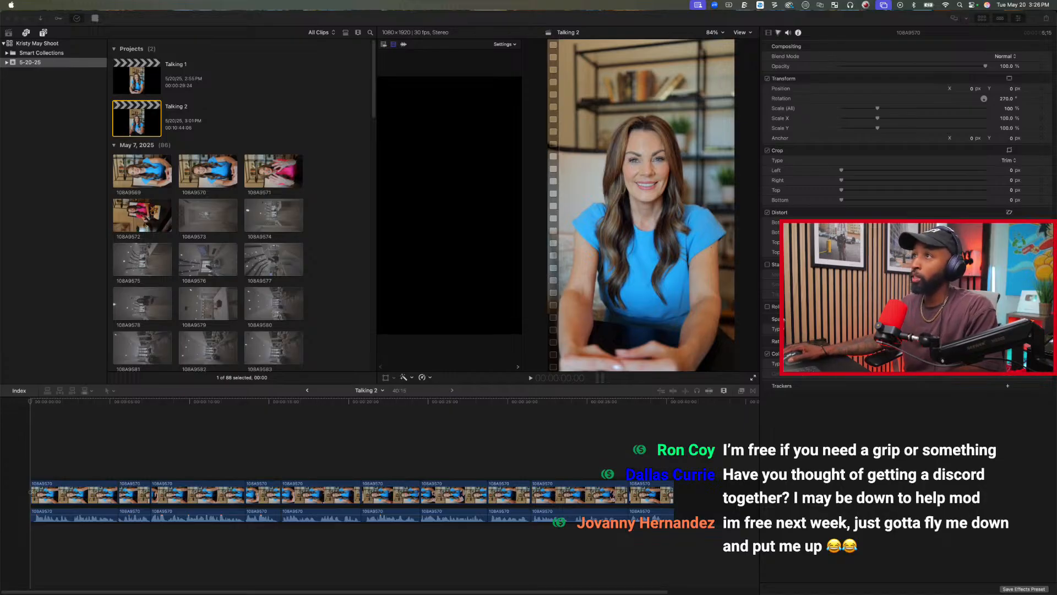
Zoom in on the timeline and play the first clip up to just before its cut, stopping at 5:21.
left_click(275, 20)
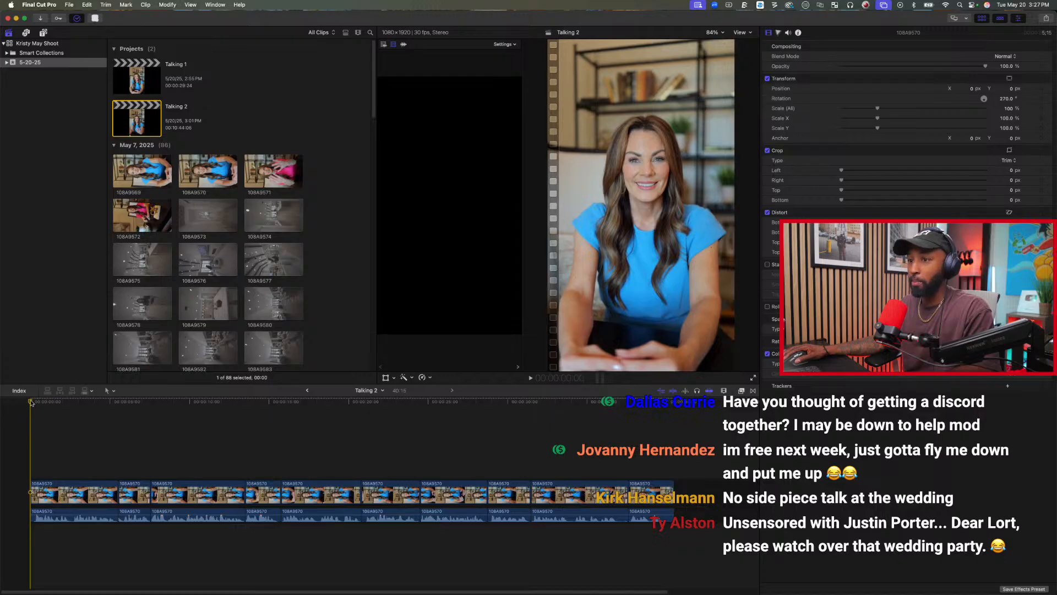
left_click(36, 405)
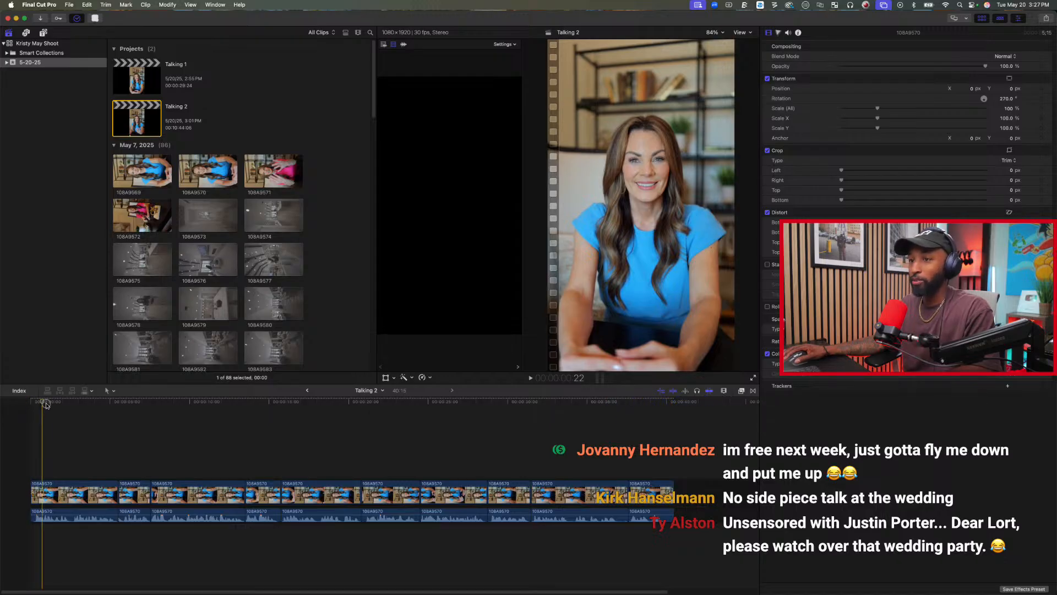
left_click(31, 406)
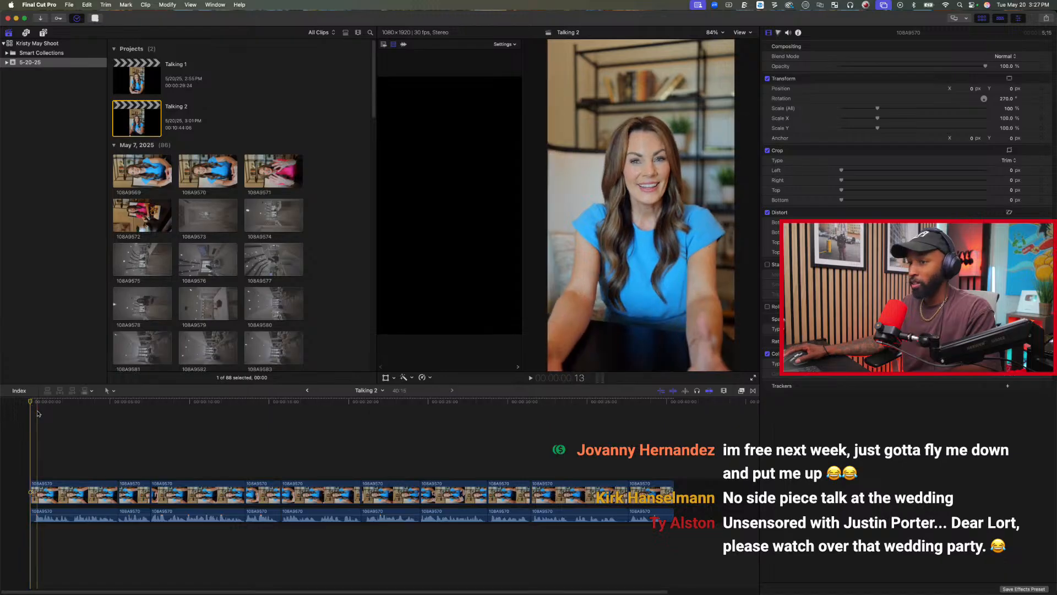
left_click(118, 418)
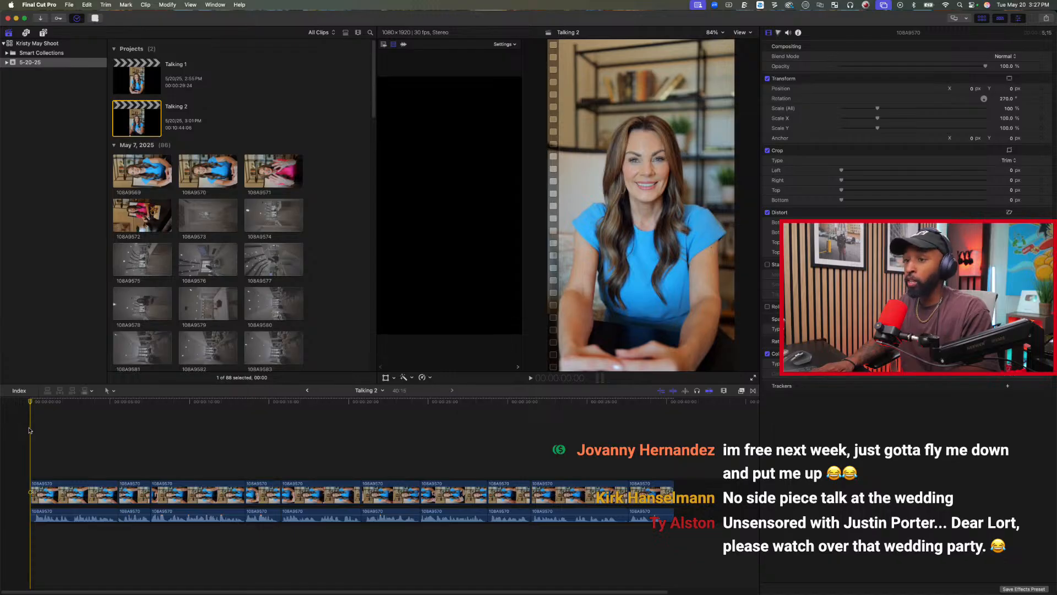
key("super+equal")
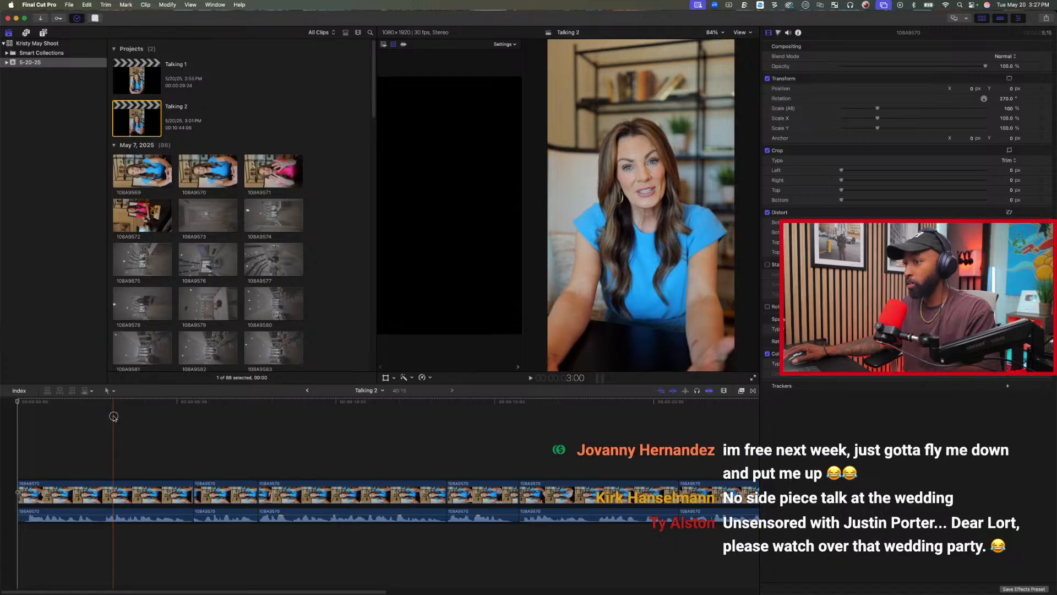
key("space")
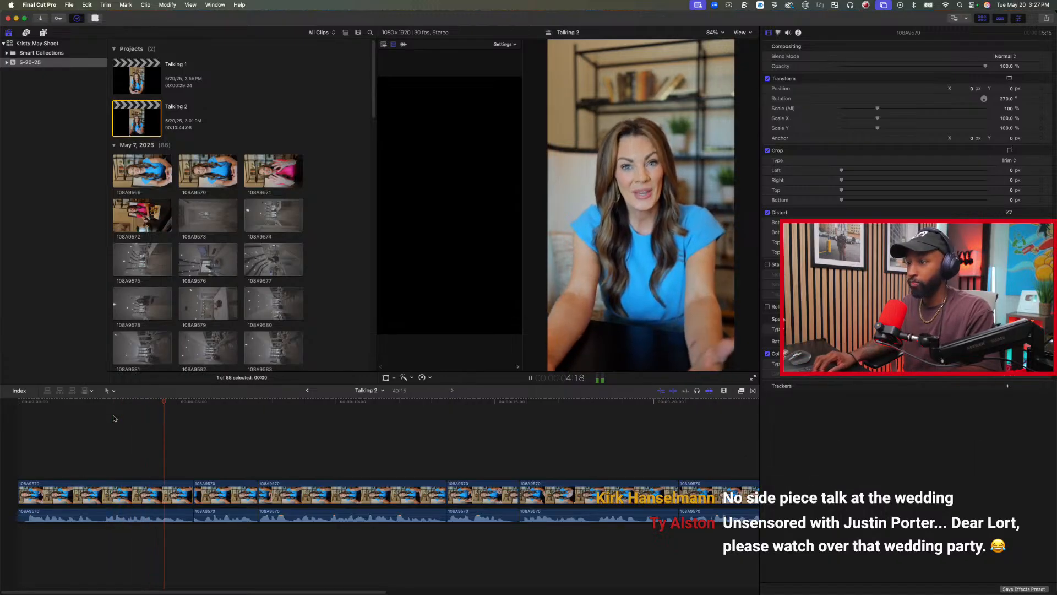
key("space")
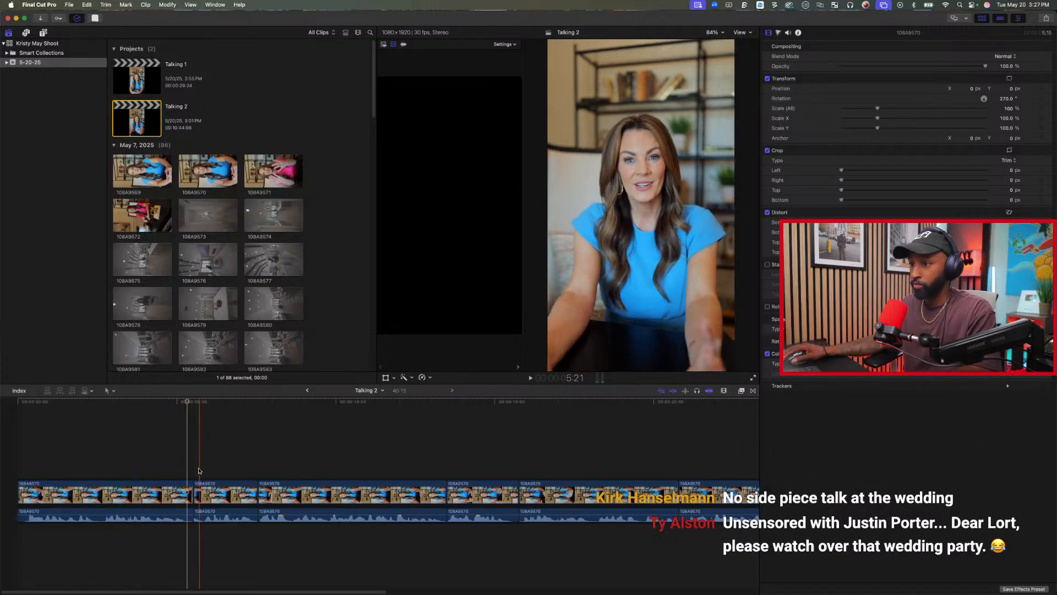
Create J-cuts at the second through sixth clips by trimming only their video starts so each clip's audio leads in.
left_click_drag(192, 492, 267, 492)
left_click_drag(454, 495, 456, 495)
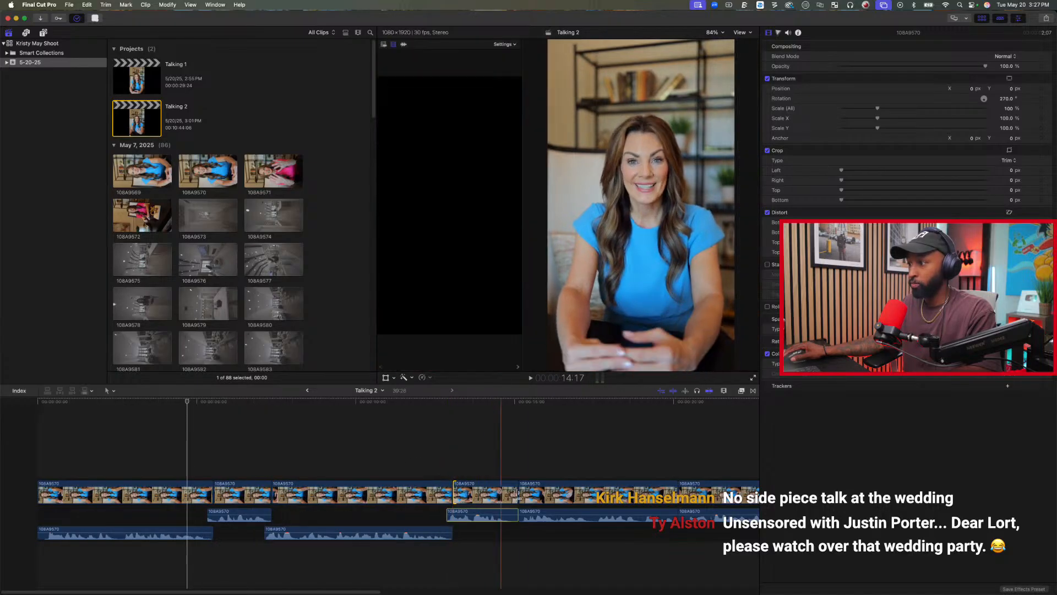
left_click_drag(525, 495, 528, 494)
left_click_drag(678, 494, 693, 495)
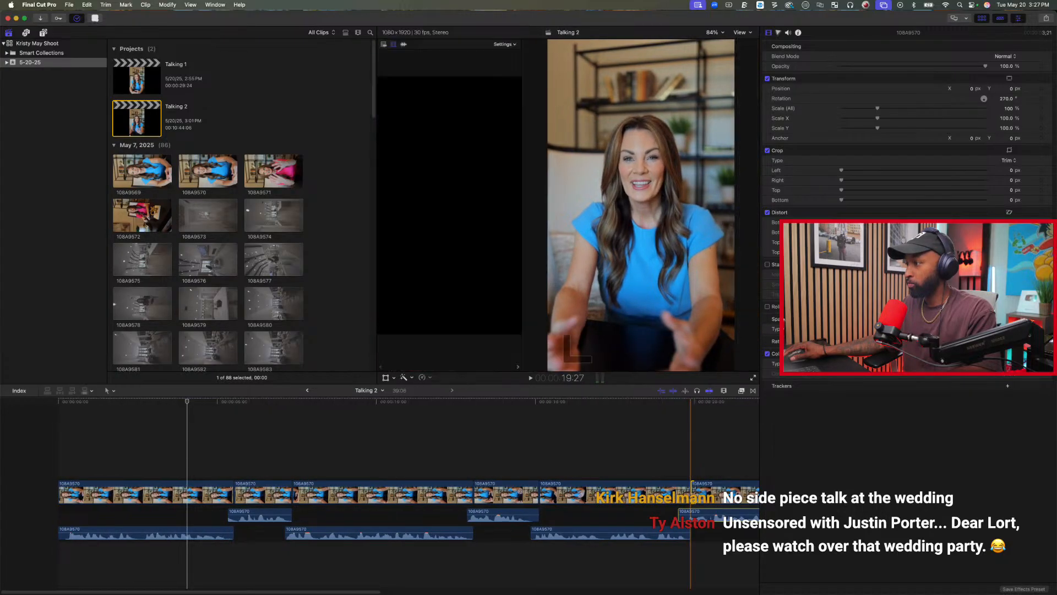
Create J-cuts at the seventh through tenth clips by trimming only their video starts.
left_click(43, 460)
scroll(297, 473, "right", 15)
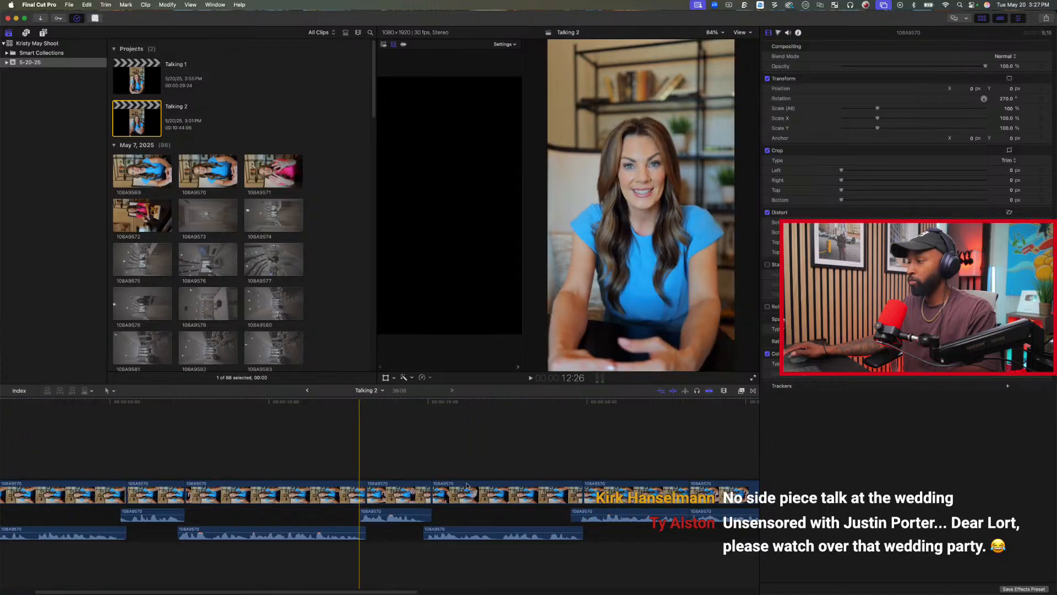
left_click_drag(308, 490, 319, 487)
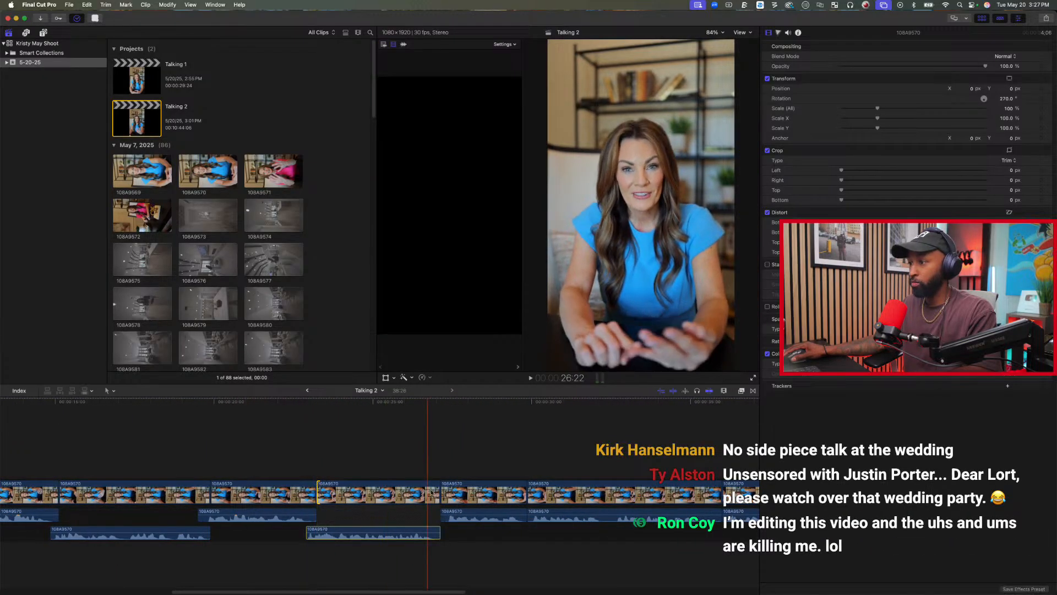
left_click_drag(446, 494, 457, 492)
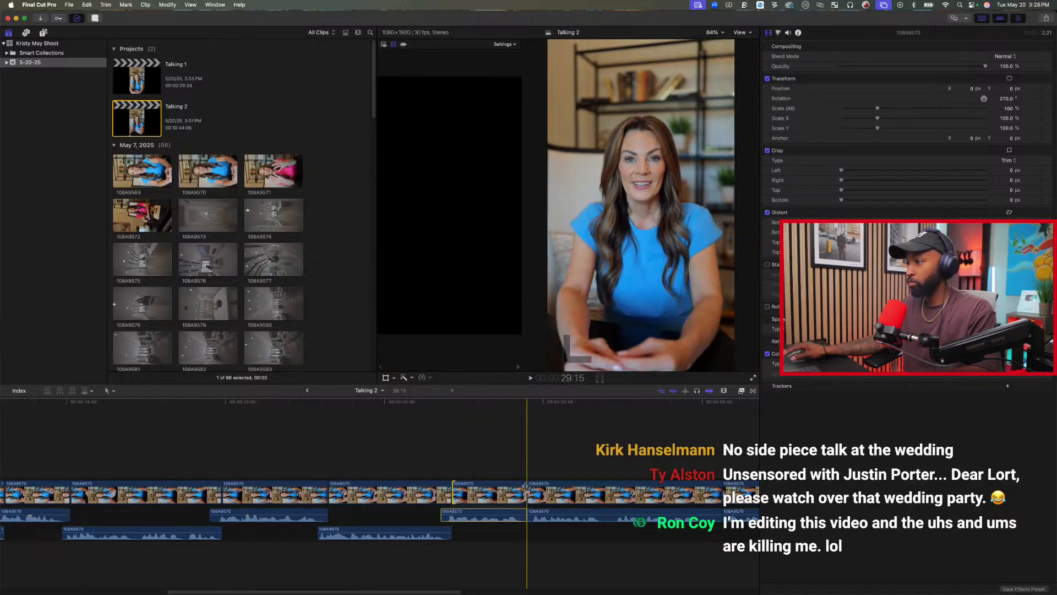
left_click_drag(528, 489, 542, 488)
left_click_drag(722, 491, 741, 490)
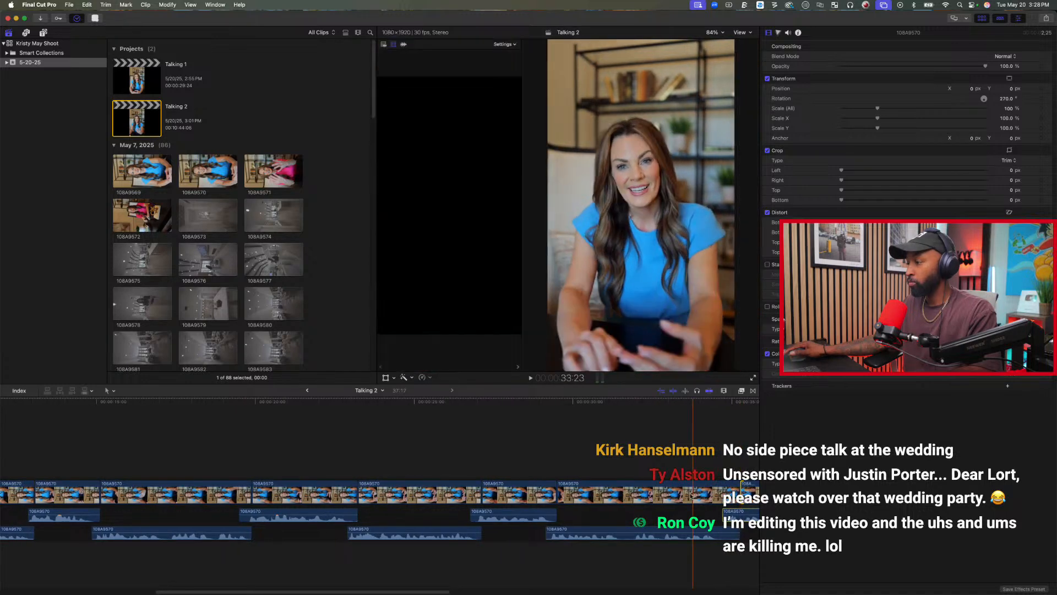
Trim a few opening frames off the first clip at the start of the project.
scroll(688, 495, "right", 5)
scroll(324, 490, "left", 4)
scroll(322, 489, "left", 10)
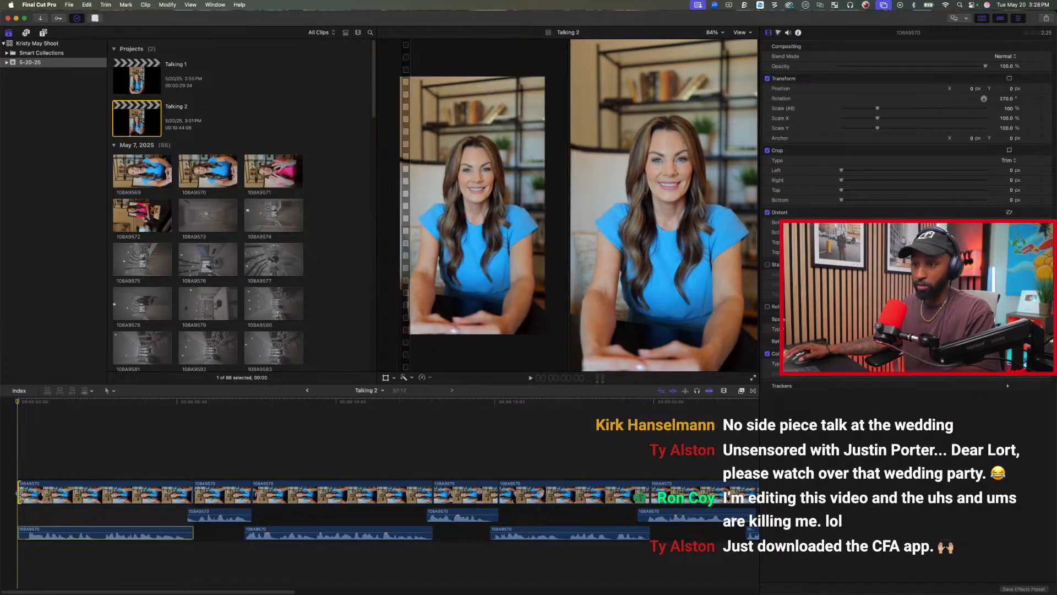
left_click_drag(18, 530, 25, 494)
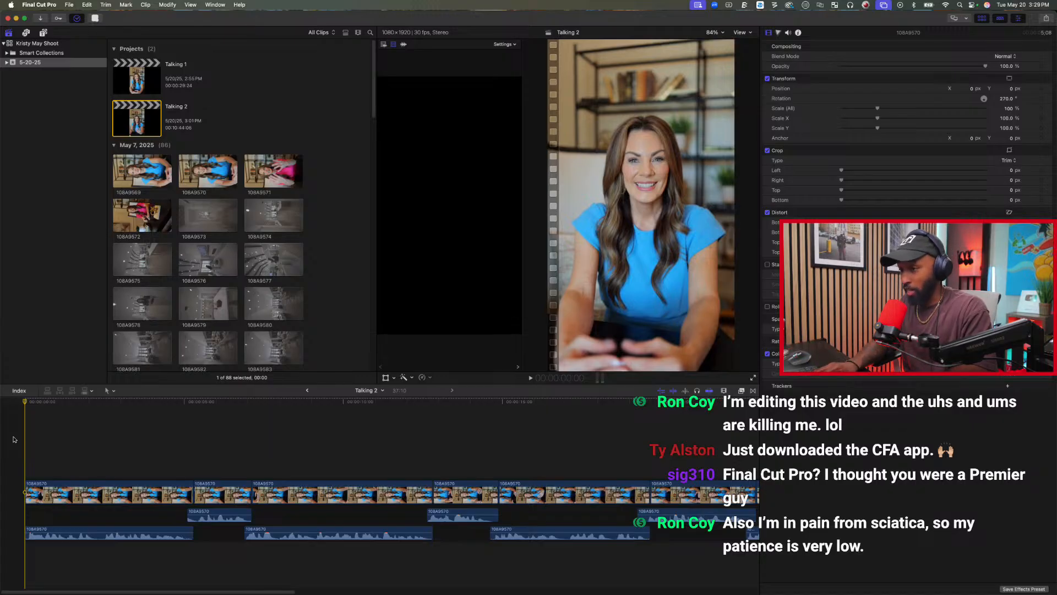
Play the new opening and the first J-cut between the first and second clips, stopping at 5:26.
key("space")
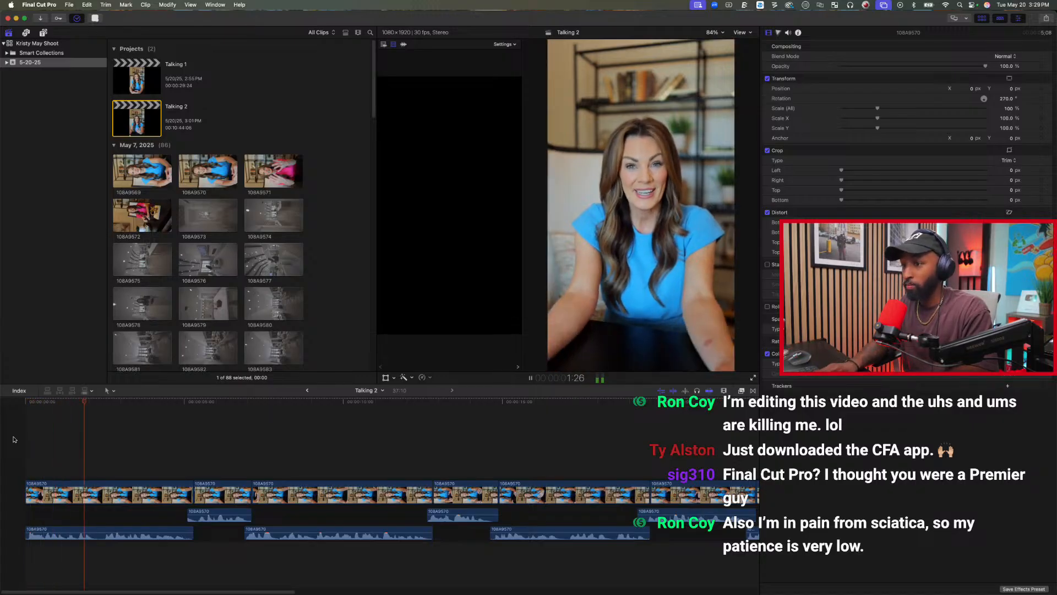
key("space")
left_click(191, 411)
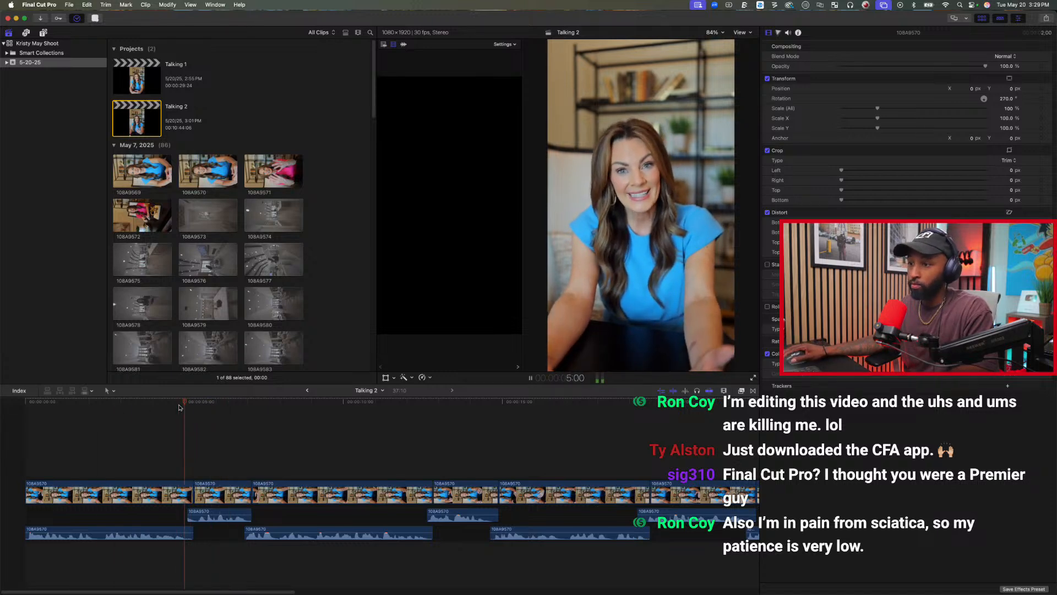
key("space")
key("space")
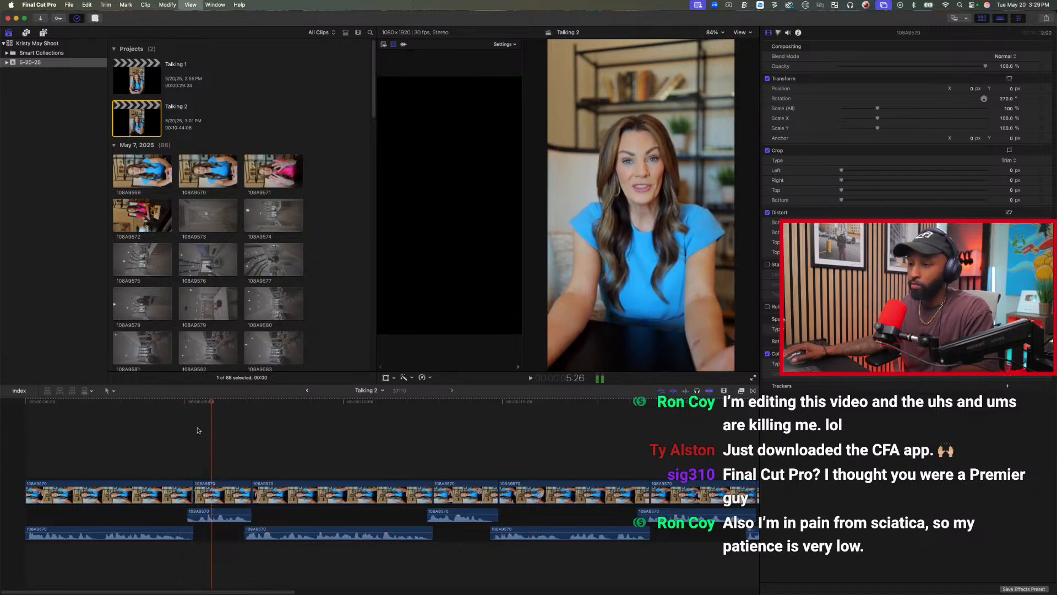
Lengthen the first J-cut by starting the second clip's audio earlier and extending the first clip's video end a few frames.
mouse_move(189, 515)
left_mouse_down()
mouse_move(178, 514)
mouse_move(196, 495)
left_mouse_up()
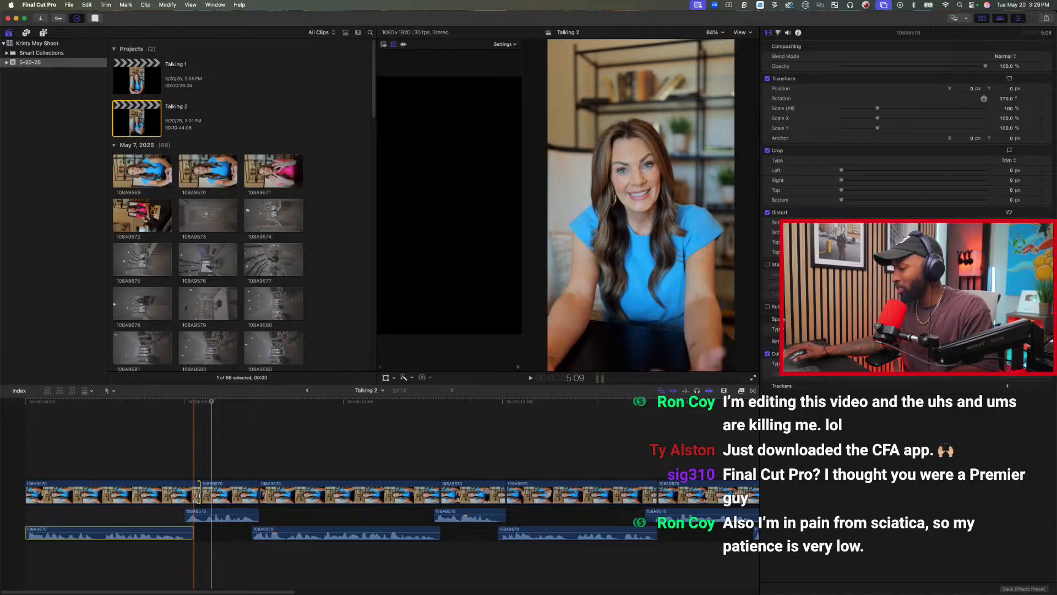
left_click(156, 452)
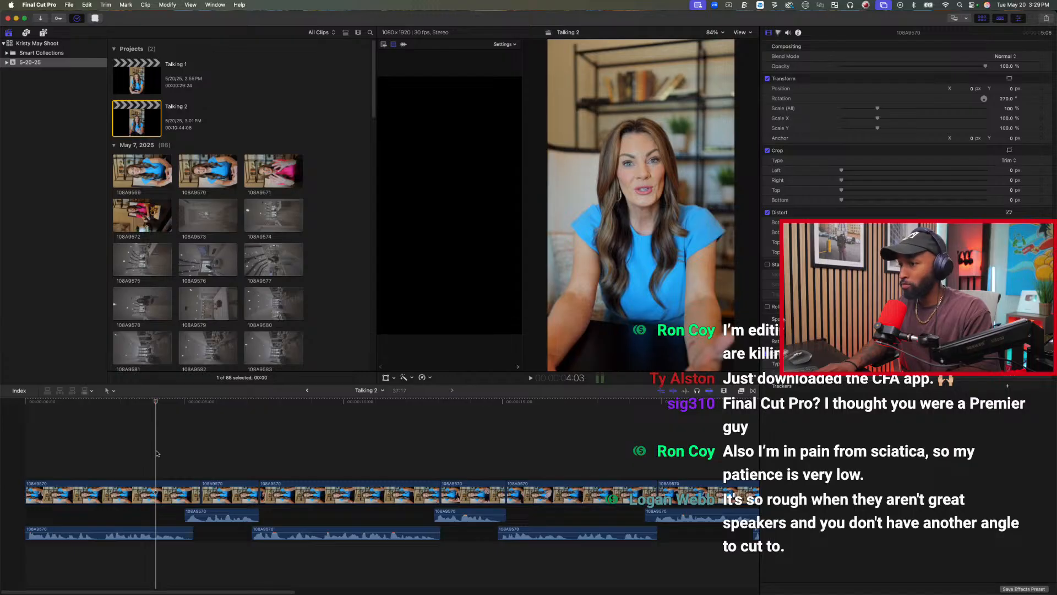
left_click_drag(198, 494, 201, 495)
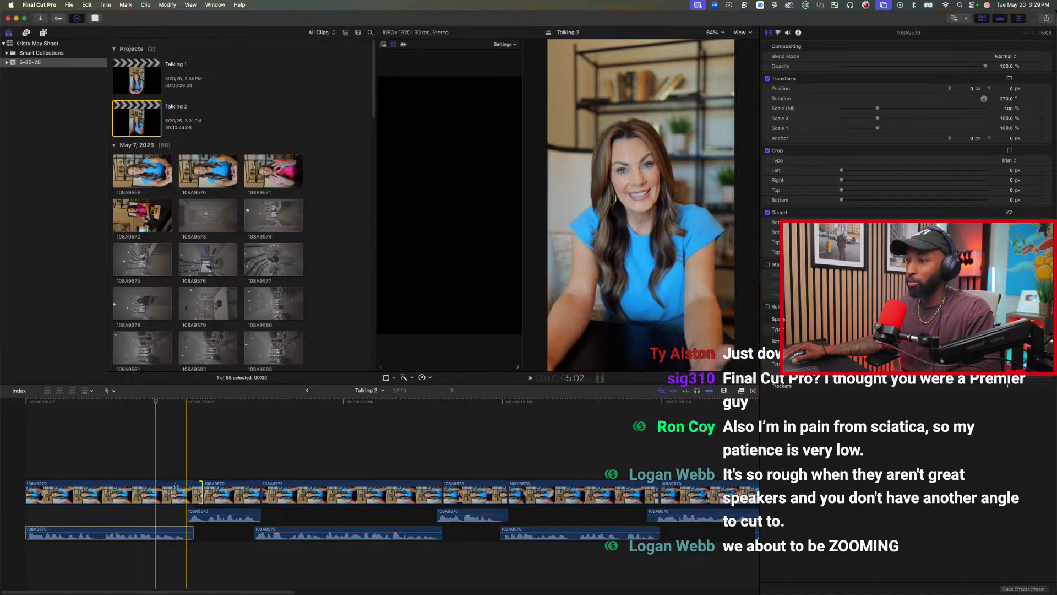
Play the sequence from 4:17 through the following cuts and stop at the start of the fifth clip.
left_click(171, 469)
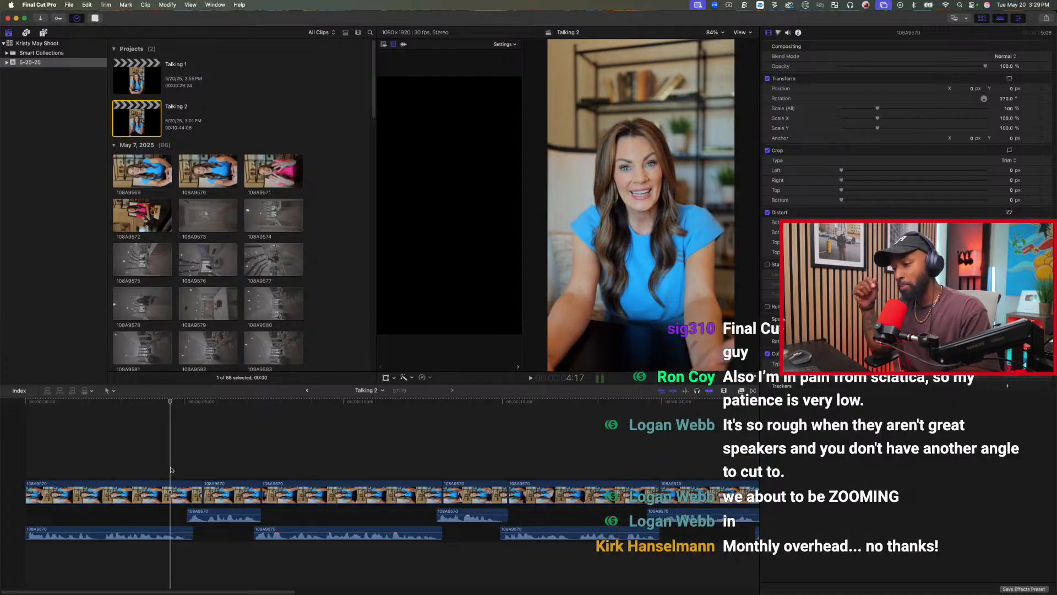
key("space")
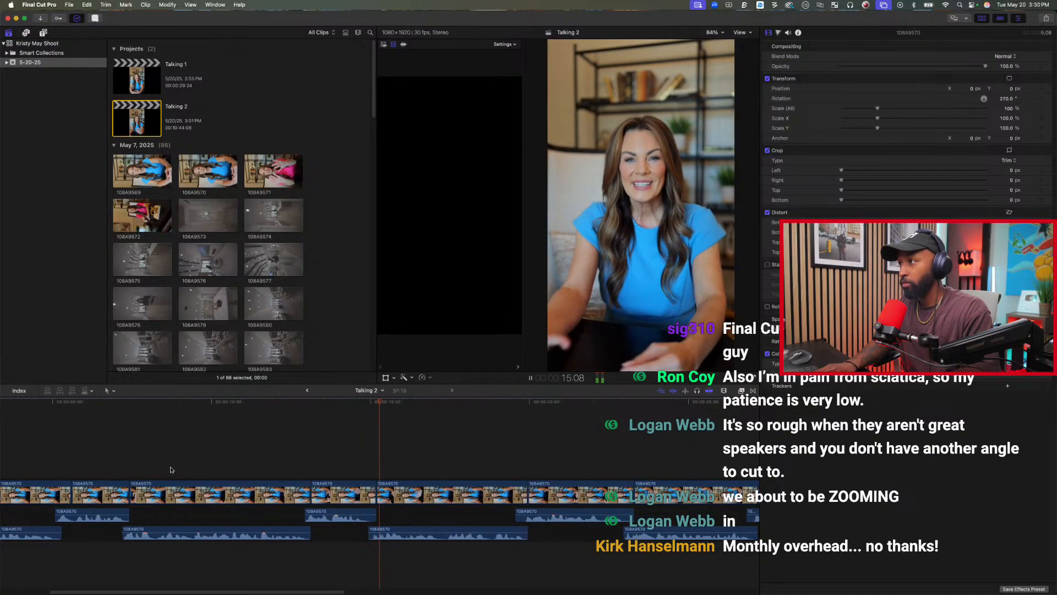
key("space")
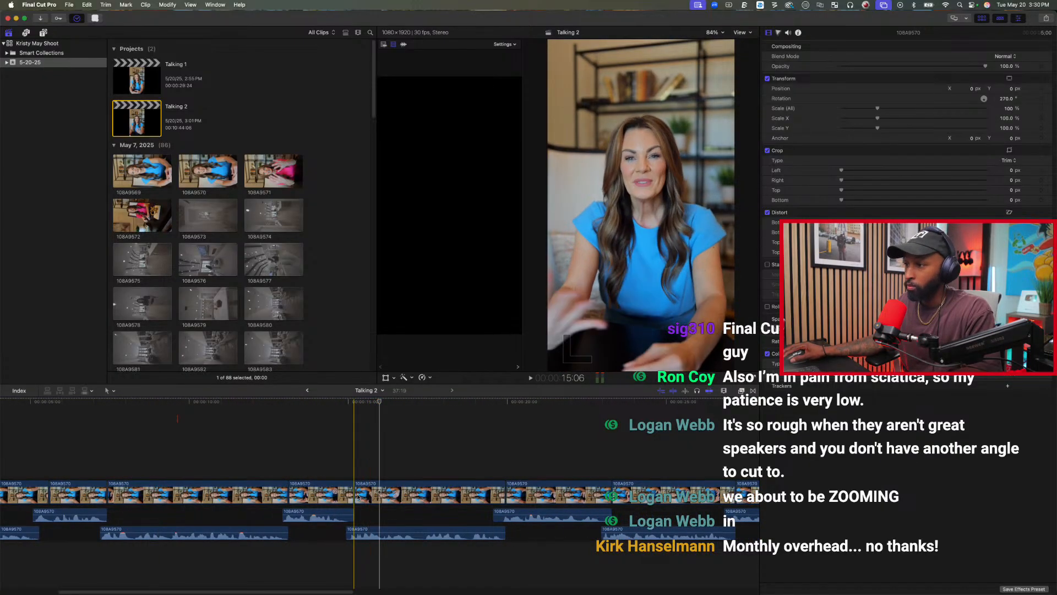
Trim a few frames off the fourth clip's video end and replay the cut into the fifth clip.
left_click_drag(349, 498, 342, 495)
key("space")
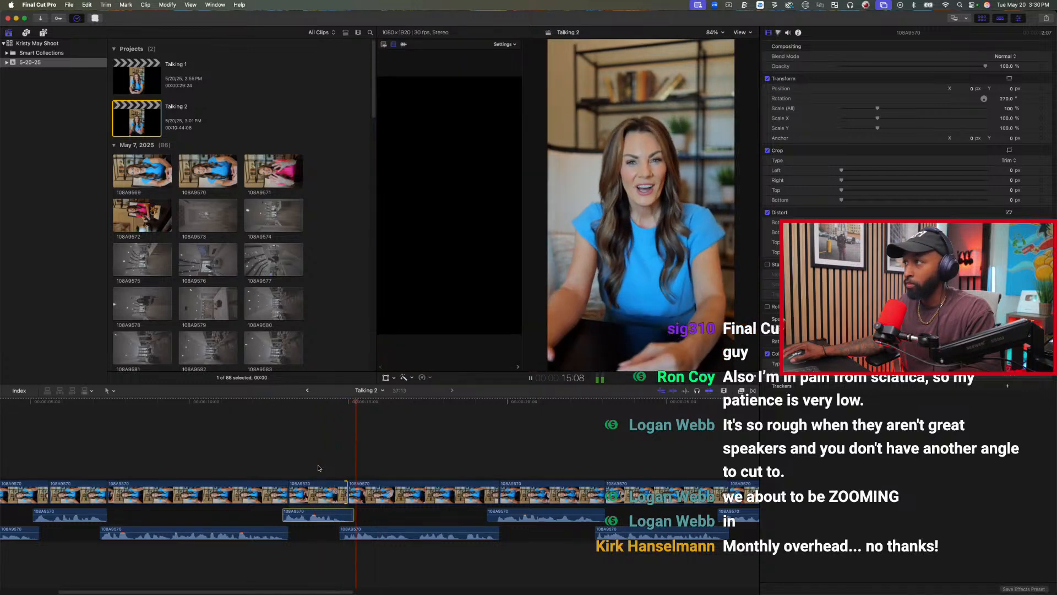
key("space")
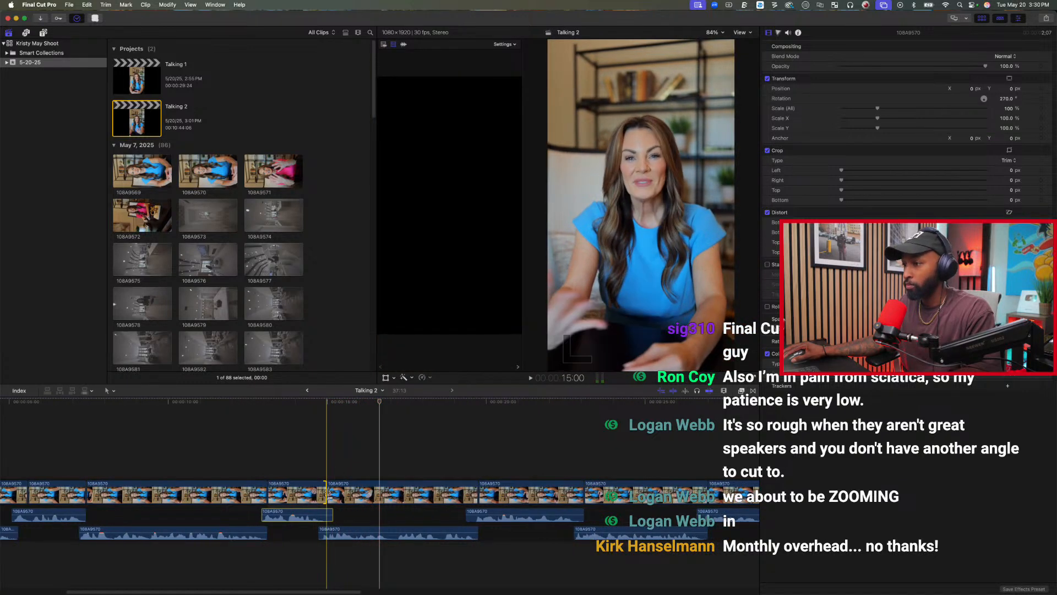
Roll the video cut between the fourth and fifth clips a few frames later and replay the transition.
left_click_drag(326, 497, 333, 497)
key("space")
key("space")
left_click(309, 462)
key("space")
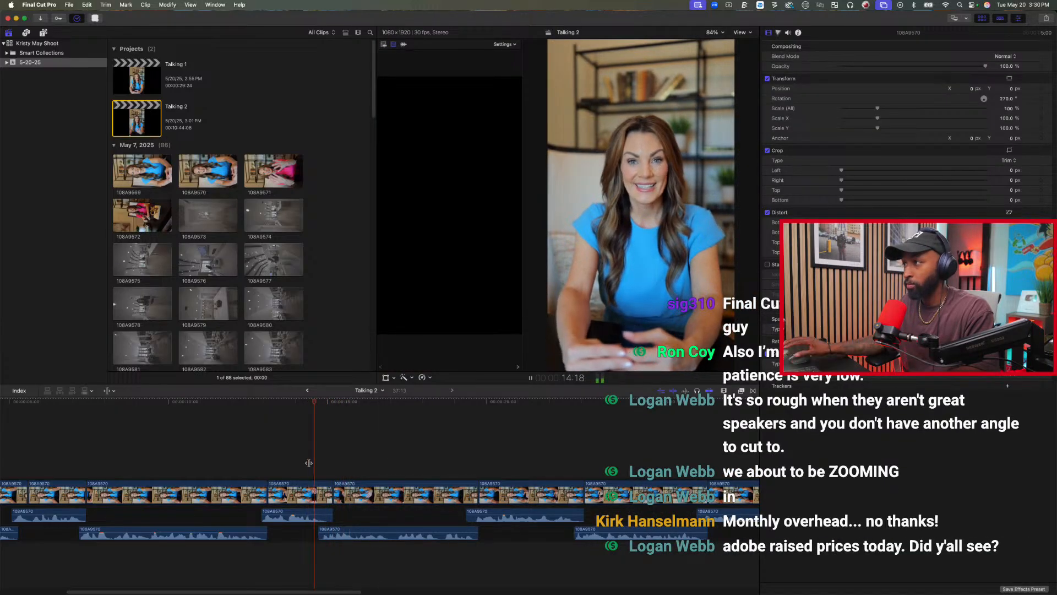
Zoom in on the cut between the fourth and fifth clips and trim the fourth clip's video end slightly shorter.
key("super+equal")
key("super+equal")
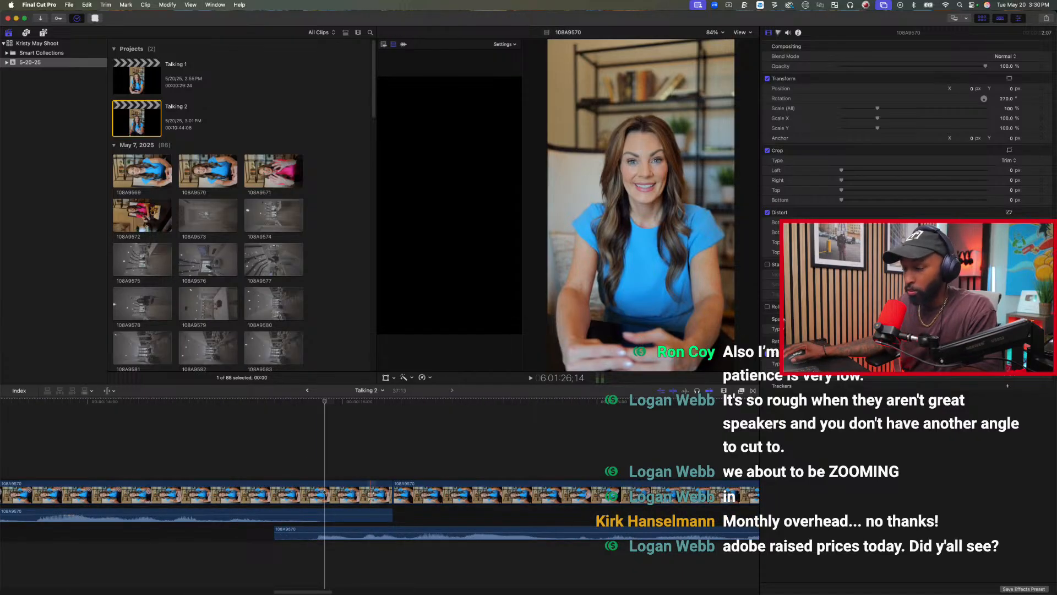
left_click_drag(393, 493, 361, 488)
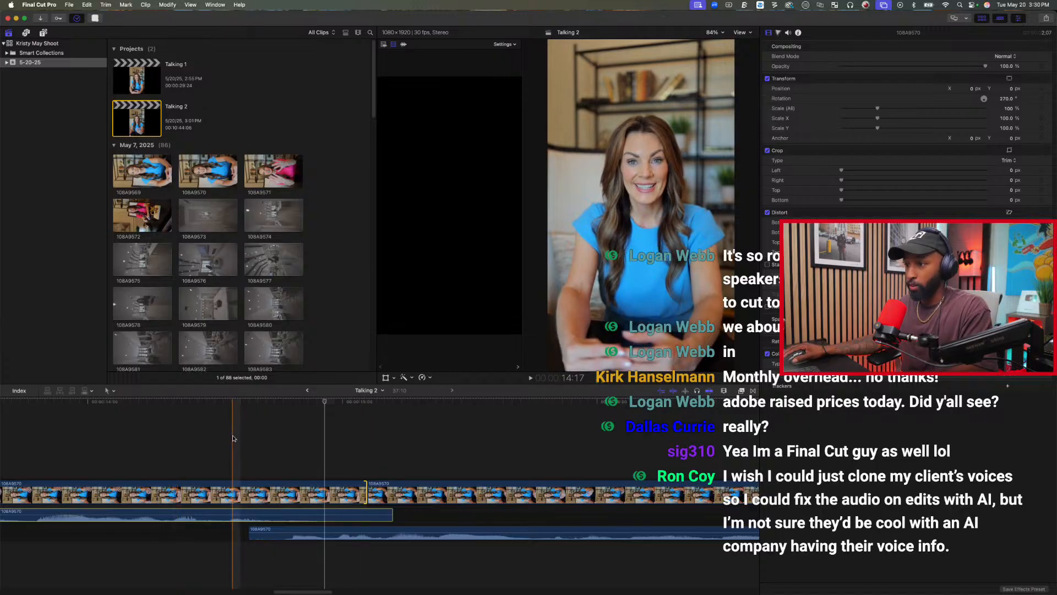
Play the rest of the sequence to its end and fit the whole project in the timeline.
key("space")
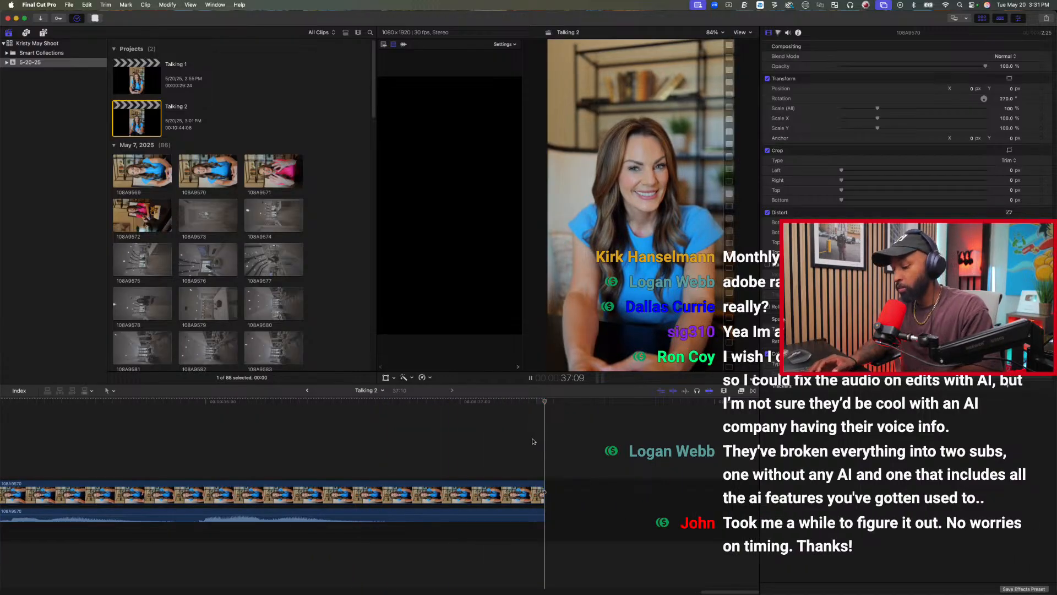
key("shift+z")
left_click(227, 104)
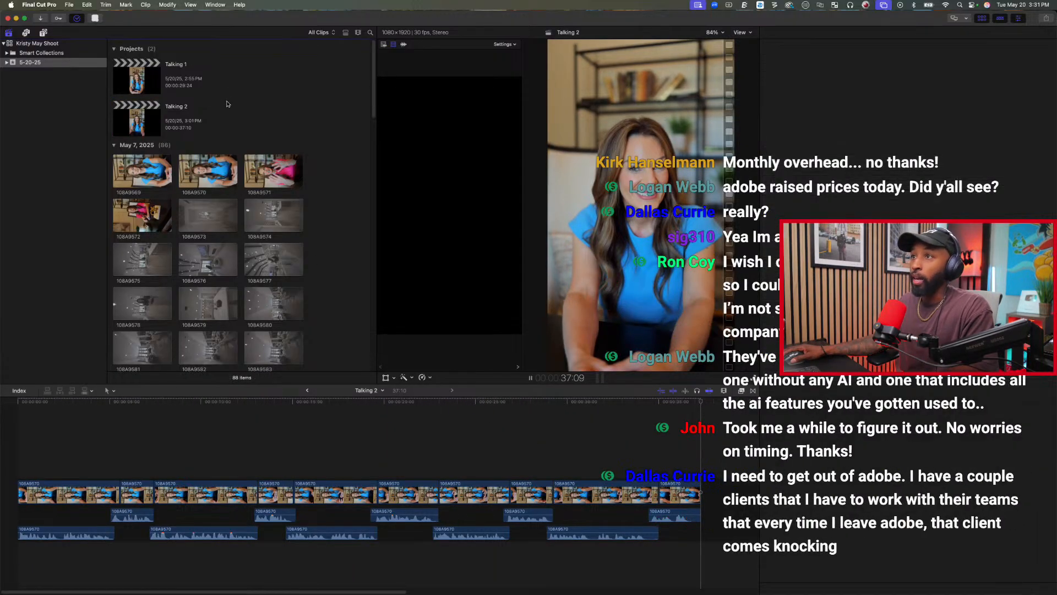
Create a new project named Talking 3 in event 5-20-25, with vertical 1080x1920 format at 30p.
left_click(71, 5)
mouse_move(94, 15)
left_click(199, 17)
type("Talking 3")
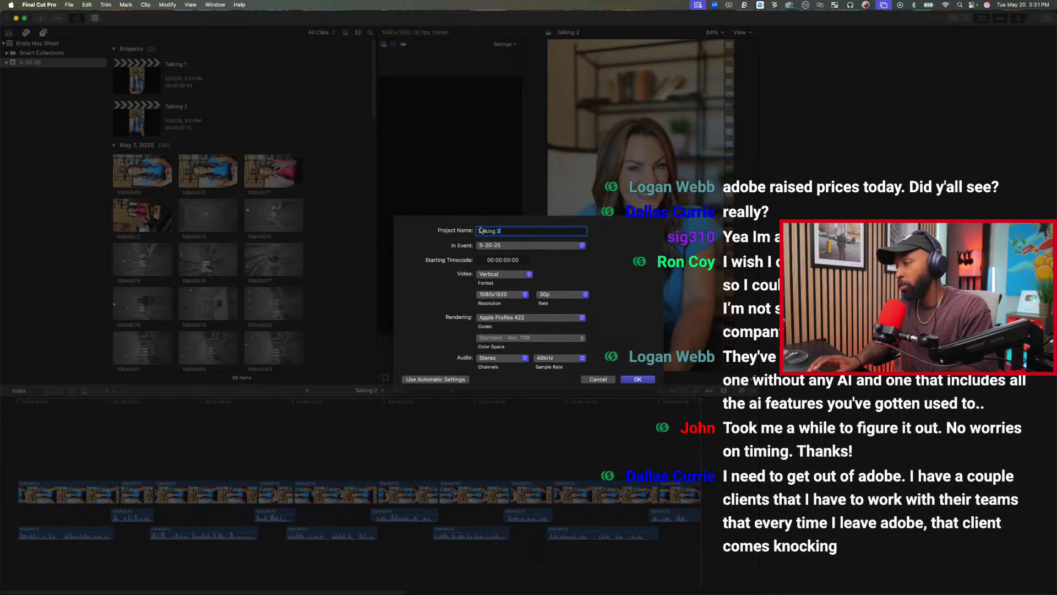
key("Return")
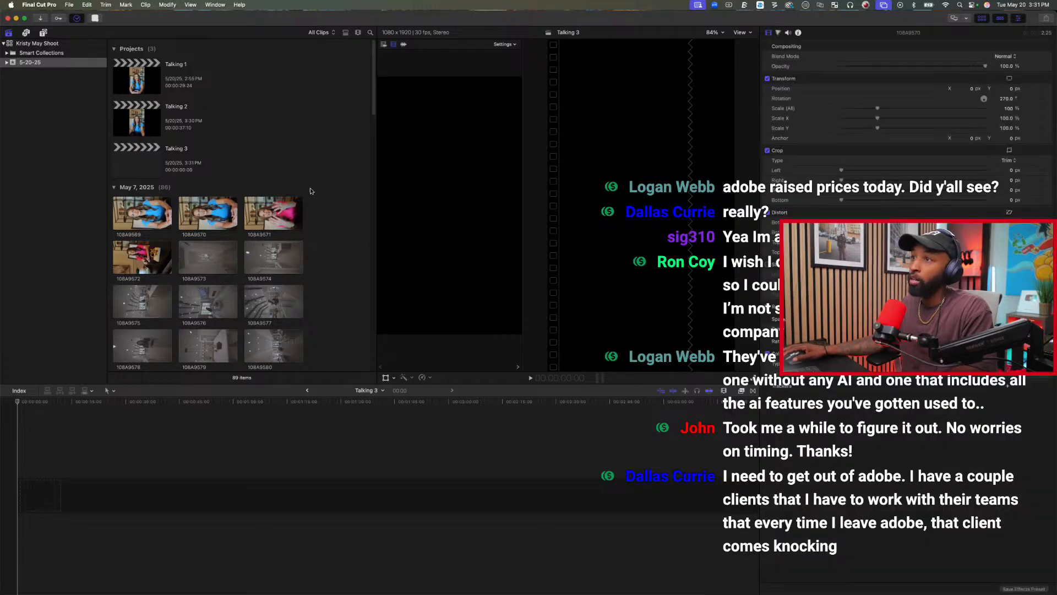
Append clip 108A9571 to the Talking 3 timeline and paste the copied rotation, spatial conform and volume attributes onto it.
left_click(268, 213)
key("e")
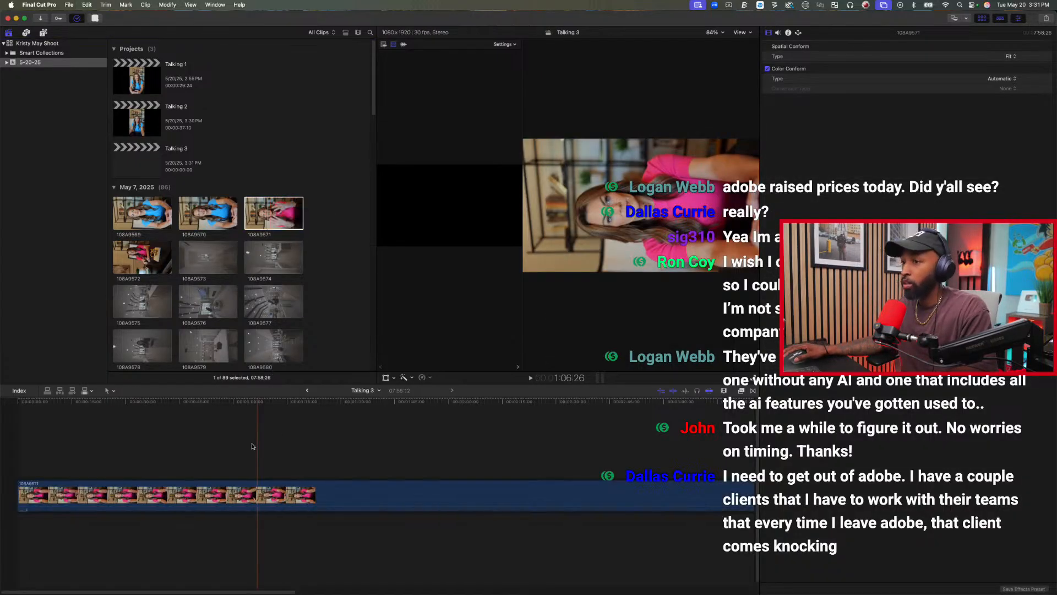
left_click(225, 221)
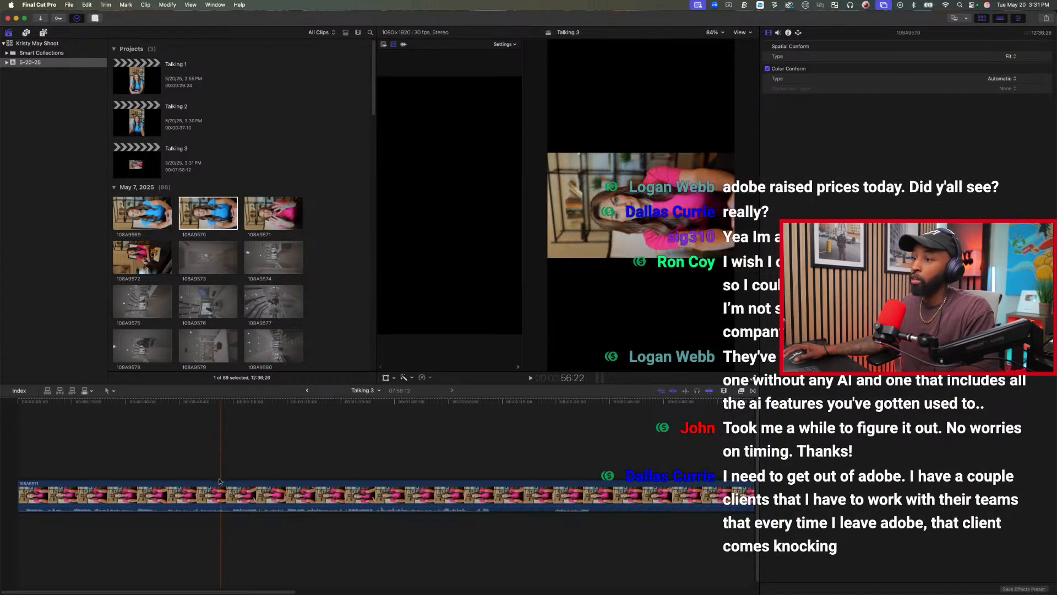
left_click(219, 489)
key("super+shift+v")
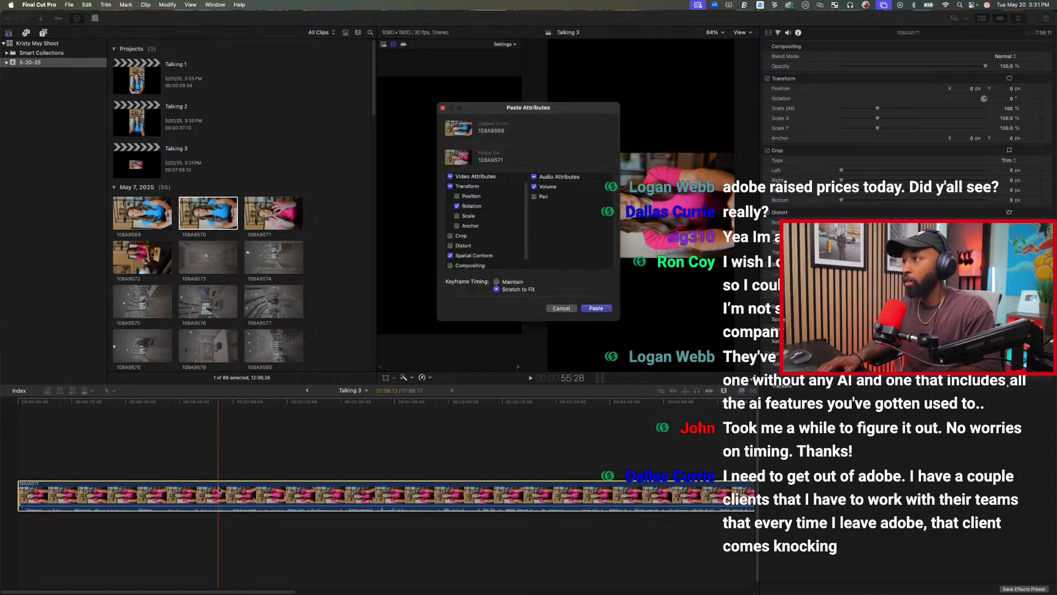
key("Return")
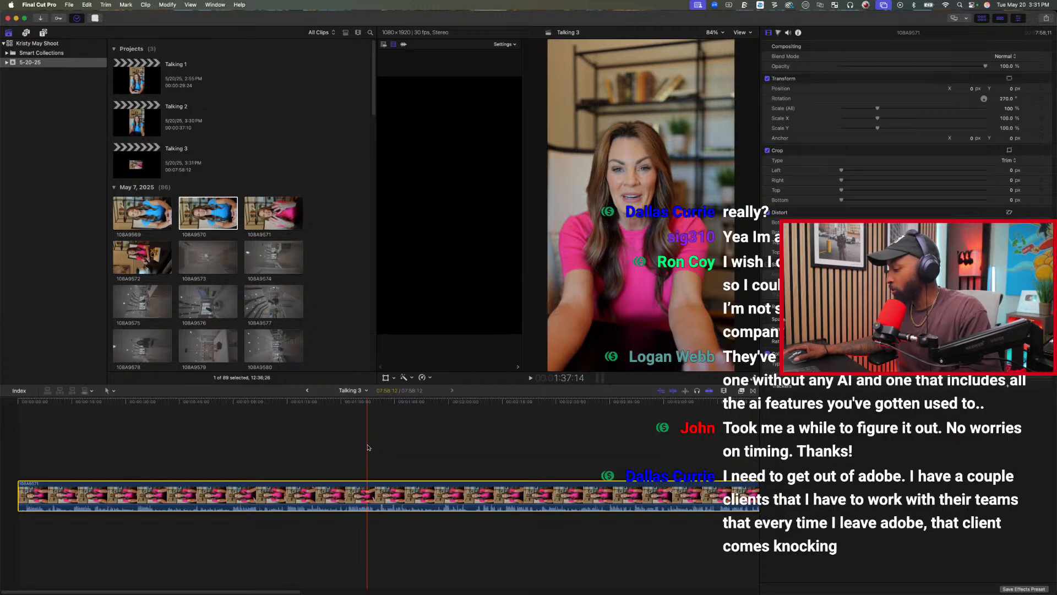
key("End")
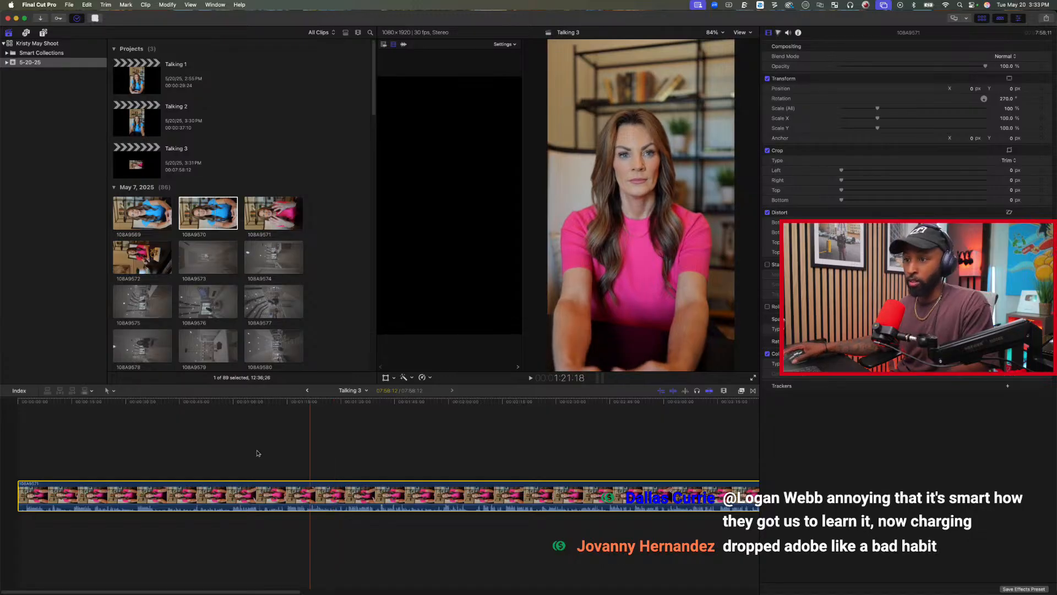
left_click(29, 453)
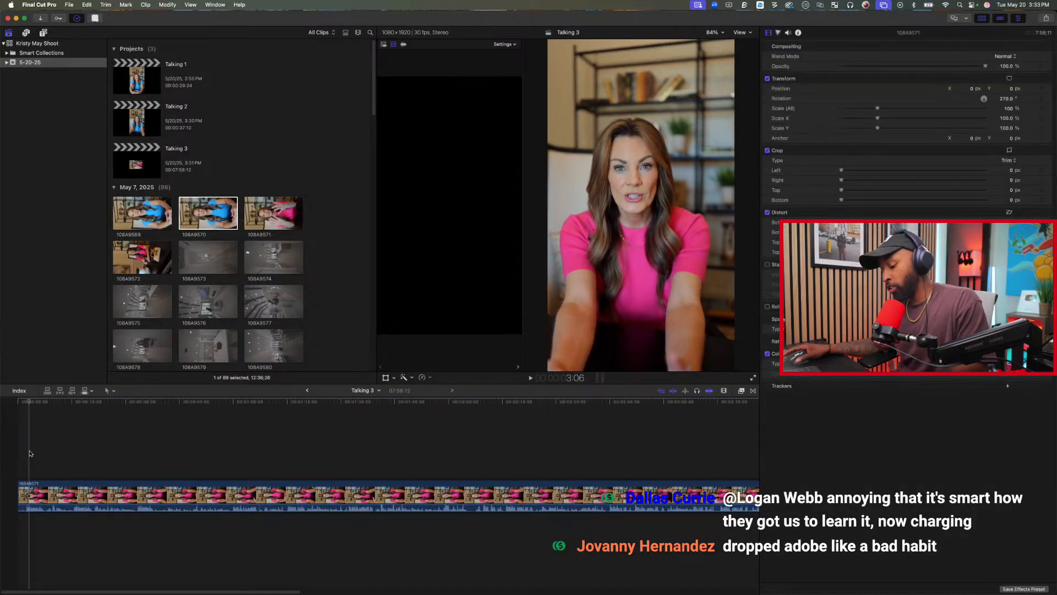
key("shift+z")
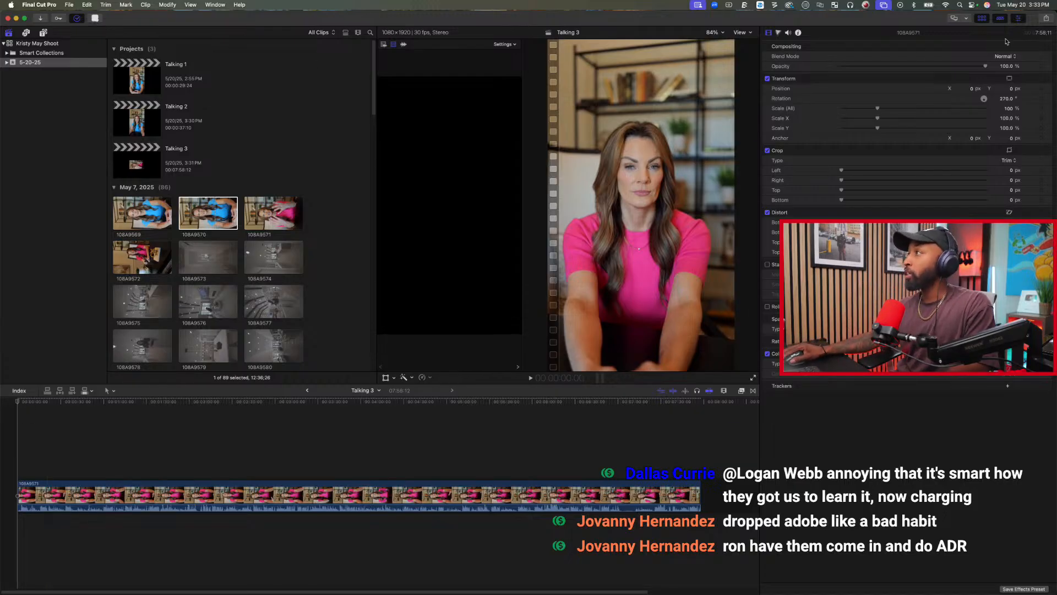
Look through the share destinations, the Add Destination options and the file-level export commands.
left_click(1045, 19)
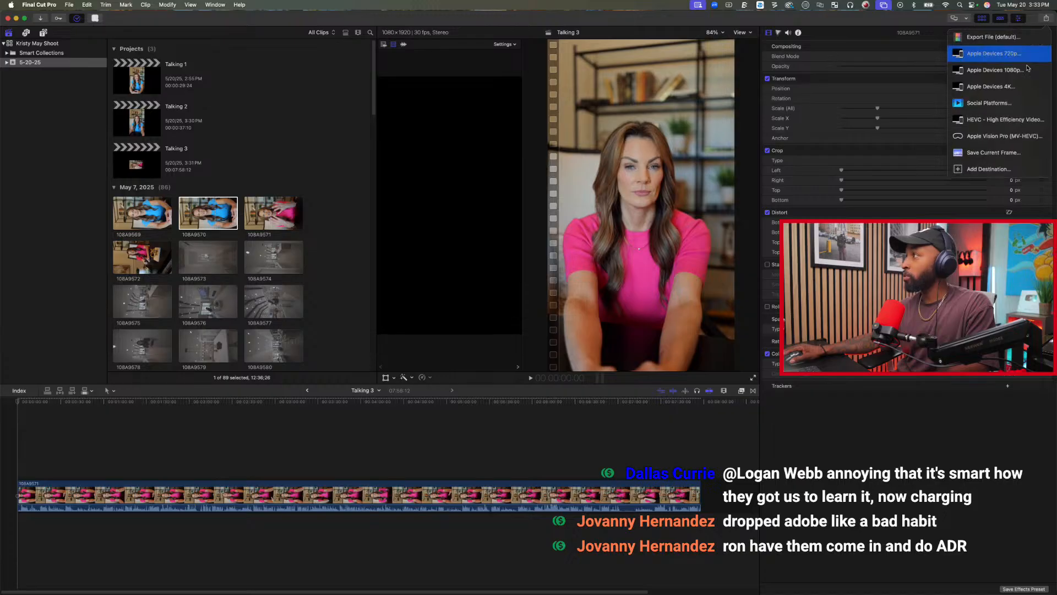
left_click(997, 170)
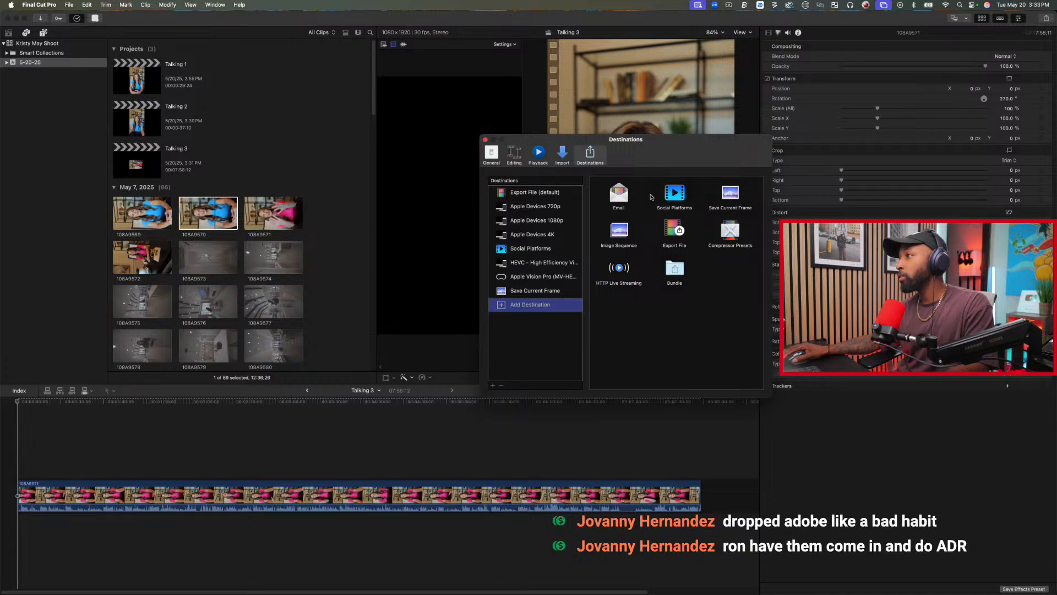
left_click(485, 140)
left_click(65, 4)
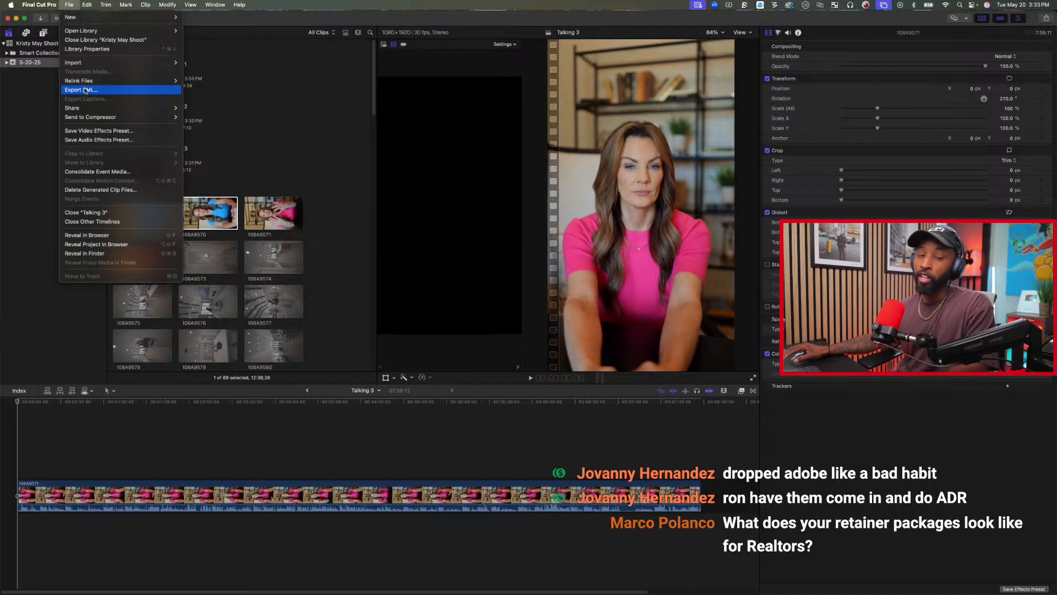
left_click(325, 165)
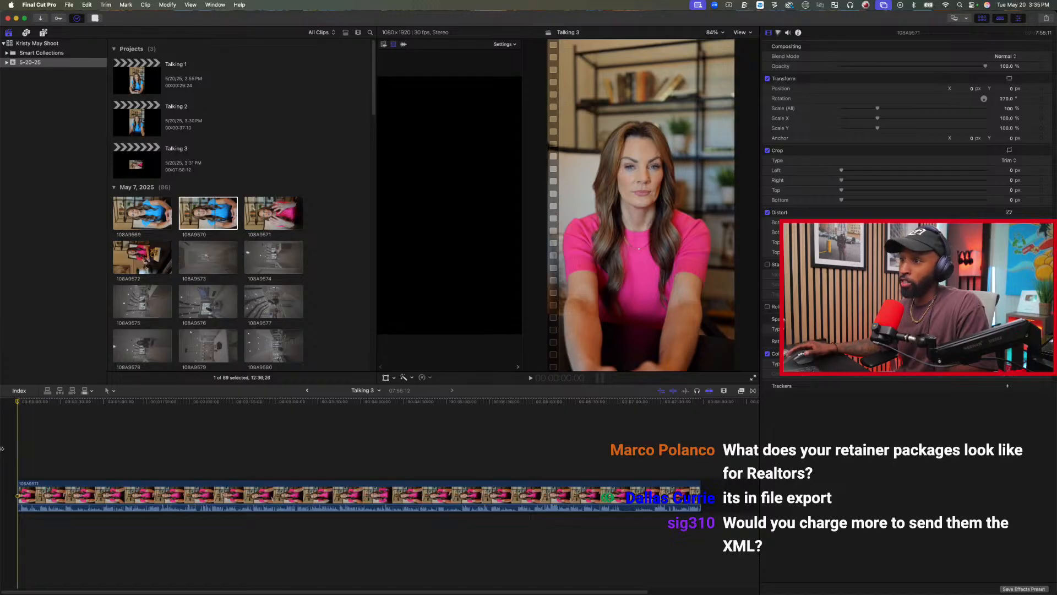
Play the opening of 108A9571, split it at about 39 seconds and trim the first piece's start to 33:07.
left_click(23, 403)
key("space")
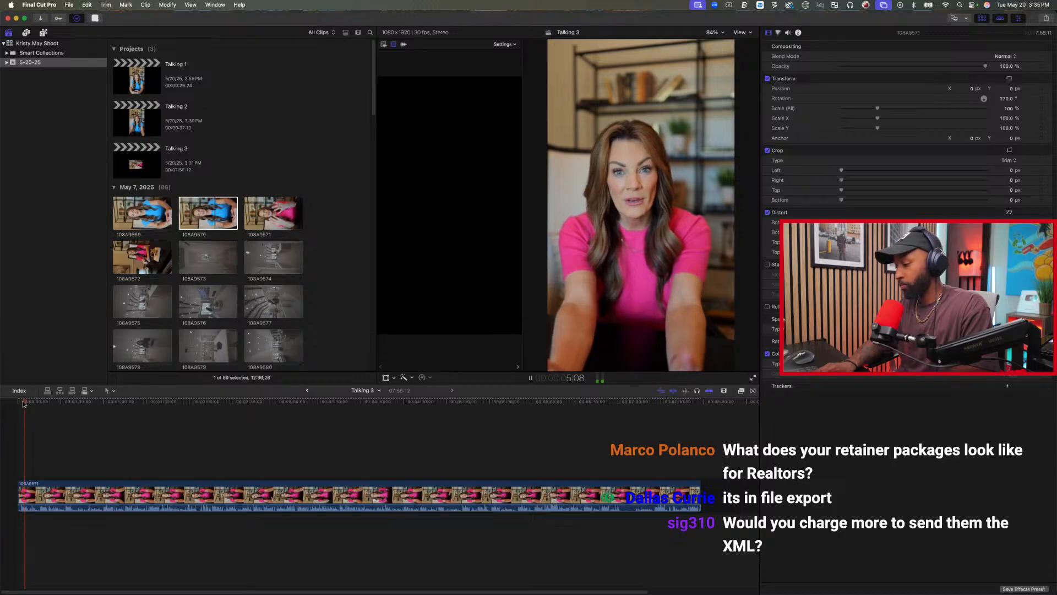
key("space")
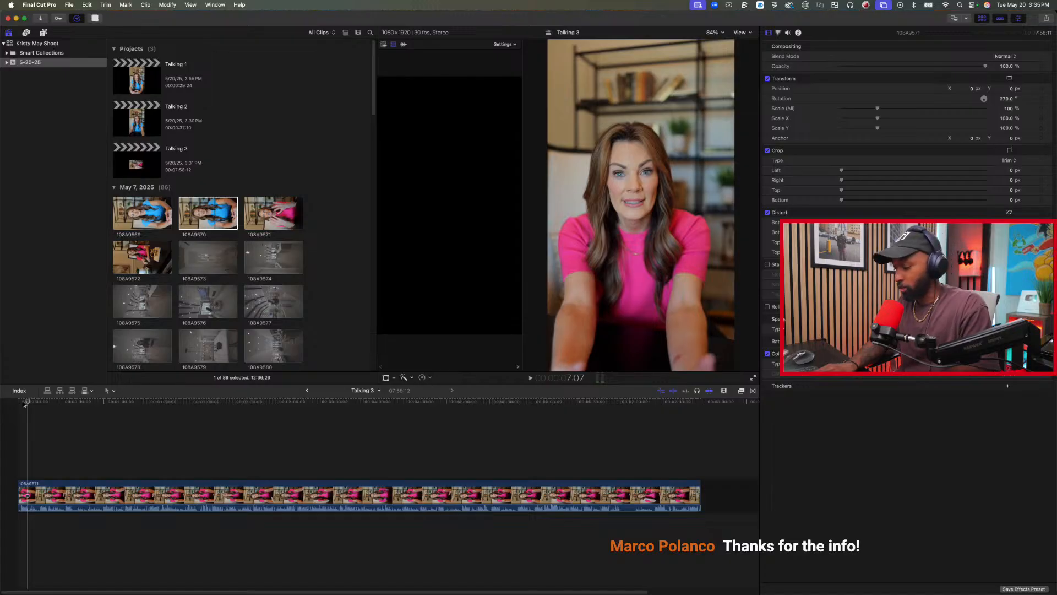
key("space")
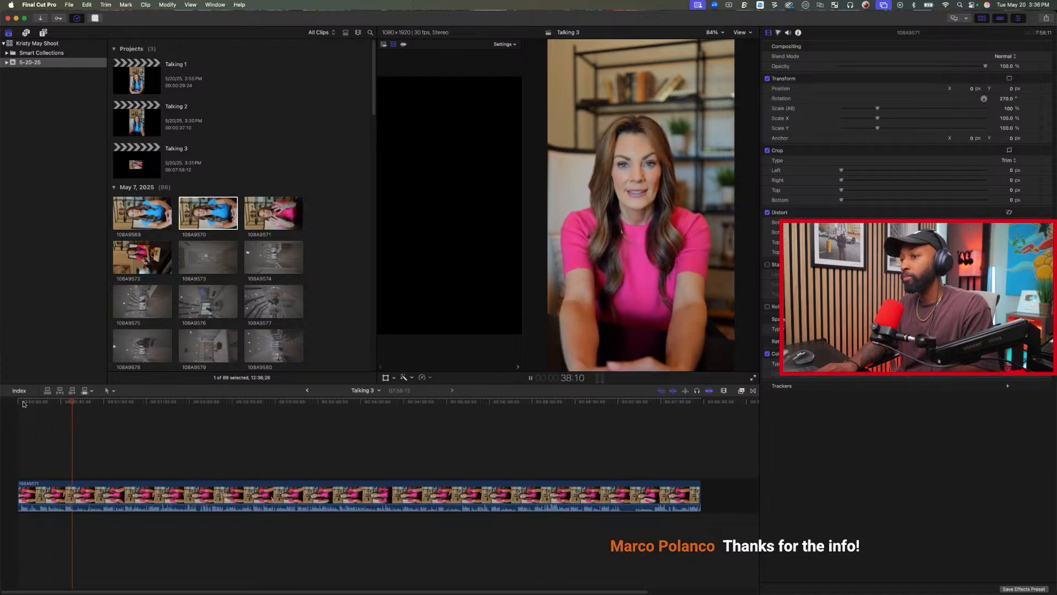
key("space")
key("super+b")
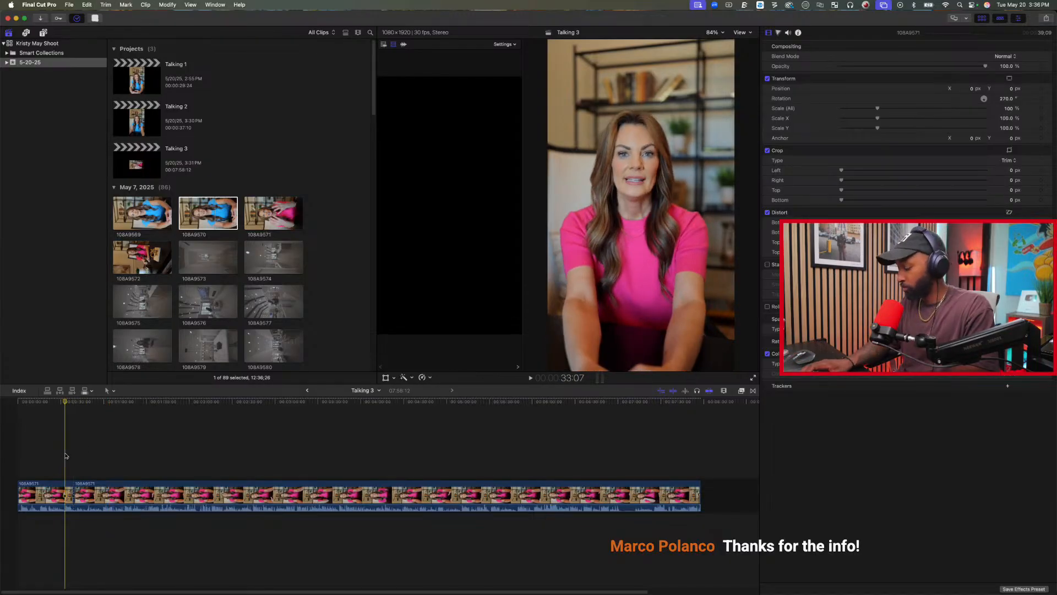
key("alt+bracketleft")
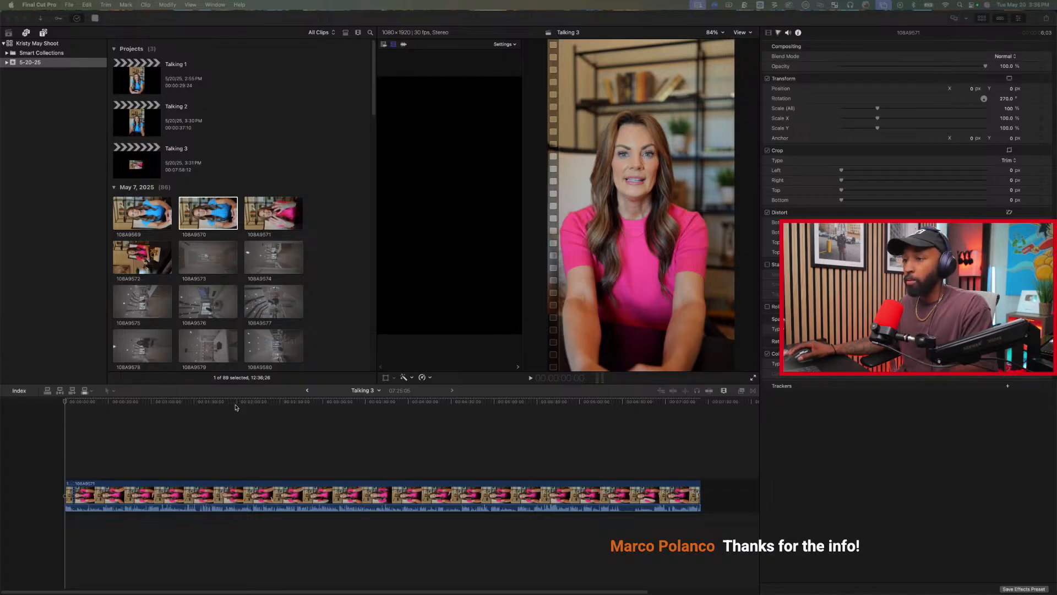
Play on past the first kept take and trim the second clip's start to 26:13.
left_click(74, 437)
left_click(75, 436)
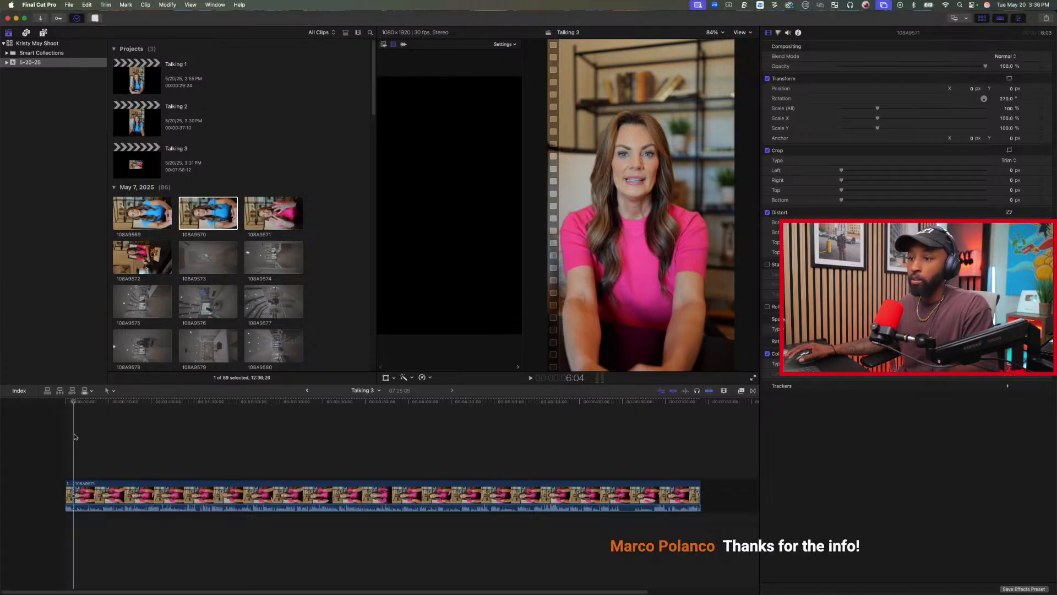
key("space")
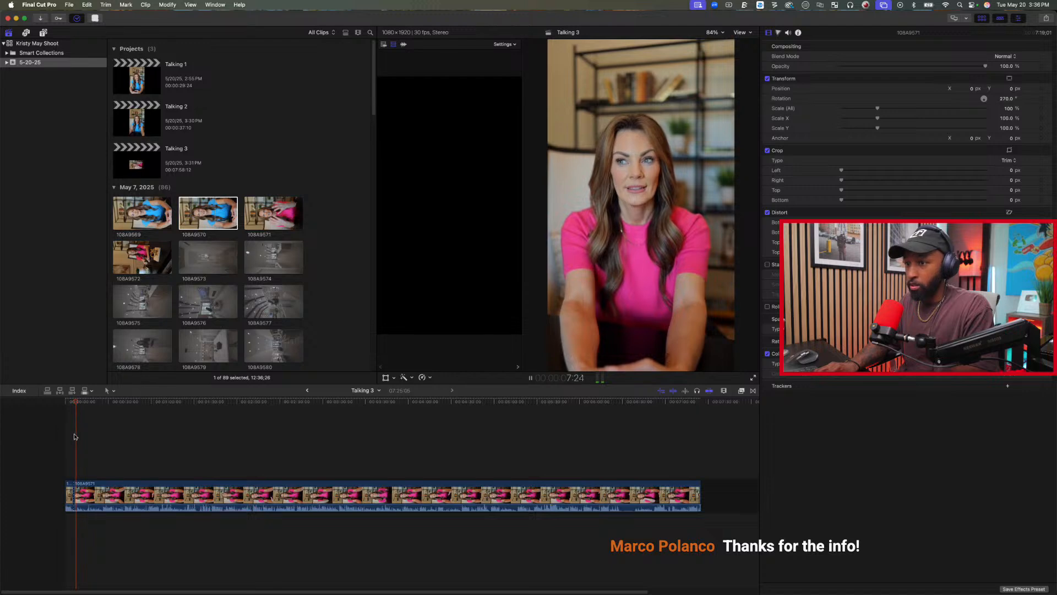
key("XF86AudioLowerVolume")
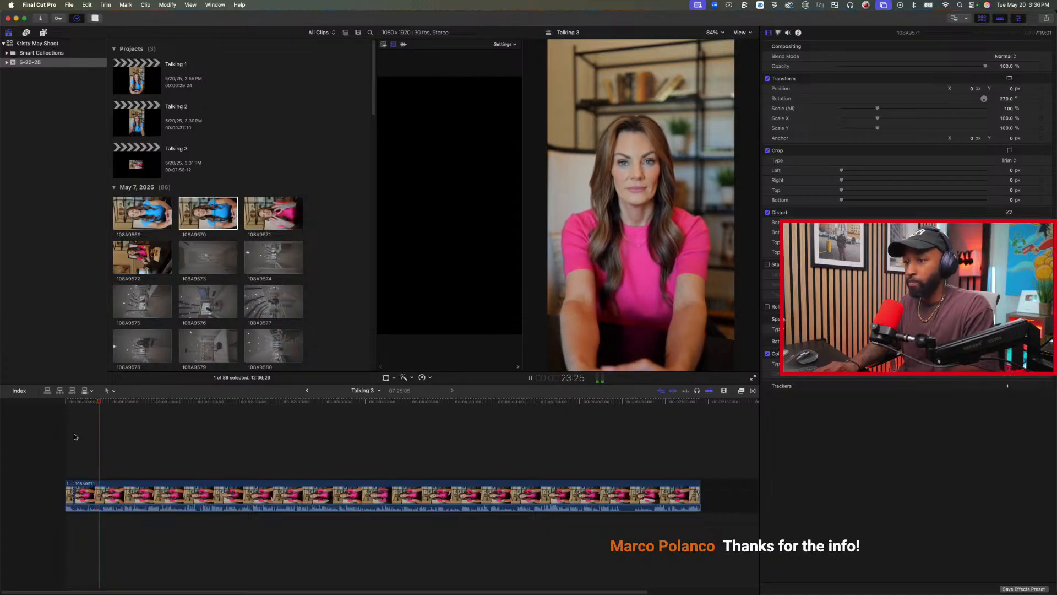
key("space")
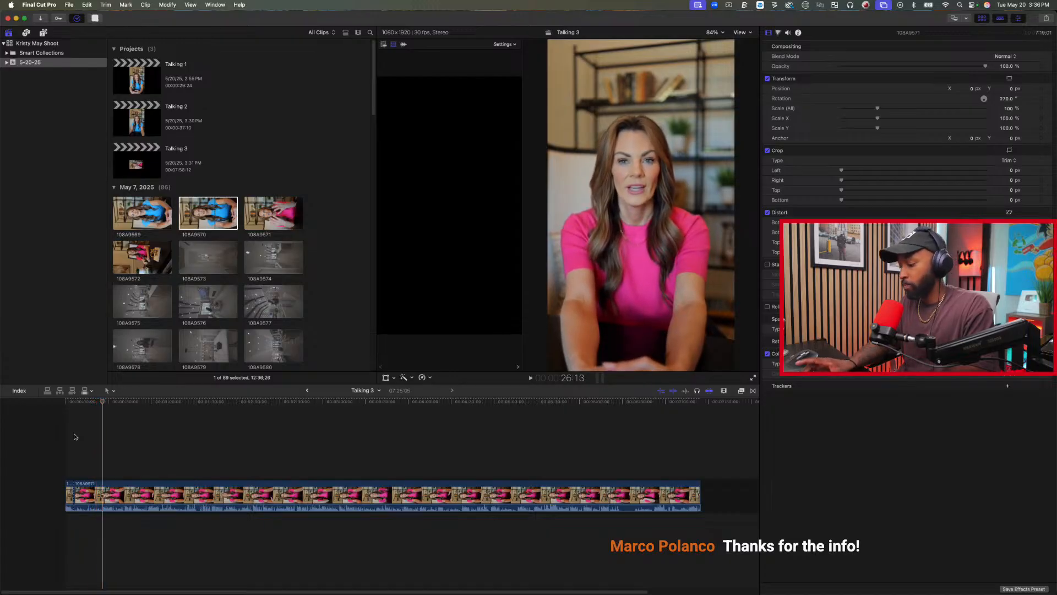
key("alt+[")
Play through the following takes and trim the second clip's start to 1:50:15, where the good take begins.
key("space")
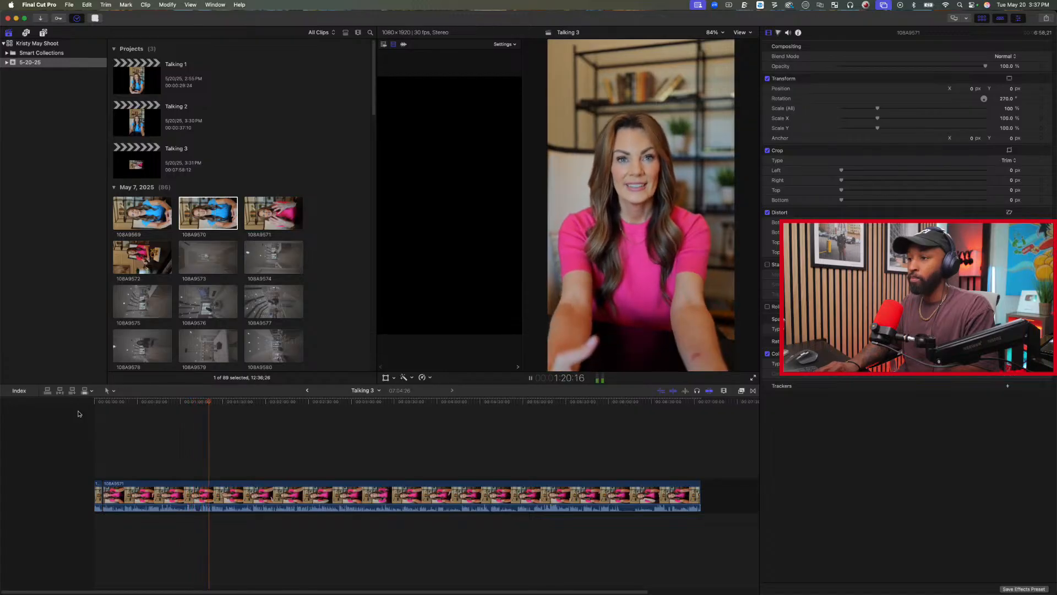
key("space")
key("space")
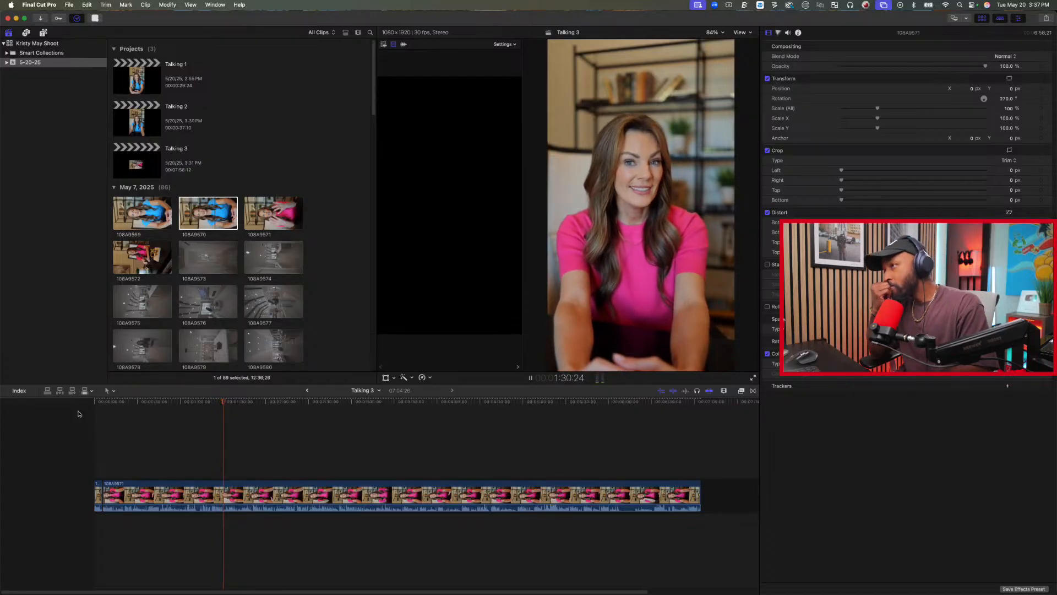
key("space")
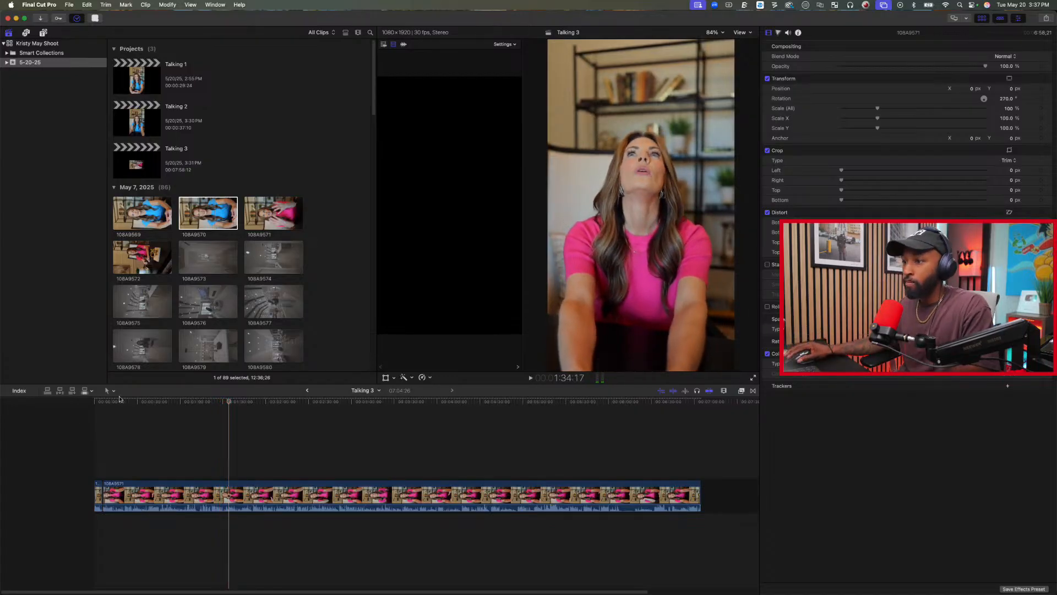
left_click(251, 444)
key("space")
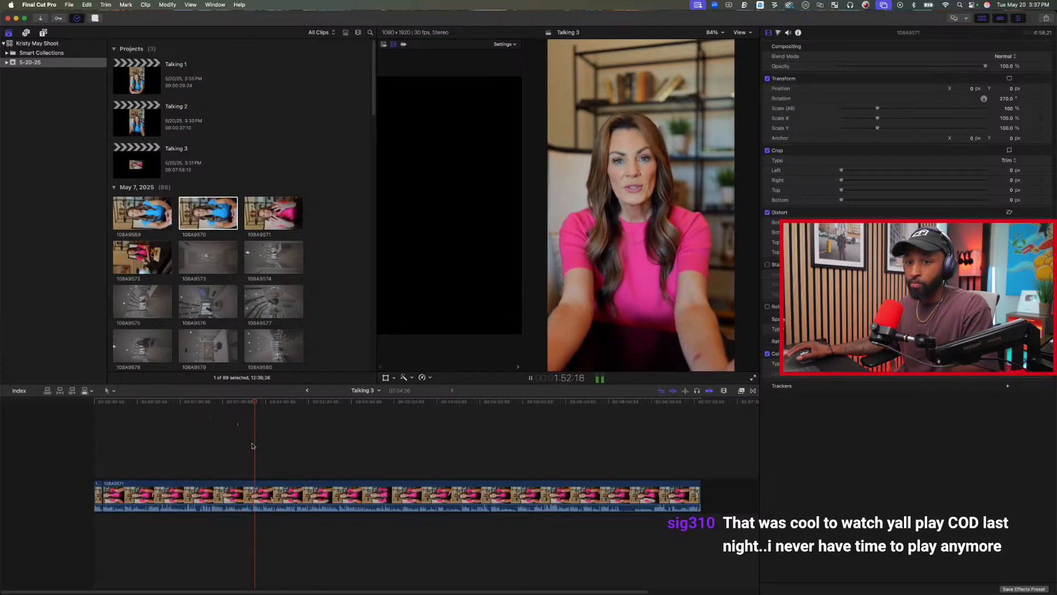
key("space")
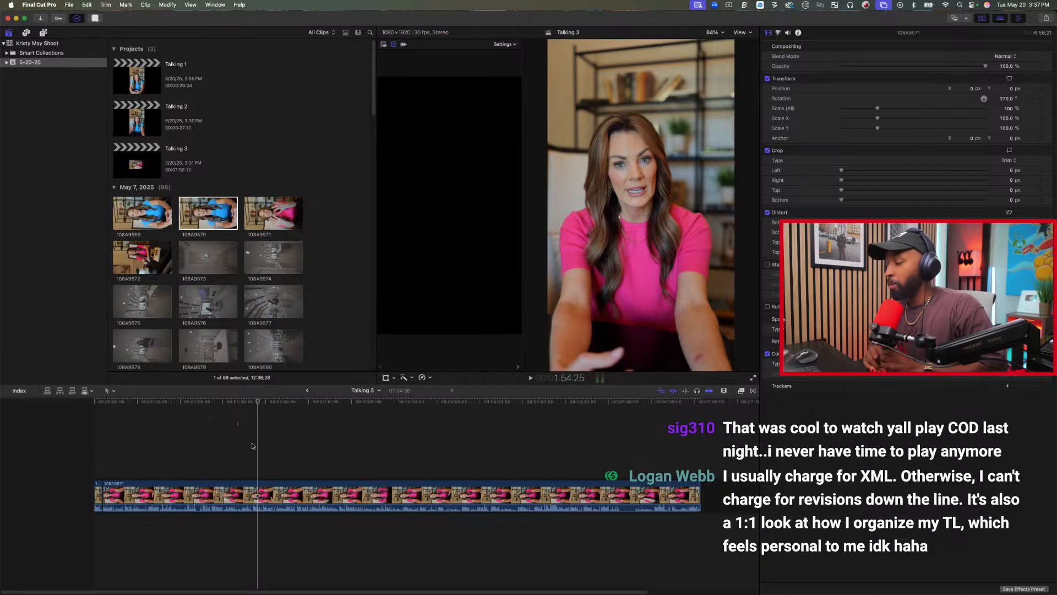
key("j")
key("j")
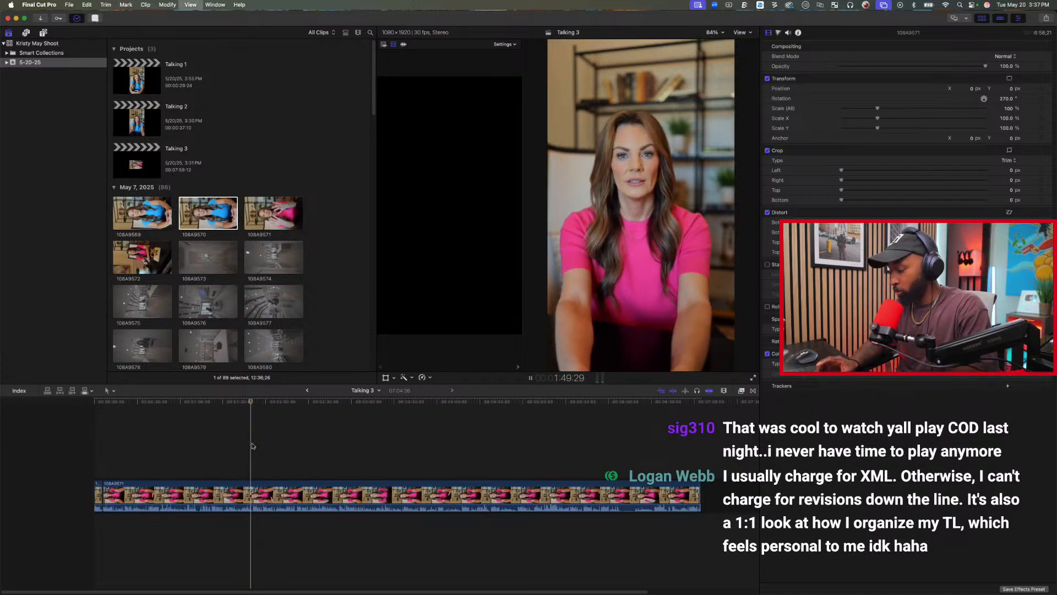
key("k")
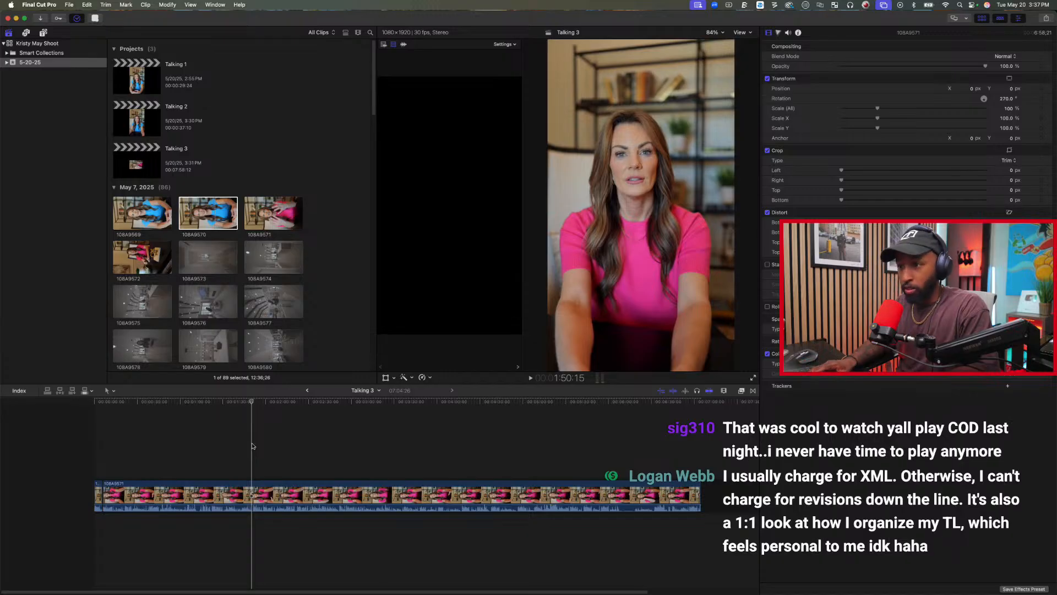
key("alt+bracketleft")
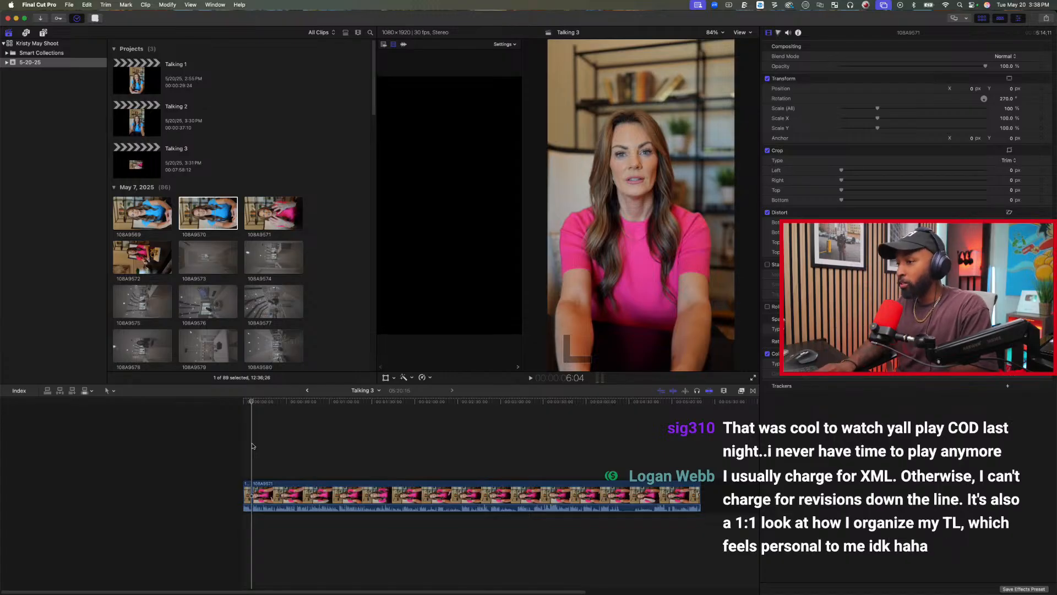
Play the second clip to the end of the good take and split it at 1:19:25.
key("space")
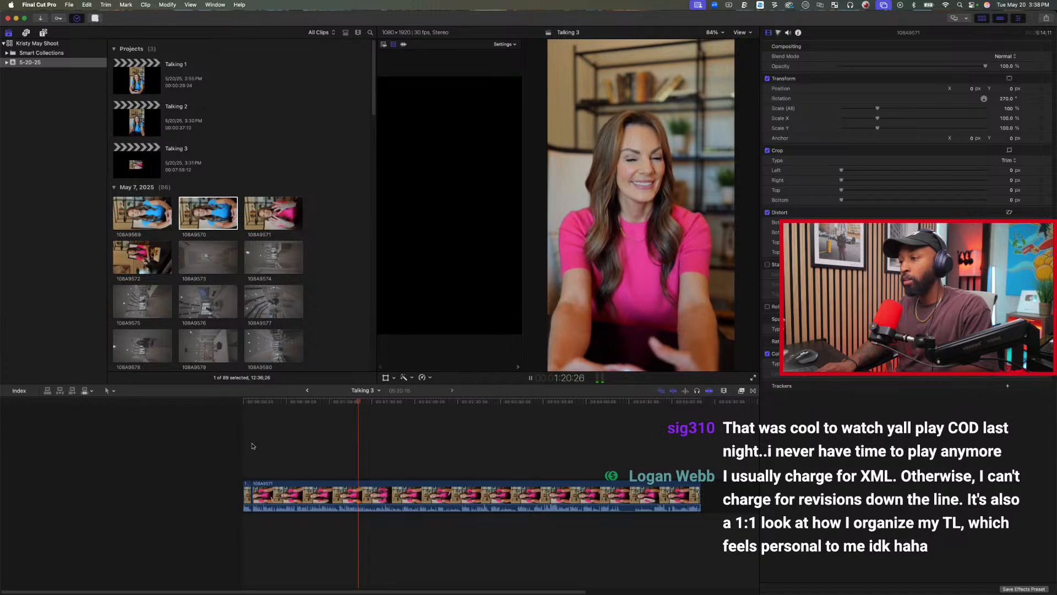
key("space")
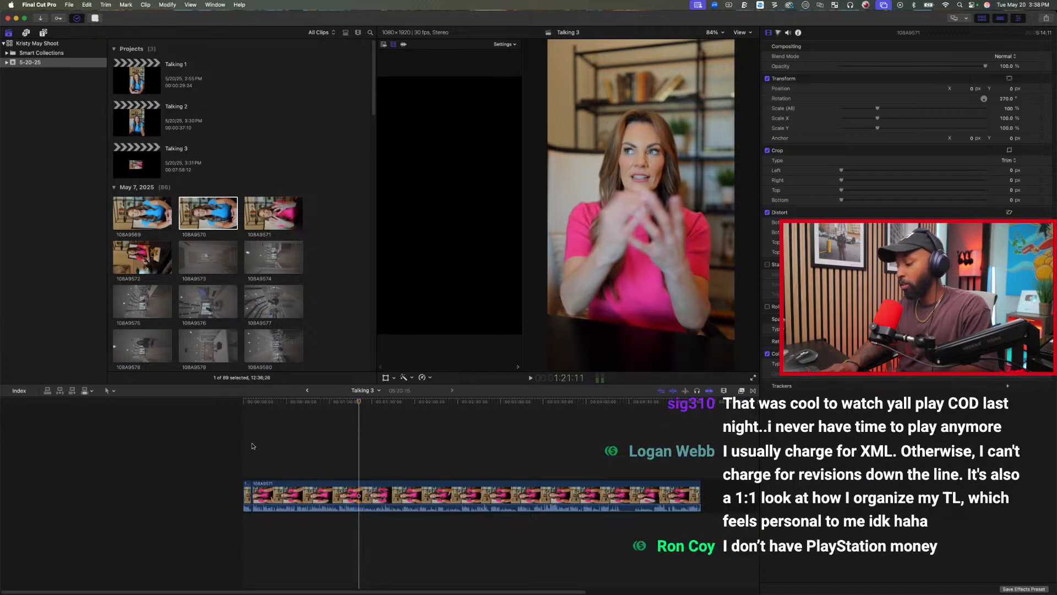
key("j")
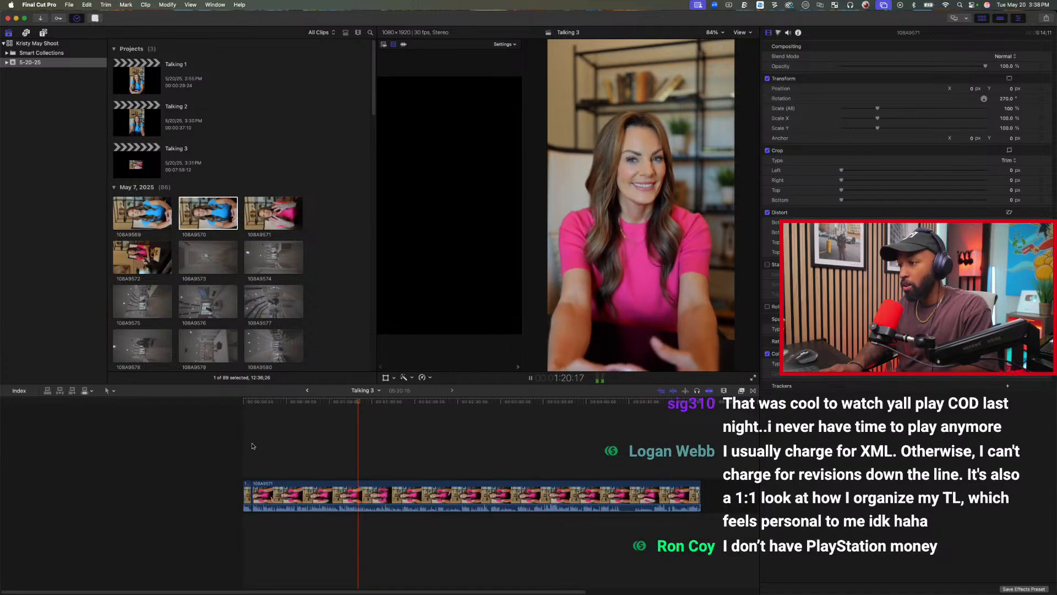
key("space")
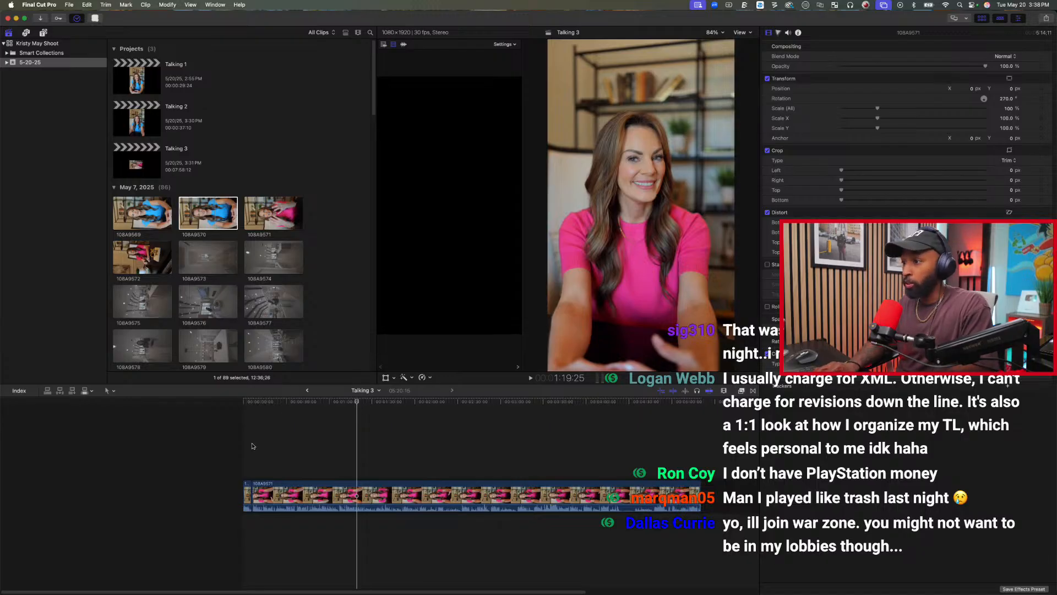
key("super+b")
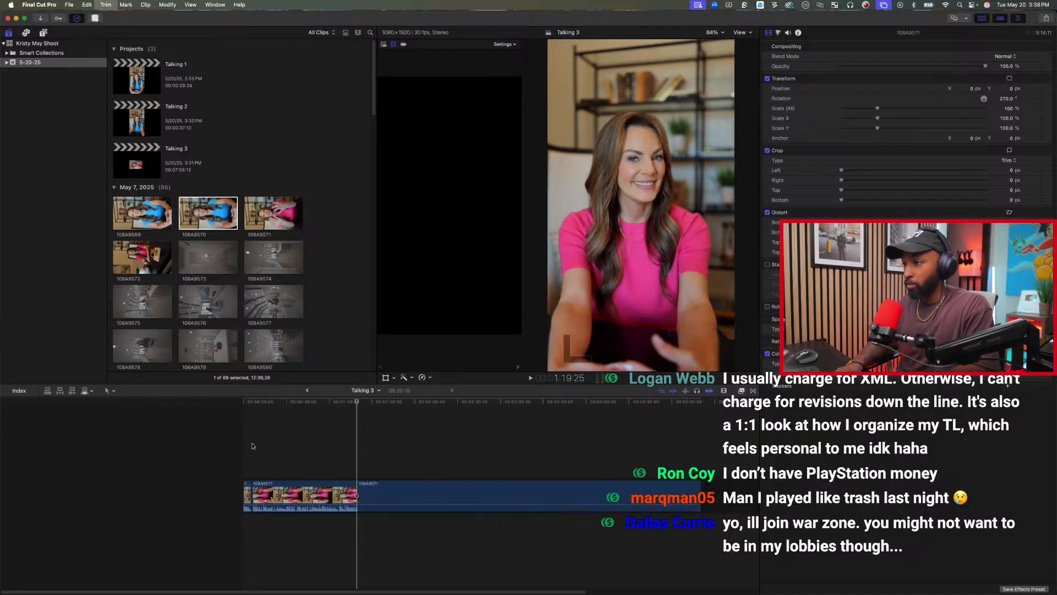
Trim the second clip's start to 1:07:10, play it back and tighten that start to where the good take begins.
left_click(337, 454)
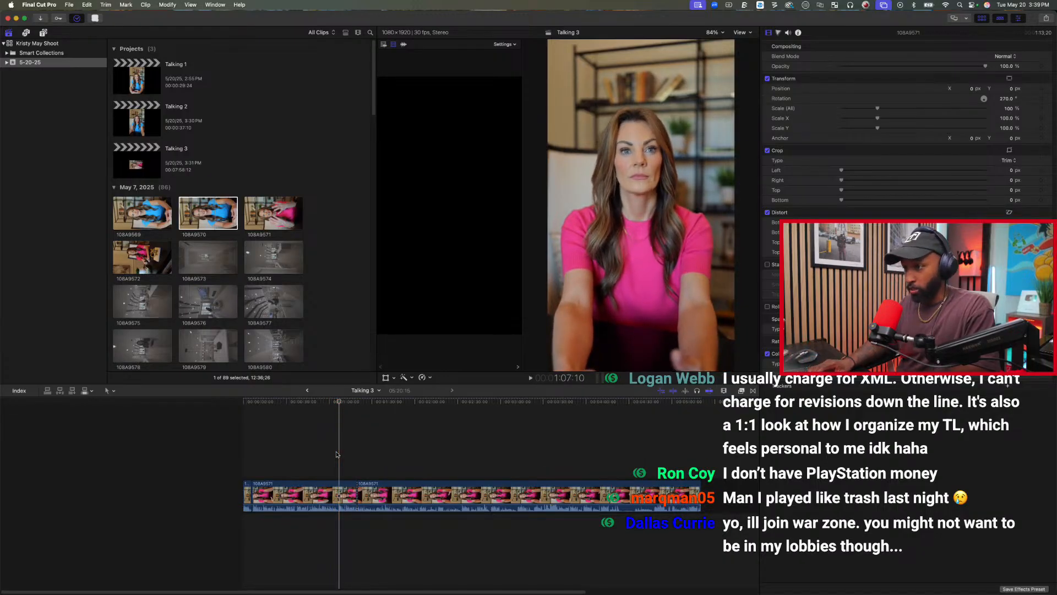
key("alt+bracketleft")
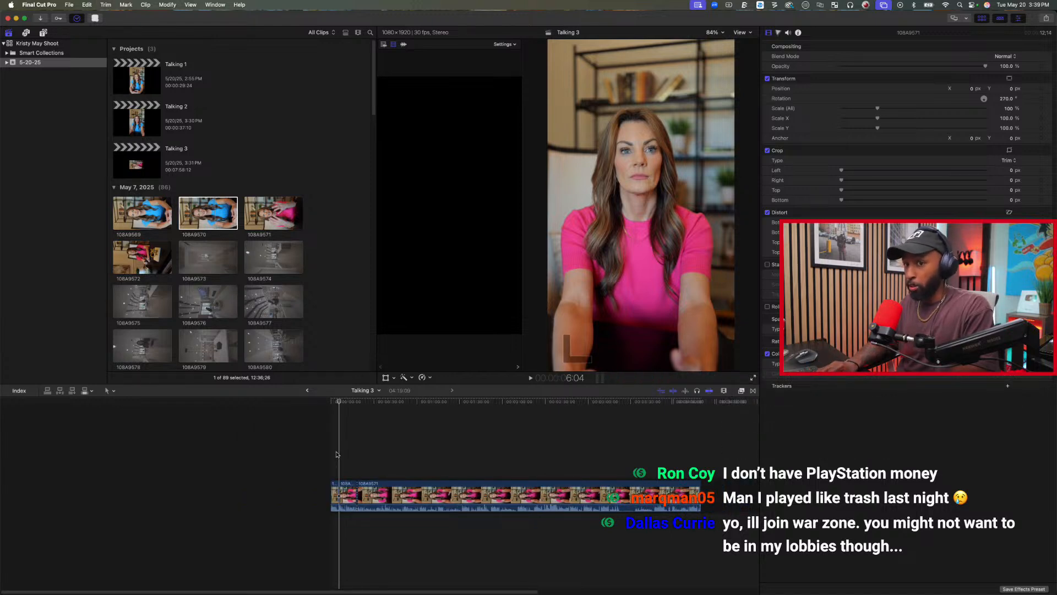
key("space")
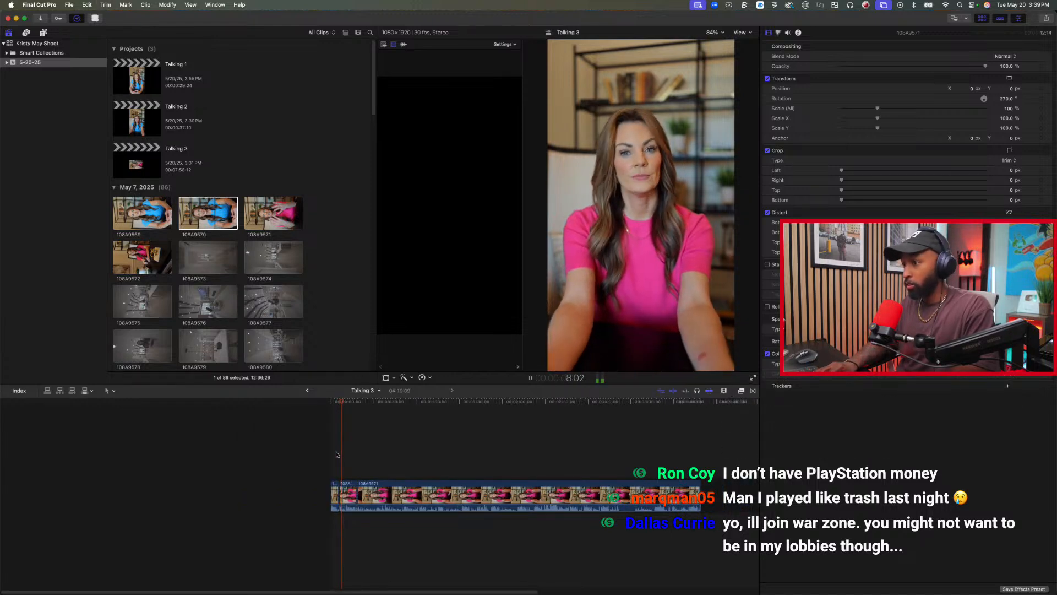
key("space")
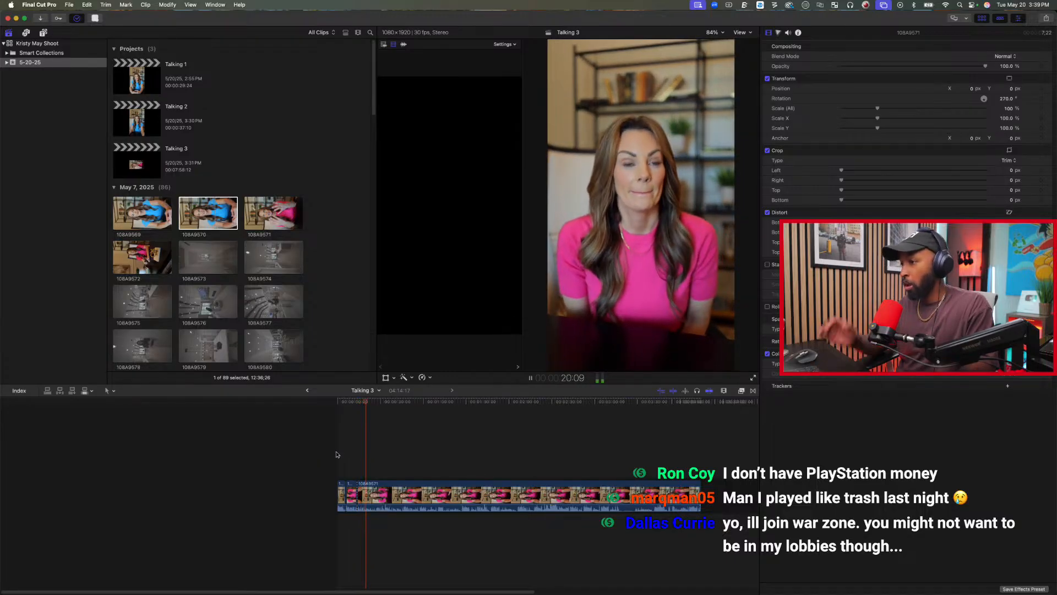
Play through the long third clip and isolate its good take with splits at about 1:10 and 1:15.
key("space")
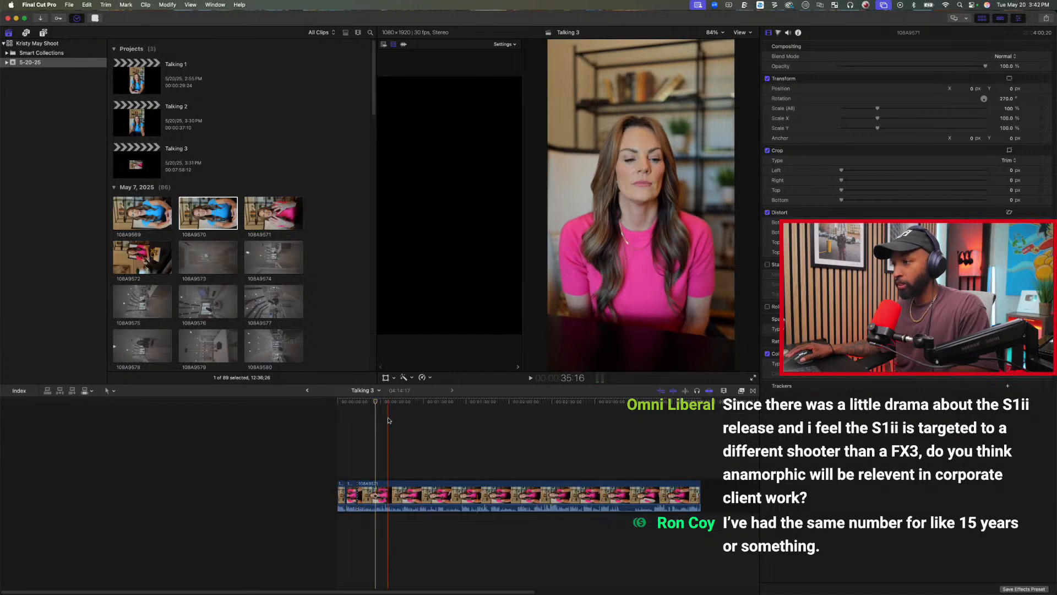
key("space")
key("space")
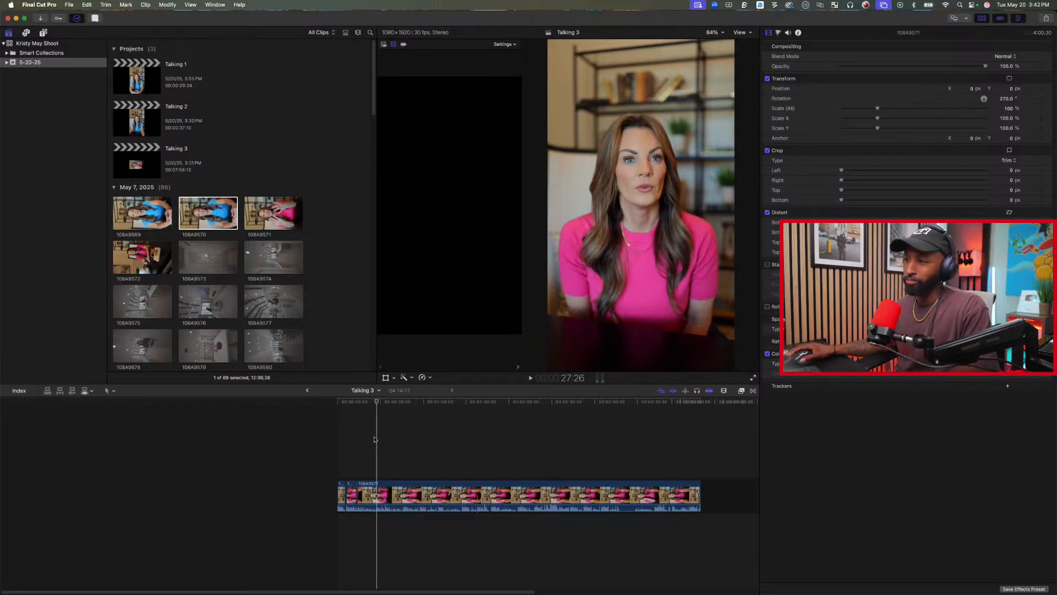
left_click(384, 430)
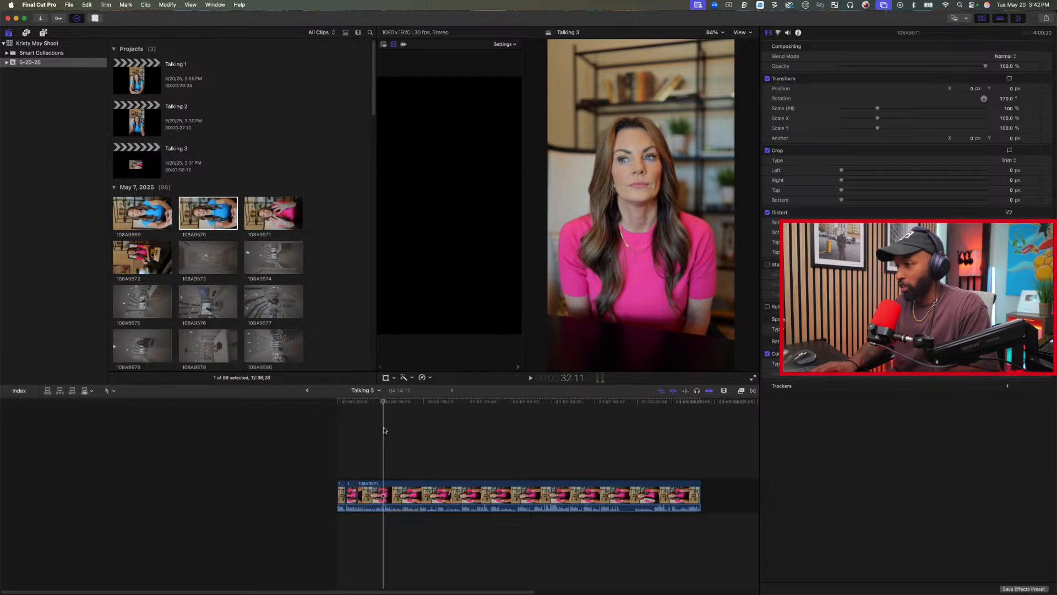
key("space")
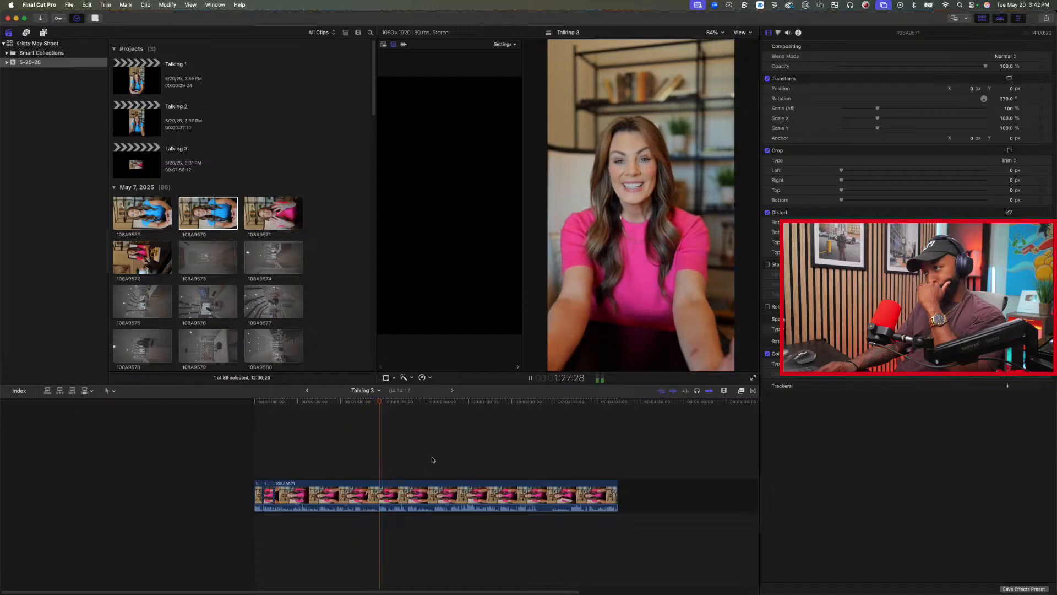
key("space")
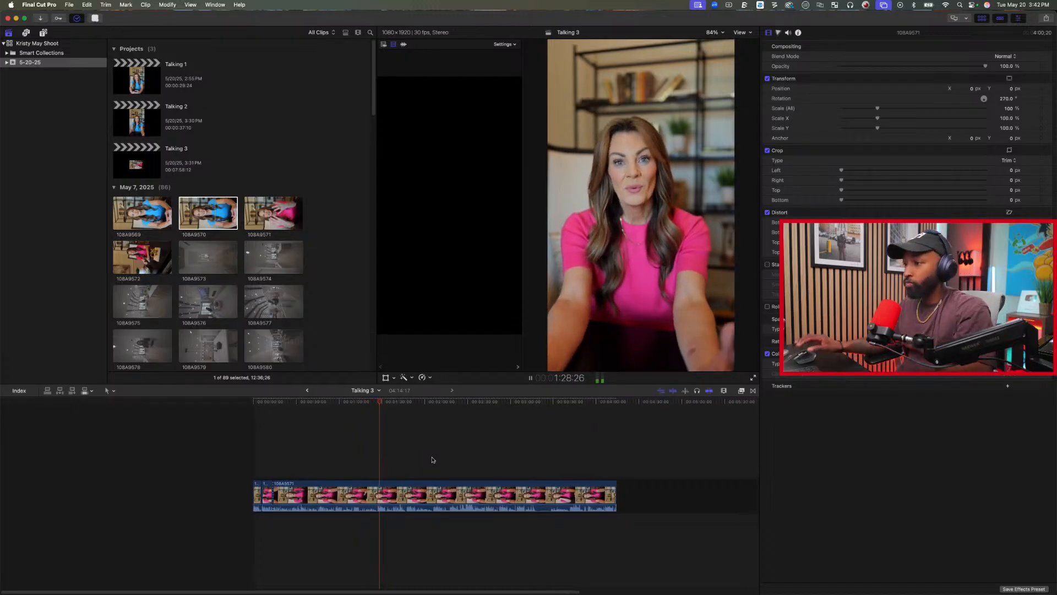
left_click(351, 462)
key("space")
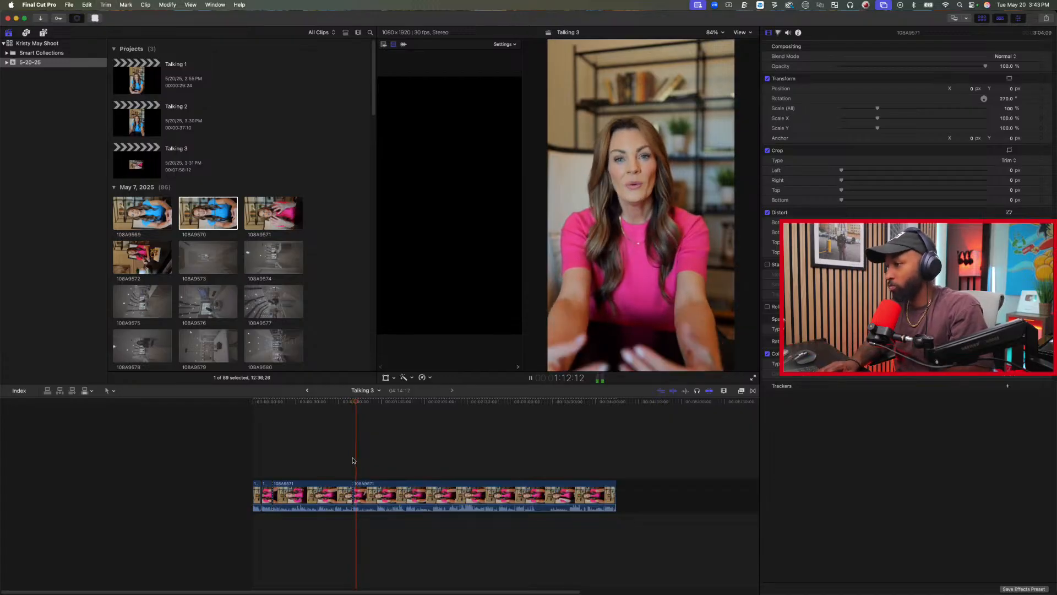
key("space")
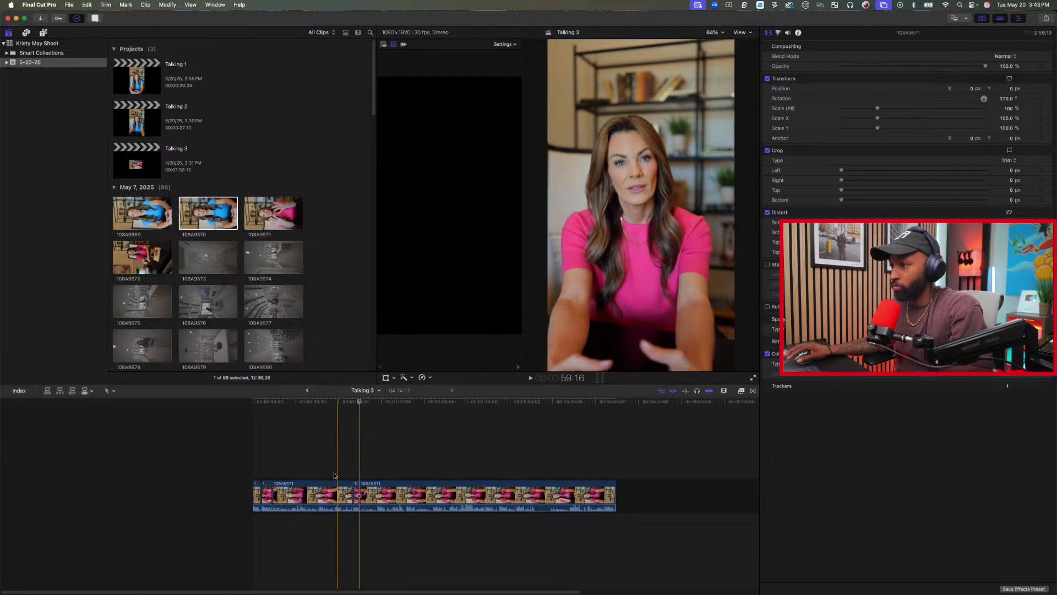
Review the section ahead of the isolated take and delete that unwanted third clip.
key("space")
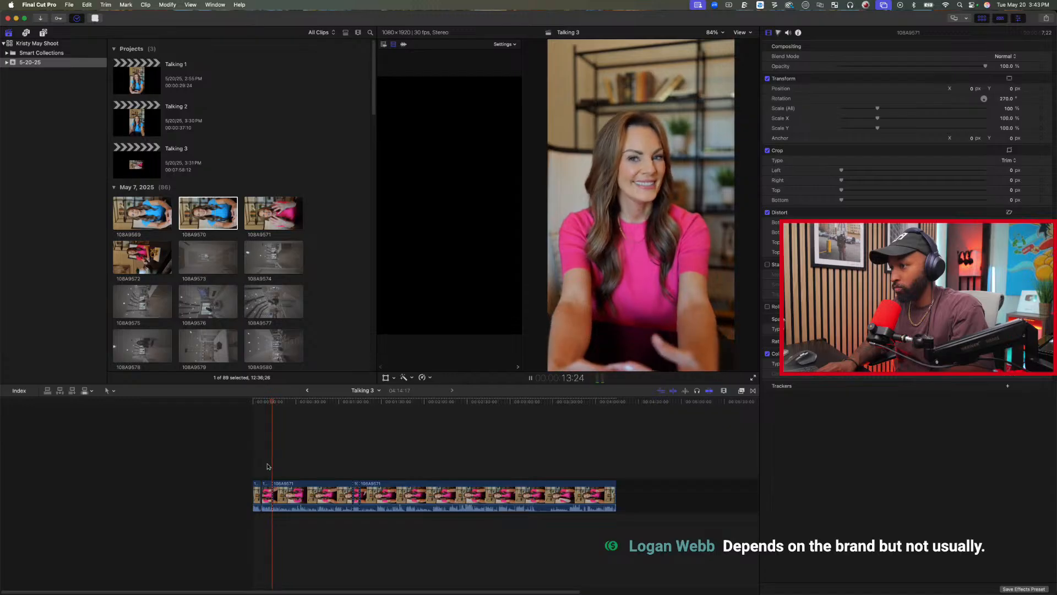
key("space")
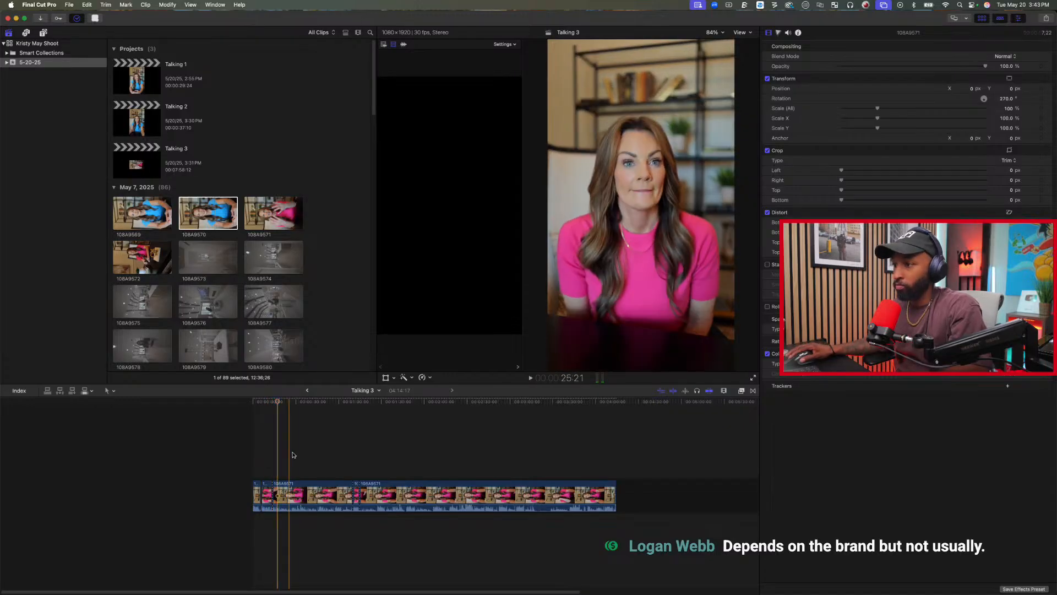
left_click(321, 452)
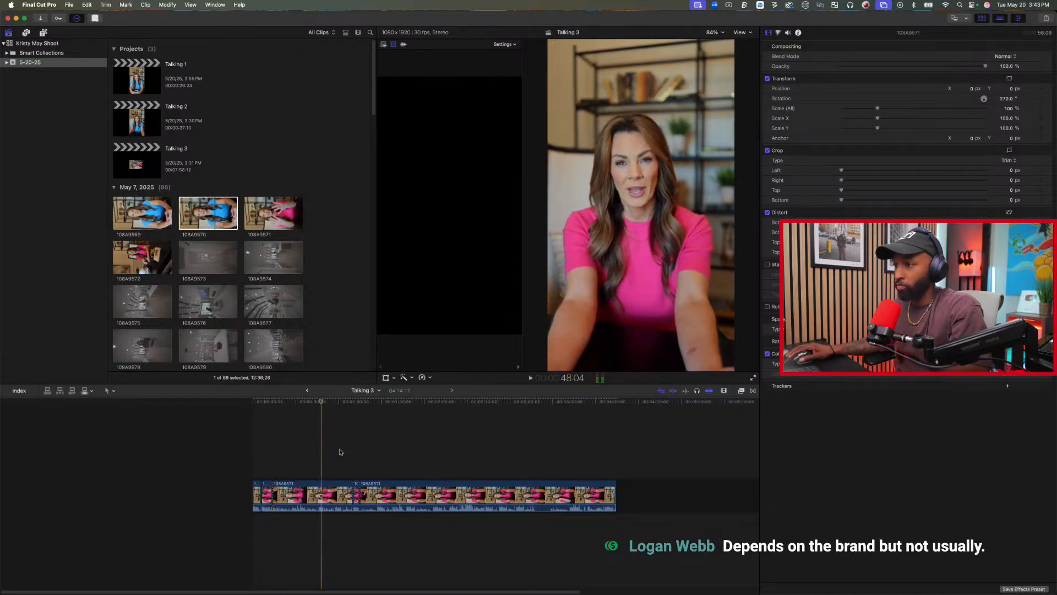
left_click(337, 451)
key("space")
left_click(328, 502)
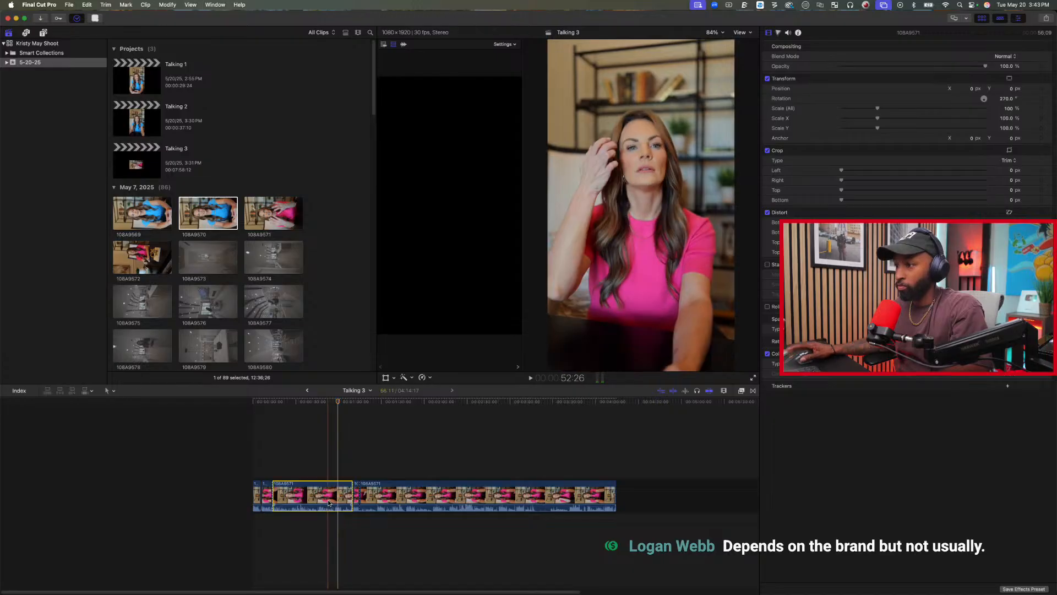
key("BackSpace")
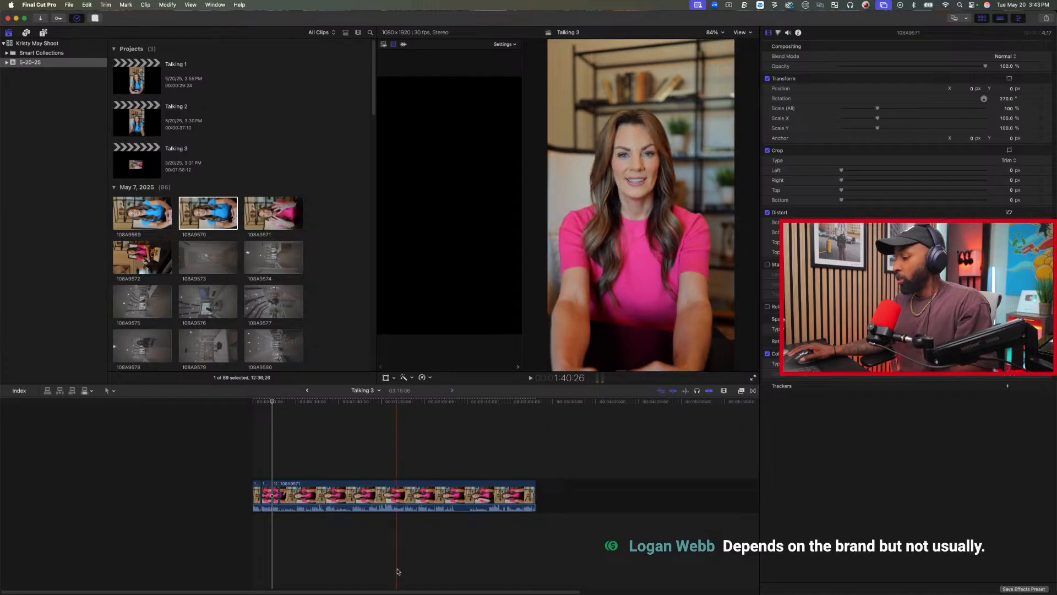
Trim the last clip's start to about 30 seconds, play the take and split it where it ends at 24:15.
left_click(296, 427)
key("alt+bracketleft")
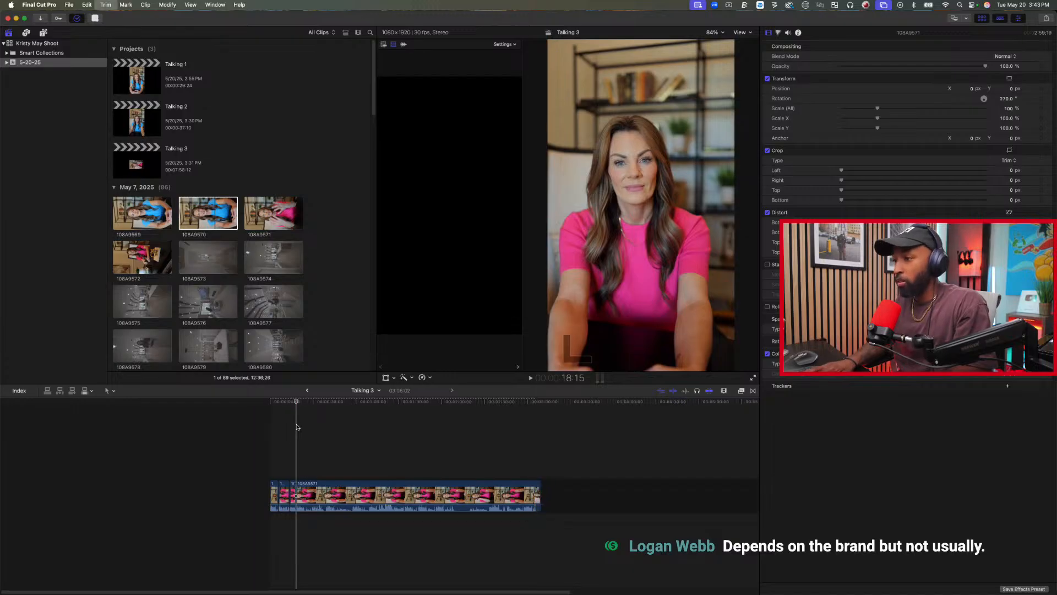
key("space")
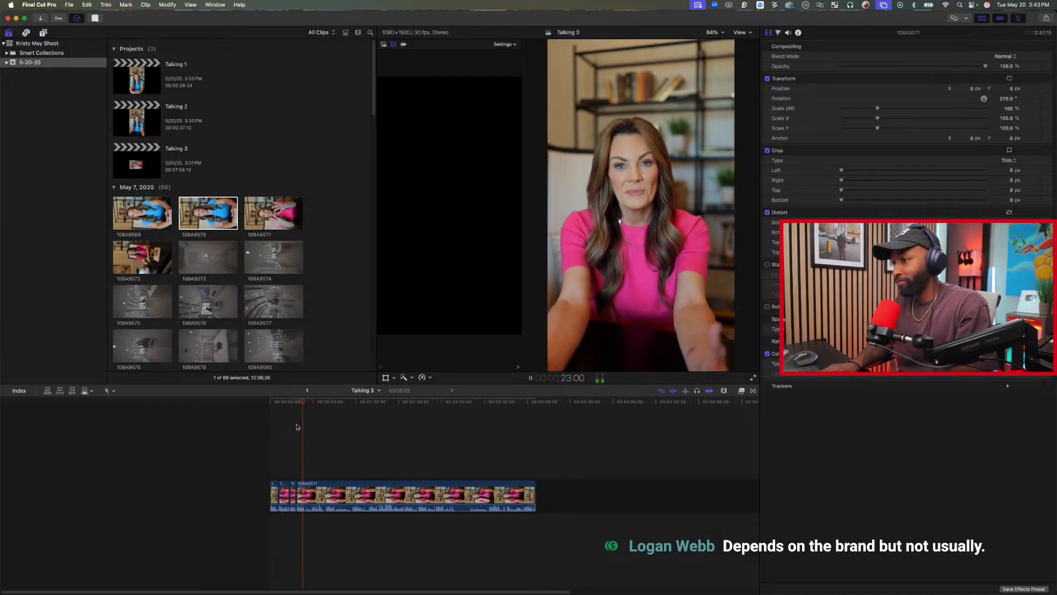
key("space")
key("super+b")
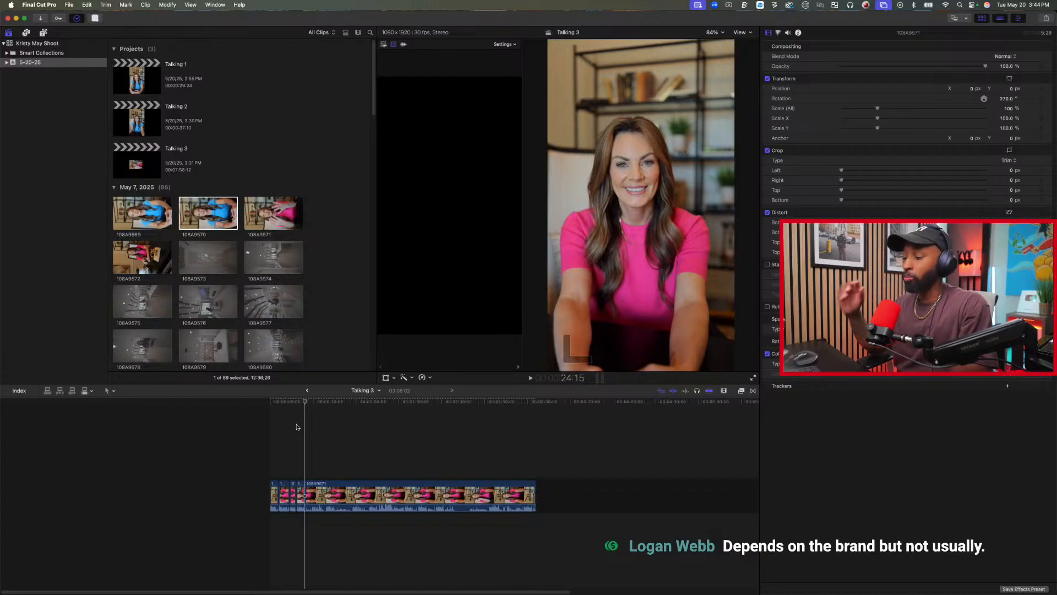
Review the remaining footage through to its closing take and trim the last clip's end to 3:04:02.
left_click(325, 425)
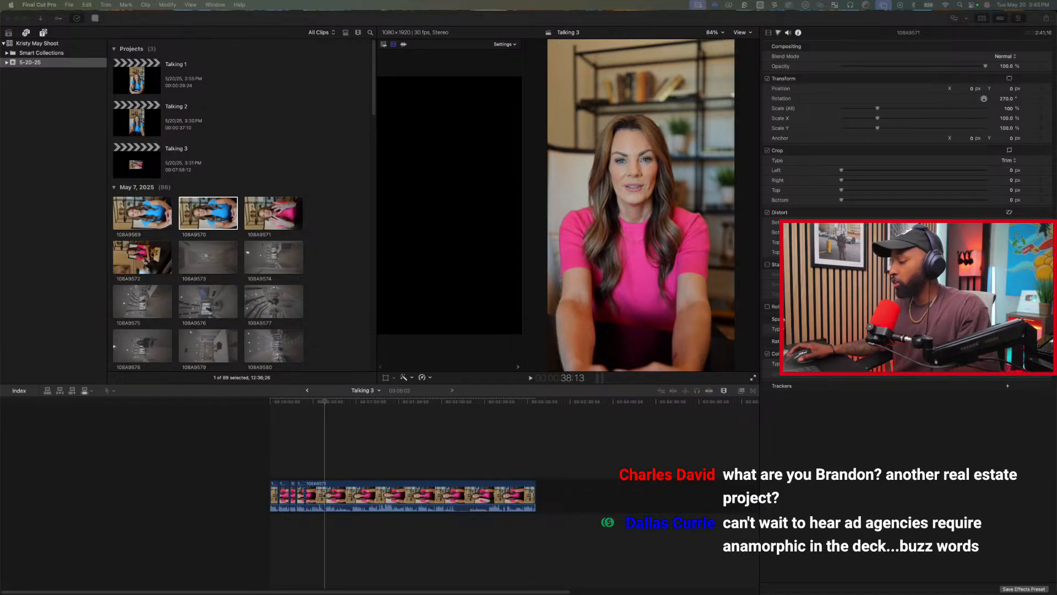
left_click(312, 439)
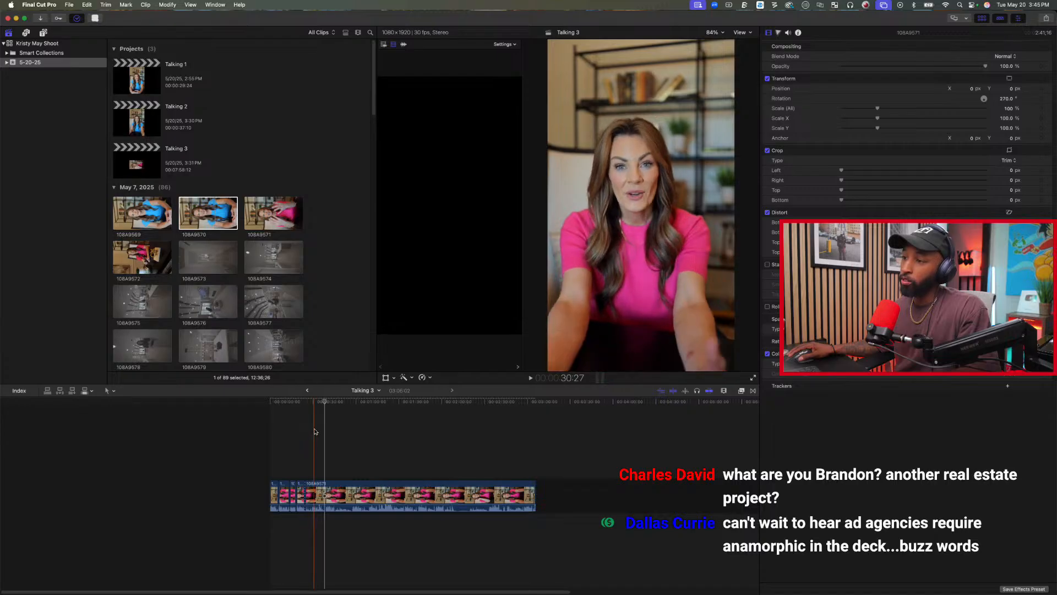
left_click(306, 430)
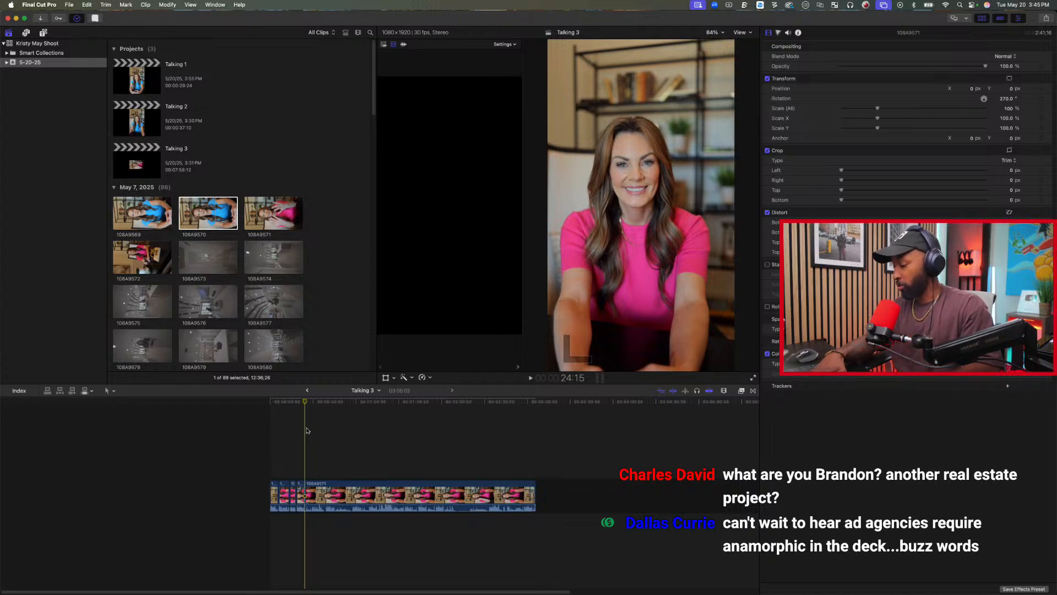
key("space")
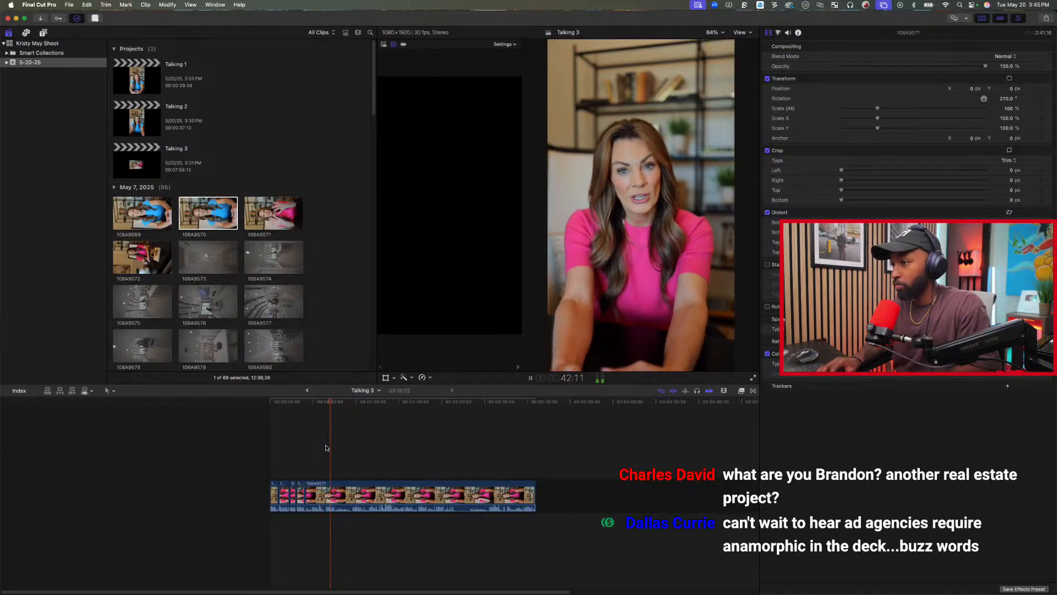
left_click(530, 477)
left_click(527, 478)
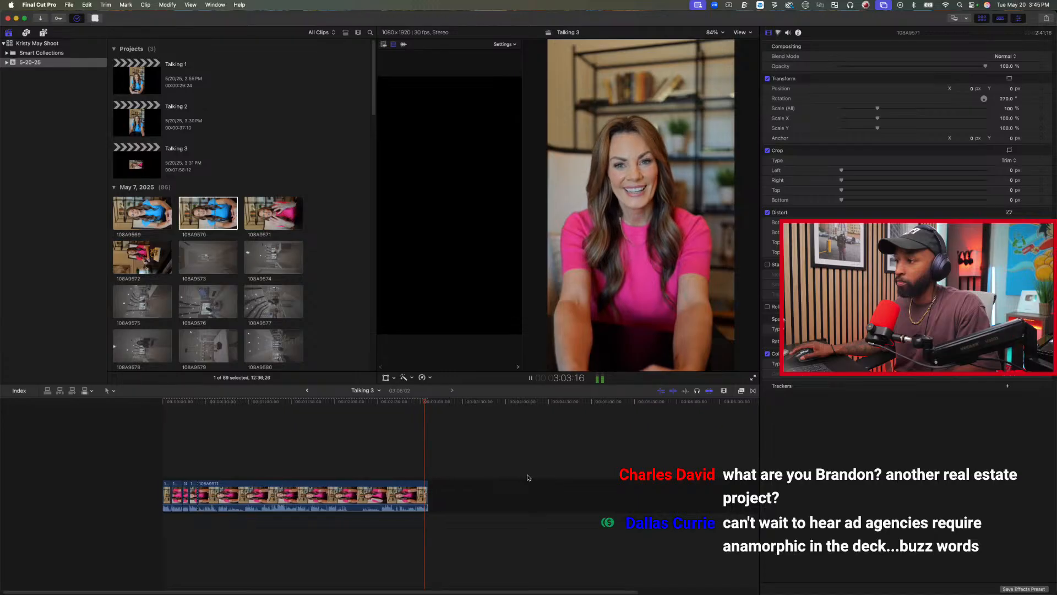
key("space")
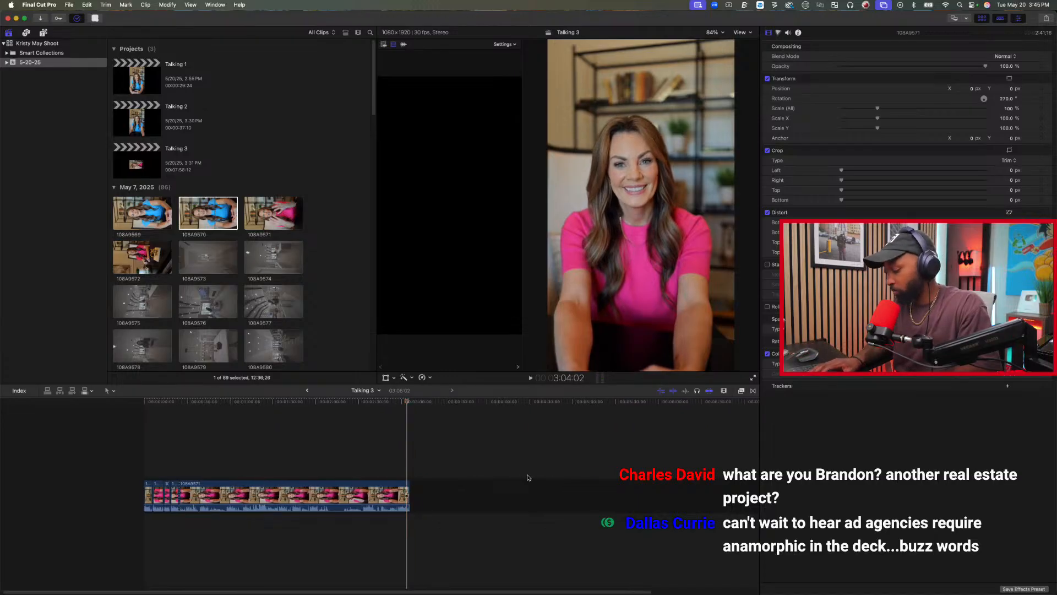
key("alt+]")
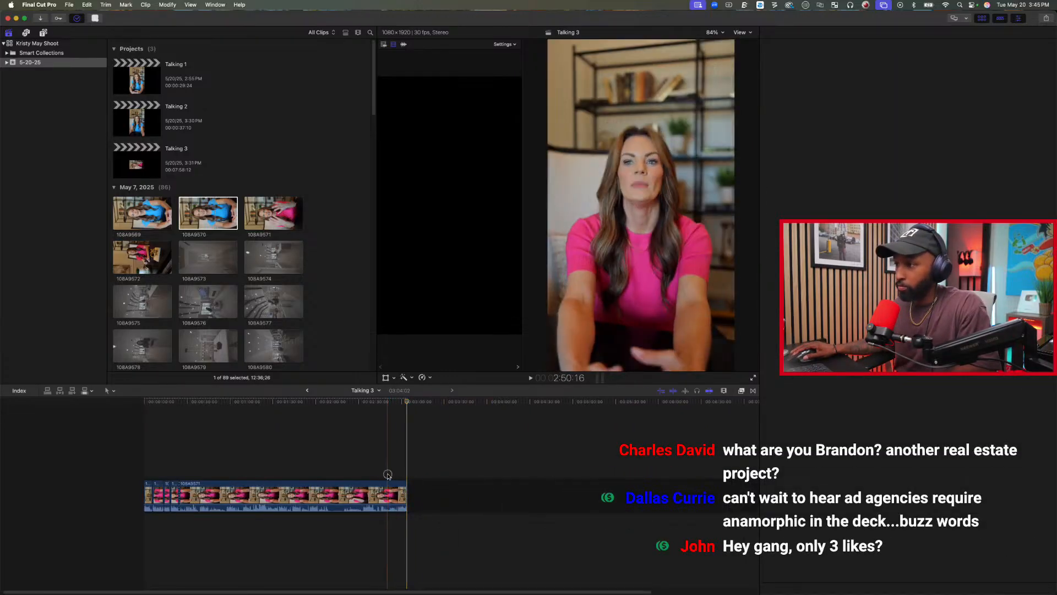
Split the last clip at 2:57:27 where the closing take begins and delete the long unused section between 24:15 and that split.
key("space")
key("super+4")
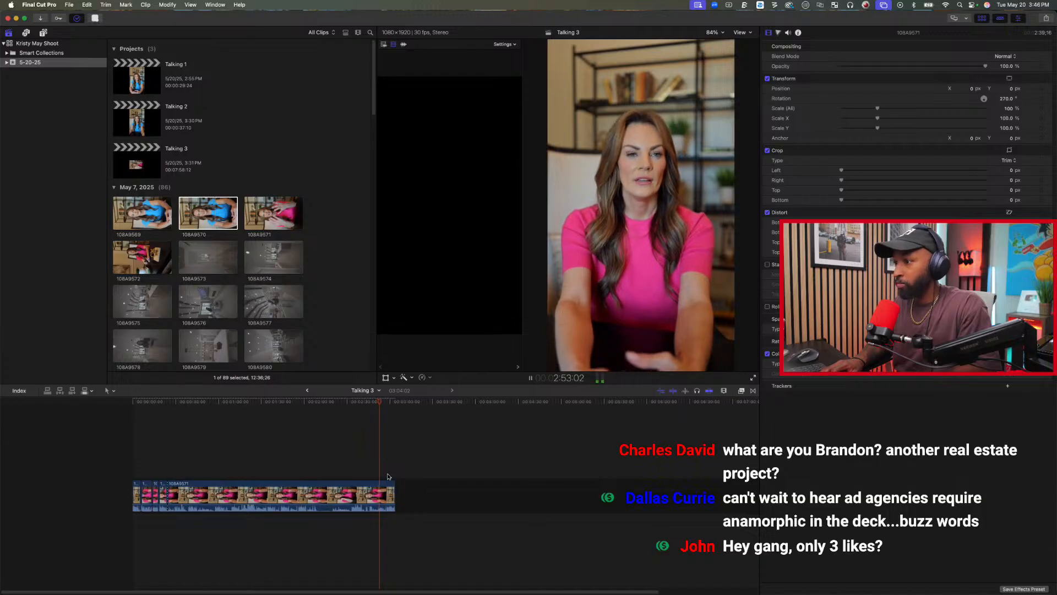
key("space")
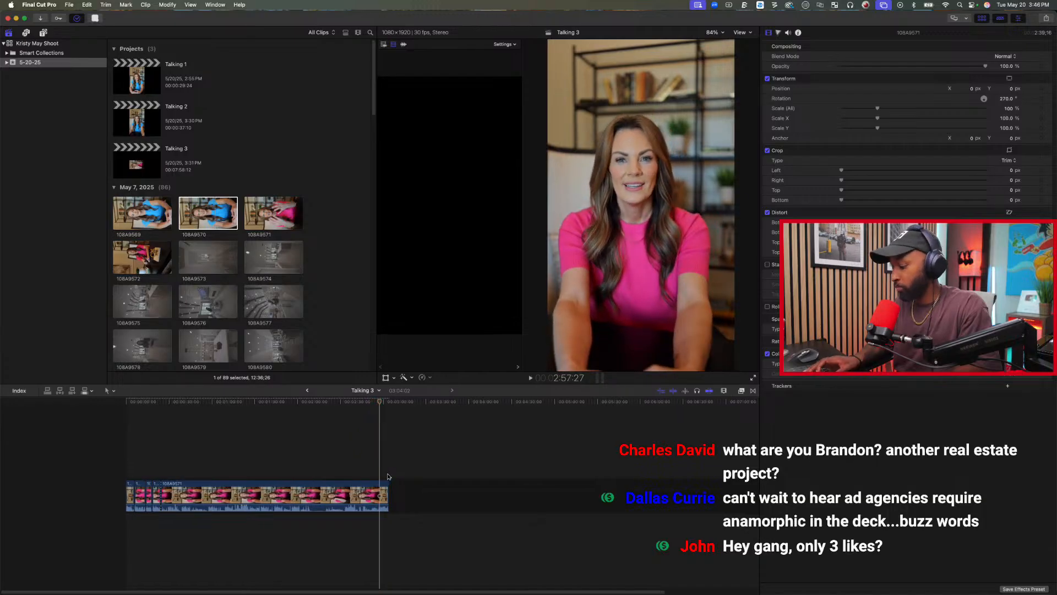
key("super+b")
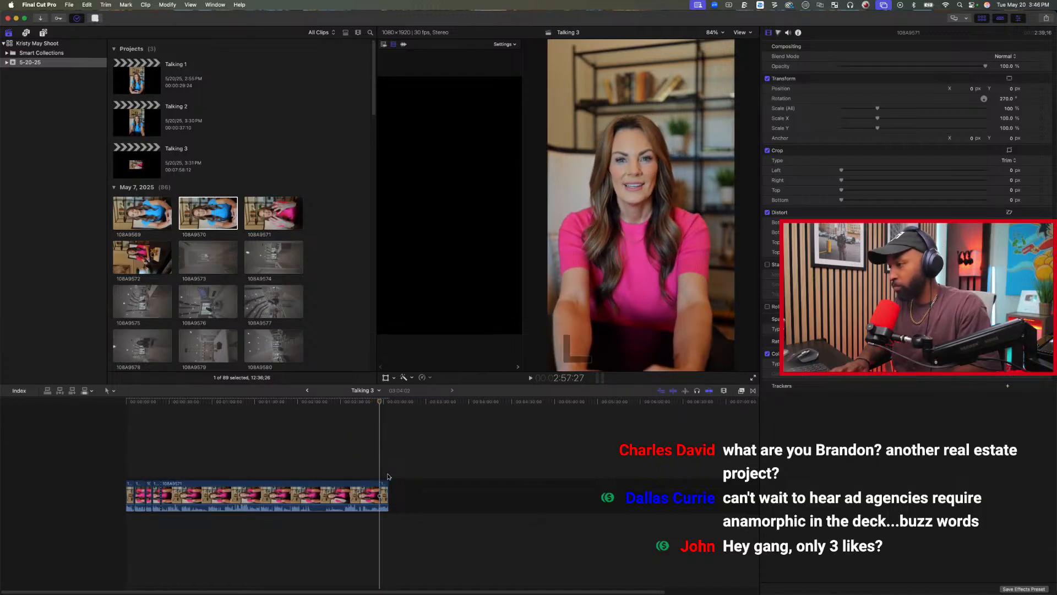
key("space")
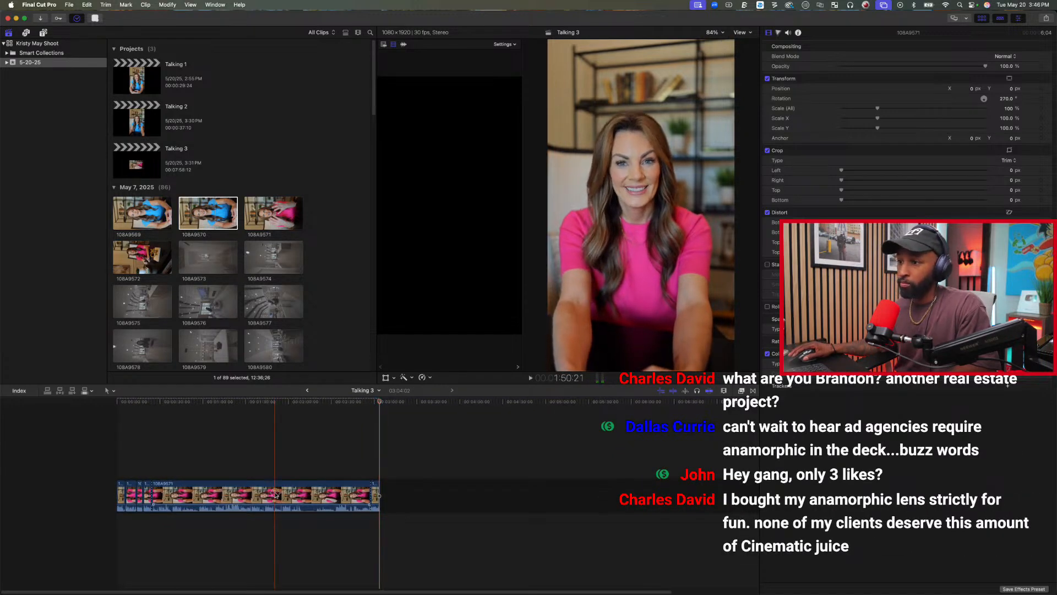
key("Delete")
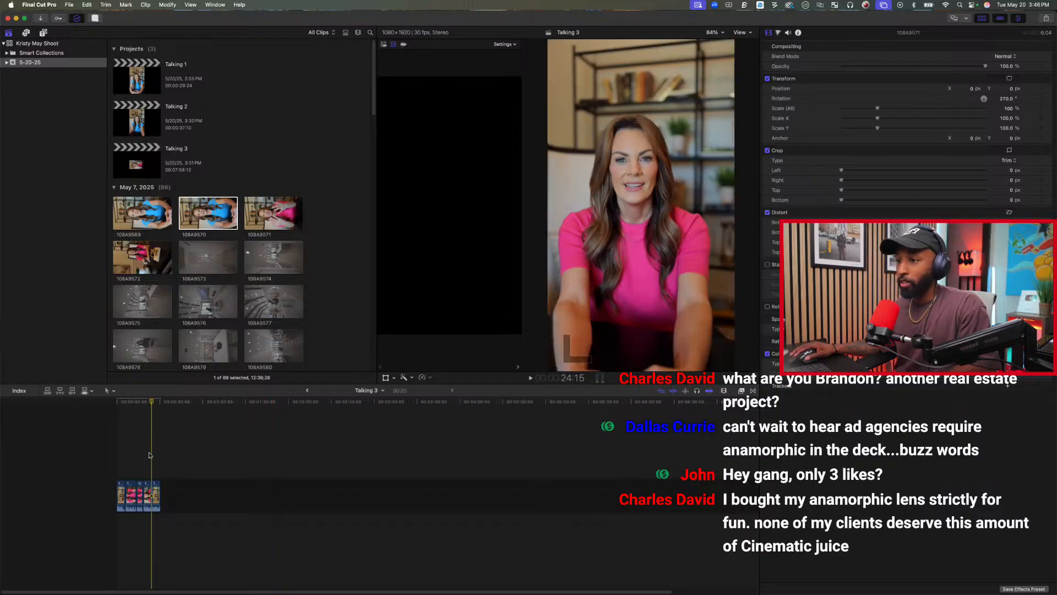
Play the assembled cut from the beginning and trim the first clip's end to 4:24.
key("shift+z")
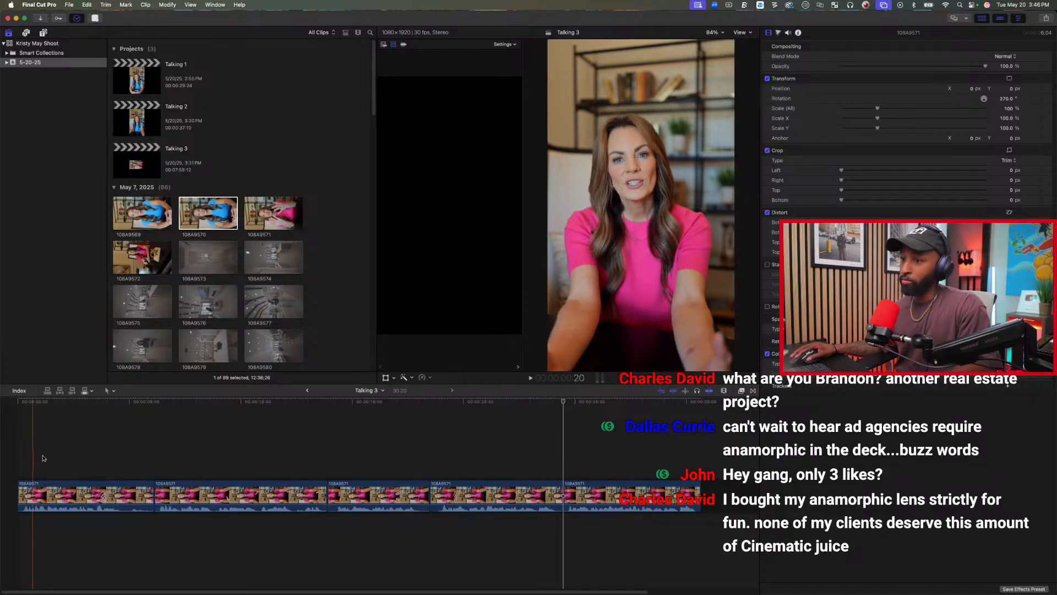
left_click(4, 433)
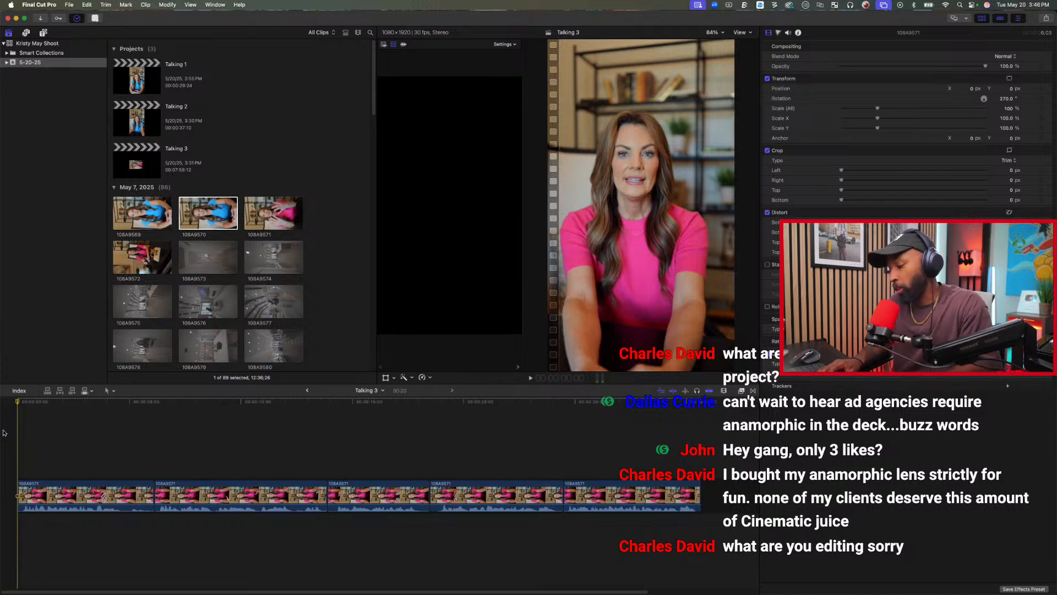
key("space")
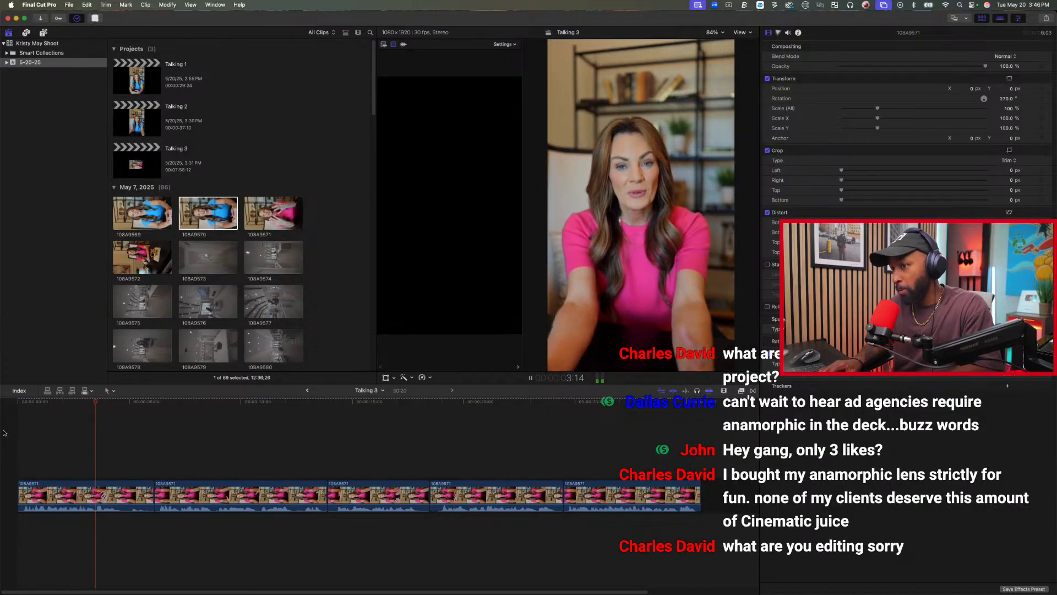
key("alt+bracketright")
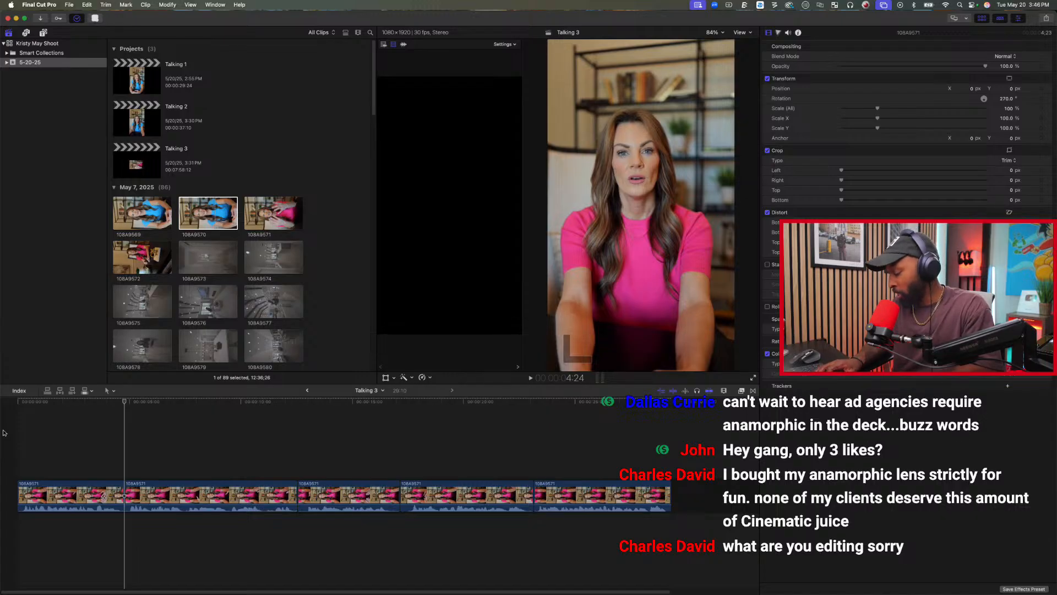
Play the assembled cut from 4:24 through the closing take and delete the fourth of the five clips.
key("space")
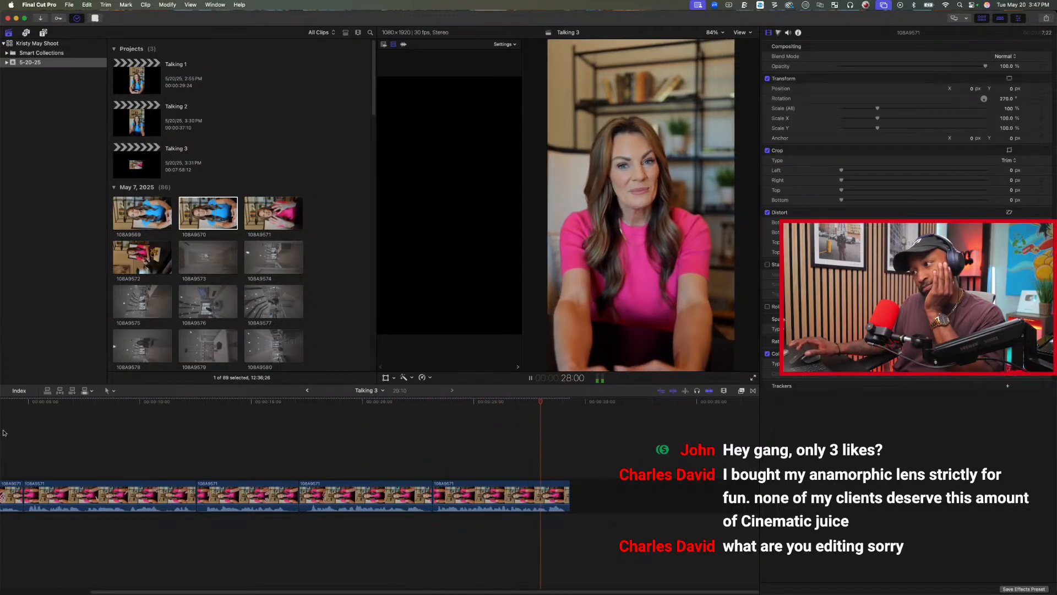
left_click(325, 485)
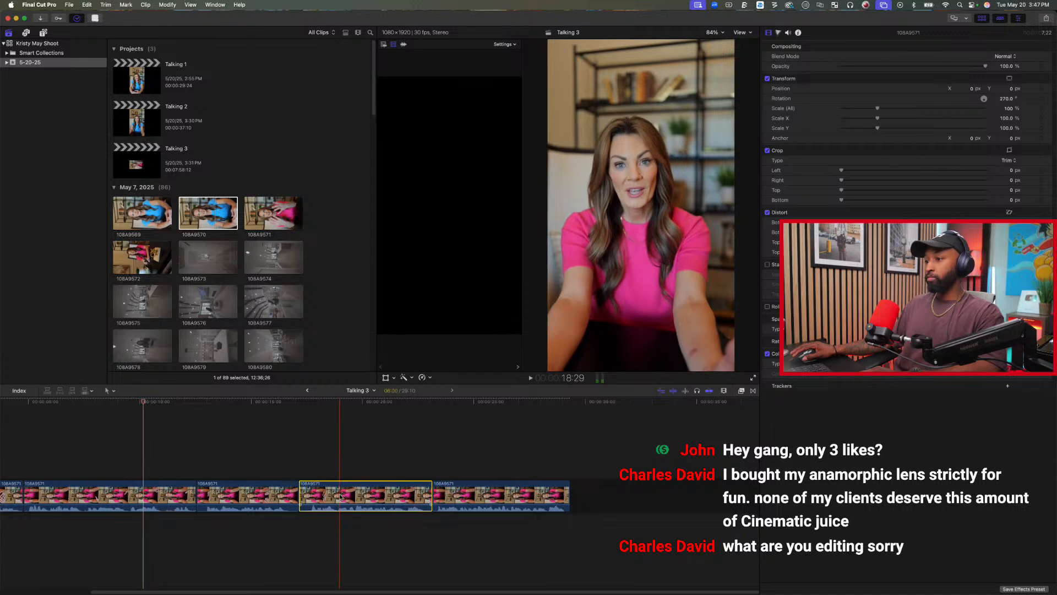
key("Delete")
left_click(341, 495)
key("shift+z")
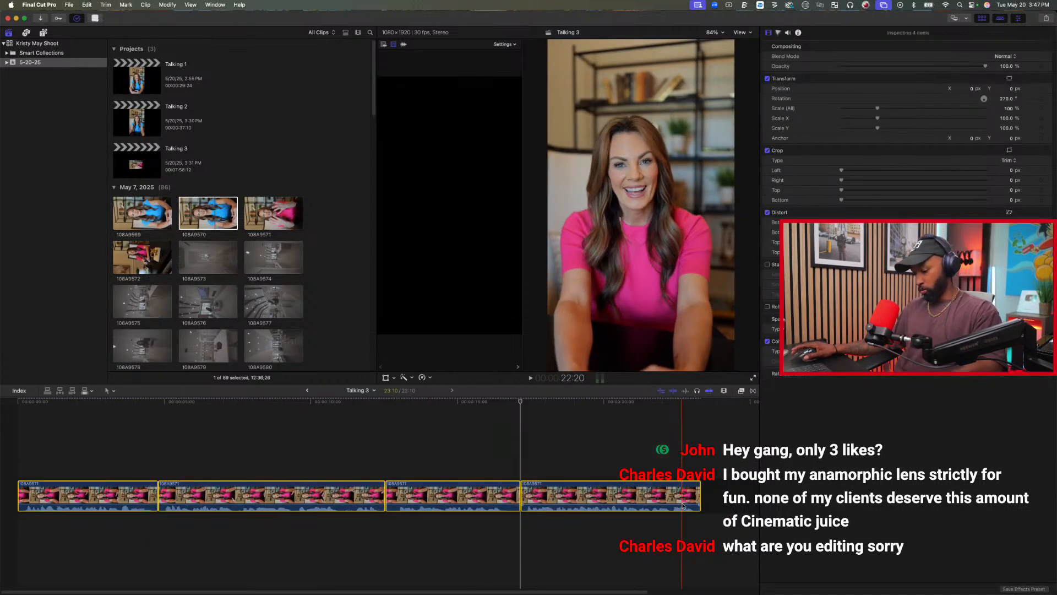
Expand the audio of all four clips and trim the second, third and fourth clips' video starts by about half a second, letting their audio lead in.
key("super+a")
key("ctrl+s")
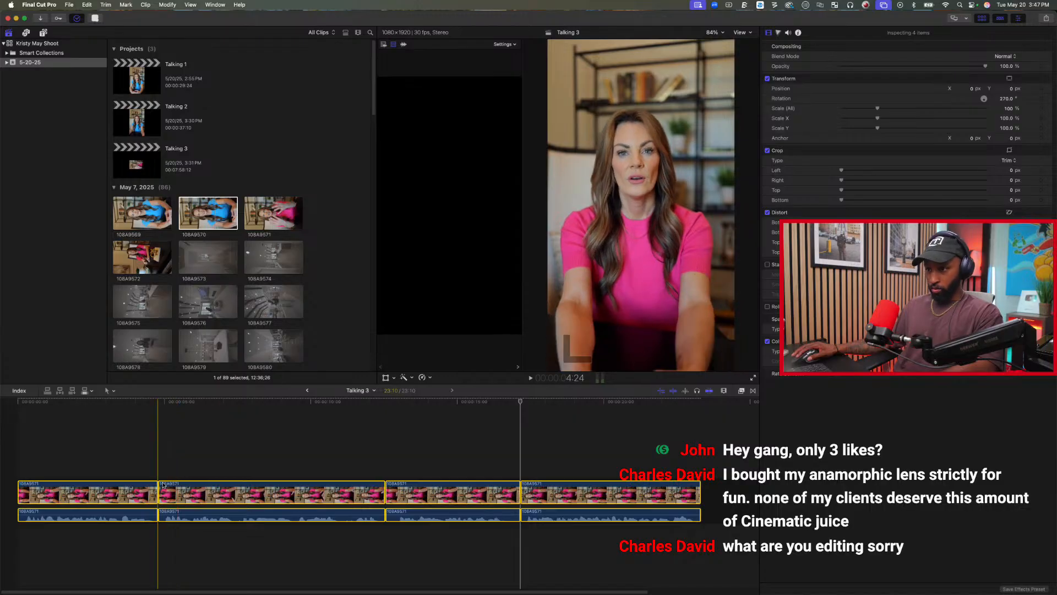
left_click_drag(165, 489, 177, 490)
left_click_drag(393, 490, 404, 491)
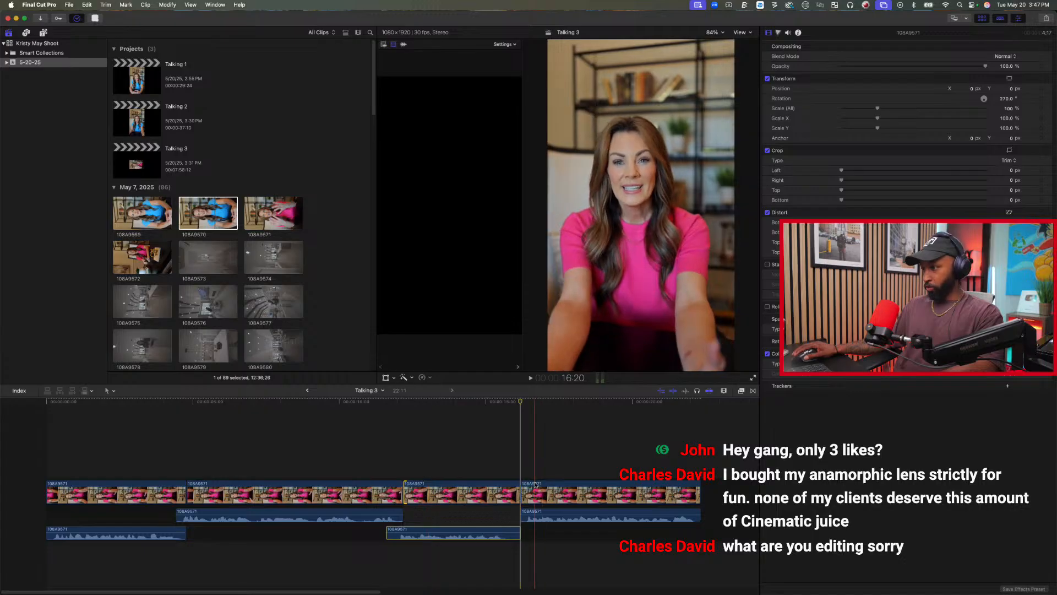
left_click_drag(522, 492, 538, 487)
Play the tightened cut from near the beginning to the end, and recheck the third clip around 15:10.
left_click(65, 449)
key("space")
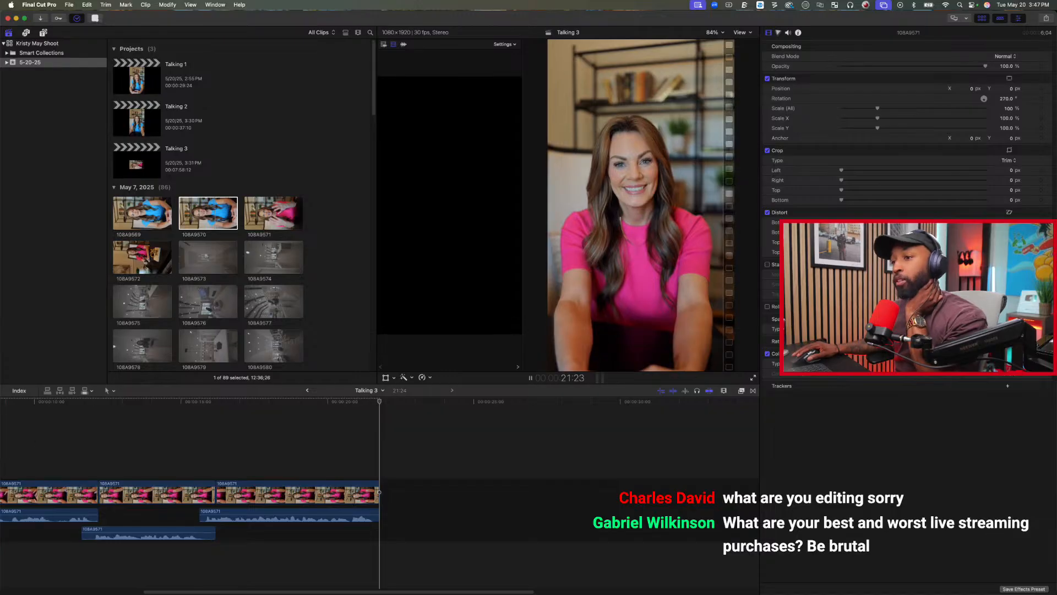
left_click(191, 427)
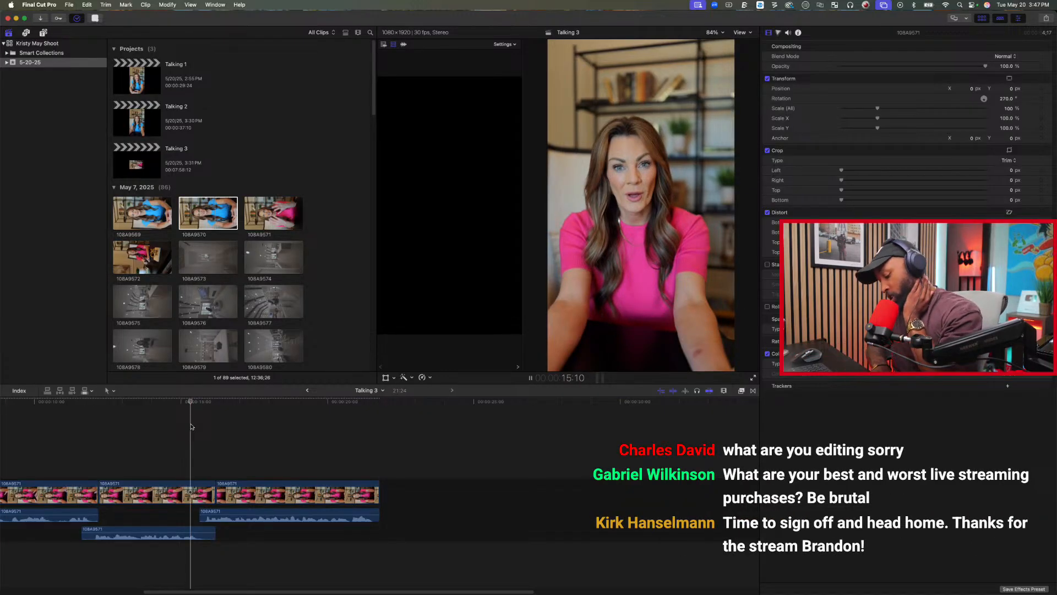
scroll(191, 427, "left", 10)
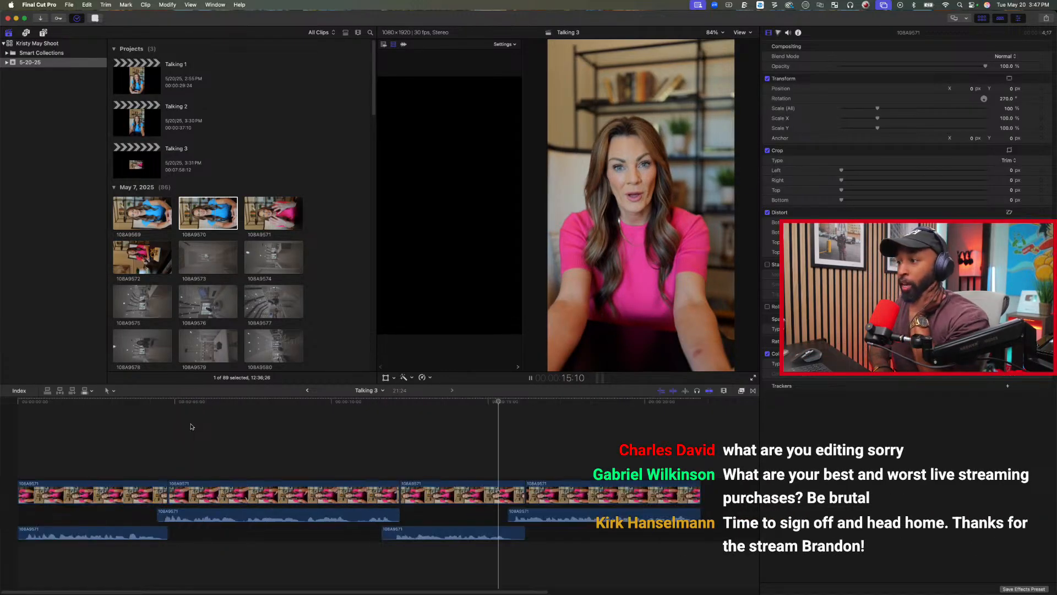
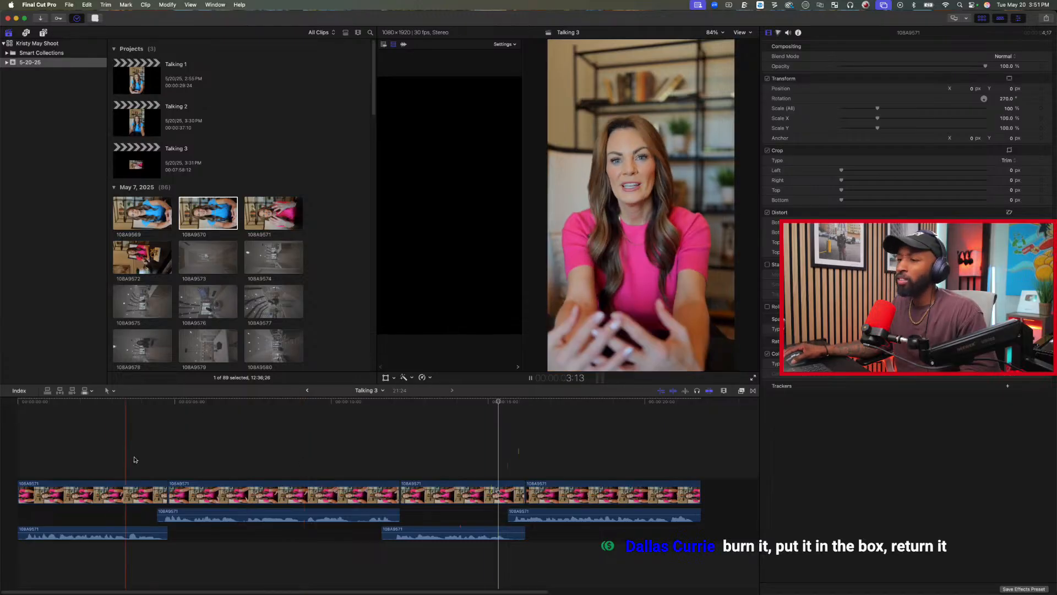
Play the Talking 3 cut from the beginning through to the end.
scroll(150, 450, "left", 1)
scroll(151, 449, "right", 1)
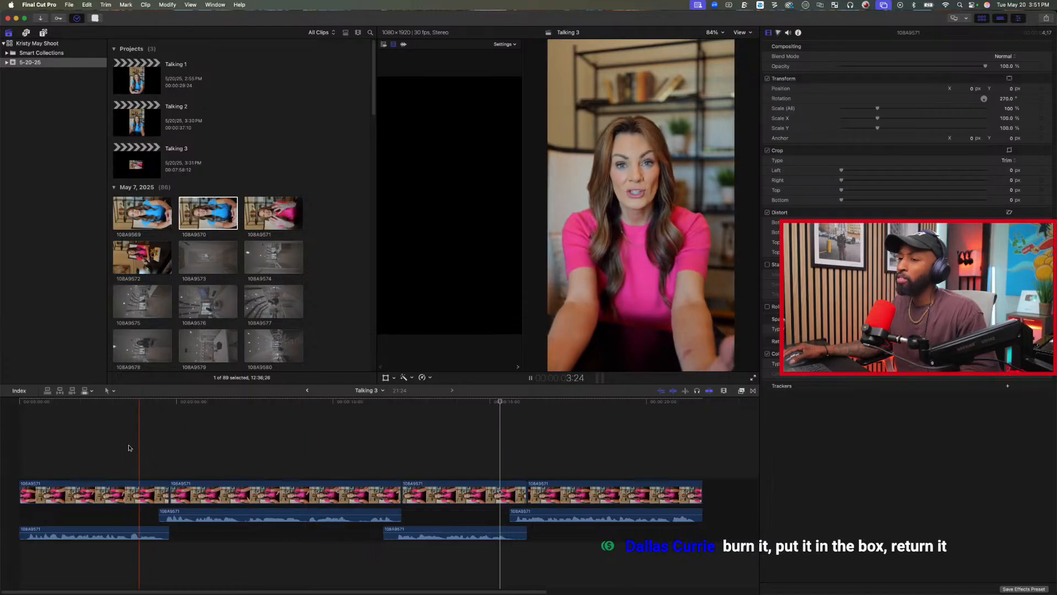
left_click(23, 451)
key("space")
key("space")
left_click(8, 451)
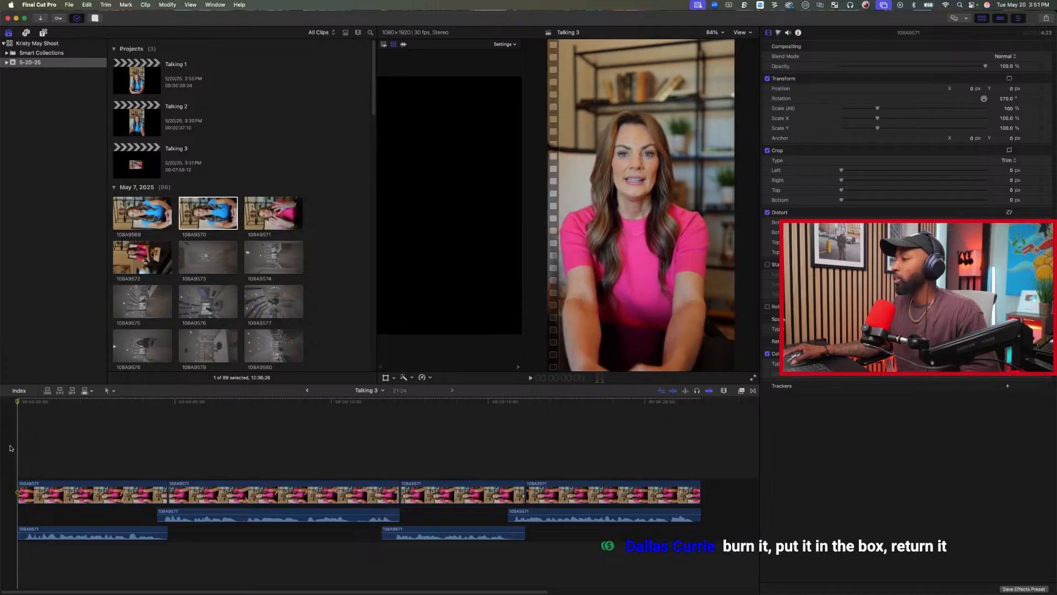
key("space")
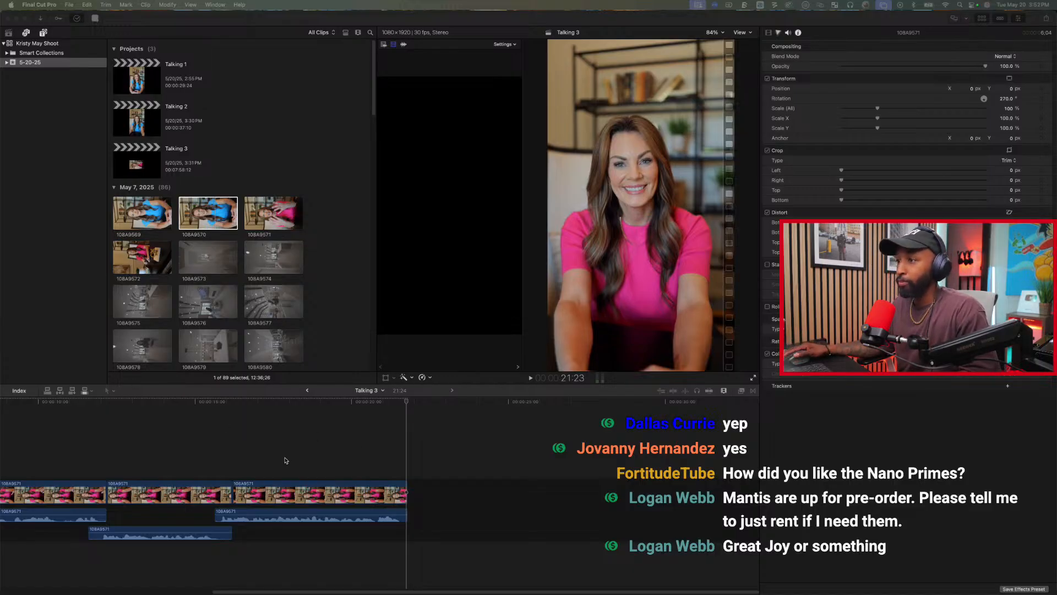
scroll(298, 459, "left", 10)
left_click(255, 130)
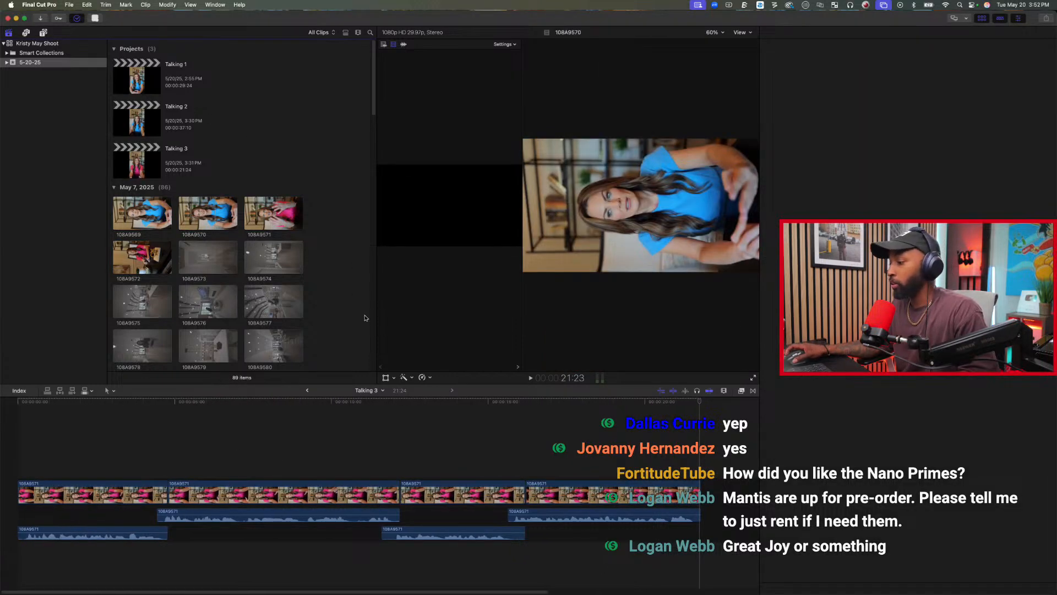
key("super+2")
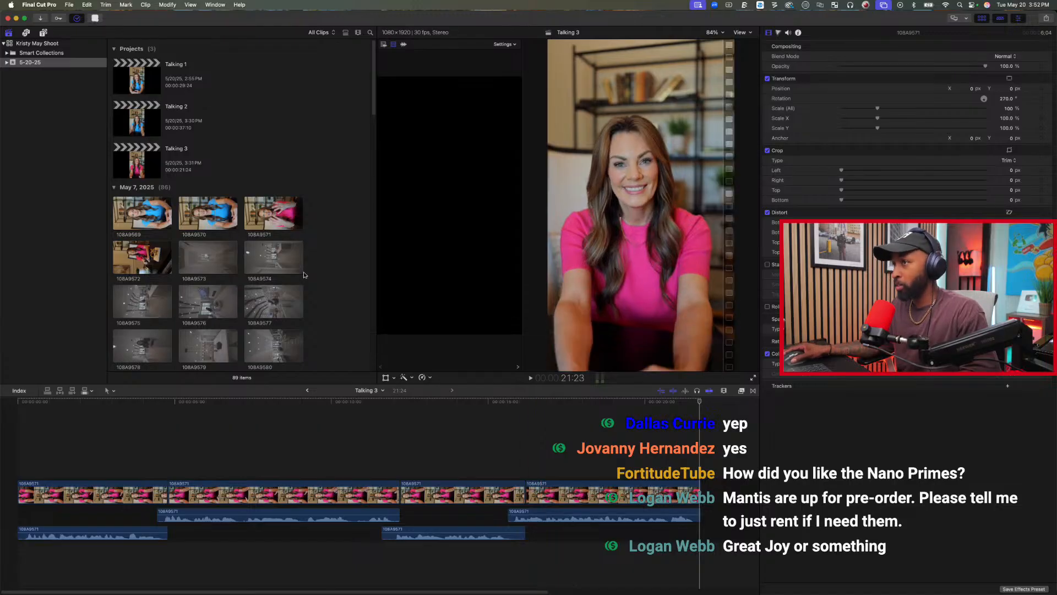
scroll(317, 303, "down", 5)
scroll(318, 303, "up", 5)
scroll(317, 303, "down", 1)
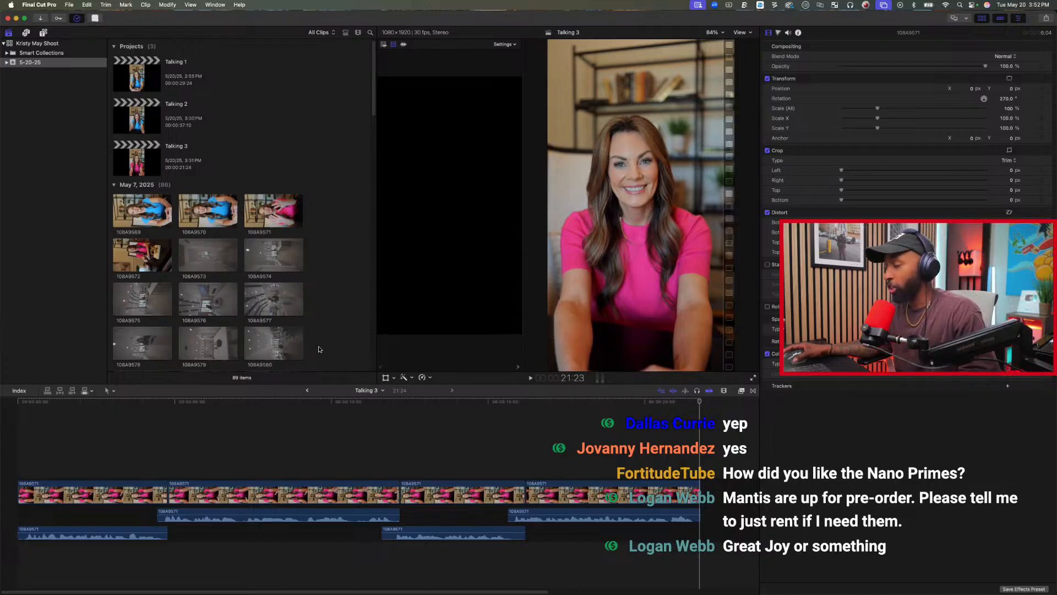
left_click(256, 323)
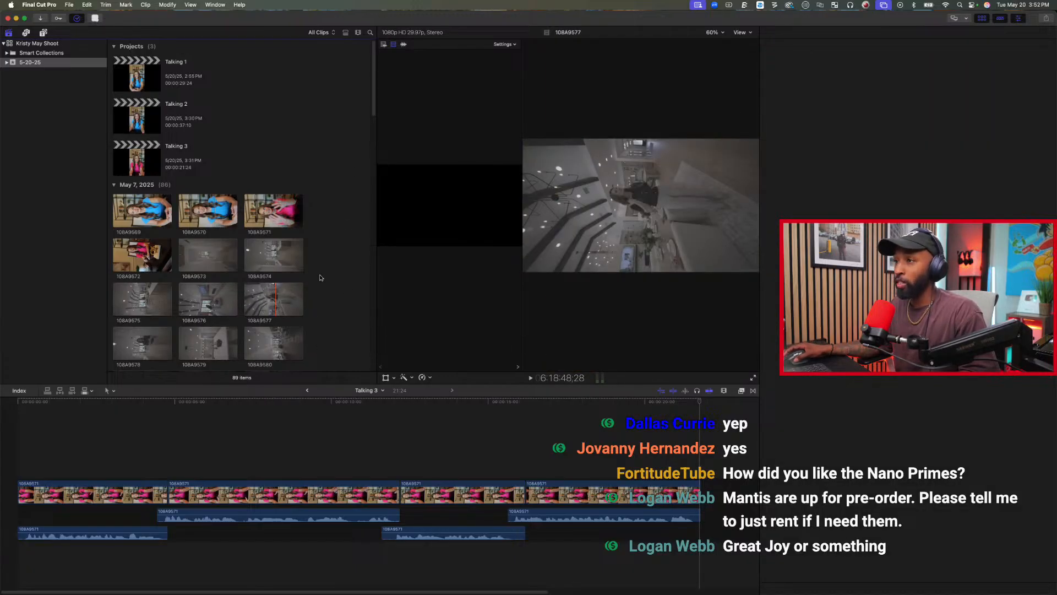
left_click(281, 253)
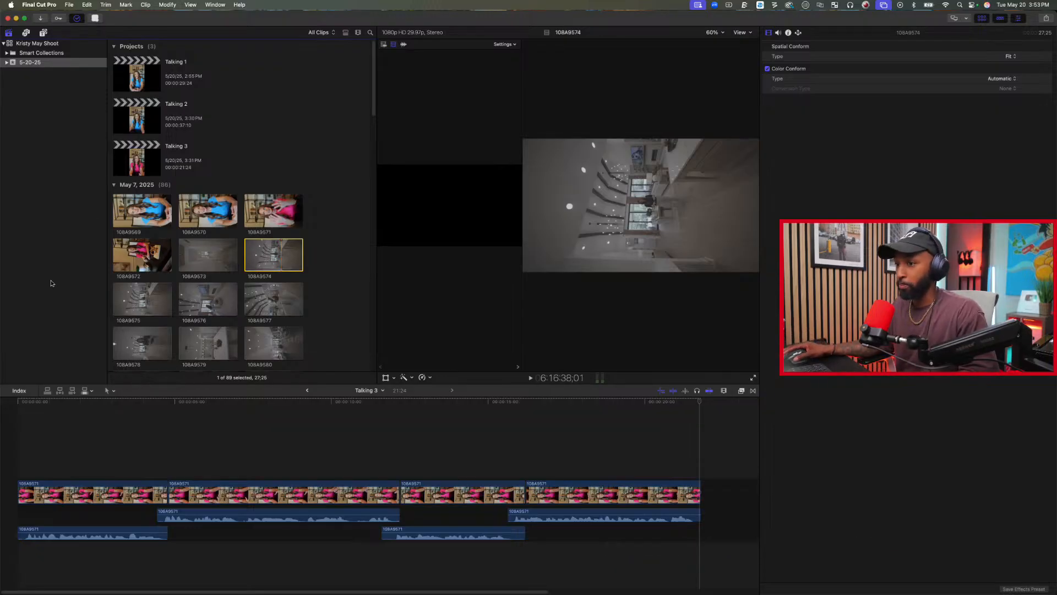
Trim the first clip's start in Talking 3 to seven frames in.
left_click(16, 446)
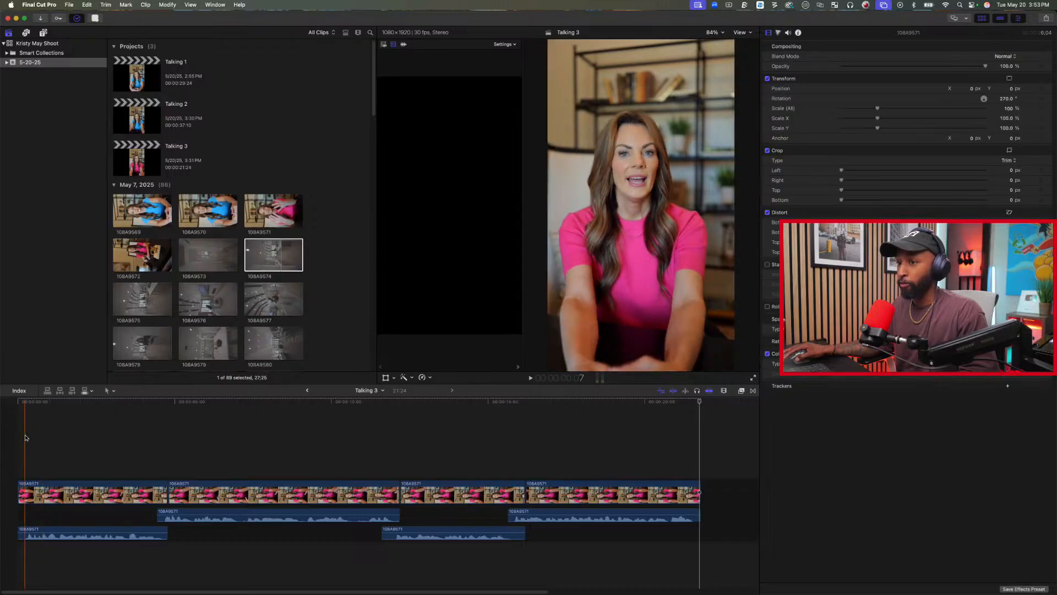
left_click(25, 437)
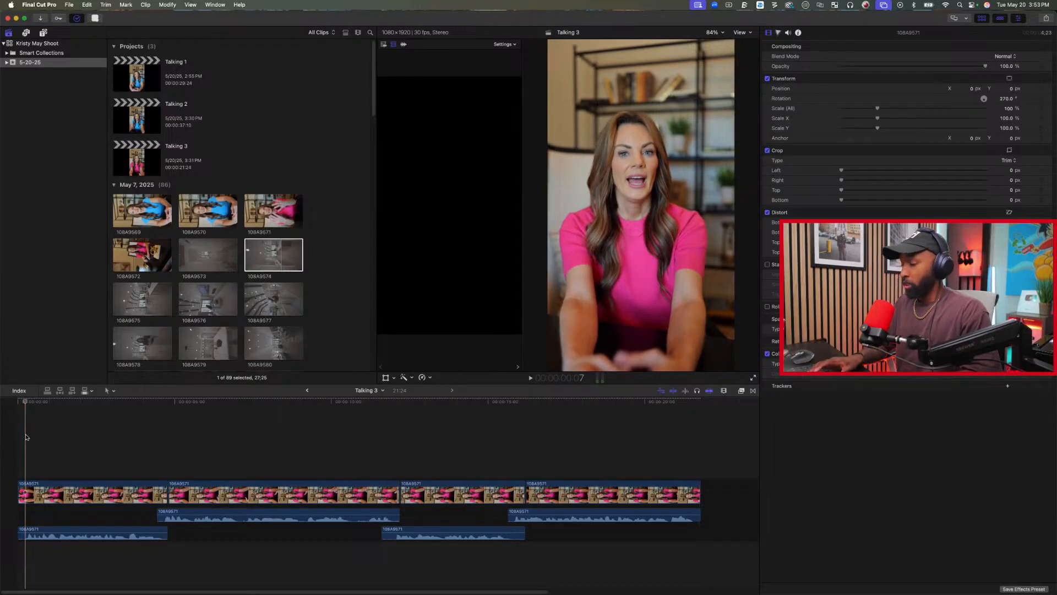
key("alt+bracketleft")
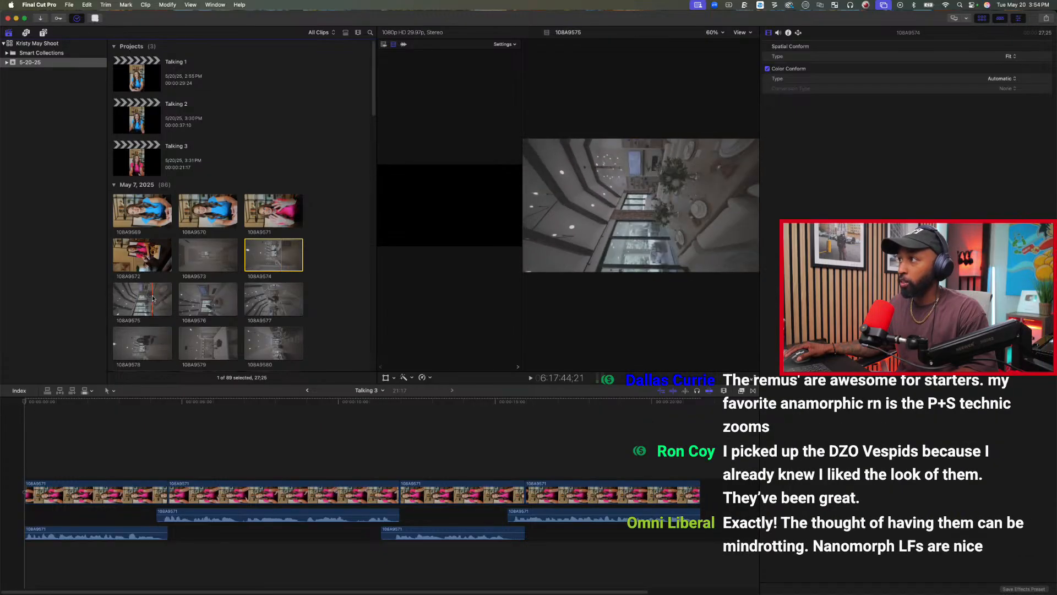
Create a vertical 1080x1920, 30p project named "Home tour" in the 5-20-25 event.
left_click(70, 5)
left_click(193, 17)
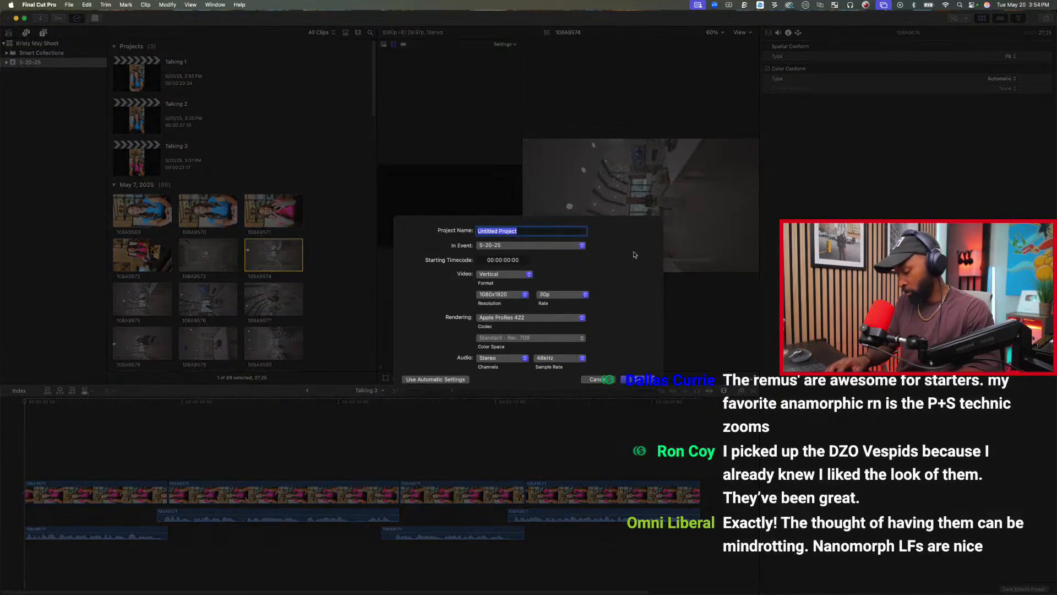
type("Home tour")
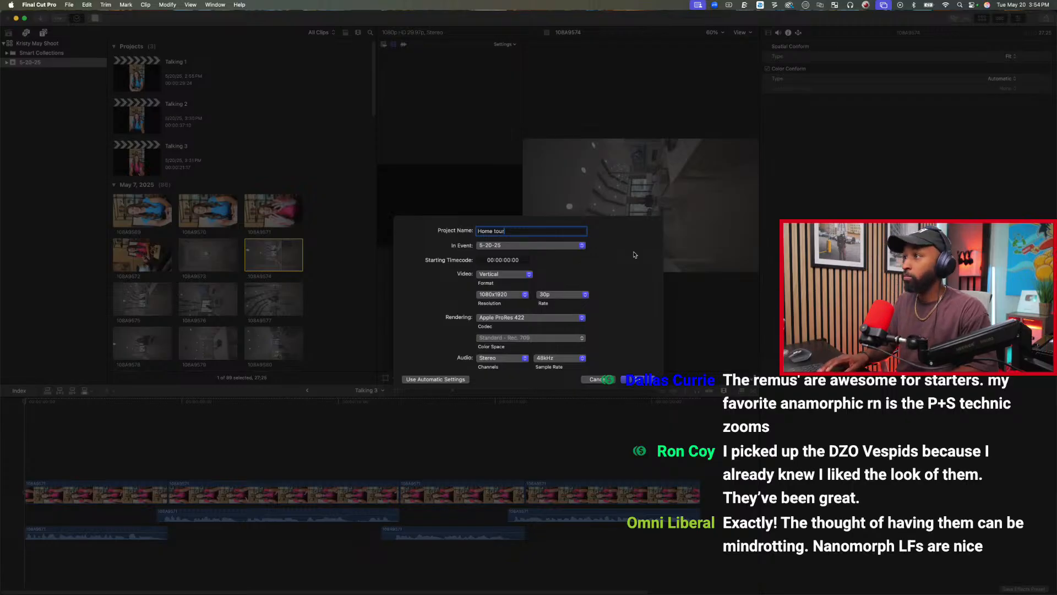
key("Return")
Find the outdoor presenter clips in the browser and preview clip 108A9595.
scroll(255, 274, "down", 5)
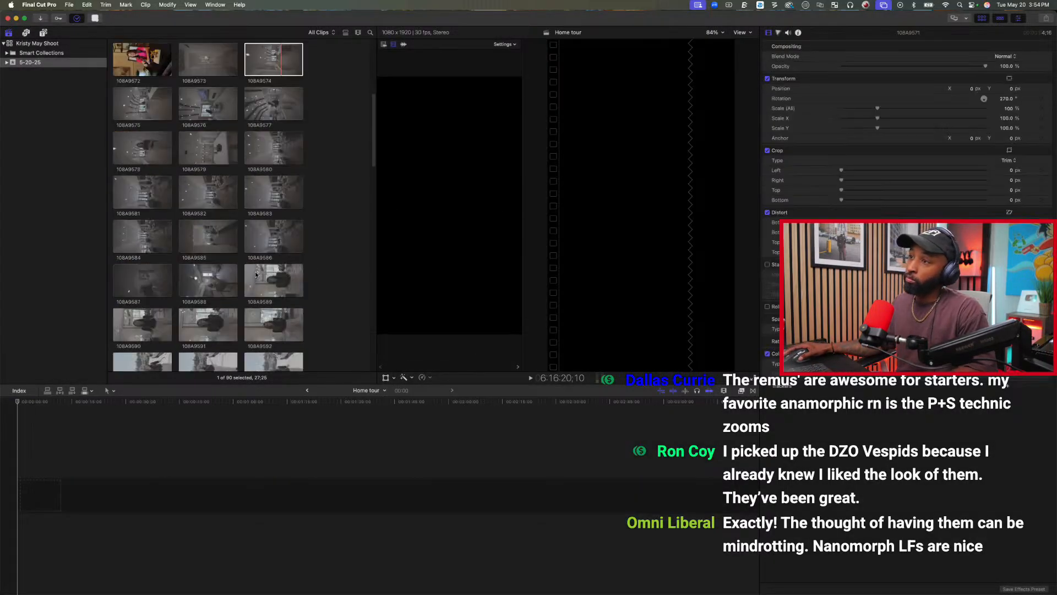
scroll(256, 273, "down", 4)
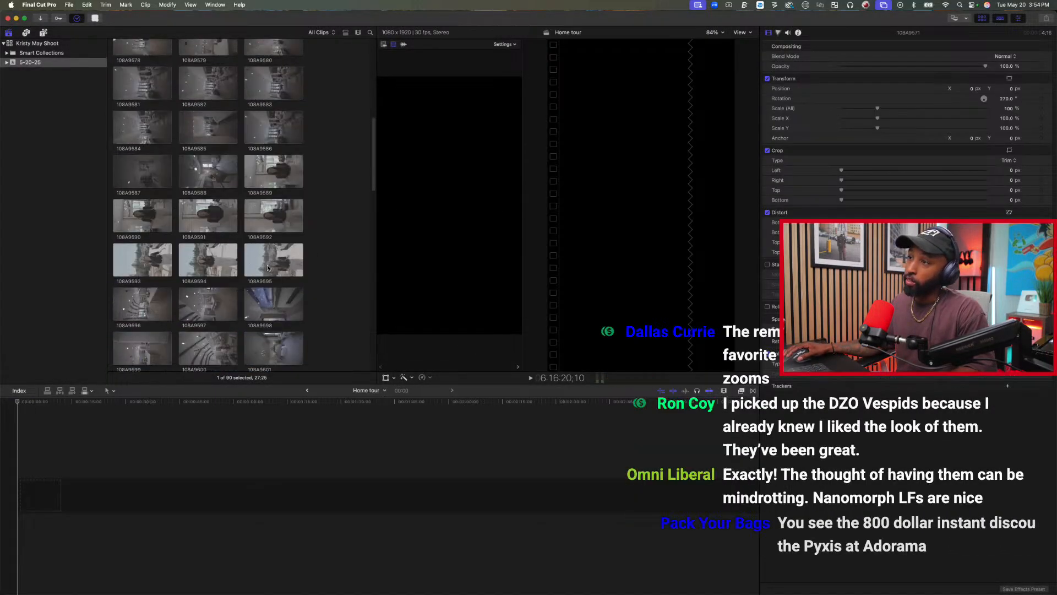
left_click(268, 268)
key("space")
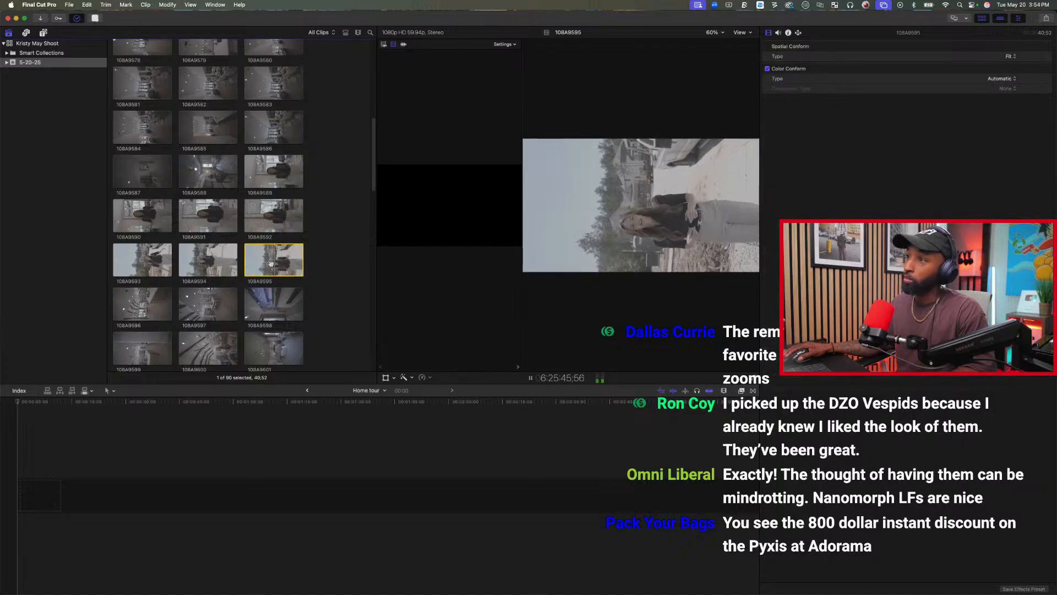
Mark a range of about 9 seconds in the second half of clip 108A9592 and place it in the empty Home tour timeline.
left_click(277, 219)
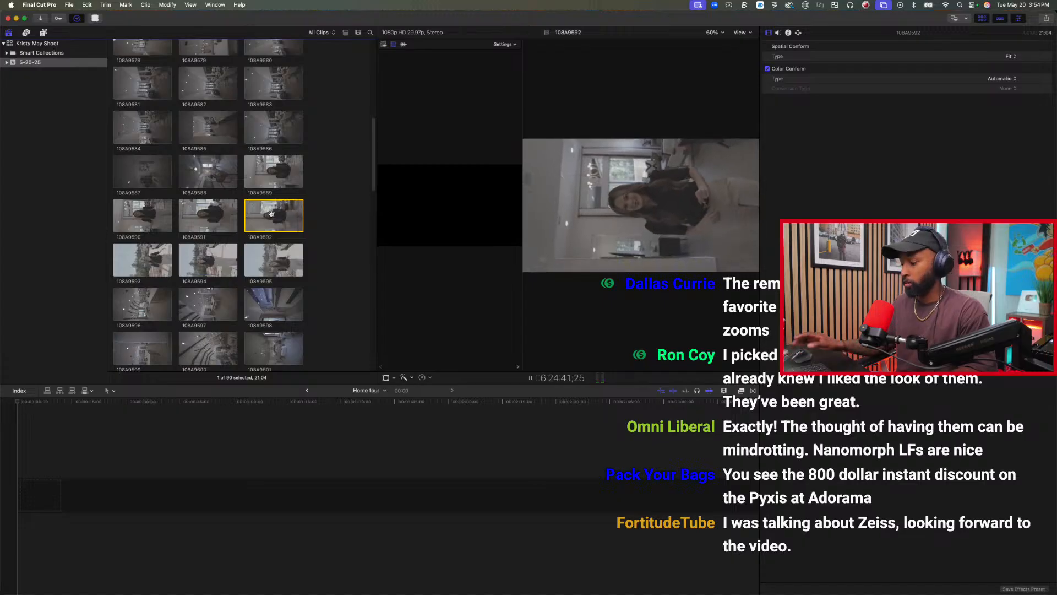
key("o")
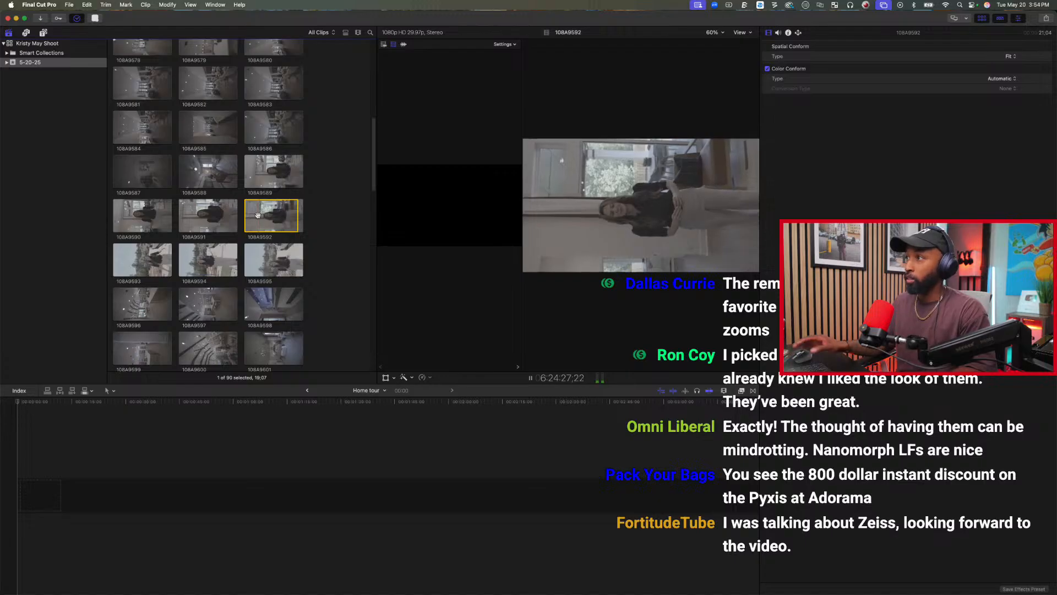
key("space")
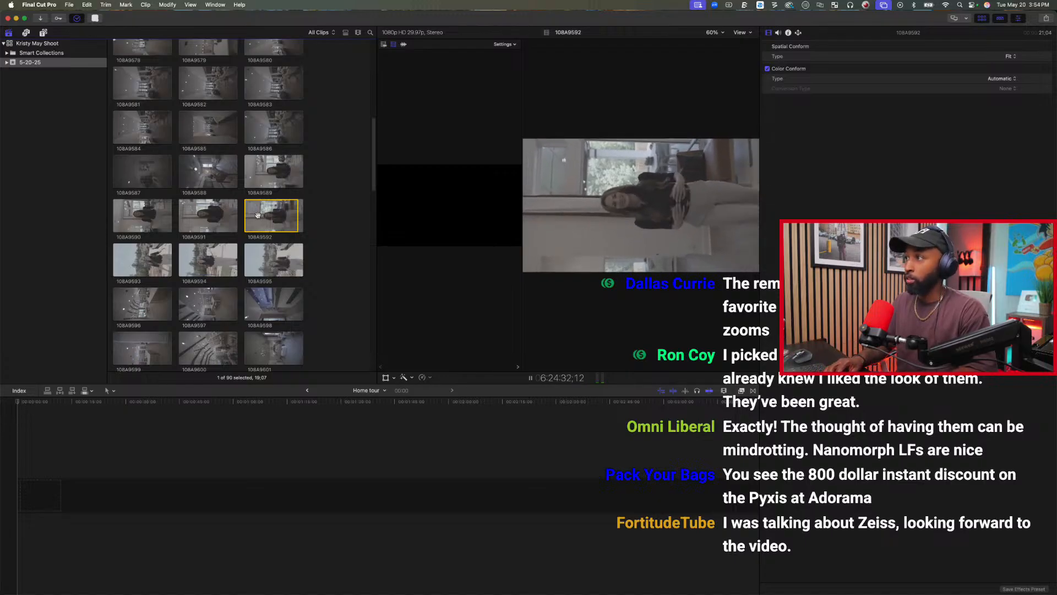
key("i")
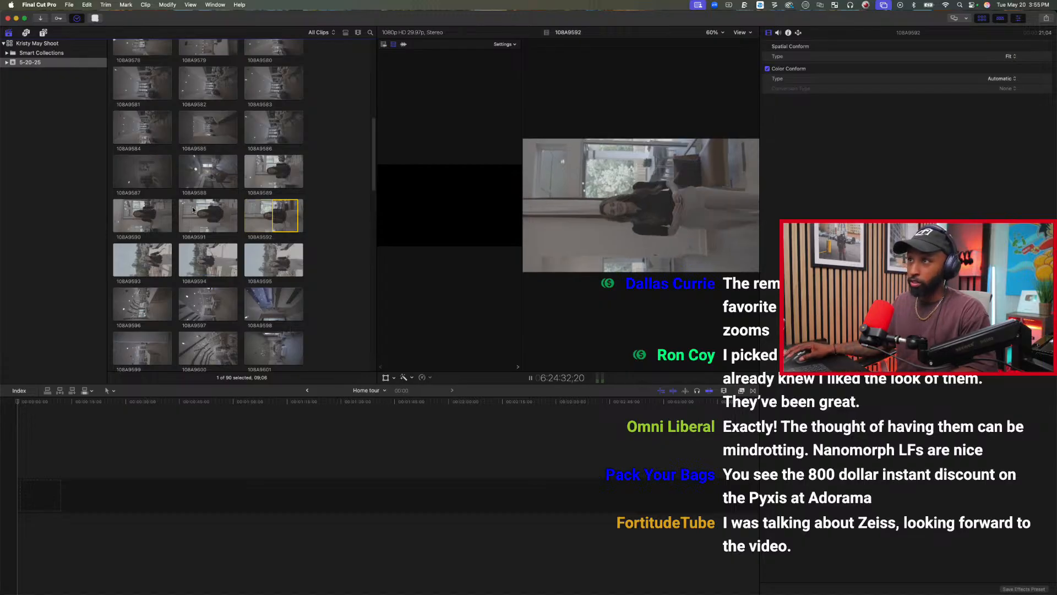
key("space")
left_click_drag(287, 221, 31, 496)
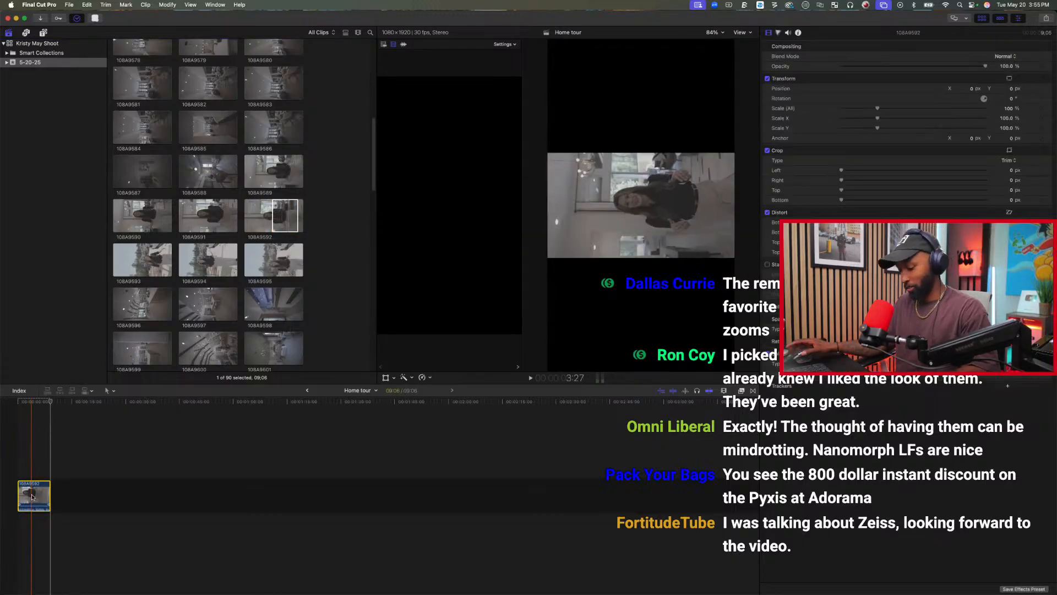
Paste the copied rotation and spatial conform attributes onto clip 108A9592 and play it from the start.
key("super+shift+v")
key("Return")
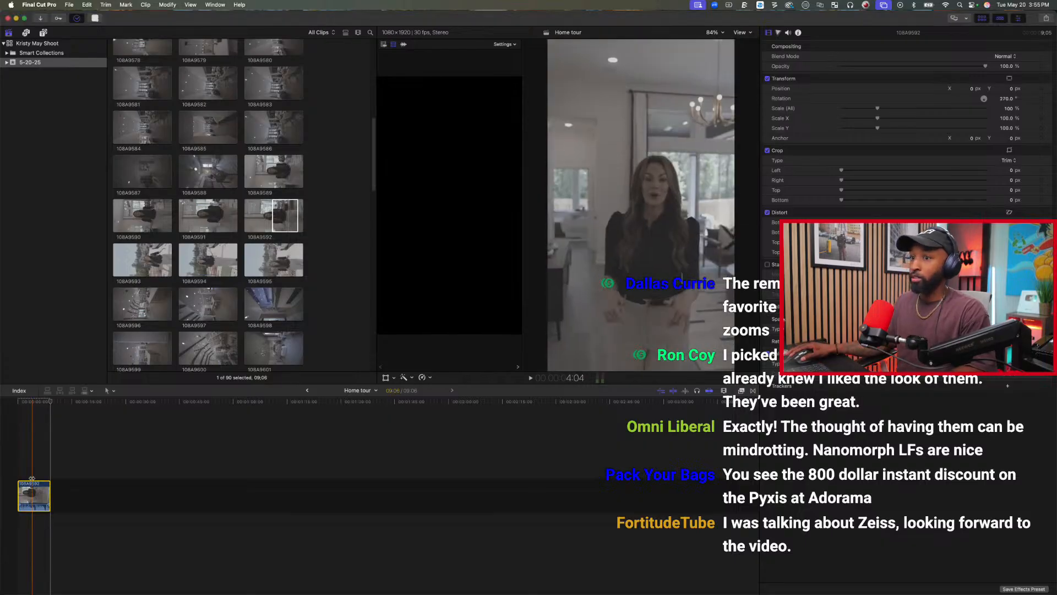
left_click(17, 467)
key("space")
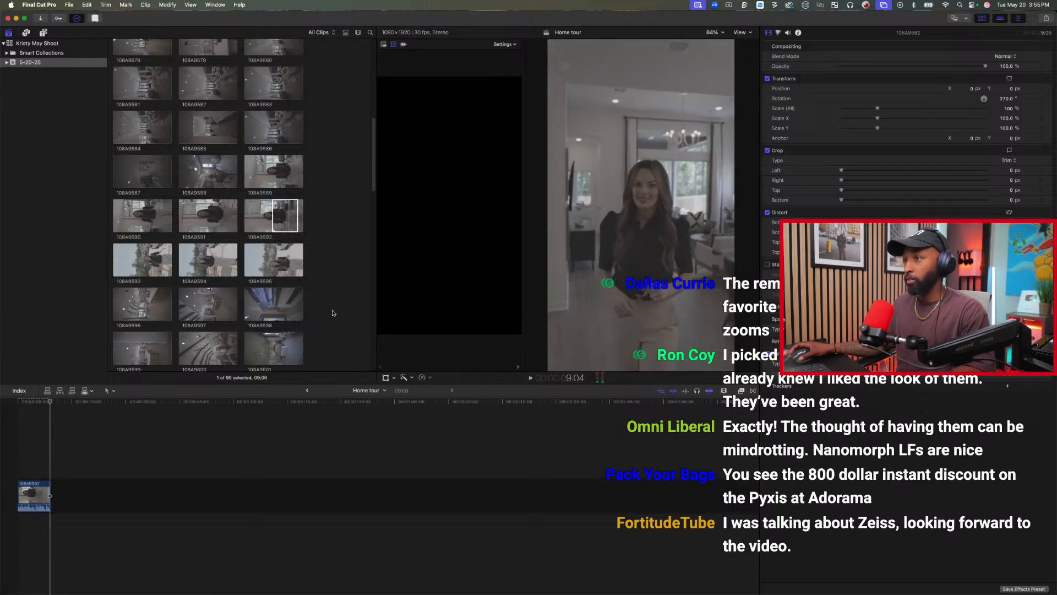
Preview the exterior house clips and append the twelve clips 108A9621 through 108A9632 after the presenter clip.
scroll(330, 297, "down", 10)
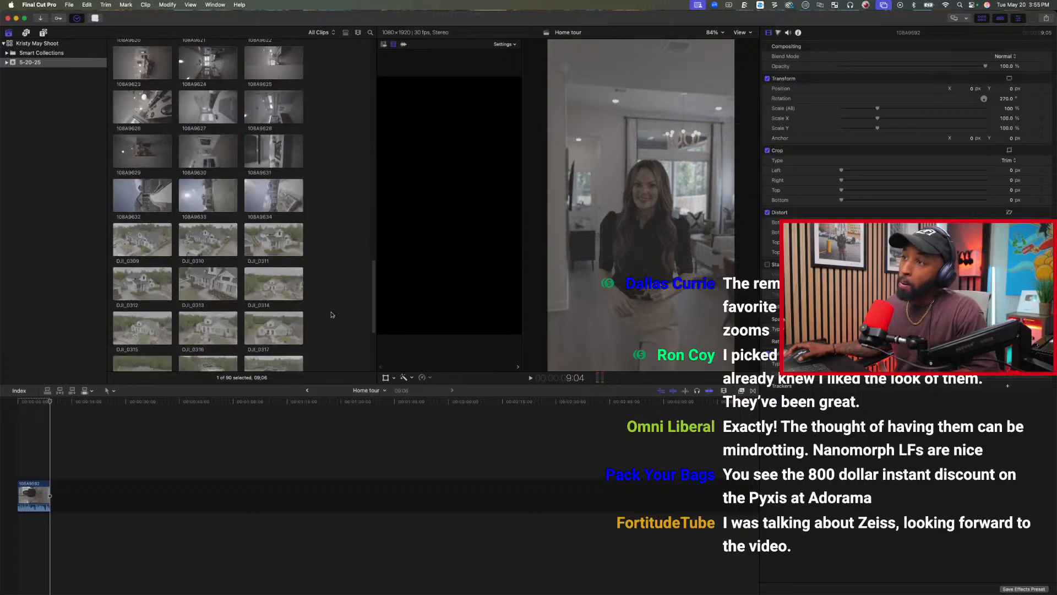
scroll(287, 264, "up", 1)
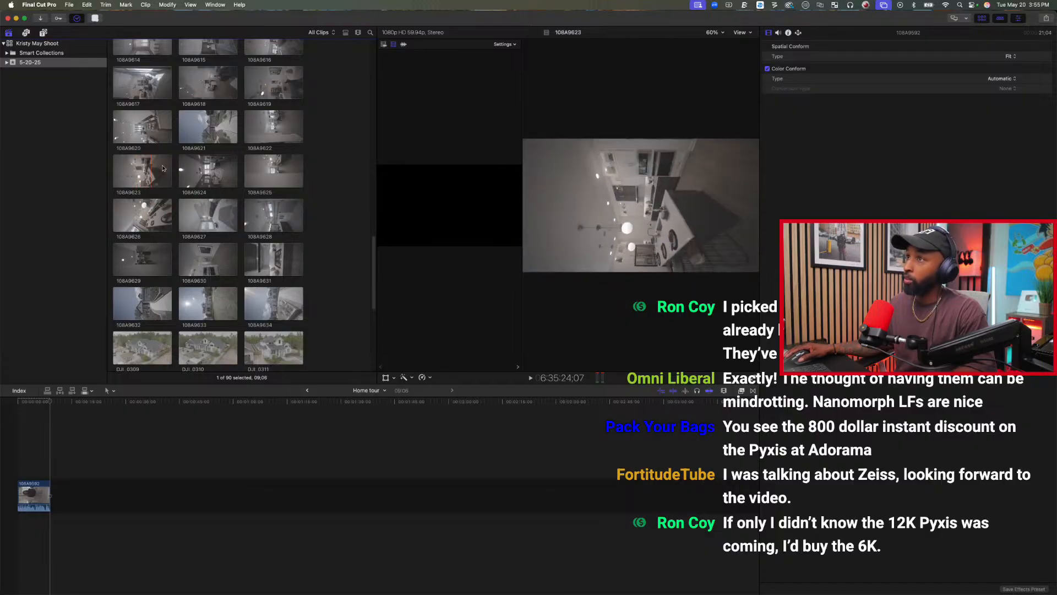
left_click(210, 132)
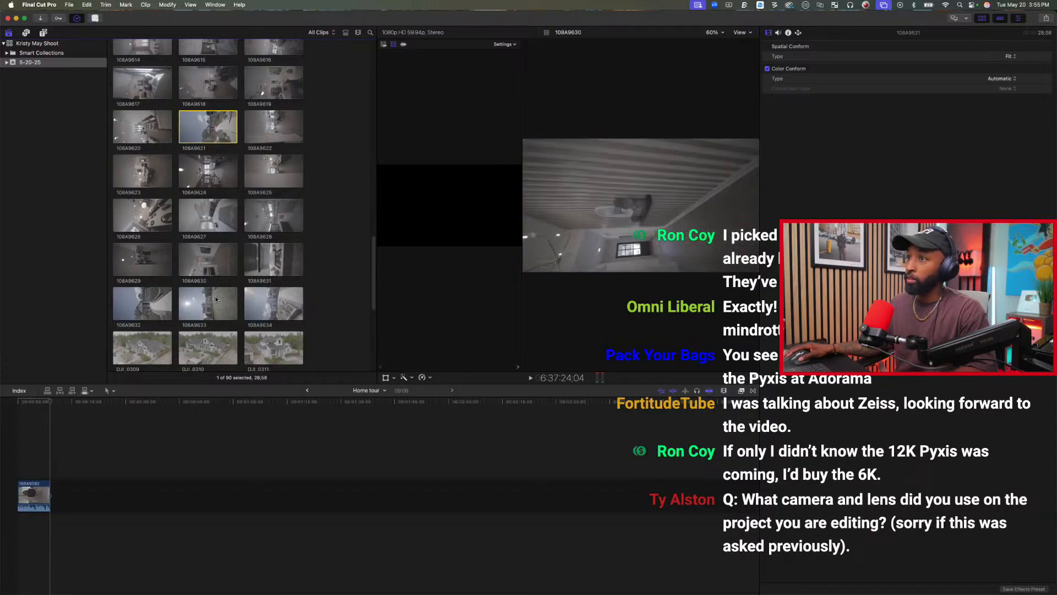
left_click(145, 312)
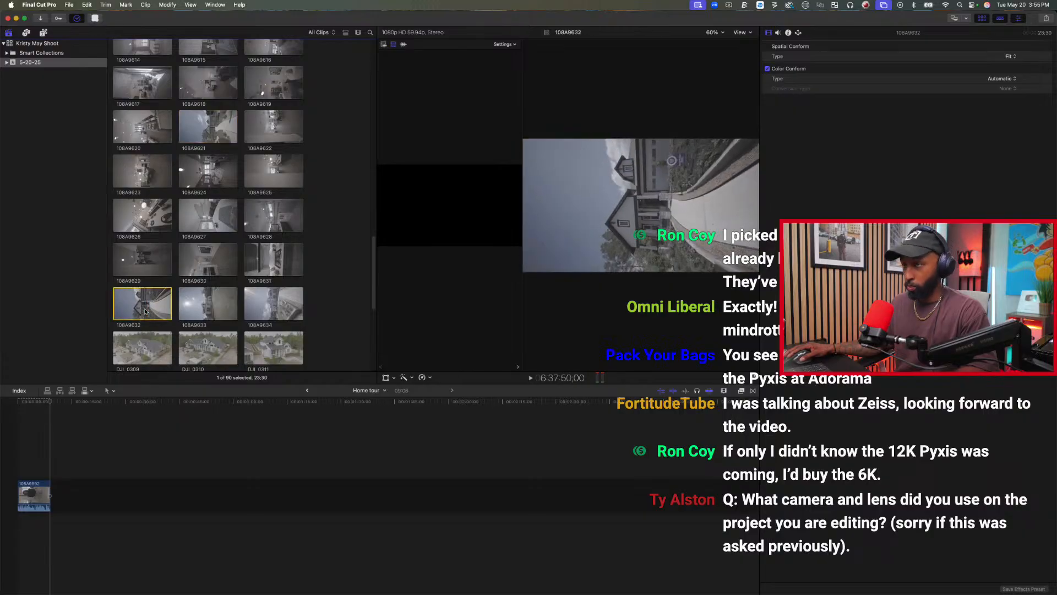
left_click(208, 127, "shift")
left_click_drag(207, 126, 164, 459)
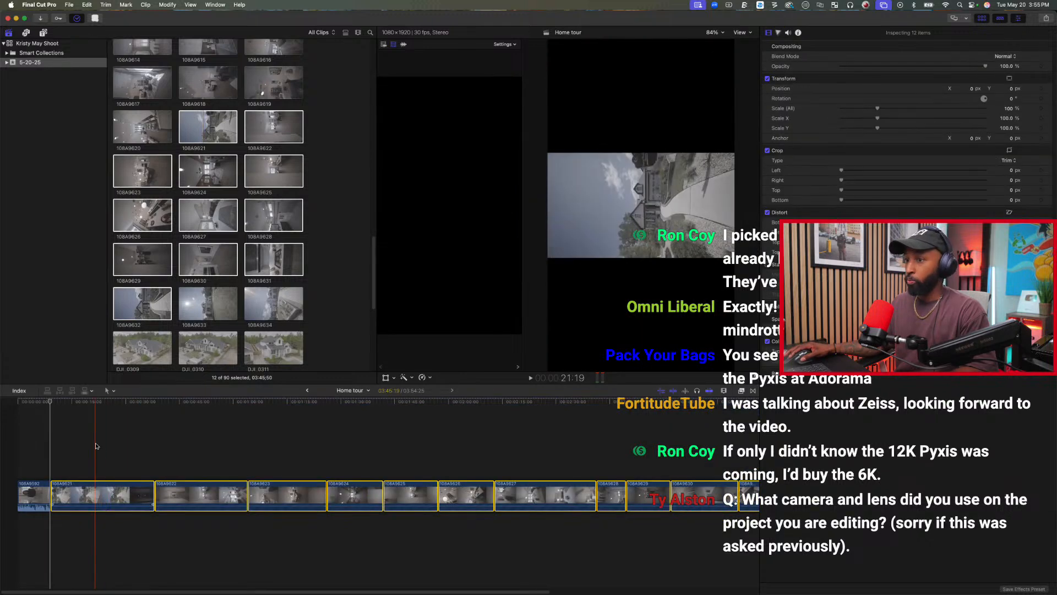
Fit the whole timeline in view and paste the rotation, spatial conform and volume attributes onto the twelve added clips.
key("shift+z")
left_click_drag(71, 449, 660, 541)
key("super+shift+v")
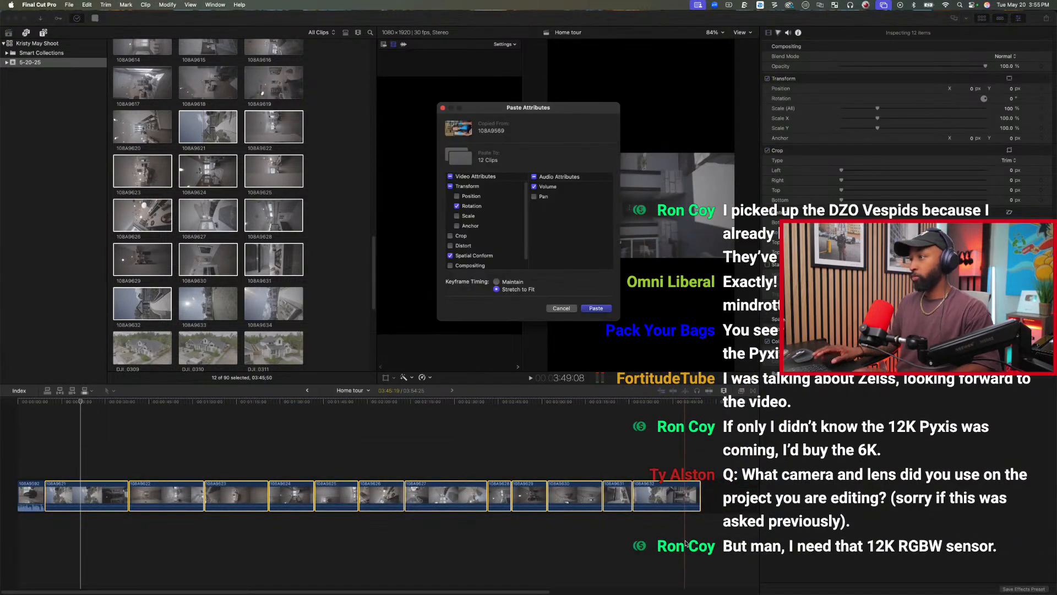
key("Return")
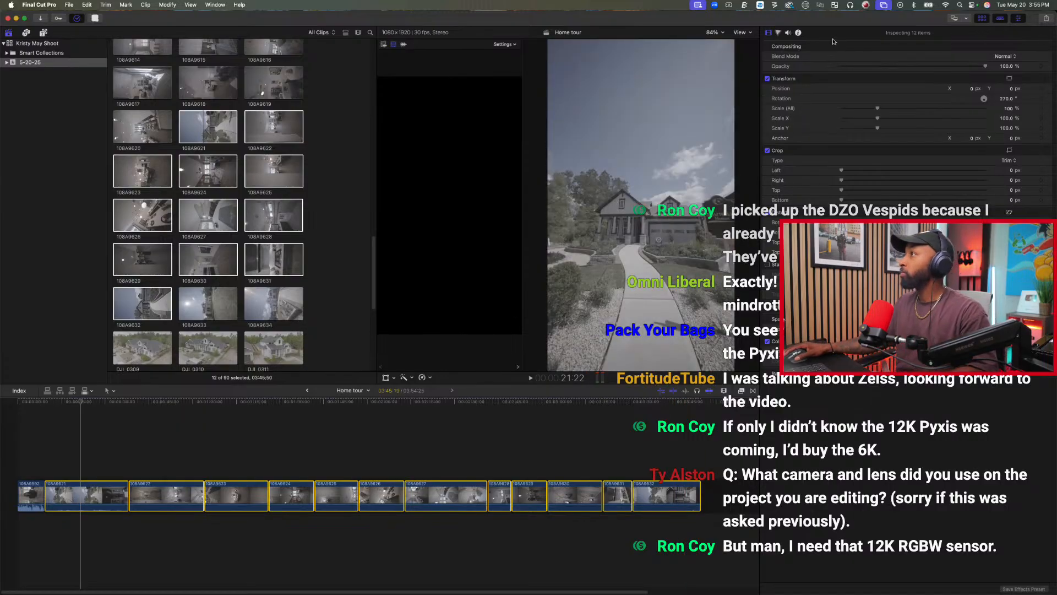
Lower the volume of the twelve added house clips to -∞ dB, keeping their opacity at 100%.
left_click(791, 33)
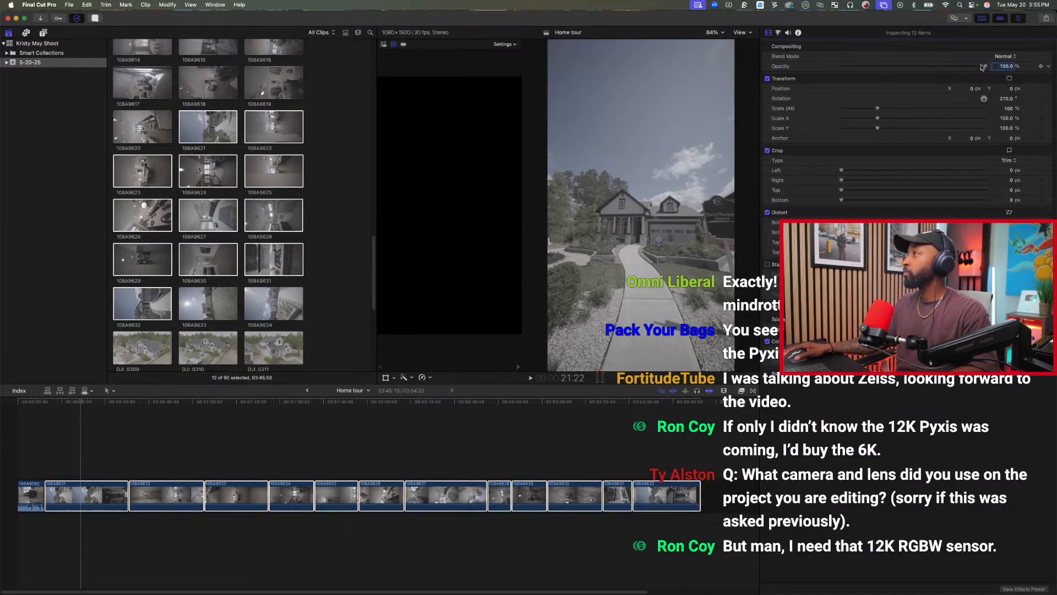
left_click_drag(949, 71, 726, 70)
left_click_drag(842, 66, 987, 66)
left_click(786, 32)
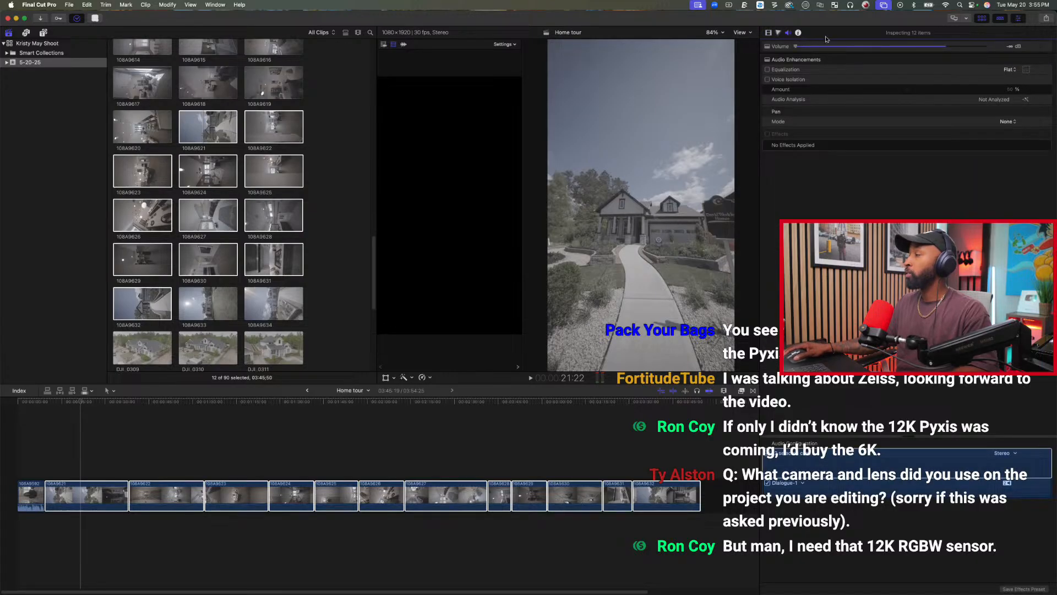
left_click(768, 32)
left_click(384, 496)
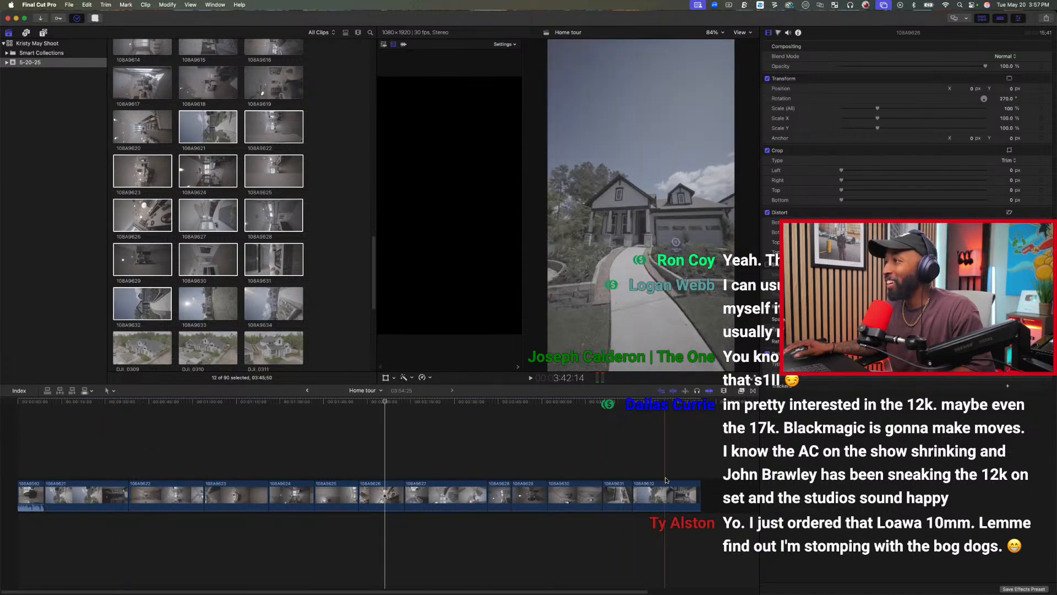
Move clip 108A9632 from the end of the timeline to just after 108A9621, and delete 108A9621.
left_click_drag(665, 504, 101, 505)
left_click(101, 505)
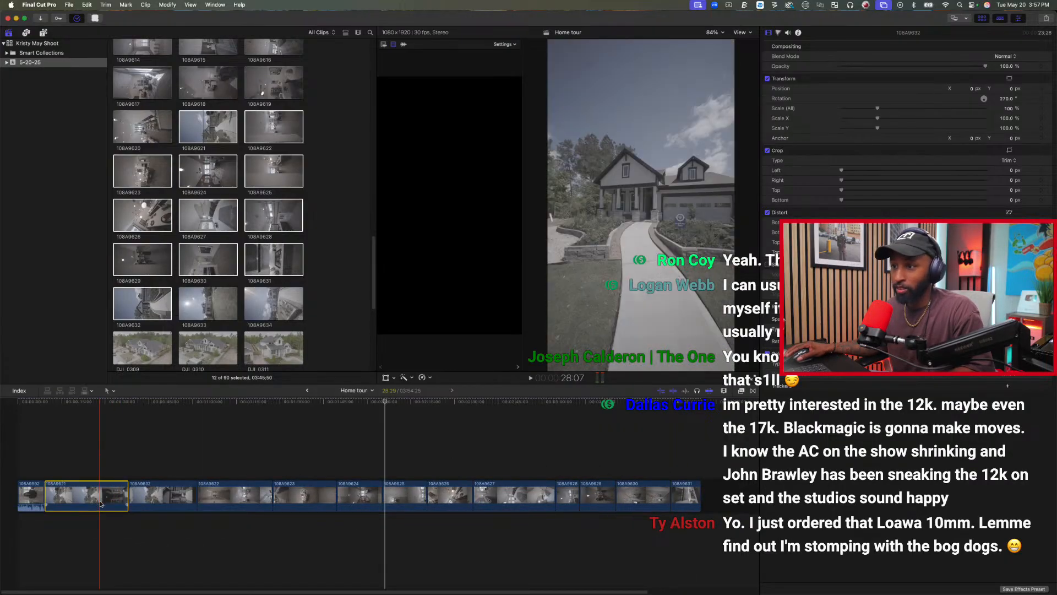
key("Delete")
left_click(101, 505)
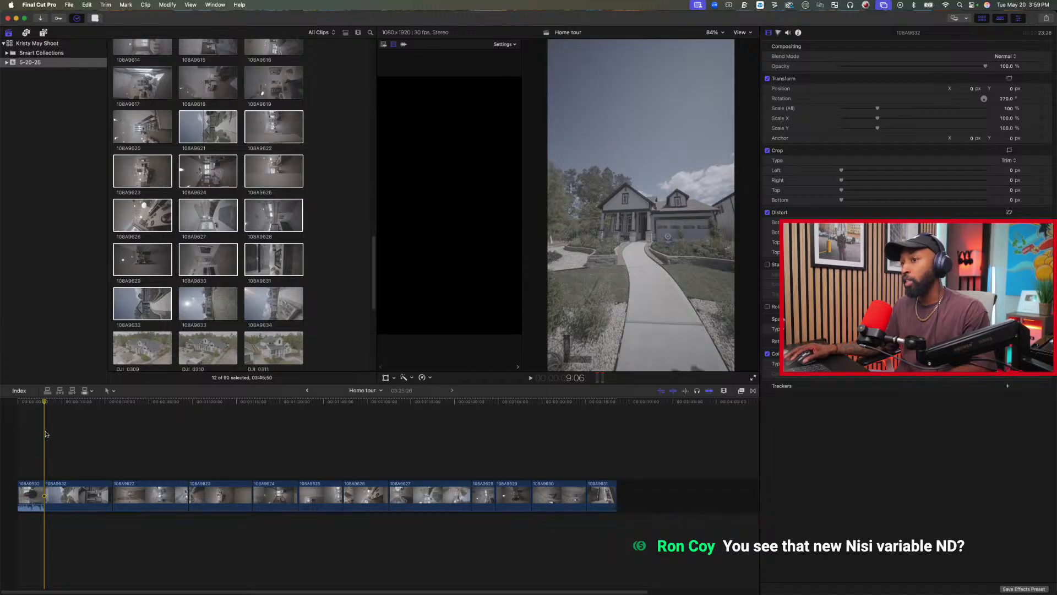
Trim the start of clip 108A9632 to the front-walkway approach, and trim the opening of clip 108A9622 at the hallway shot.
key("space")
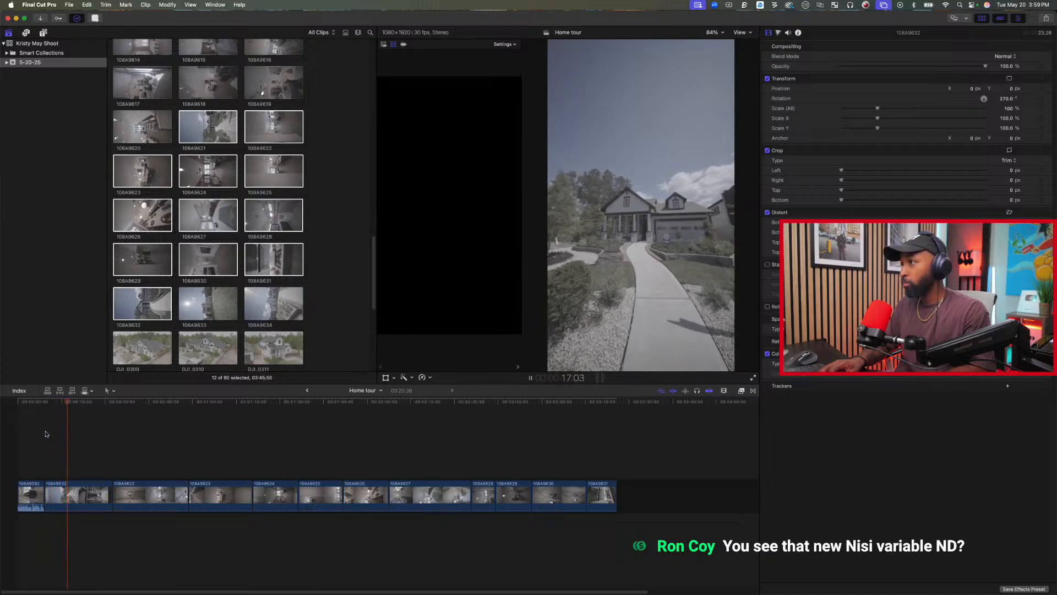
key("space")
key("alt+bracketleft")
key("space")
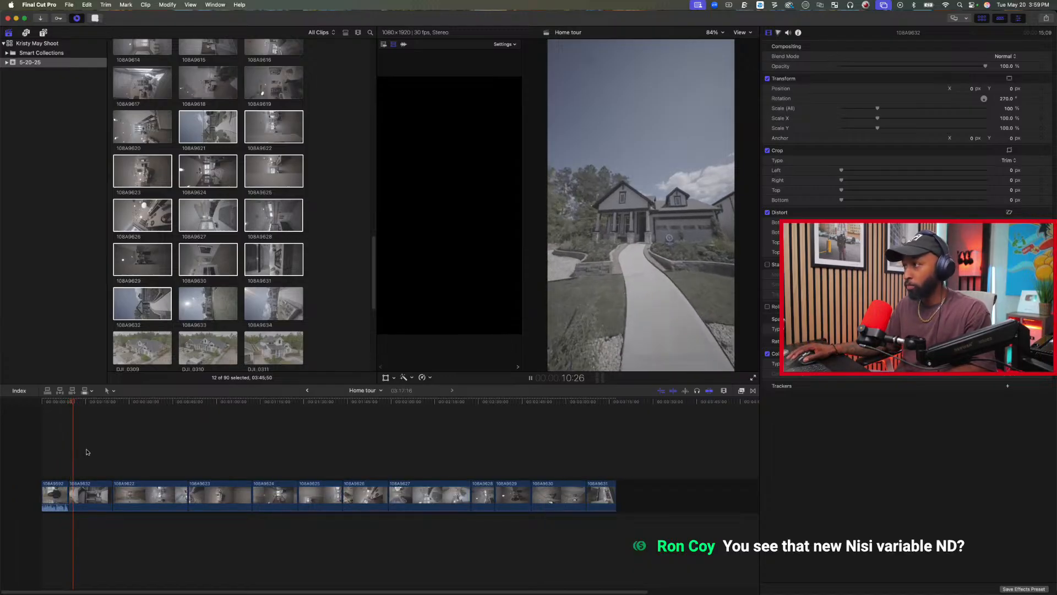
key("space")
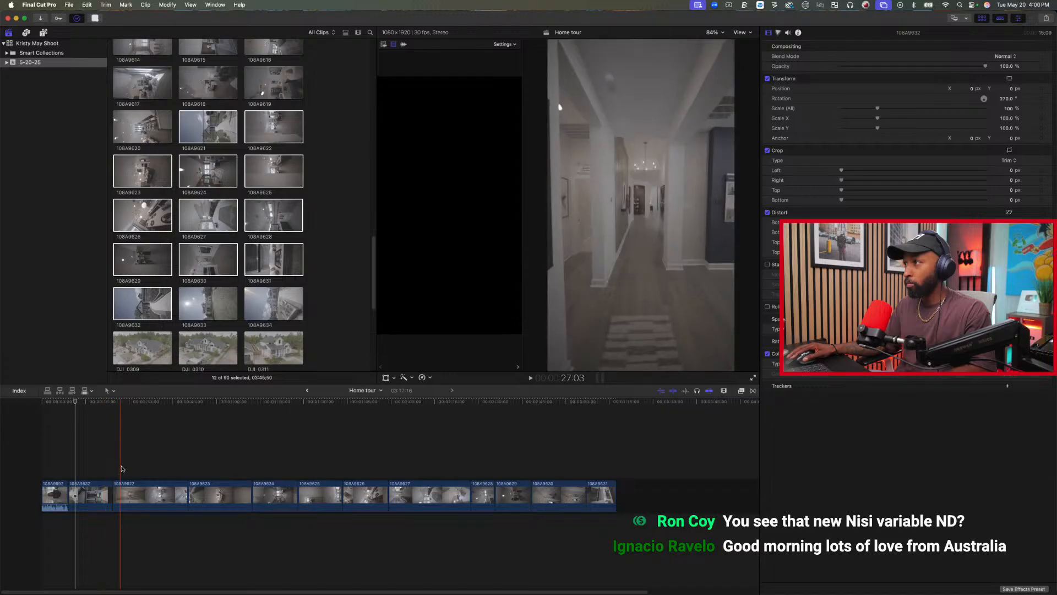
key("alt+[")
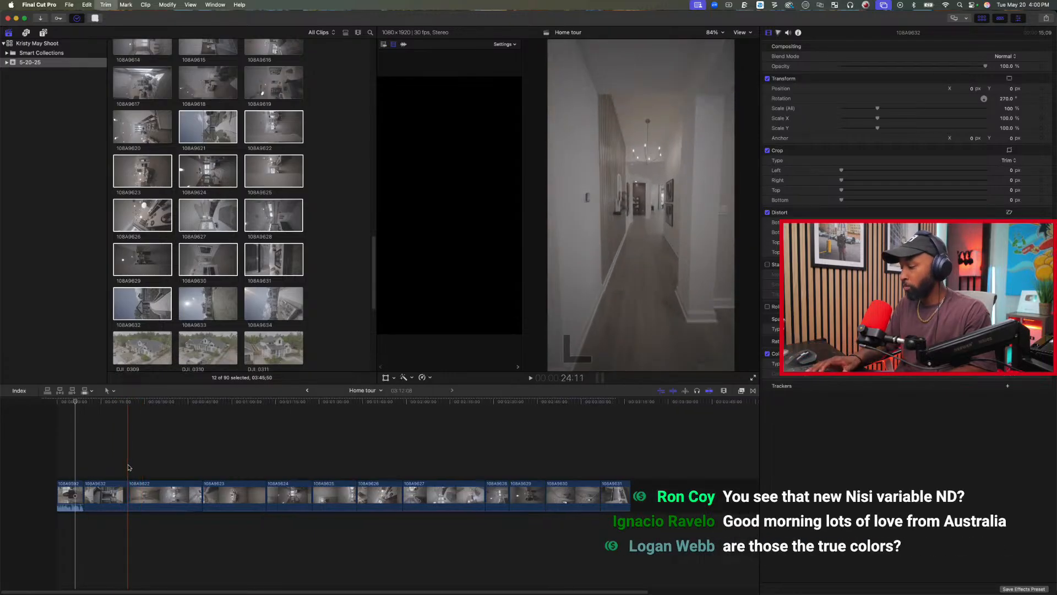
Play through clip 108A9622 and trim its end at 43:02, by the patio doors.
key("space")
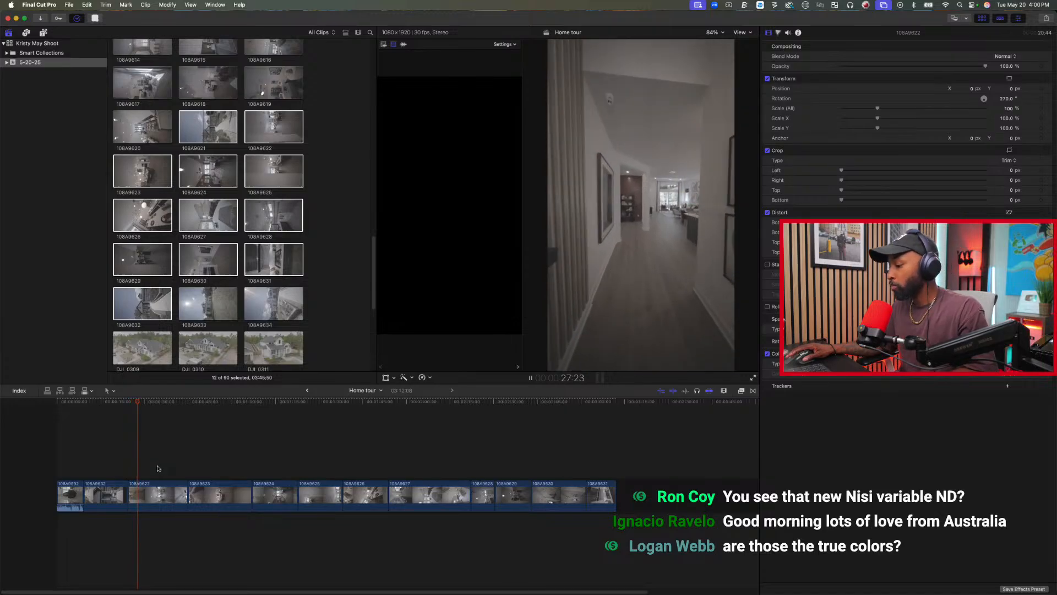
key("space")
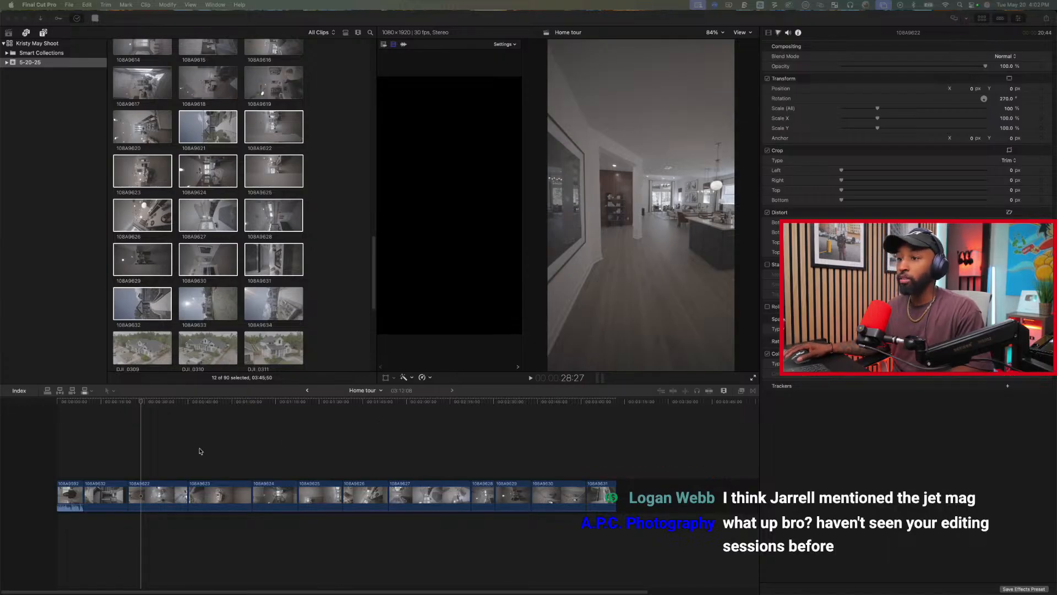
left_click(143, 413)
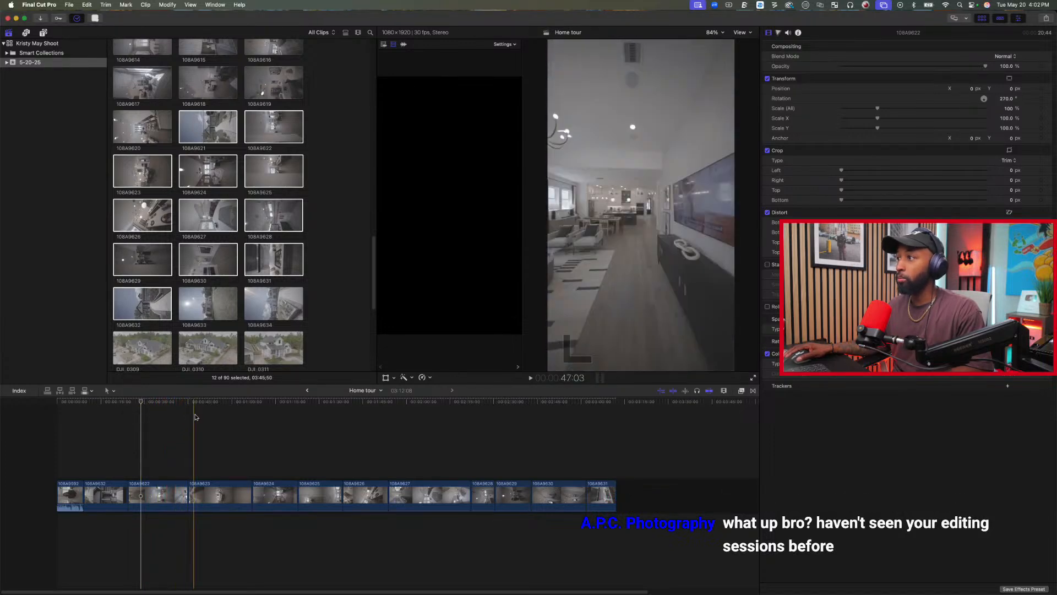
key("space")
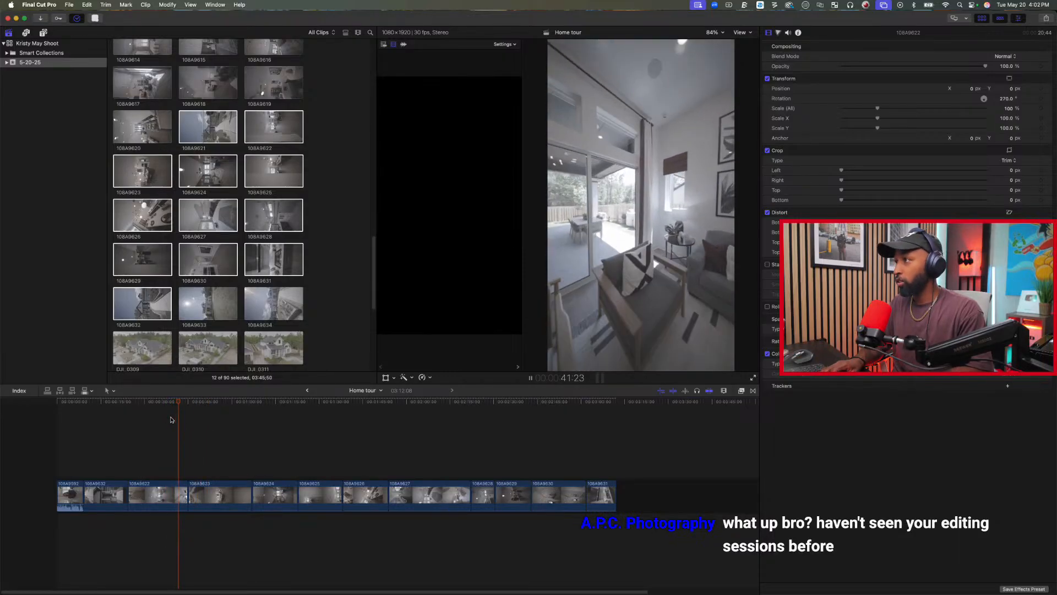
key("space")
key("space")
Trim the start of clip 108A9623 and play back its opening living-room shot.
key("space")
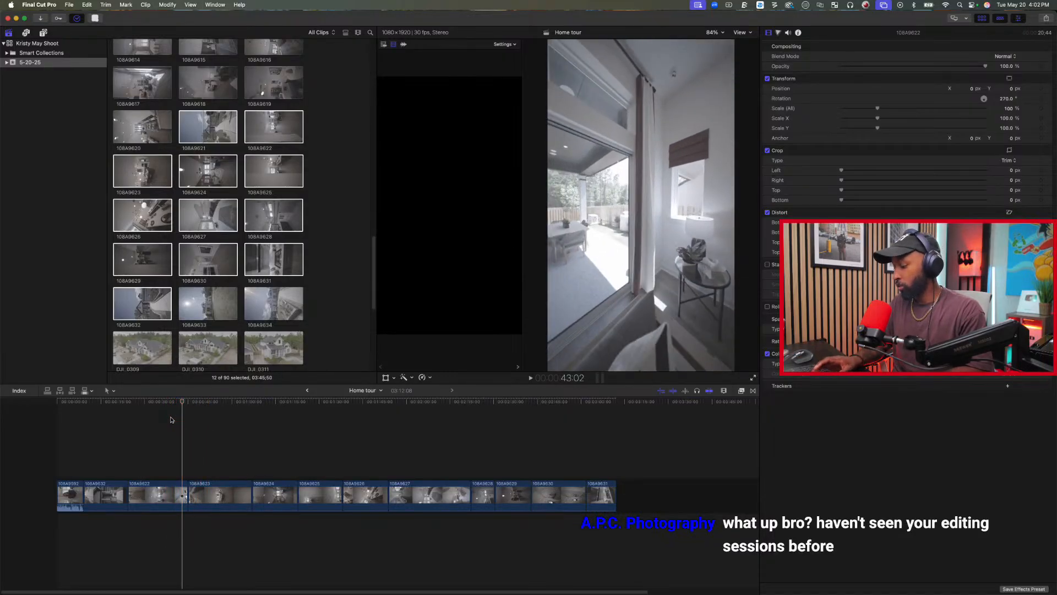
key("alt+]")
key("space")
key("space")
key("alt+[")
key("Up")
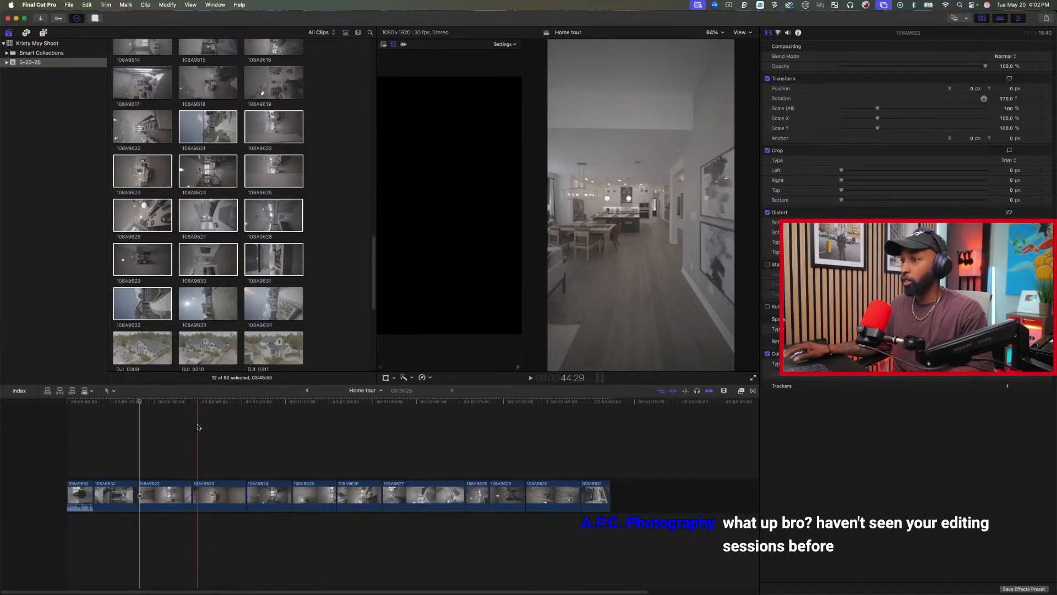
key("space")
key("space")
key("space")
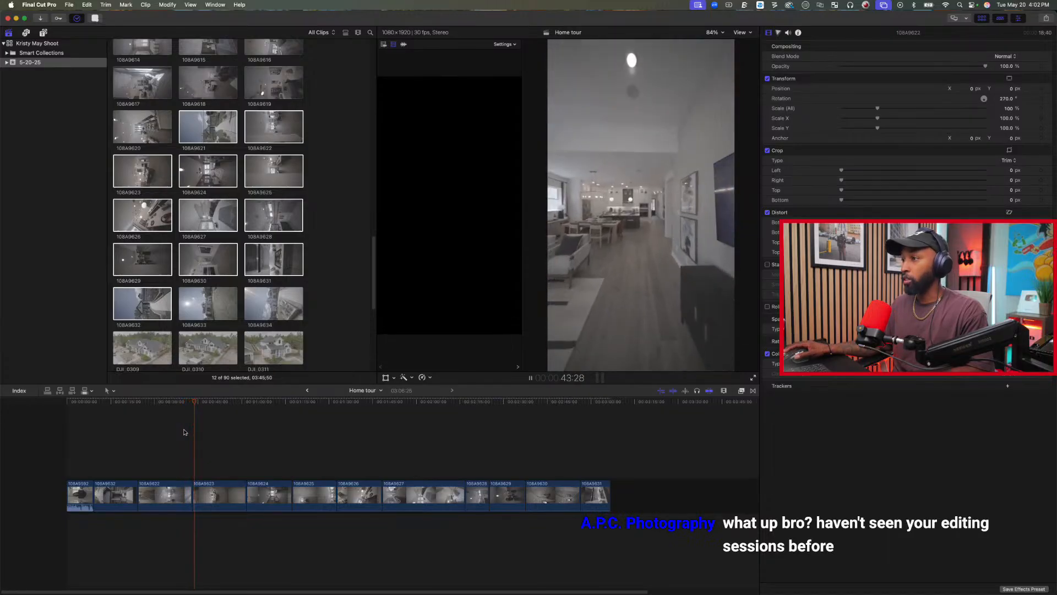
key("space")
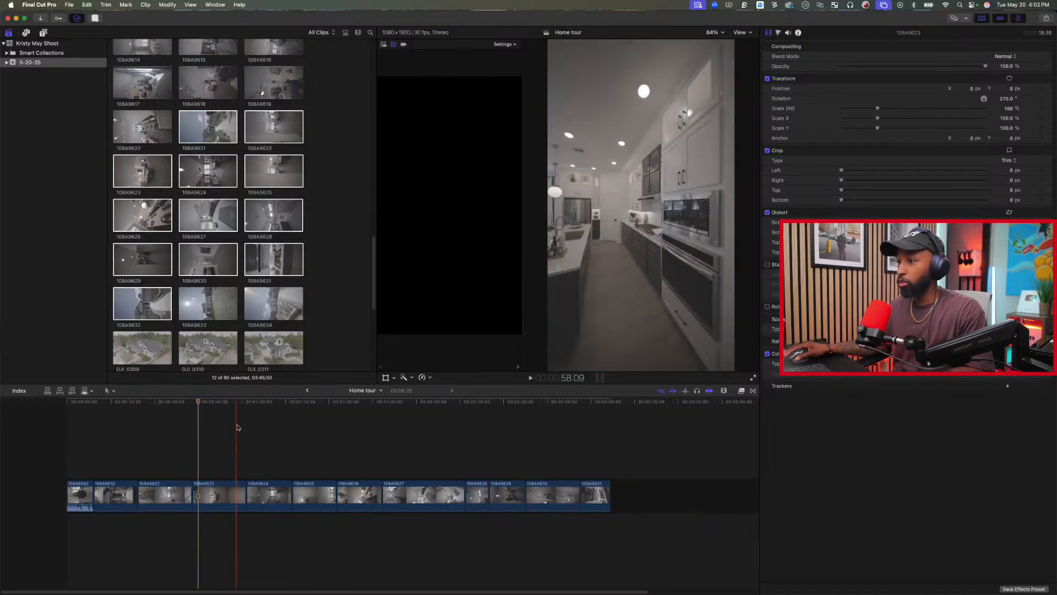
Review the kitchen ending of clip 108A9623 and trim its end at 59:14, as the wall covers the frame.
left_click(237, 427)
key("space")
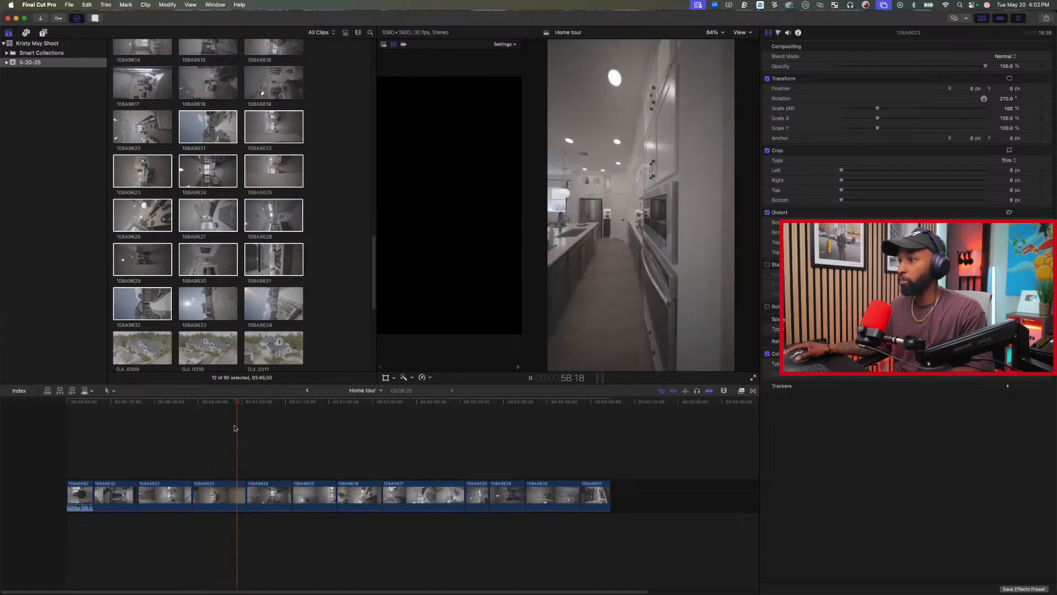
key("space")
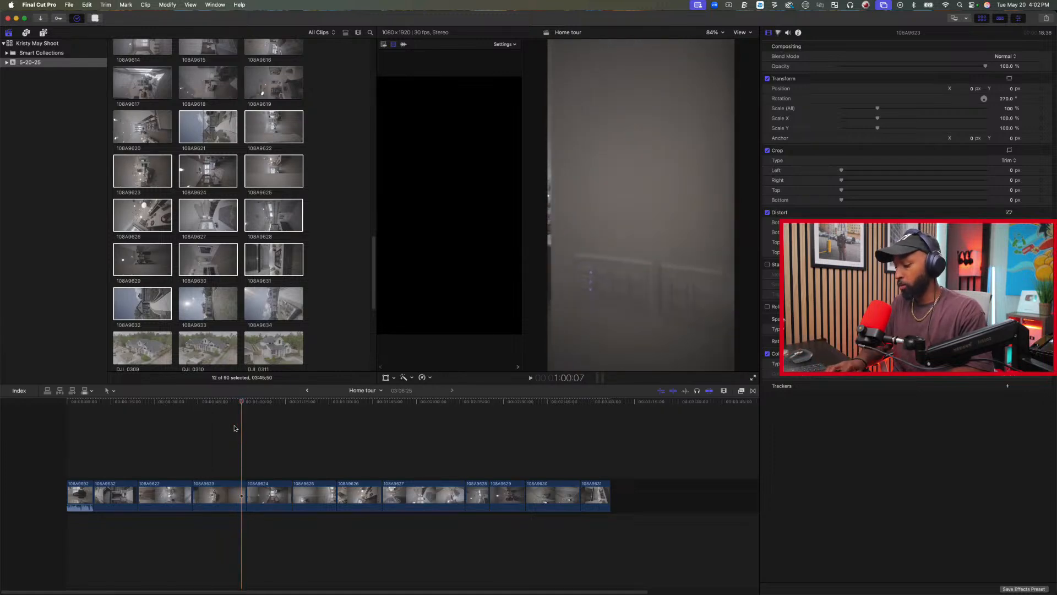
key("space")
key("Right")
key("Right")
key("Right")
key("Right")
key("Right")
key("Right")
key("Right")
key("Right")
key("Right")
key("Right")
key("Right")
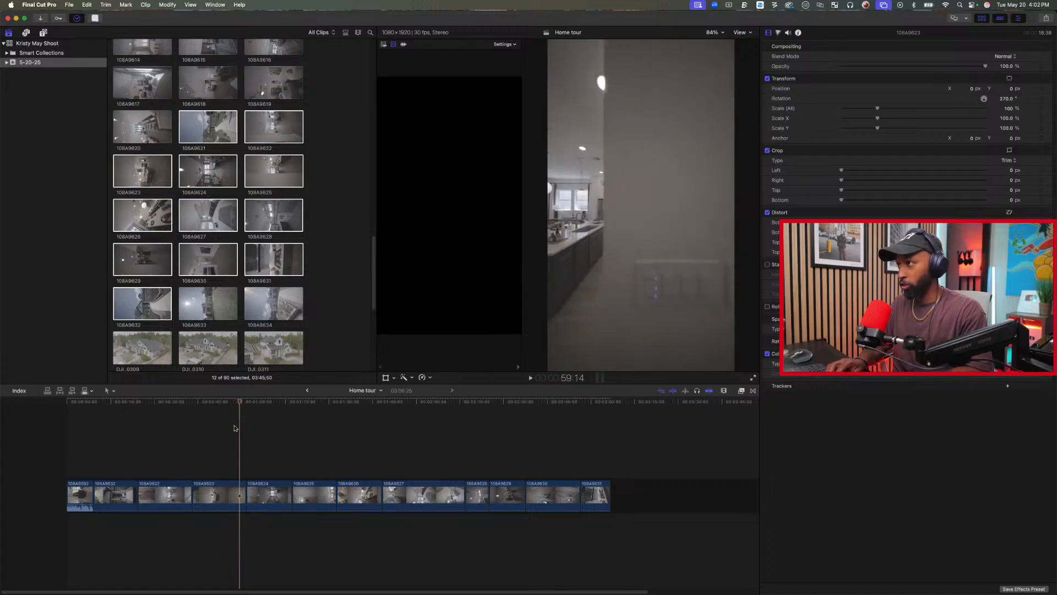
key("alt+bracketright")
Trim the start of clip 108A9624 at 1:02:14, where the wall fills the frame, and trim its end after the office shot.
key("space")
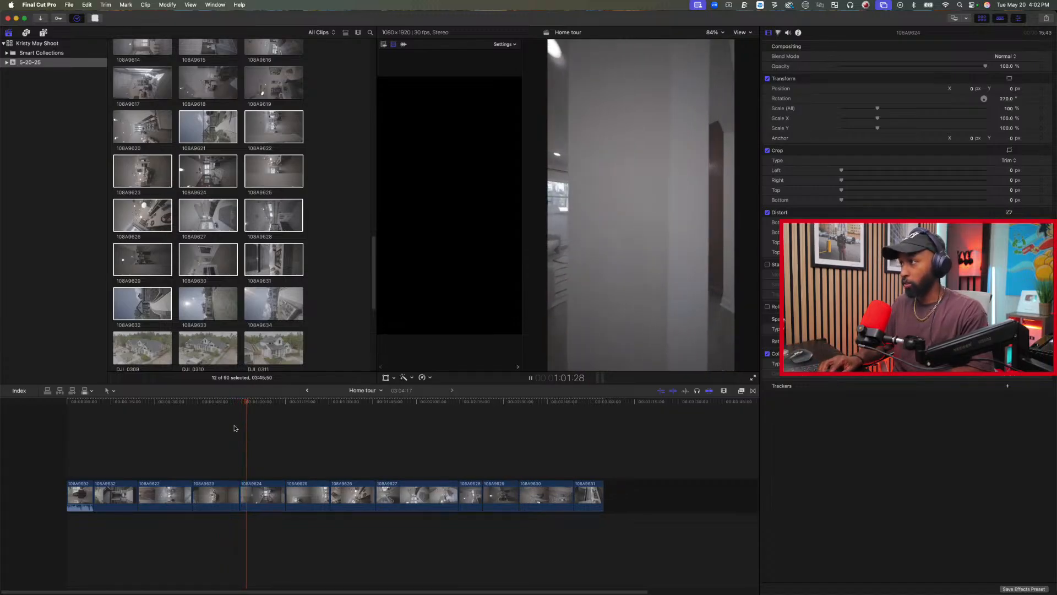
key("space")
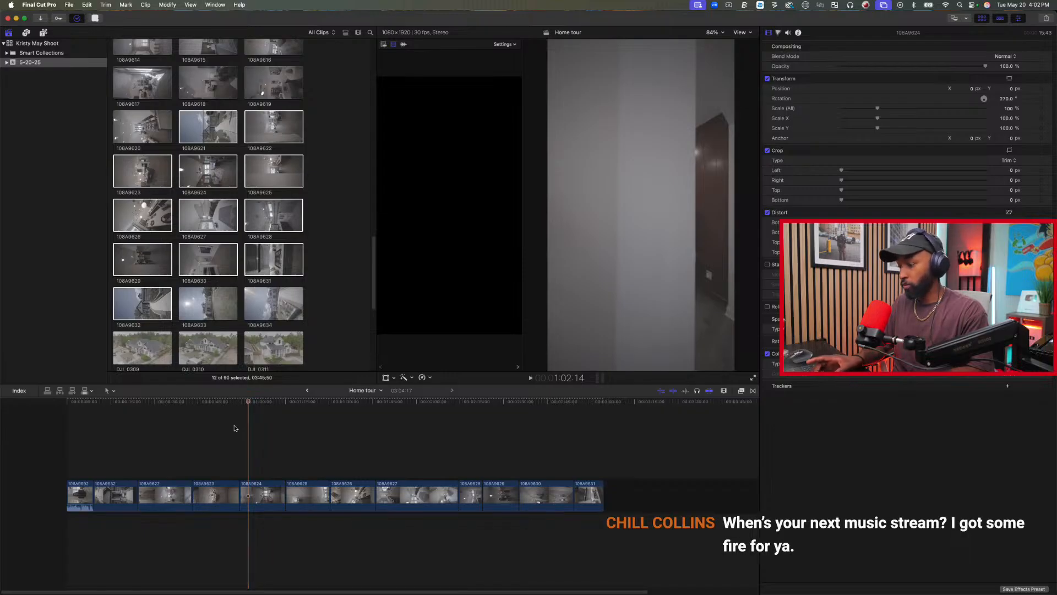
key("alt+bracketleft")
key("space")
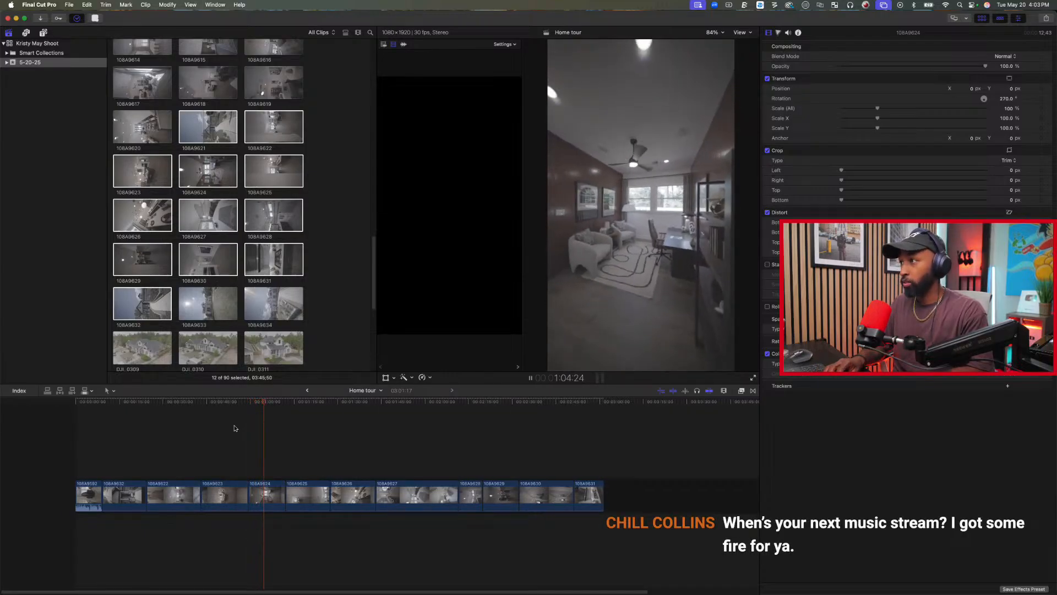
key("space")
key("alt+bracketright")
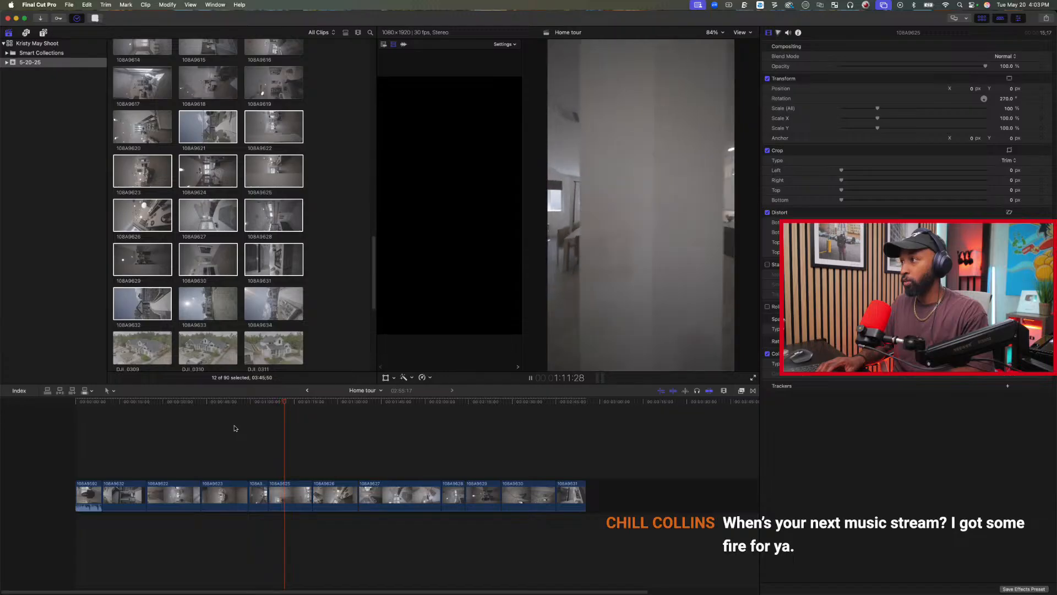
Review clip 108A9625 and cut off its tail after 1:19:14, at the tilted ceiling shot.
key("space")
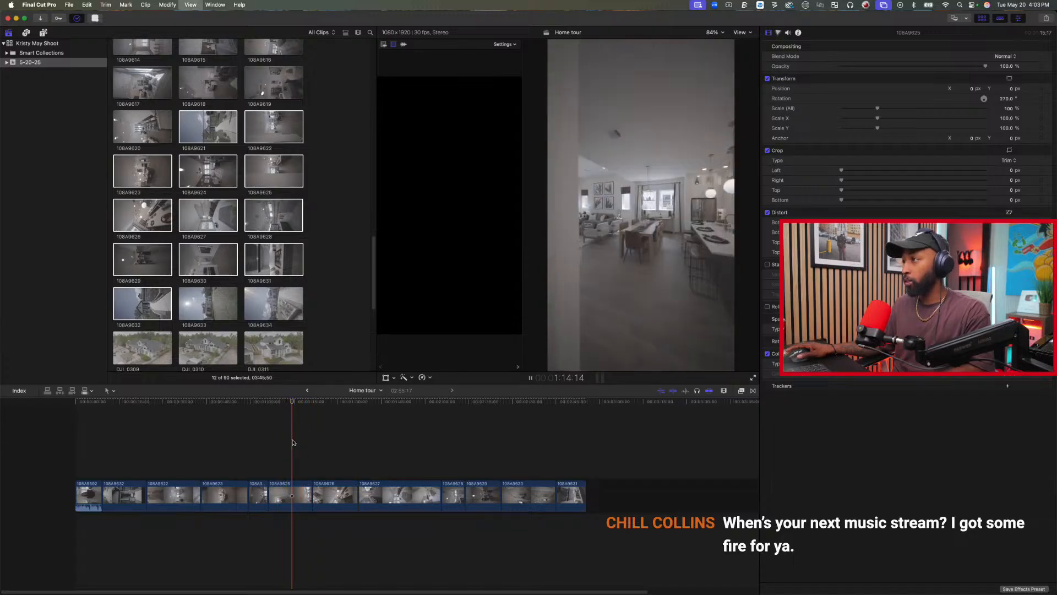
key("space")
key("j")
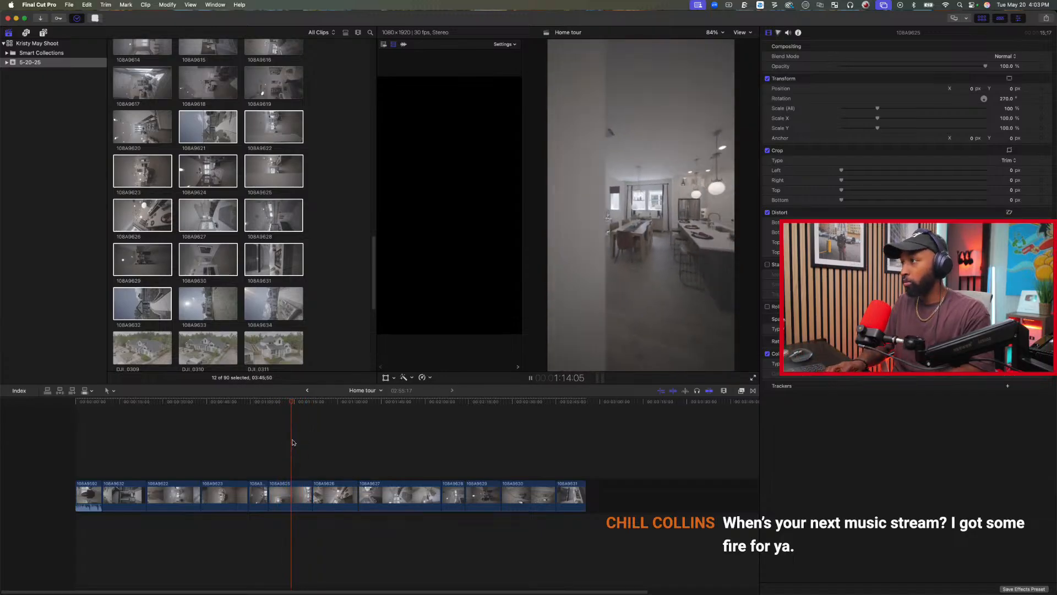
key("space")
key("space")
key("c")
key("space")
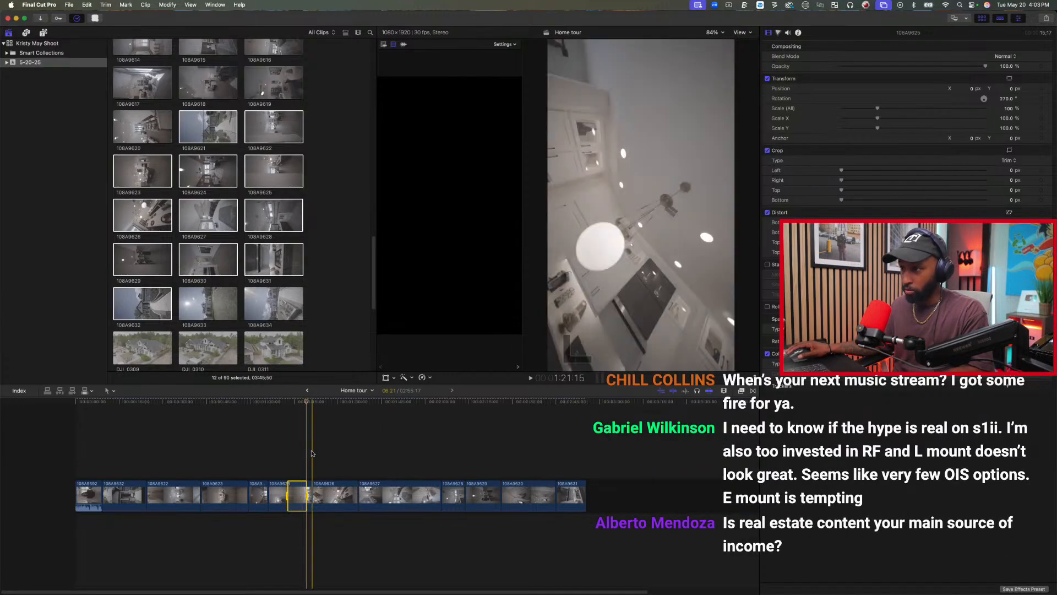
key("Delete")
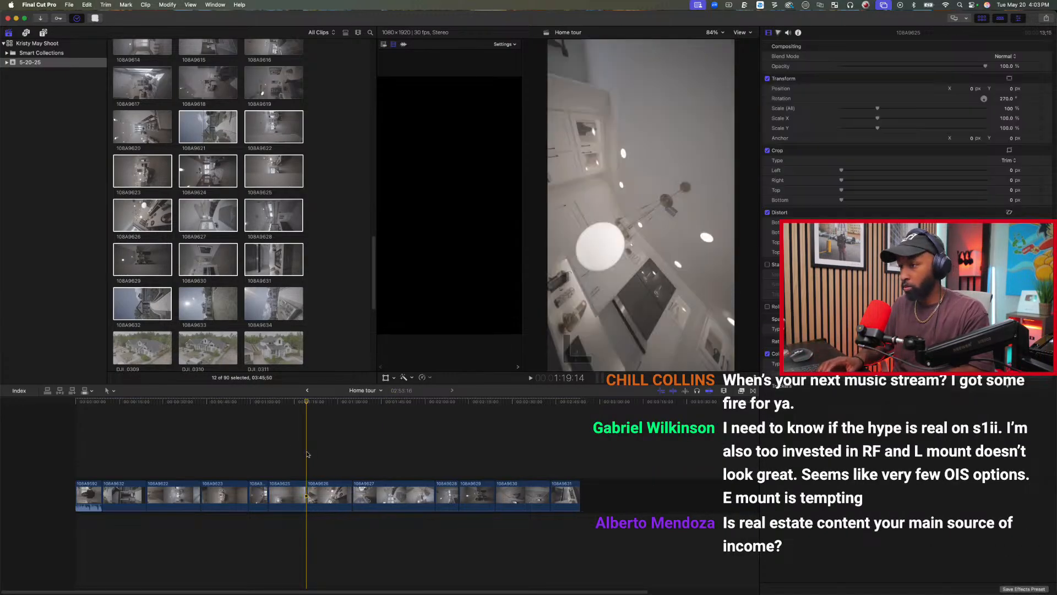
Trim the start of clip 108A9626 at 1:24:11 and its end at 1:25:16, on the kitchen island view.
key("space")
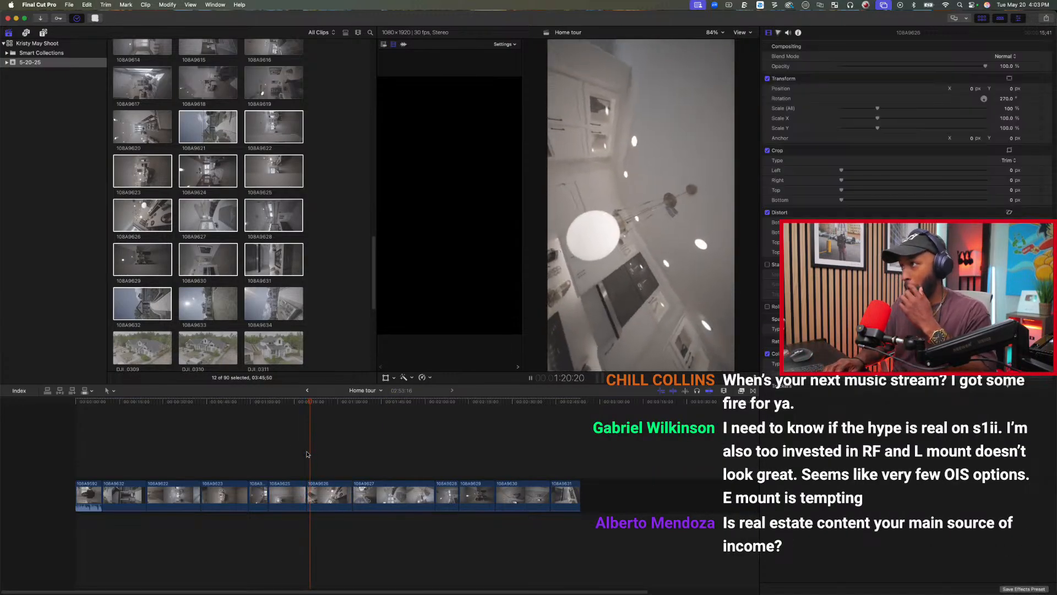
key("space")
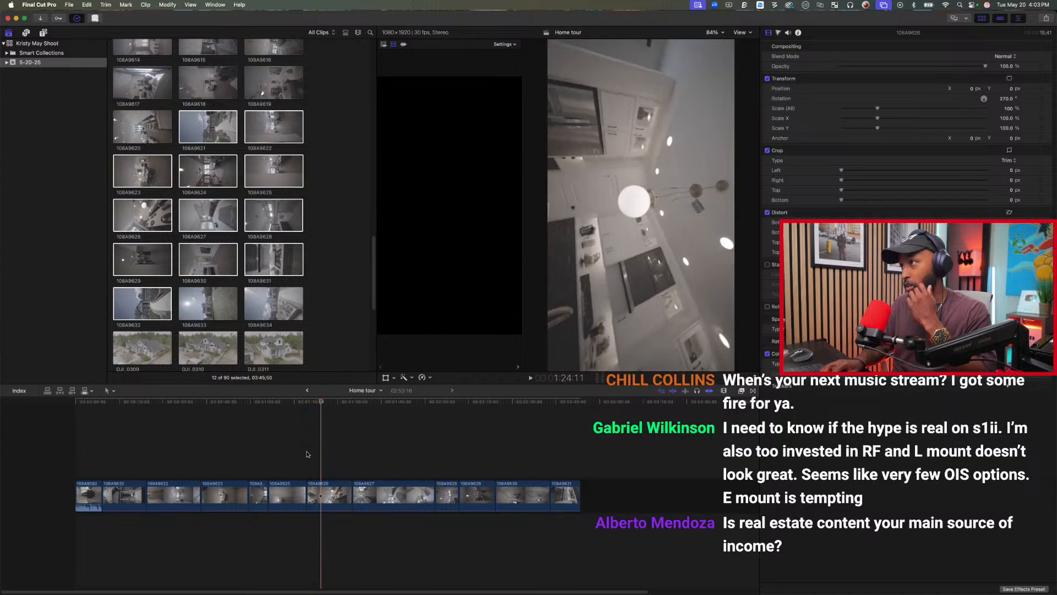
key("alt+[")
key("space")
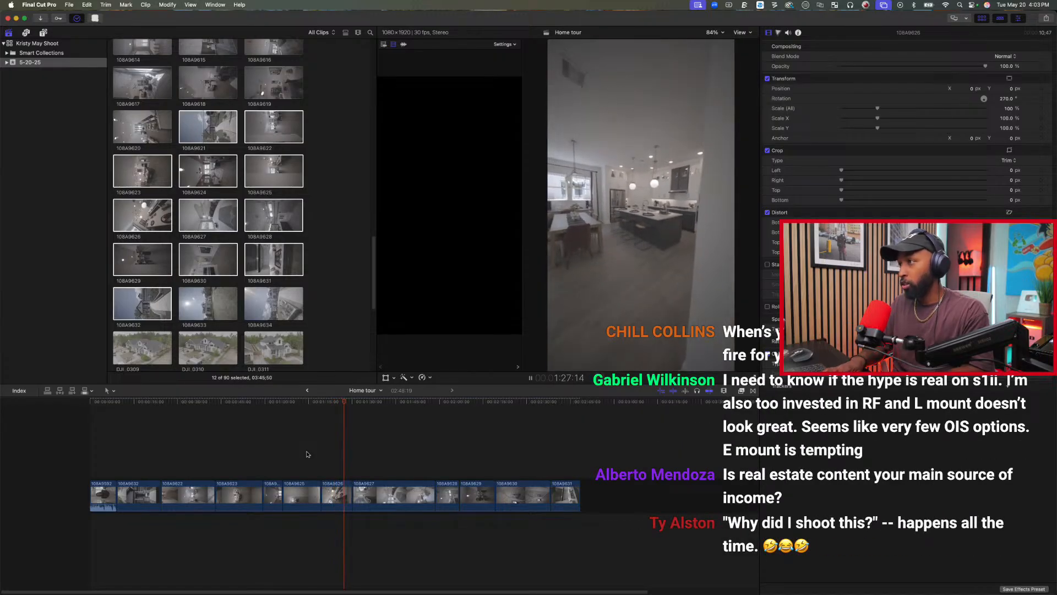
key("j")
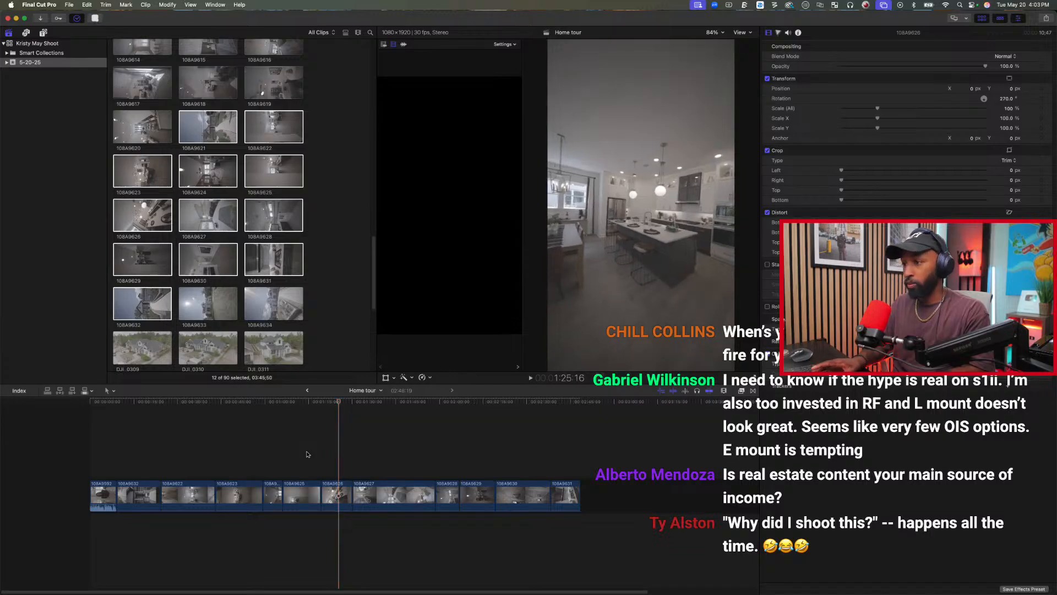
key("alt+bracketright")
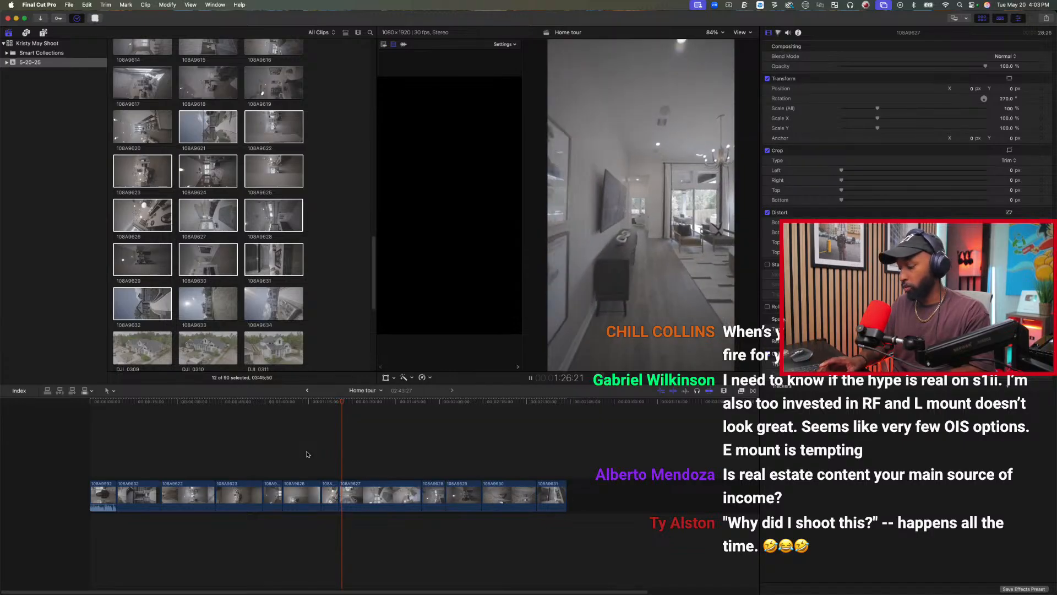
Trim the start of clip 108A9627 at 1:28:02, beside the living-room TV, and play it through to the bedroom.
key("k")
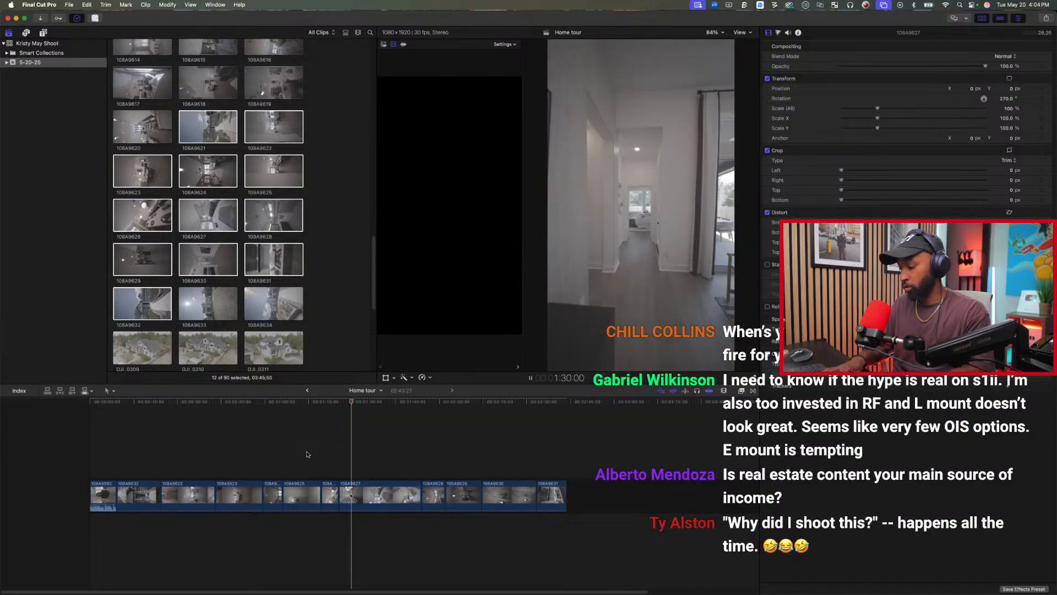
key("j")
key("j")
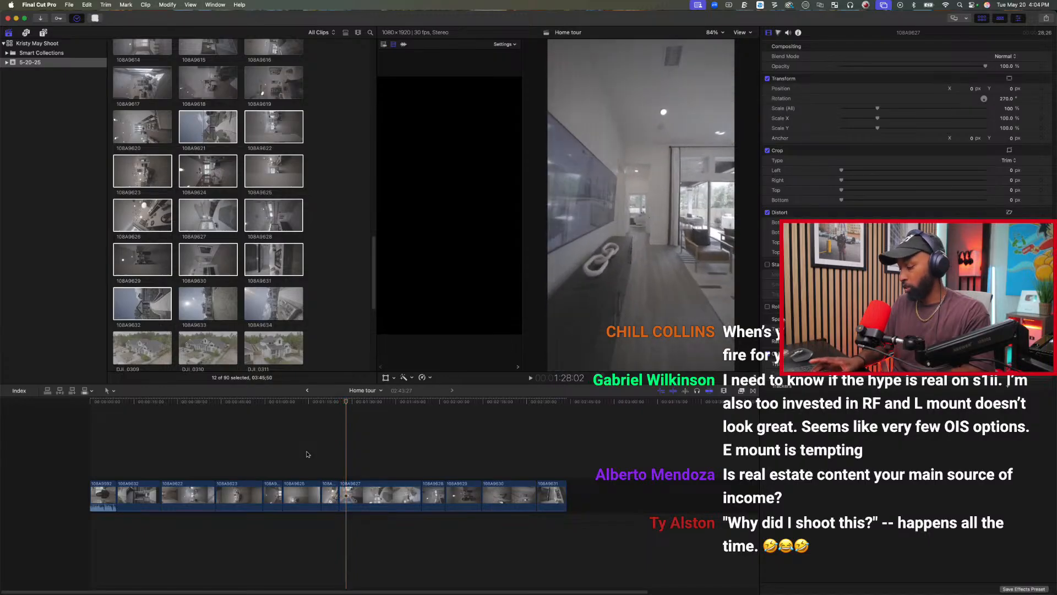
key("alt+[")
key("space")
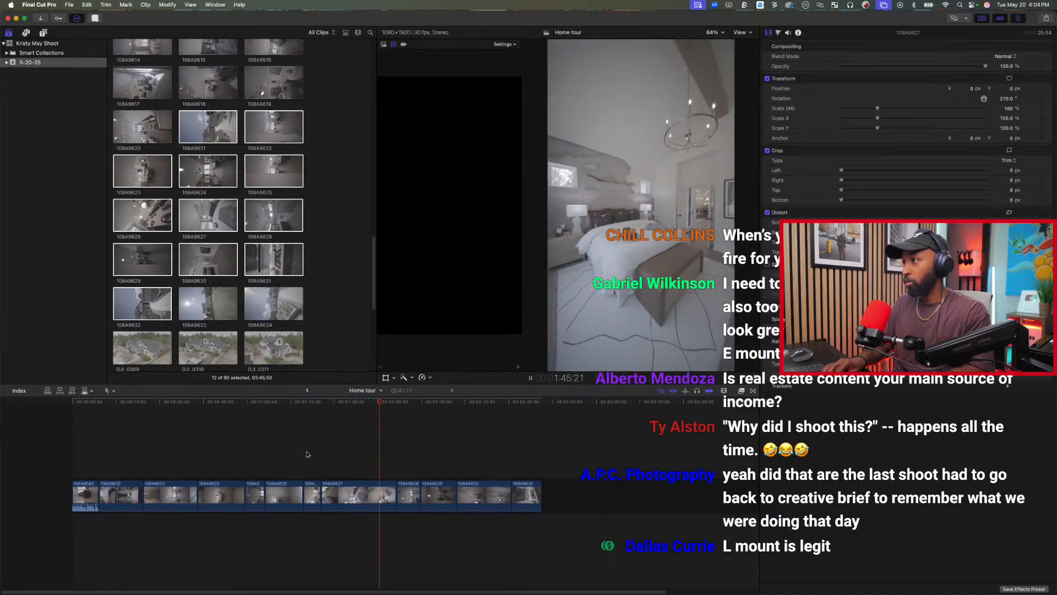
key("space")
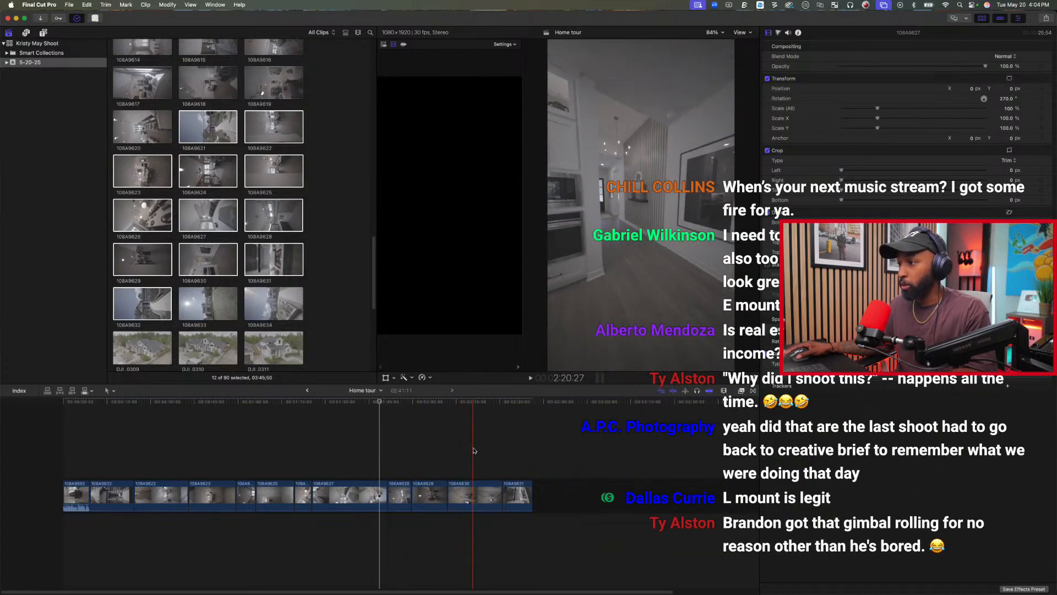
Play through clip 108A9630 and trim its end at 2:25:01, in the hallway beside the slatted wall.
left_click(459, 451)
key("space")
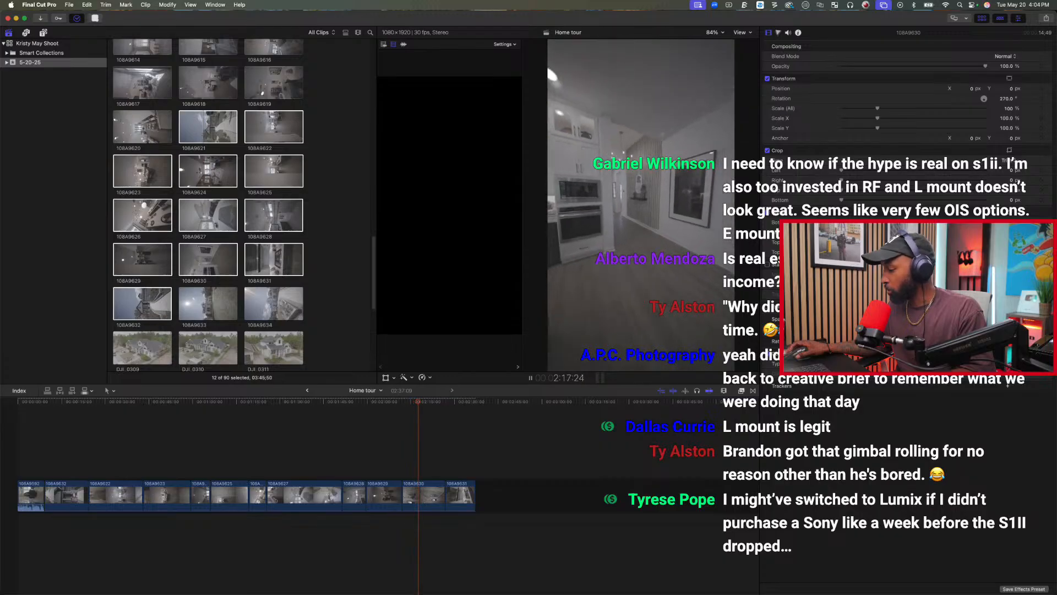
key("space")
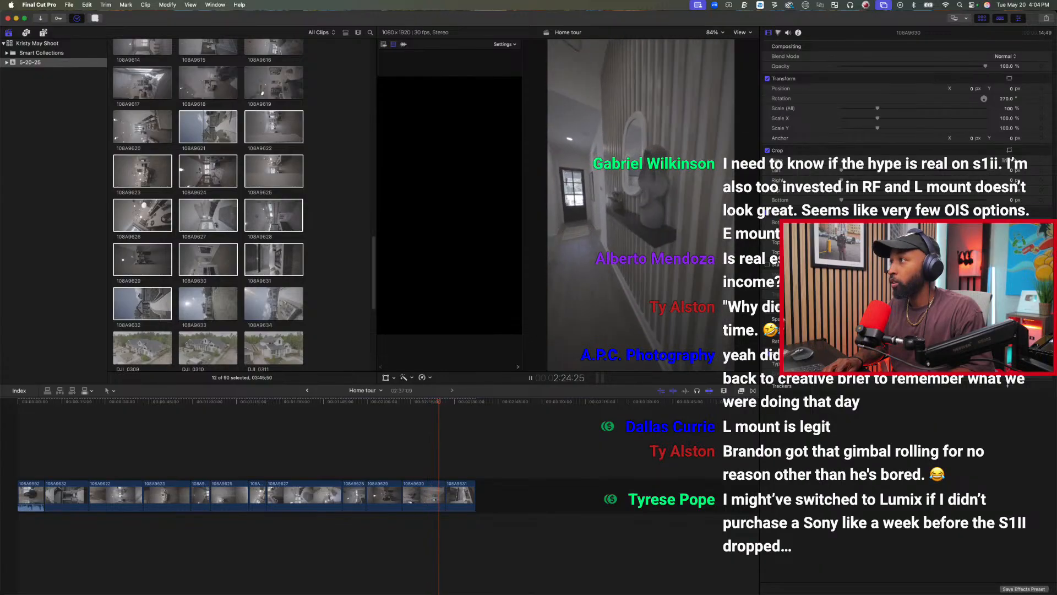
key("space")
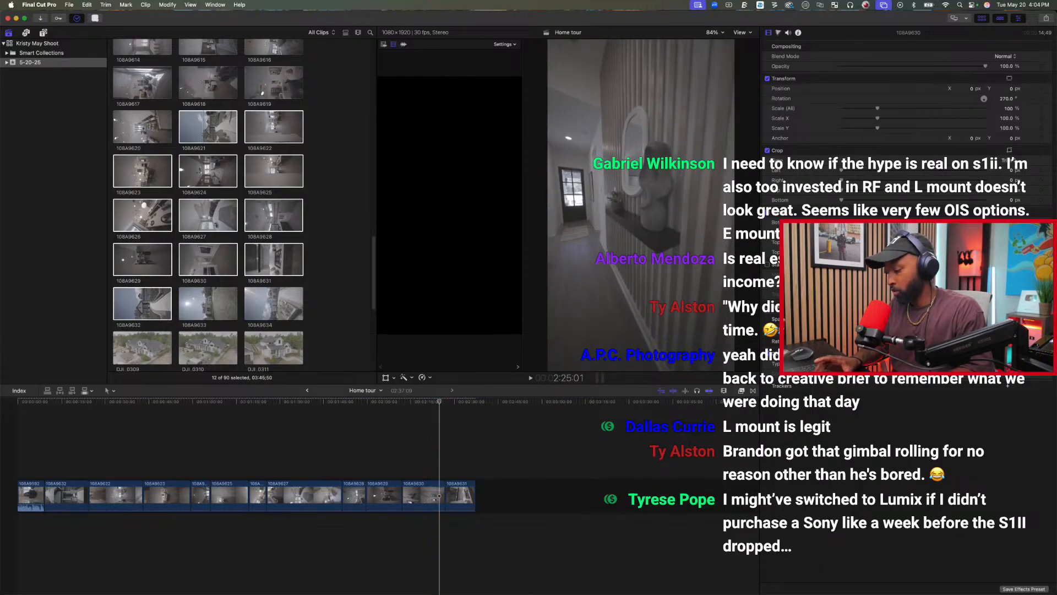
key("alt+bracketright")
Trim the start of clip 108A9631 at 2:27:03 and its end at 2:30:24, on the kitchen stove view.
key("space")
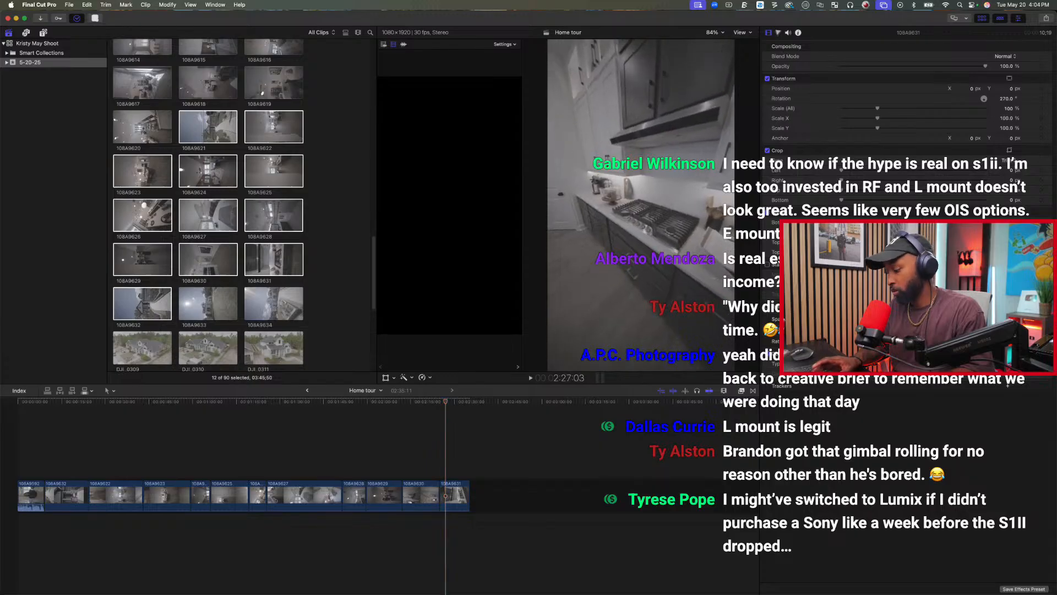
key("alt+bracketleft")
key("space")
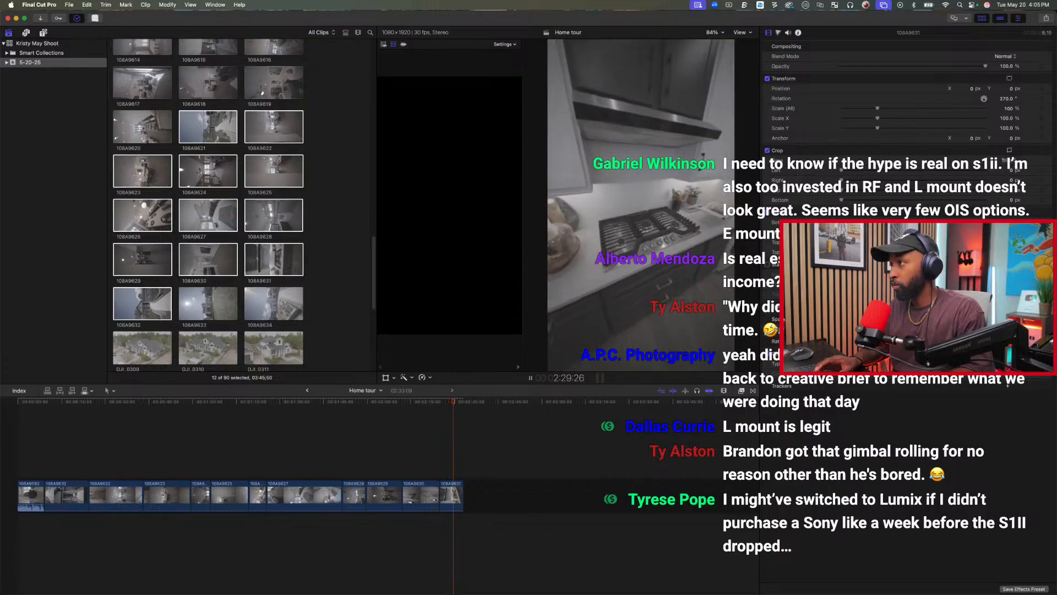
key("space")
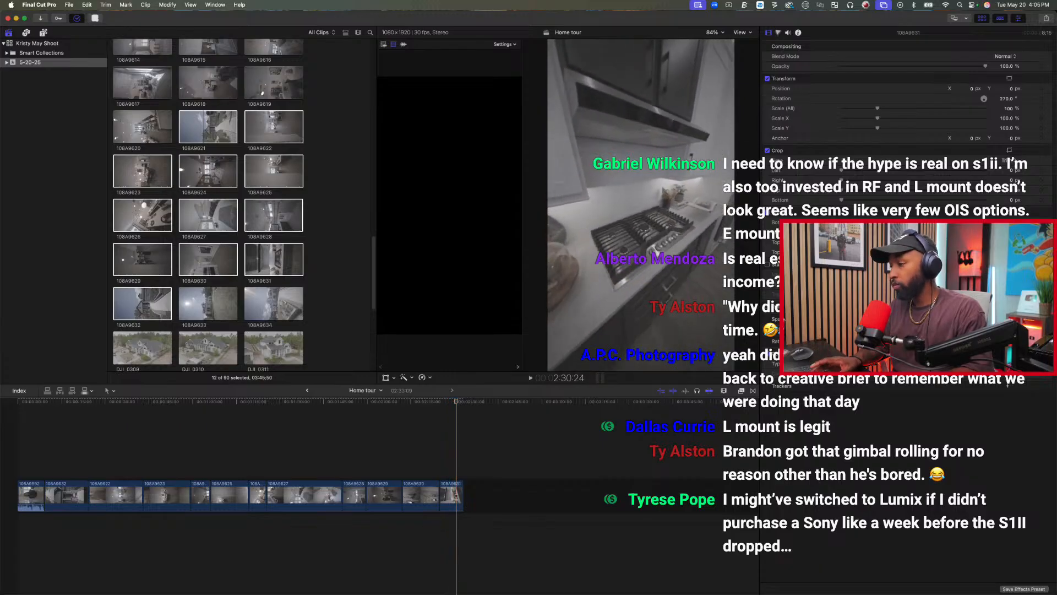
key("alt+bracketright")
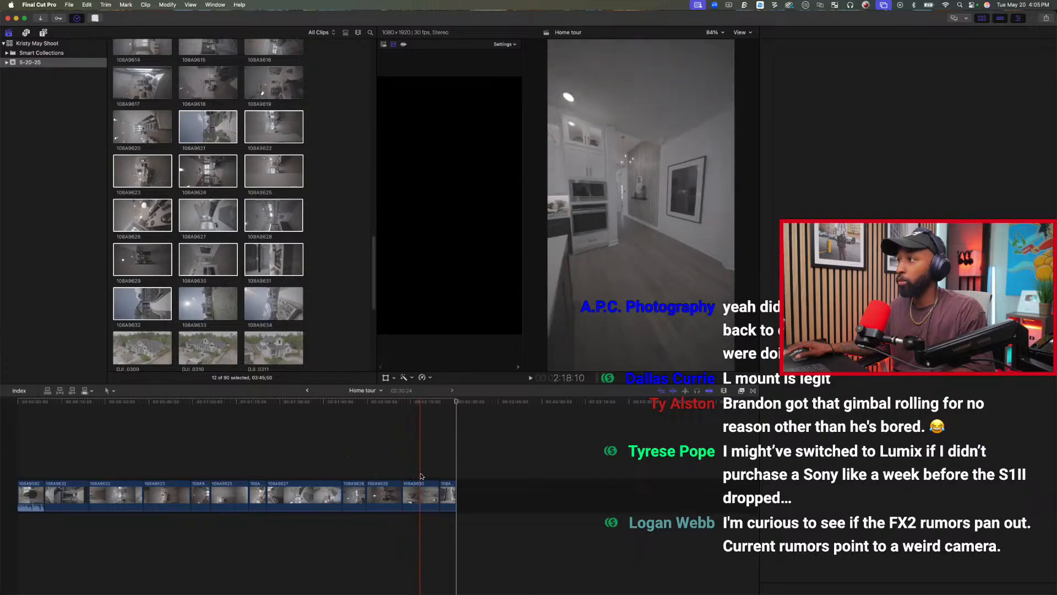
Trim the end of clip 108A9630 at 2:19:00, by the kitchen ovens, and move clip 108A9631 directly before clip 108A9627.
key("super+4")
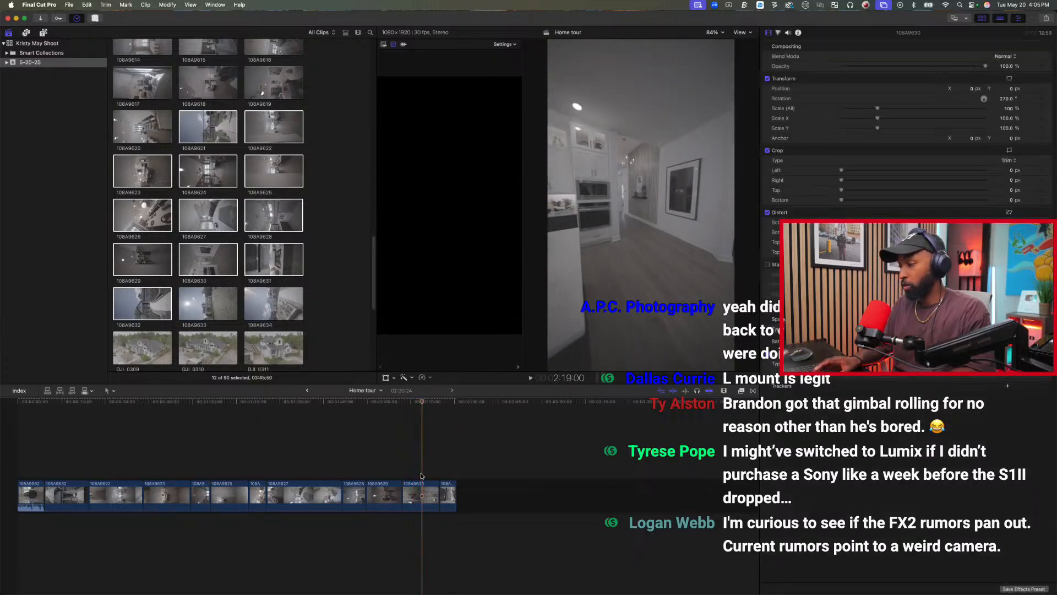
key("alt+]")
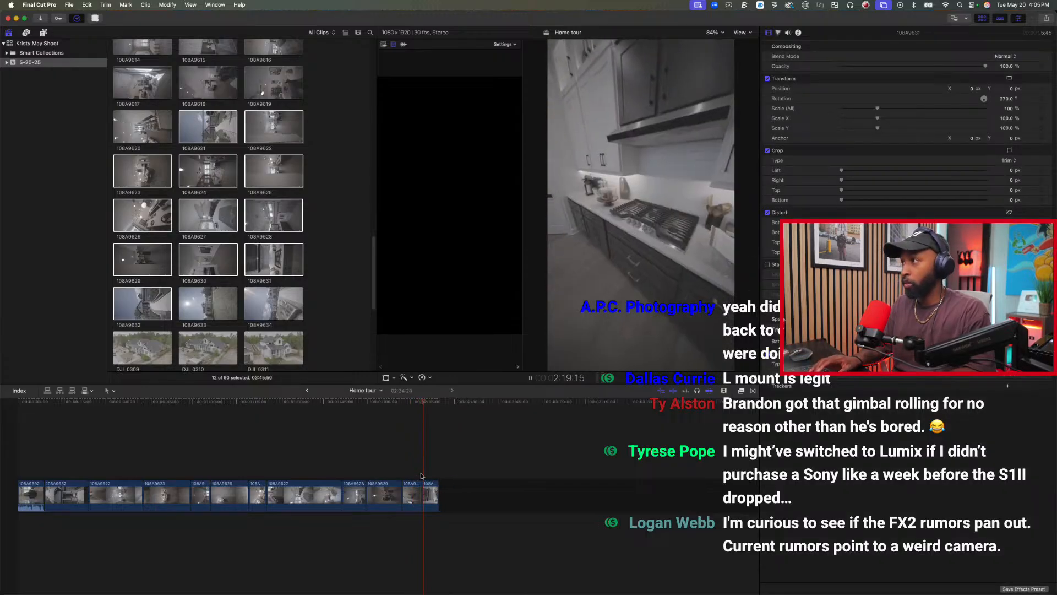
key("space")
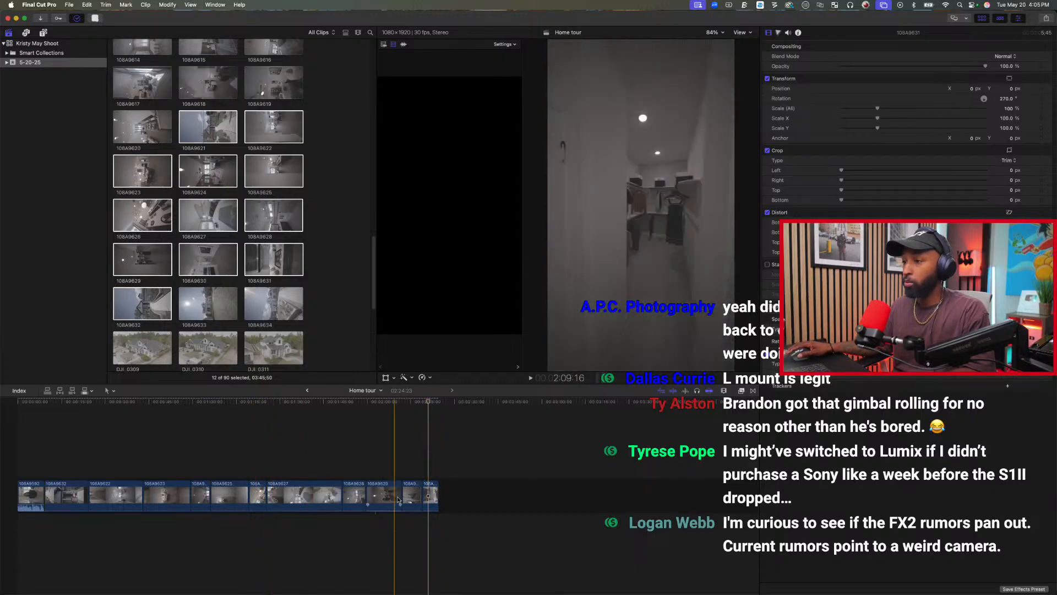
left_click_drag(432, 496, 275, 498)
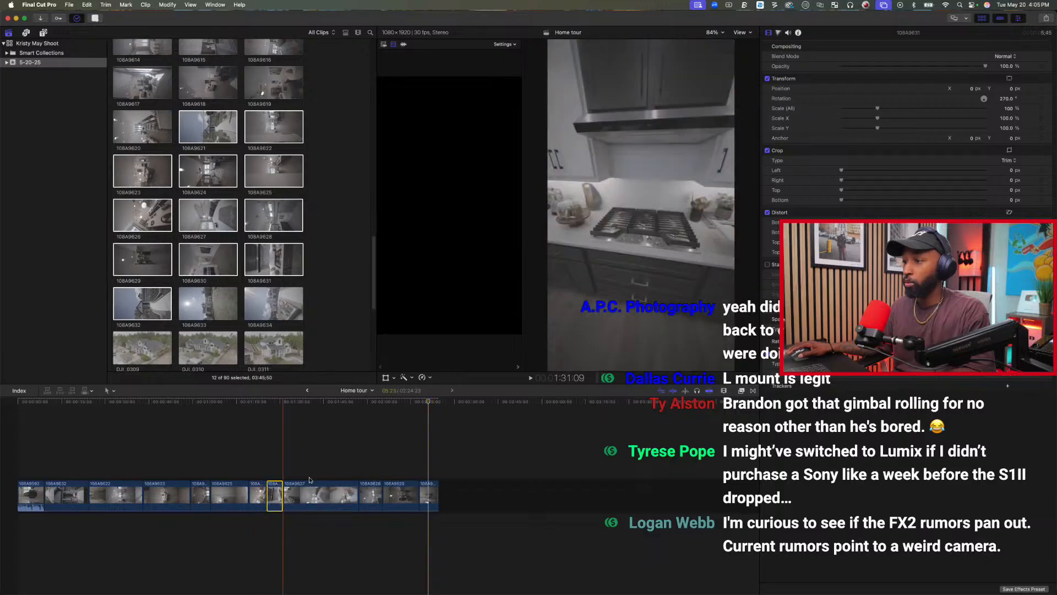
Browse the event's drone, exterior and May 7 clips, and check the opening presenter shot in the Home tour project.
scroll(267, 284, "down", 5)
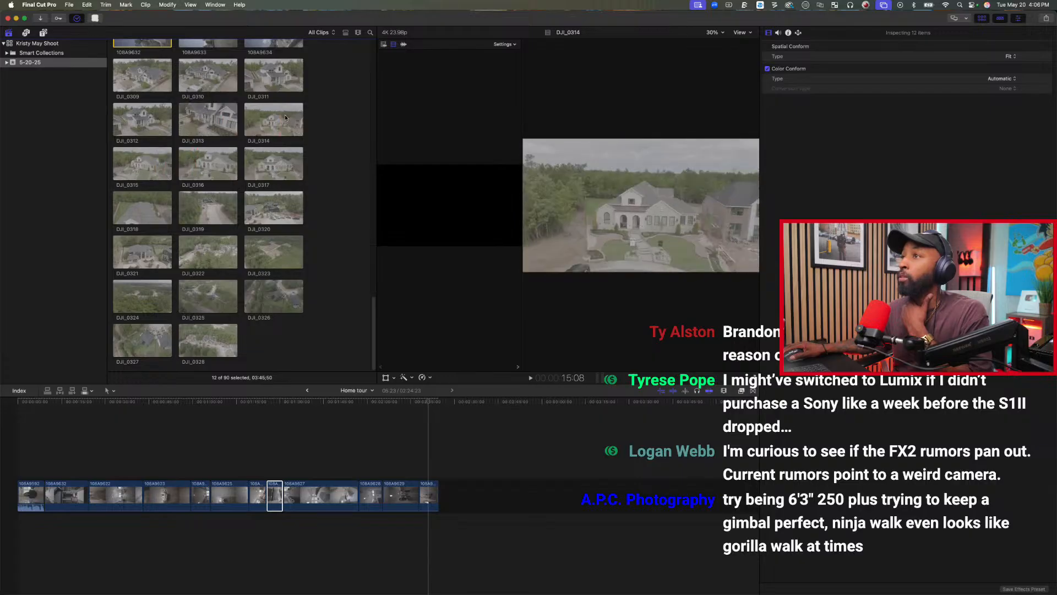
scroll(259, 192, "up", 5)
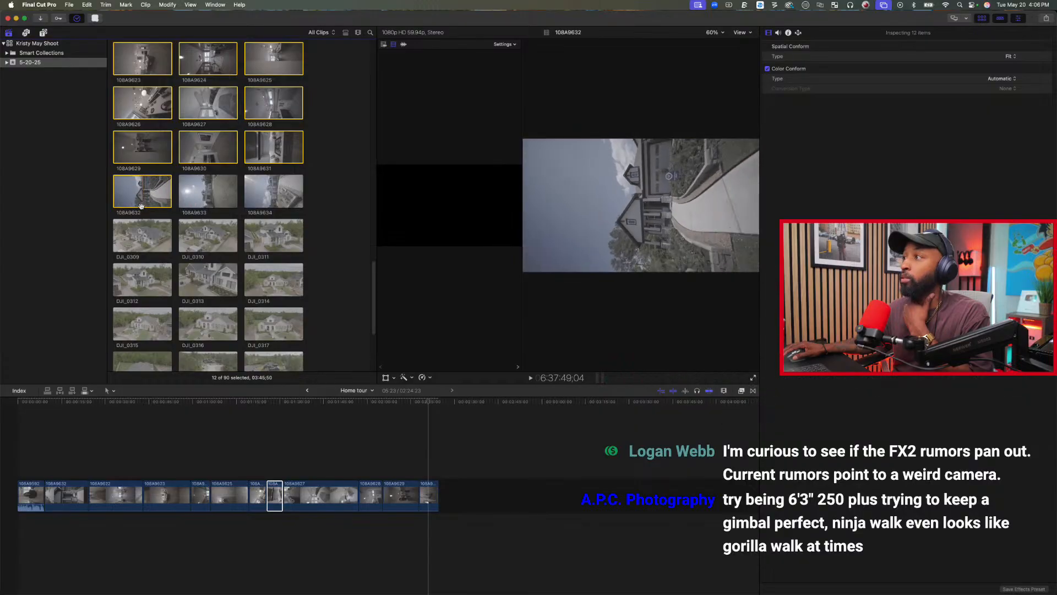
left_click(163, 495)
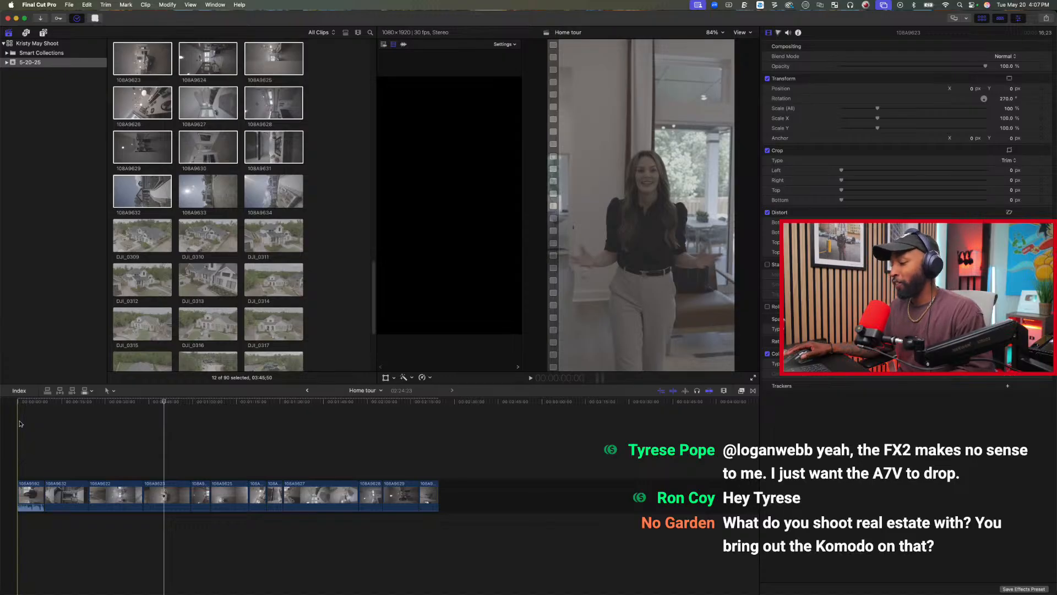
left_click(20, 423)
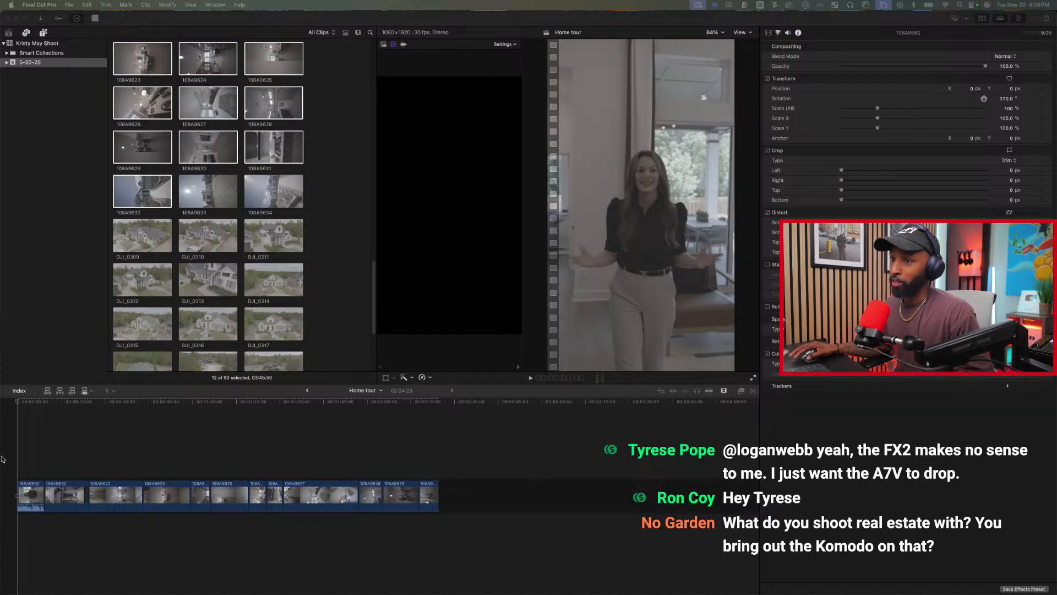
left_click(18, 437)
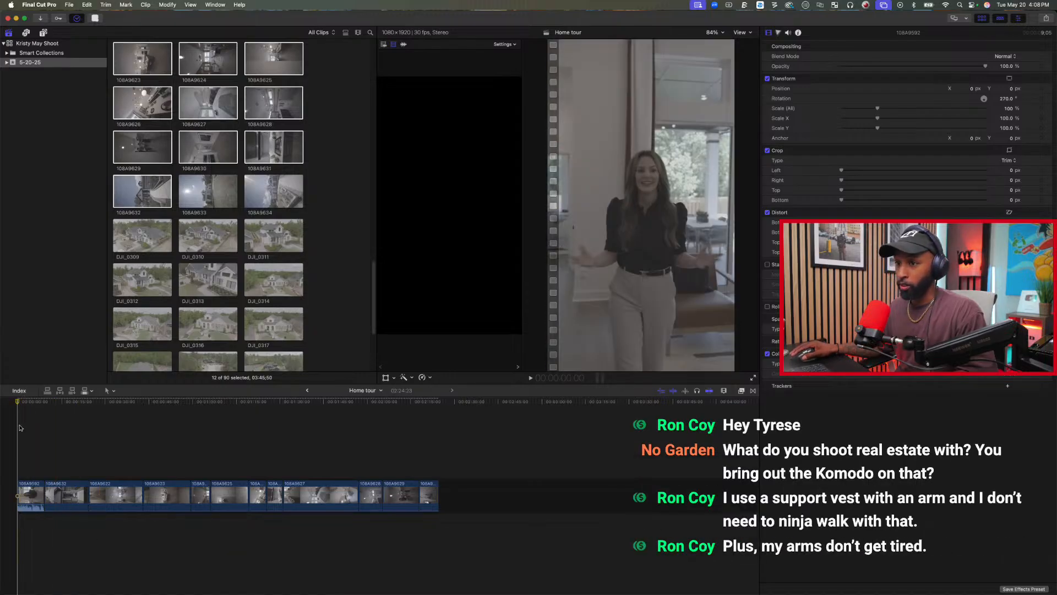
mouse_move(17, 404)
left_mouse_down()
mouse_move(45, 403)
mouse_move(20, 404)
left_mouse_up()
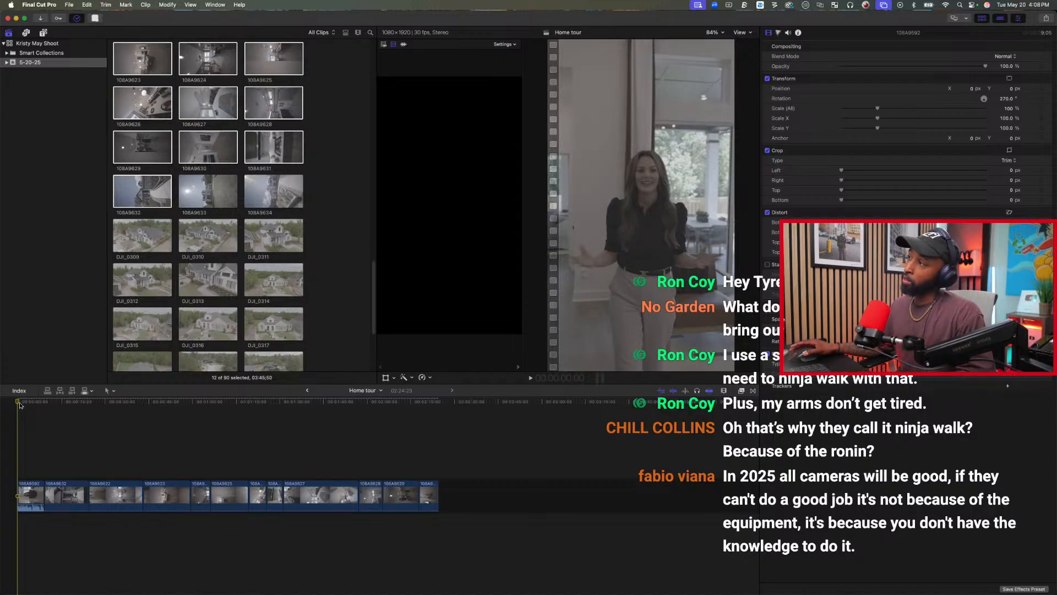
left_click(32, 431)
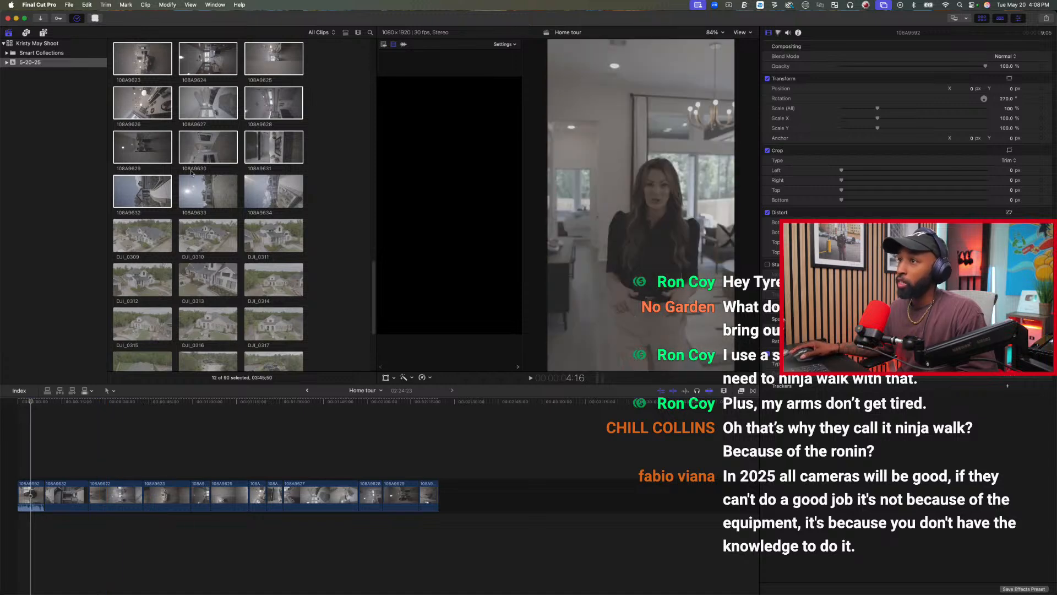
scroll(192, 173, "up", 10)
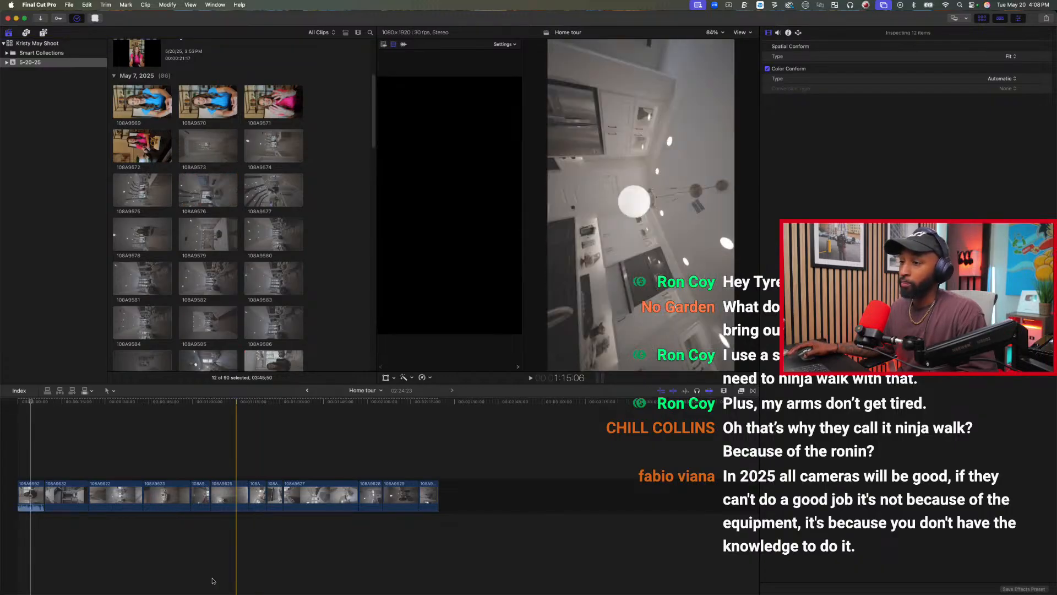
Review the opening, then retime the range from 11:06 in exterior clip 108A9632 to midway through clip 108A9622 to 20x fast.
left_click(17, 474)
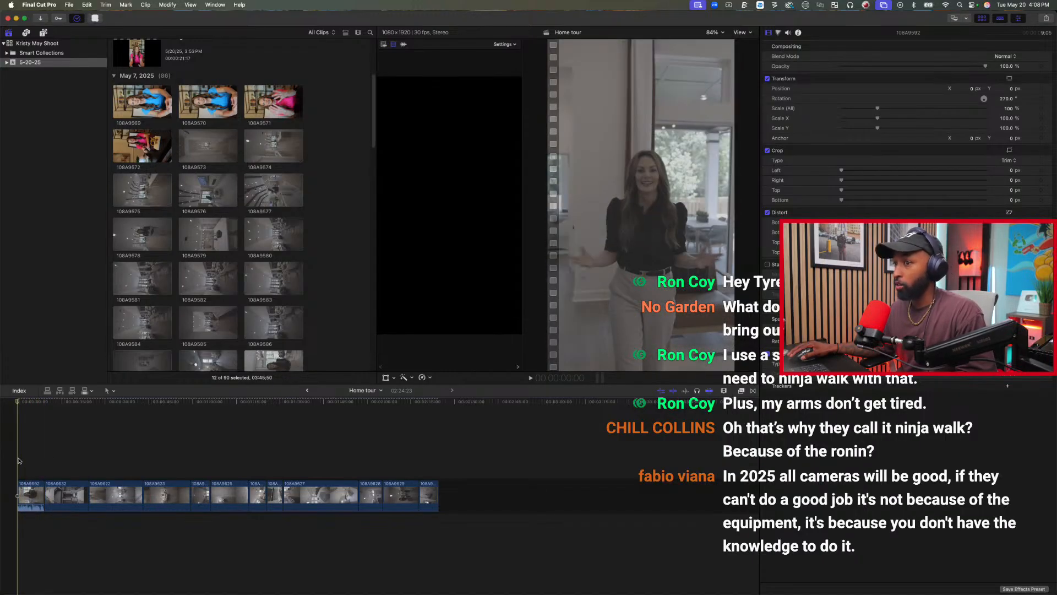
key("space")
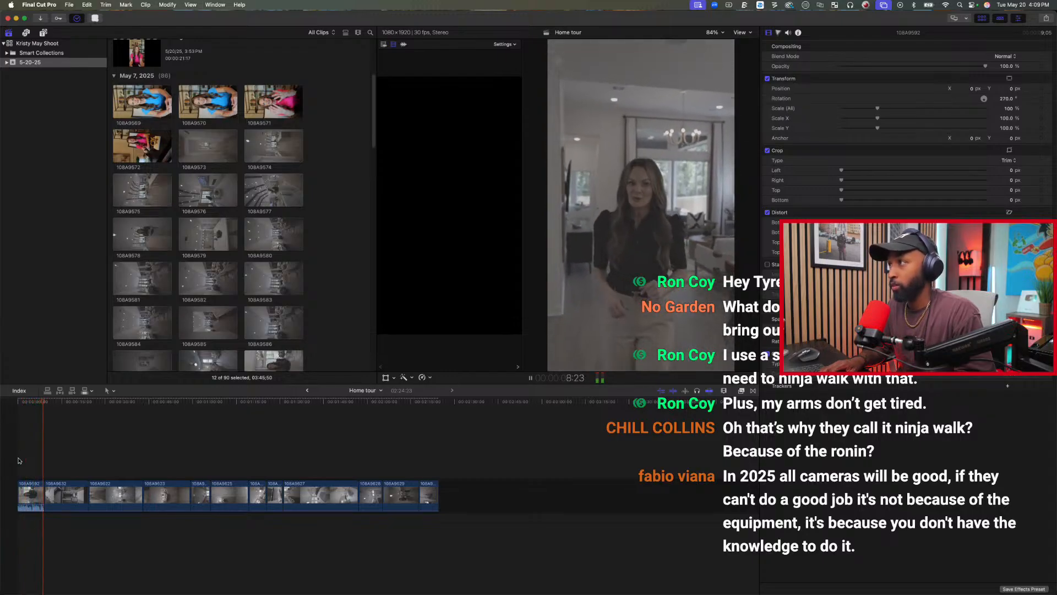
key("space")
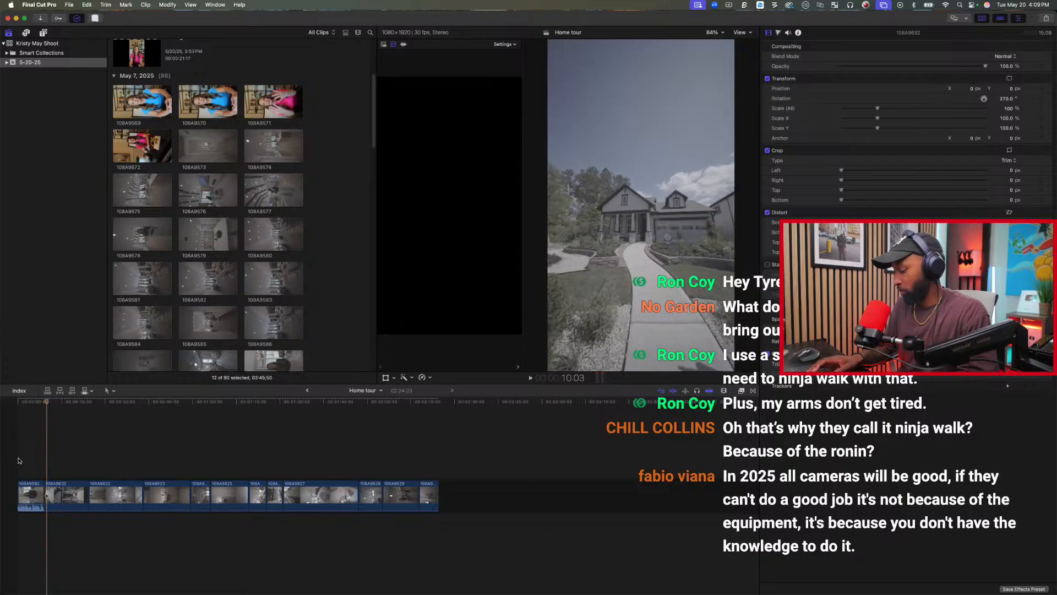
key("super+equal")
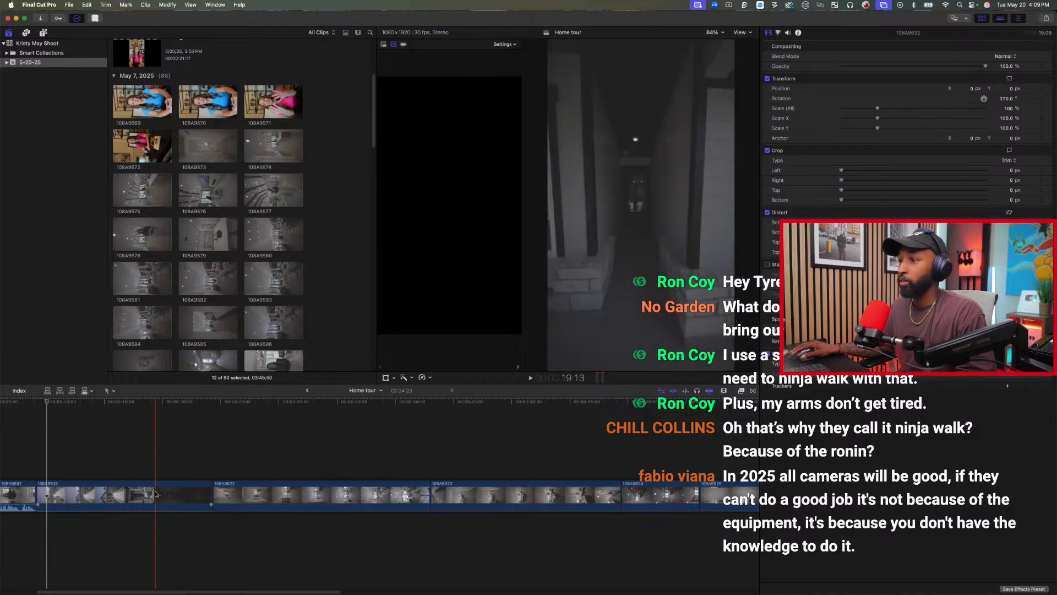
key("space")
key("space")
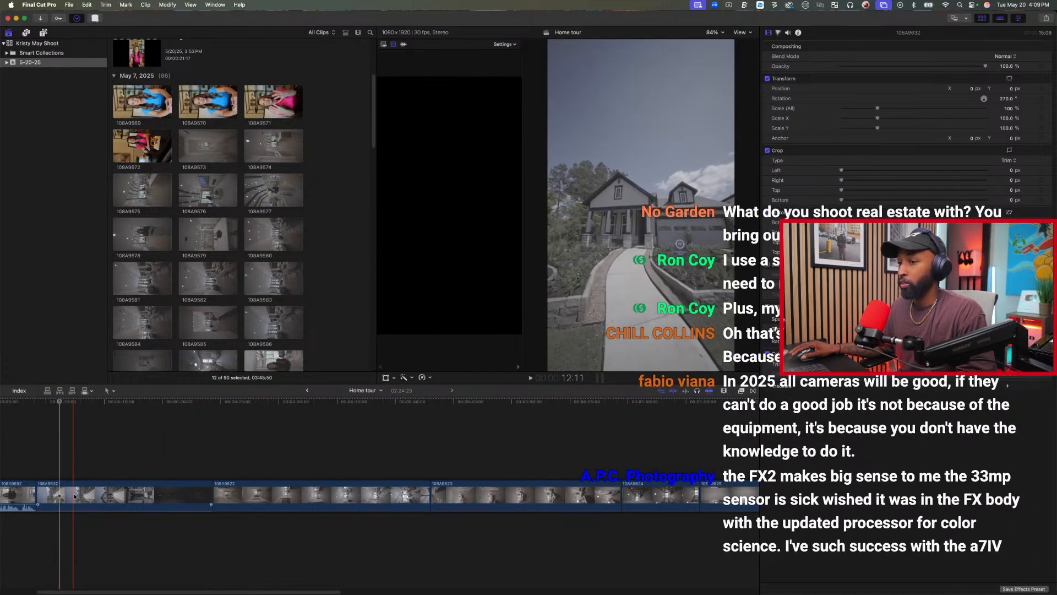
key("r")
left_click_drag(61, 497, 315, 493)
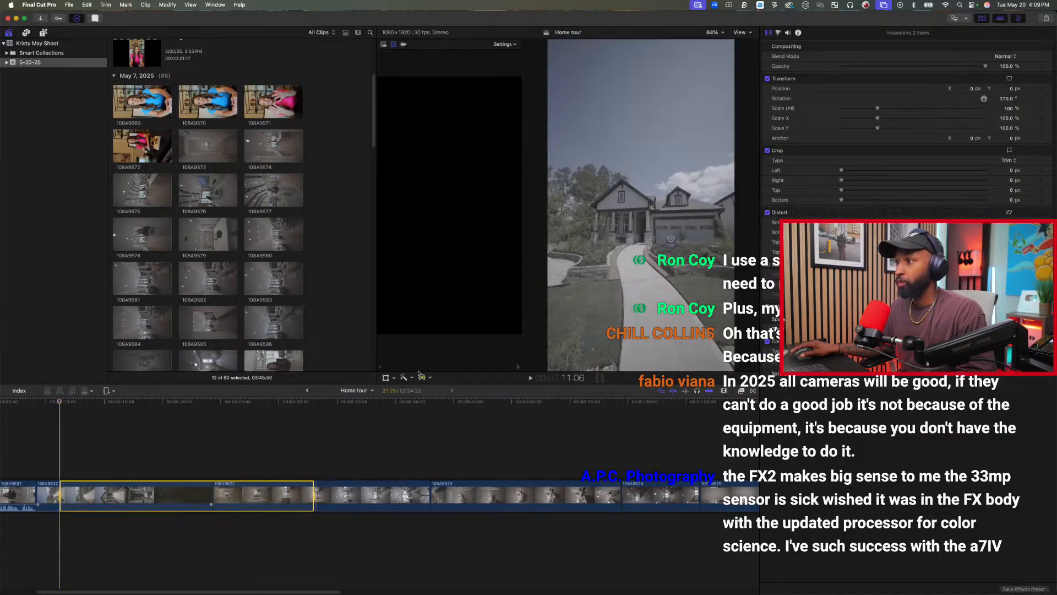
left_click(423, 377)
mouse_move(452, 408)
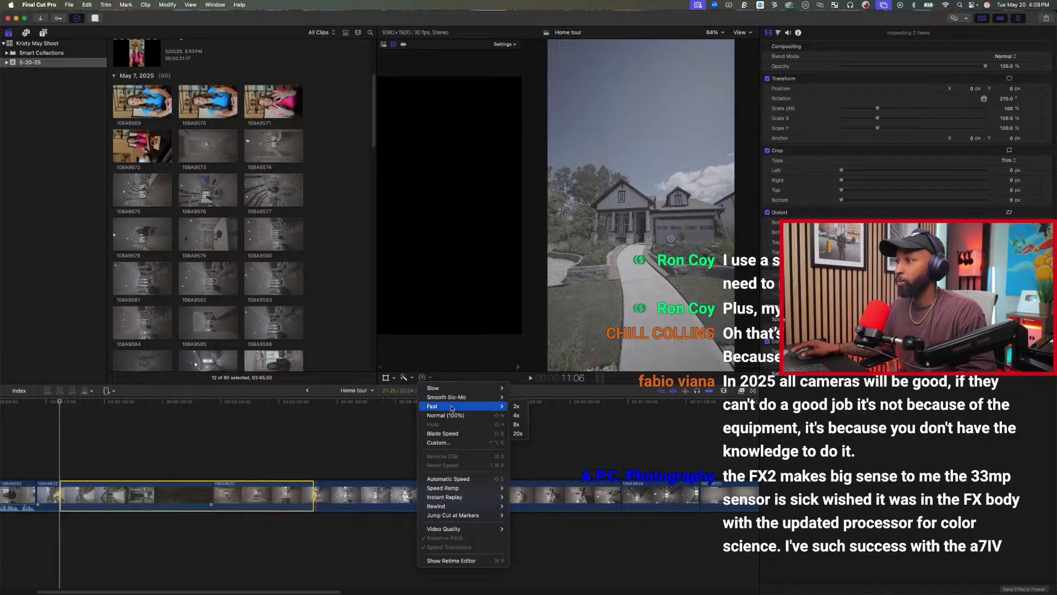
left_click(518, 433)
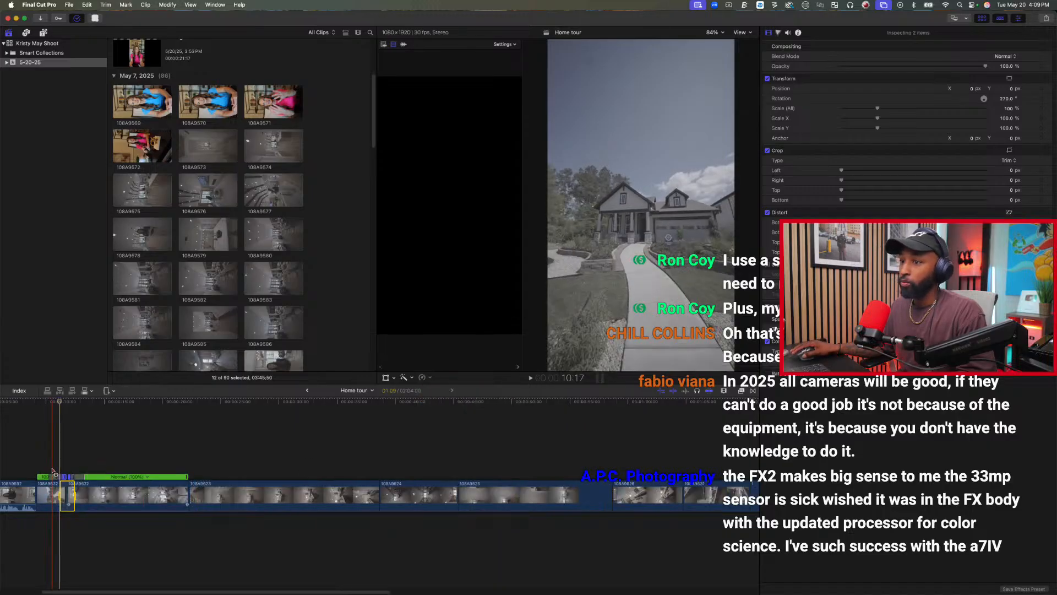
Play back the speed-up, then retime the range from 14:16 in clip 108A9622 into the first part of clip 108A9623 to 20x fast.
key("space")
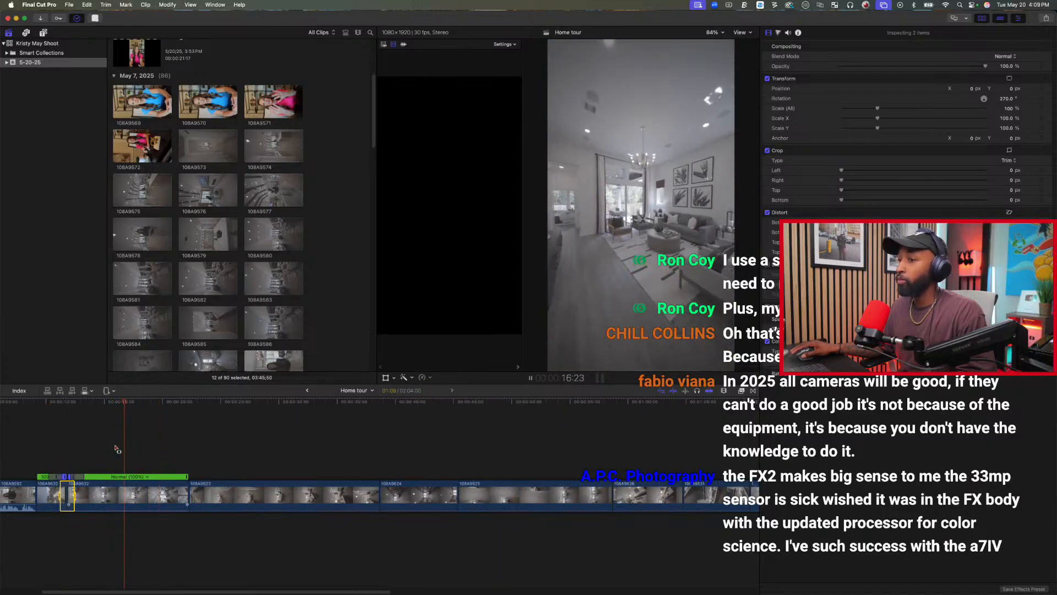
key("space")
key("space")
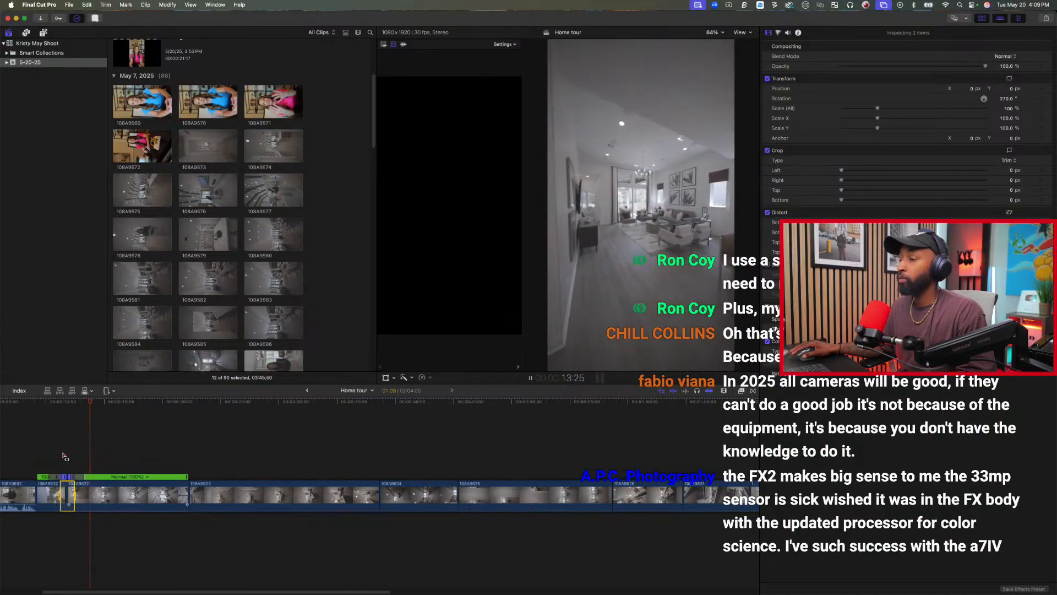
key("space")
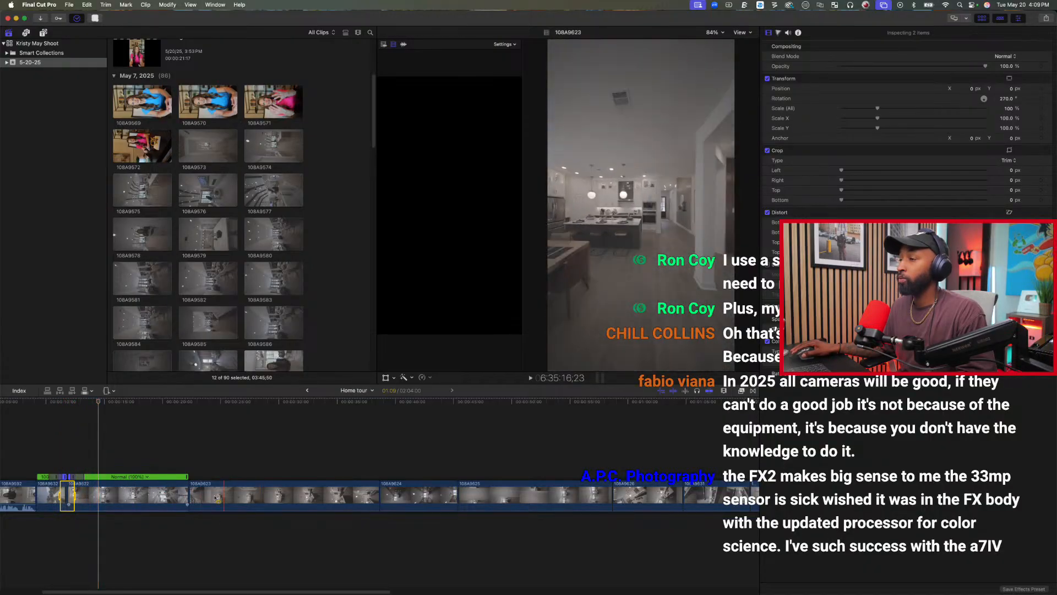
left_click_drag(99, 492, 235, 490)
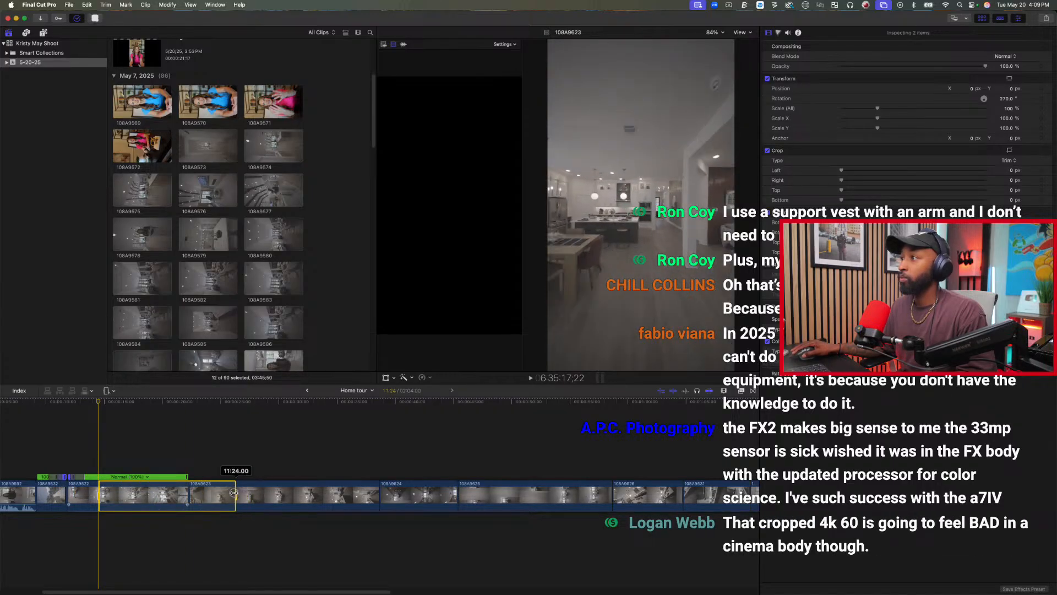
left_click(423, 377)
mouse_move(456, 407)
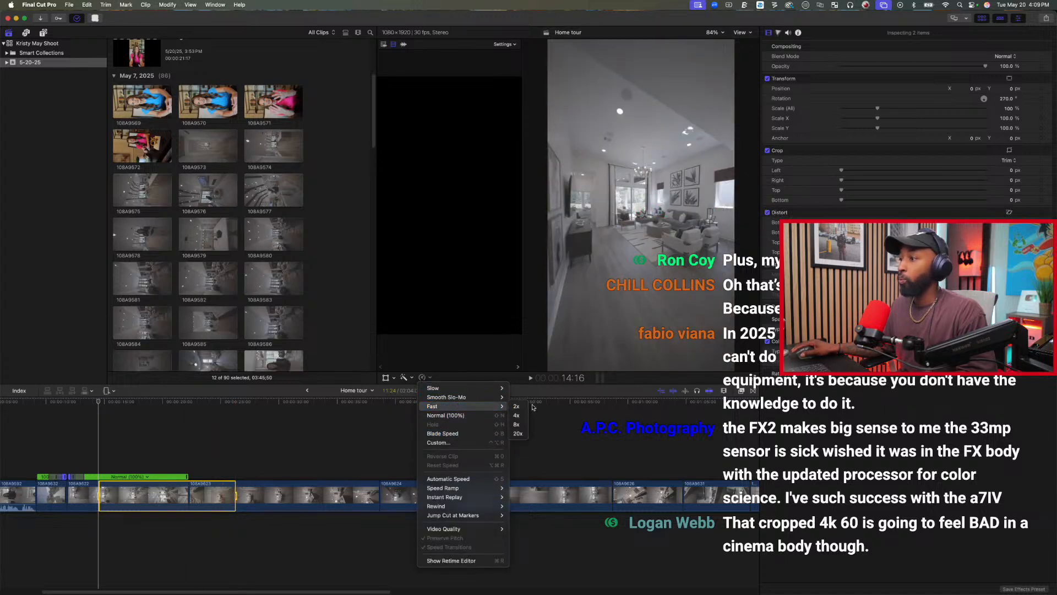
left_click(527, 434)
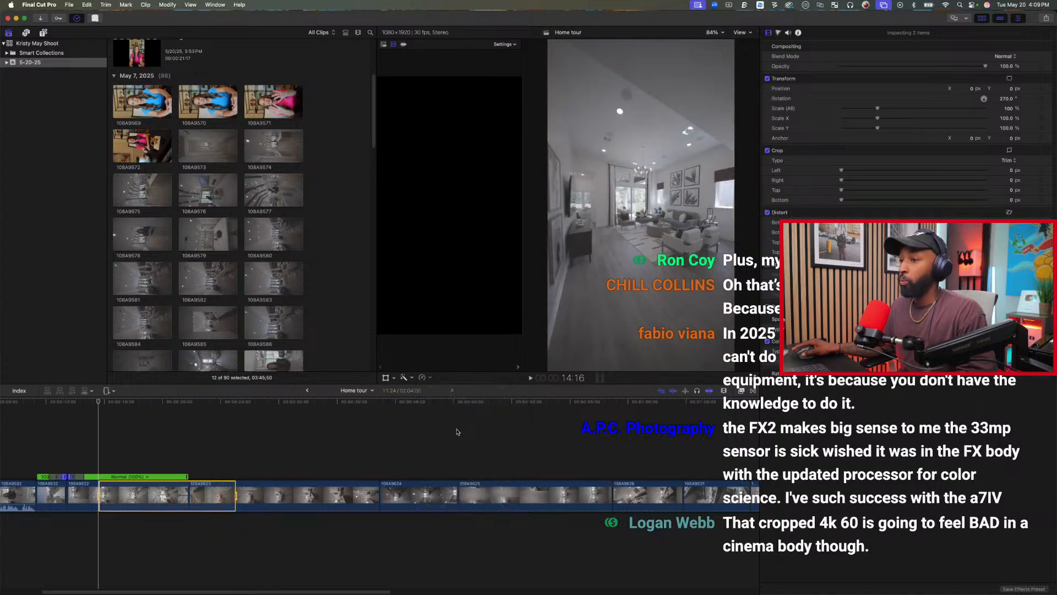
Play back the last speed-up, then retime the range from 17:16 in clip 108A9623 into the start of clip 108A9624 to 20x fast.
left_click(86, 452)
key("space")
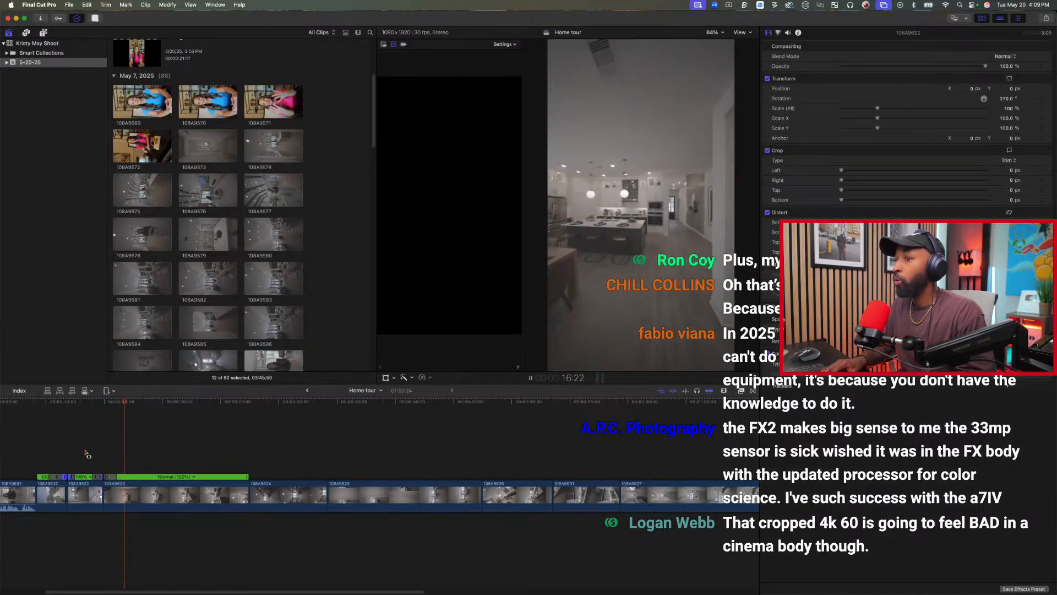
left_click(139, 497)
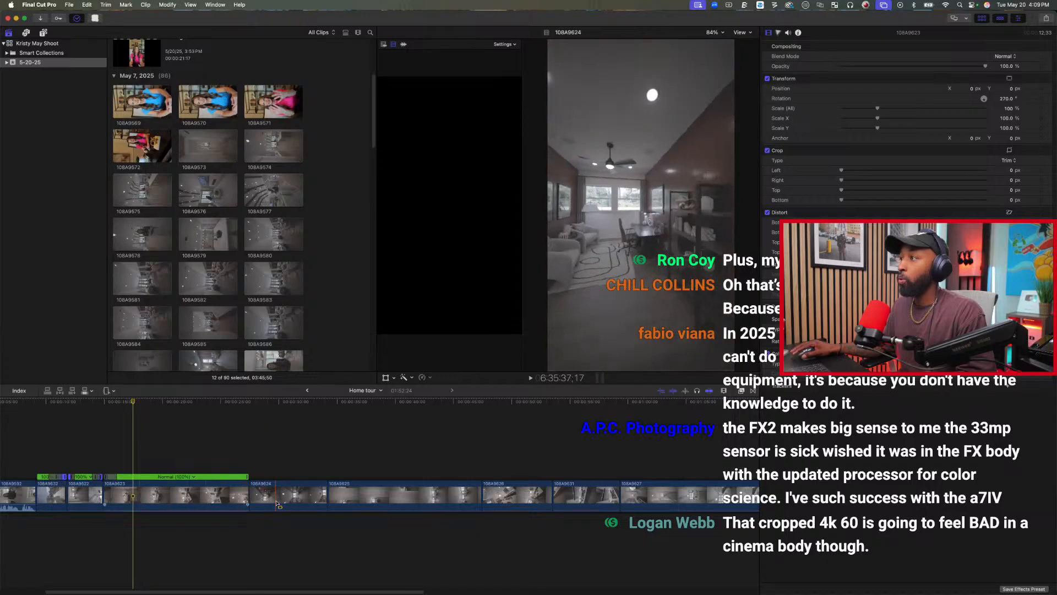
left_click_drag(131, 499, 269, 495)
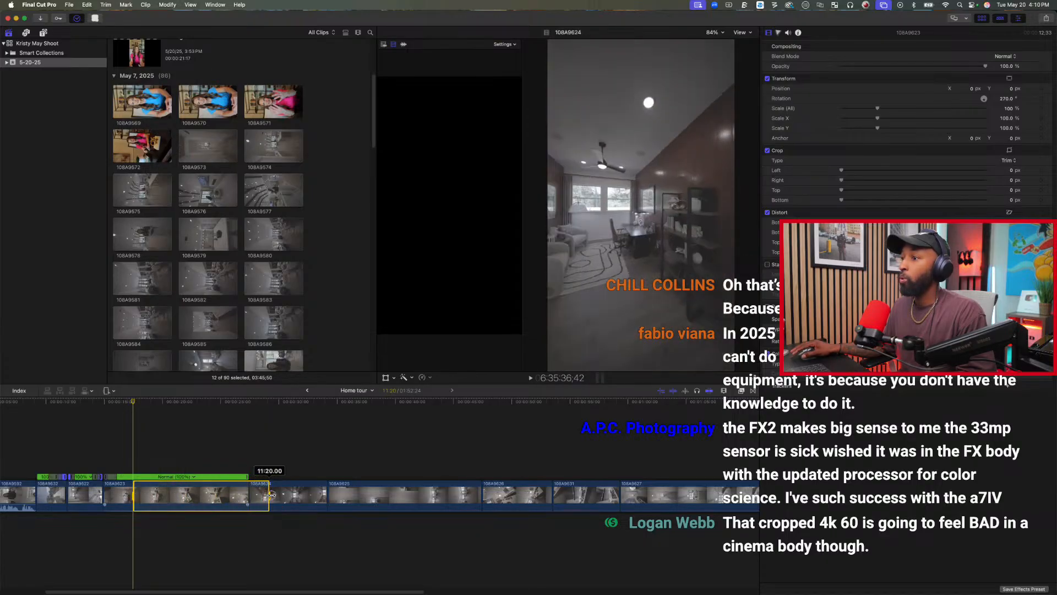
left_click(428, 377)
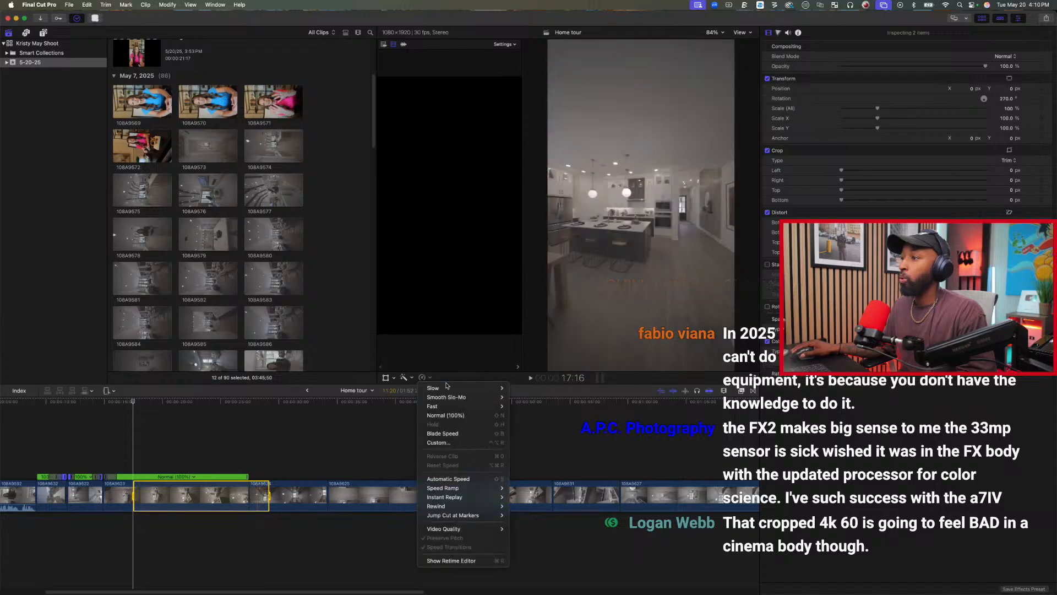
mouse_move(451, 408)
left_click(516, 433)
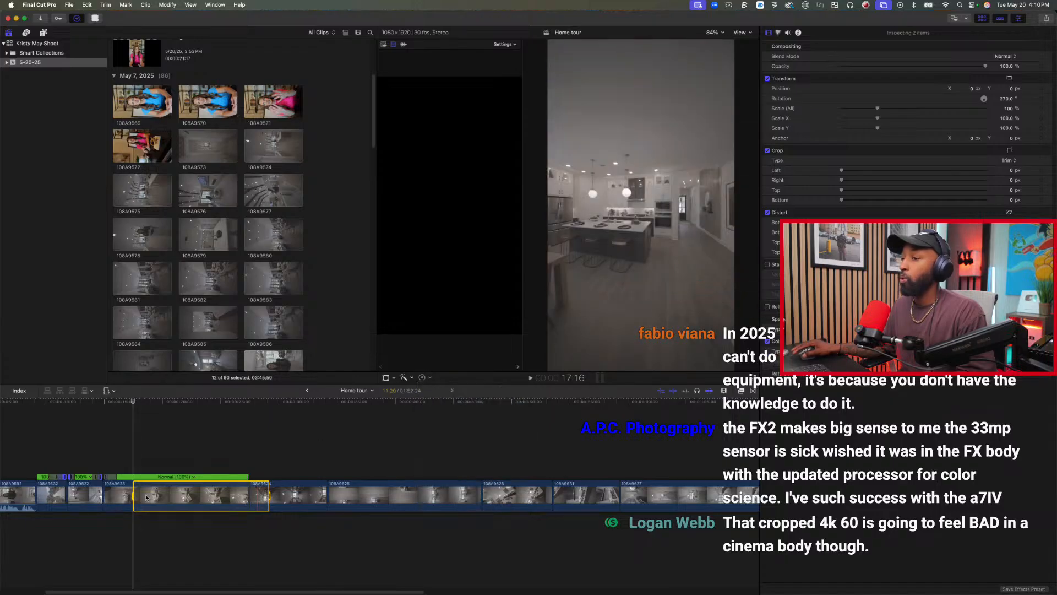
Play back the sped-up transition from clip 108A9623 into the office shot in clip 108A9624.
left_click(117, 456)
key("space")
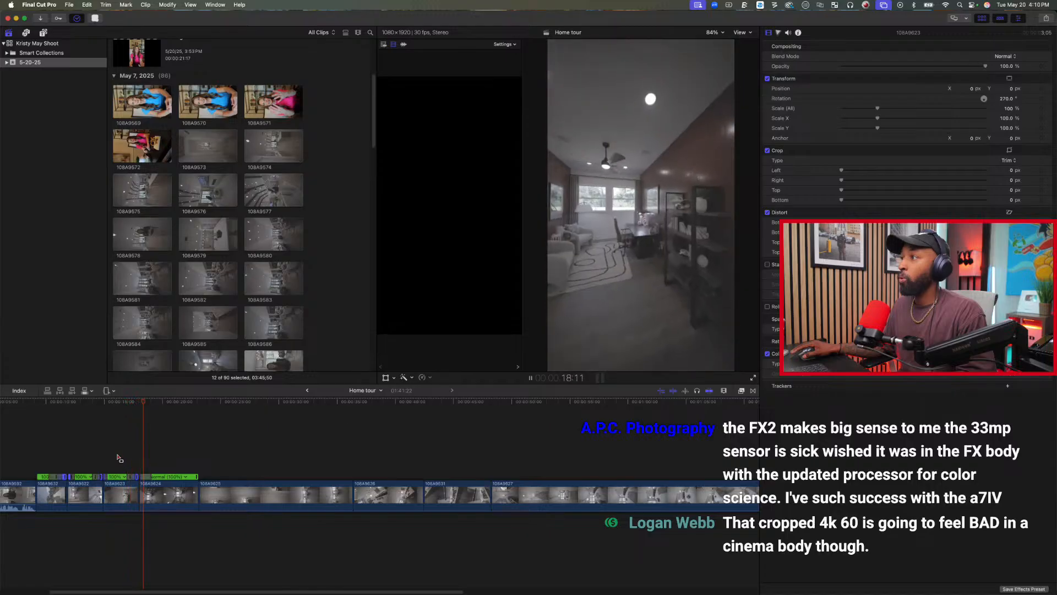
key("space")
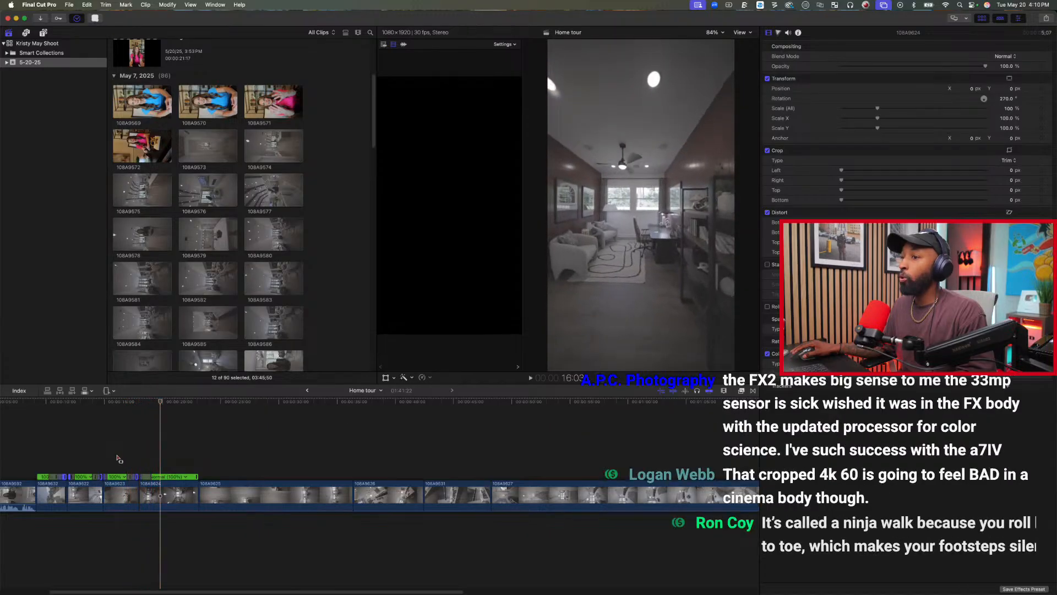
left_click(118, 456)
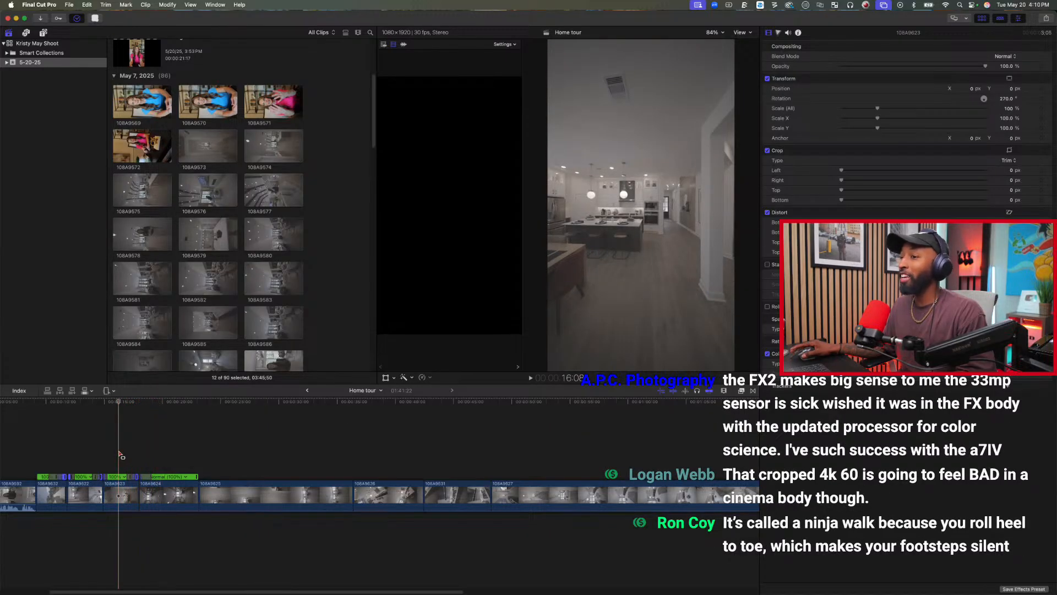
key("space")
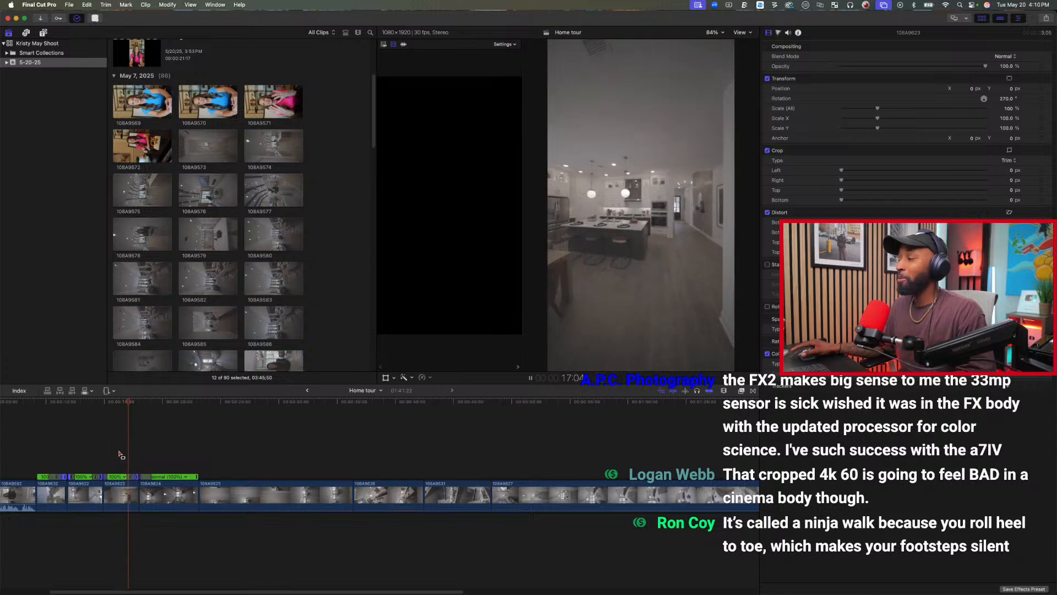
key("space")
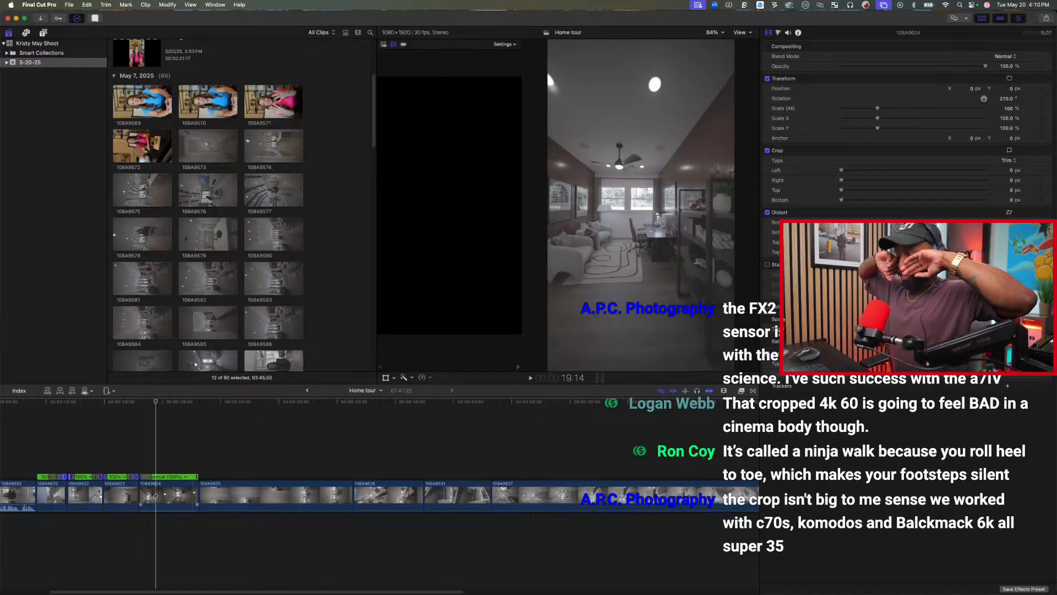
key("space")
key("space")
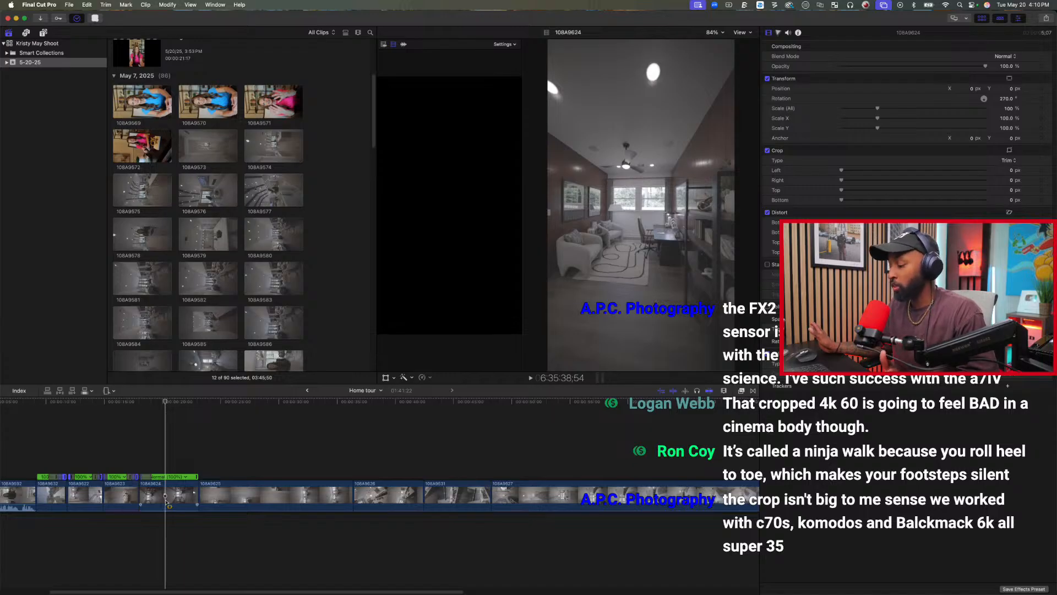
Shorten the end of clip 108A9624 by about one second and trim the start of clip 108A9625 up to 28:12.
key("a")
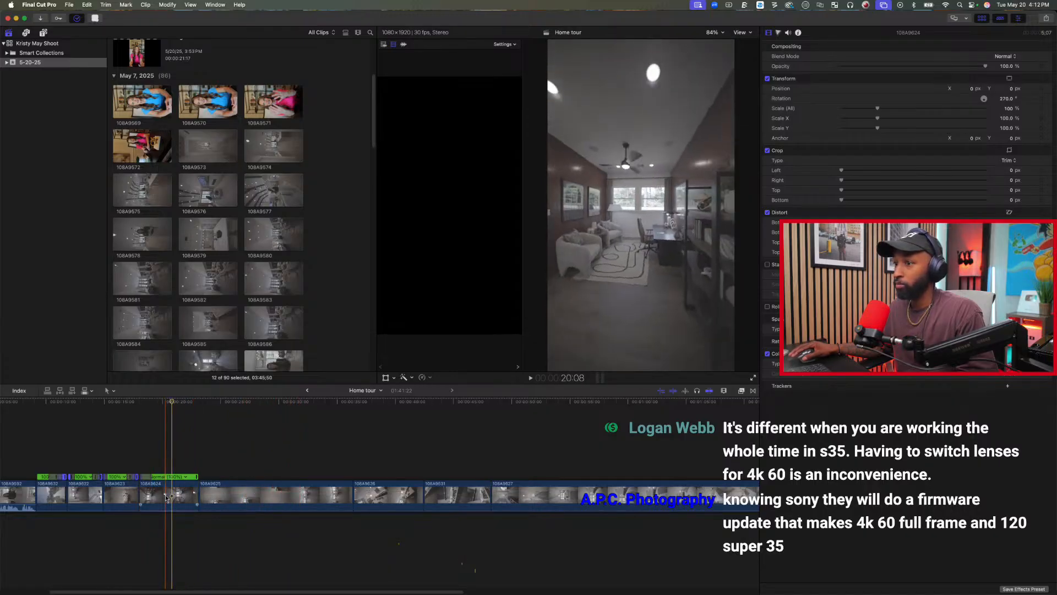
key("space")
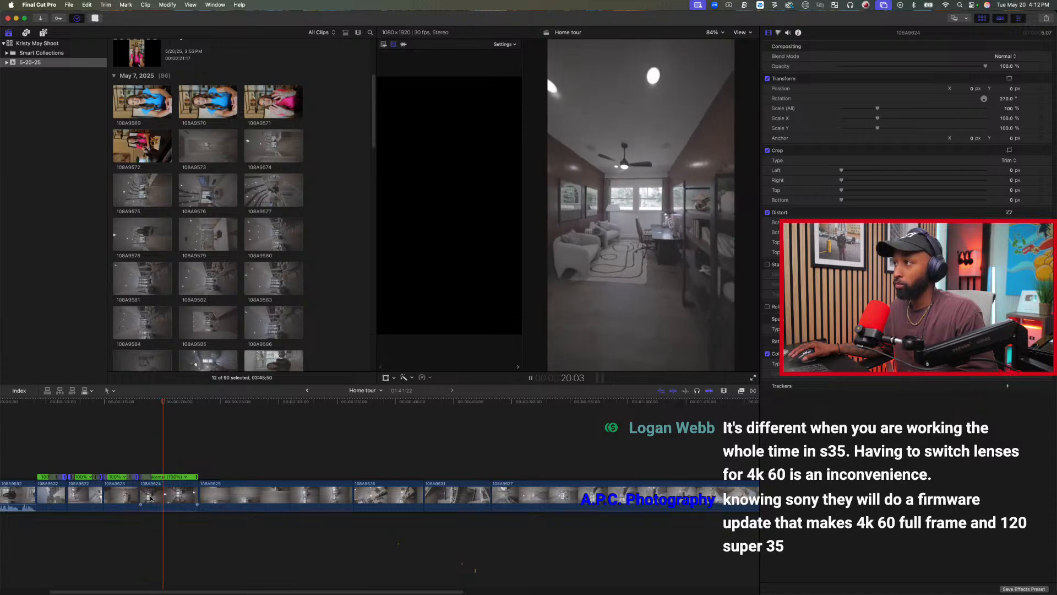
key("space")
left_click_drag(195, 494, 184, 496)
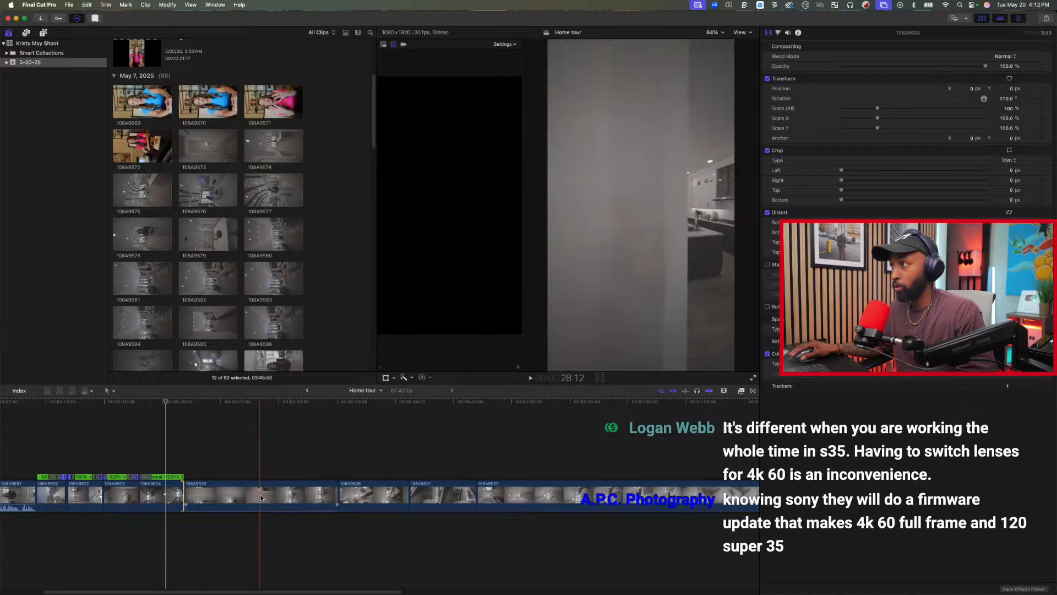
key("alt+bracketleft")
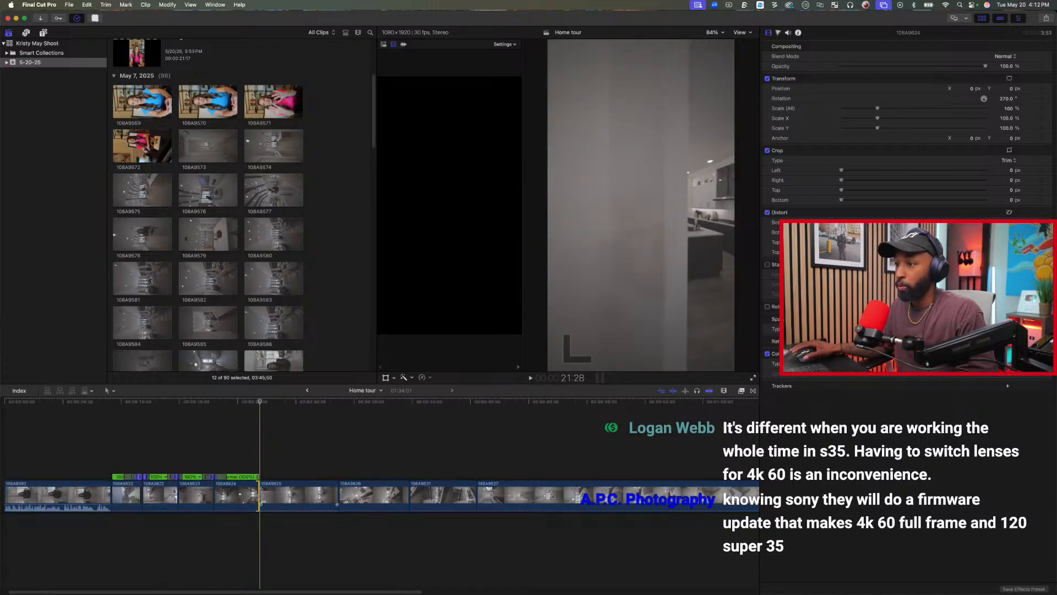
Retime the range from late in clip 108A9624 across the cut into clip 108A9625 to 20x fast, and play back the transition.
key("r")
left_click_drag(239, 495, 302, 496)
left_click(429, 378)
mouse_move(484, 405)
left_click(517, 433)
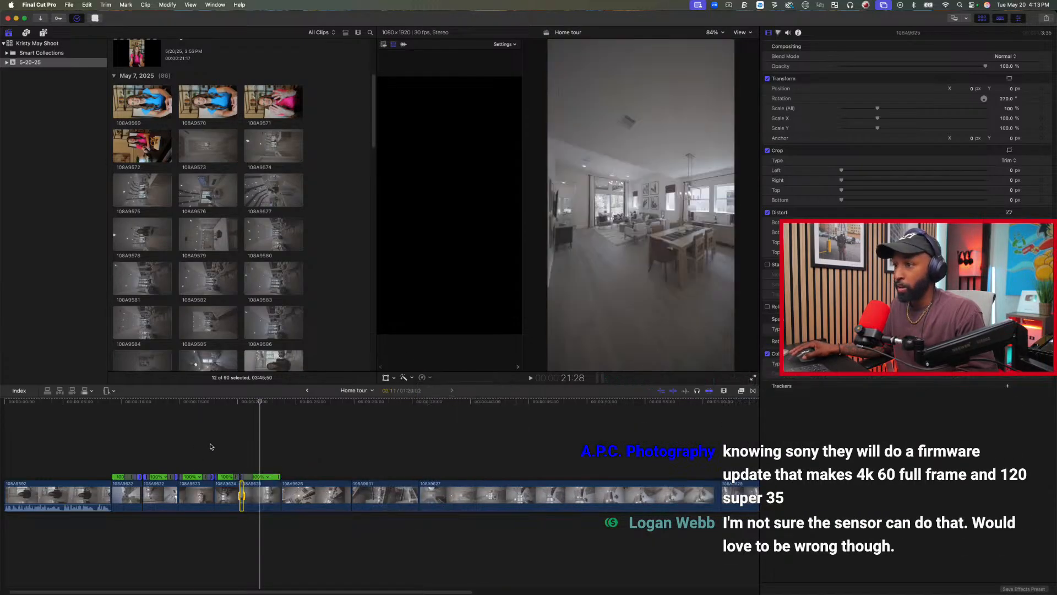
left_click(212, 447)
key("space")
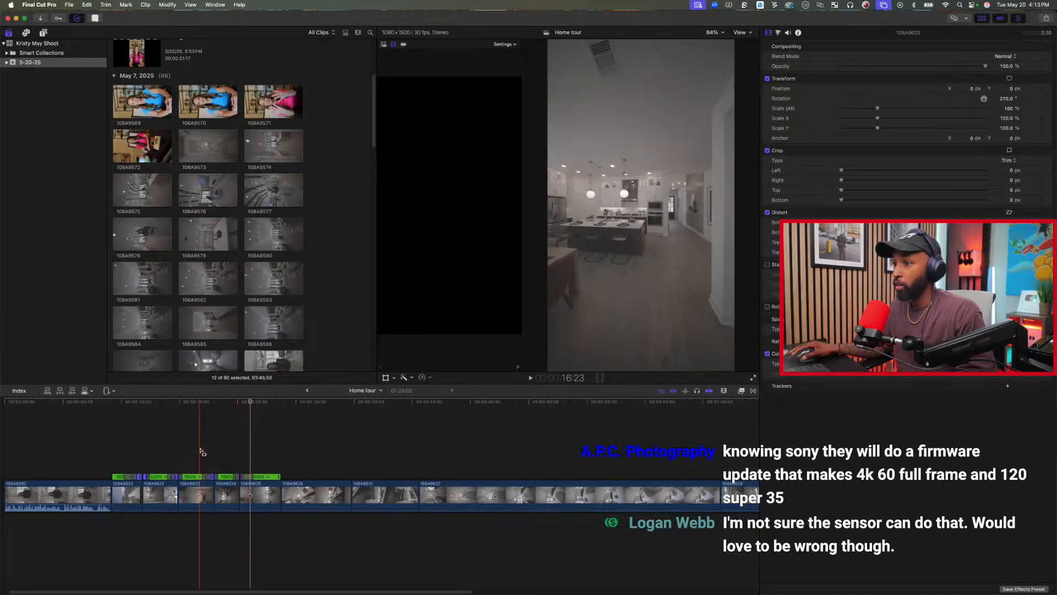
left_click(215, 446)
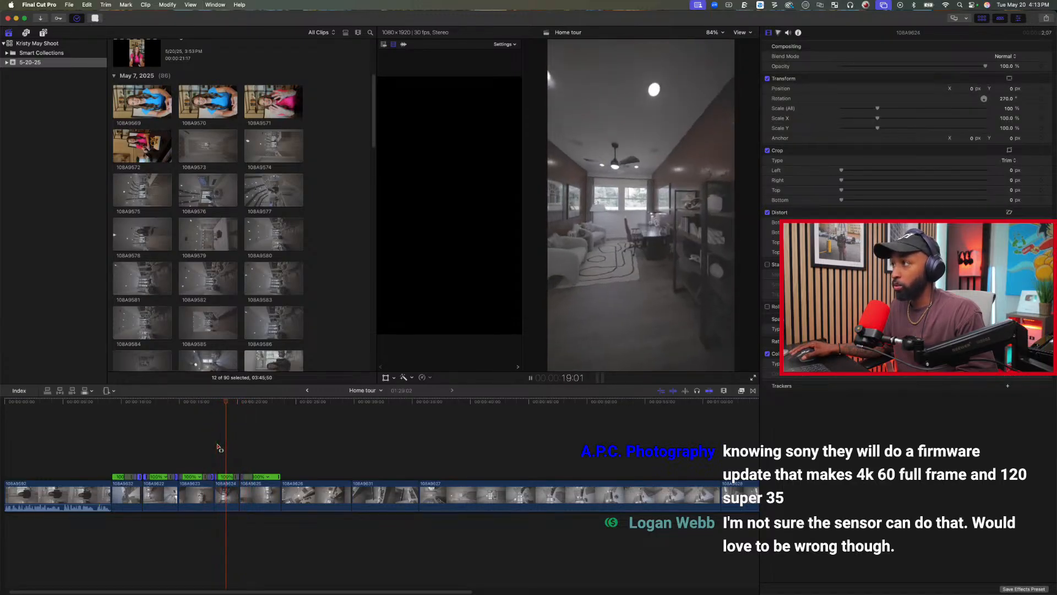
key("space")
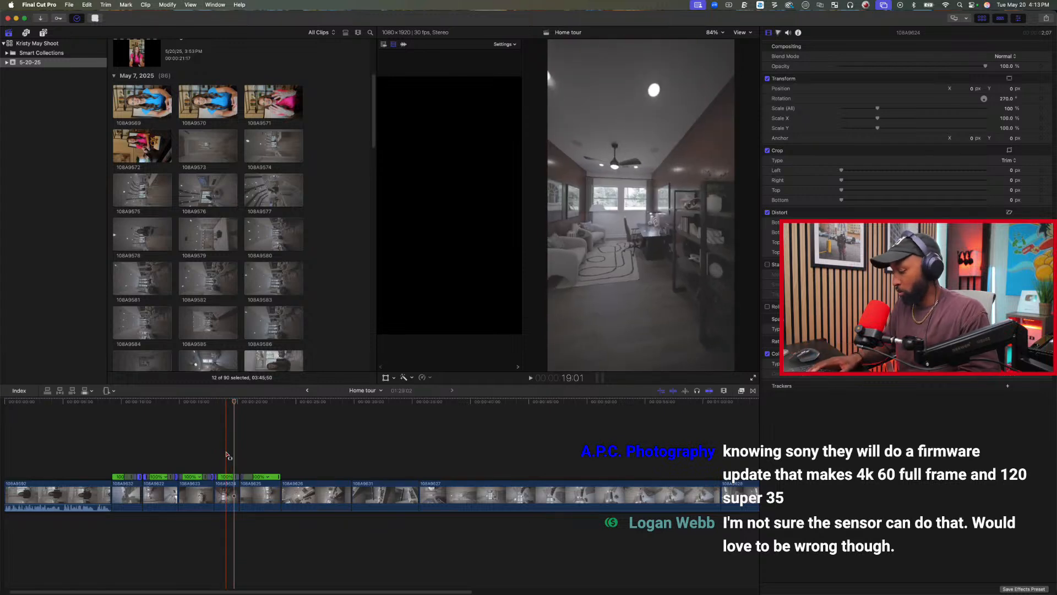
Edit the source frame of the speed transition near the end of clip 108A9624, moving it slightly earlier, and play back the ramp.
key("super+equal")
key("super+equal")
key("super+equal")
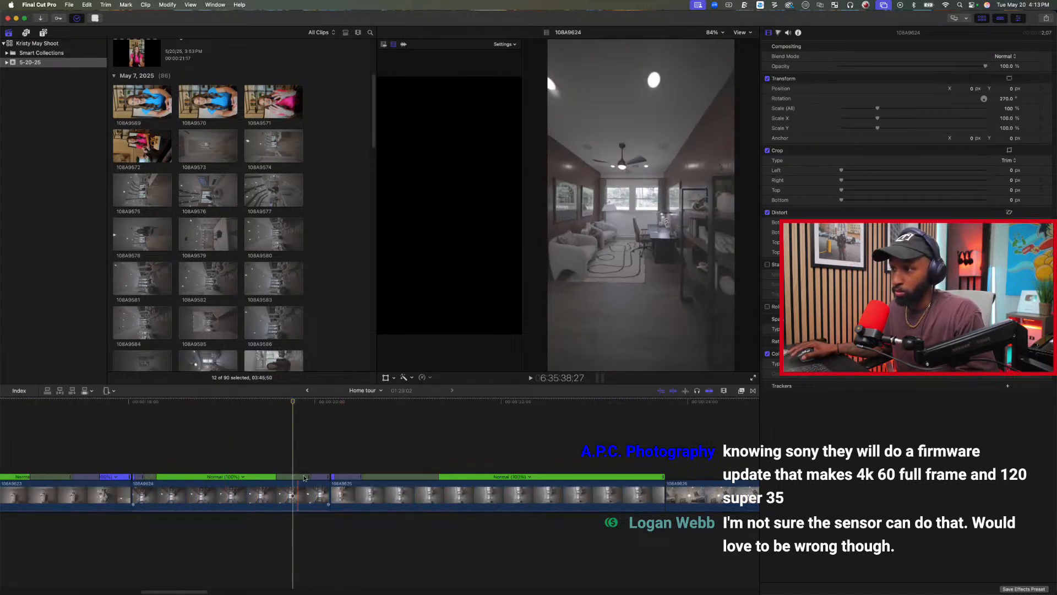
double_click(305, 477)
left_click(325, 455)
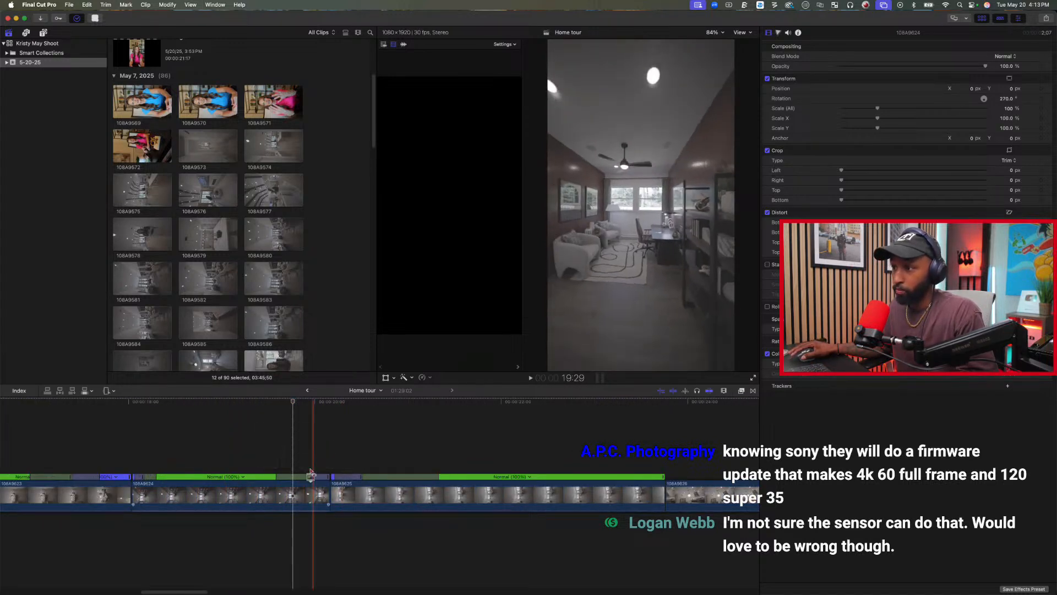
left_click_drag(310, 478, 298, 496)
left_click(231, 444)
key("space")
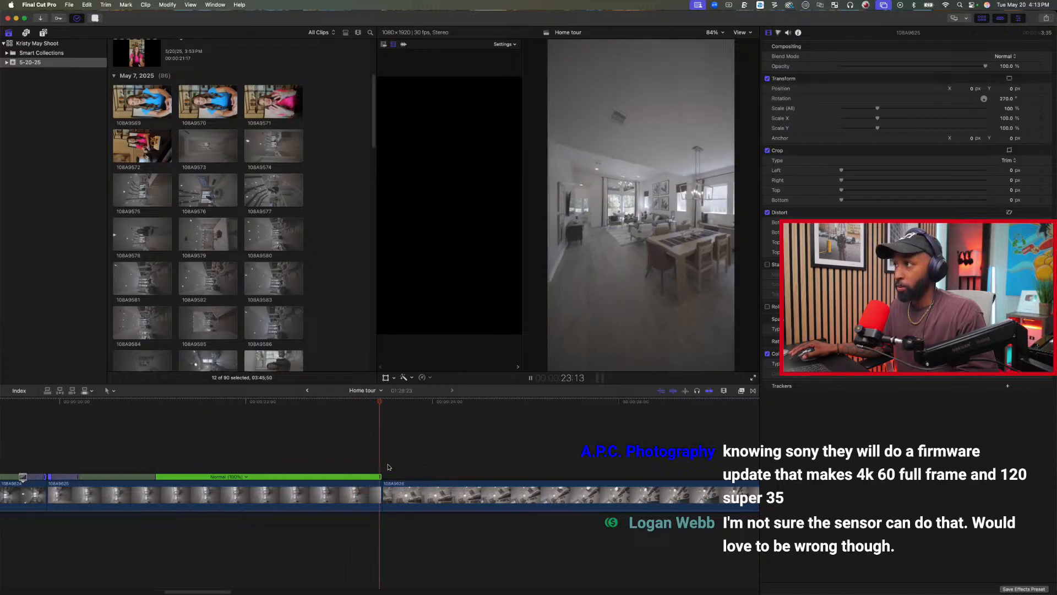
Trim the end of clip 108A9625 by under a second and play across the cut into kitchen clip 108A9626.
key("space")
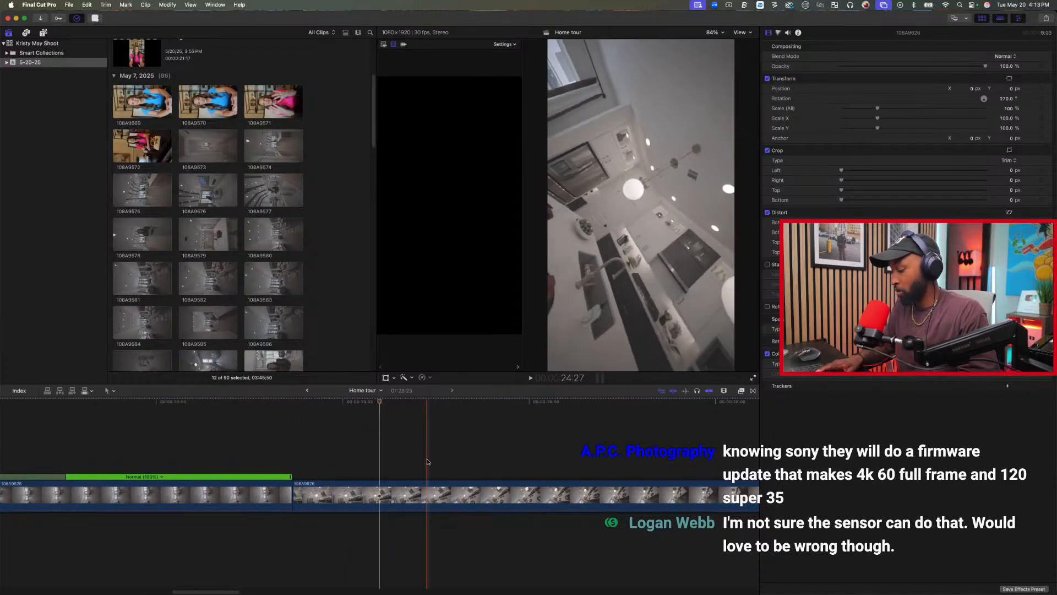
key("super+minus")
key("super+minus")
key("space")
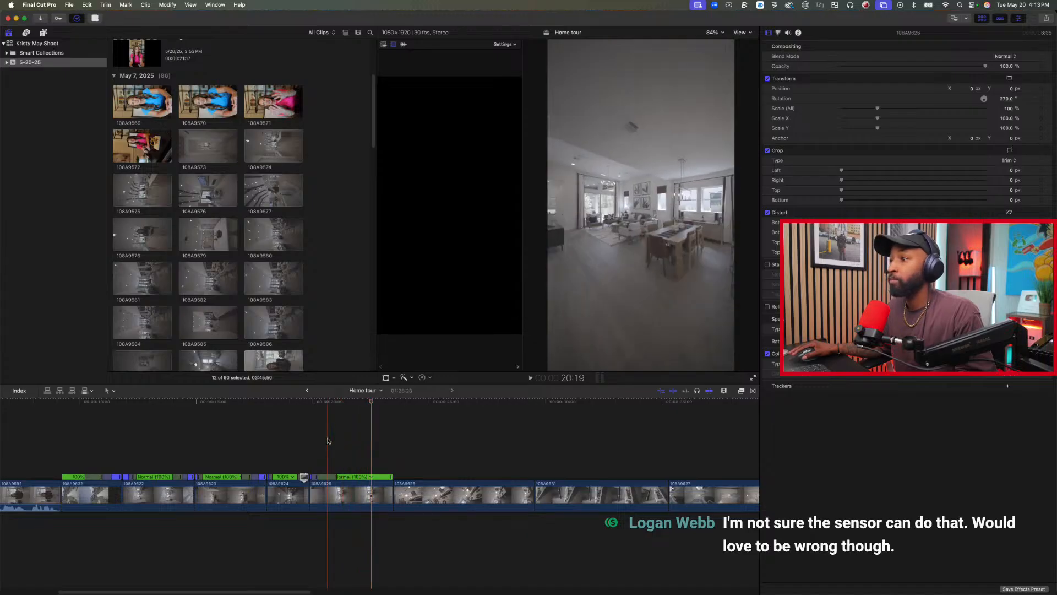
left_click(335, 436)
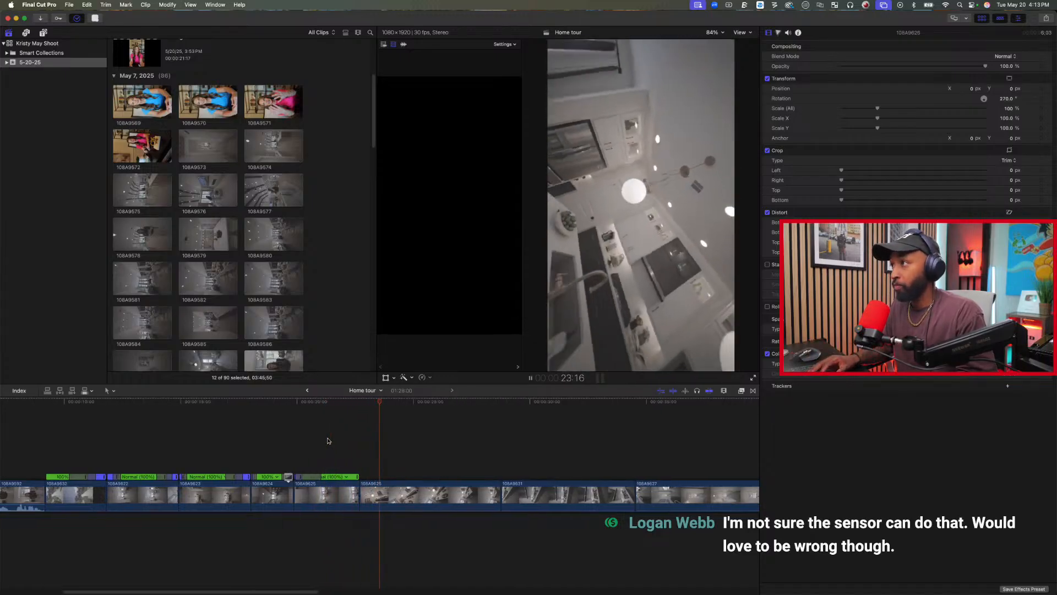
key("space")
key("space")
key("space")
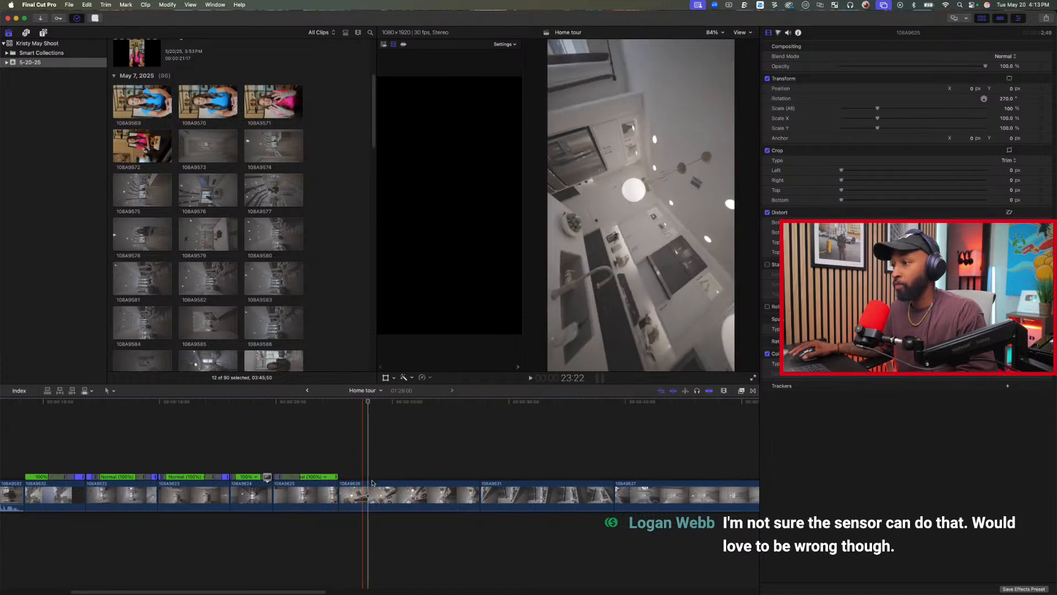
Retime the range from 23:29 to near the end of kitchen clip 108A9626 to 20x fast.
left_click_drag(369, 494, 468, 499)
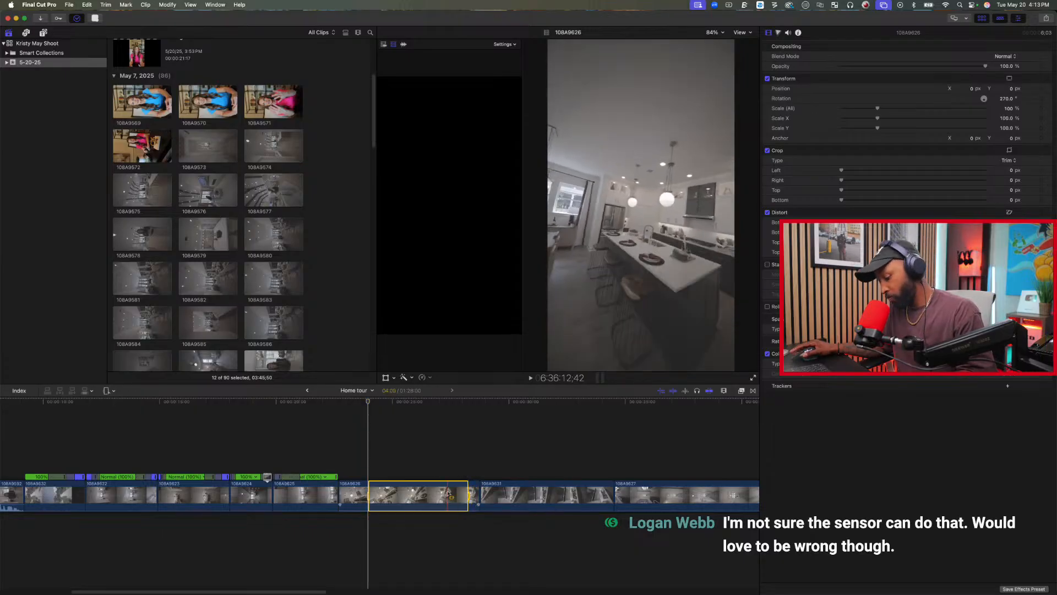
left_click(429, 379)
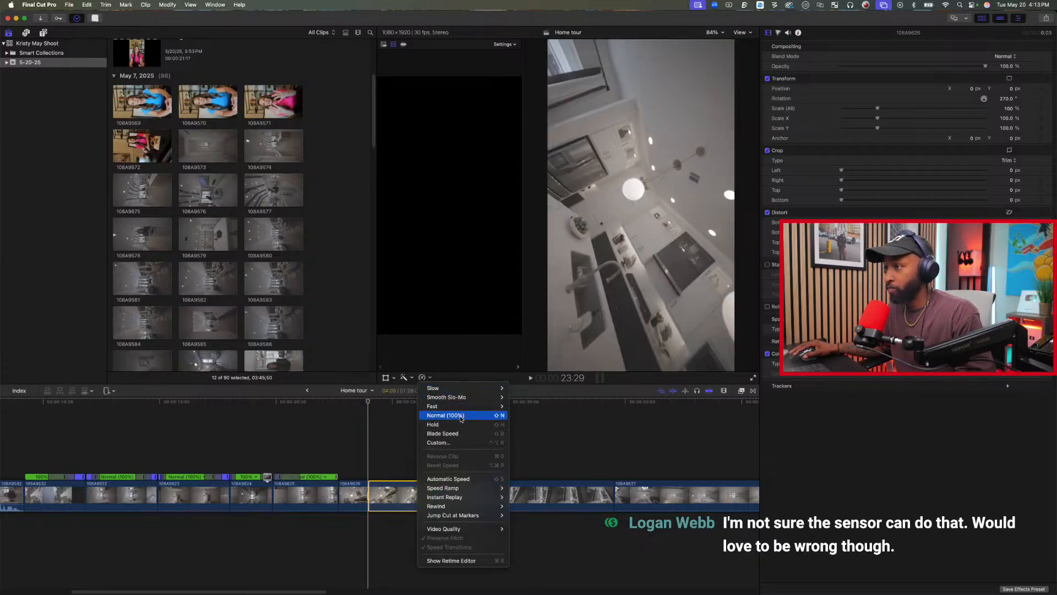
mouse_move(493, 410)
left_click(517, 424)
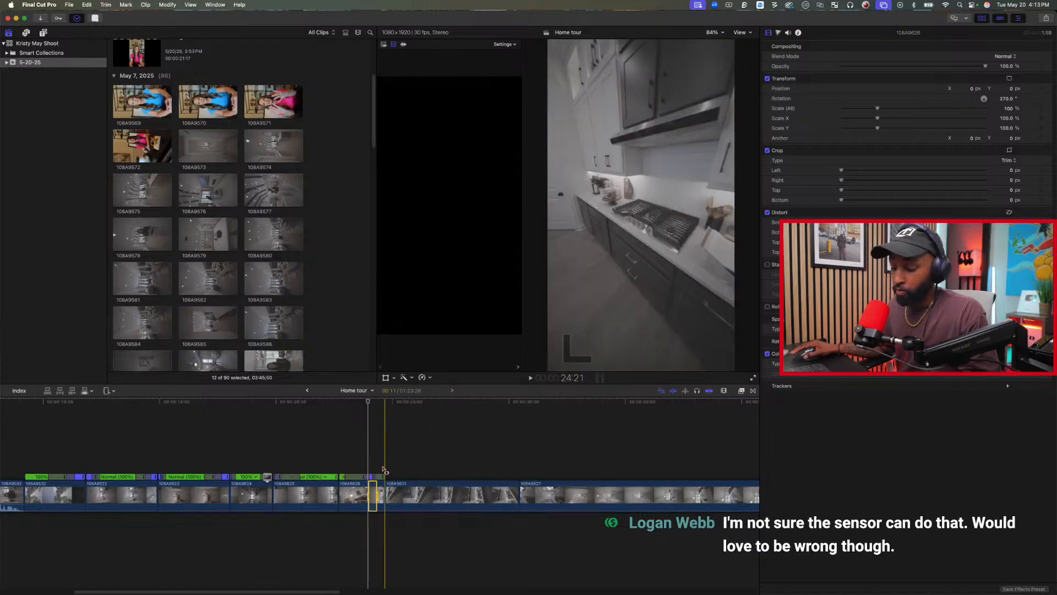
Extend the end of clip 108A9626 by a little under a second and trim the end of clip 108A9631 at 28:16.
left_click_drag(384, 493, 405, 491)
key("space")
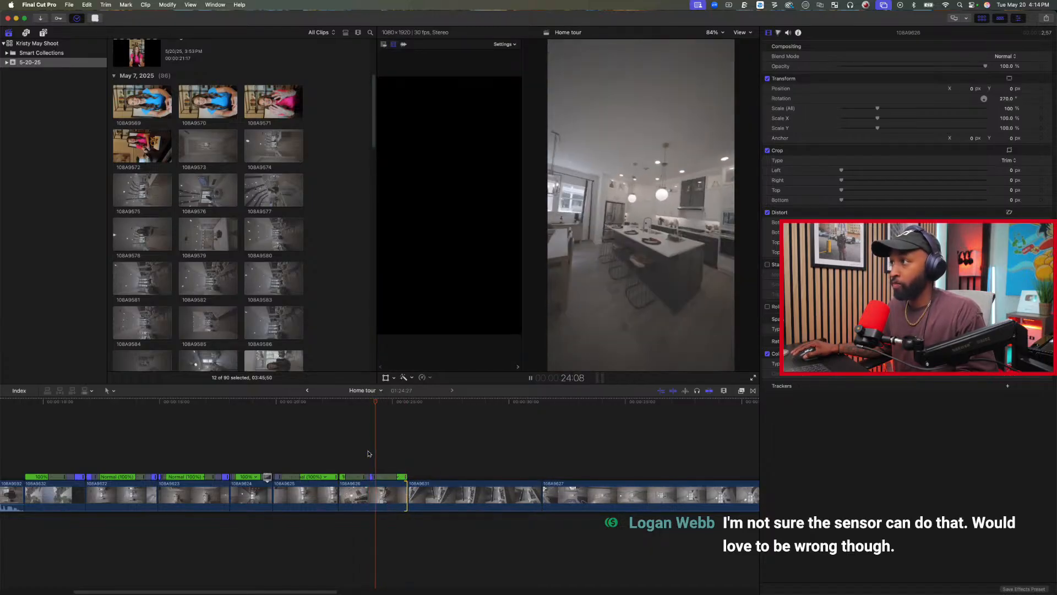
key("space")
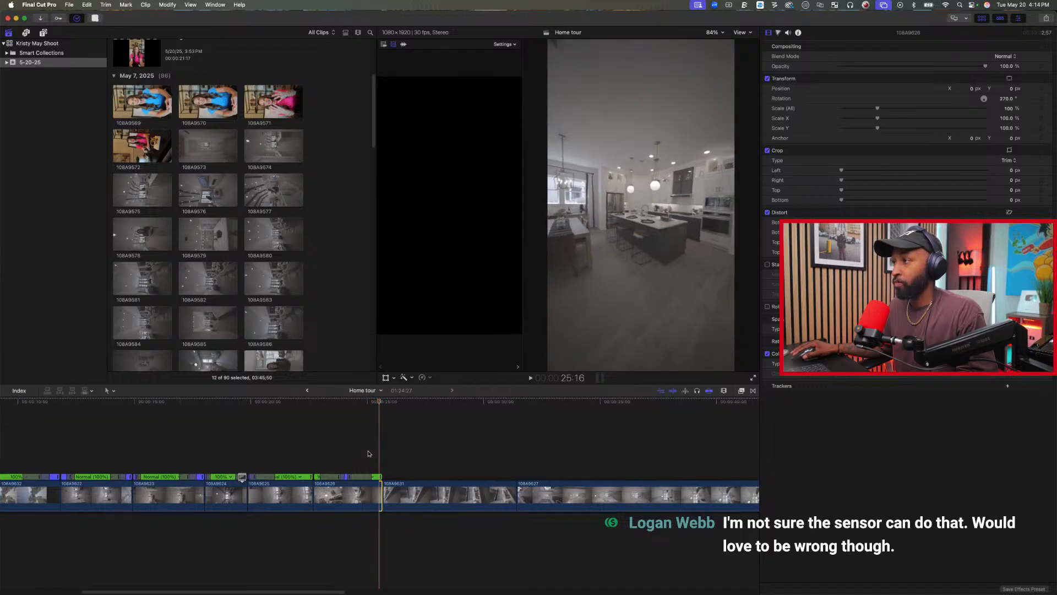
left_click(380, 492)
key("space")
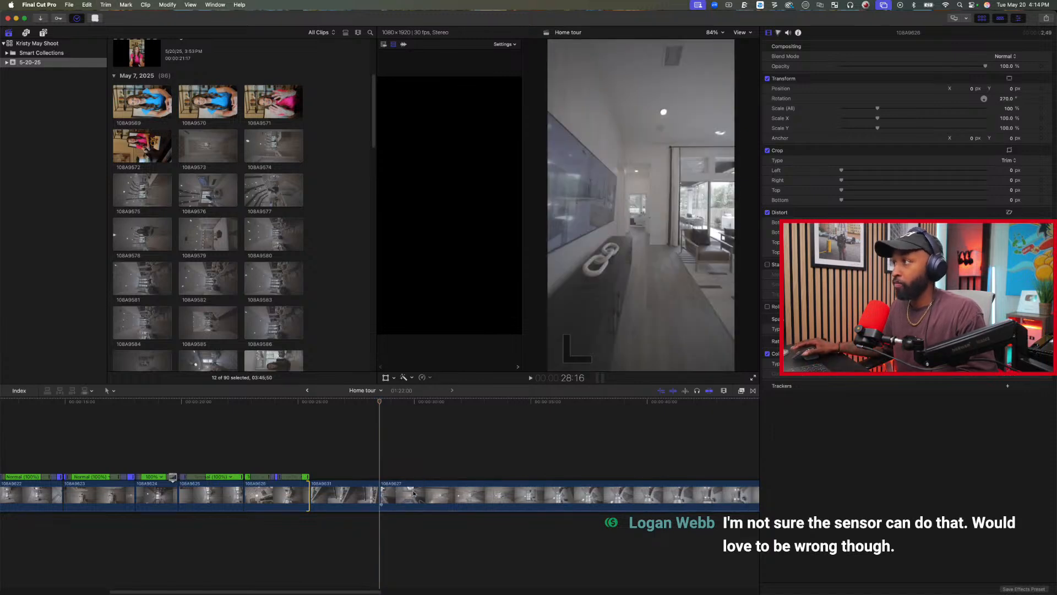
Review clip 108A9631, retime a range of about six seconds from 29:17 in clip 108A9627 to 20x fast, and play back the result.
left_click(324, 468)
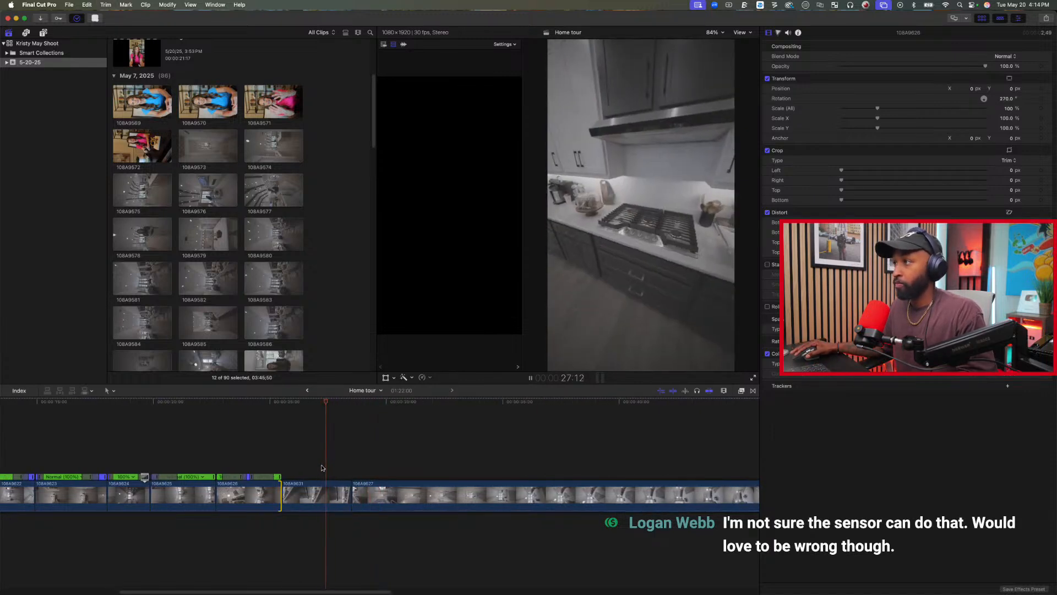
key("space")
left_click_drag(379, 503, 518, 493)
left_click(425, 380)
mouse_move(432, 406)
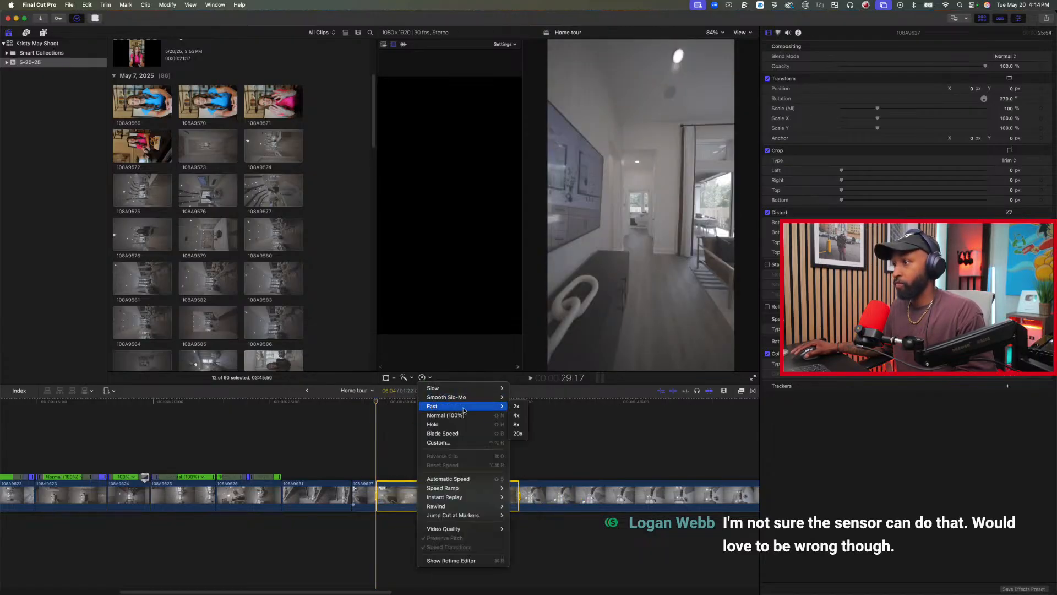
left_click(517, 433)
left_click(316, 434)
key("space")
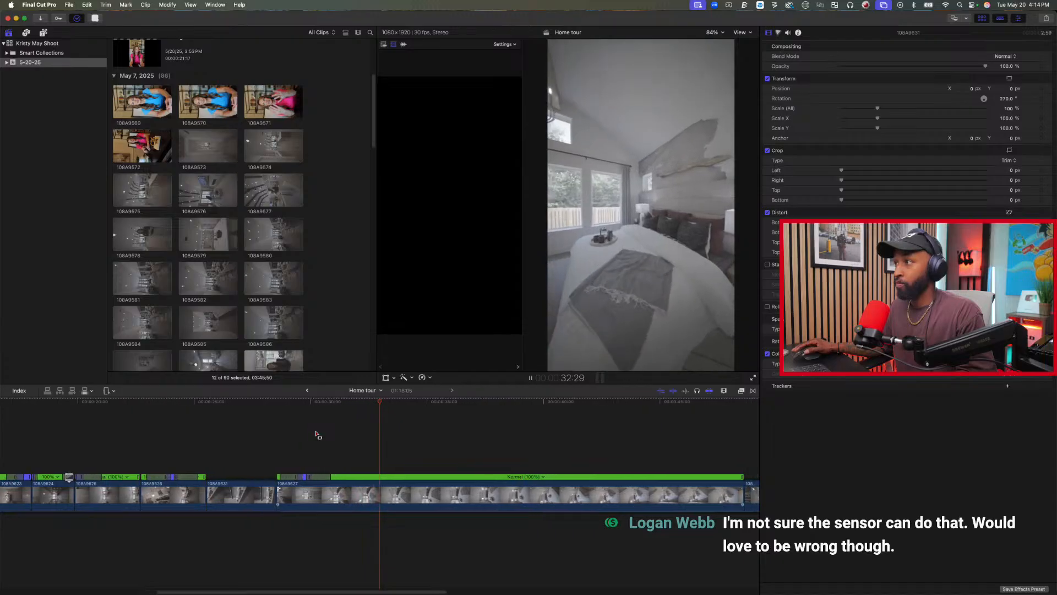
Trim the end of bedroom clip 108A9627 at 33:05 and play across the cut into bathroom clip 108A9628.
key("space")
key("alt+bracketright")
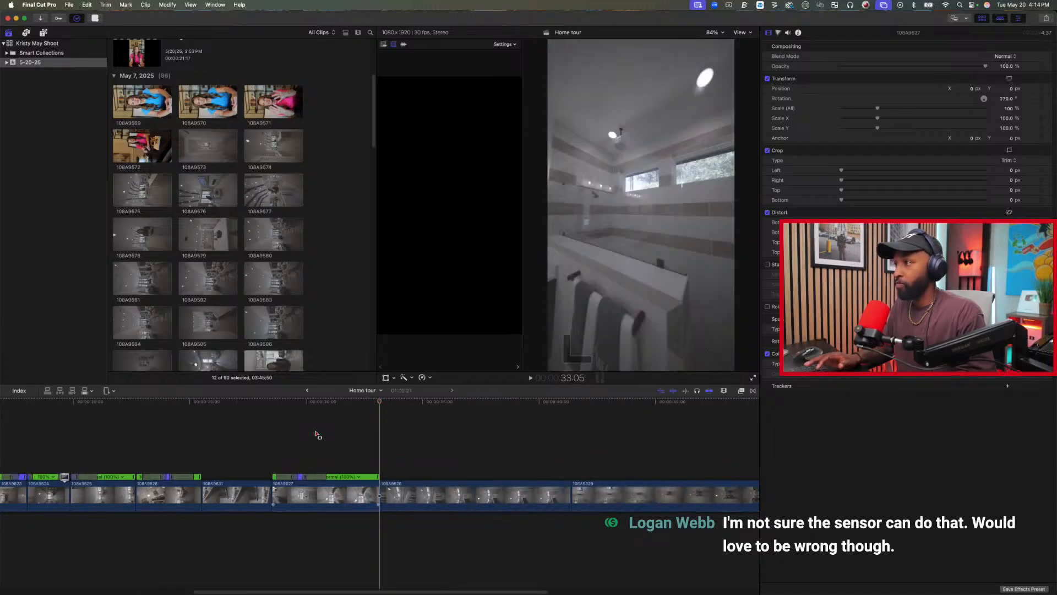
key("space")
key("space")
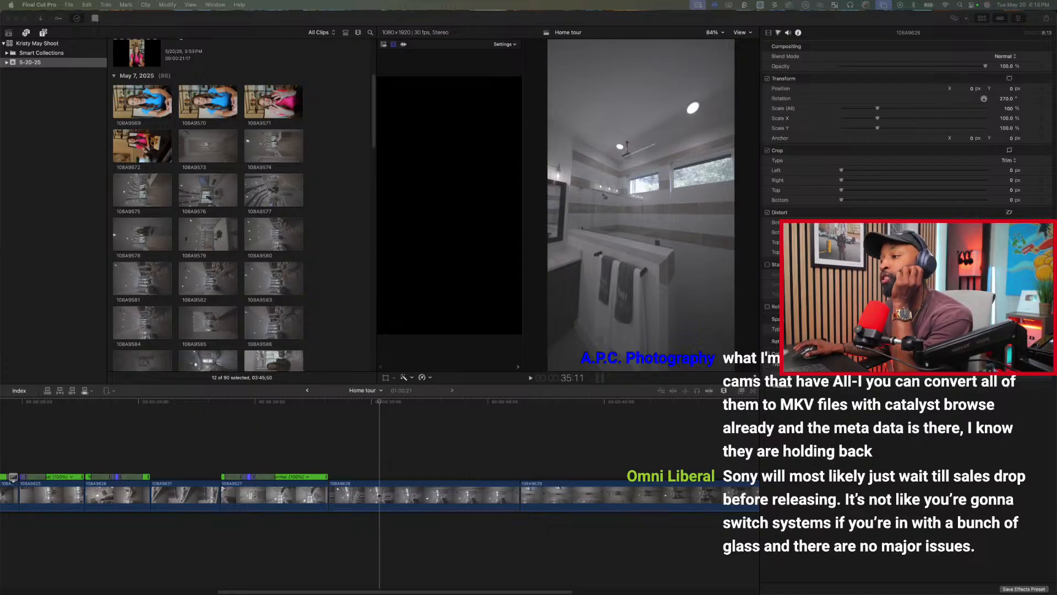
Trim about three seconds off the start of bathroom clip 108A9628 and play across the cut from clip 108A9627.
scroll(548, 448, "right", 10)
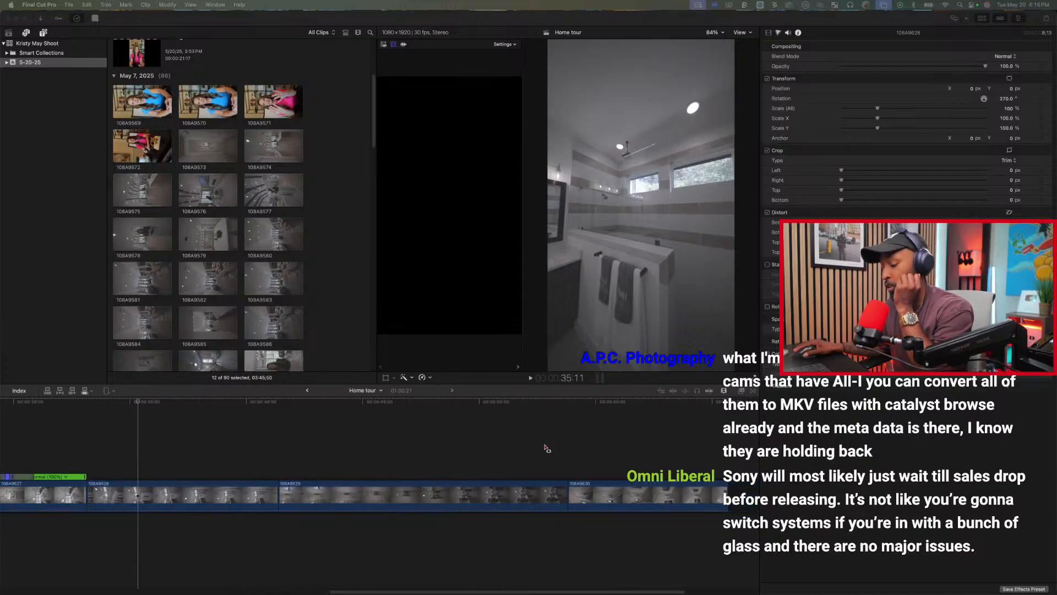
left_click(277, 438)
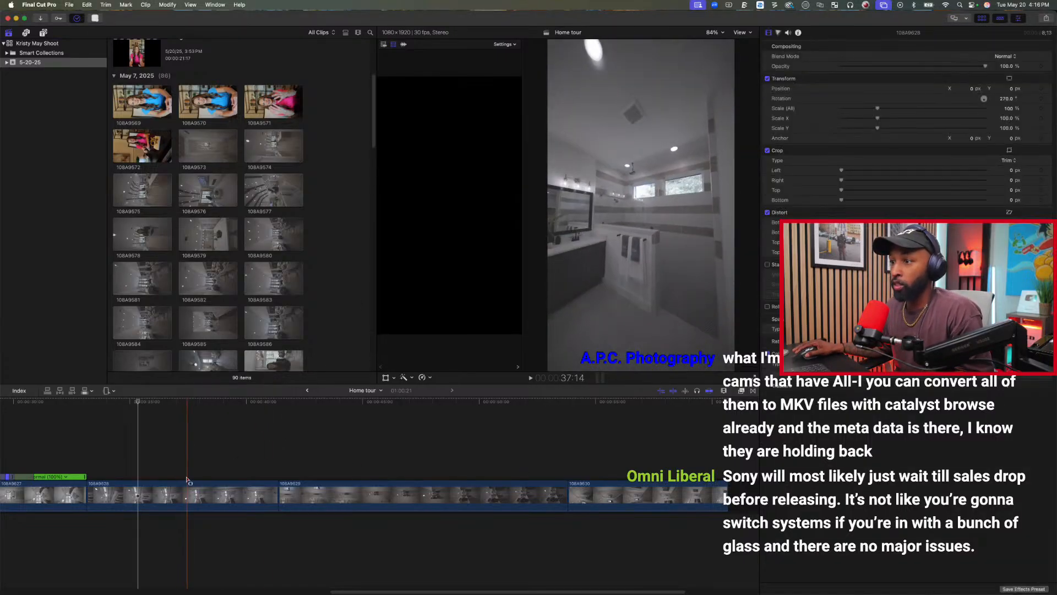
left_click_drag(180, 496, 236, 497)
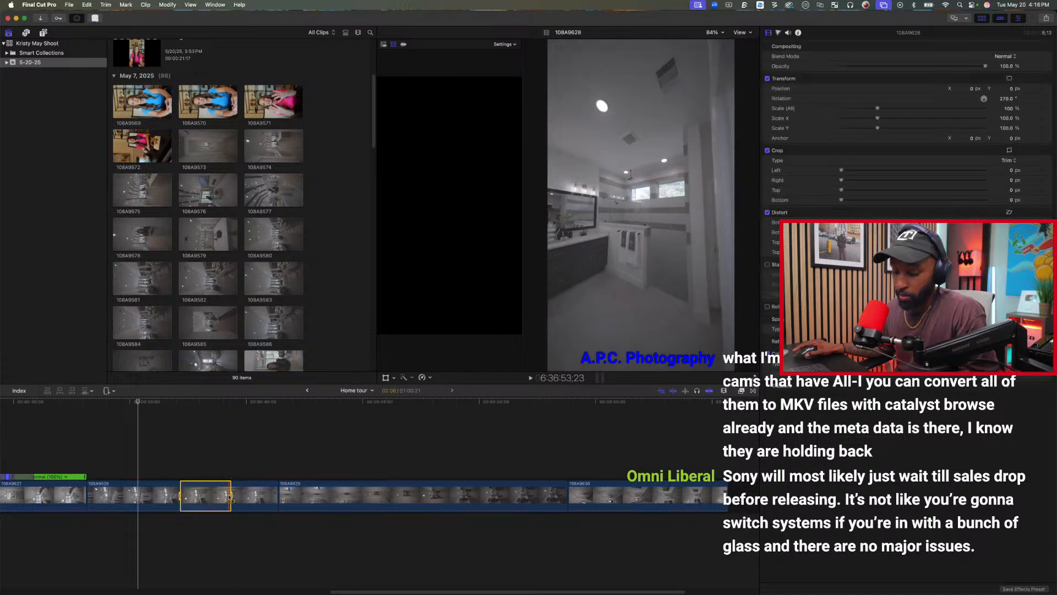
left_click(204, 443)
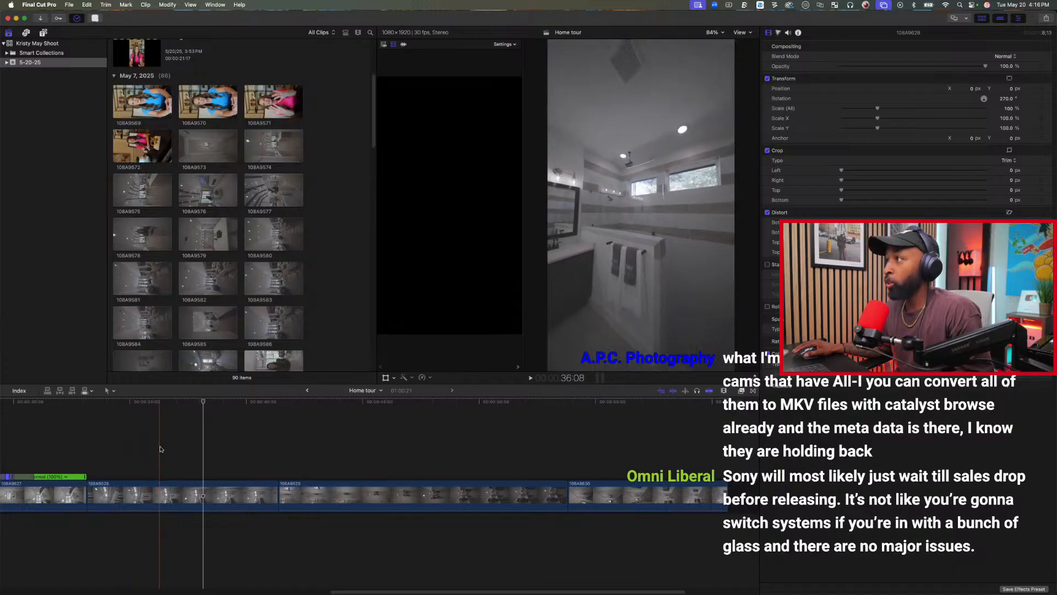
key("alt+[")
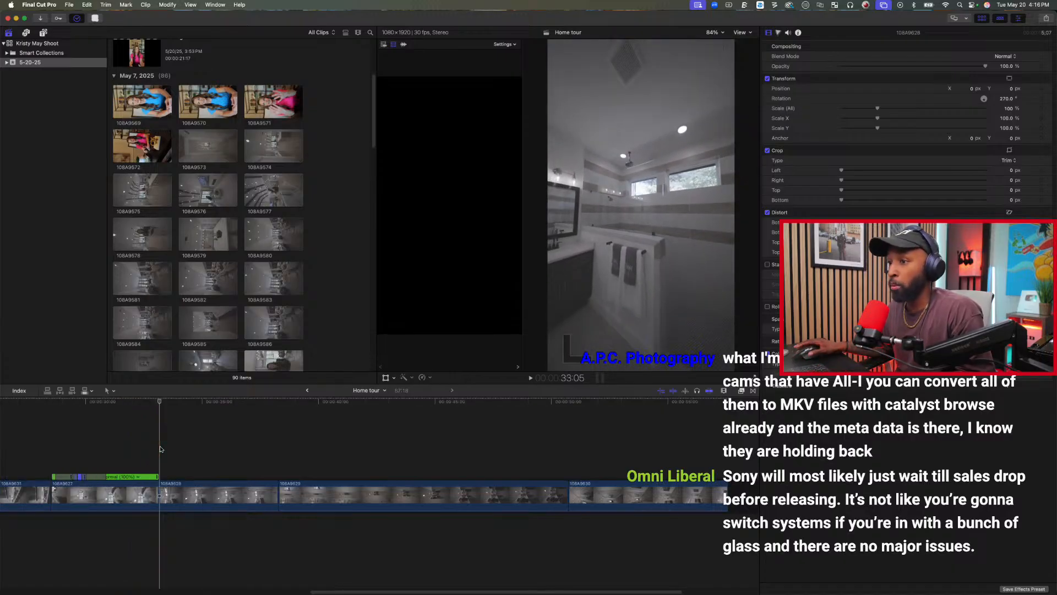
key("space")
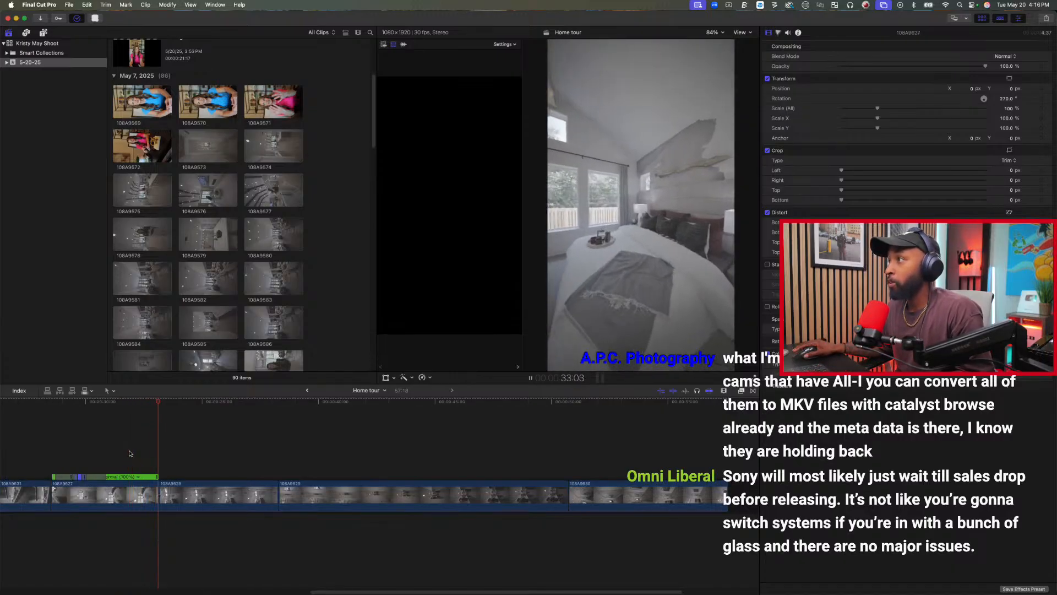
key("space")
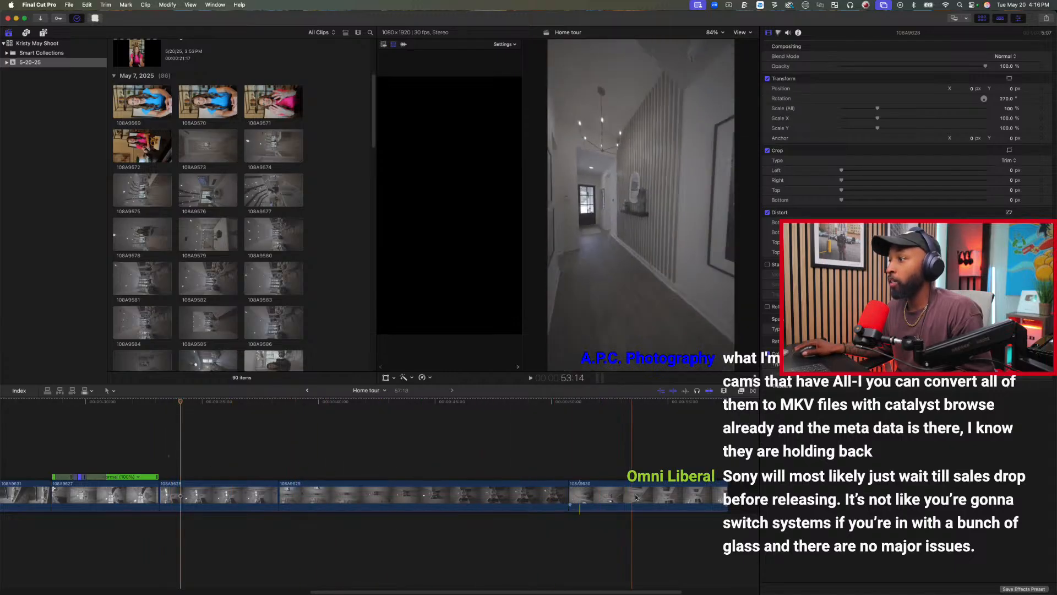
Delete closet clip 108A9629 from the timeline and play back from clip 108A9627 into clip 108A9628.
left_click(309, 495)
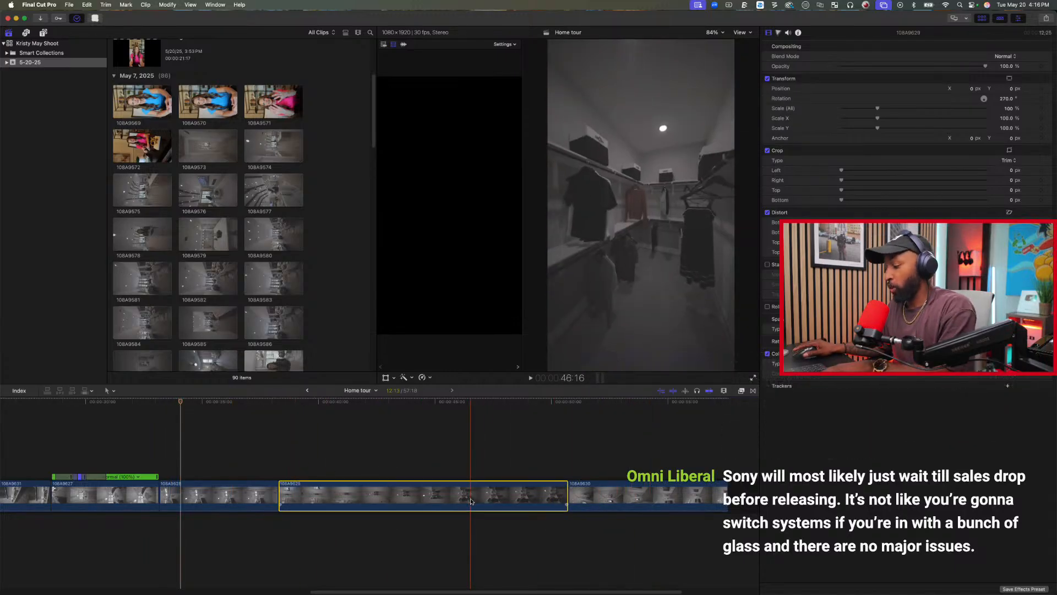
key("Delete")
key("space")
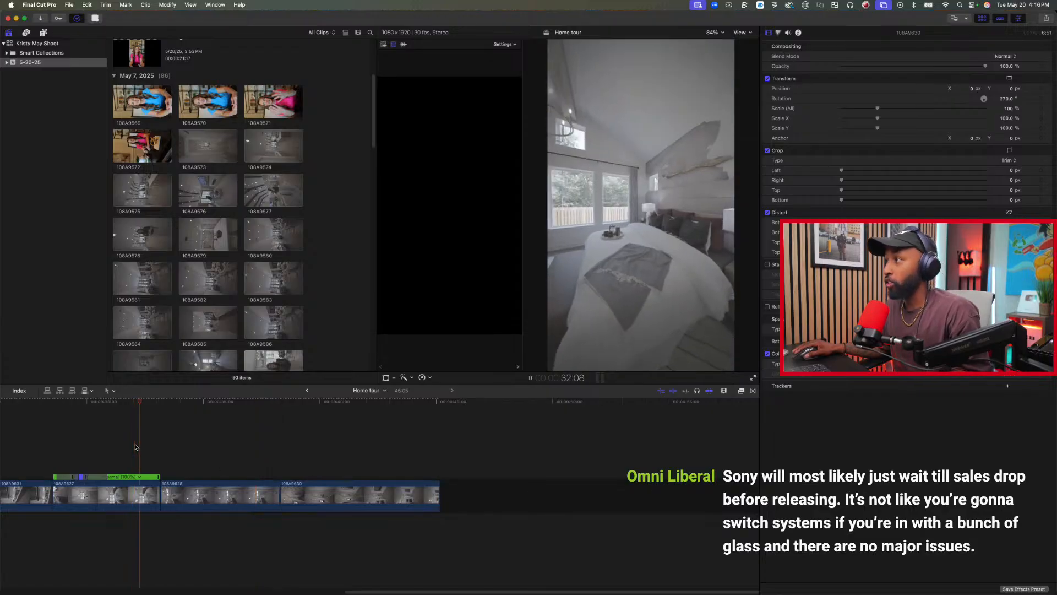
key("space")
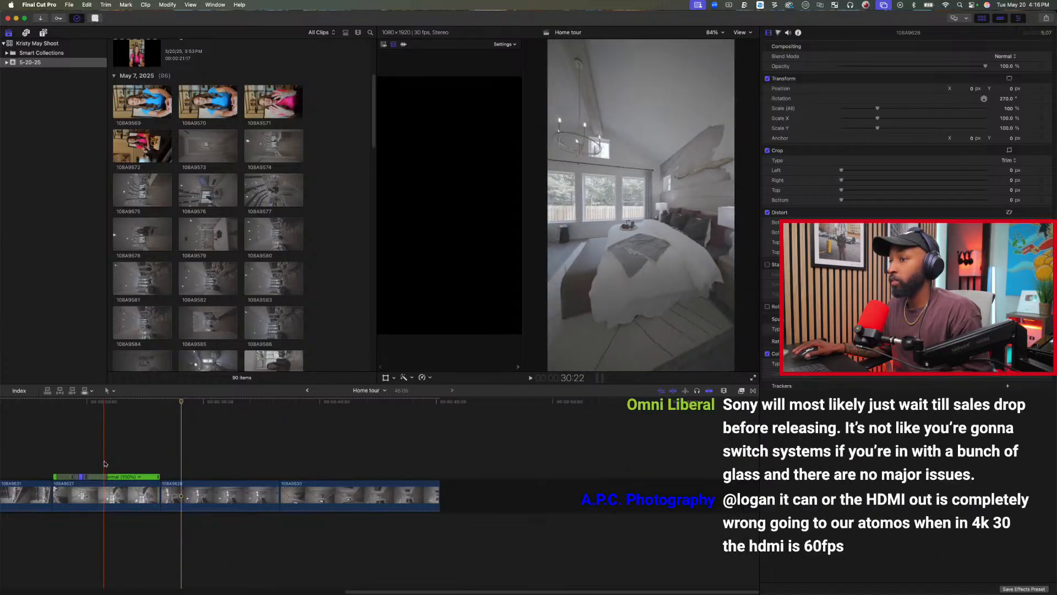
Delete bathroom clip 108A9628 from the timeline and play from clip 108A9627 through hallway clip 108A9630.
key("space")
left_click(226, 500)
key("Delete")
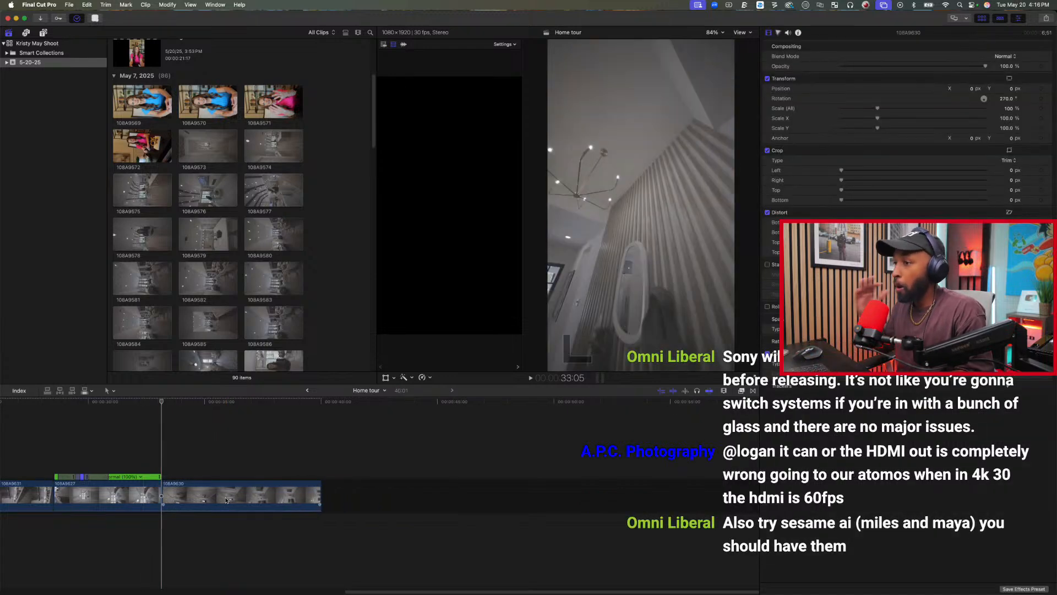
key("space")
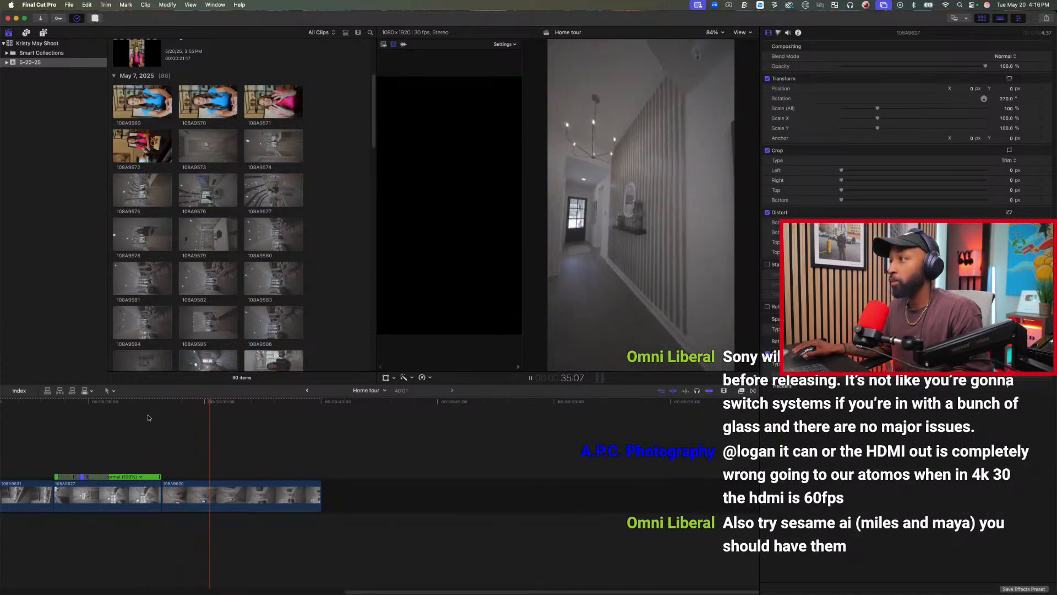
key("space")
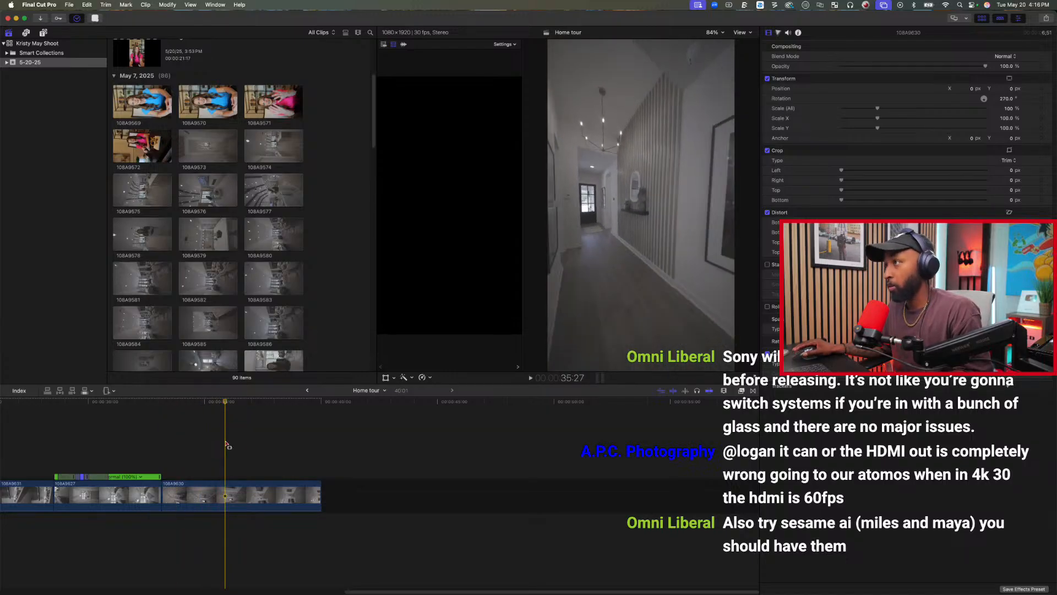
key("space")
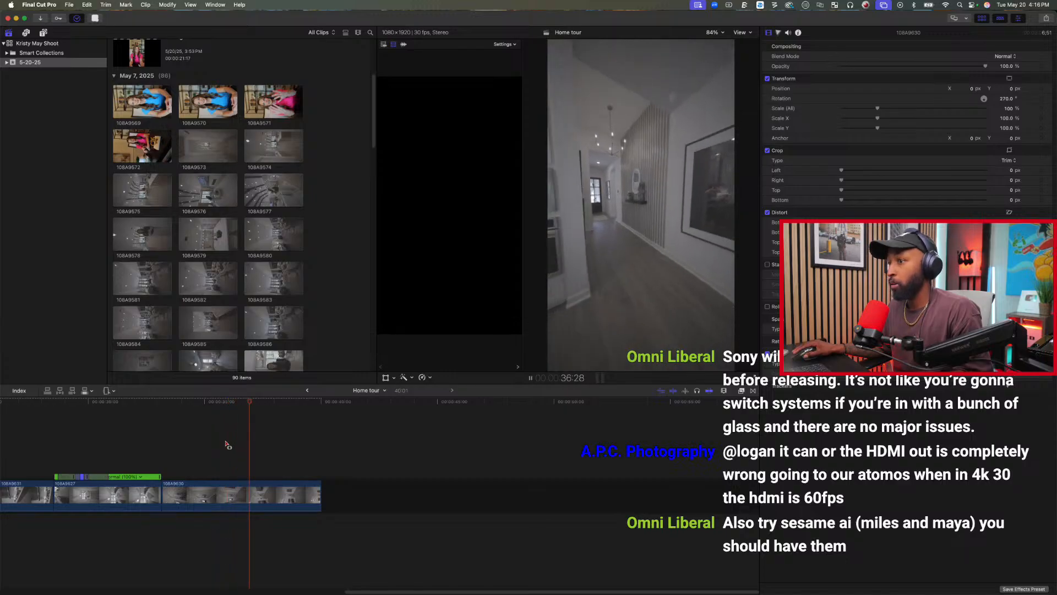
Copy exterior clip 108A9632 to the end of the timeline and delete the gap between it and clip 108A9630.
scroll(242, 263, "down", 8)
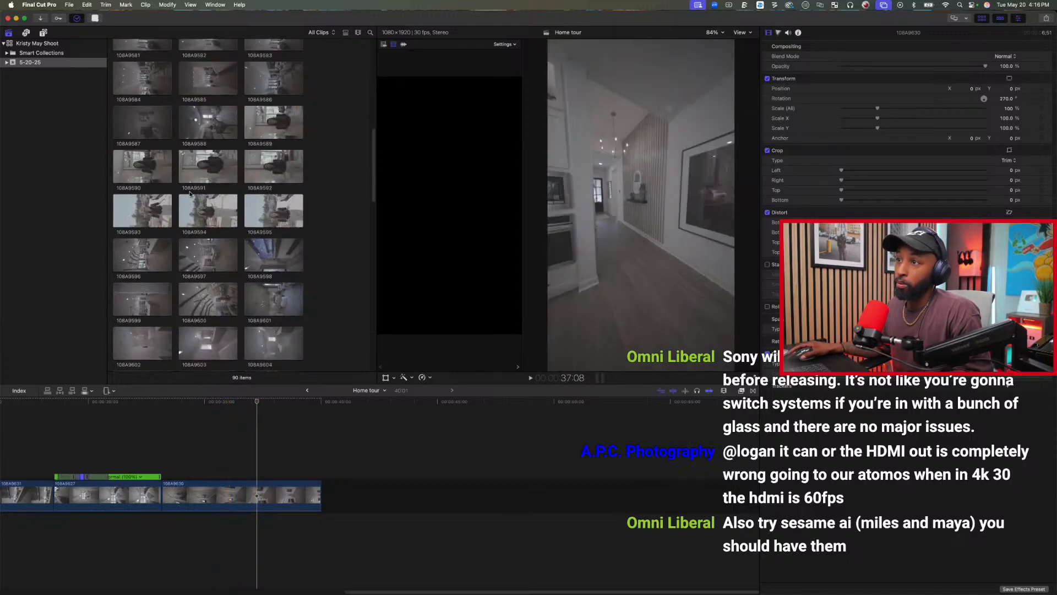
scroll(265, 448, "left", 10)
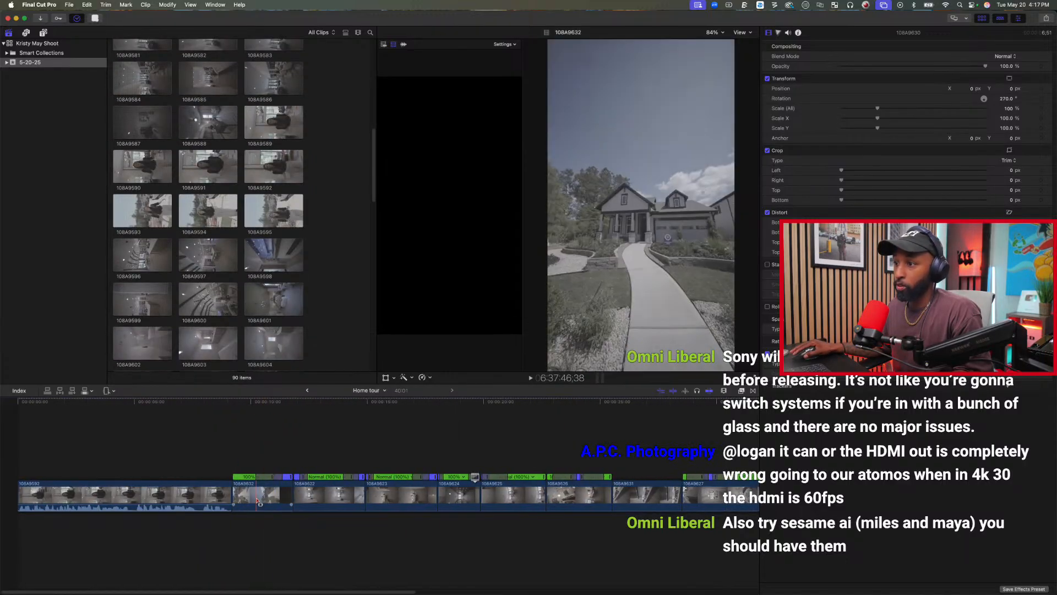
left_click(268, 497)
scroll(308, 474, "right", 10)
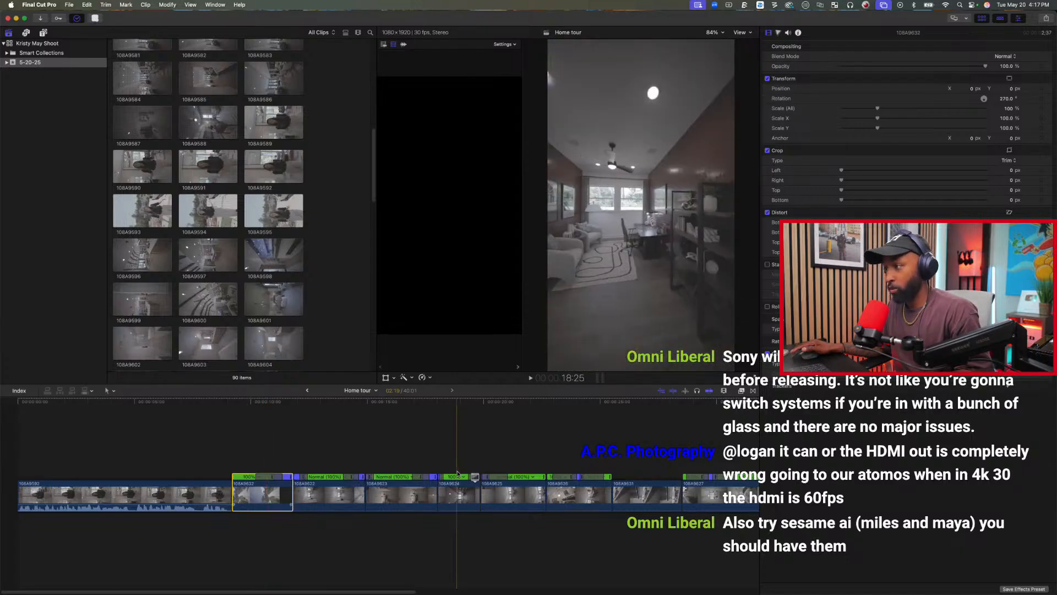
left_click(355, 452)
key("super+v")
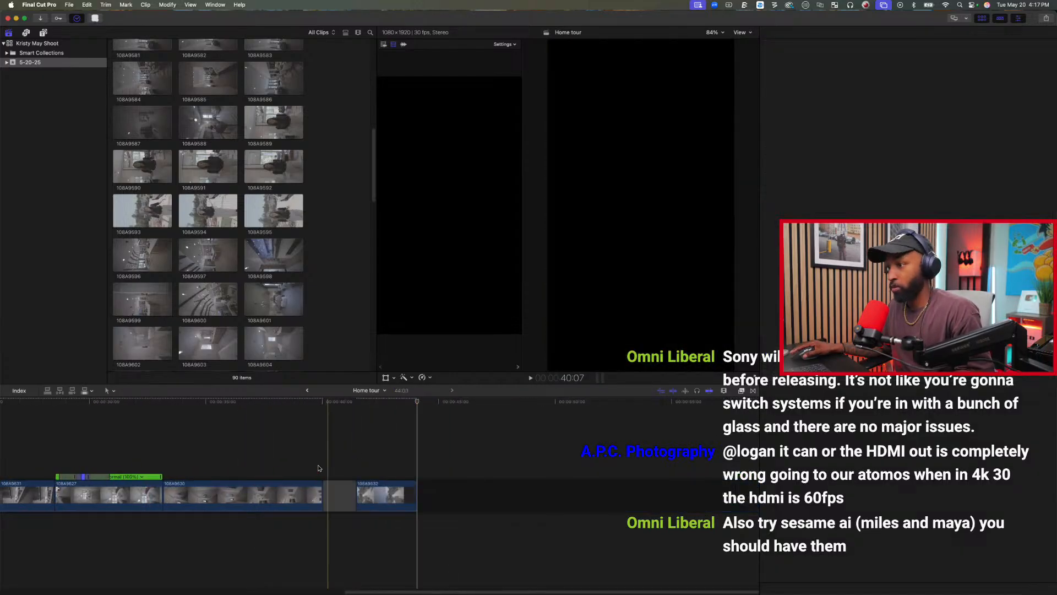
left_click(339, 499)
key("Delete")
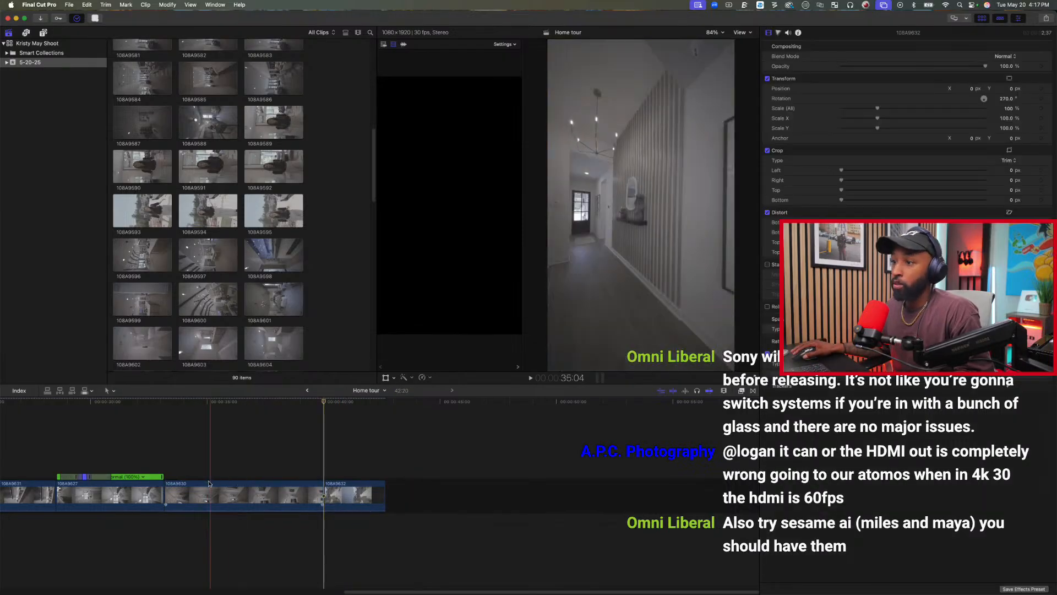
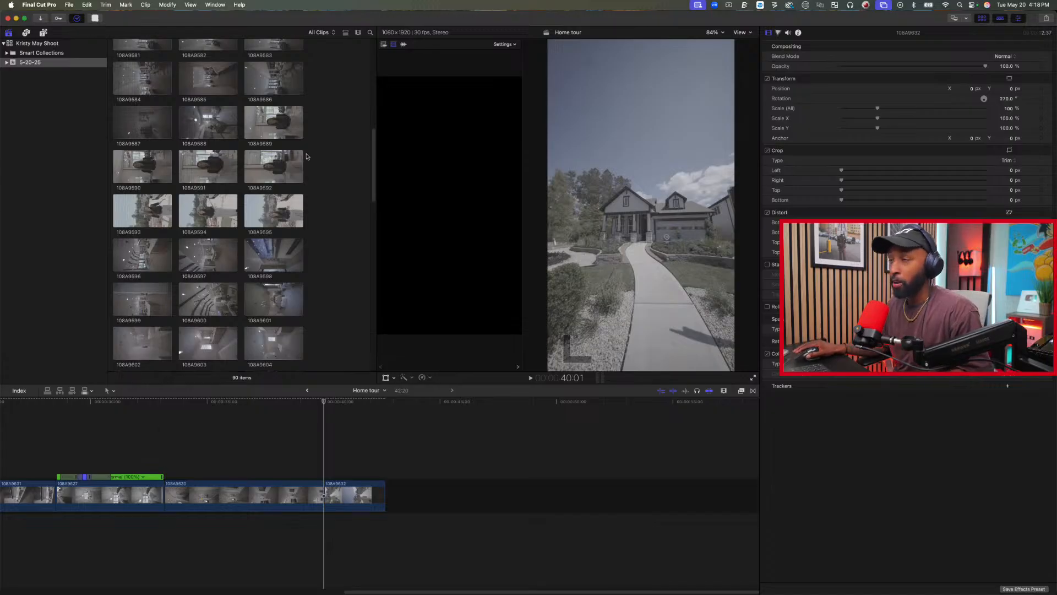
Play hallway clip 108A9630 from its start and stop about three seconds in.
scroll(325, 146, "up", 10)
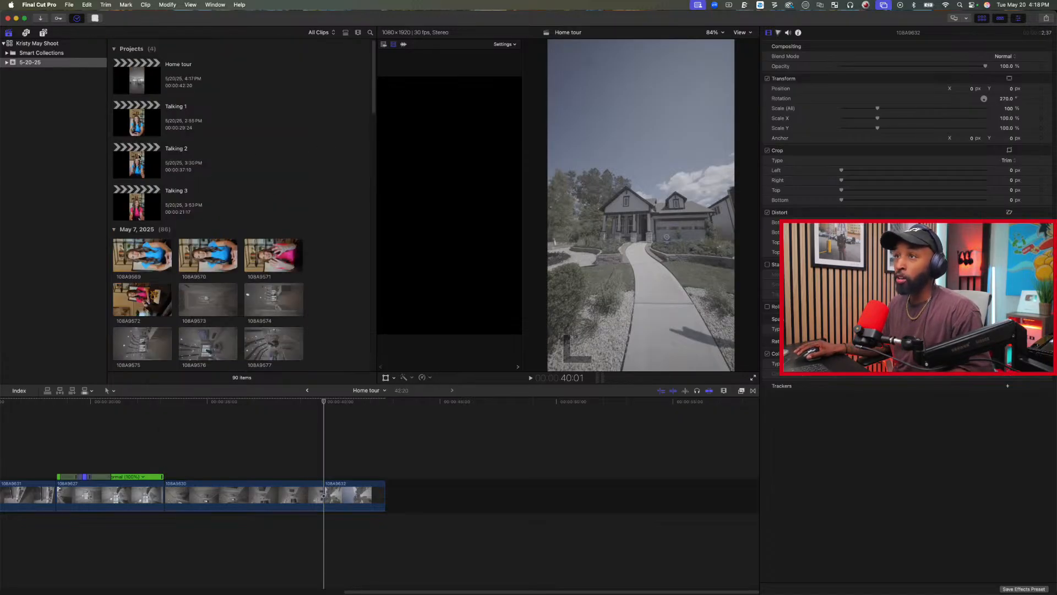
scroll(304, 202, "down", 15)
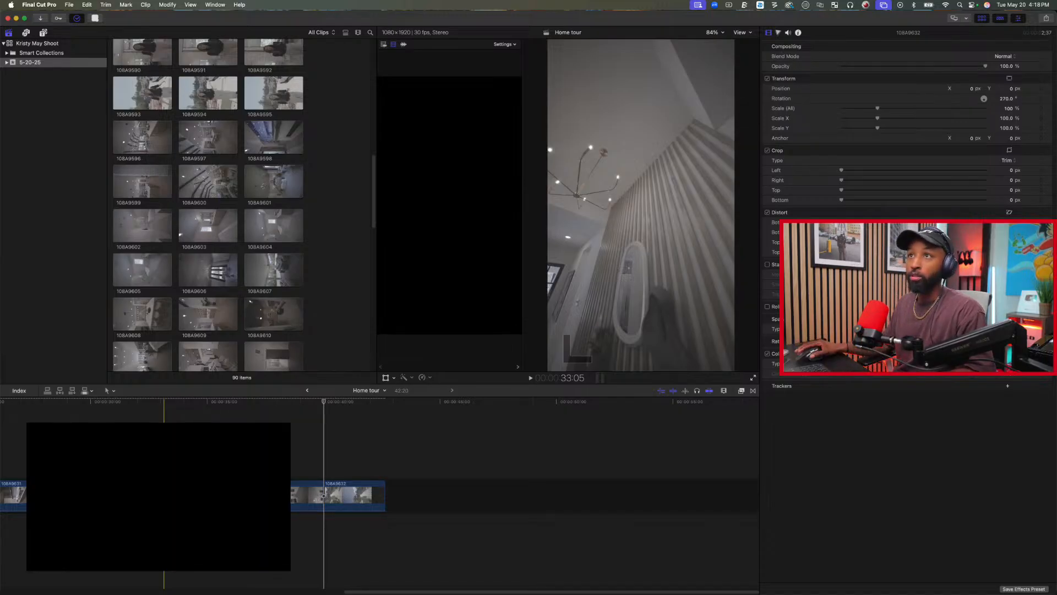
key("space")
key("space")
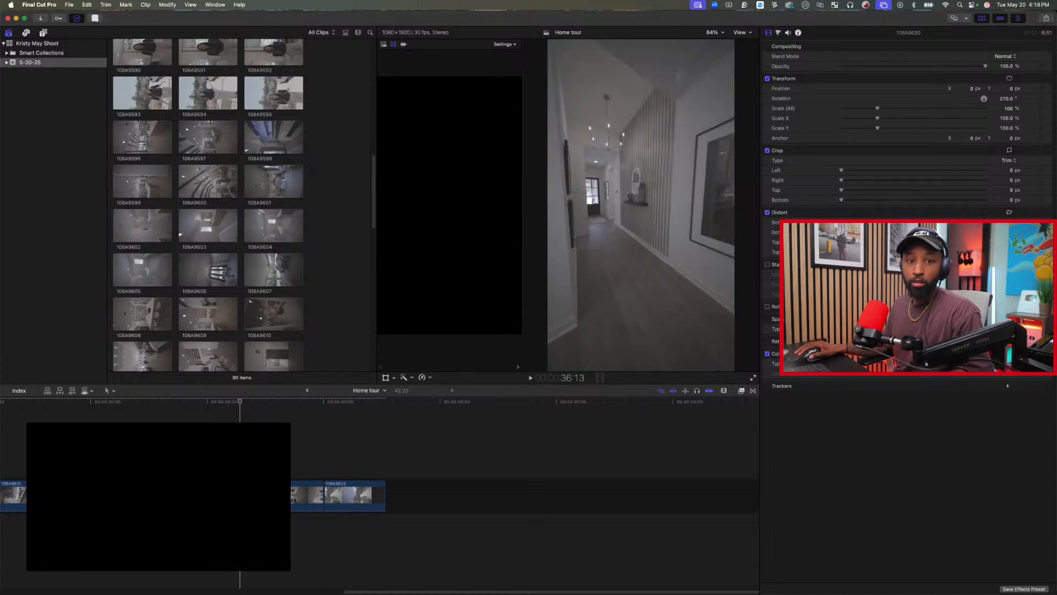
key("super+Tab")
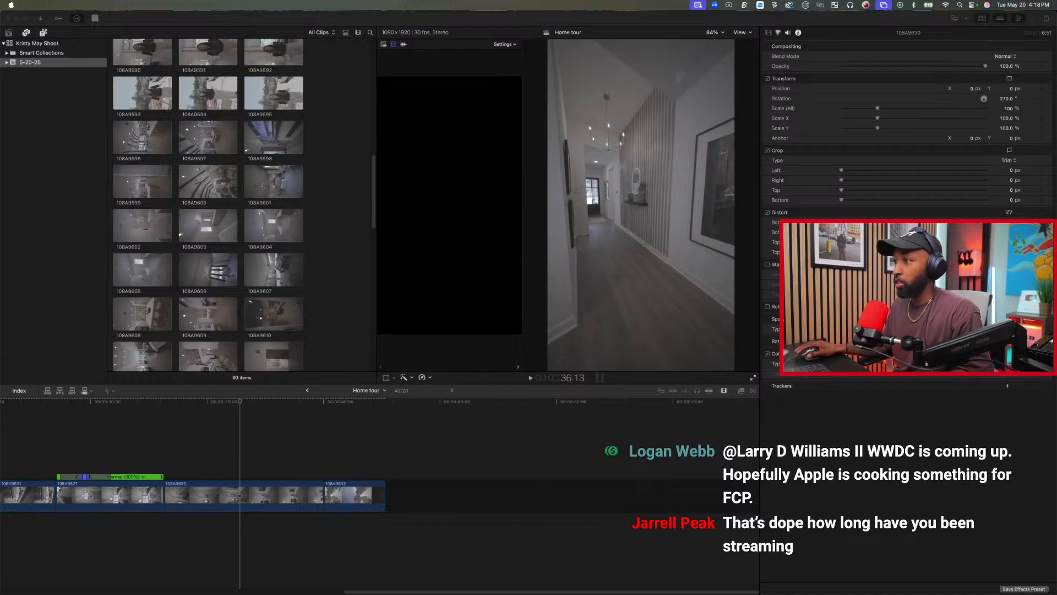
left_click(242, 438)
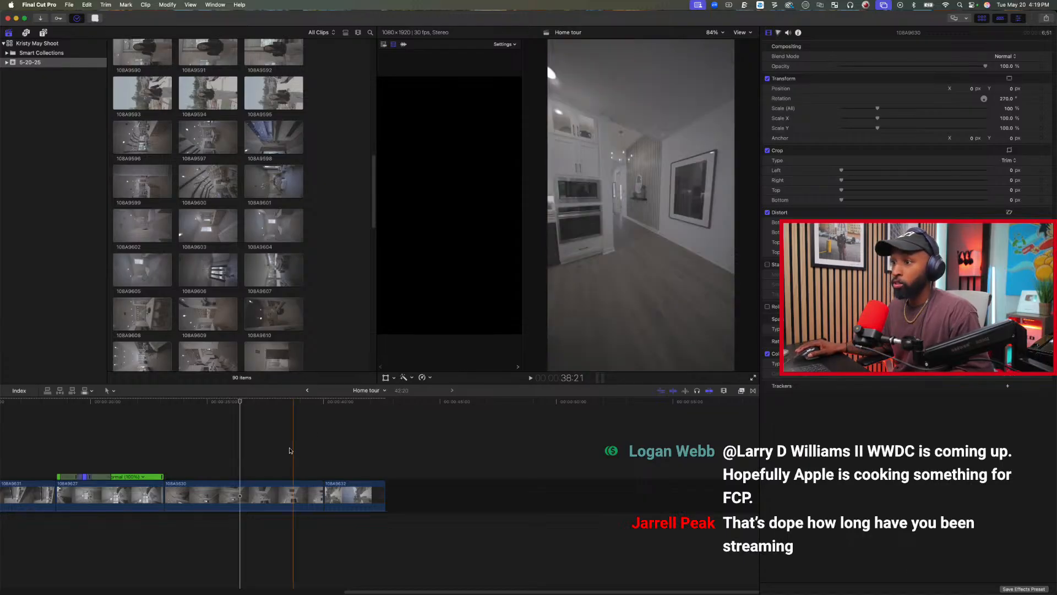
left_click(163, 448)
key("space")
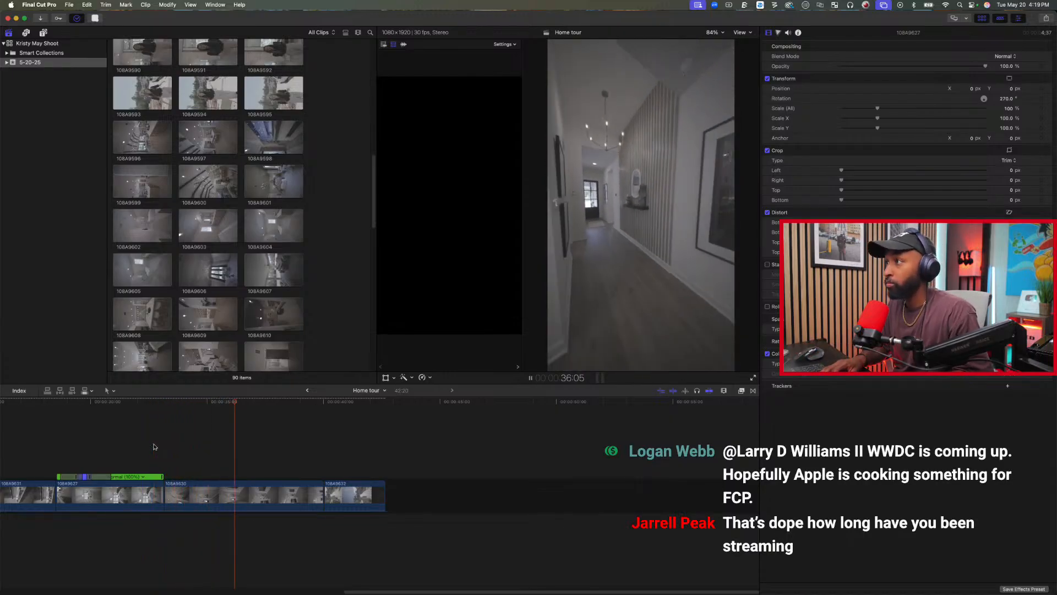
key("space")
Extend the closing exterior clip 108A9632 to about 14 seconds and reverse its playback.
left_click(357, 501)
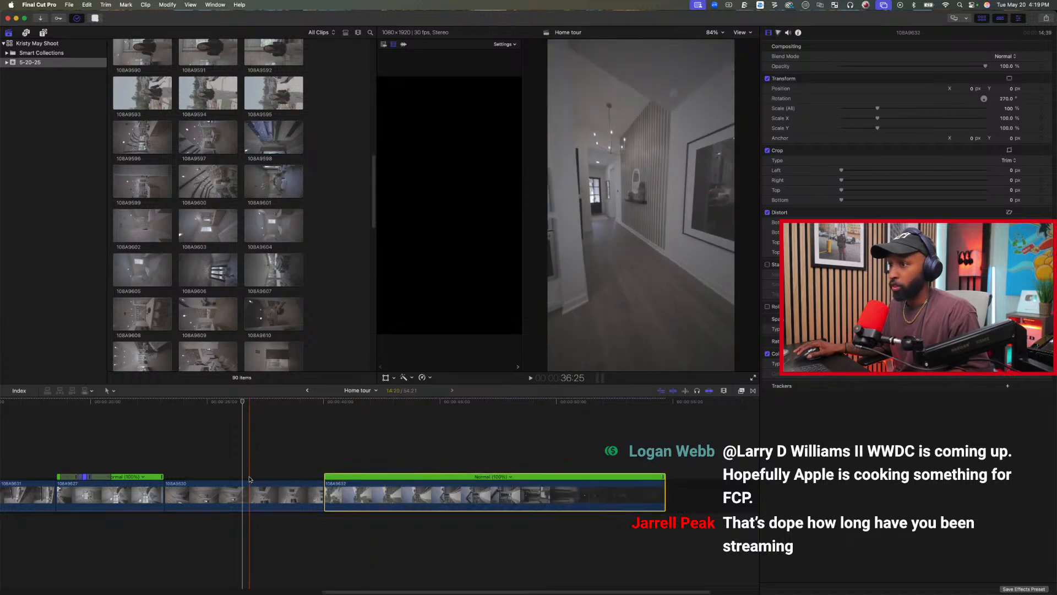
left_click_drag(242, 494, 328, 495)
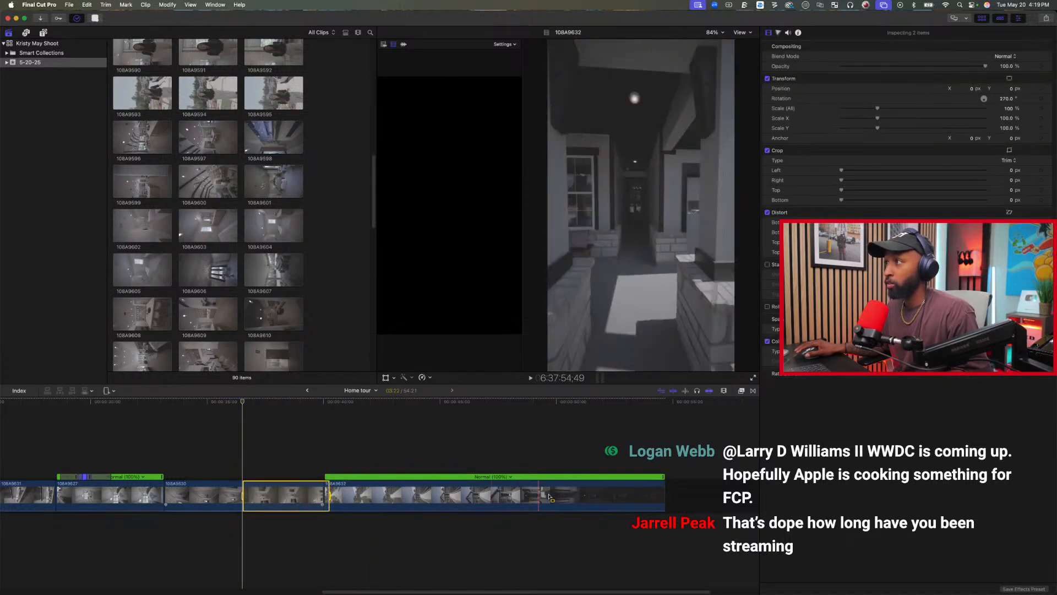
left_click(602, 490)
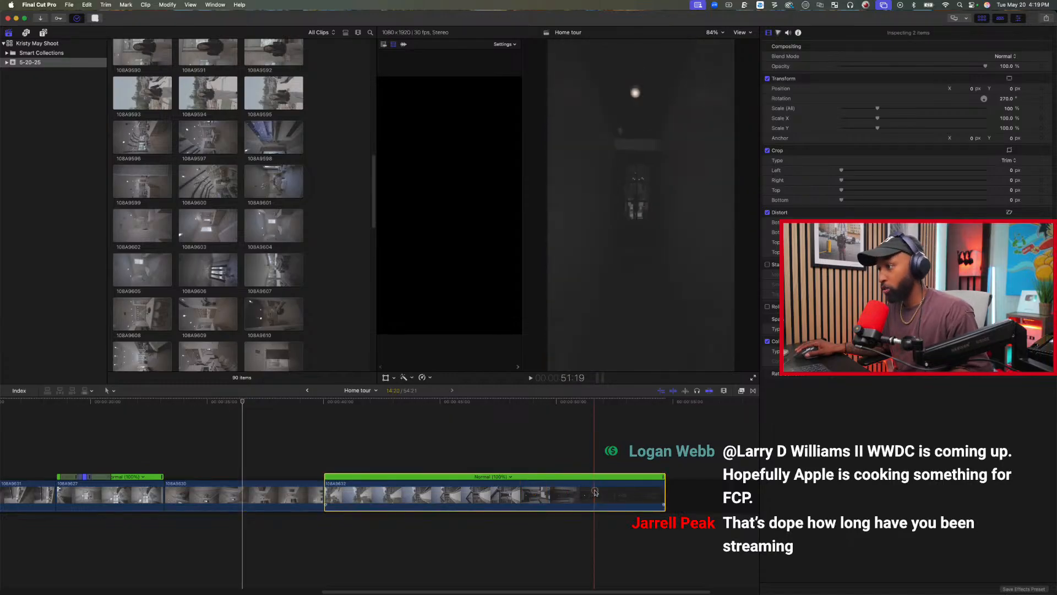
left_click(421, 377)
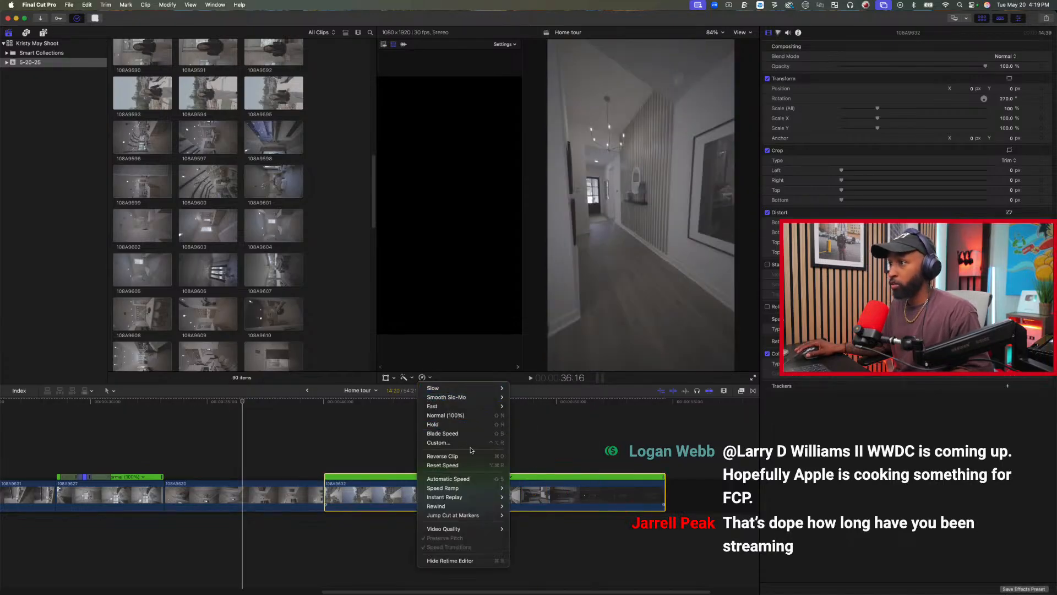
left_click(582, 463)
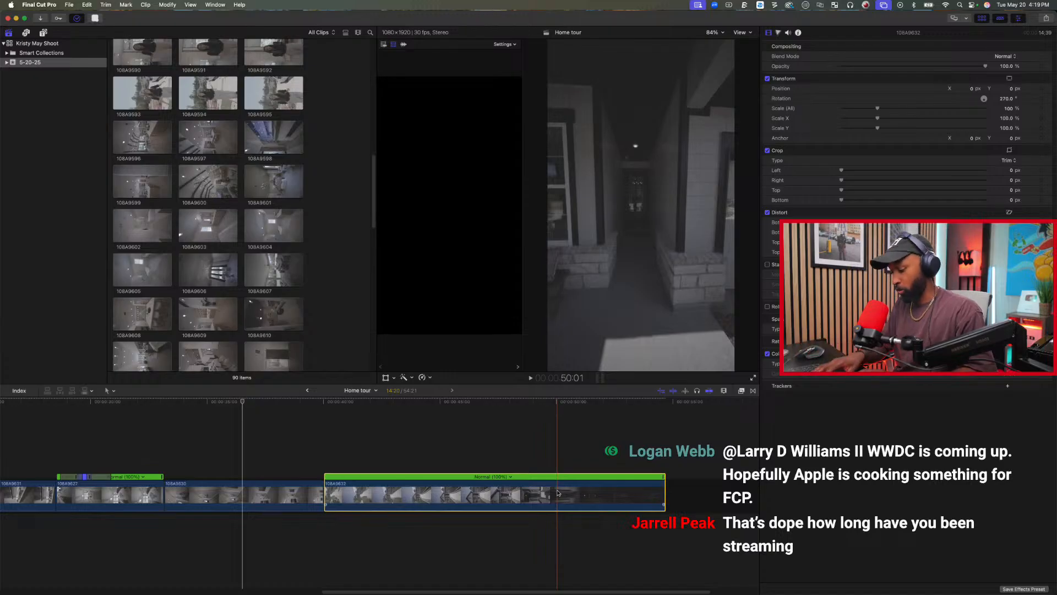
key("super+o")
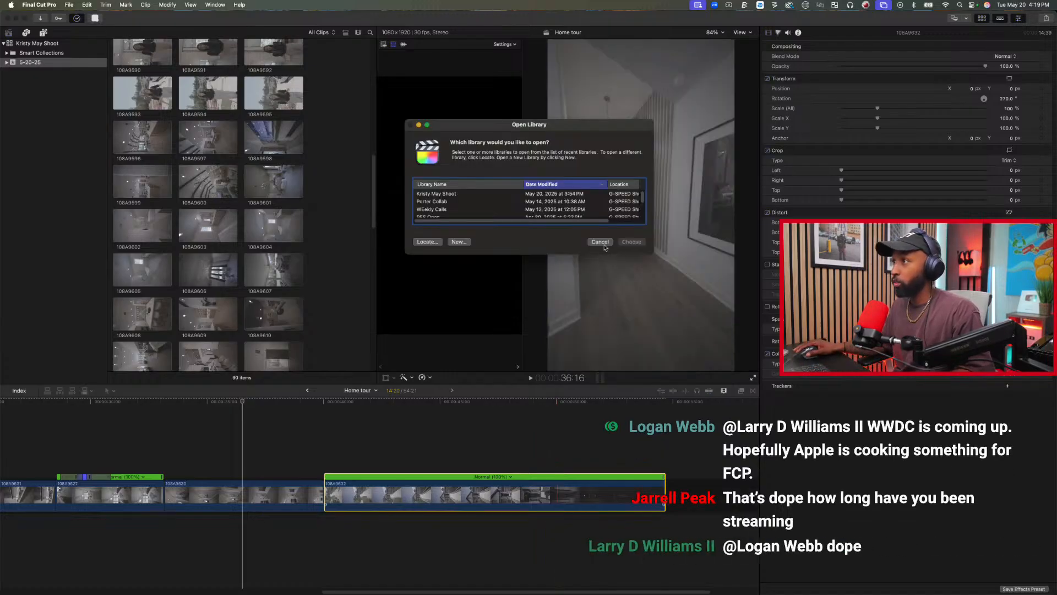
key("Escape")
left_click(424, 377)
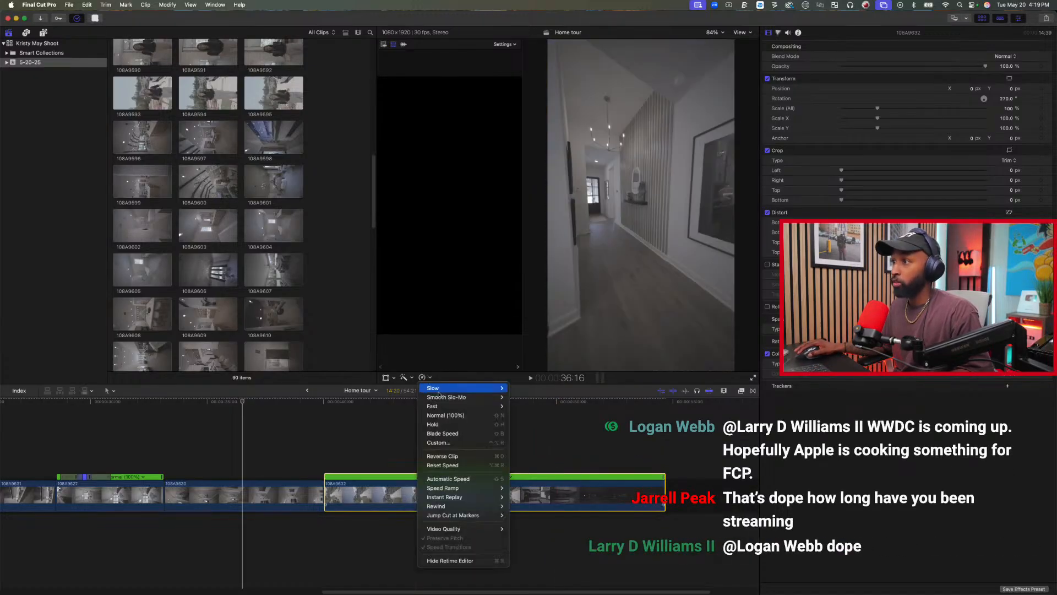
left_click(455, 457)
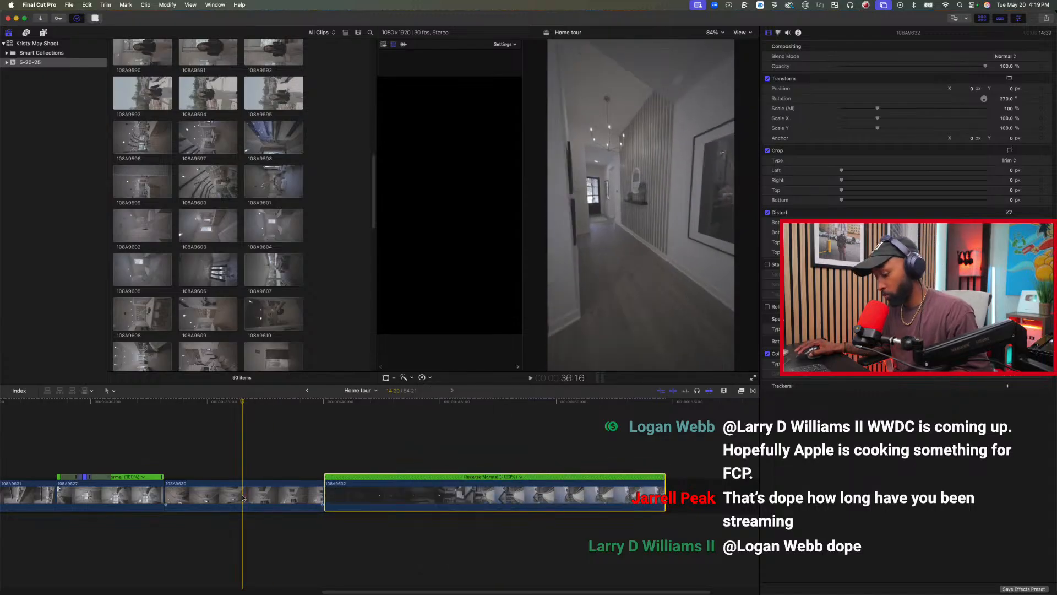
Speed up the remainder of hallway clip 108A9630 after the playhead, about 3.5 seconds, to 20x.
left_click_drag(245, 501, 335, 497)
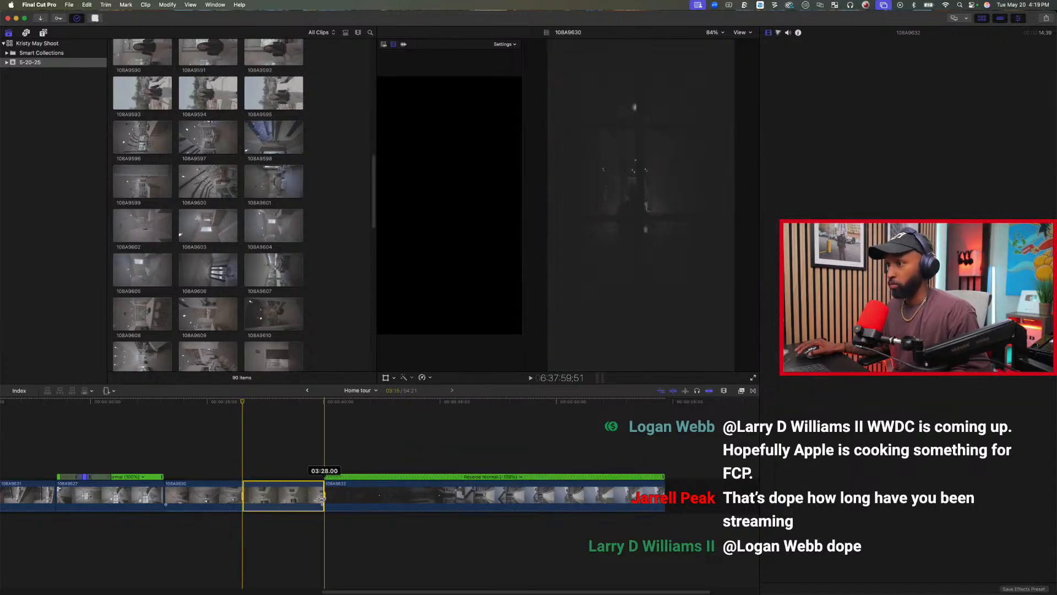
left_click(424, 378)
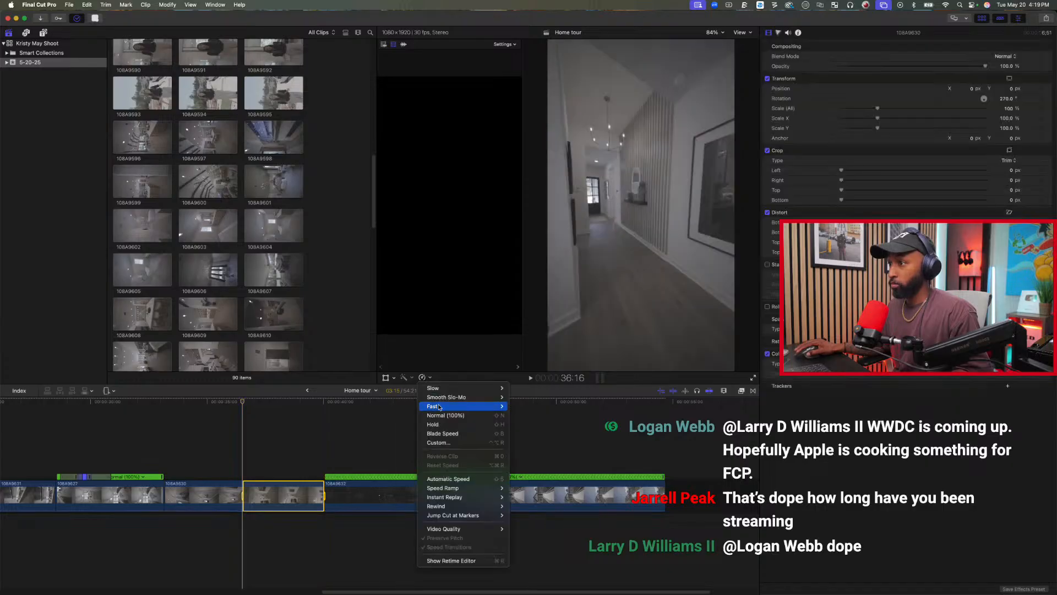
left_click(518, 433)
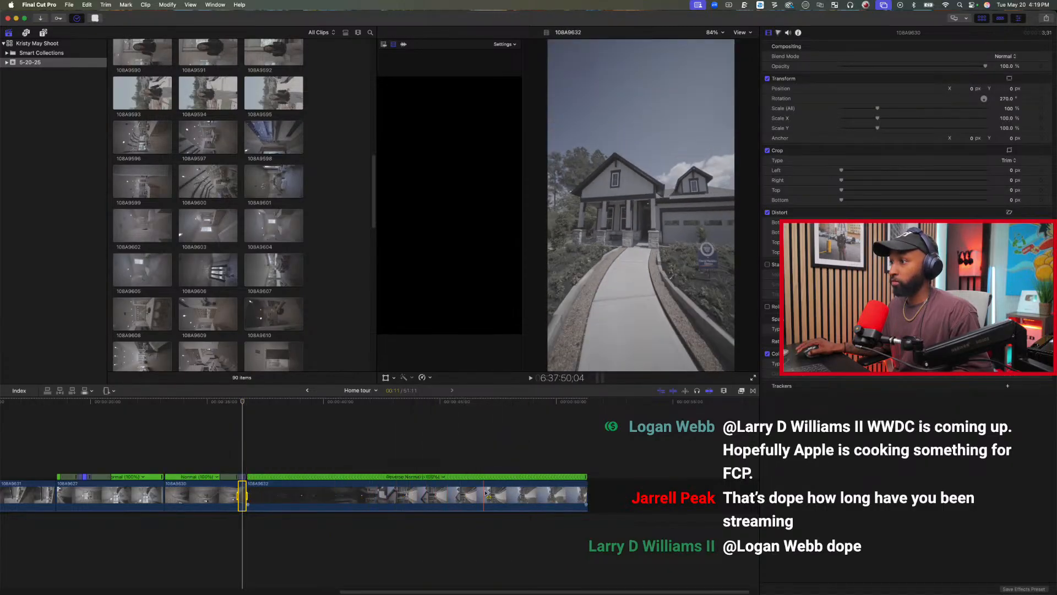
Speed up about the first ten seconds of the reversed exterior clip 108A9632 to 20x.
left_click_drag(483, 495, 247, 495)
left_click(424, 377)
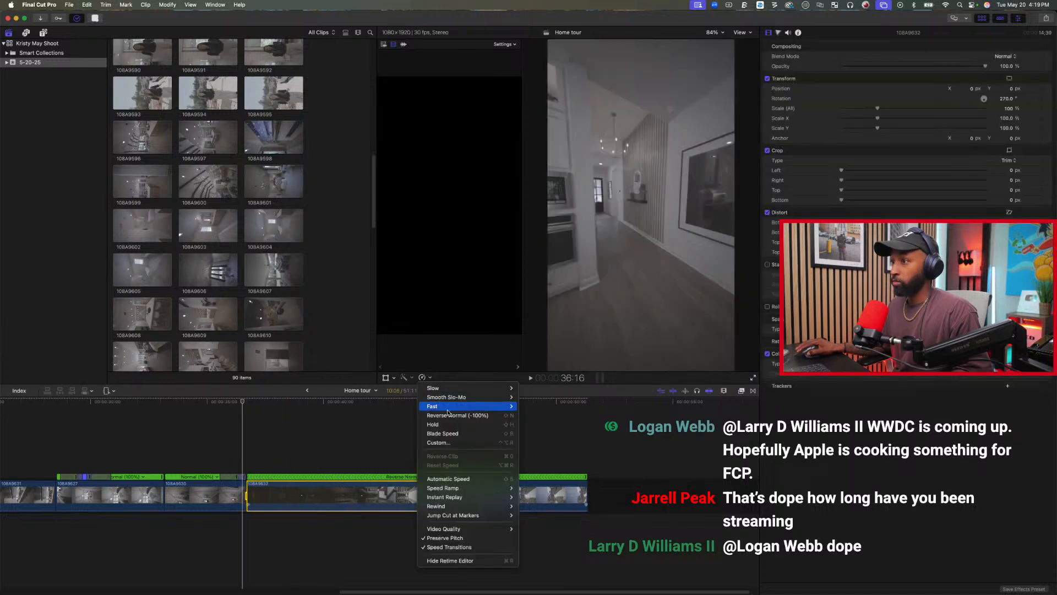
left_click(527, 434)
Play across the cut from clip 108A9630 to the reversed exterior shot and trim the shot's end at 40:28.
left_click(203, 448)
key("space")
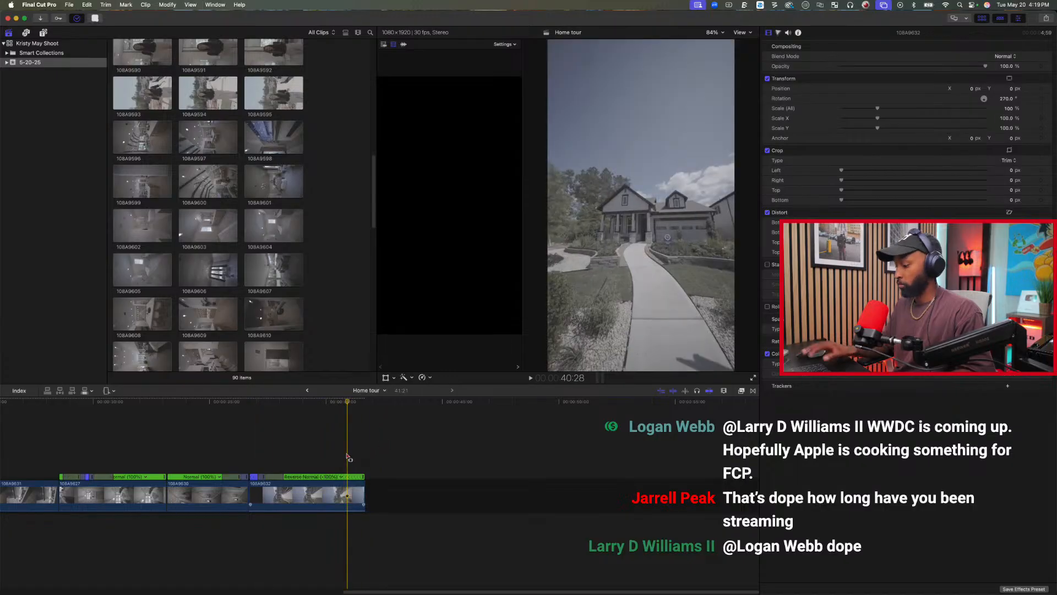
key("alt+]")
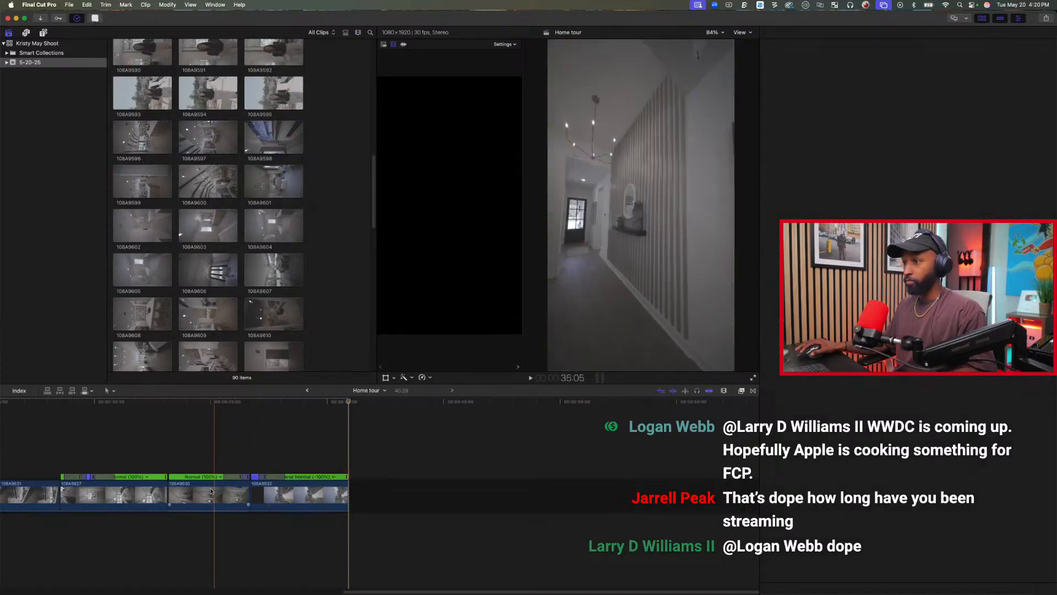
Review the Home tour from the beginning and delete clip 108A9631 ahead of clip 108A9627.
left_click(211, 492)
key("shift+z")
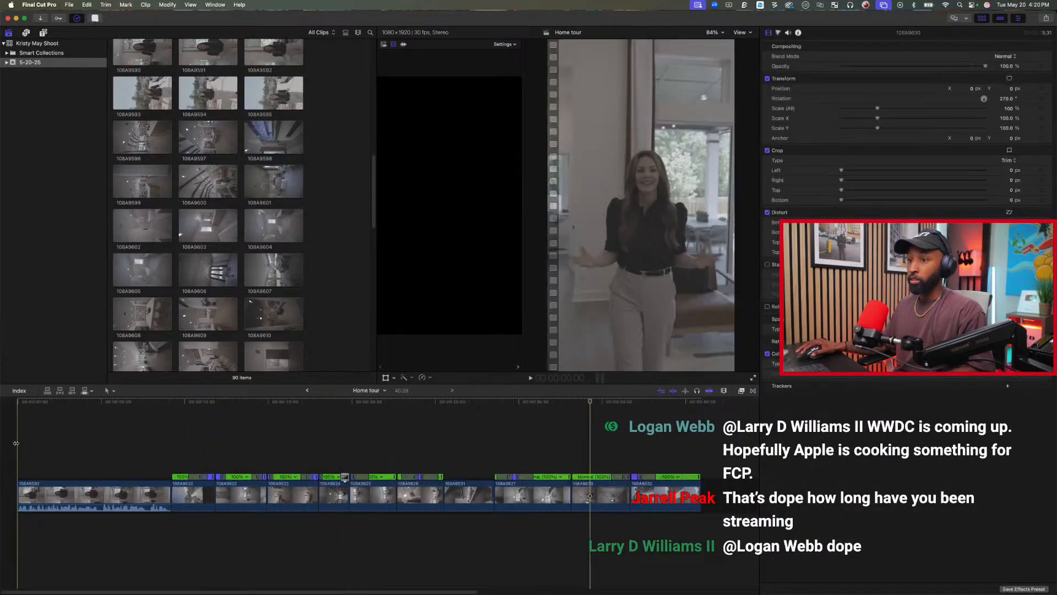
key("Home")
key("space")
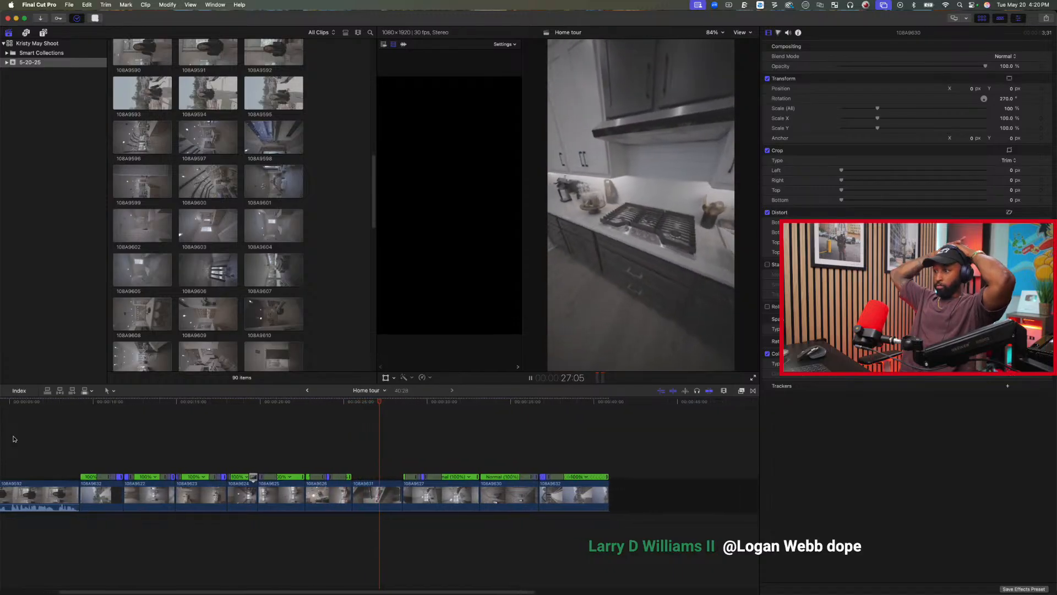
key("space")
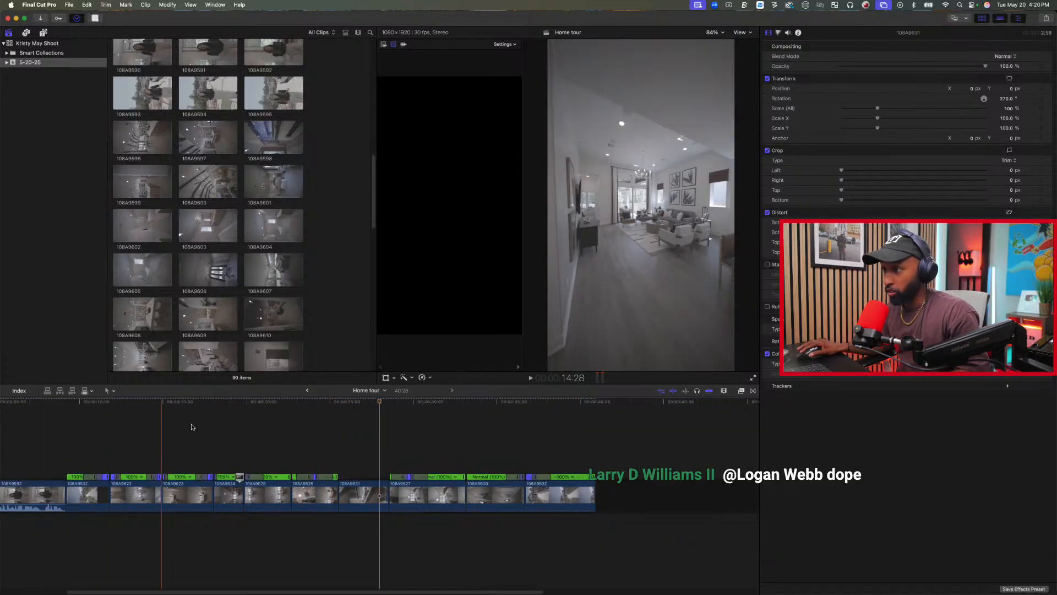
key("space")
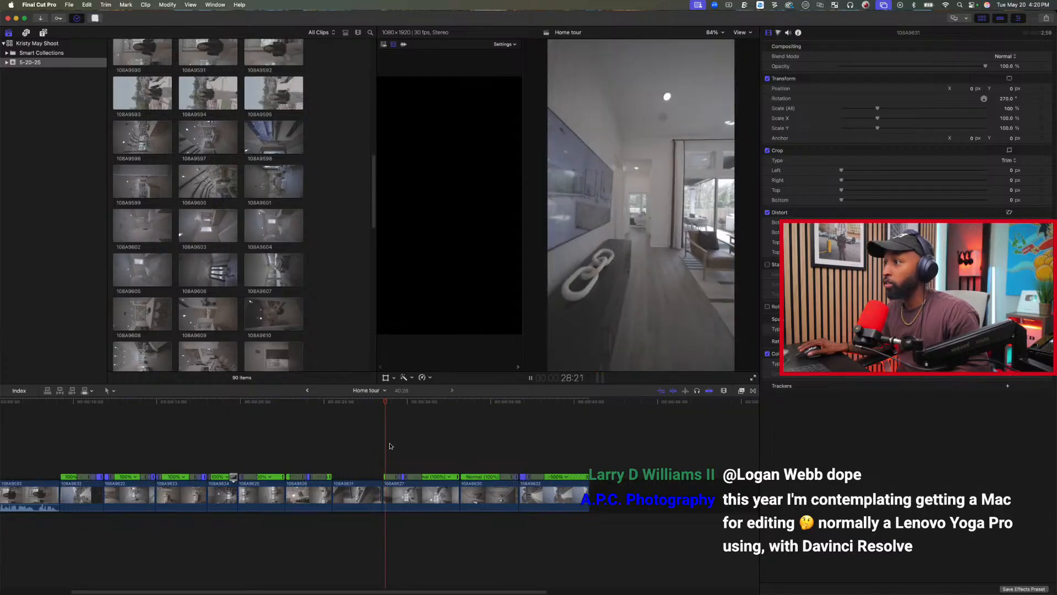
key("space")
left_click(358, 494)
key("Delete")
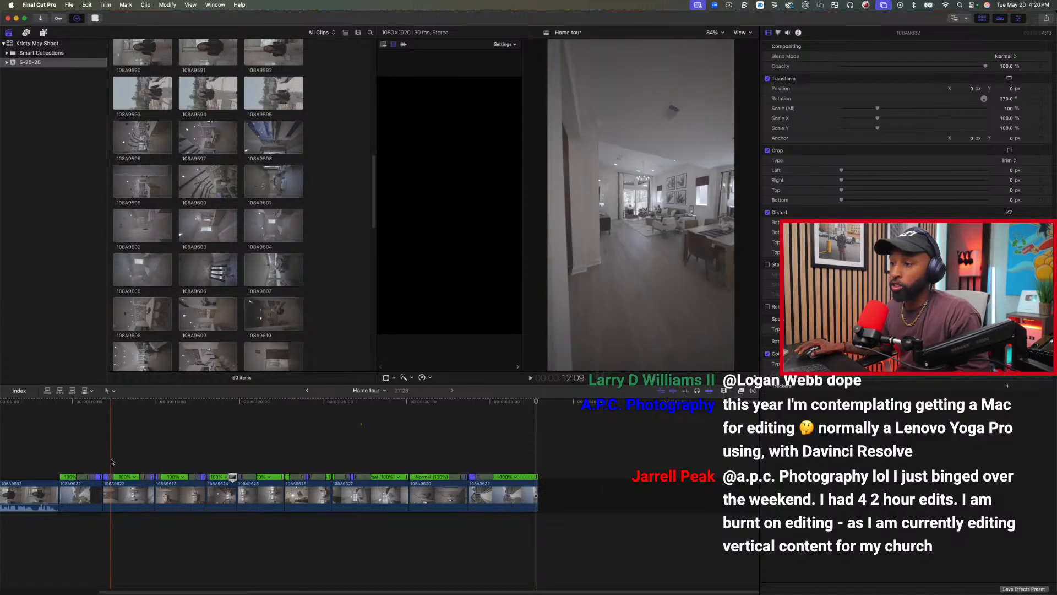
Lengthen the speed transitions in the opening exterior clip 108A9632 and in clip 108A9622 across their normal-speed sections.
key("super+equal")
key("super+equal")
key("super+equal")
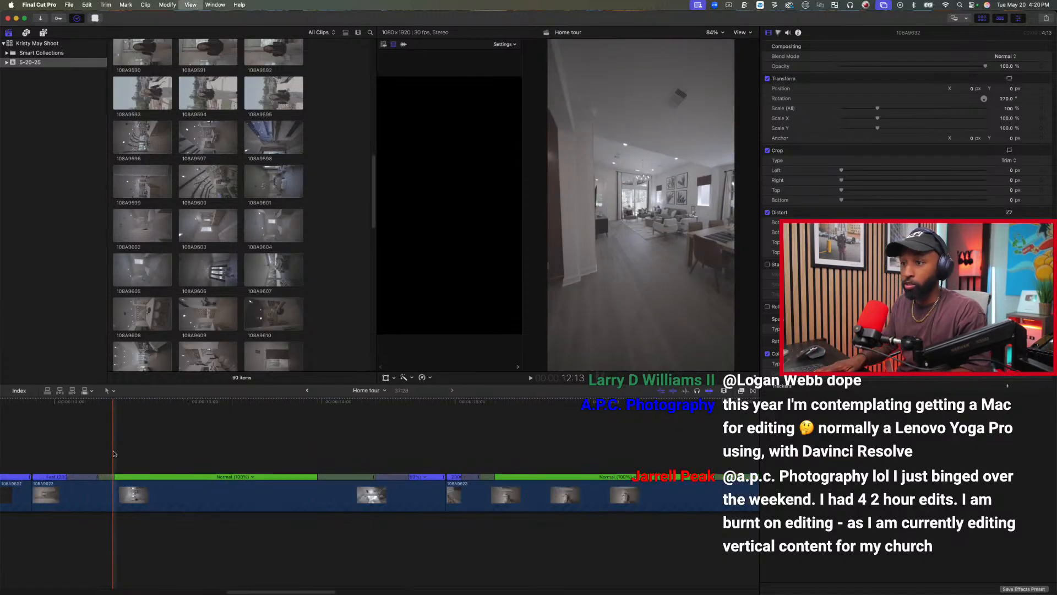
scroll(117, 454, "left", 10)
scroll(118, 454, "right", 5)
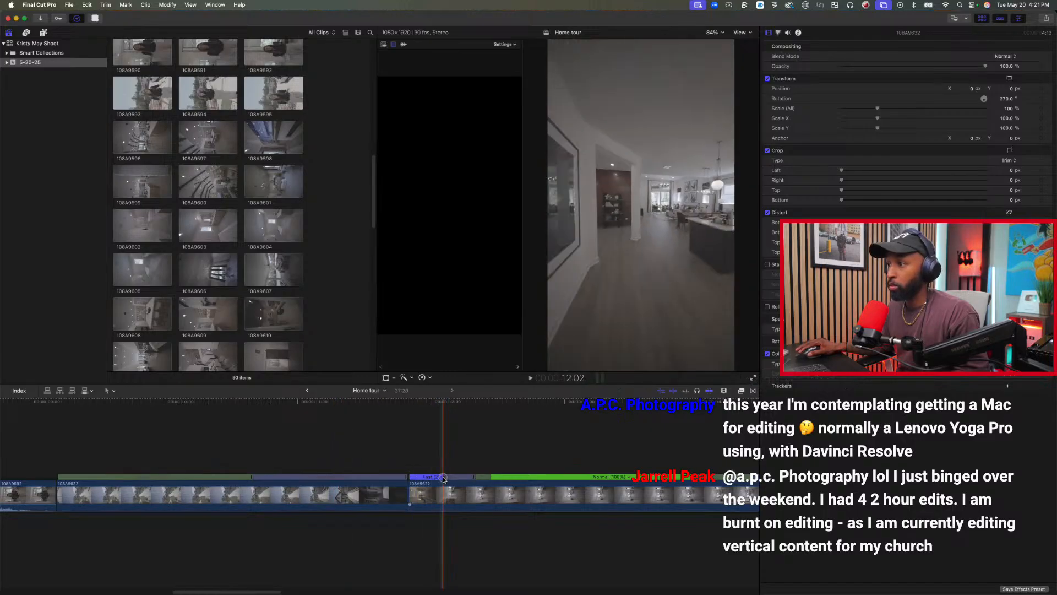
left_click_drag(491, 477, 694, 477)
scroll(618, 478, "right", 8)
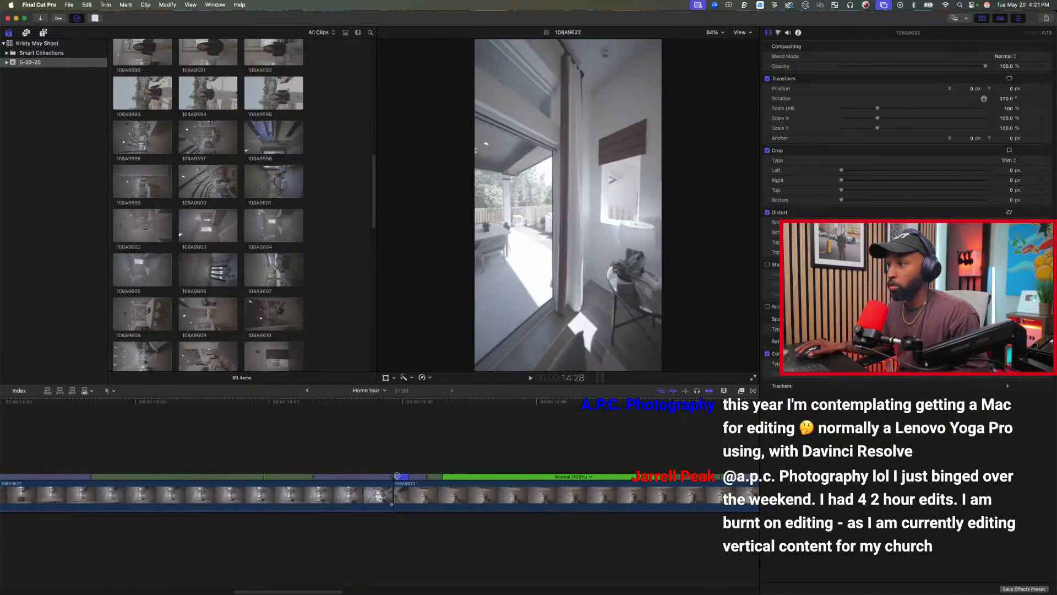
Lengthen the speed transitions at both ends of clip 108A9623 until they meet in the middle.
key("super+7")
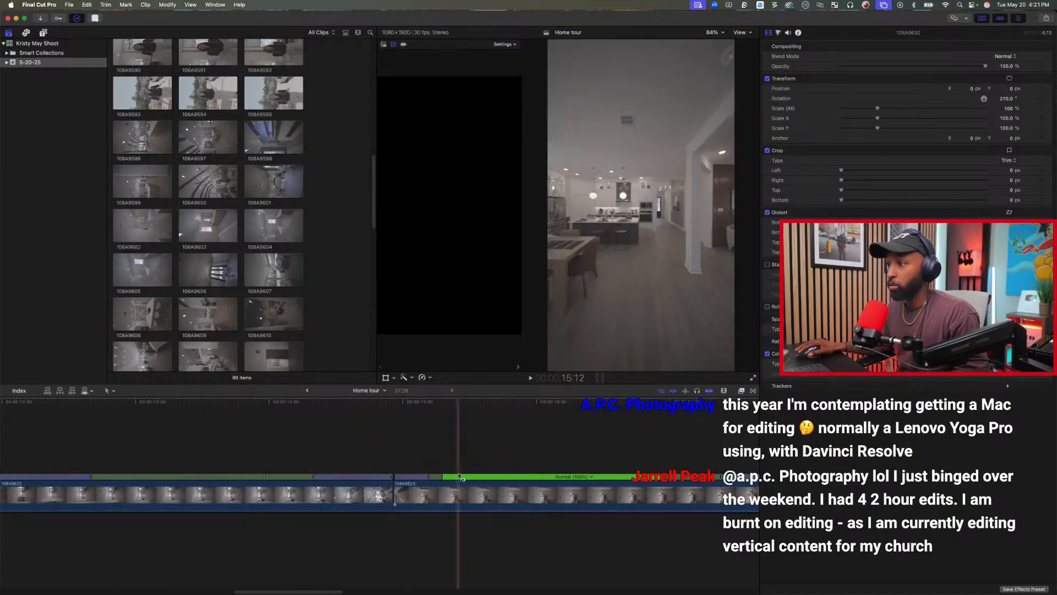
key("super+7")
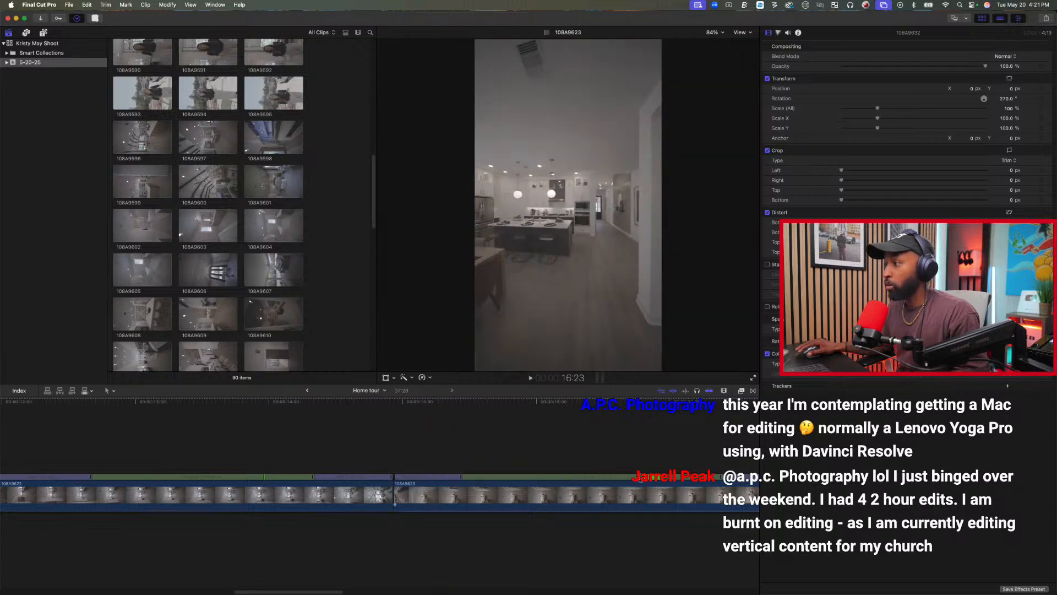
key("super+7")
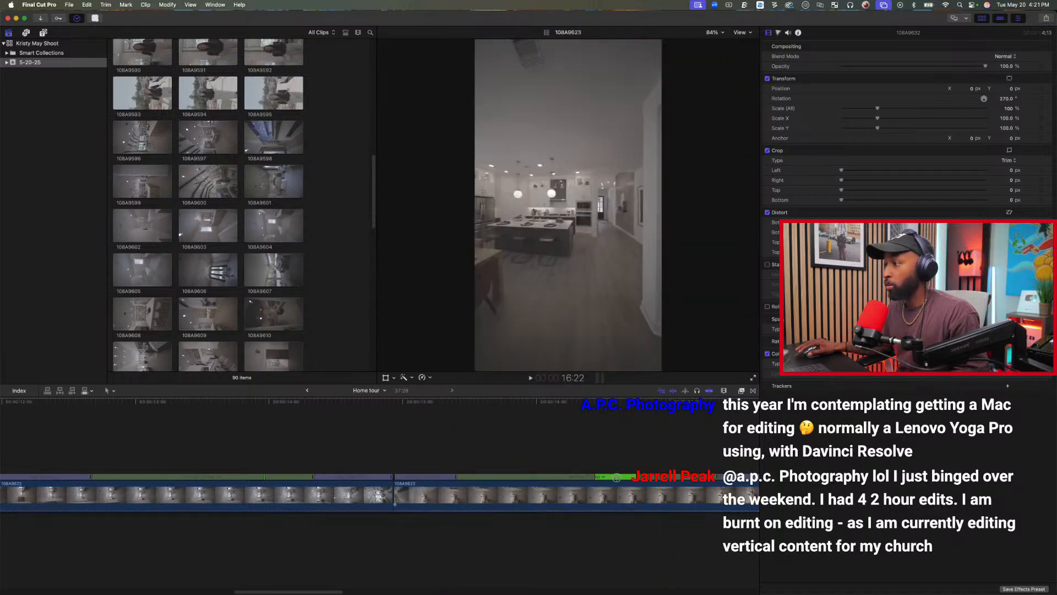
scroll(587, 479, "right", 5)
left_click(440, 482)
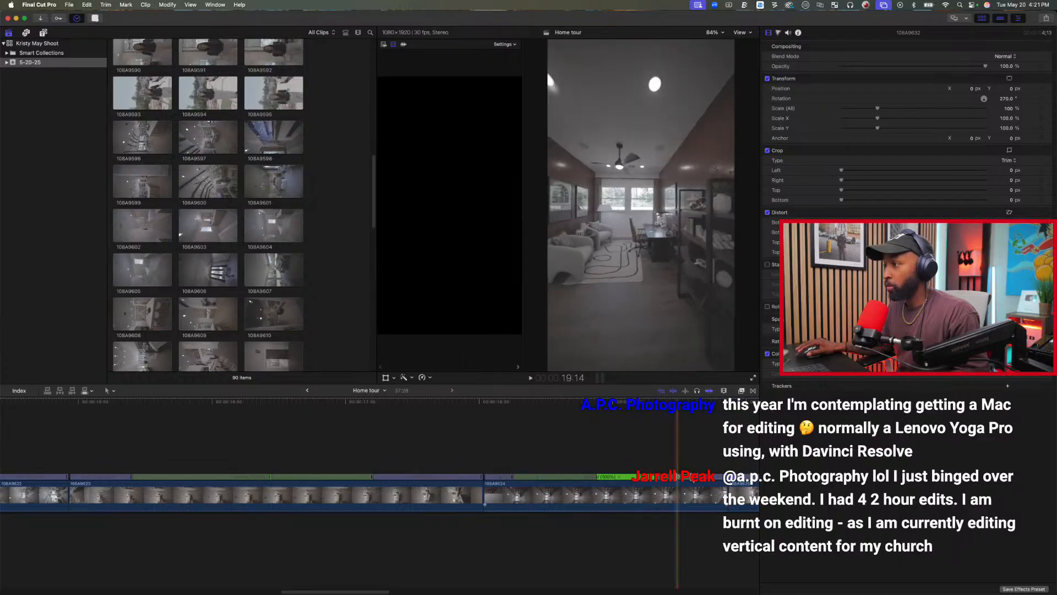
Lengthen the speed transitions in clips 108A9624 and 108A9625 across their normal-speed sections.
left_click_drag(655, 477, 641, 477)
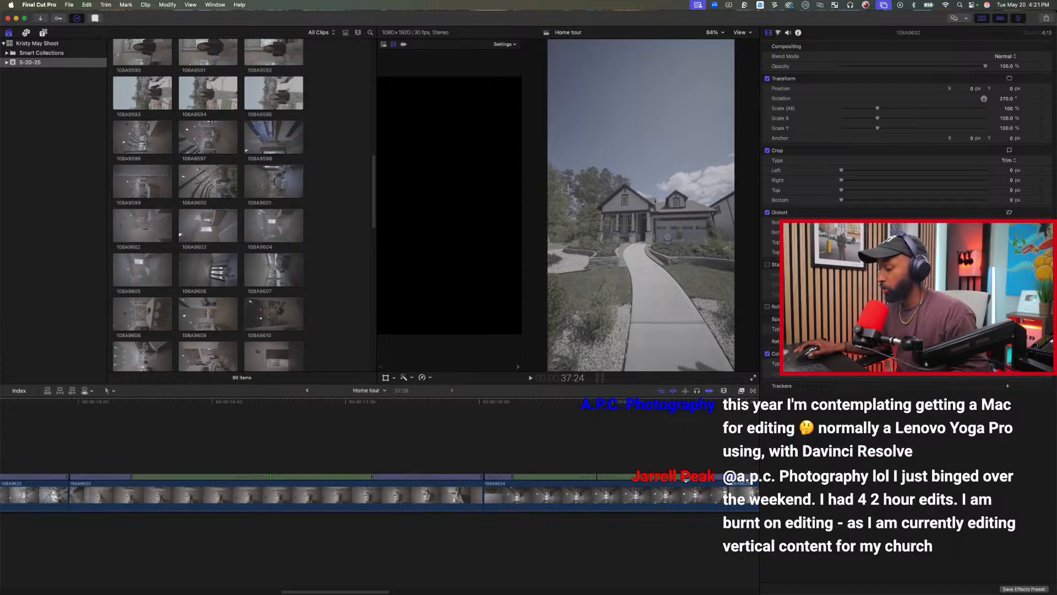
scroll(695, 543, "right", 6)
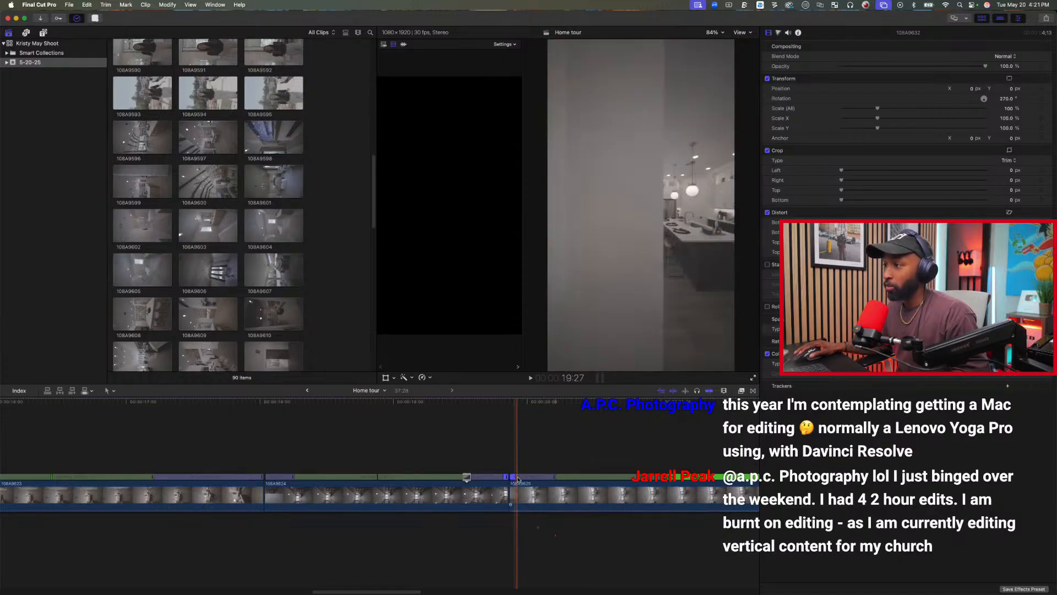
key("space")
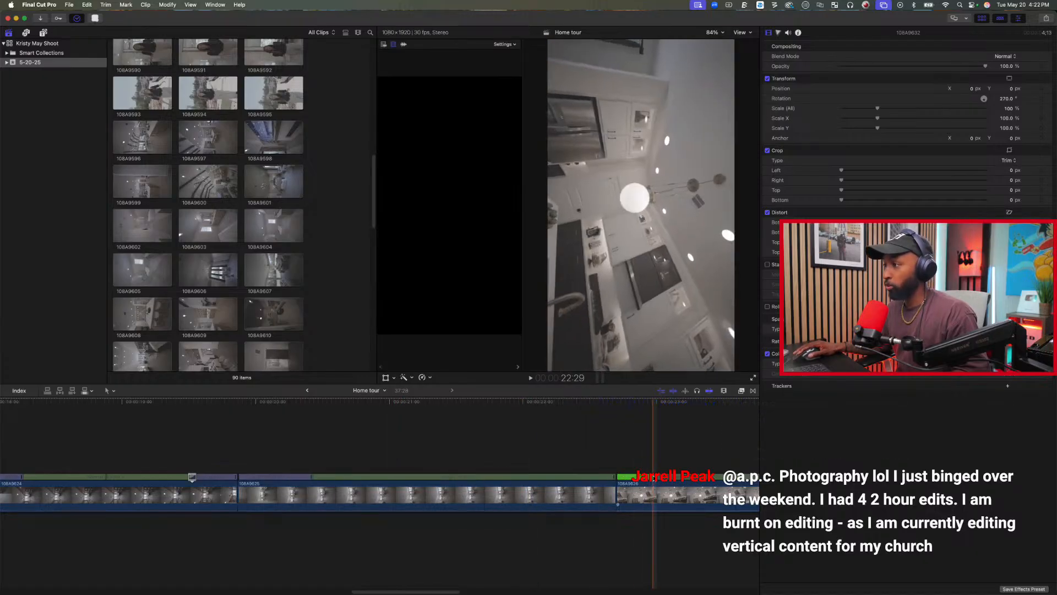
Lengthen the speed transitions across the fast and normal-speed sections of clip 108A9626 and the normal-speed start of clip 108A9627.
scroll(695, 523, "right", 6)
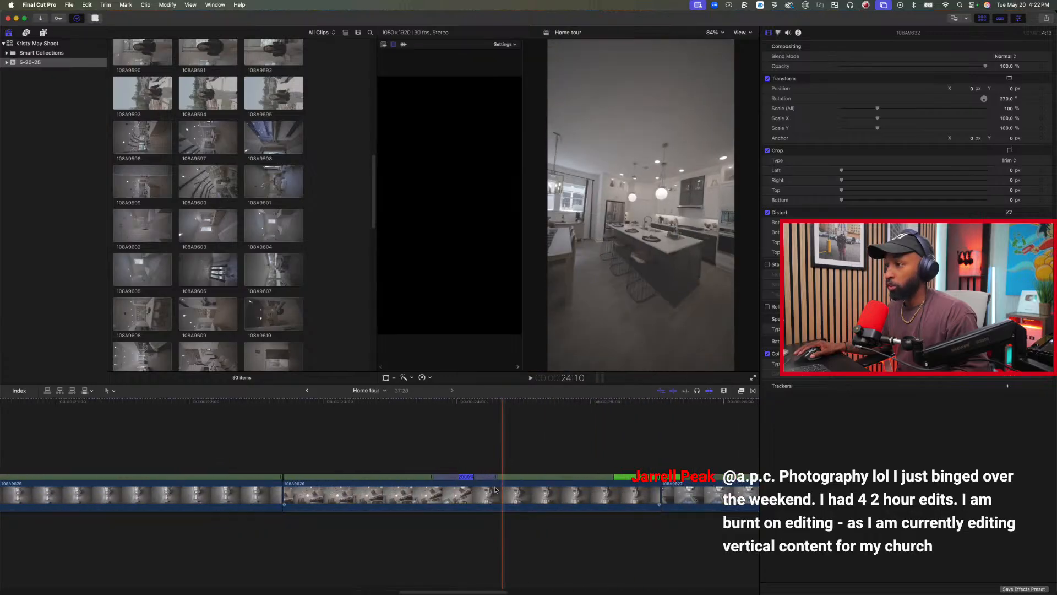
left_click_drag(458, 477, 474, 476)
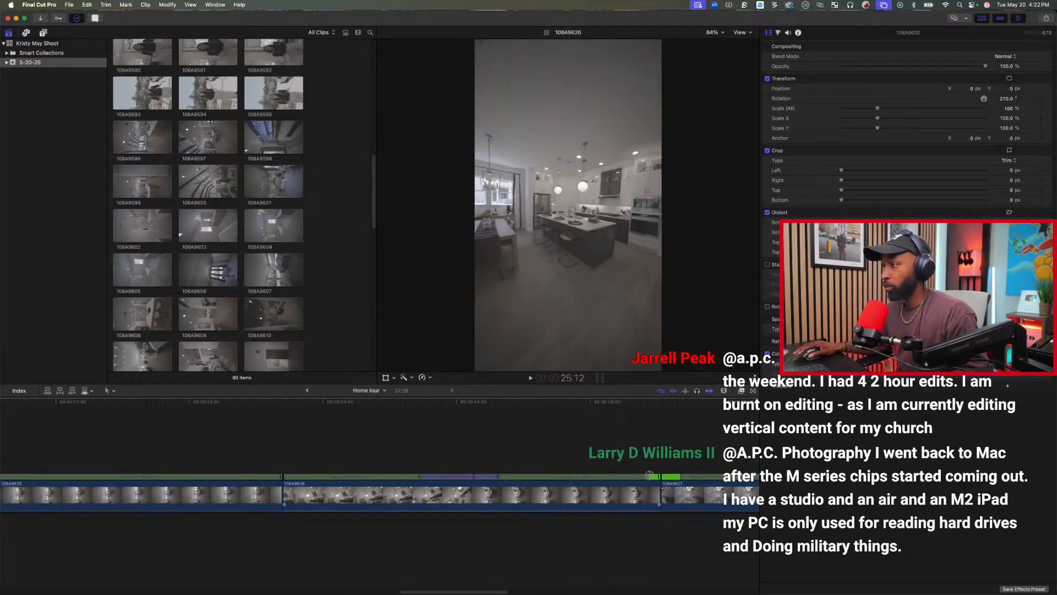
left_click_drag(682, 475, 656, 477)
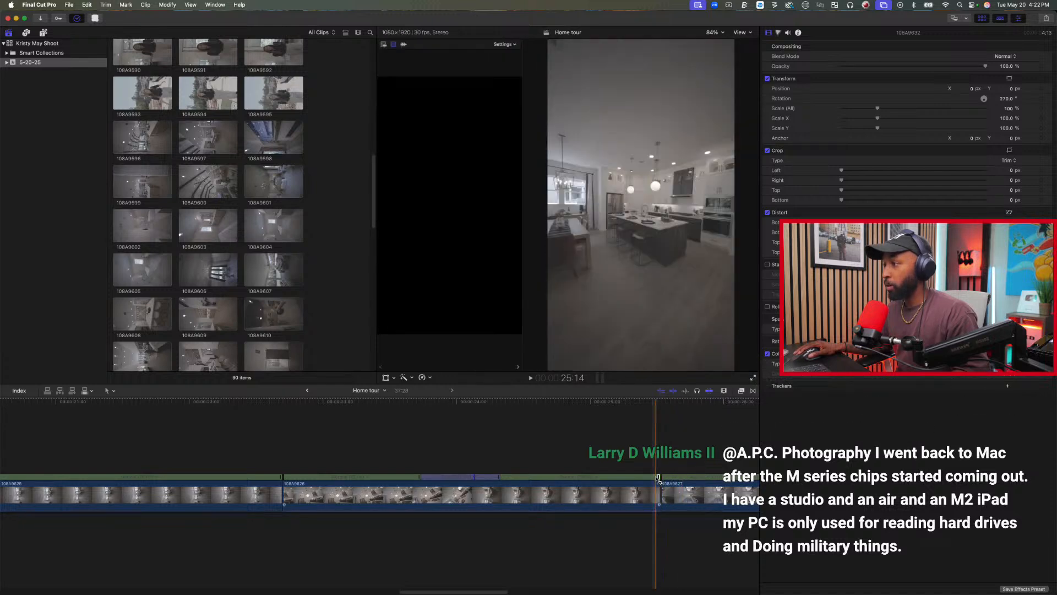
left_click_drag(655, 477, 661, 477)
Lengthen the speed transitions in the middle and at the end of clip 108A9627 across its fast and normal-speed sections.
scroll(660, 517, "right", 6)
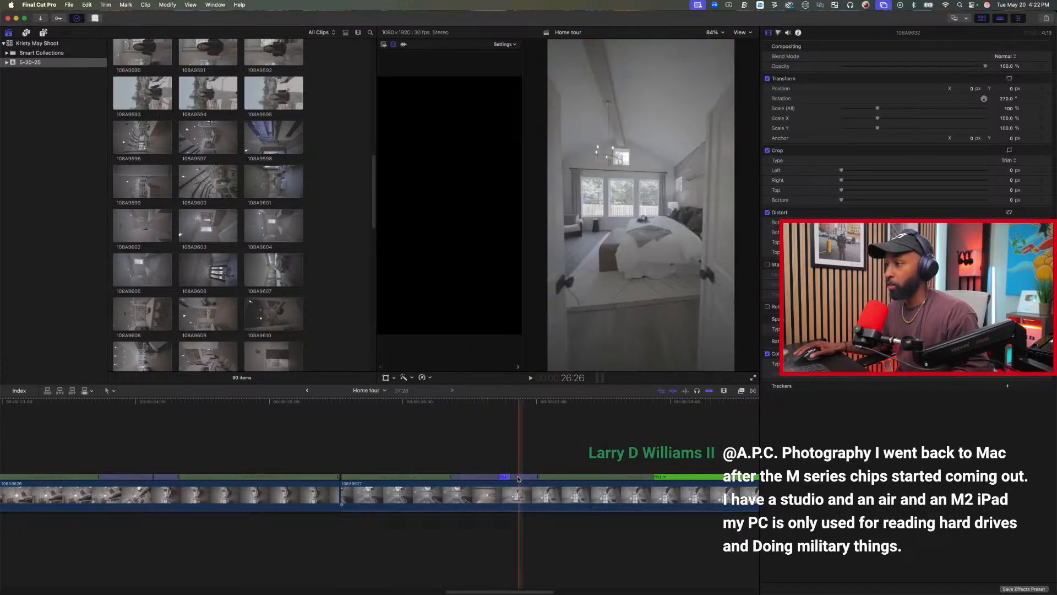
left_click_drag(510, 479, 499, 479)
scroll(610, 507, "right", 2)
scroll(610, 507, "right", 4)
left_click_drag(416, 476, 719, 482)
Lengthen the speed transition in clip 108A9630 across its opening normal-speed section.
scroll(692, 505, "right", 7)
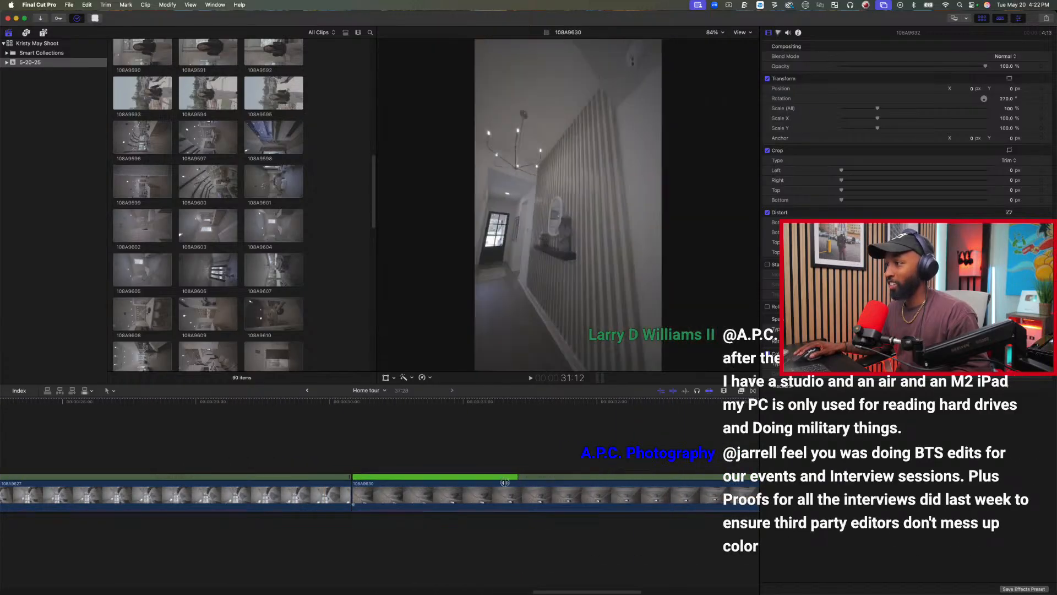
left_click(443, 545)
scroll(443, 546, "right", 11)
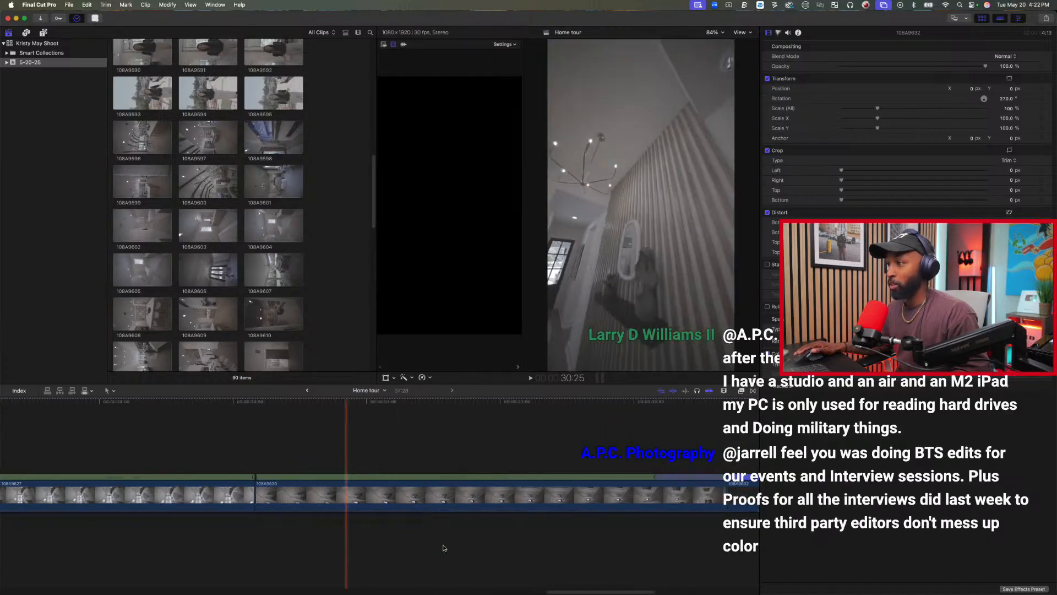
scroll(443, 547, "left", 2)
left_click(392, 526)
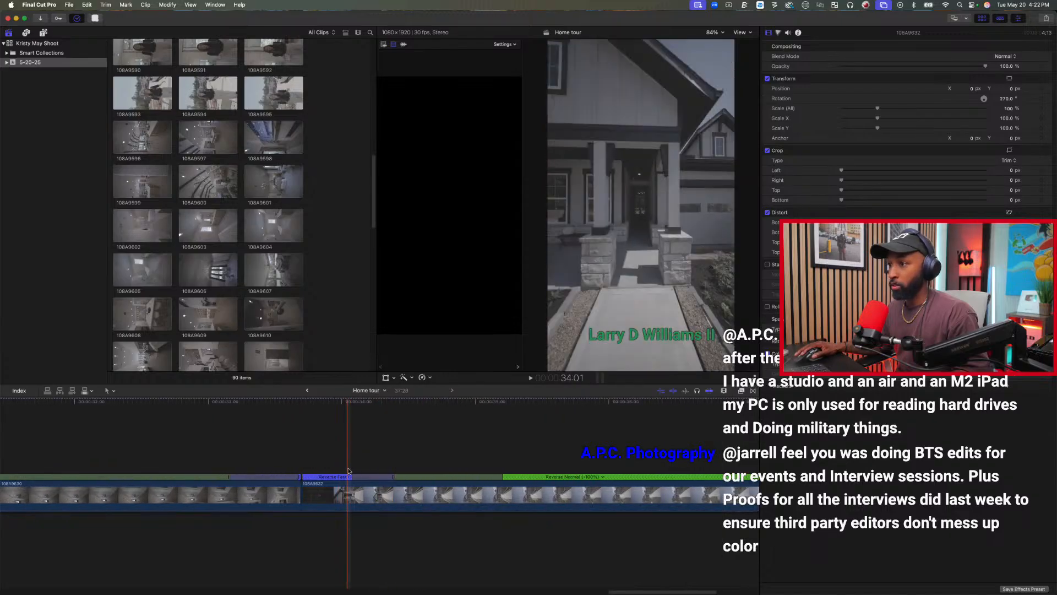
Lengthen the speed transitions in the closing reversed clip 108A9632 across its fast start and its whole reverse-normal section.
left_click_drag(352, 477, 301, 478)
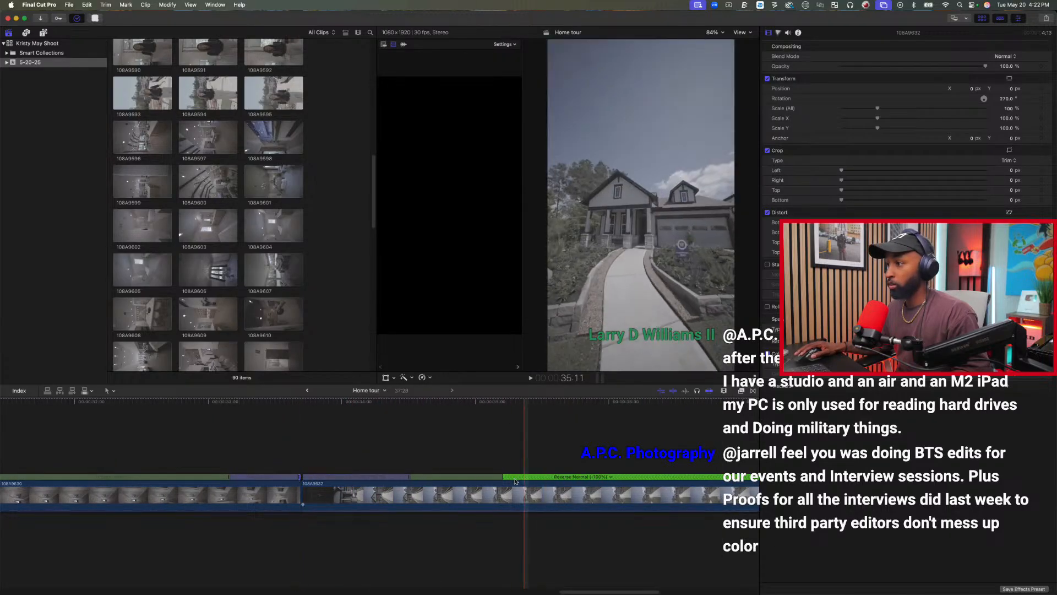
left_click_drag(502, 476, 687, 482)
scroll(679, 482, "right", 6)
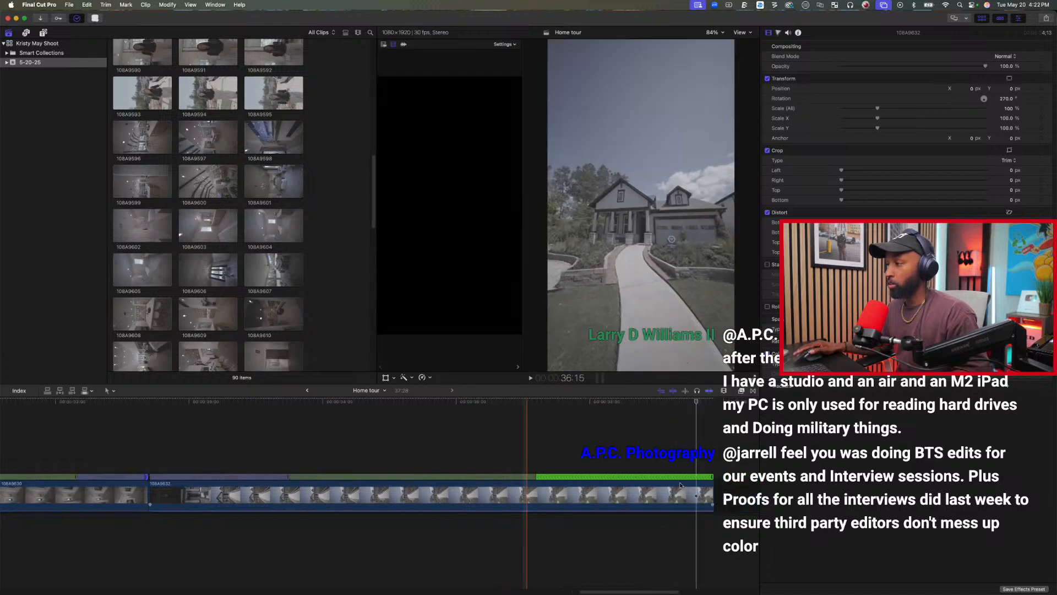
left_click_drag(381, 476, 561, 476)
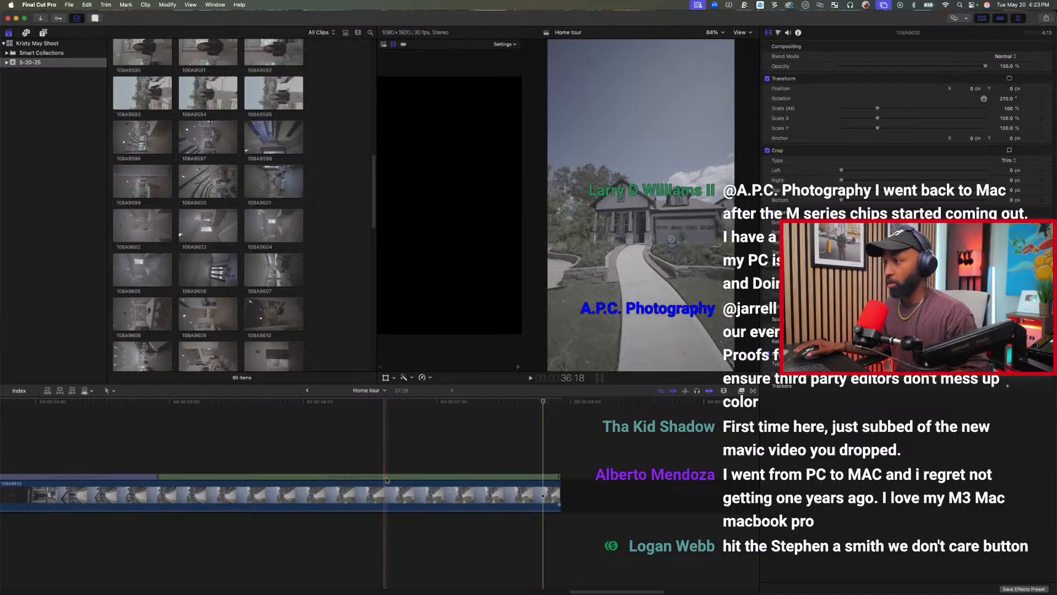
Fit the Home tour in the timeline and play it back from the opening exterior clip to the end.
left_click(303, 440)
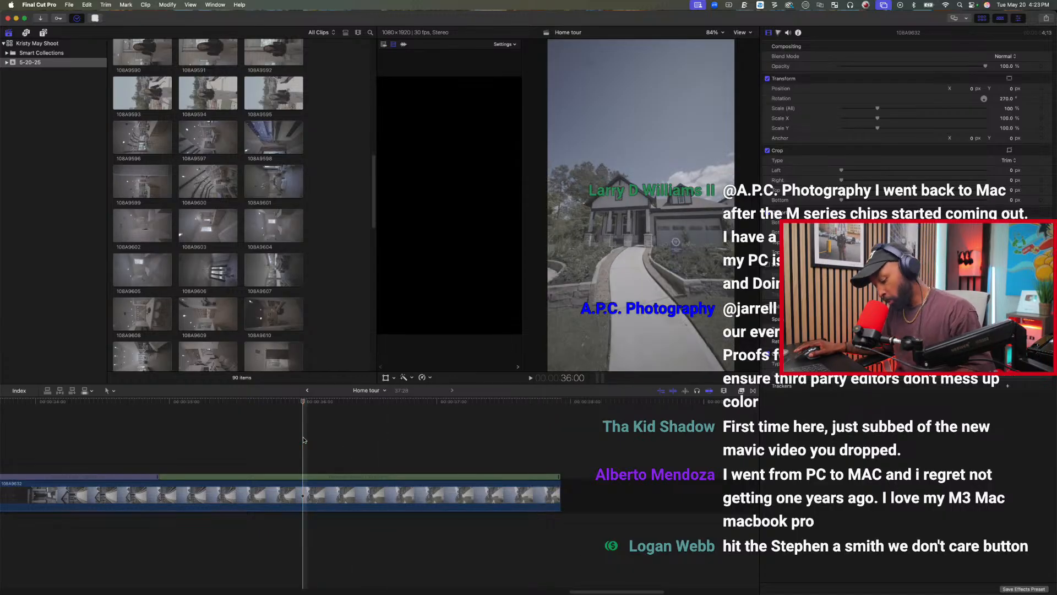
key("shift+z")
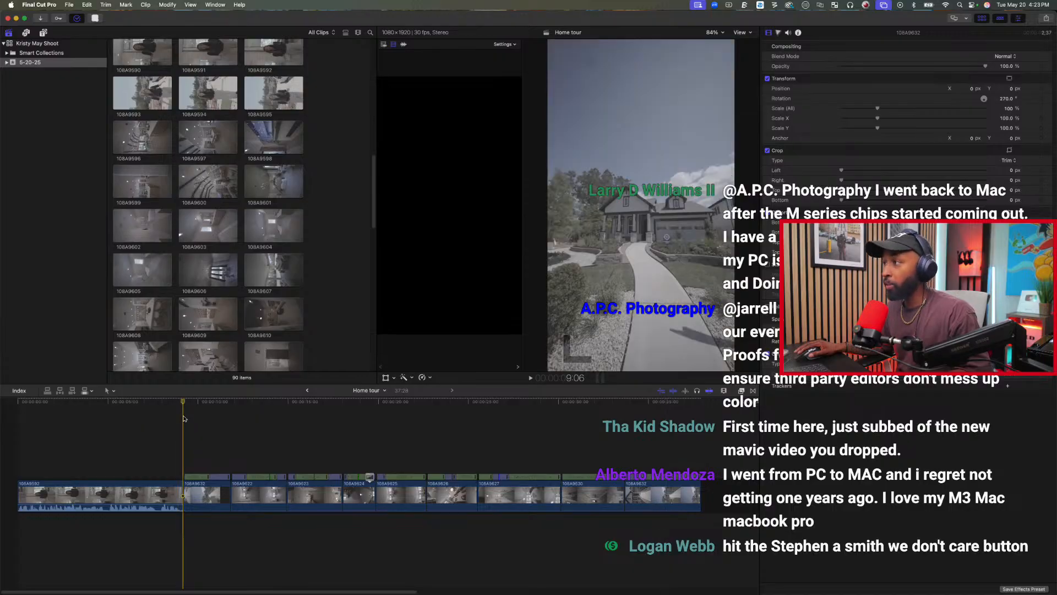
key("space")
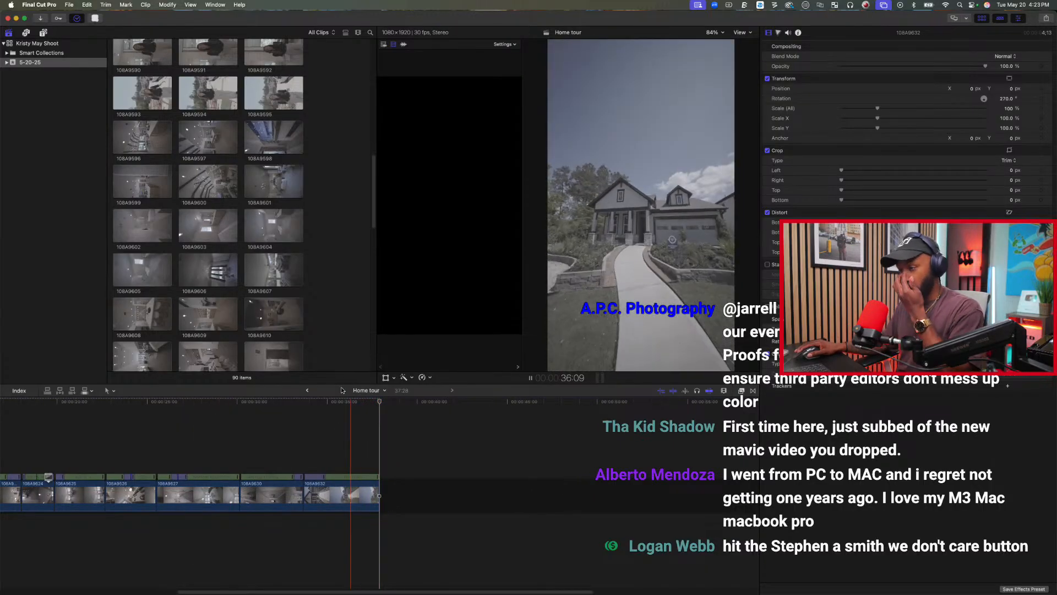
Create a vertical 1080x1920, 30p project named Home Tour 2 in the 5-20-25 event.
left_click(358, 185)
scroll(342, 215, "up", 15)
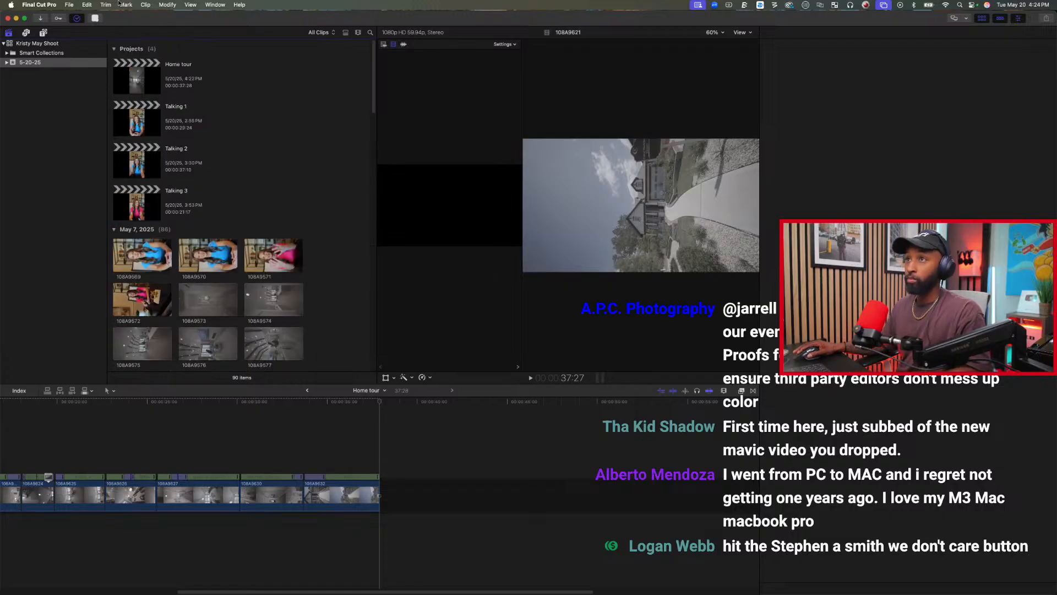
left_click(69, 4)
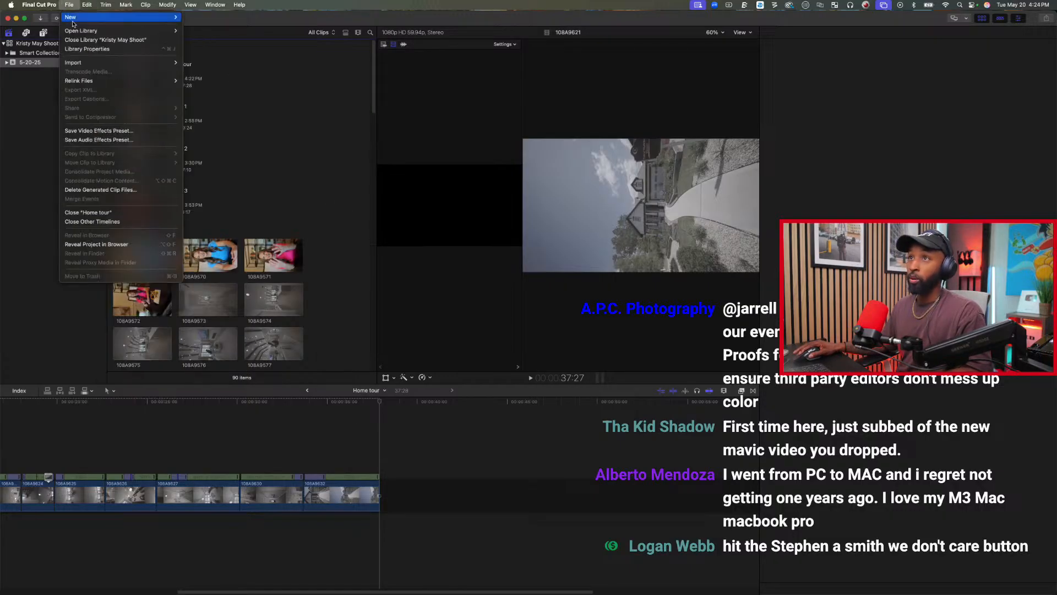
mouse_move(170, 17)
left_click(206, 17)
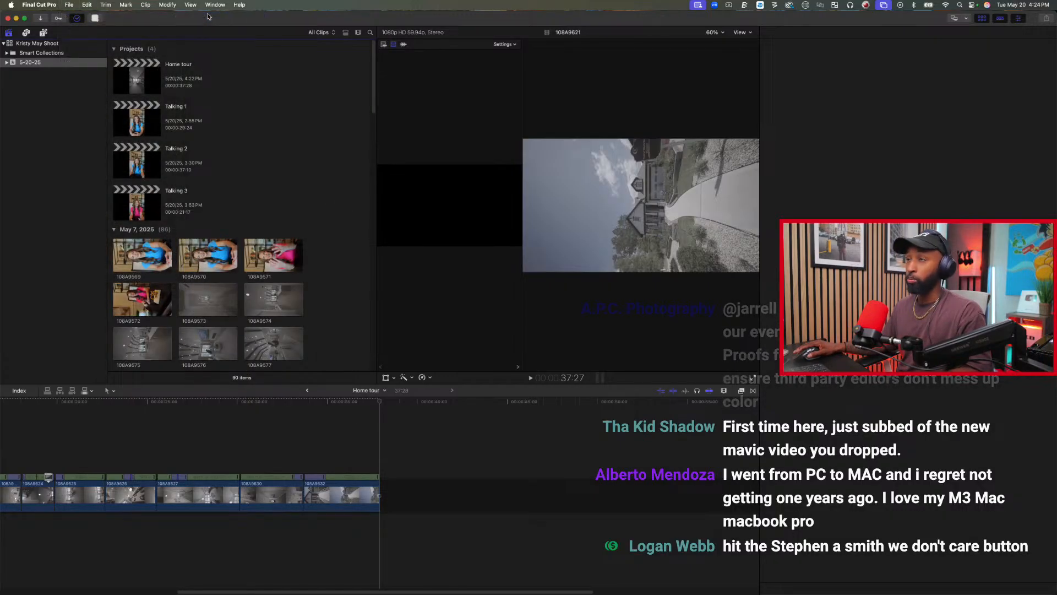
type("Home Tour 2")
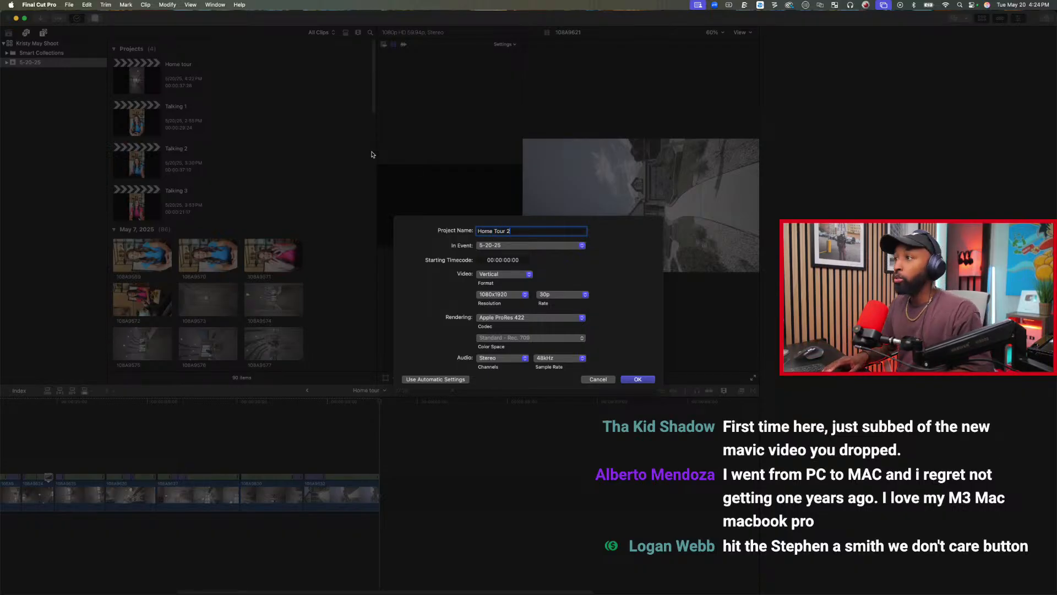
key("Return")
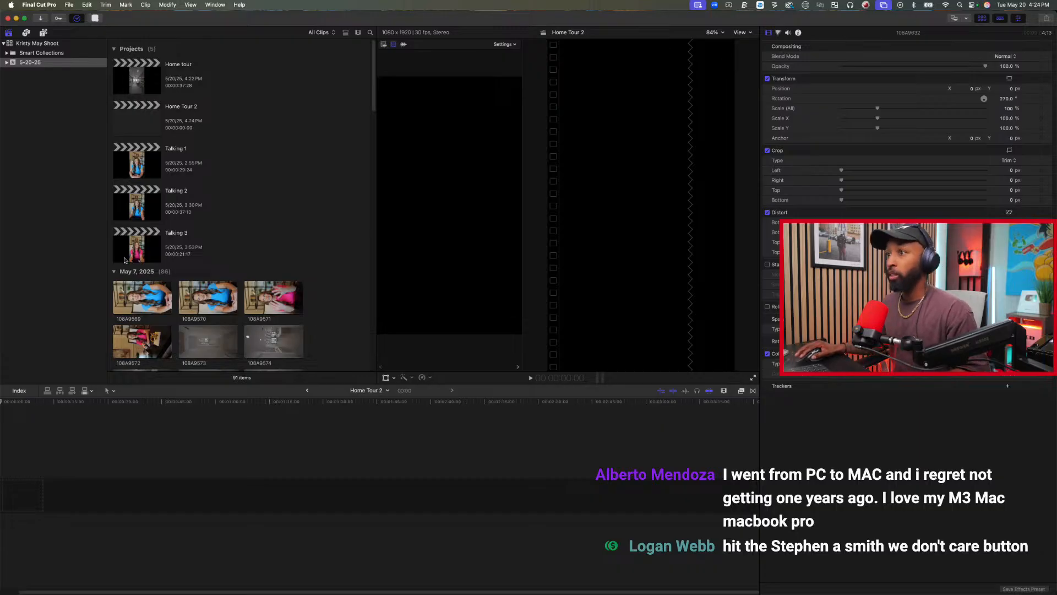
Skim the interior footage and add clips 108A9596 through 108A9610 to the empty Home Tour 2 timeline.
scroll(342, 172, "down", 15)
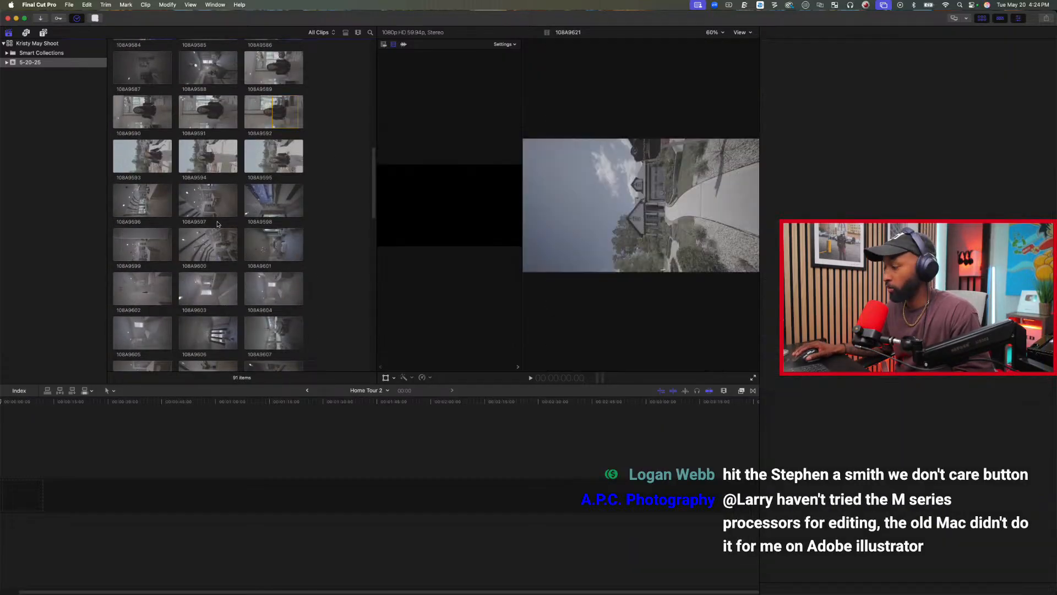
scroll(203, 248, "down", 4)
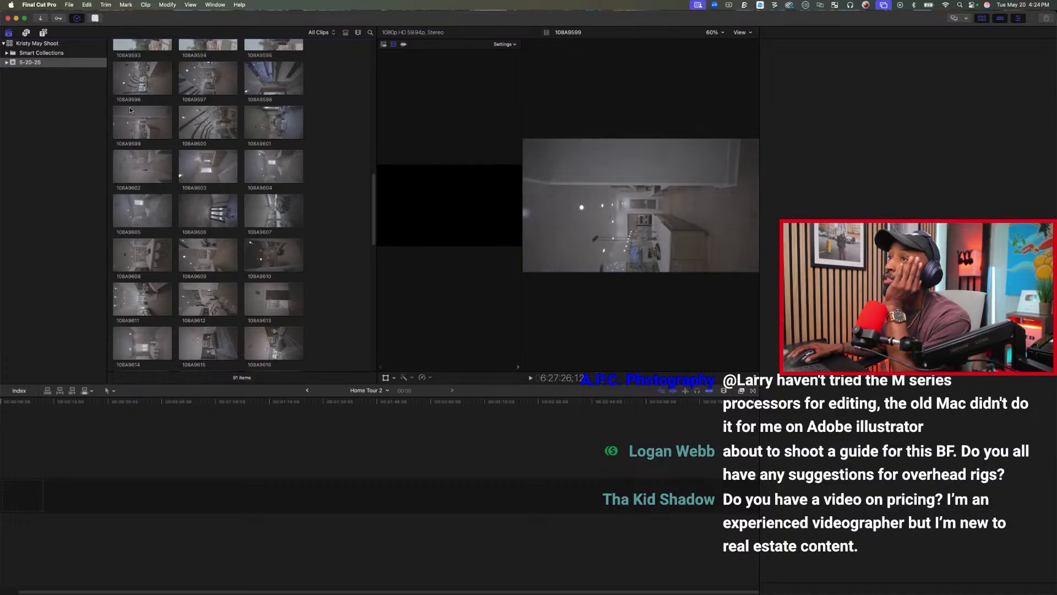
scroll(126, 110, "up", 3)
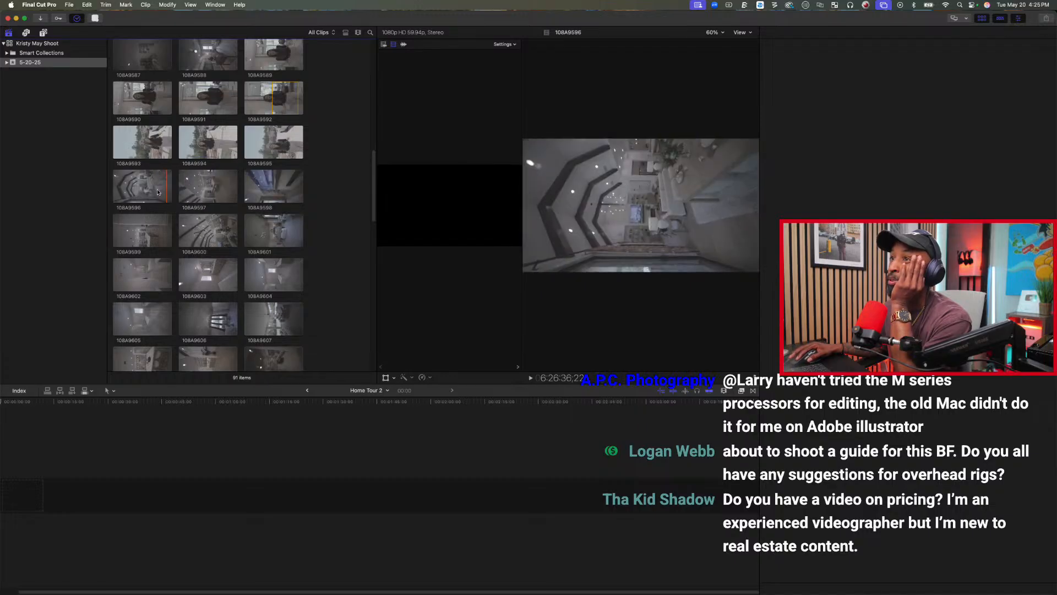
scroll(197, 190, "down", 2)
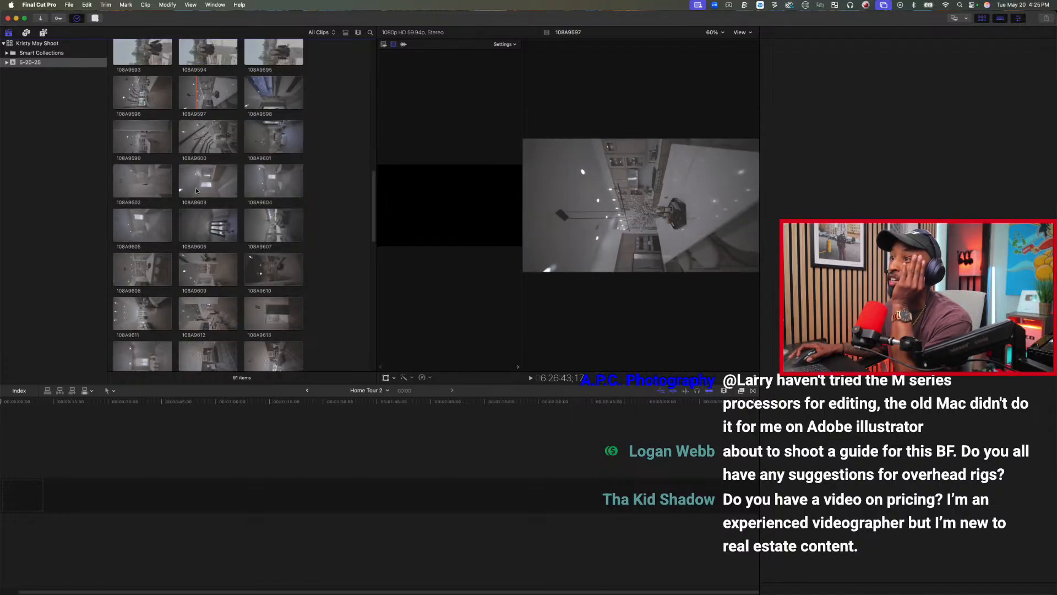
scroll(197, 190, "down", 3)
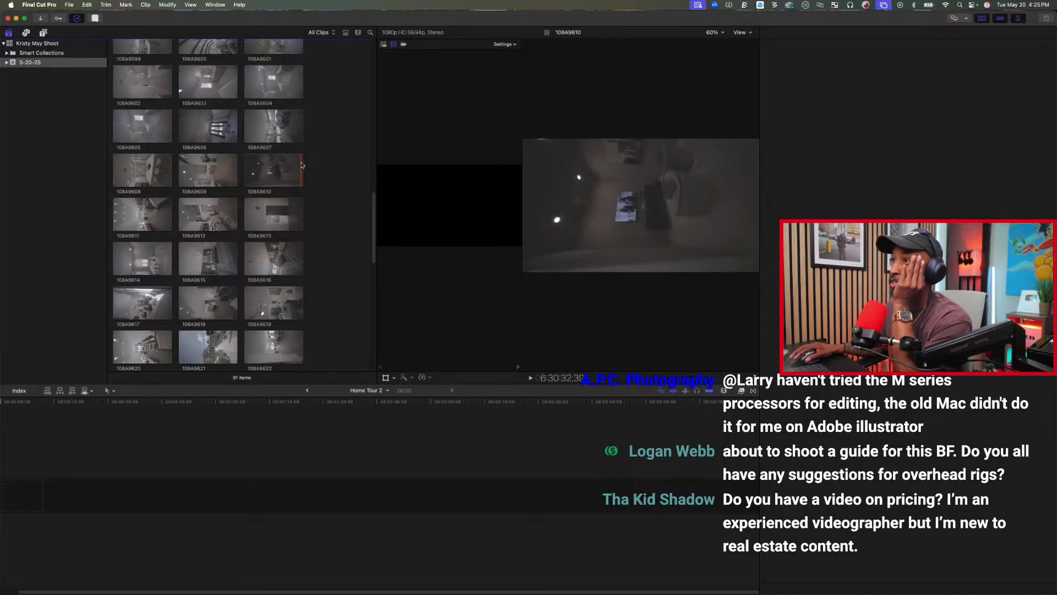
key("super+4")
scroll(231, 165, "up", 5)
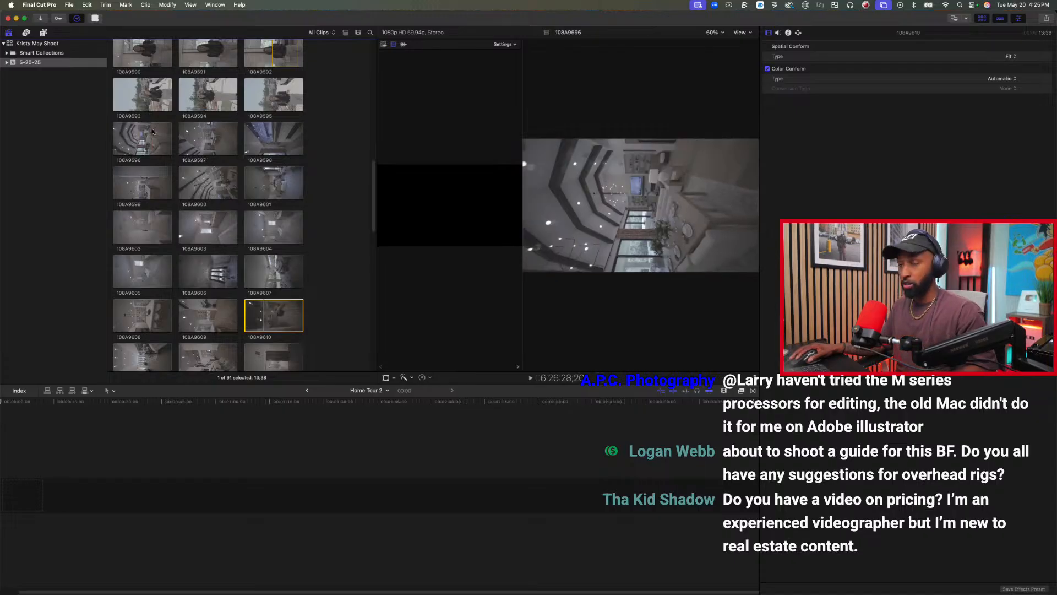
left_click(153, 130, "shift")
left_click_drag(152, 131, 144, 493)
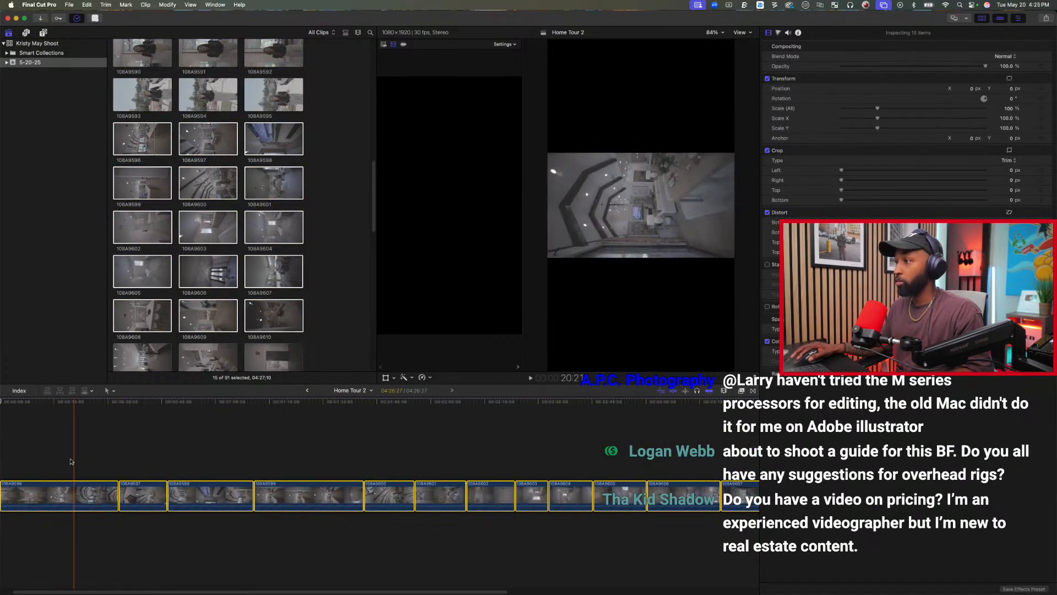
Paste the copied Rotation, Spatial Conform and Volume attributes onto all fifteen clips and review the Home Tour 2 footage.
key("super+shift+v")
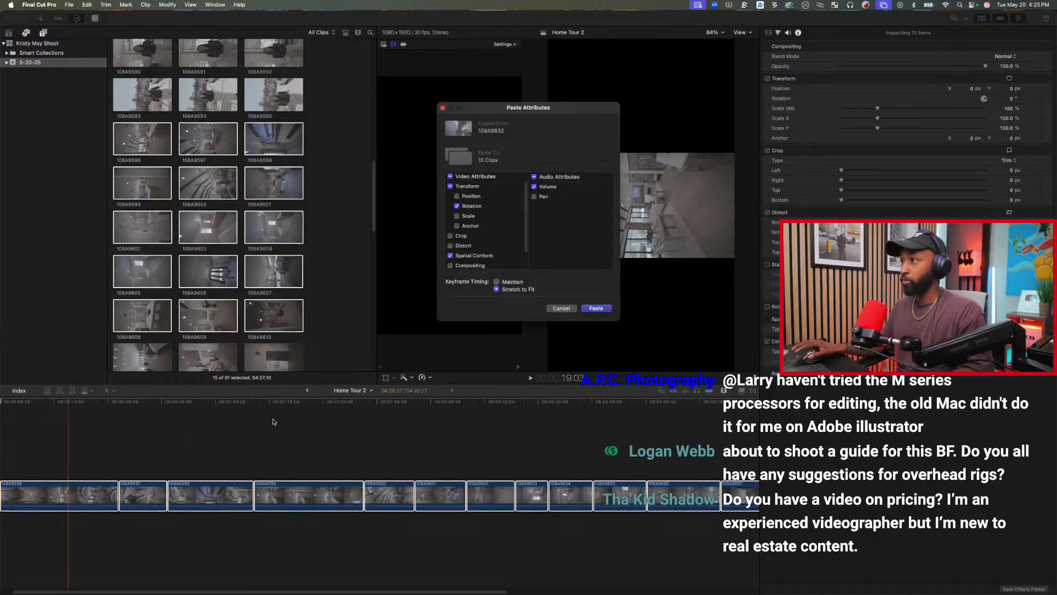
key("Return")
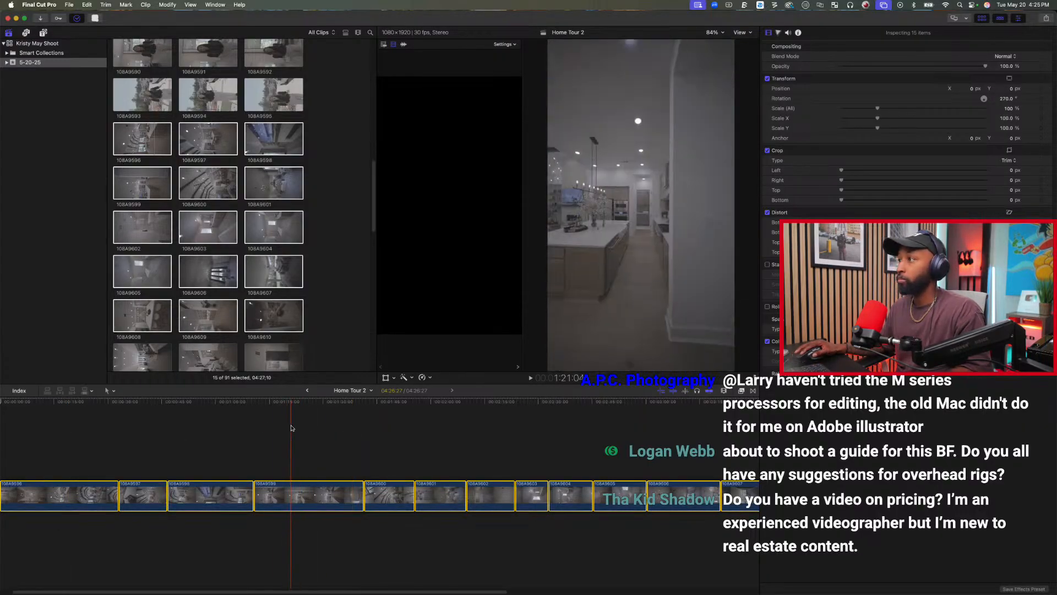
left_click(4, 447)
scroll(72, 434, "left", 2)
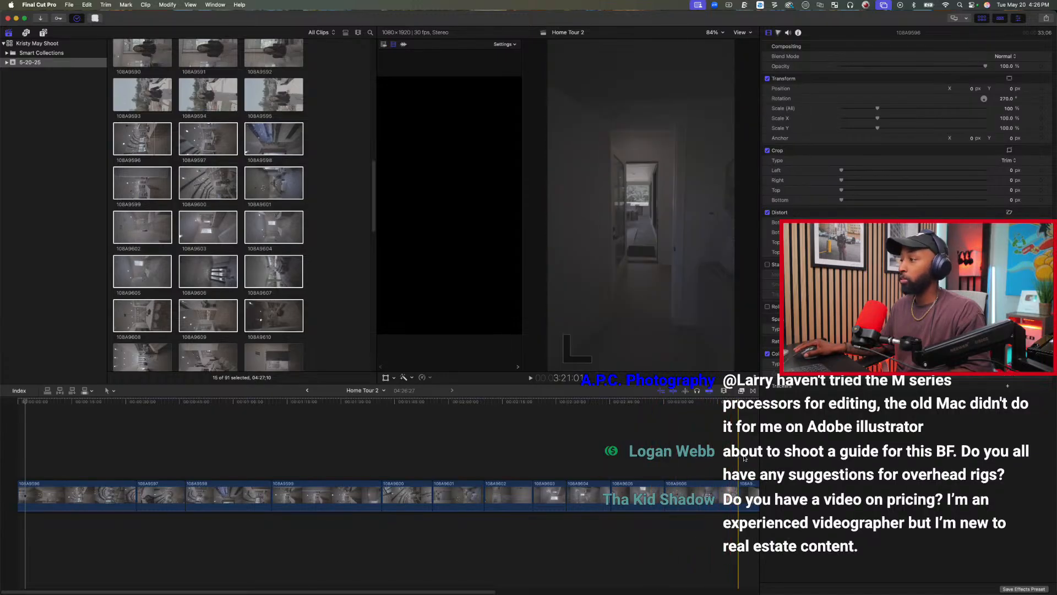
key("super+minus")
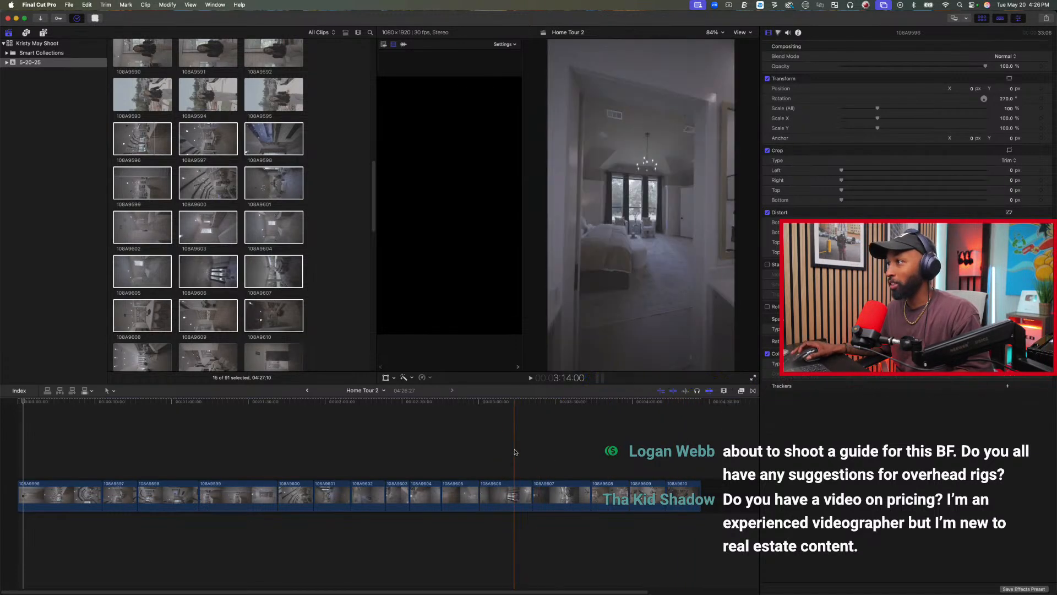
key("space")
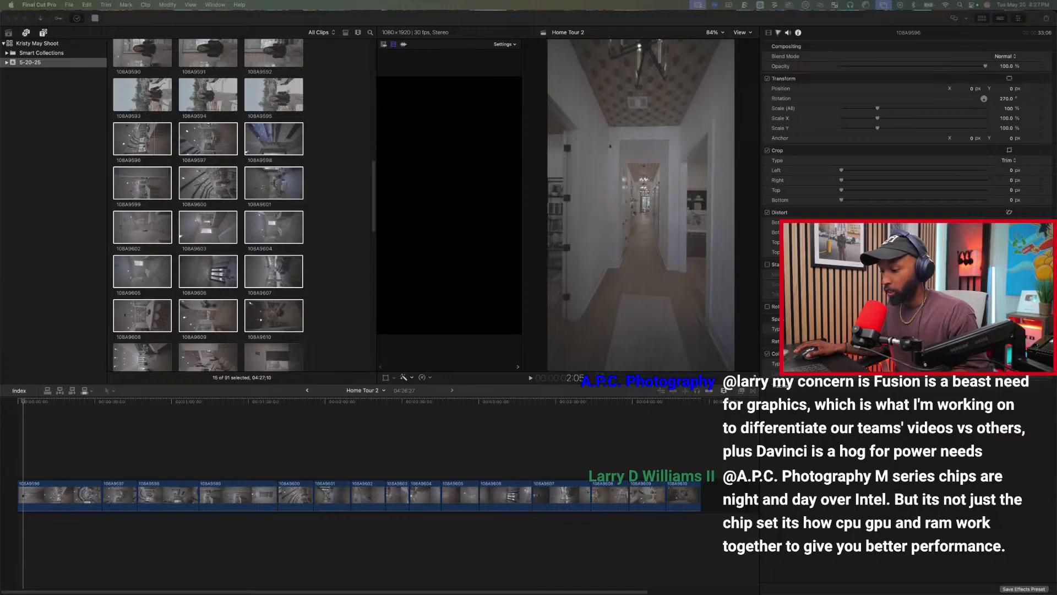
Switch to Chrome and open the $149.99 NEEWER overhead camera mount rig from the Amazon results to examine its product photos.
left_click_drag(742, 594, 509, 88)
left_click_drag(572, 331, 826, 482)
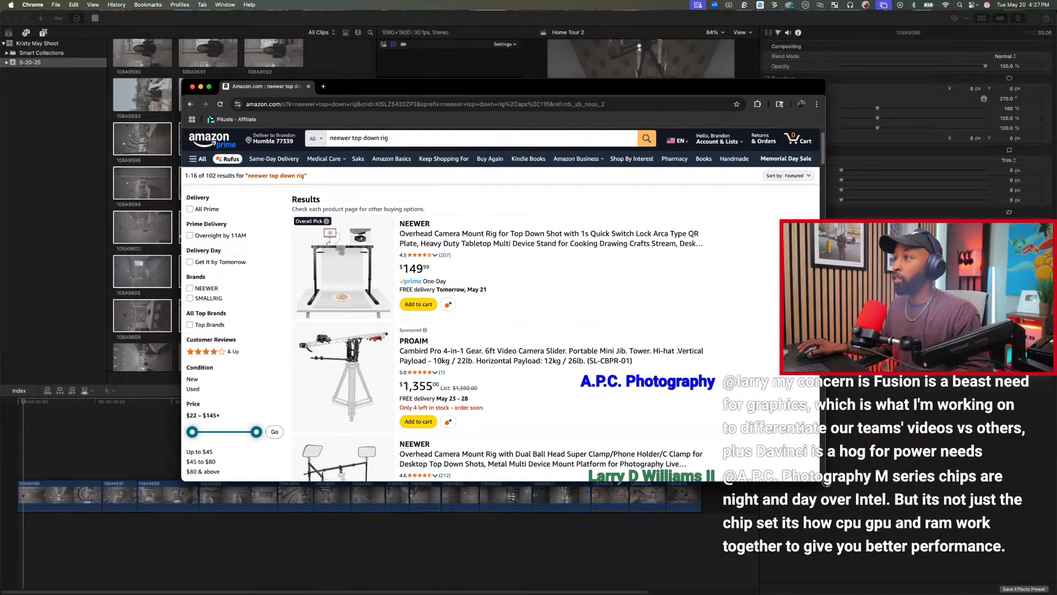
left_click(463, 234)
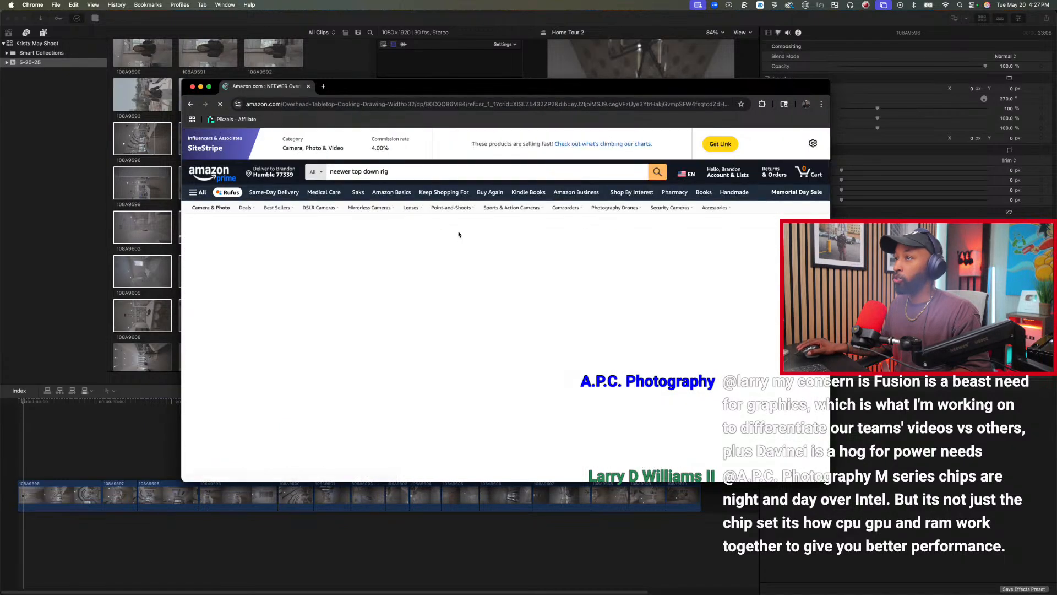
left_click_drag(373, 86, 302, 11)
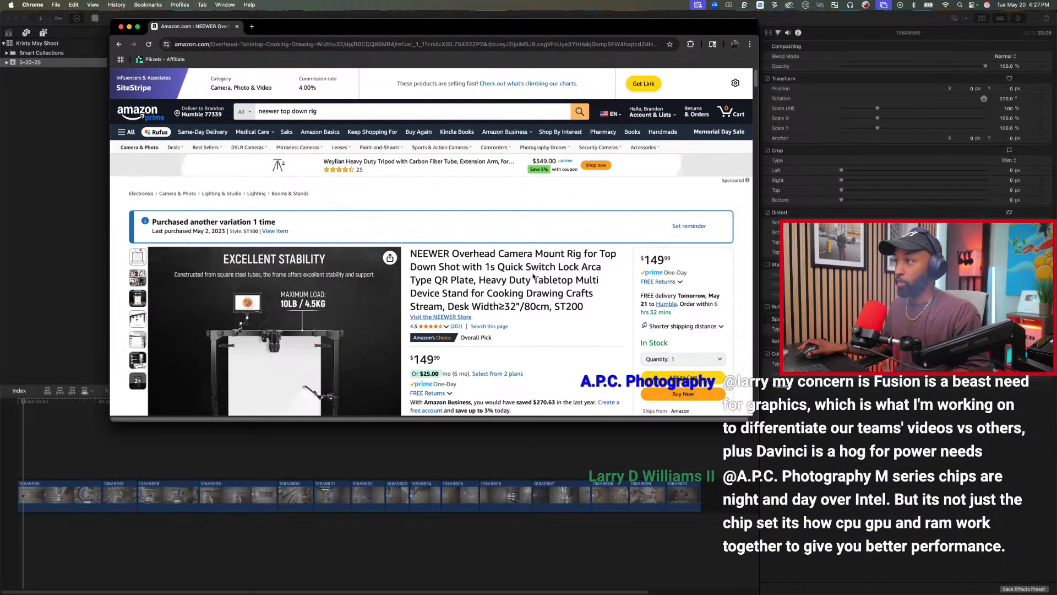
scroll(532, 278, "down", 5)
scroll(532, 275, "up", 1)
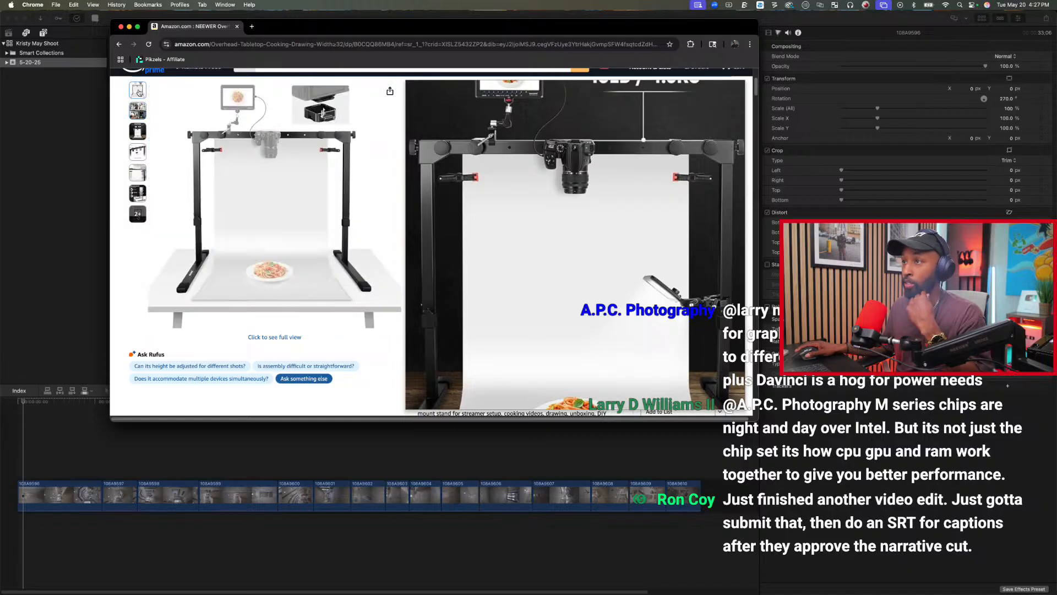
scroll(138, 92, "up", 1)
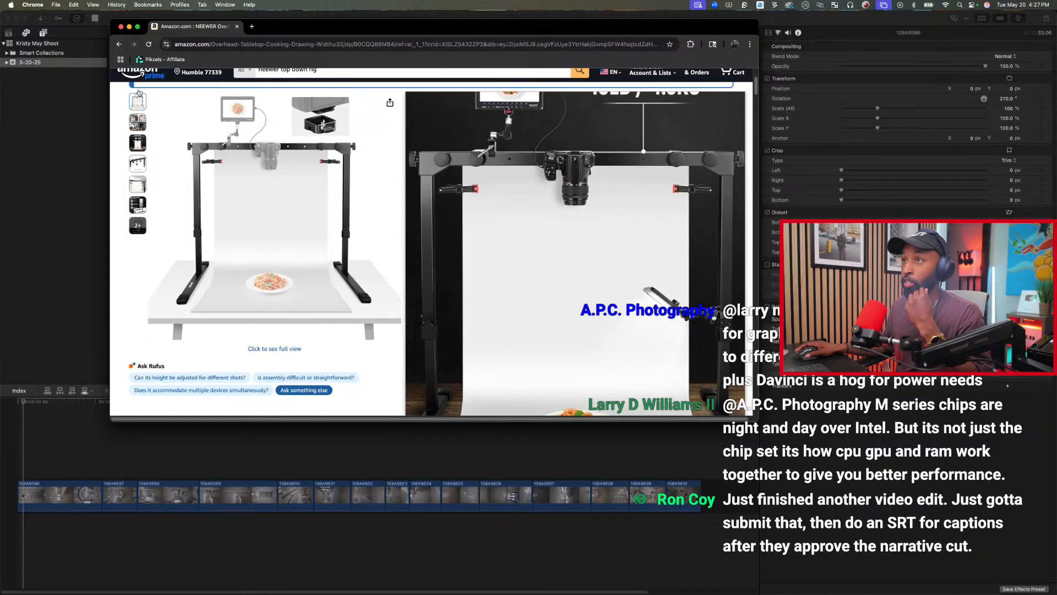
Compare the ST100 and ST200 styles of the NEEWER overhead mount rig and select ST100, examining its product photos.
scroll(139, 93, "down", 2)
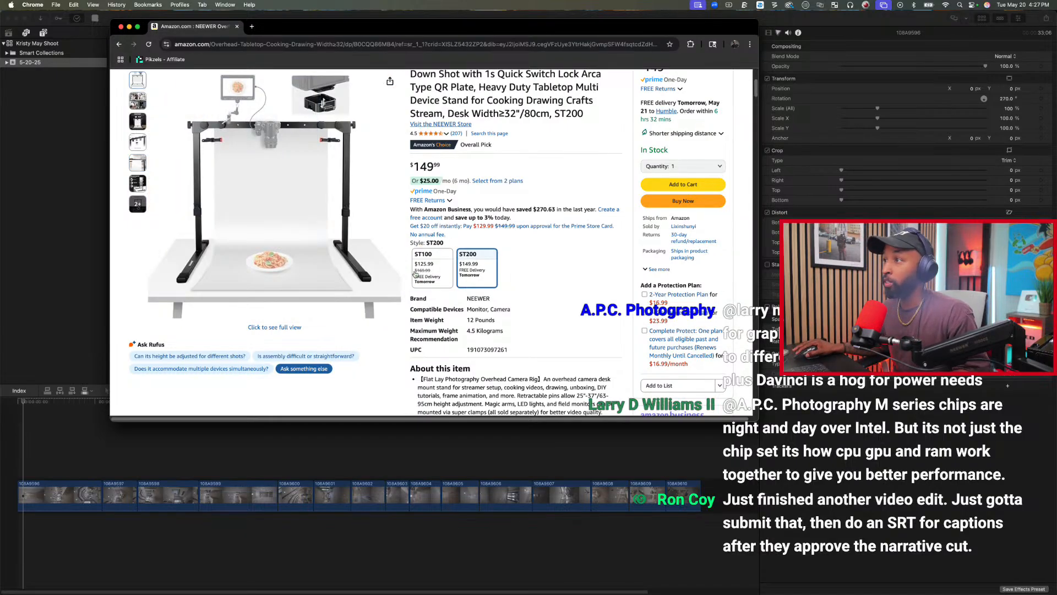
left_click(433, 270)
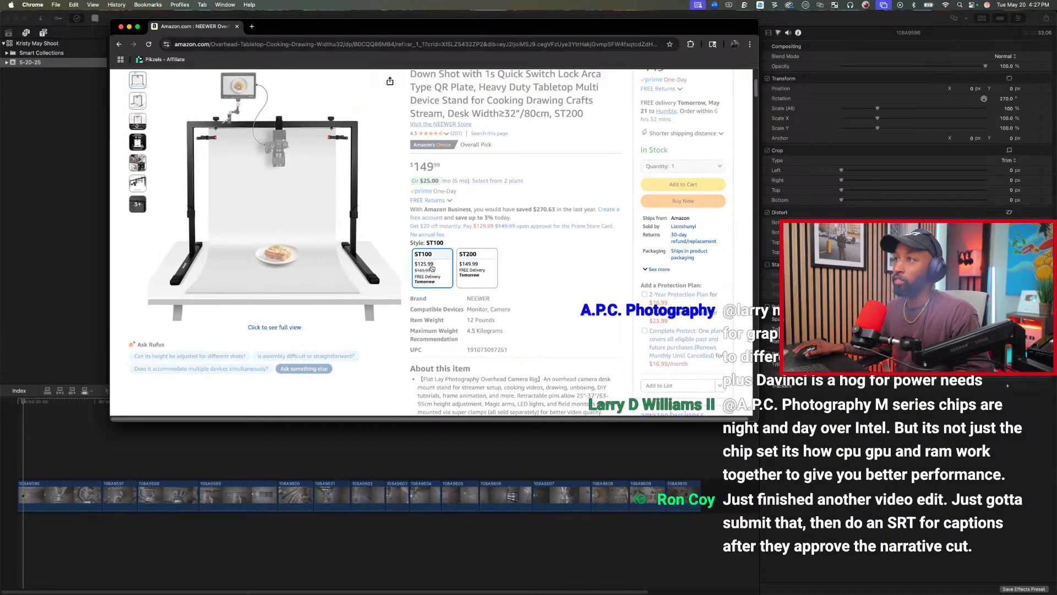
scroll(441, 255, "up", 1)
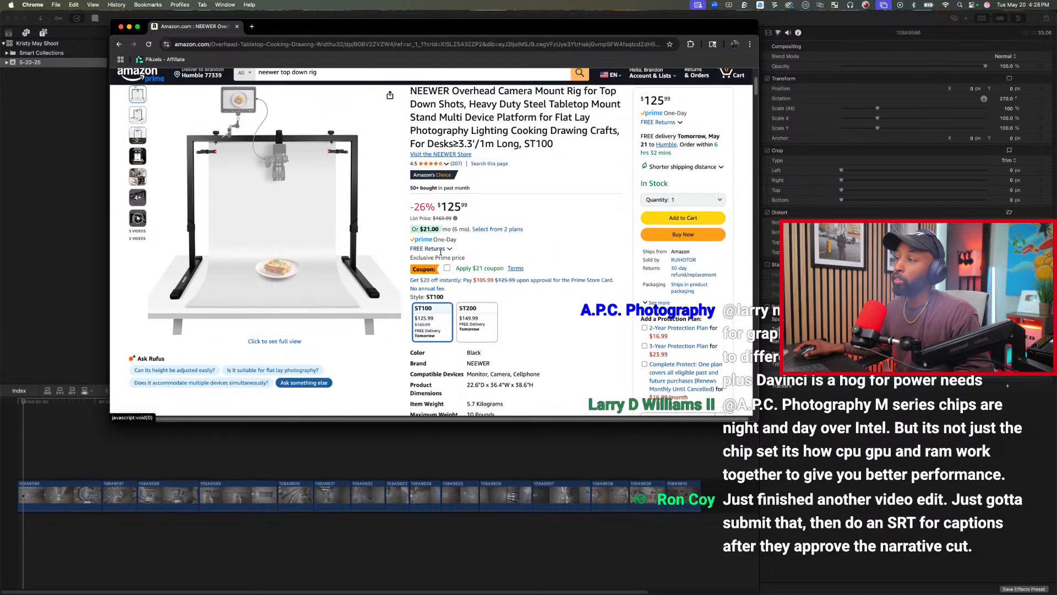
left_click(476, 315)
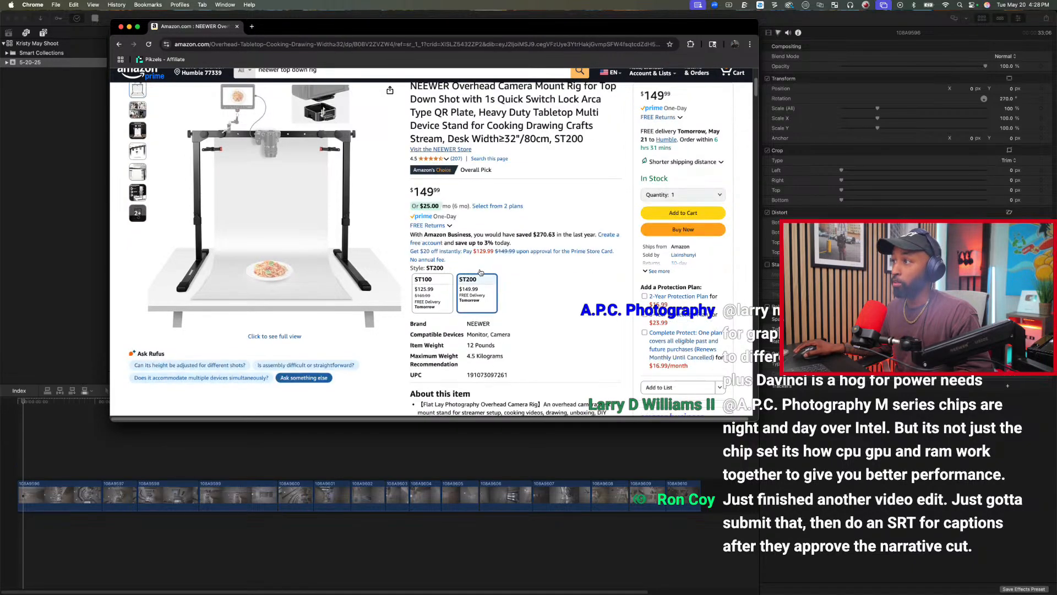
left_click(437, 298)
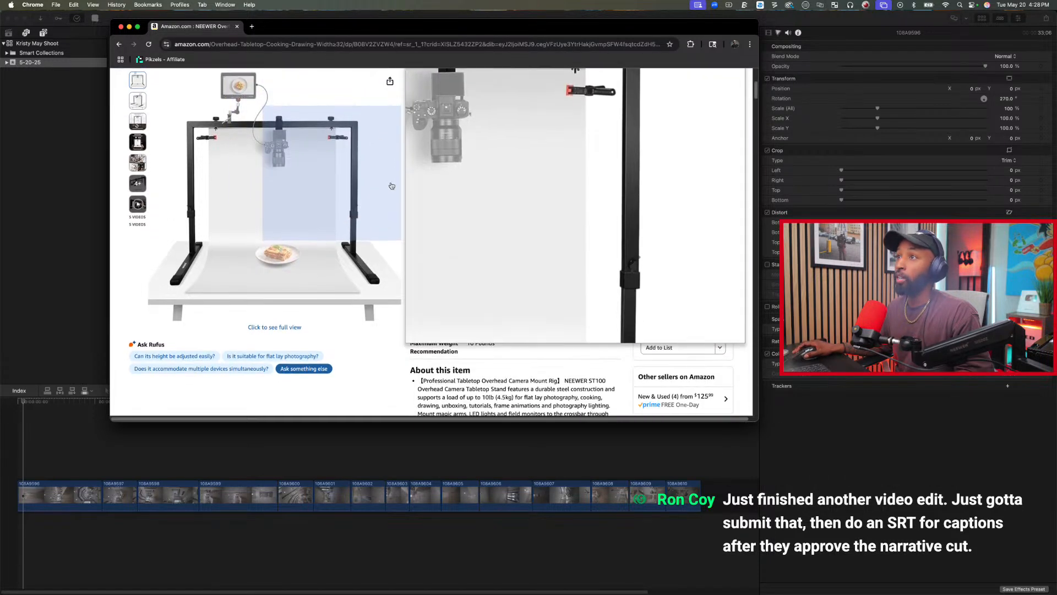
scroll(538, 173, "up", 1)
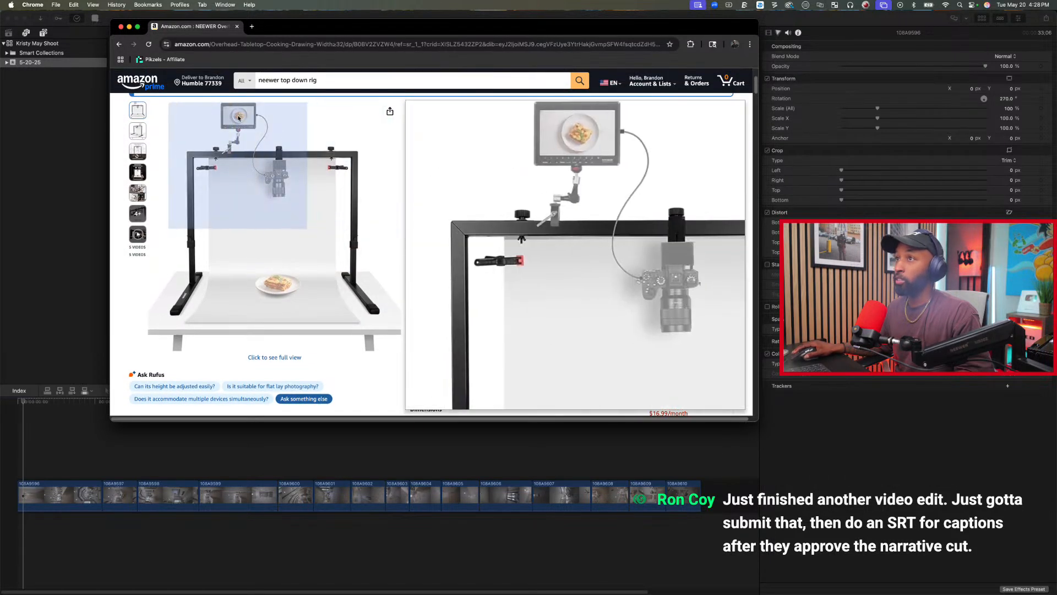
scroll(209, 154, "up", 5)
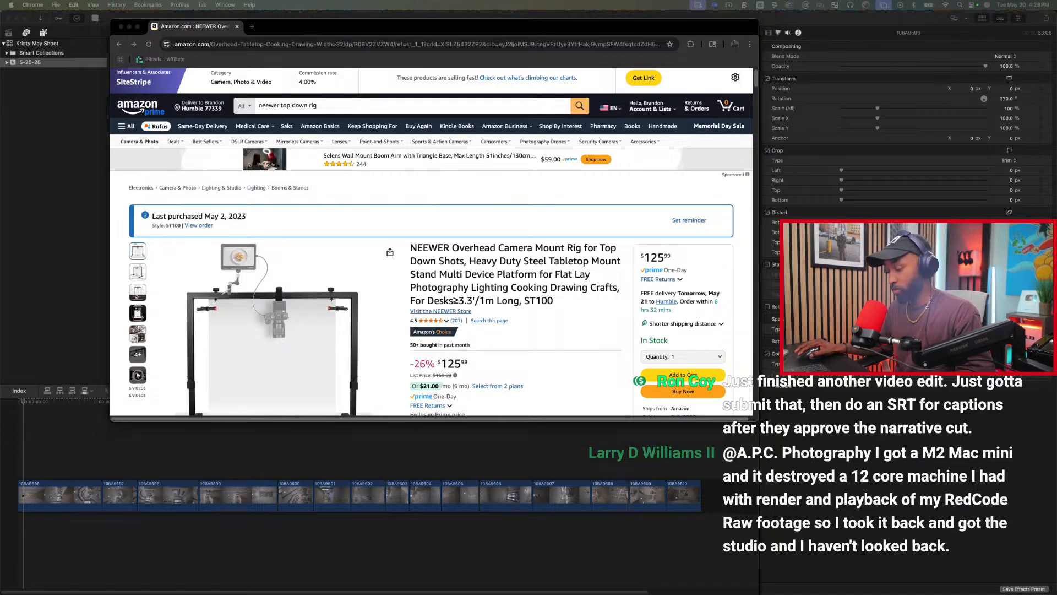
Generate the short affiliate link for the ST100 rig, copy it, and close the browser window.
left_click(647, 80)
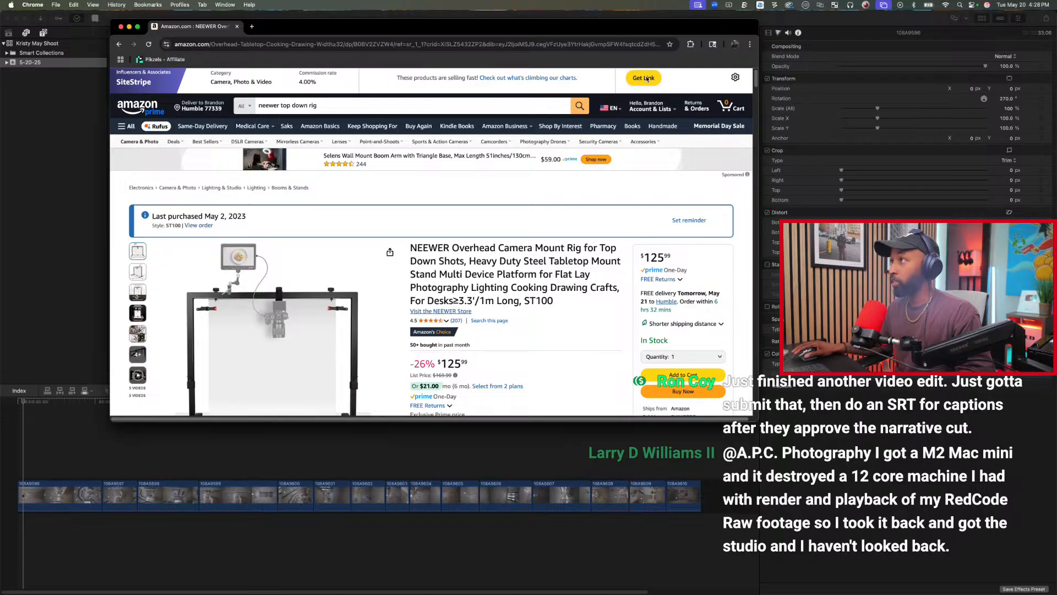
left_click(643, 80)
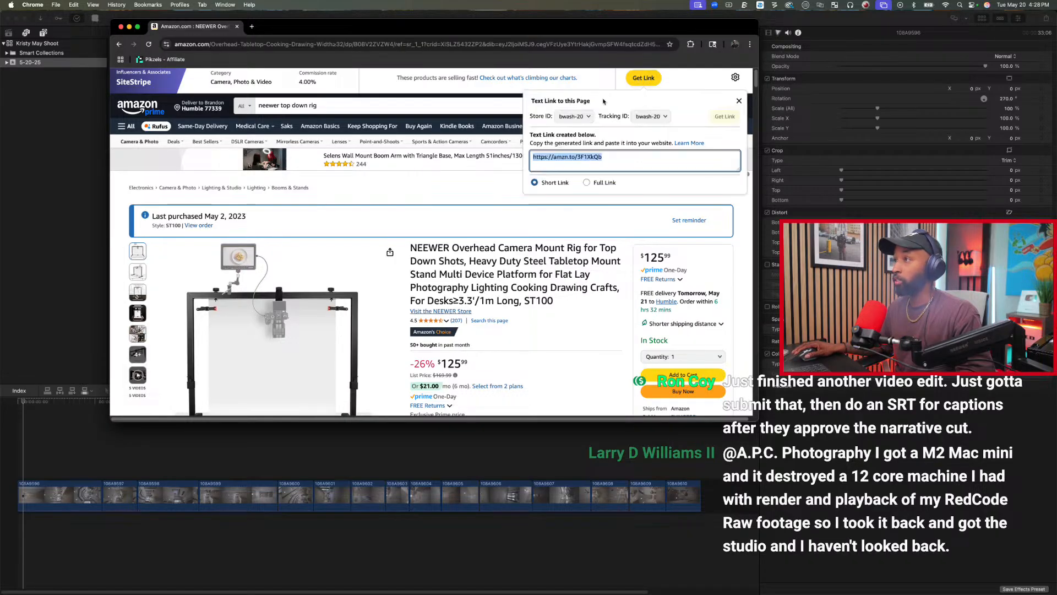
right_click(590, 160)
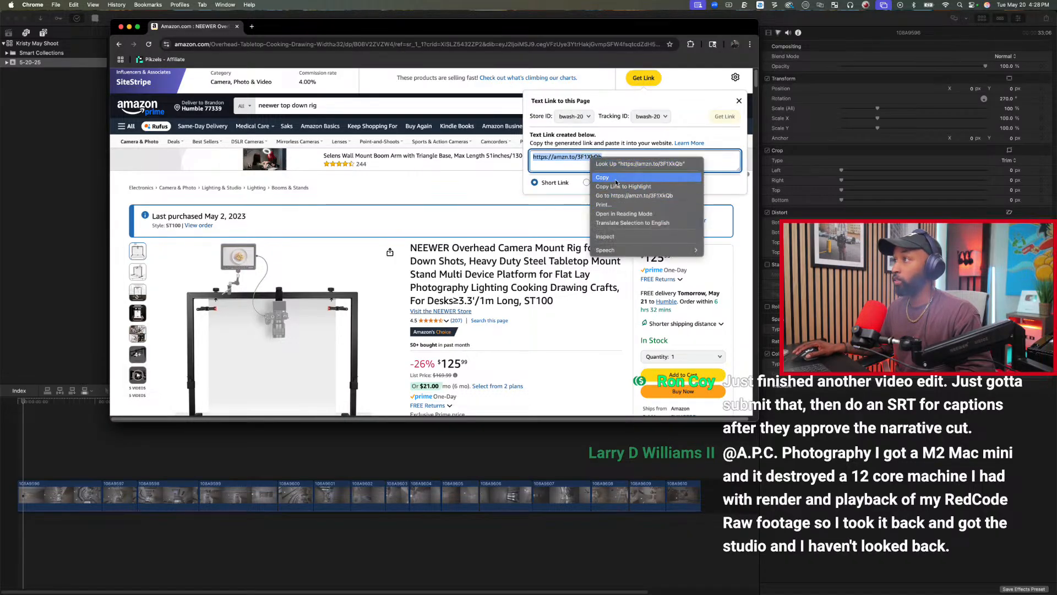
left_click(602, 177)
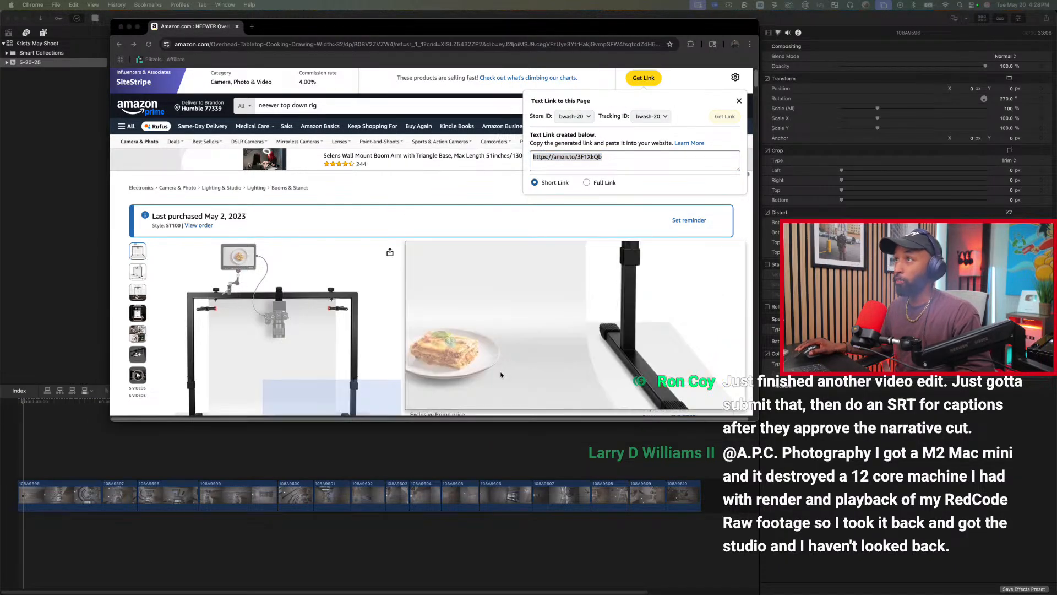
left_click(121, 27)
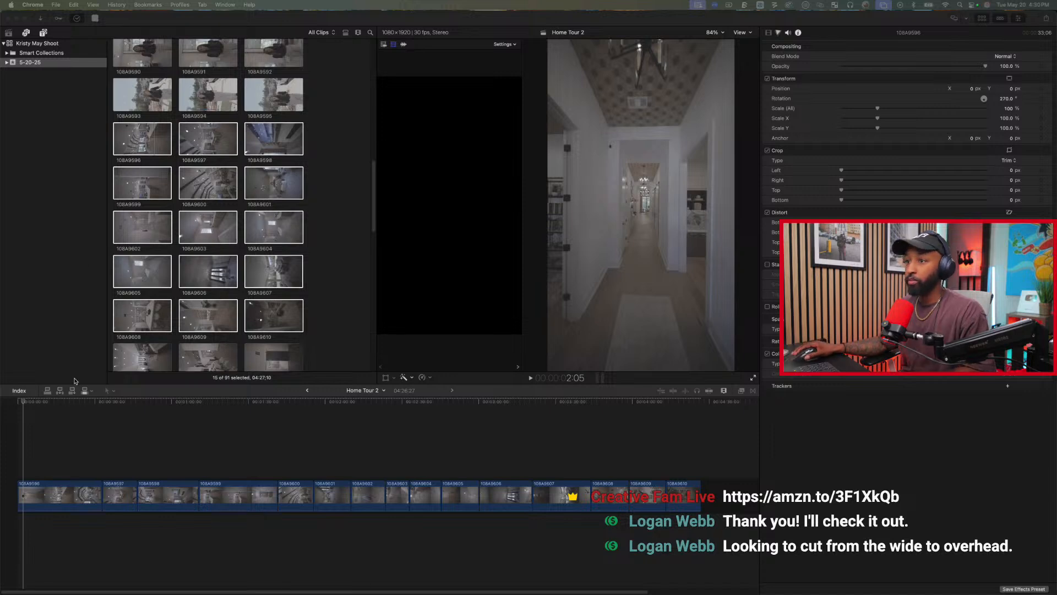
Append a range of about 13:17 from drone clip DJI_0317 and about 5:03 from DJI_0318 to the Home Tour 2 timeline.
left_click(20, 401)
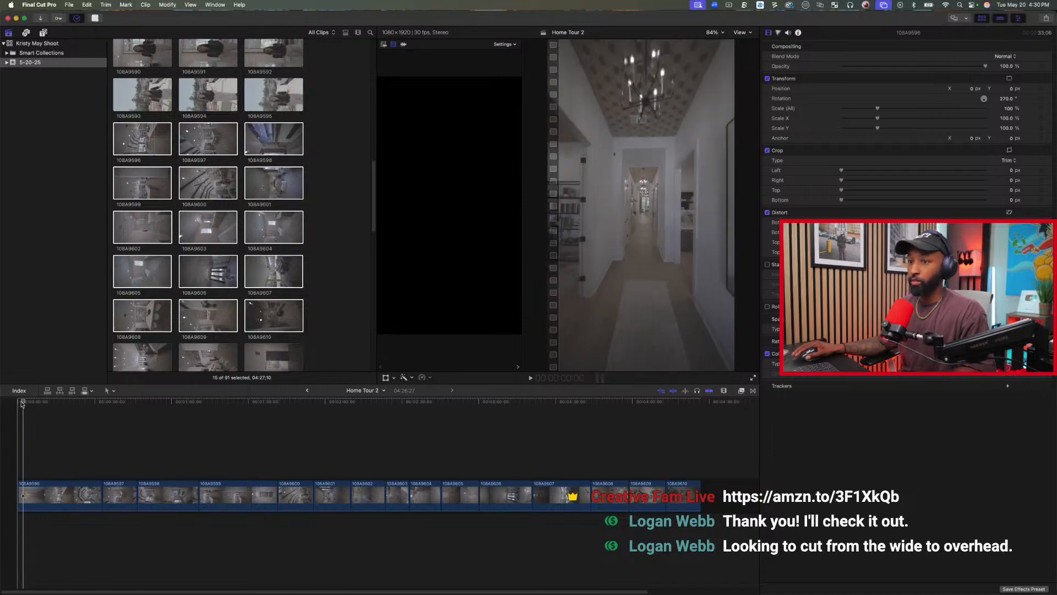
left_click_drag(21, 401, 72, 404)
scroll(261, 350, "down", 10)
scroll(261, 350, "down", 2)
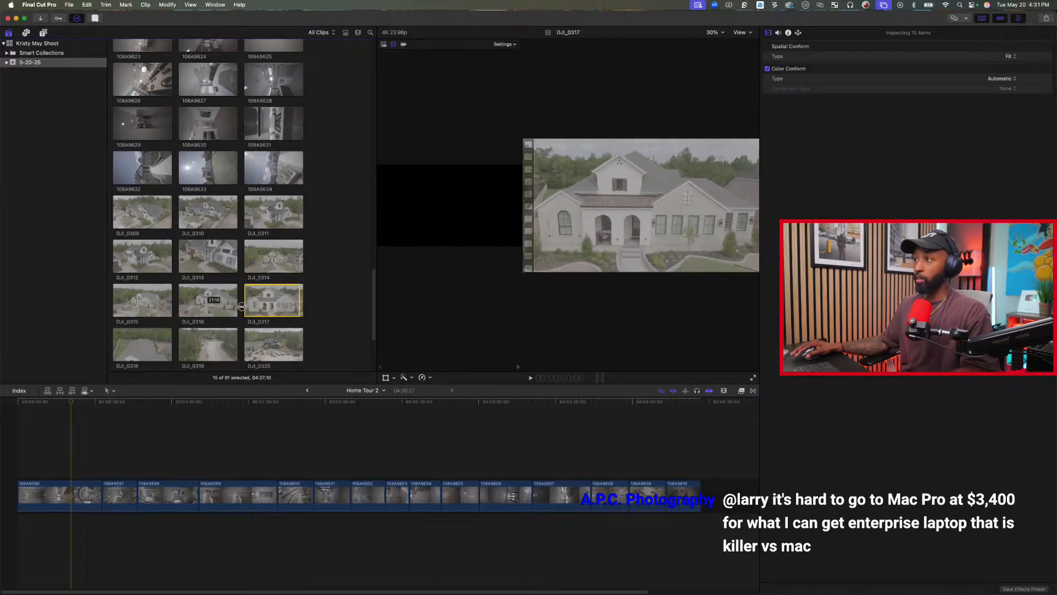
left_click_drag(256, 305, 266, 304)
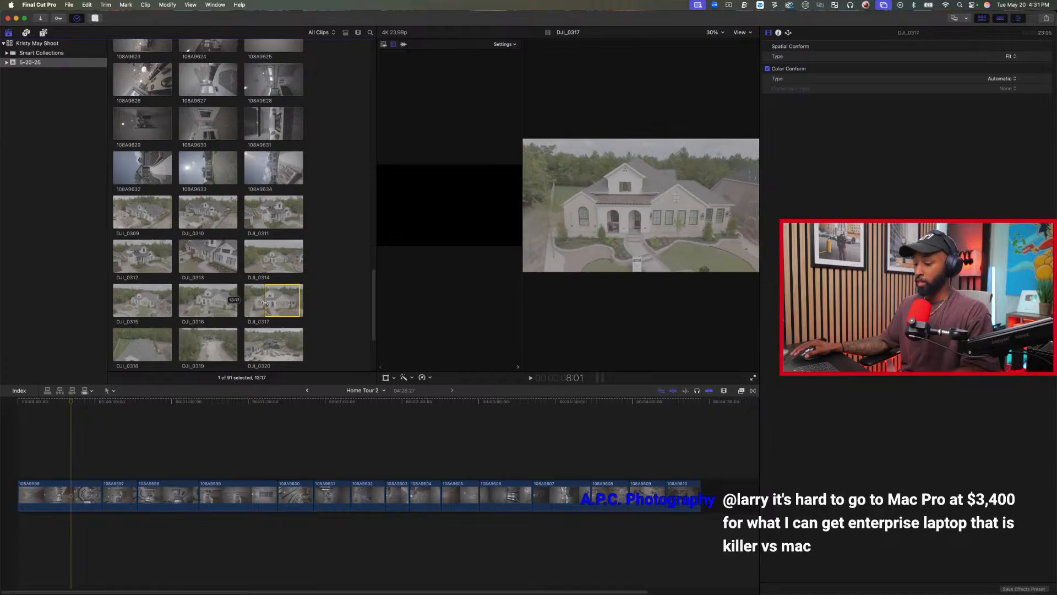
key("e")
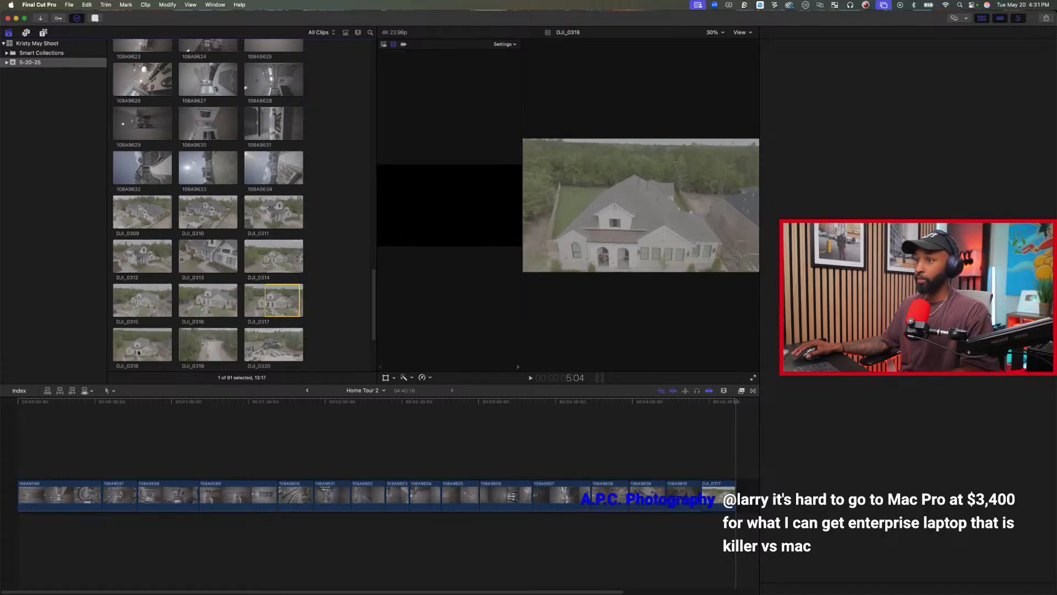
left_click_drag(148, 352, 164, 345)
key("e")
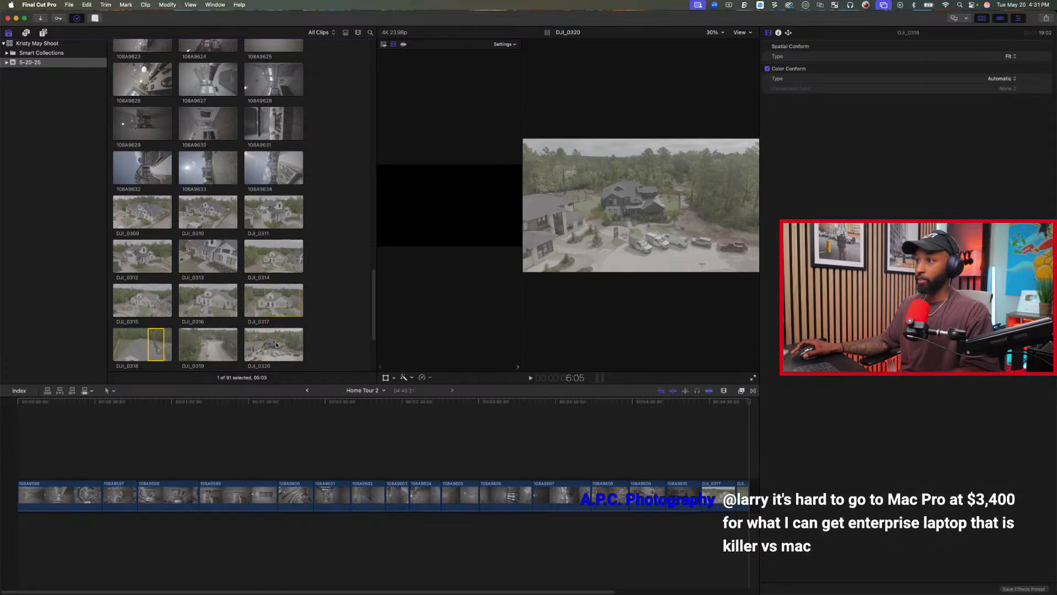
Append a range of about 4:10 from drone clip DJI_0324 and about 7:13 from DJI_0314 to the timeline's end.
scroll(198, 335, "down", 3)
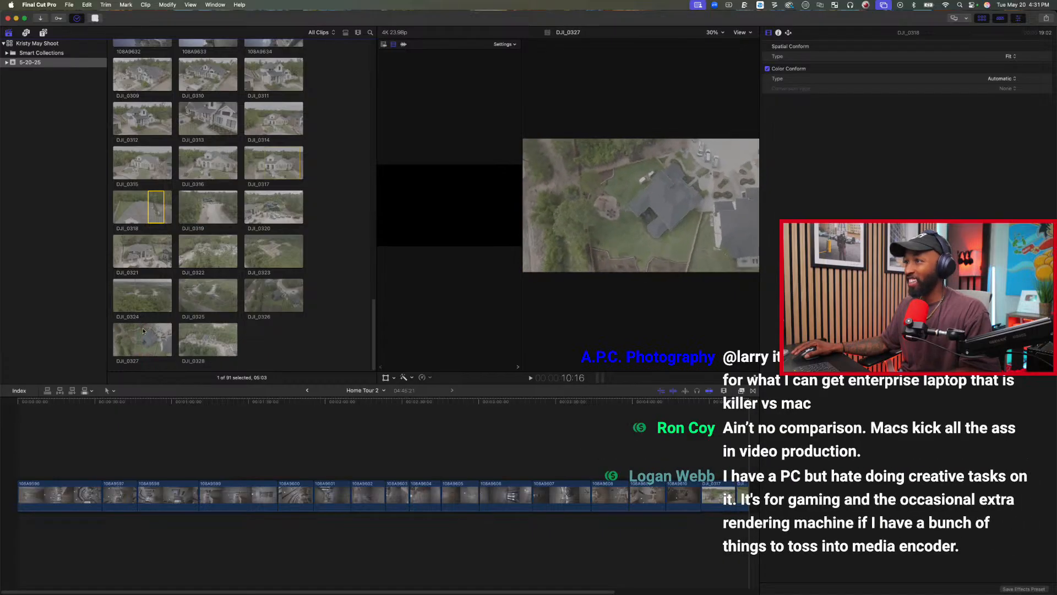
left_click_drag(150, 295, 164, 296)
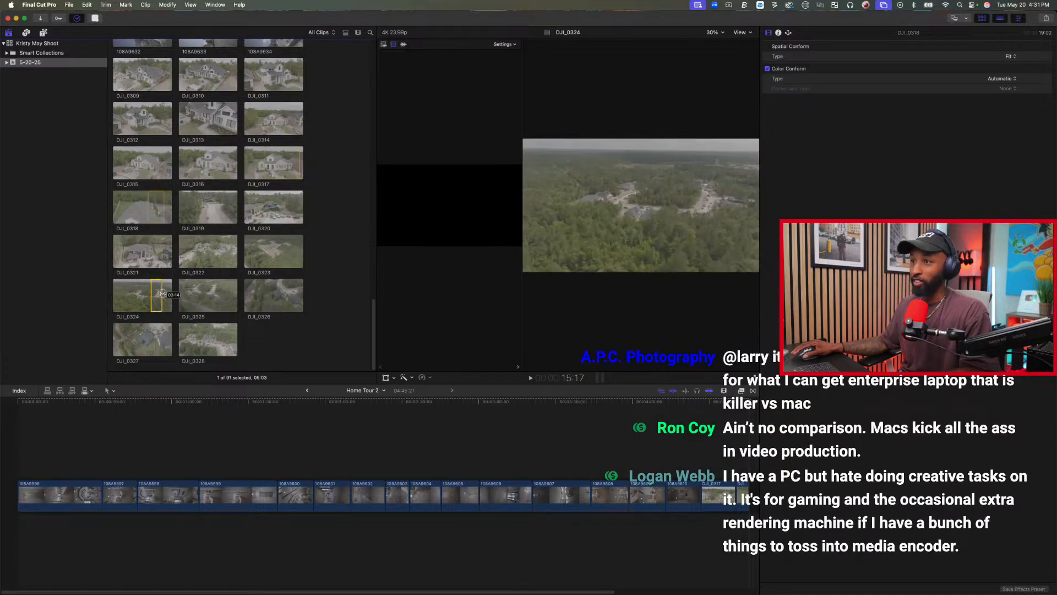
key("e")
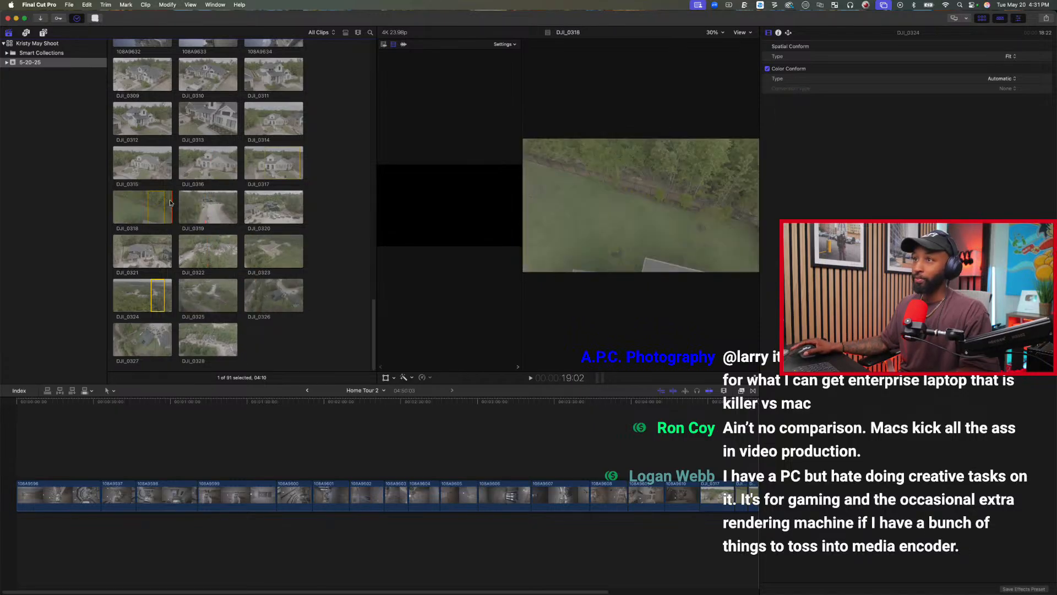
scroll(221, 120, "up", 4)
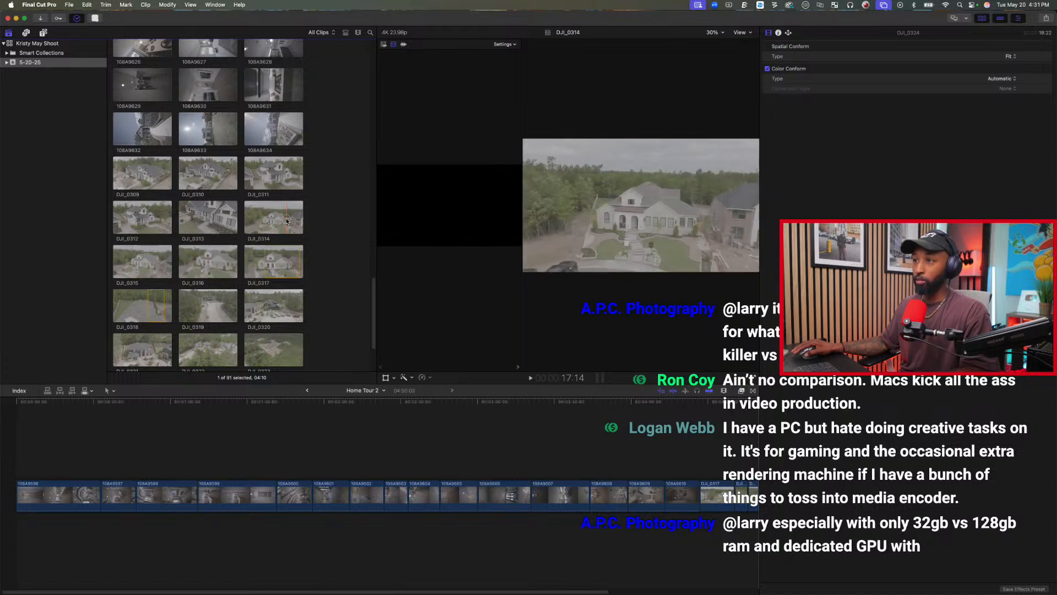
left_click_drag(281, 219, 269, 220)
key("e")
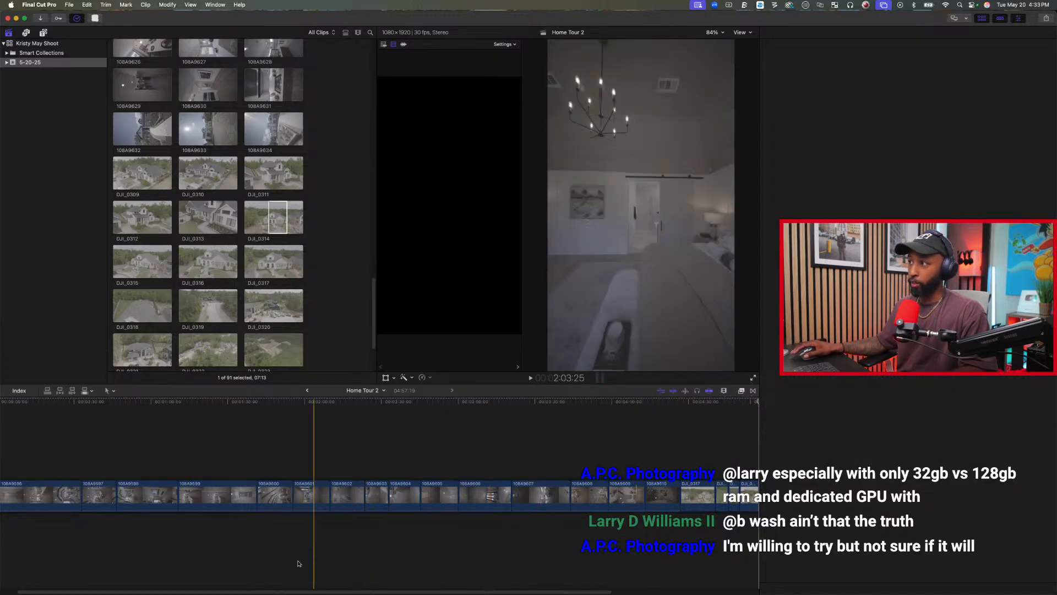
Review the Home Tour 2 timeline against the earlier interior clips in the event and preview clip 108A9577.
scroll(237, 573, "left", 2)
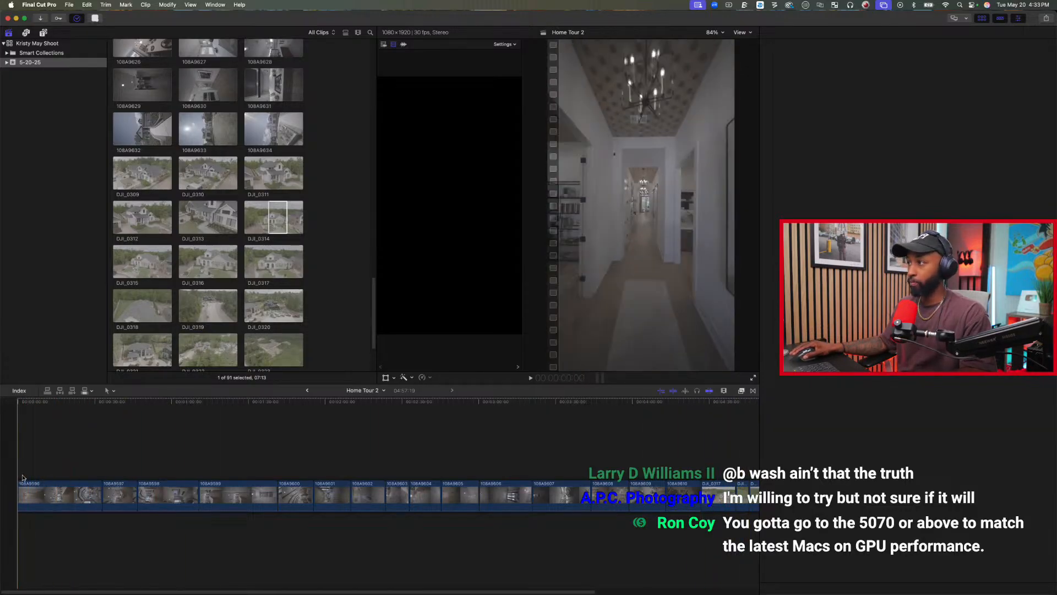
scroll(227, 135, "up", 5)
scroll(226, 137, "up", 10)
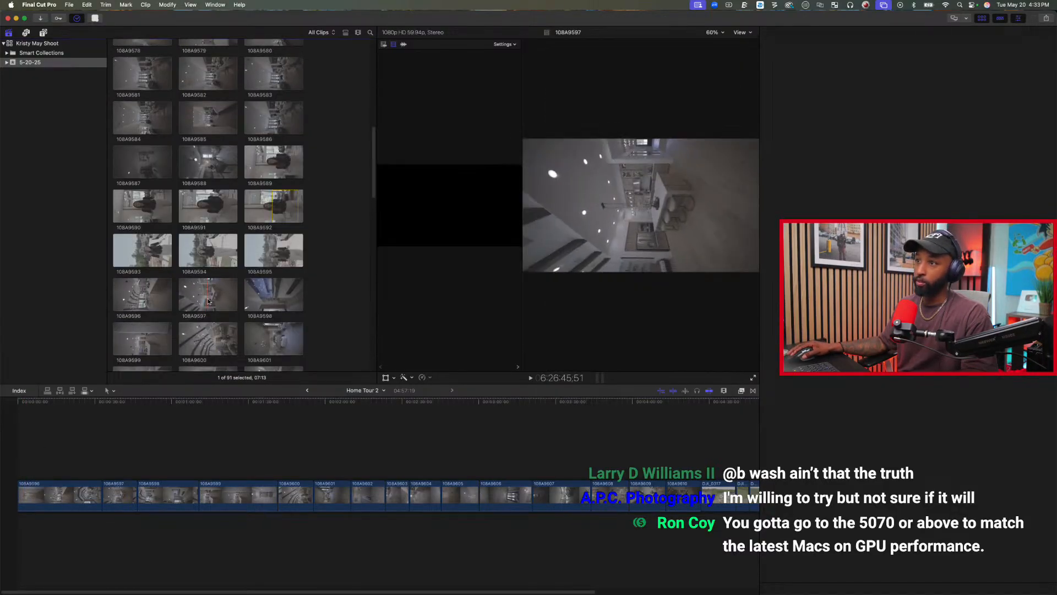
key("super+4")
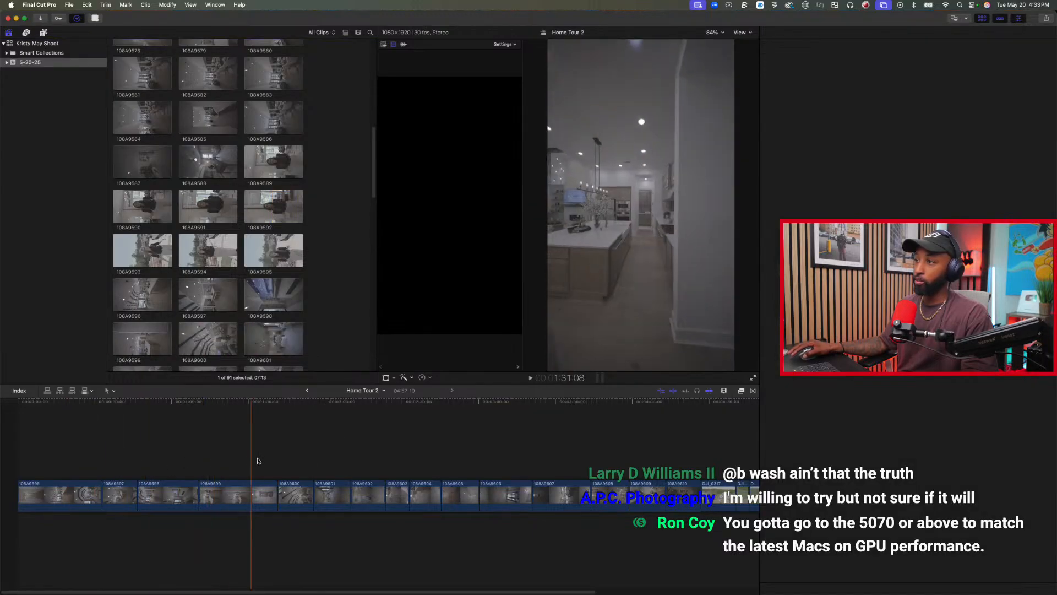
scroll(276, 227, "up", 2)
scroll(276, 227, "up", 3)
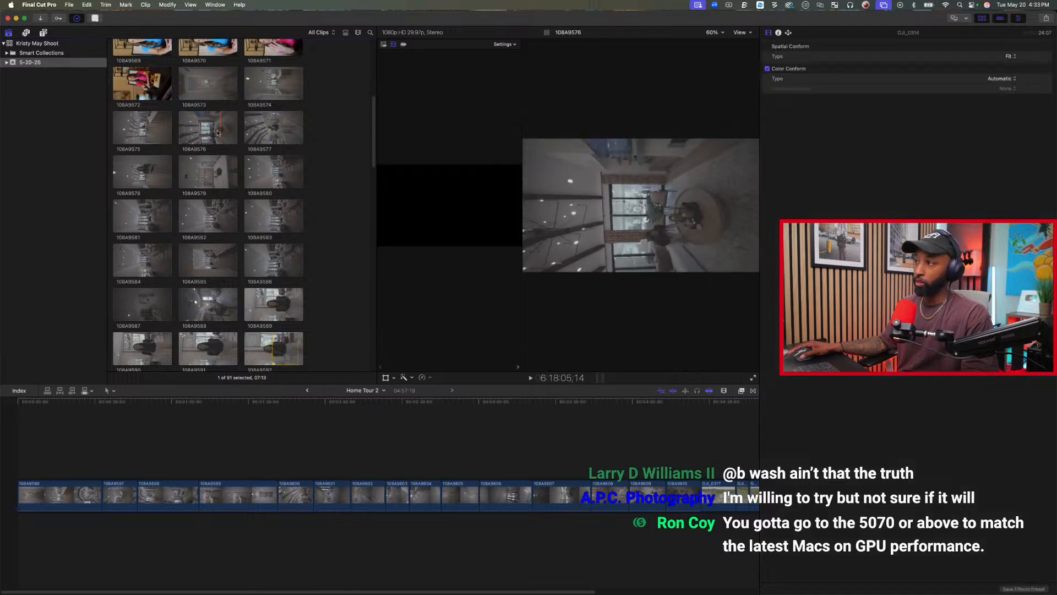
left_click(280, 131)
key("space")
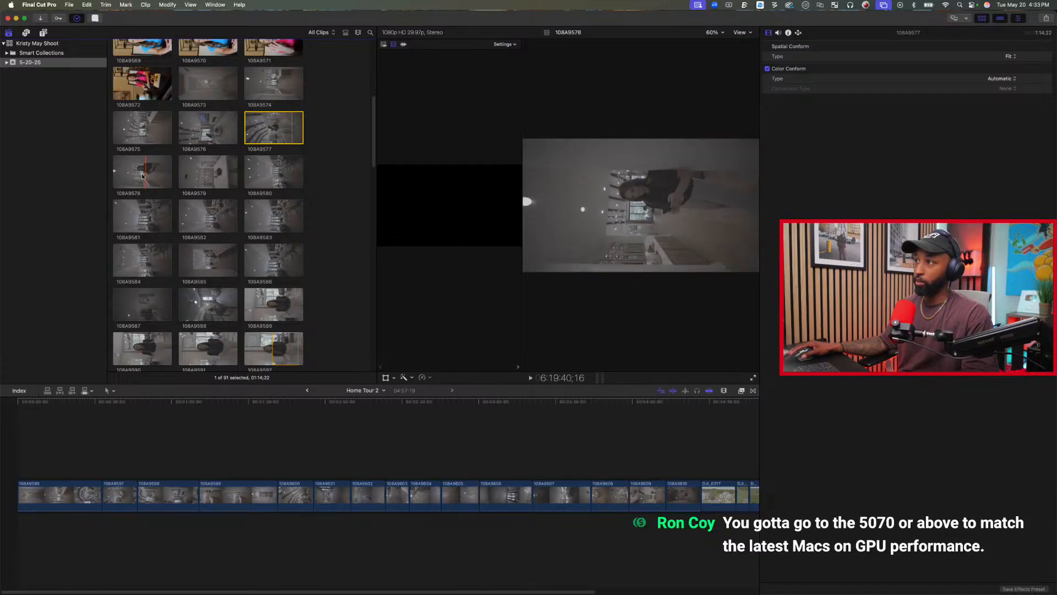
Mark a range of about 5:10 in clip 108A9576 and append it to the Home Tour 2 timeline.
left_click(199, 135)
key("space")
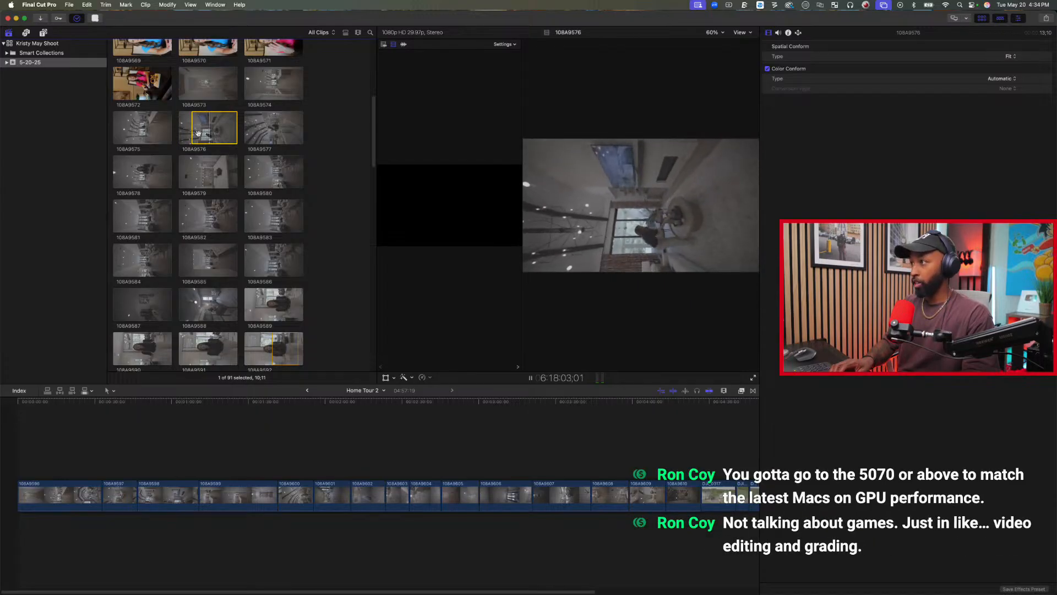
key("o")
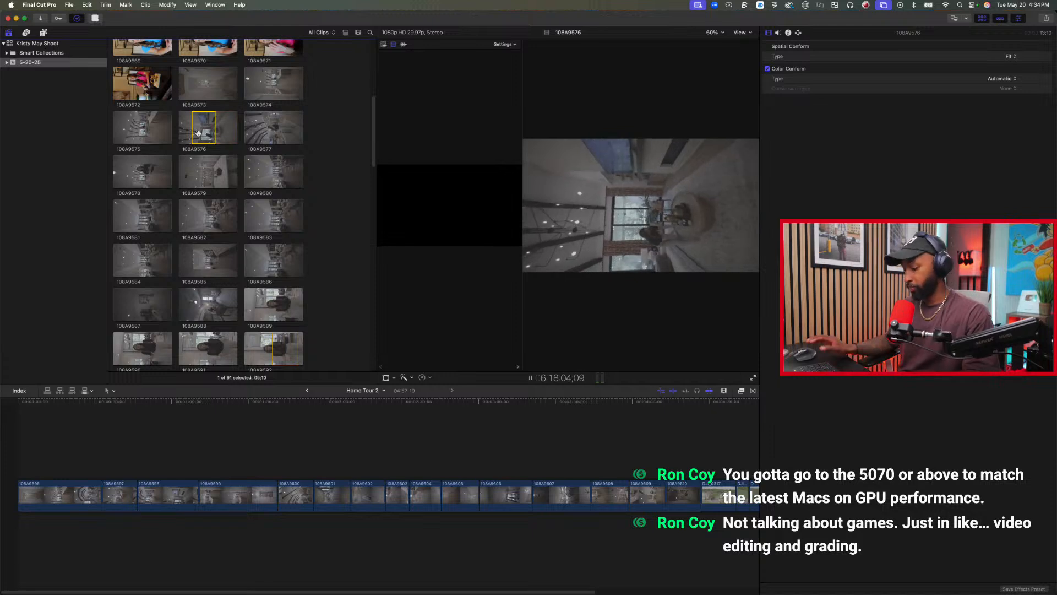
key("e")
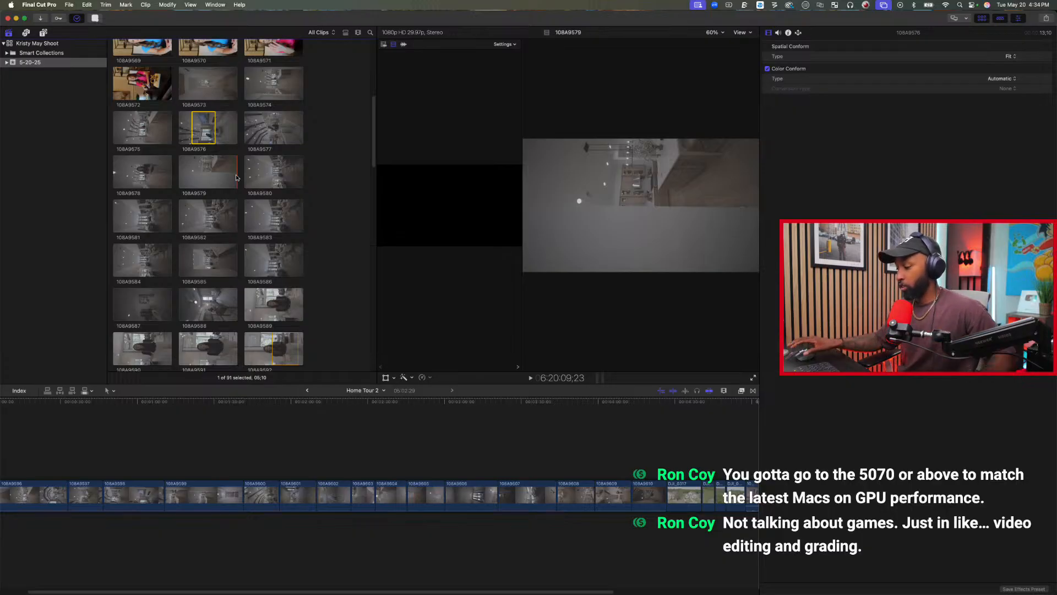
Play the Home Tour 2 timeline from its beginning with the first clip's properties displayed.
left_click(479, 473)
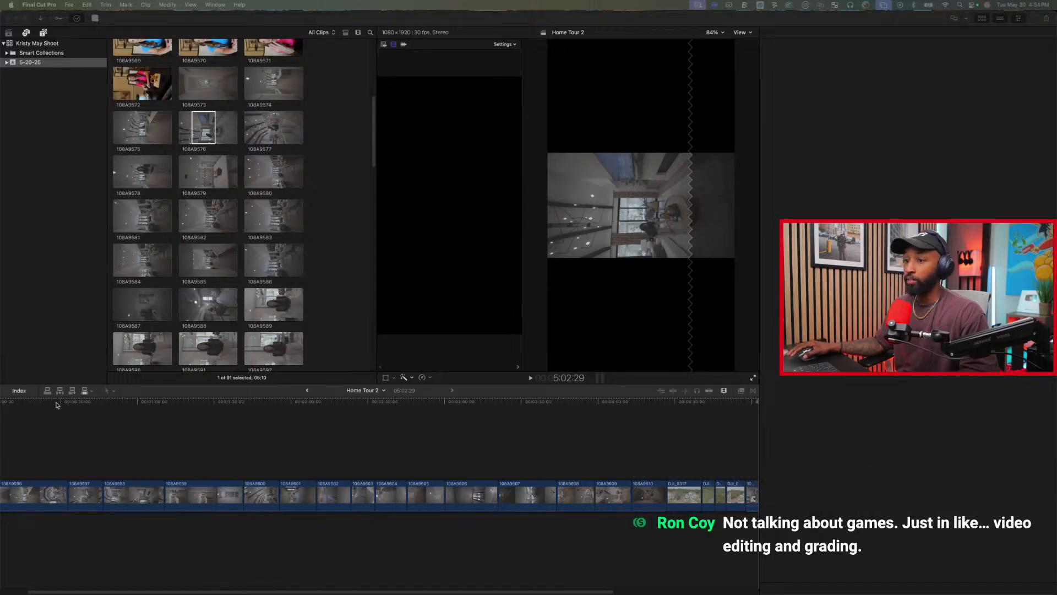
scroll(165, 435, "left", 2)
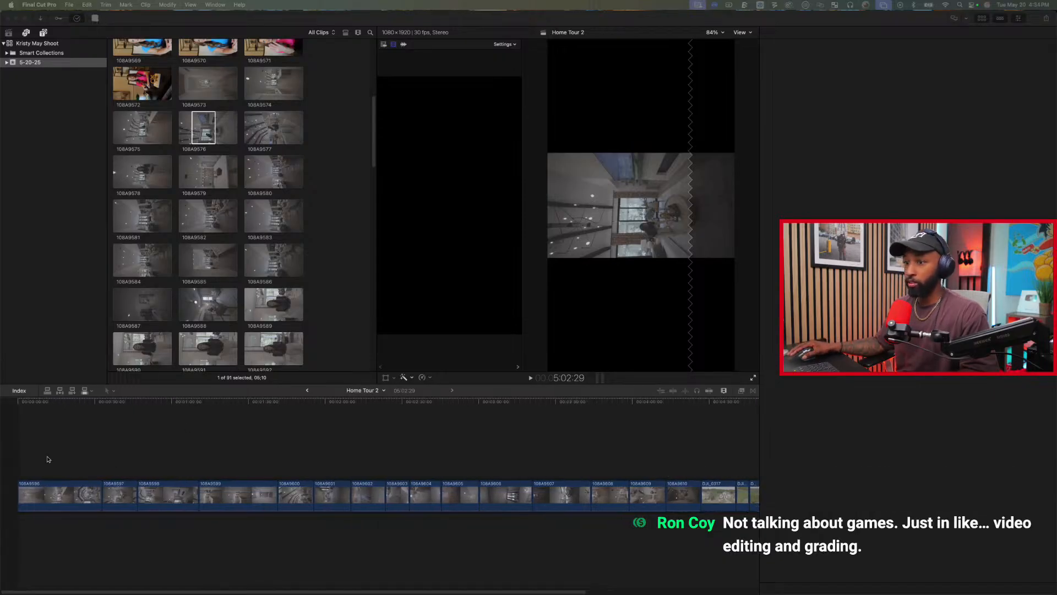
left_click(18, 462)
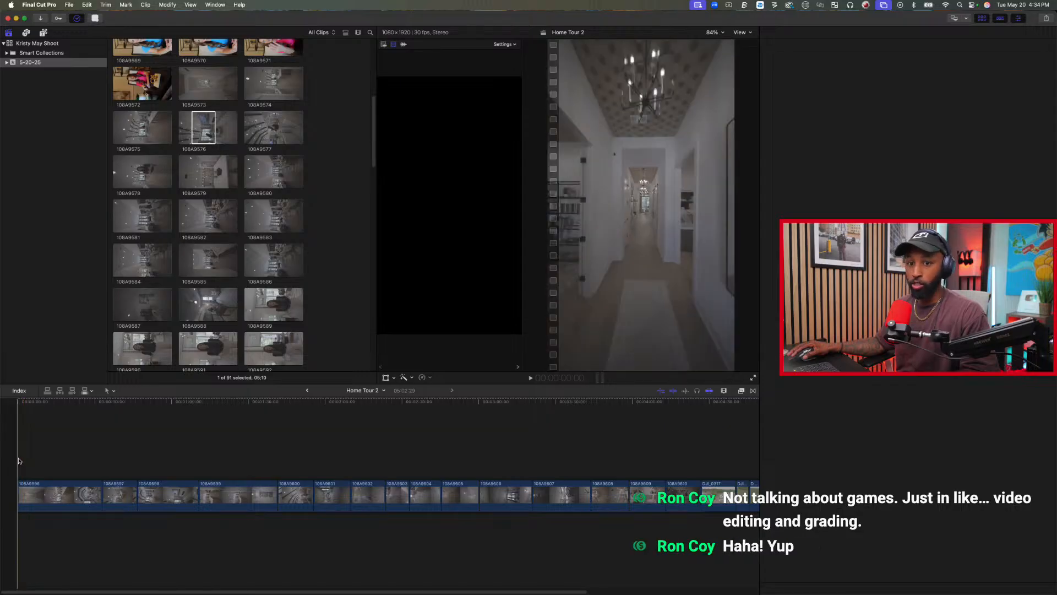
key("space")
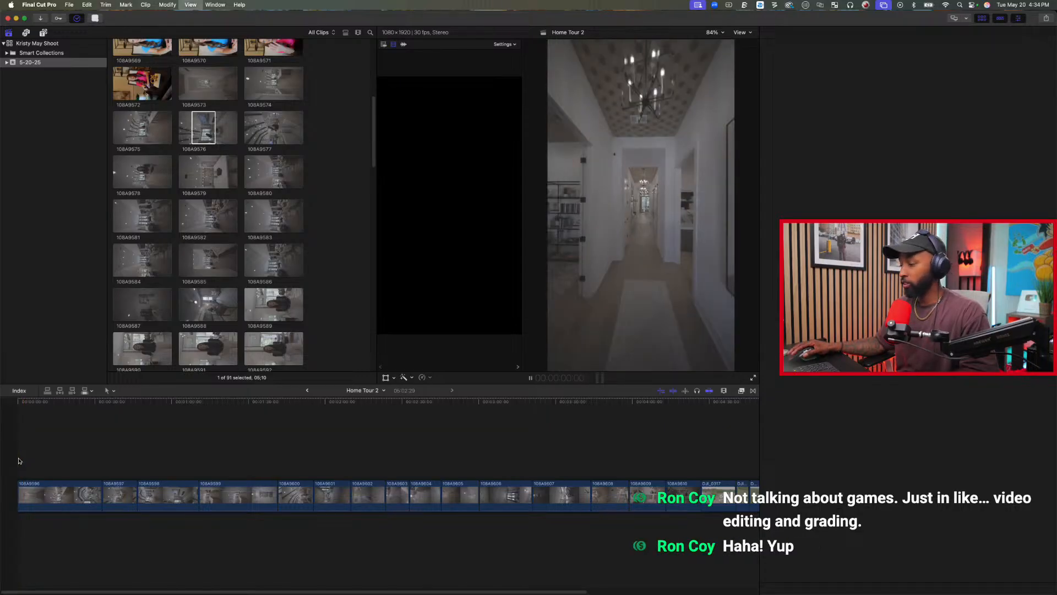
key("super+4")
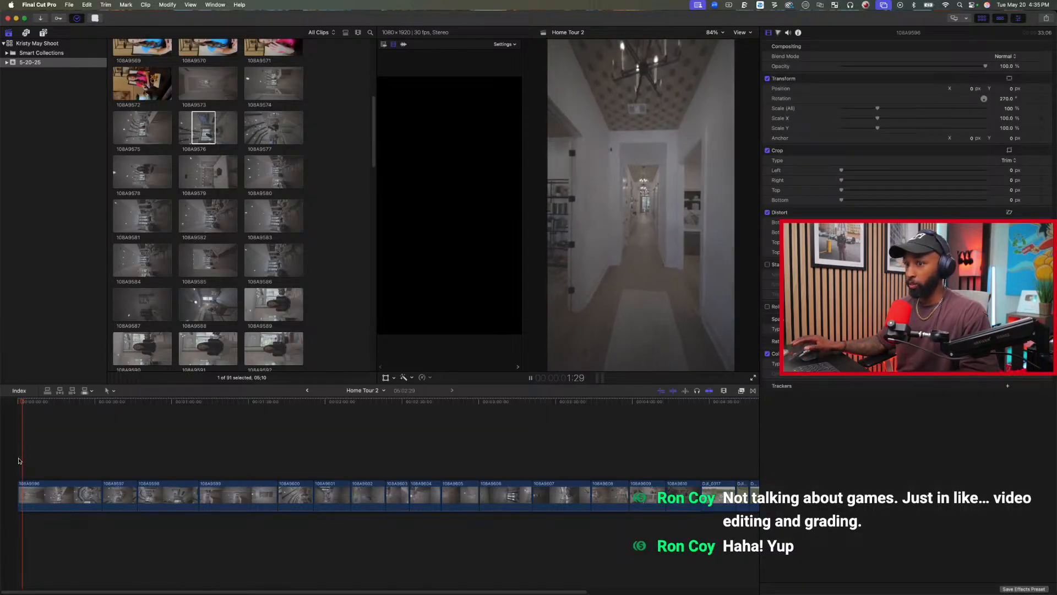
Trim about 3:14 off the start of the first Home Tour 2 clip, 108A9596, and play back the result.
key("space")
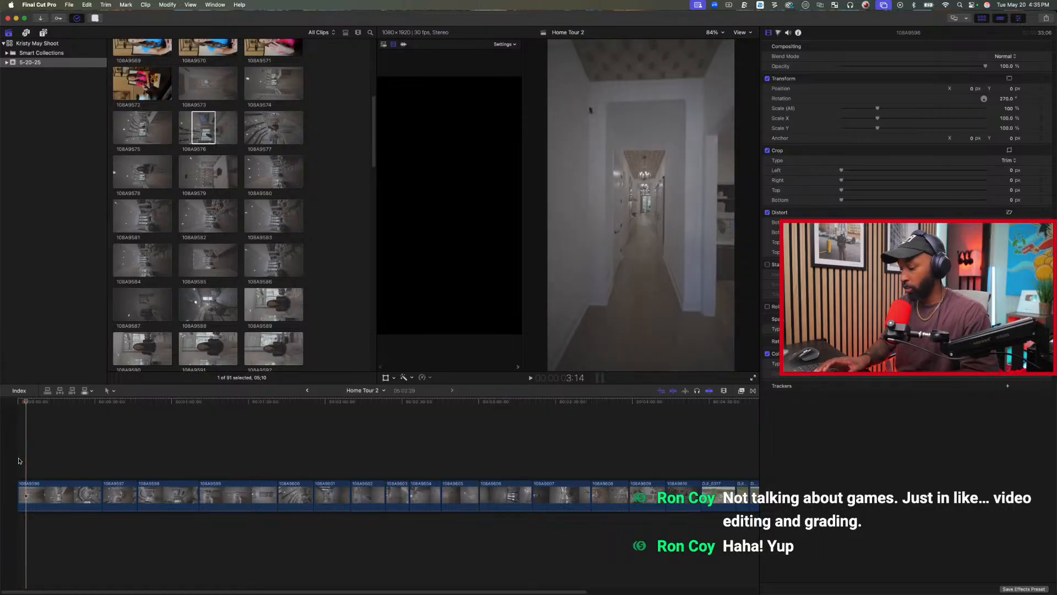
key("alt+[")
key("space")
key("space")
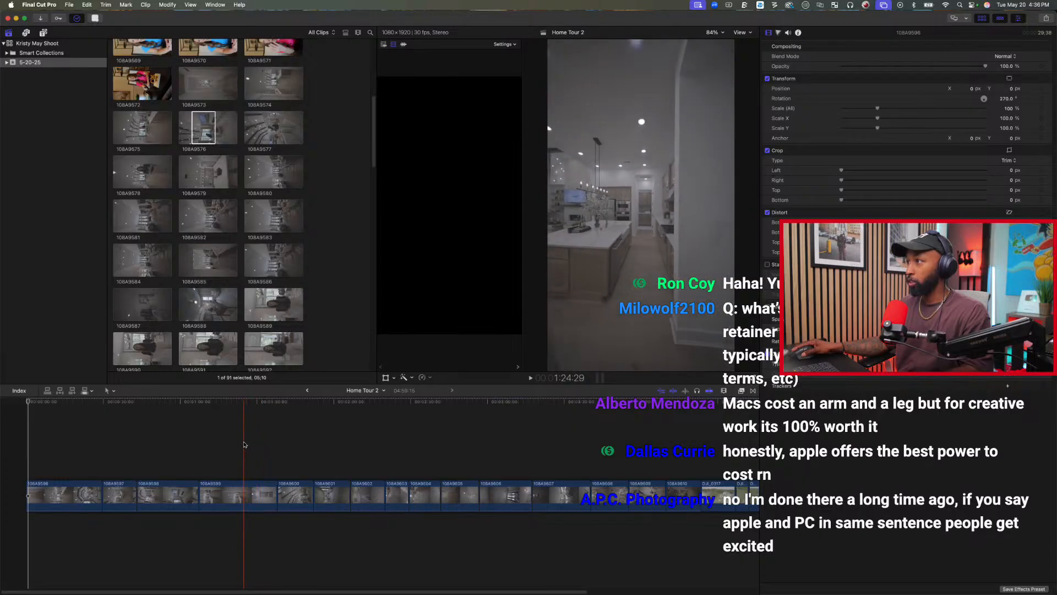
Trim the start and end of clip 108A9599, leaving about 9 seconds of it in the timeline.
left_click(248, 443)
key("alt+bracketleft")
key("space")
key("space")
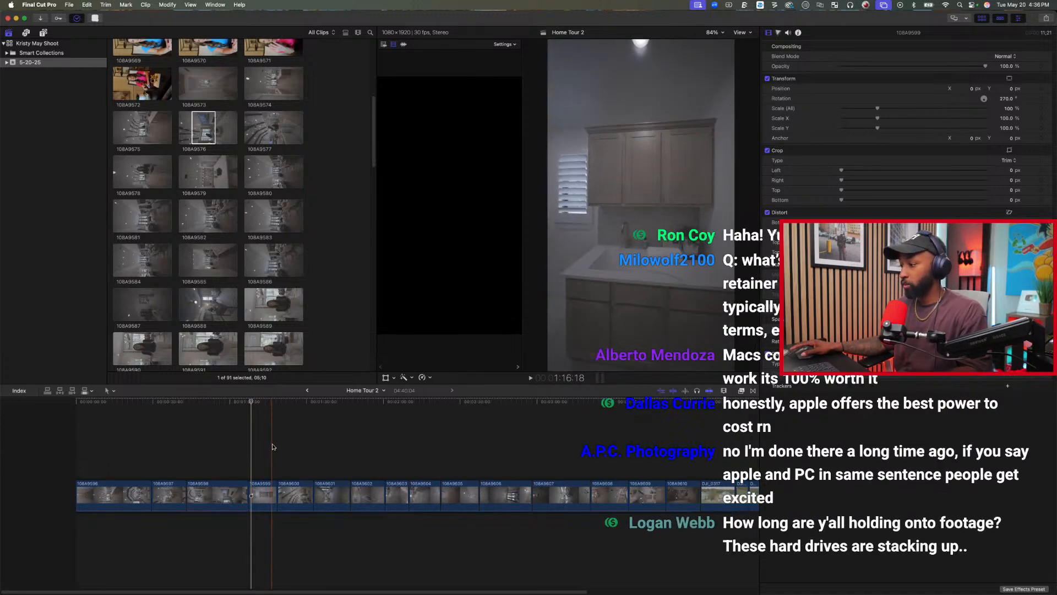
key("alt+bracketright")
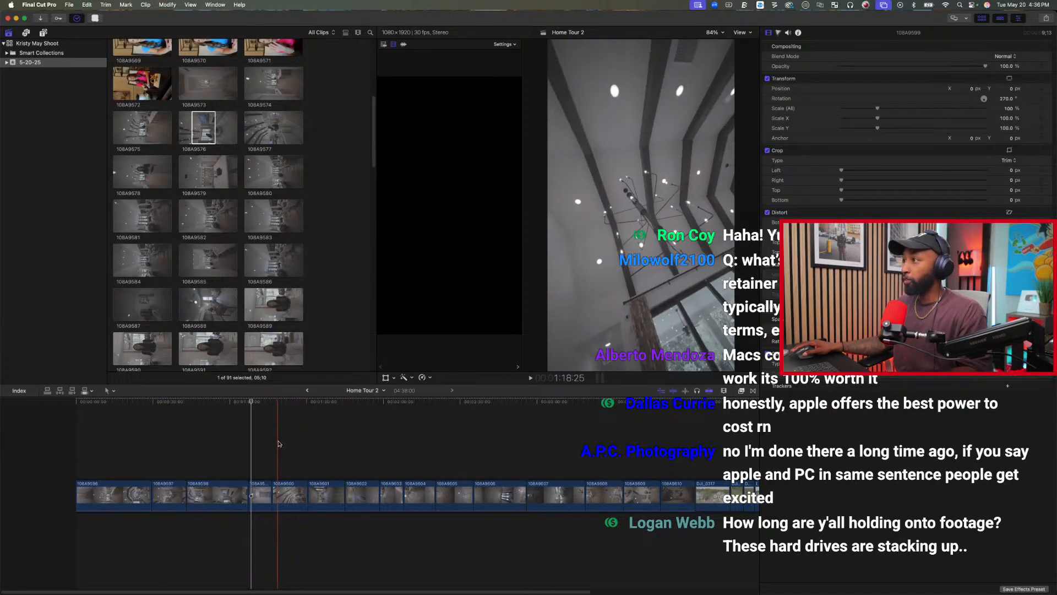
Trim the start and end of clip 108A9600, keeping about 7 seconds.
left_click(282, 443)
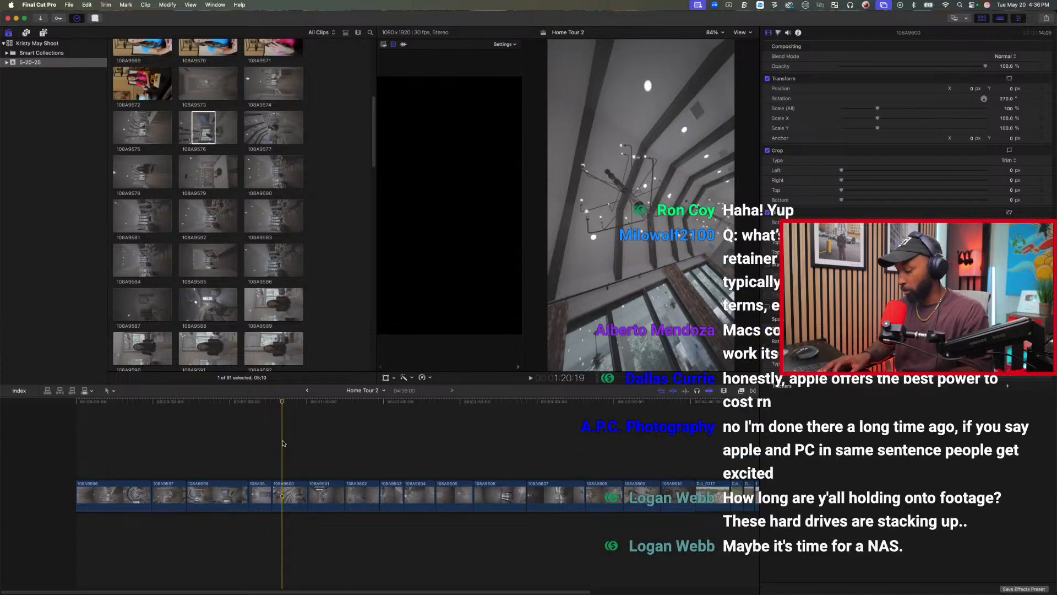
key("alt+bracketleft")
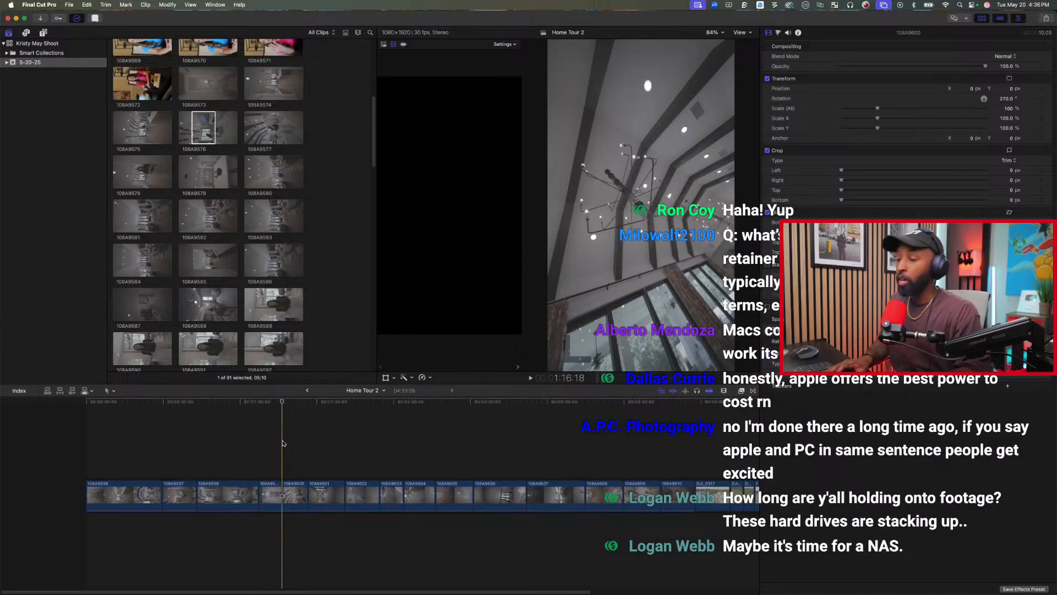
key("space")
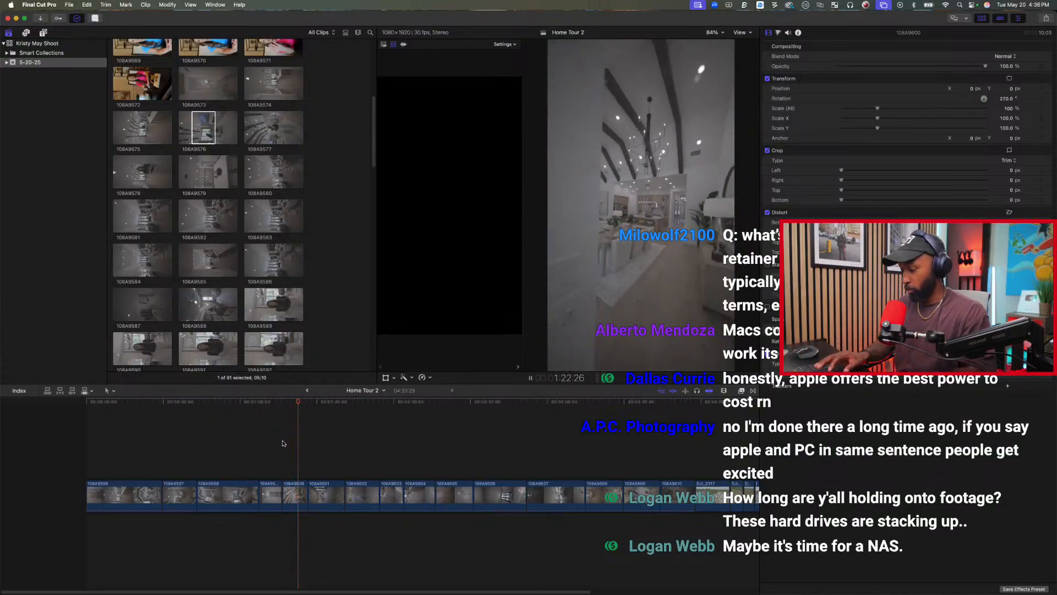
key("space")
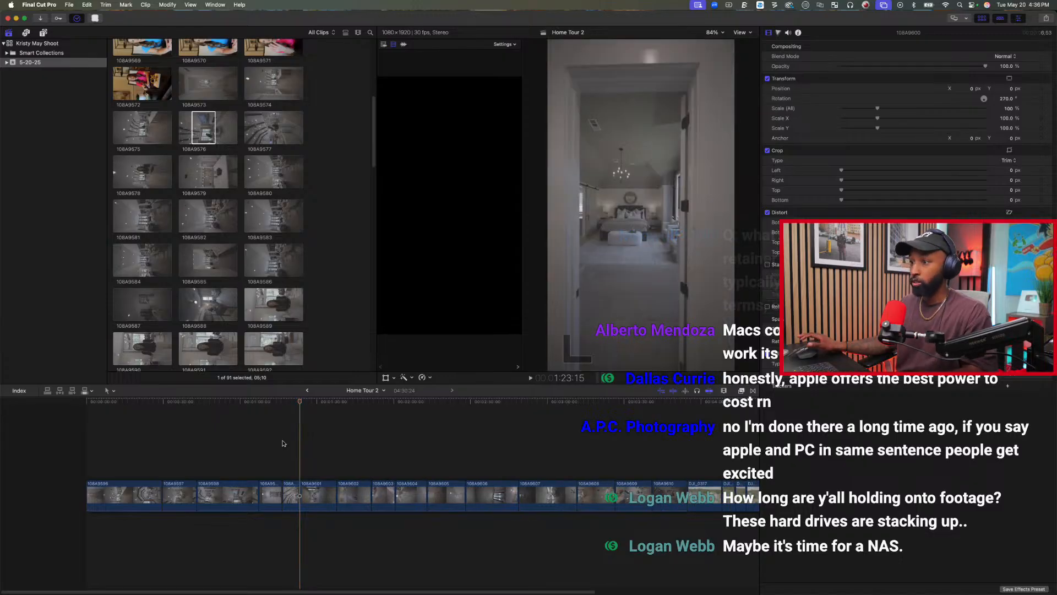
Trim the start and end of bedroom clip 108A9601 to a length of about 8.5 seconds.
key("space")
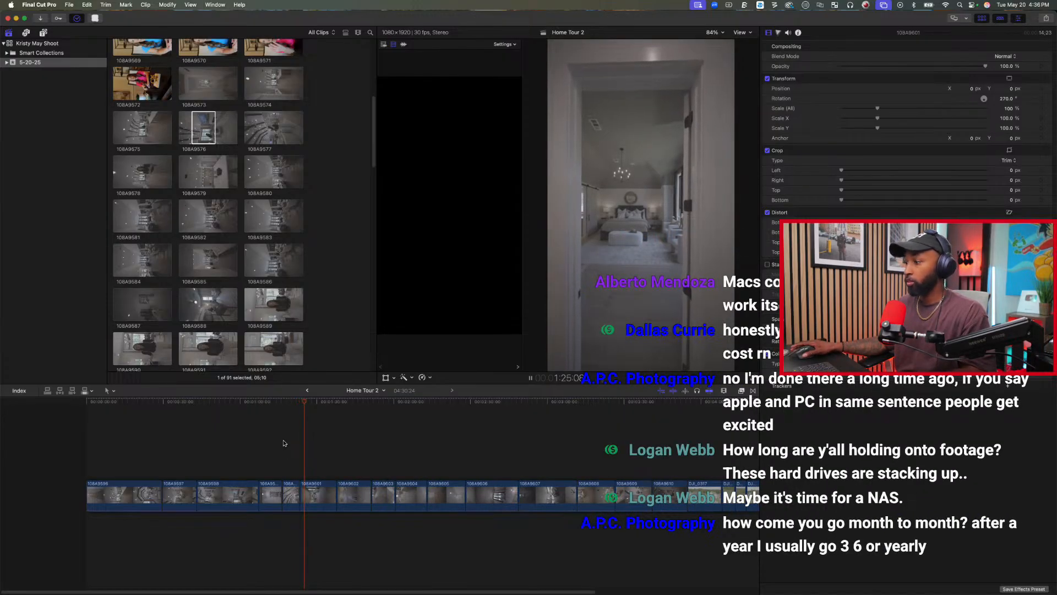
key("space")
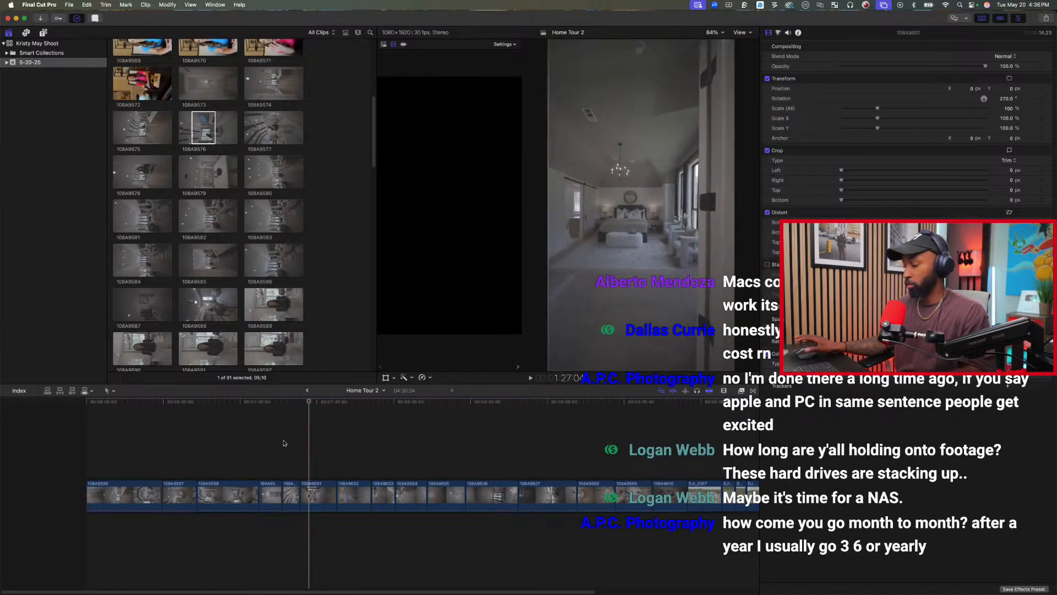
key("alt+bracketleft")
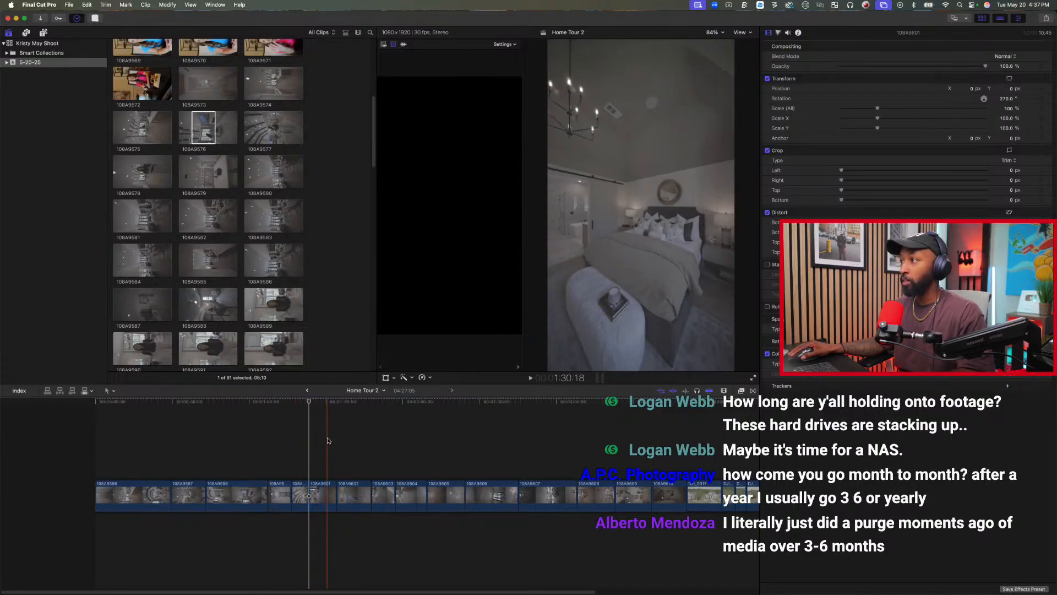
key("space")
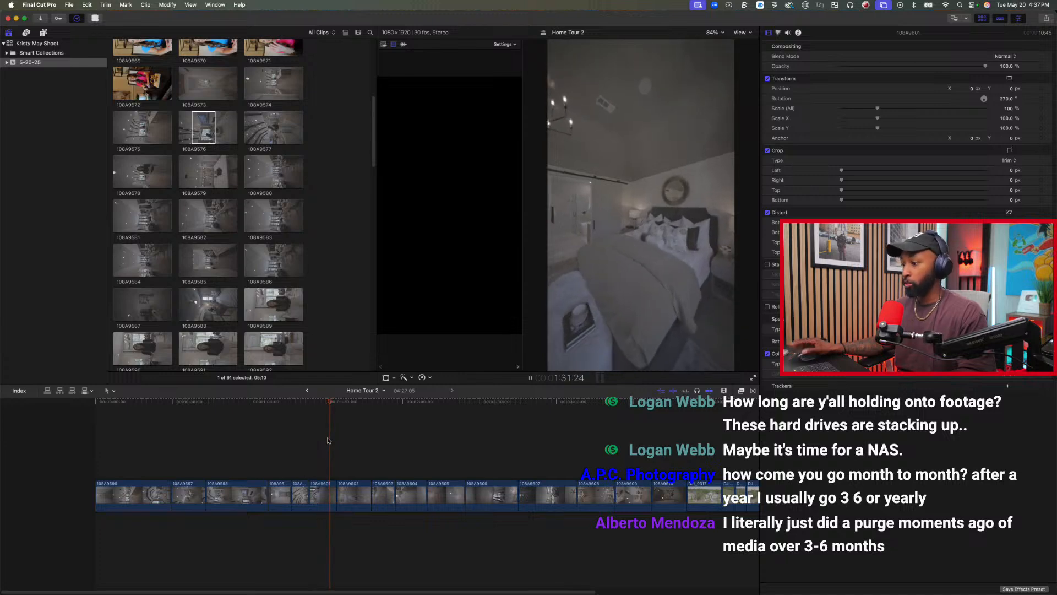
key("alt+]")
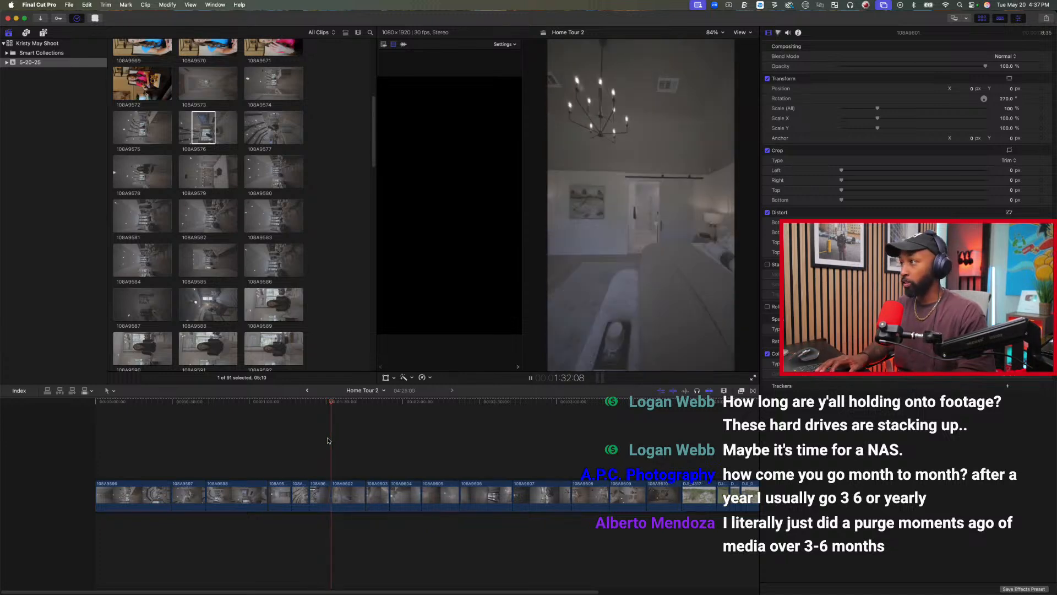
Trim about 3 seconds off the start of clip 108A9602 and shorten its end by about 1.5 seconds.
key("space")
key("alt+[")
key("space")
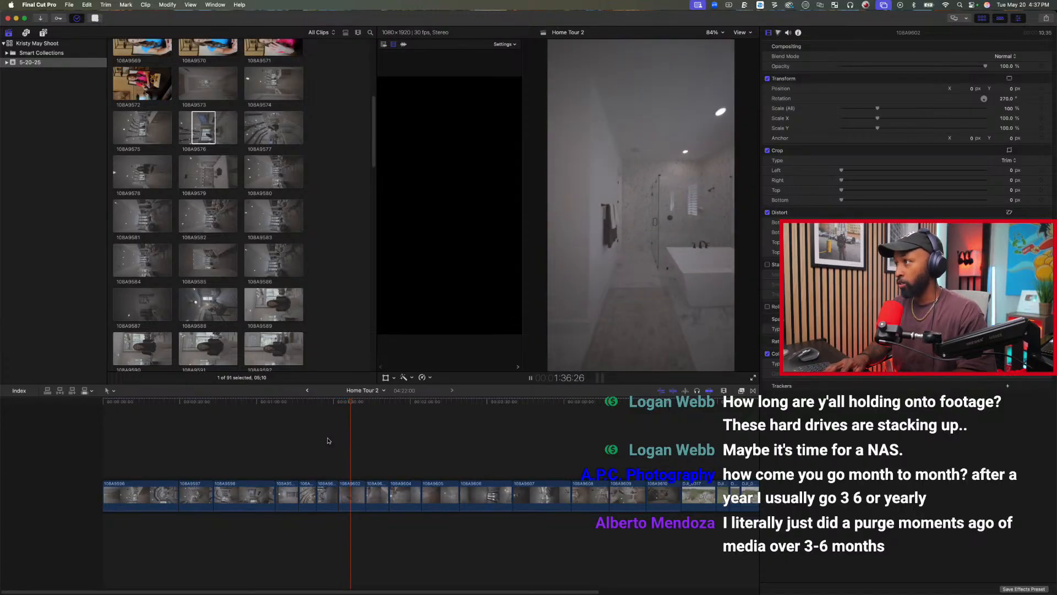
key("space")
key("alt+[")
key("space")
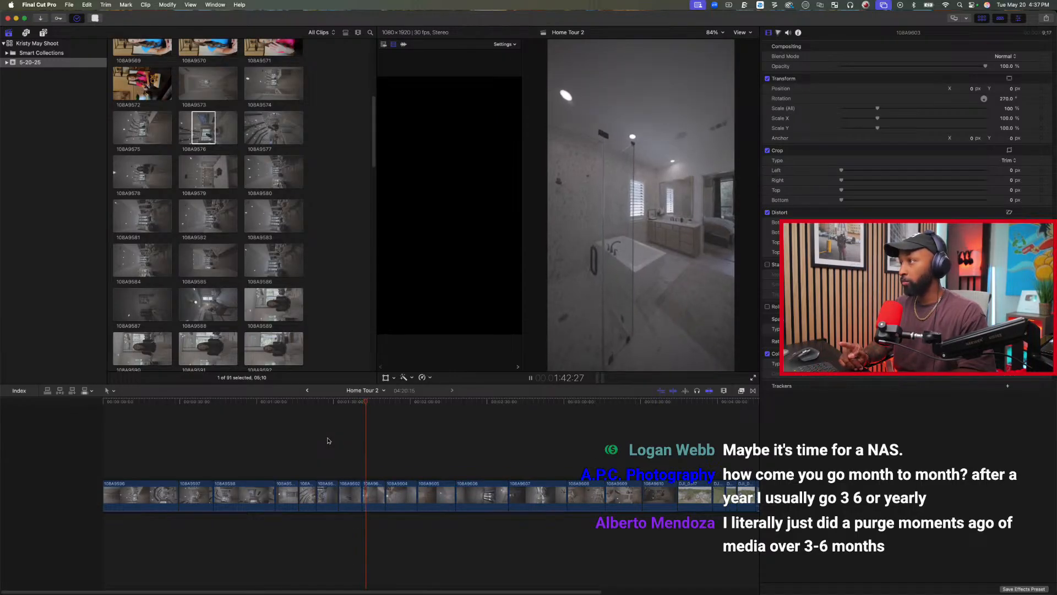
Trim the start and end of bathroom clip 108A9603 so about 6 seconds remain.
key("space")
key("alt+[")
key("space")
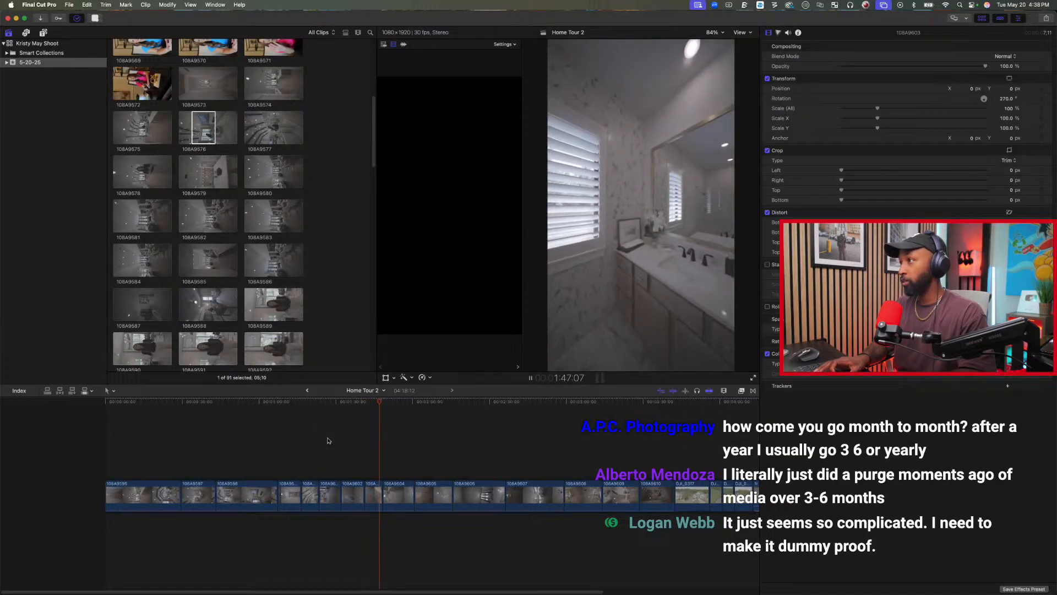
key("space")
key("space")
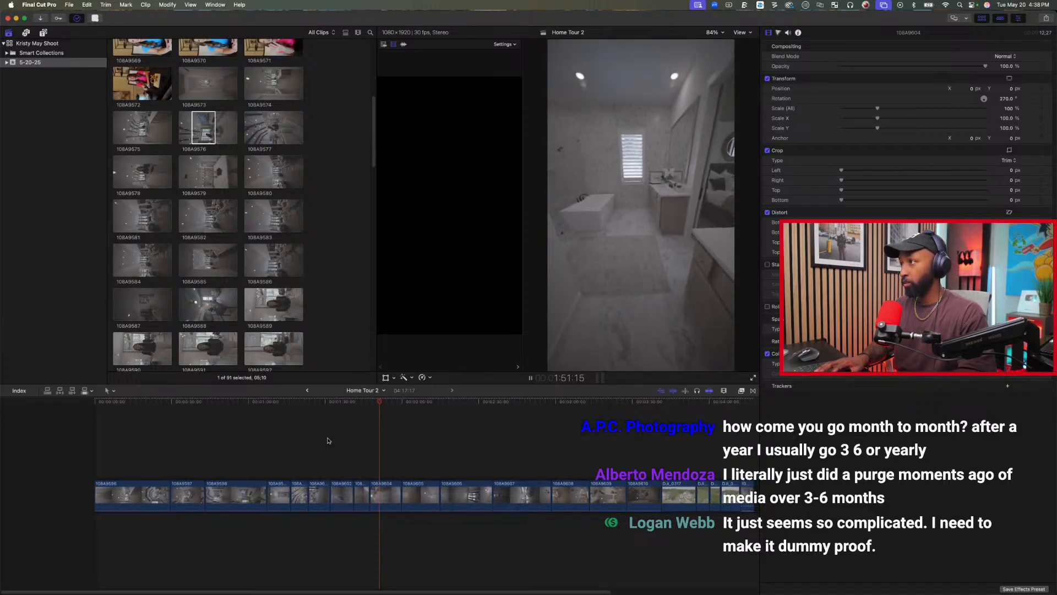
Trim both ends of clip 108A9604 and cut about 4 seconds off the start of clip 108A9605.
key("alt+bracketleft")
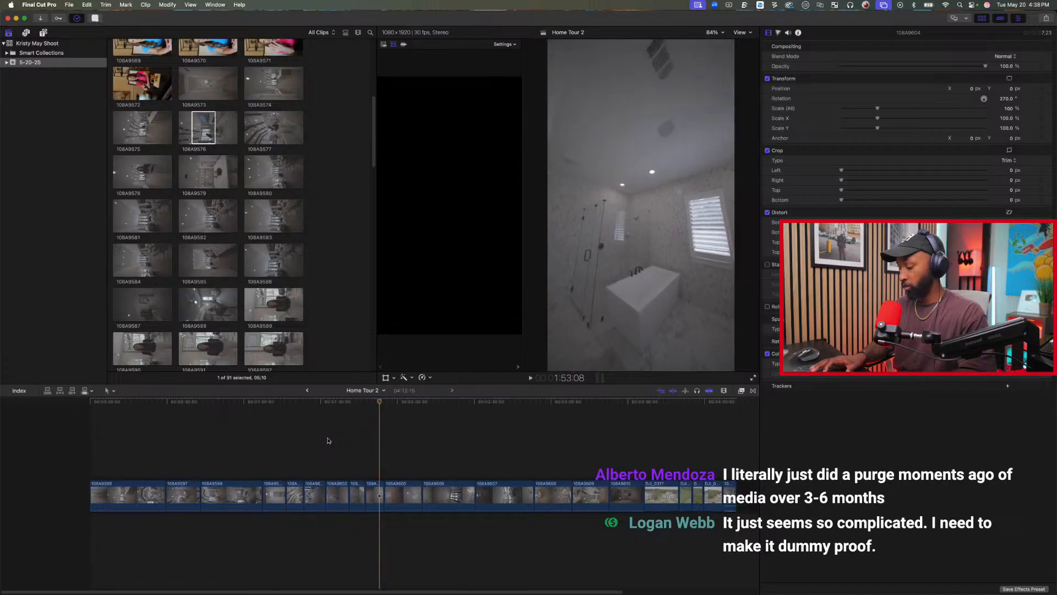
key("alt+bracketleft")
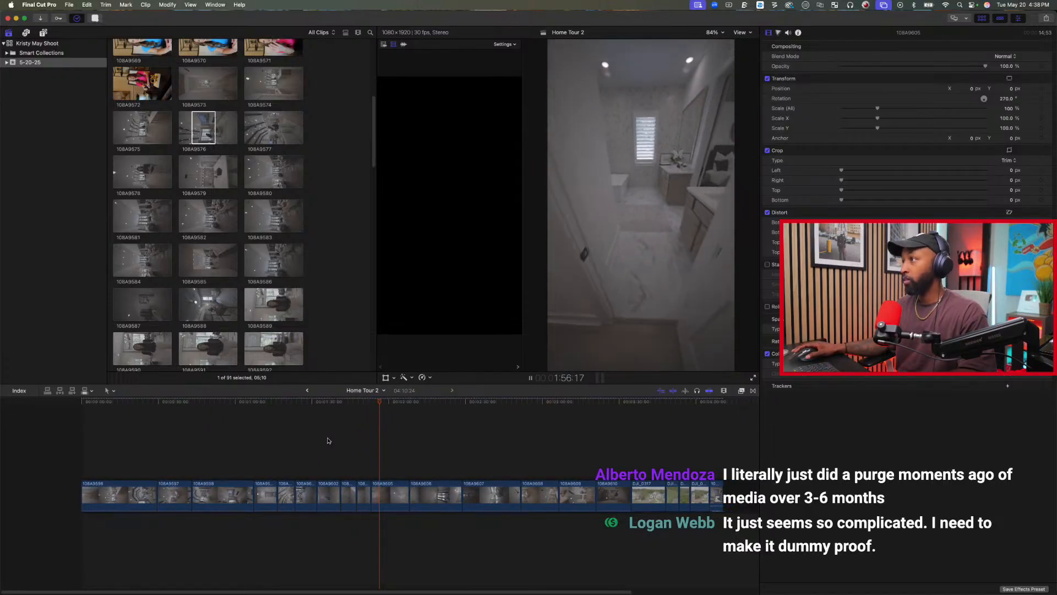
key("space")
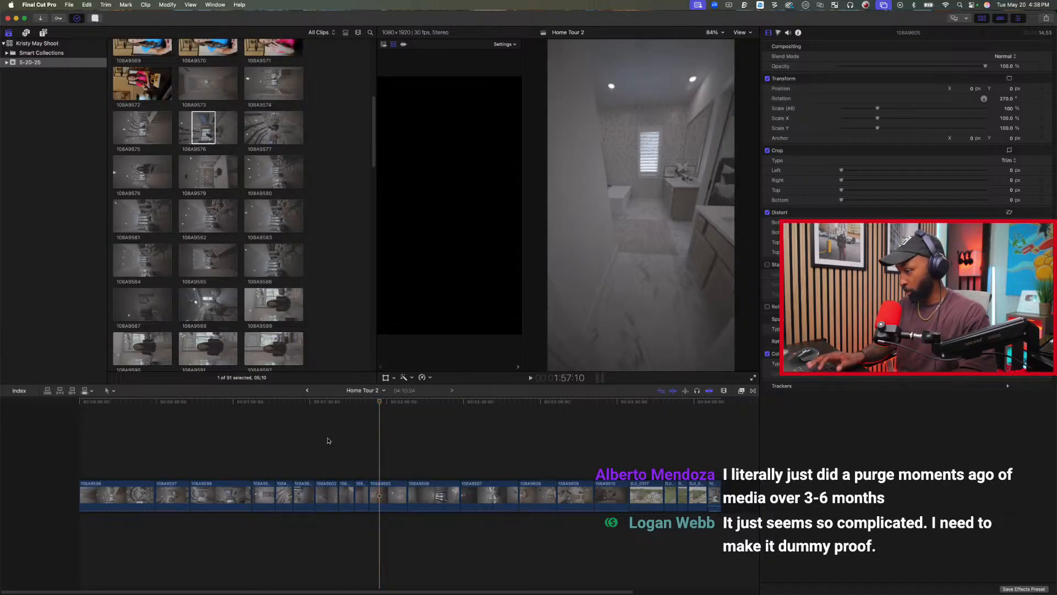
key("alt+bracketleft")
key("space")
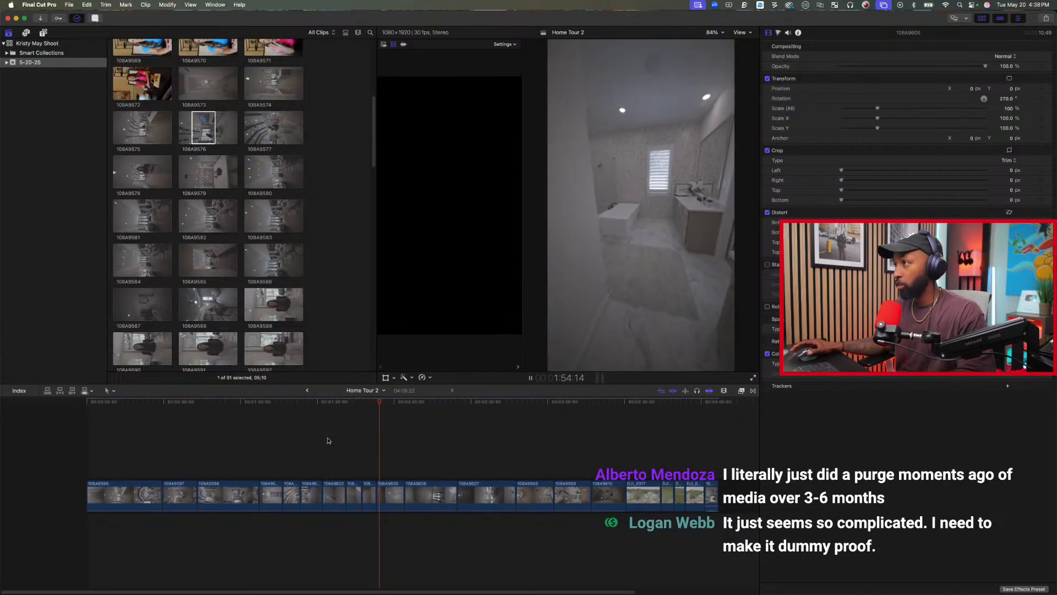
Delete clip 108A9604 from the timeline and trim the end of 108A9605, leaving about 8 seconds.
key("space")
key("alt+bracketright")
key("space")
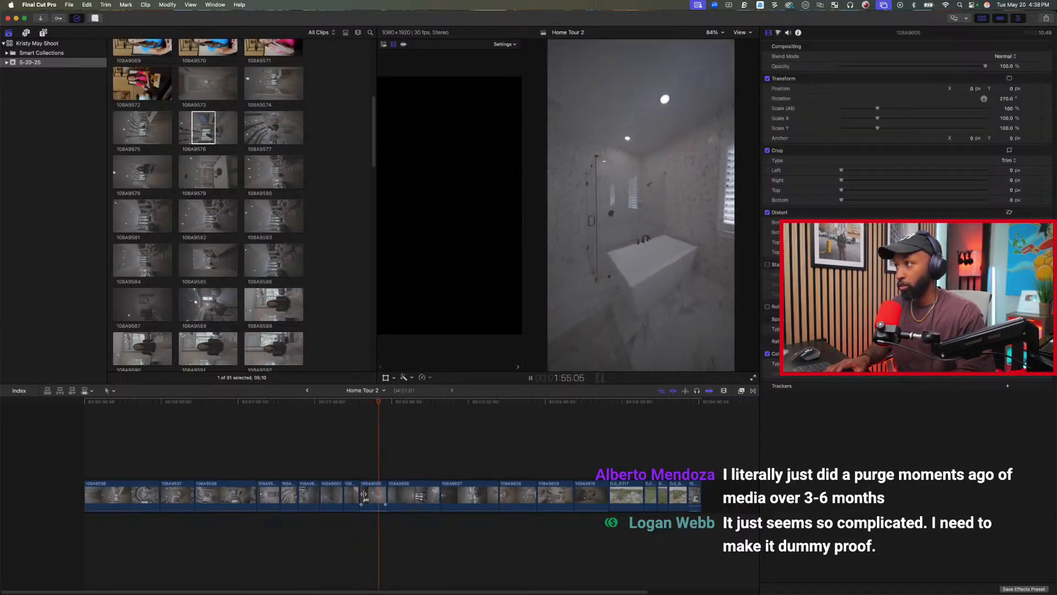
key("alt+bracketright")
key("space")
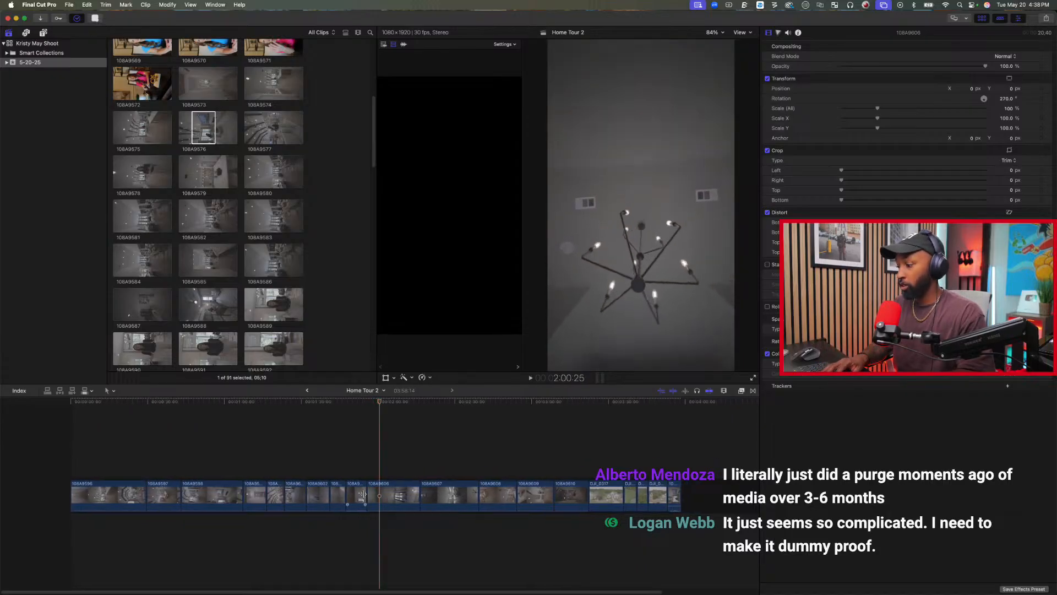
Trim about 5 seconds off the start of clip 108A9606, then delete the whole clip from the timeline.
key("alt+bracketleft")
key("space")
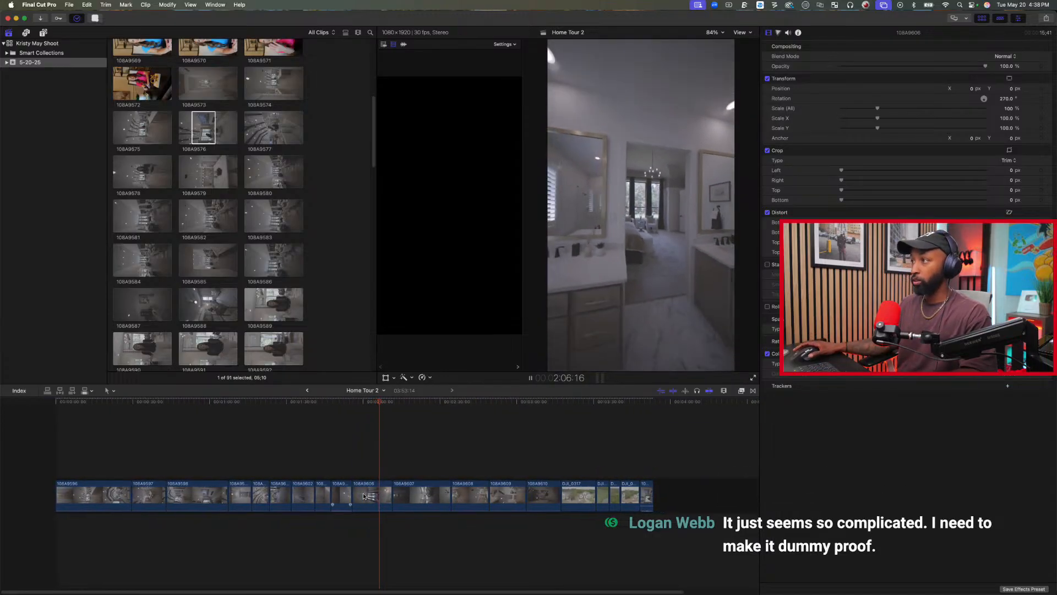
left_click(364, 495)
key("Delete")
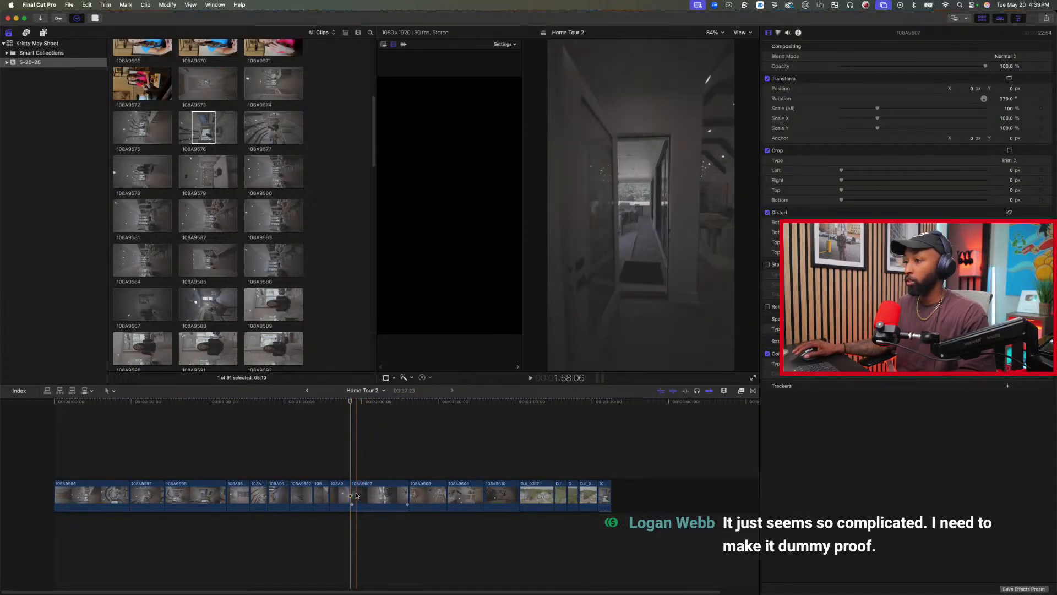
Trim the start of clip 108A9607 and cut its end at about 2:08:09 in the timeline.
key("space")
key("space")
key("alt+[")
key("space")
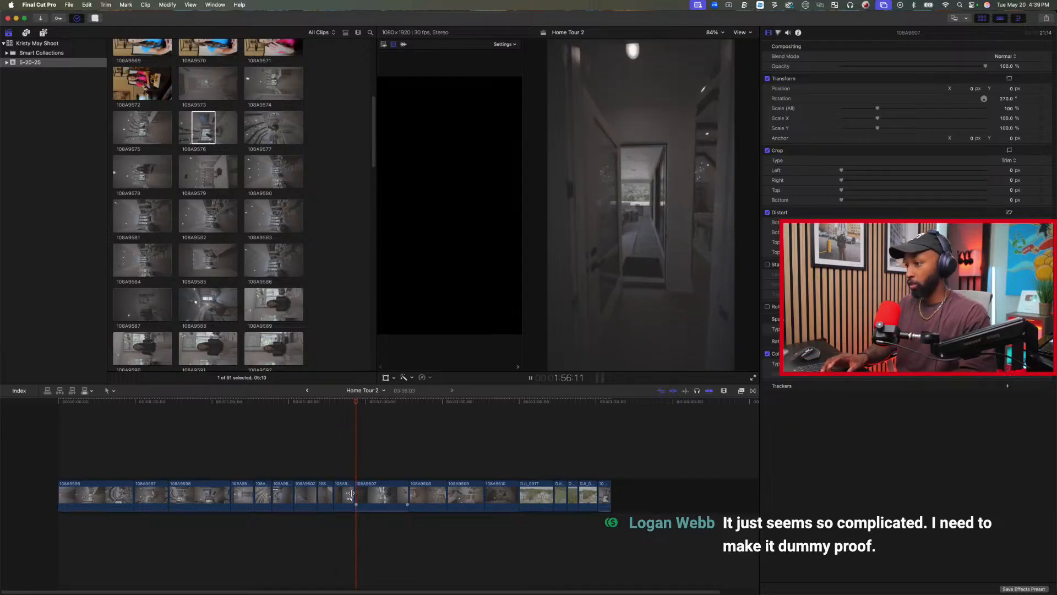
key("space")
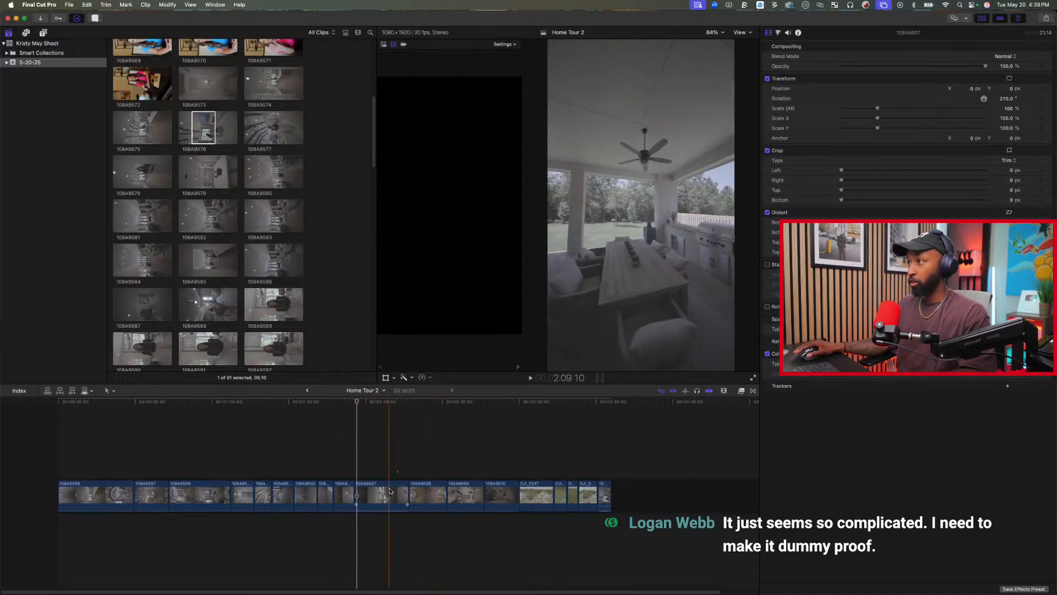
key("space")
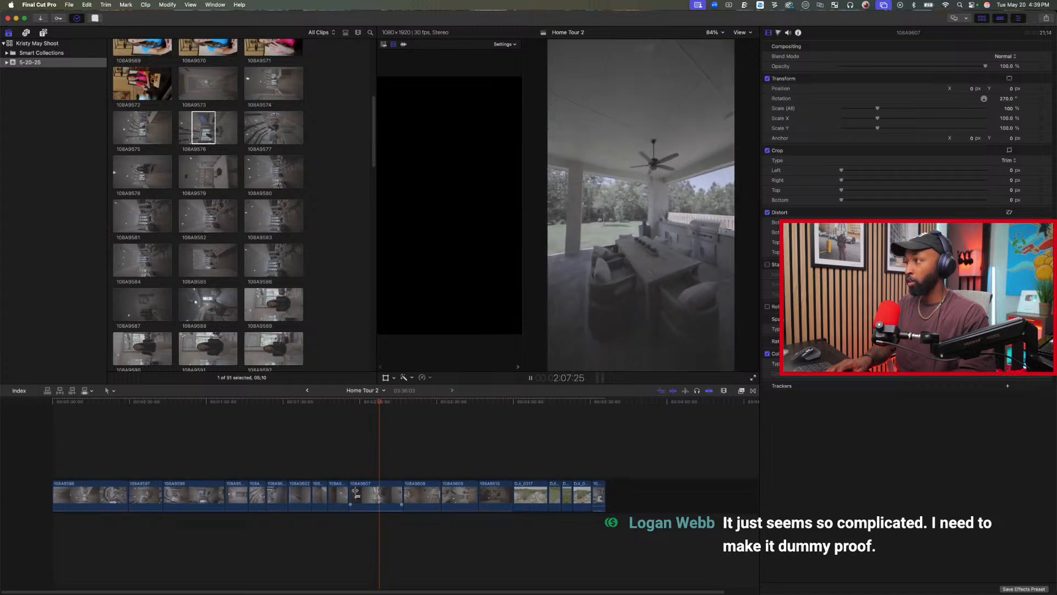
key("space")
key("alt+]")
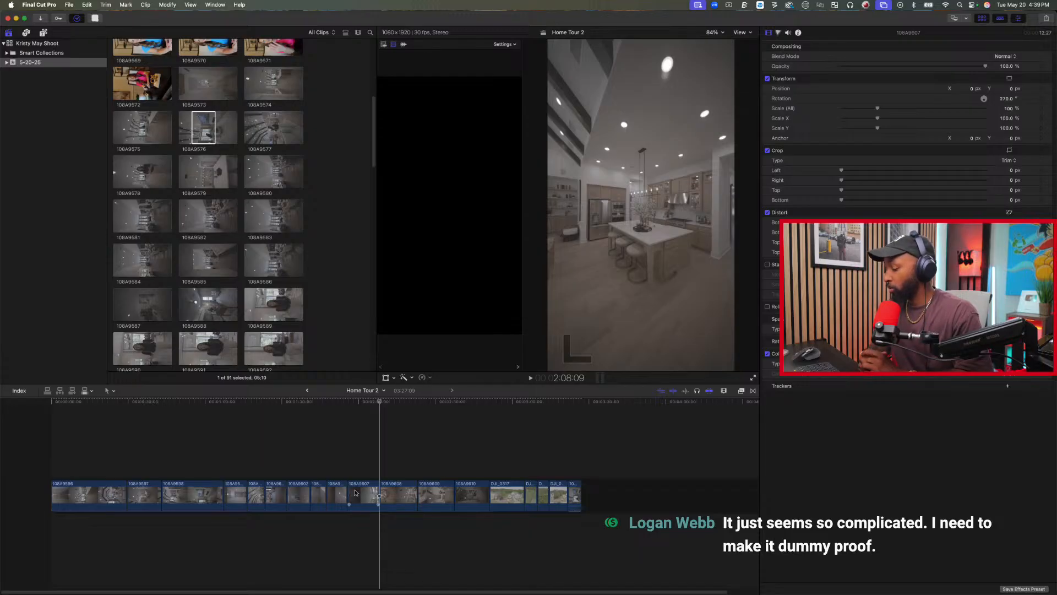
left_click(380, 495)
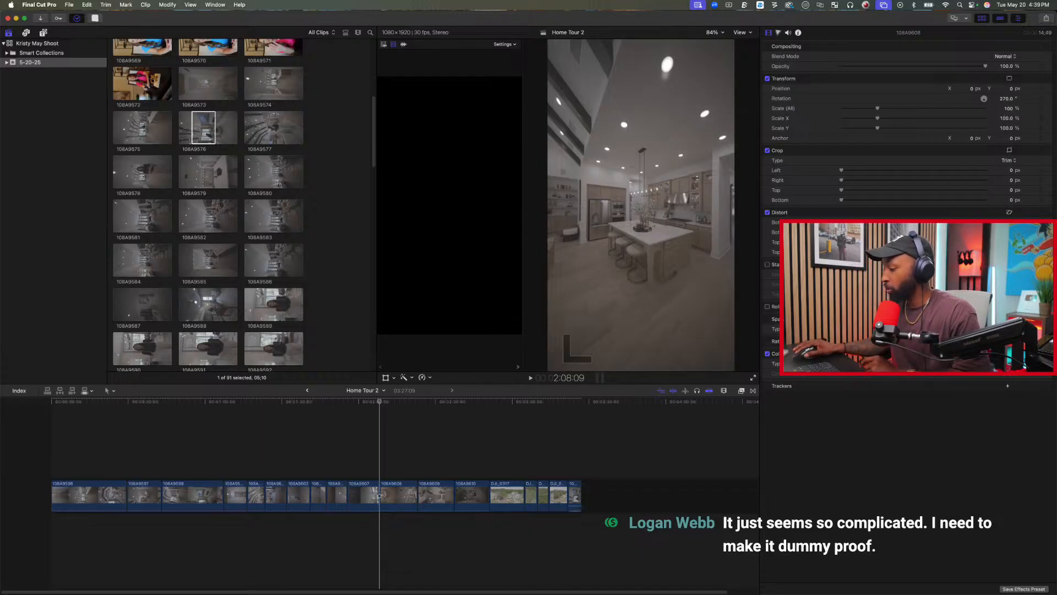
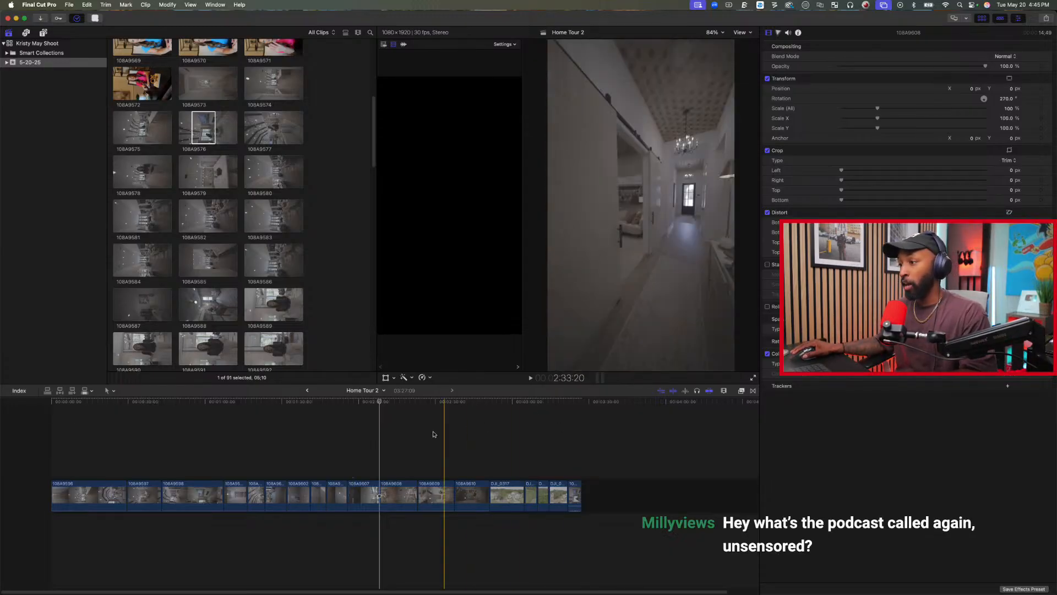
Trim the start of kitchen clip 108A9608 at about 2:14:00 in the timeline and play on from the cut.
left_click(394, 446)
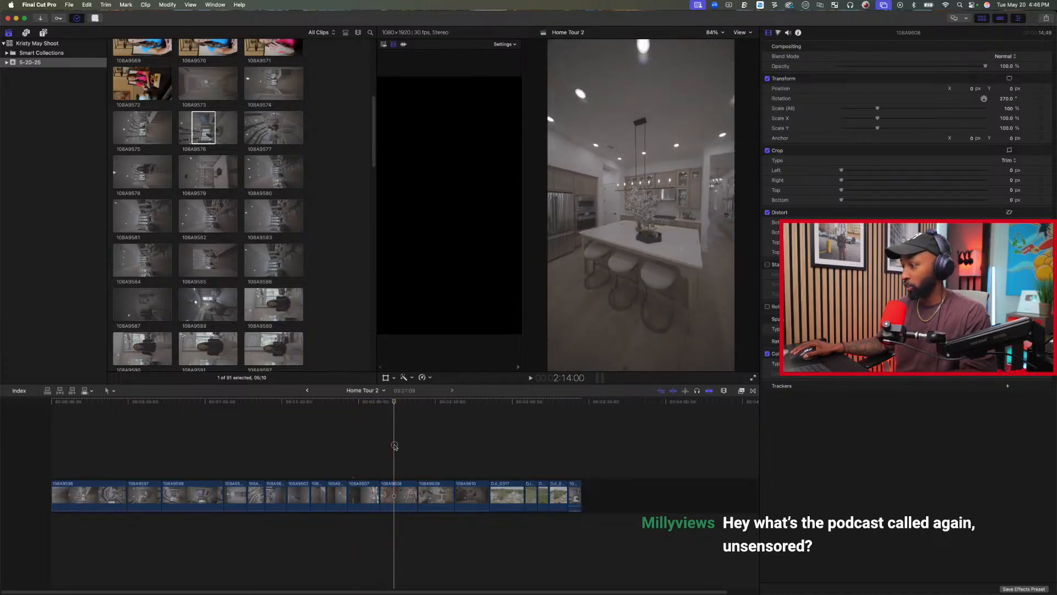
key("alt+bracketleft")
key("space")
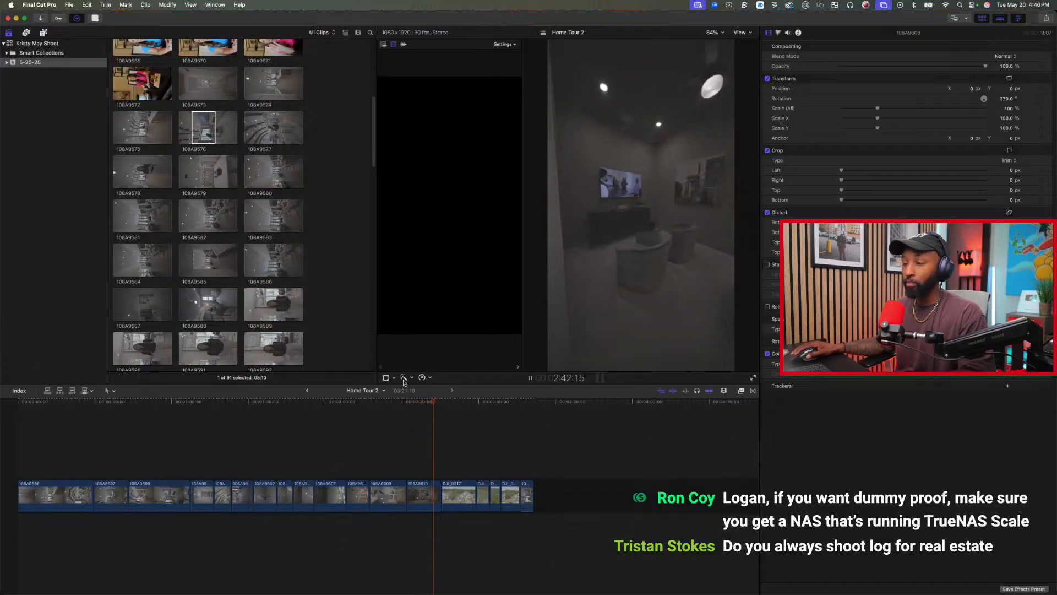
Review the trimmed timeline from the doorway clip back to the opening hallway, including the living-room and dining-area clips.
left_click(423, 405)
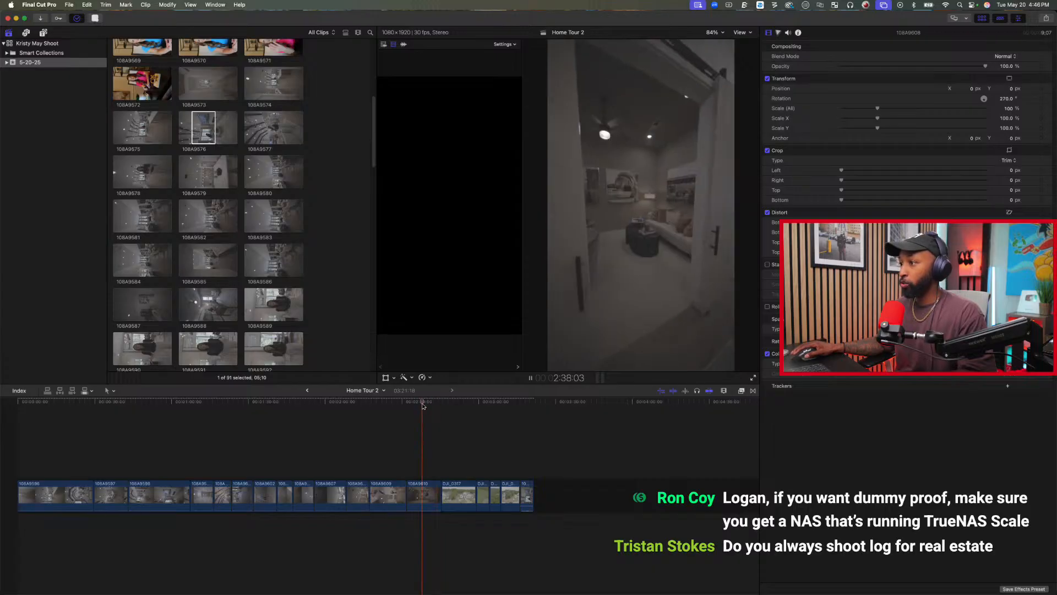
key("space")
left_click_drag(425, 403, 88, 424)
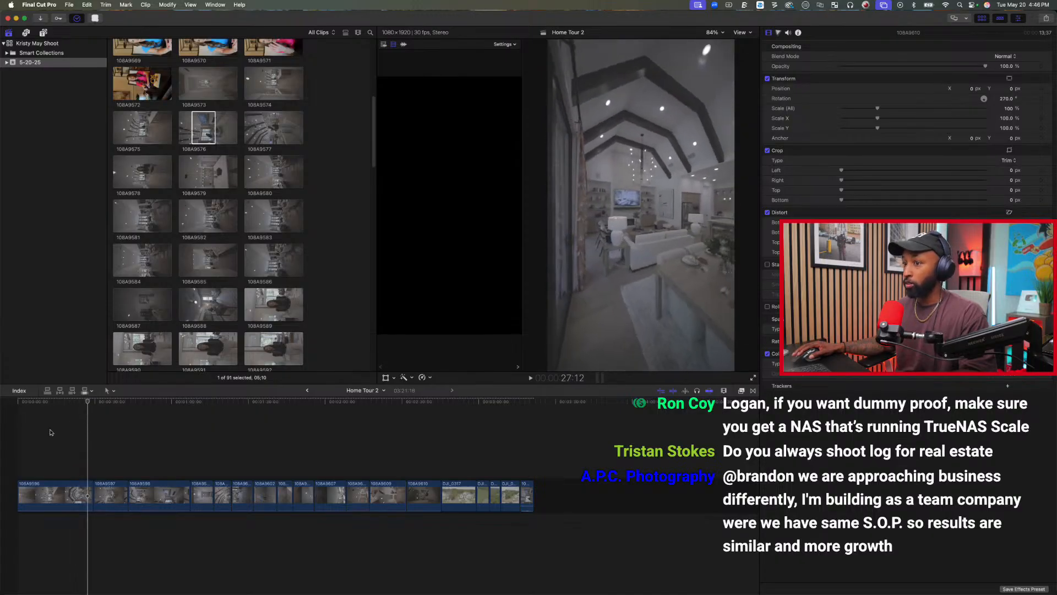
left_click(19, 406)
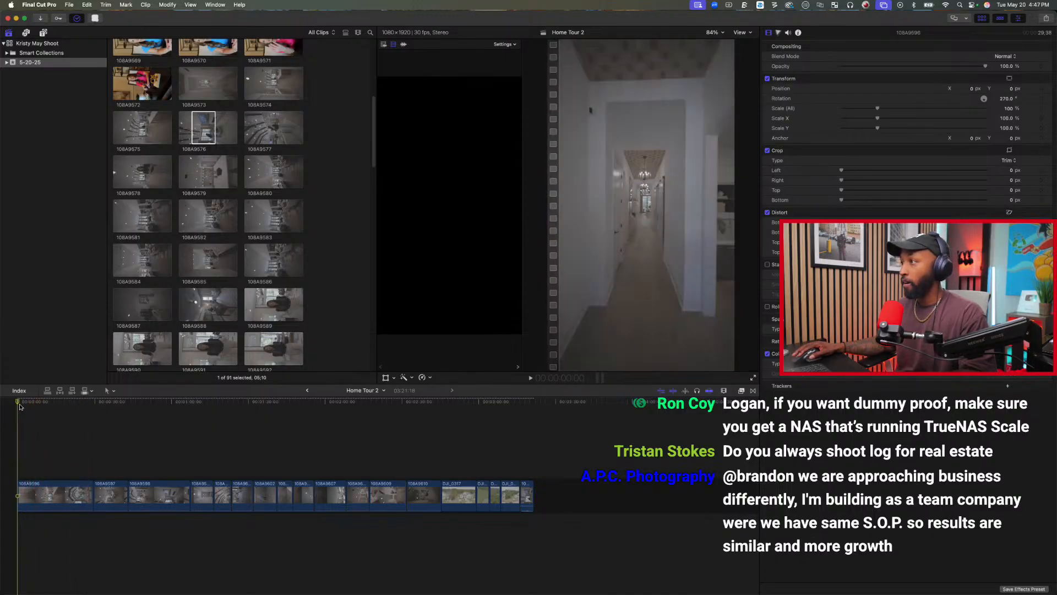
key("space")
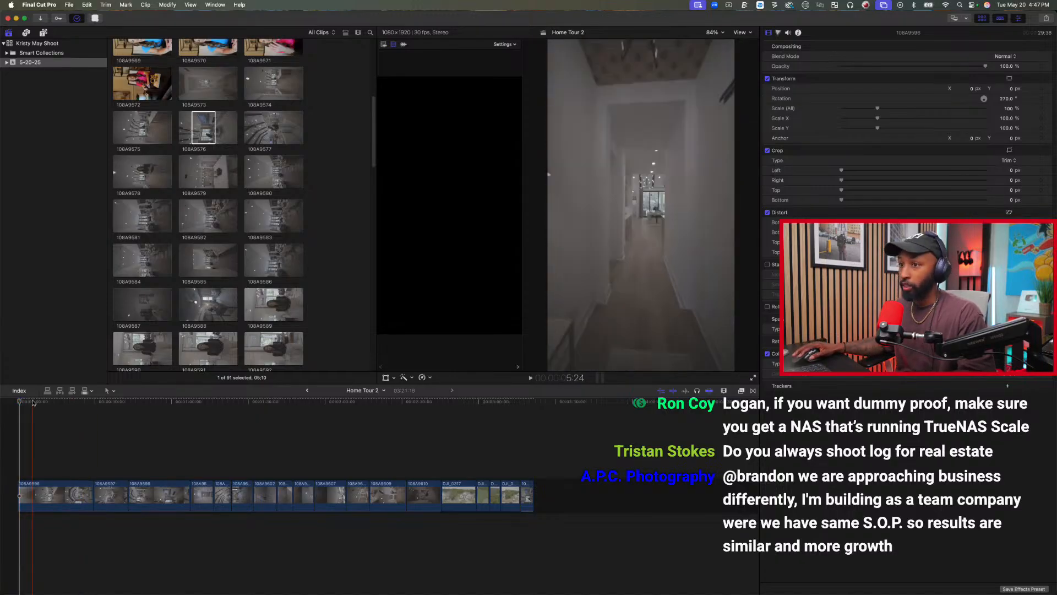
left_click(65, 402)
left_click_drag(65, 402, 52, 402)
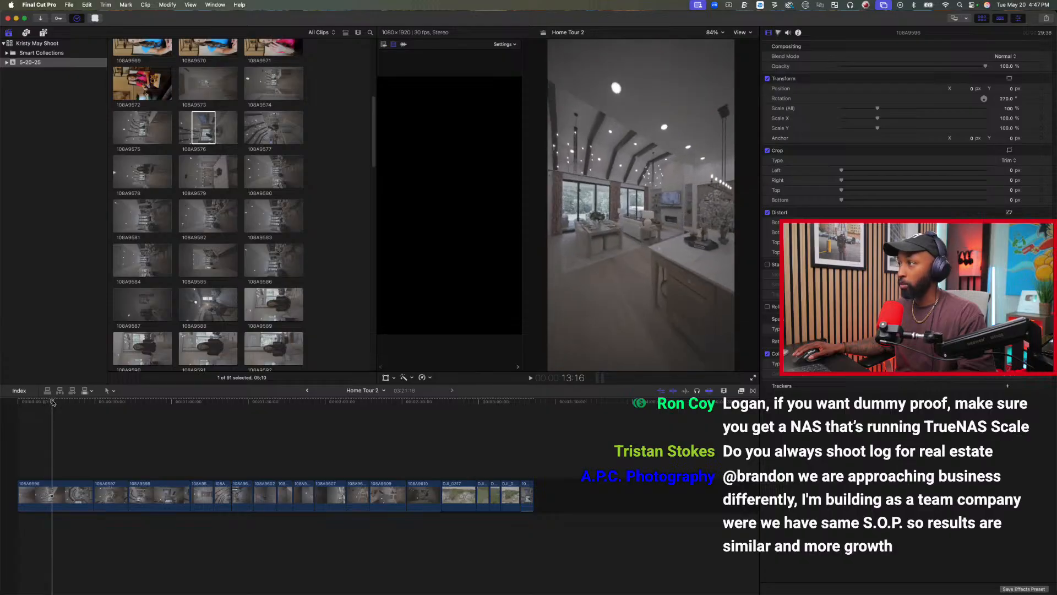
key("space")
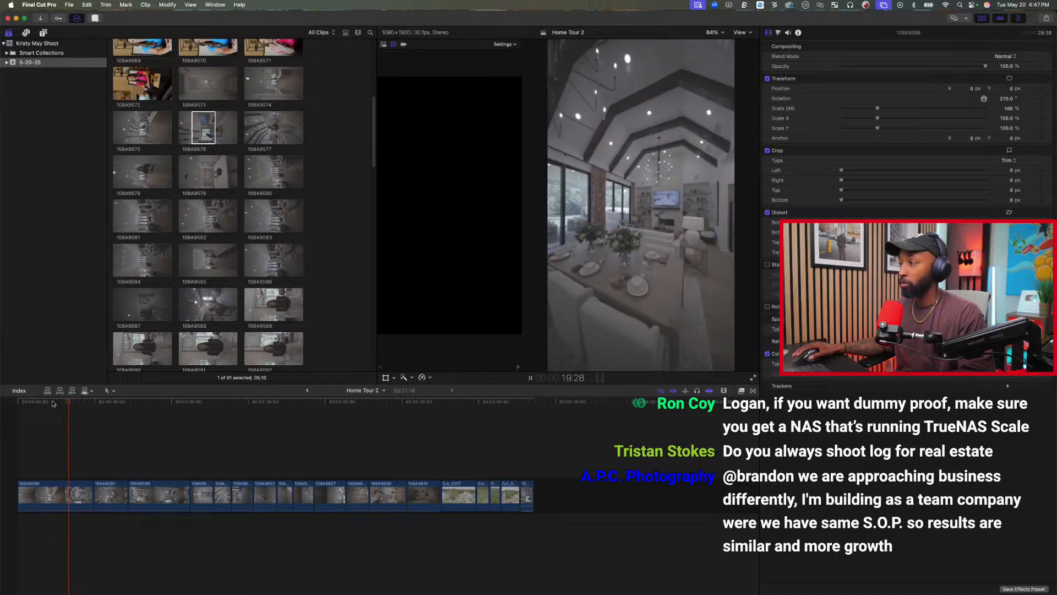
key("space")
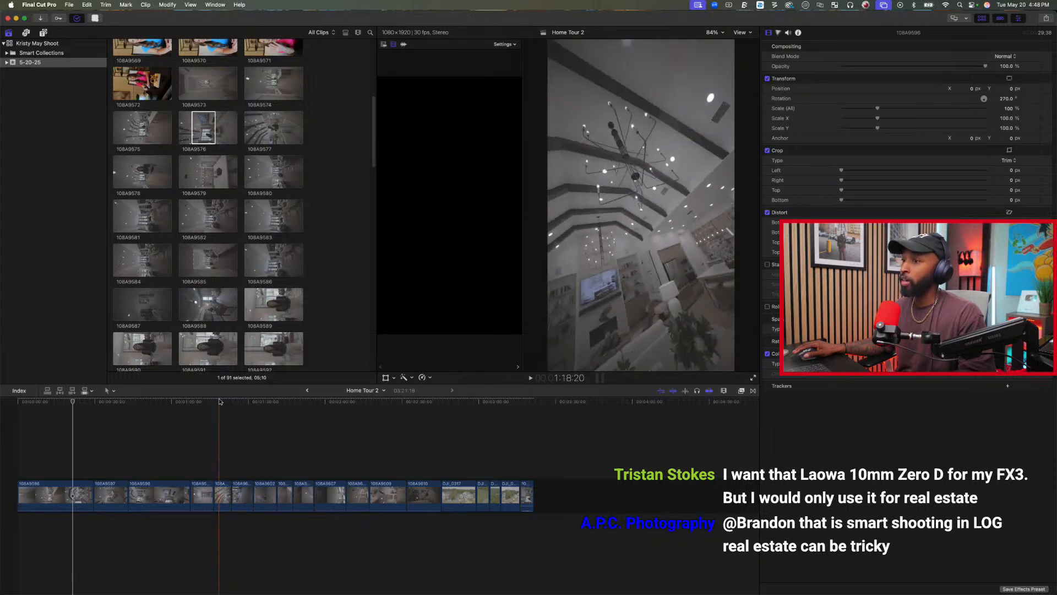
key("space")
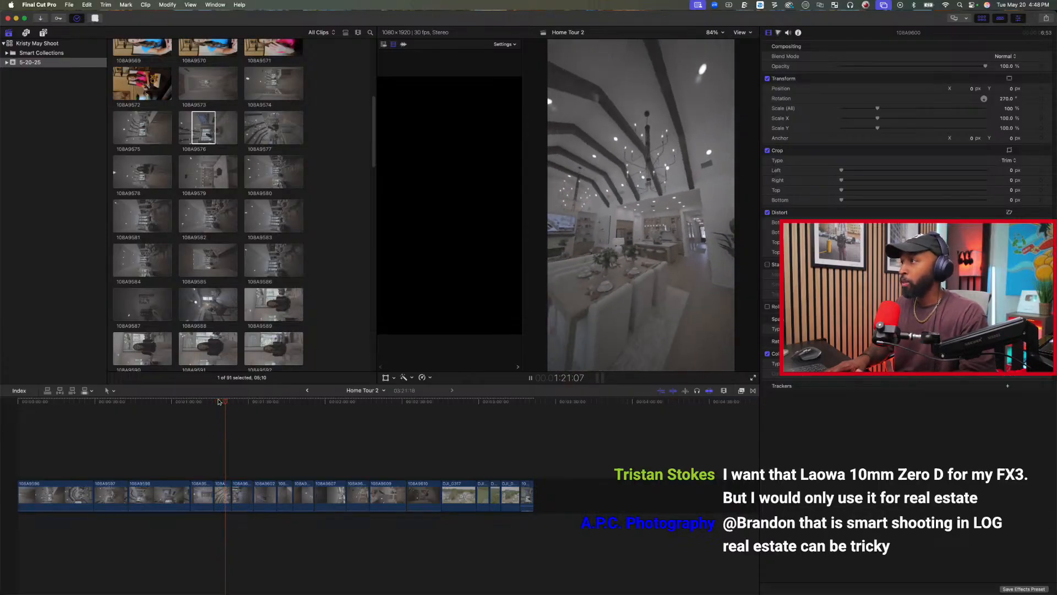
key("space")
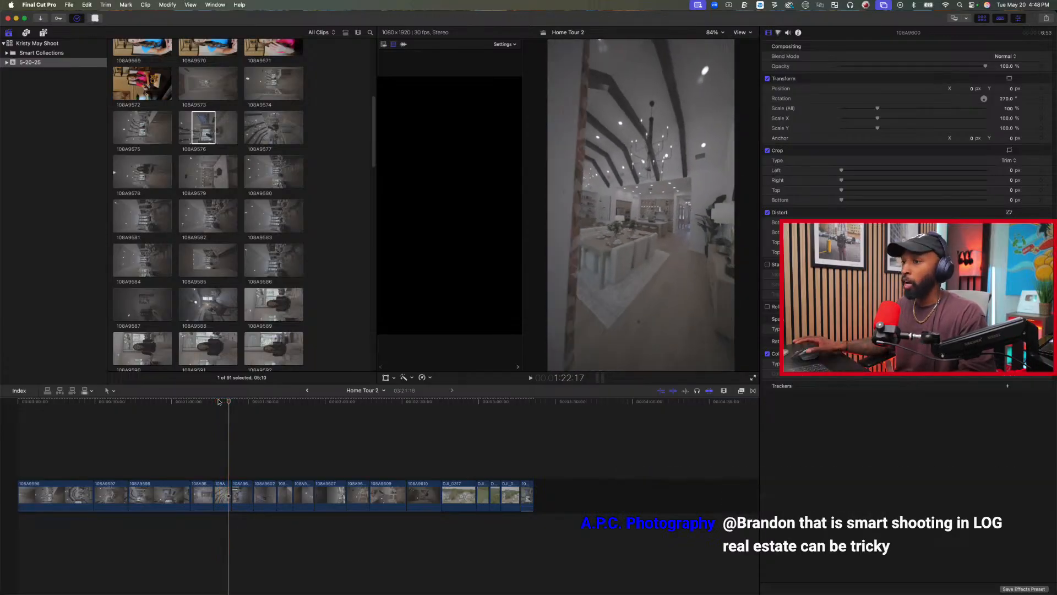
left_click(169, 405)
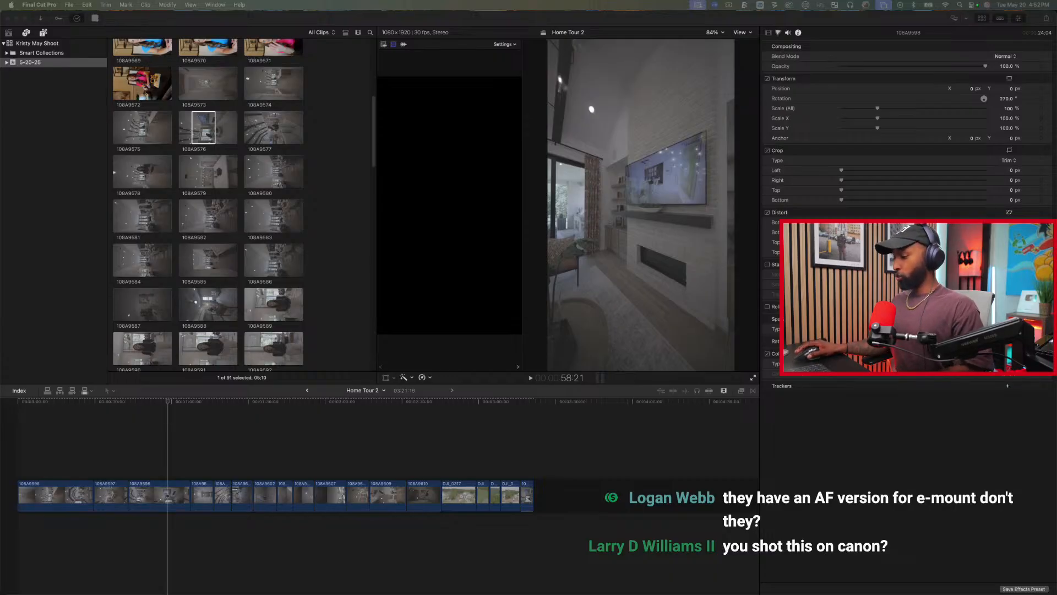
Speed up the first 12:27 of the opening hallway clip 108A9596 to Fast 20x and play the result.
left_click(18, 456)
key("space")
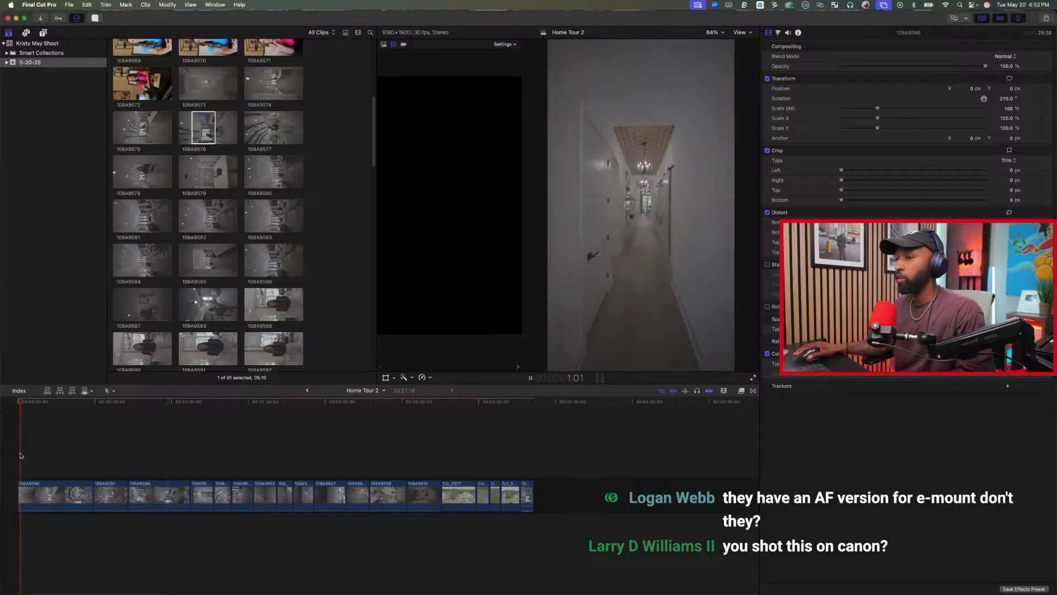
key("space")
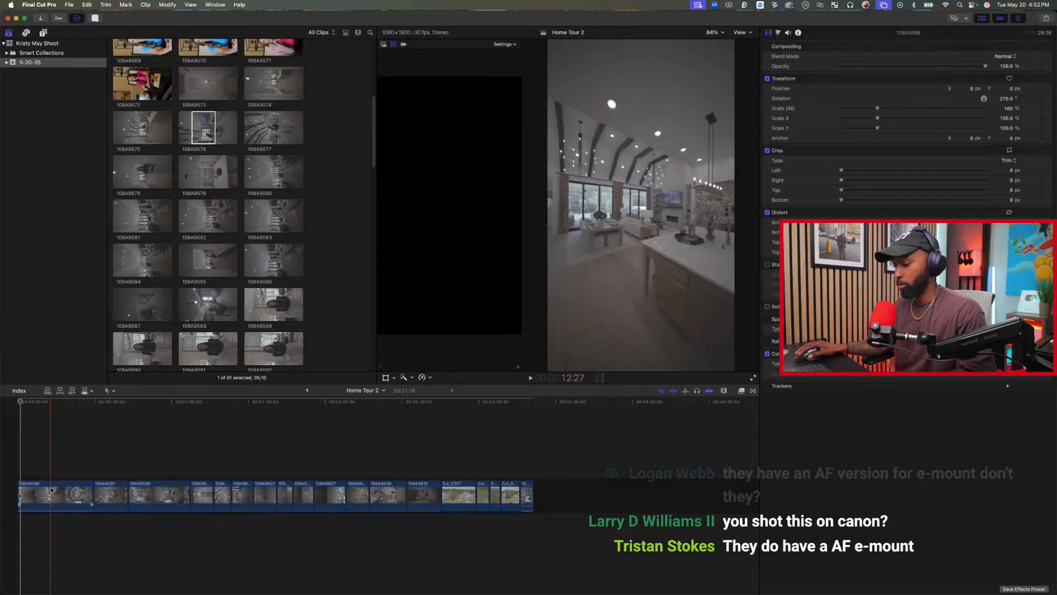
left_click_drag(51, 490, 18, 490)
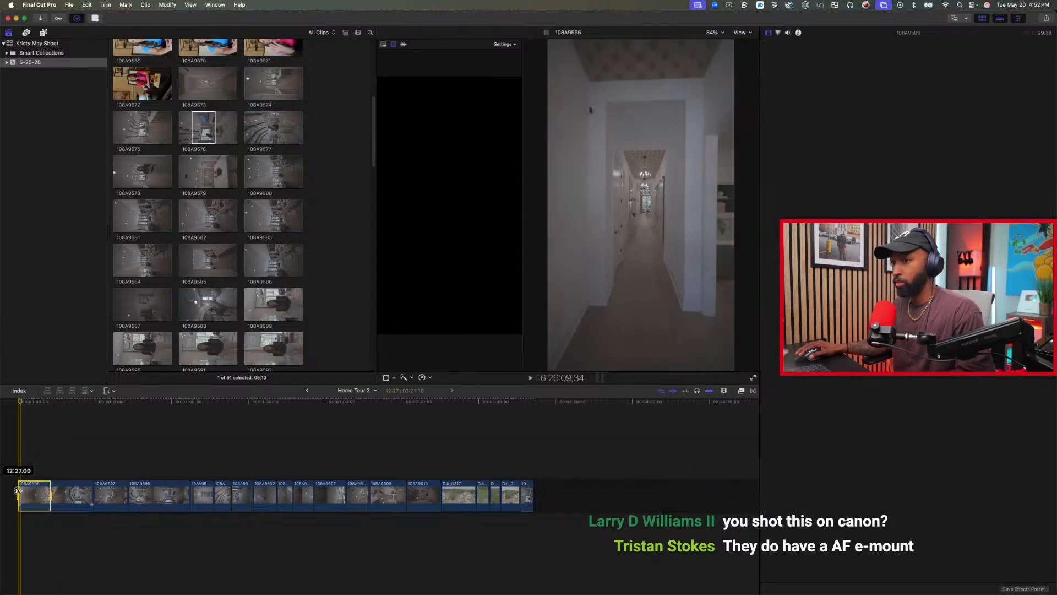
left_click(423, 378)
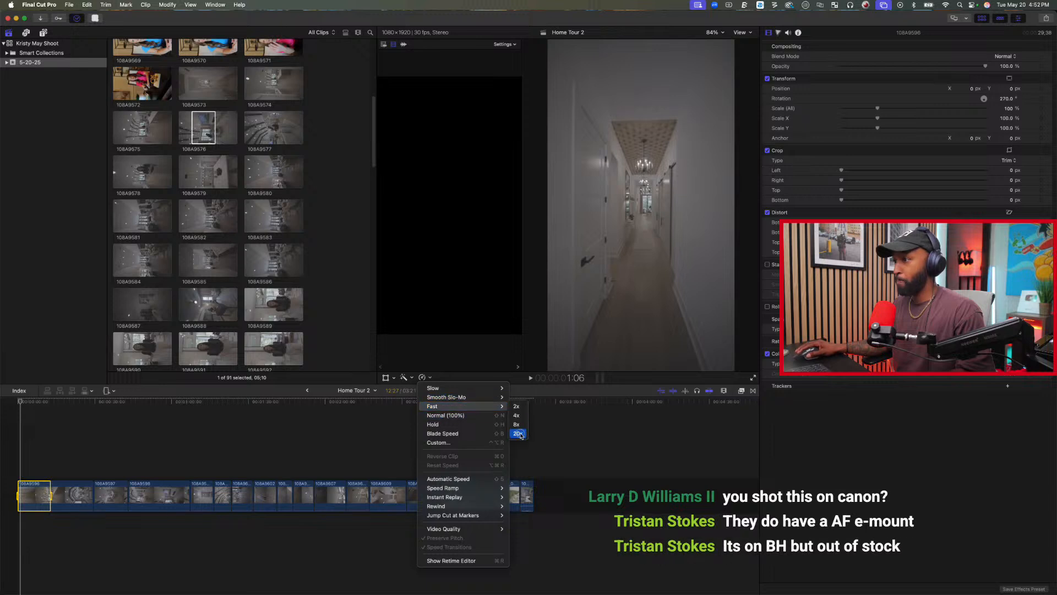
left_click(519, 433)
key("space")
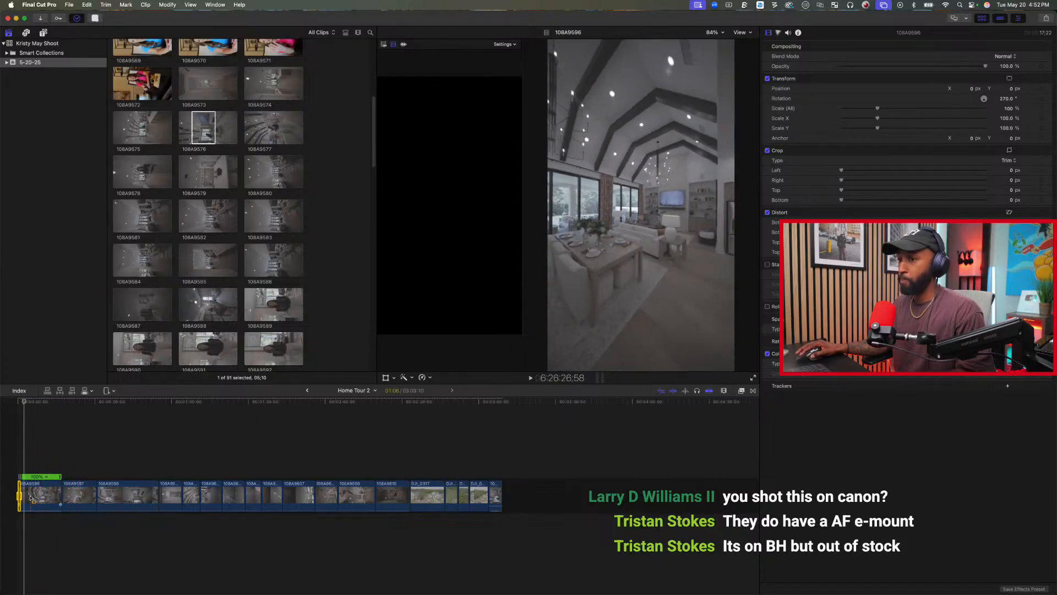
Speed up a second range of about 11:24 in clip 108A9596, starting near 2:17, to Fast 20x.
left_click_drag(25, 496, 55, 496)
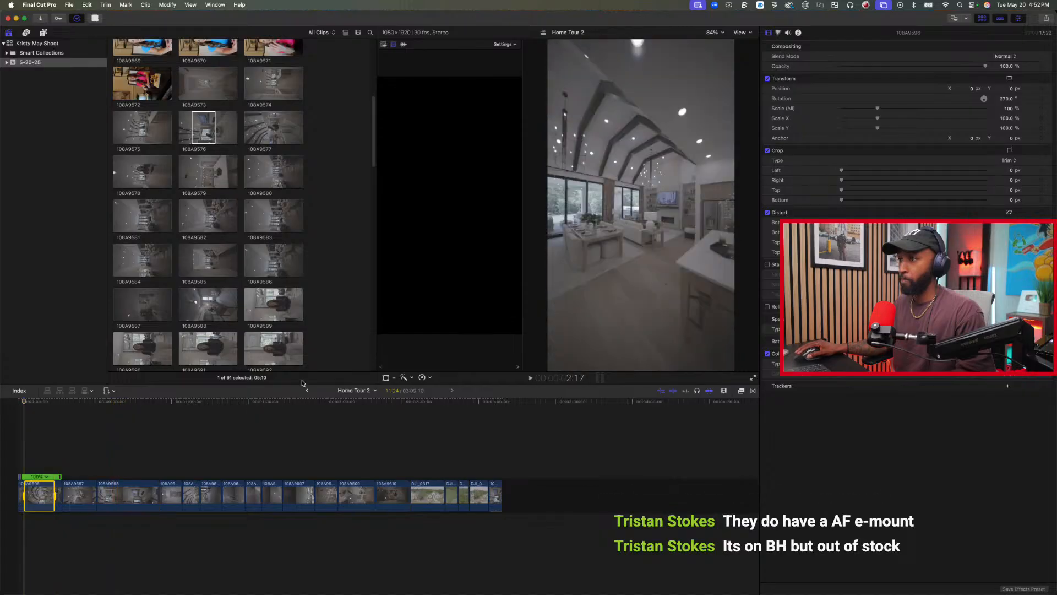
left_click(430, 377)
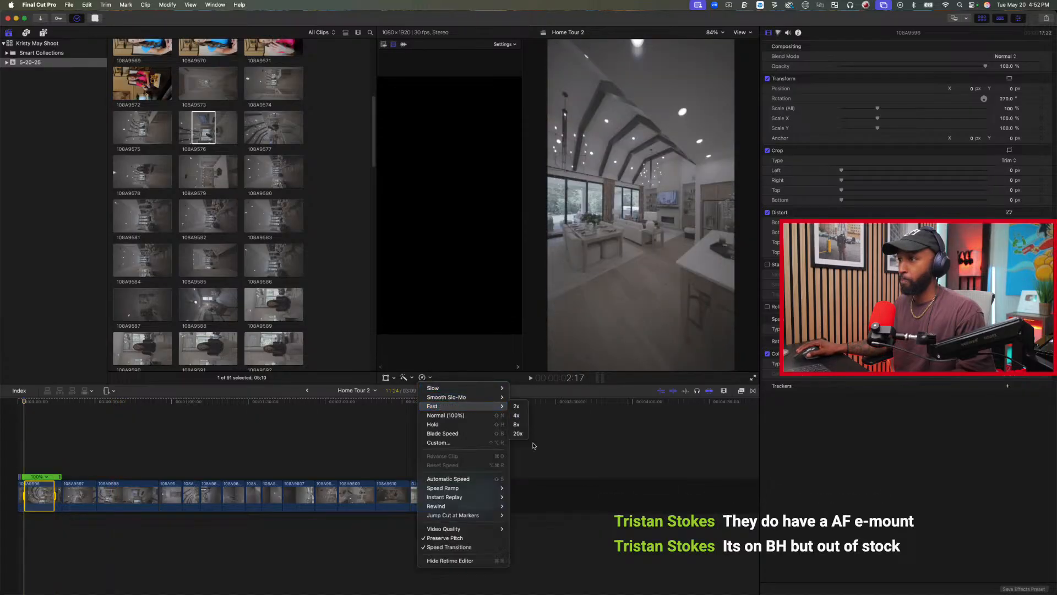
left_click(522, 435)
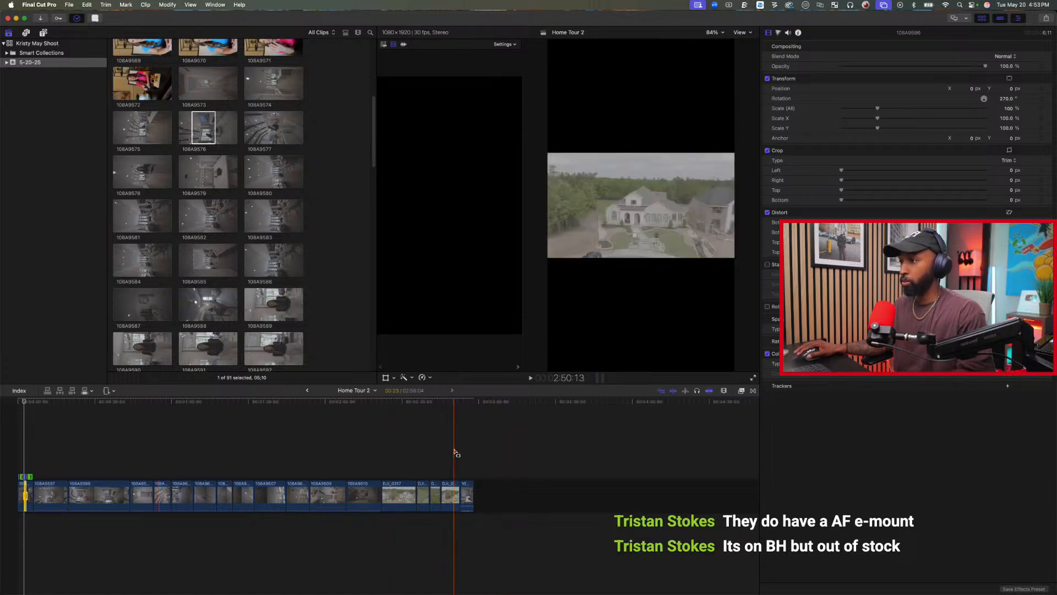
left_click(133, 278)
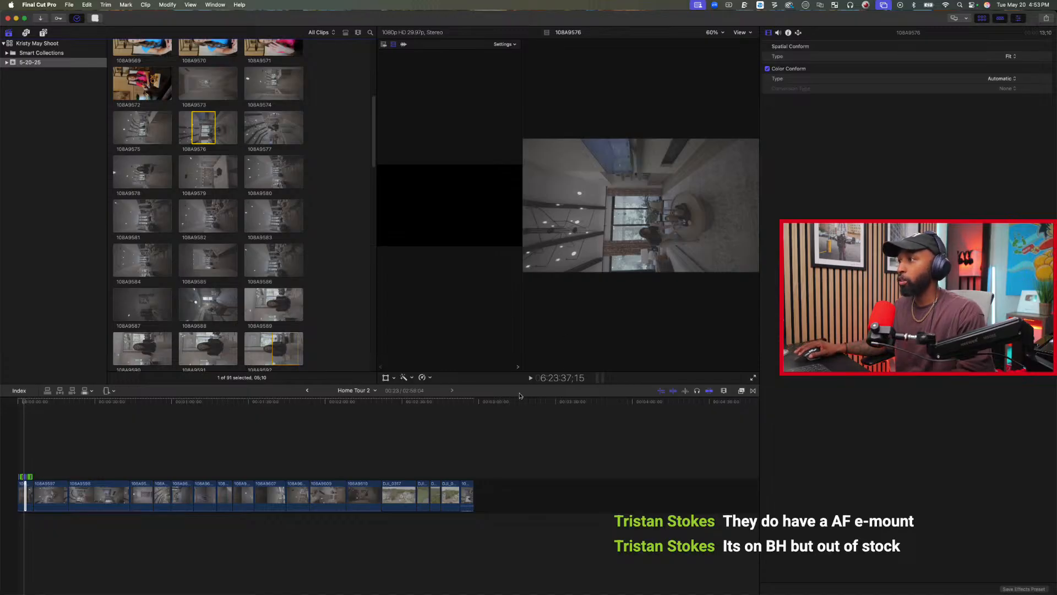
left_click(247, 441)
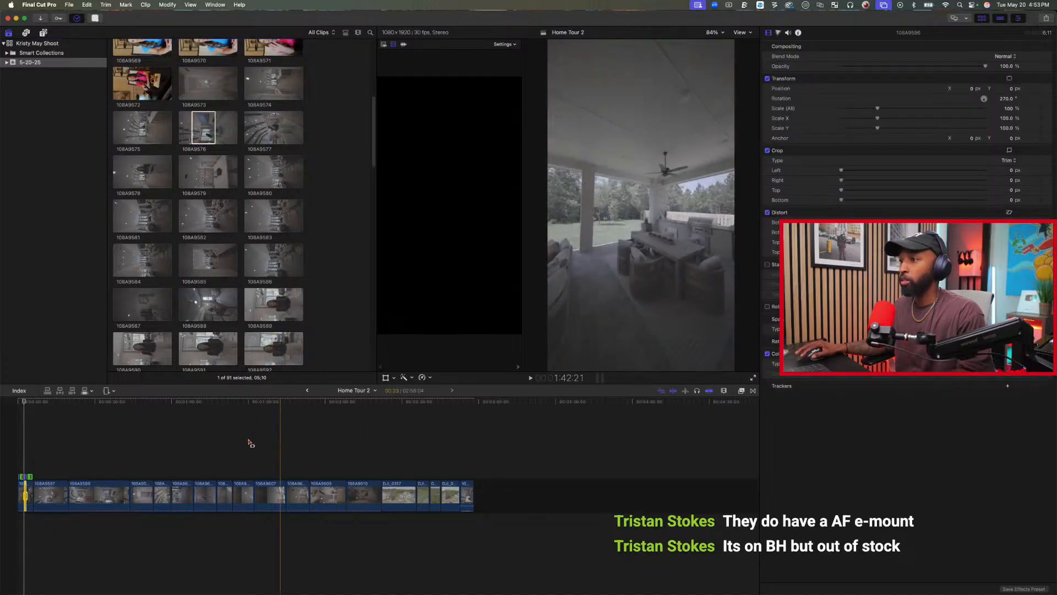
Play the sped-up opening from the beginning and trim the end of clip 108A9596 at about 5:00 in the timeline.
left_click(13, 457)
key("a")
key("space")
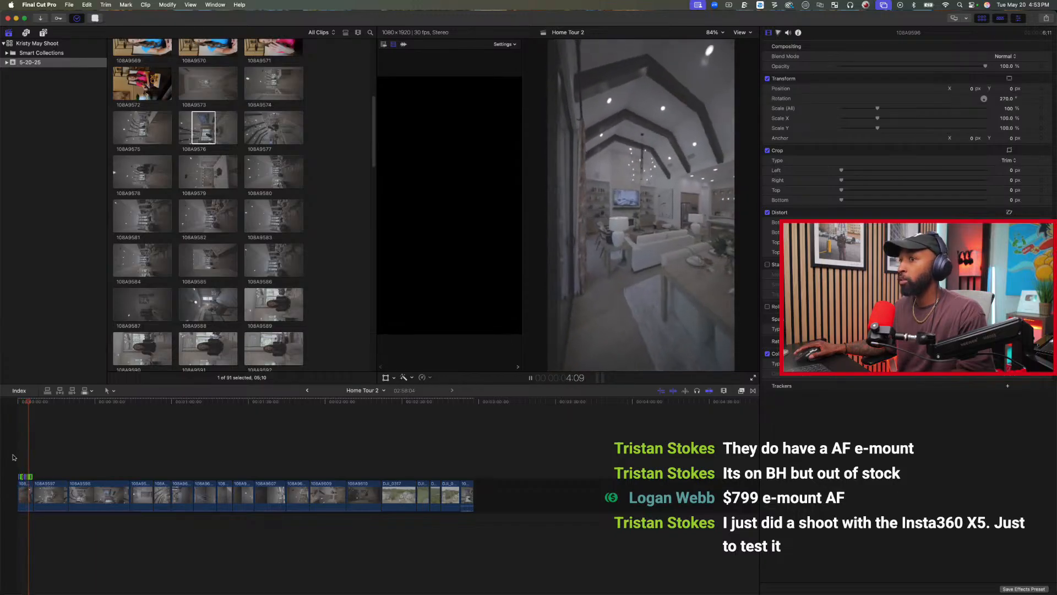
key("space")
key("super+equal")
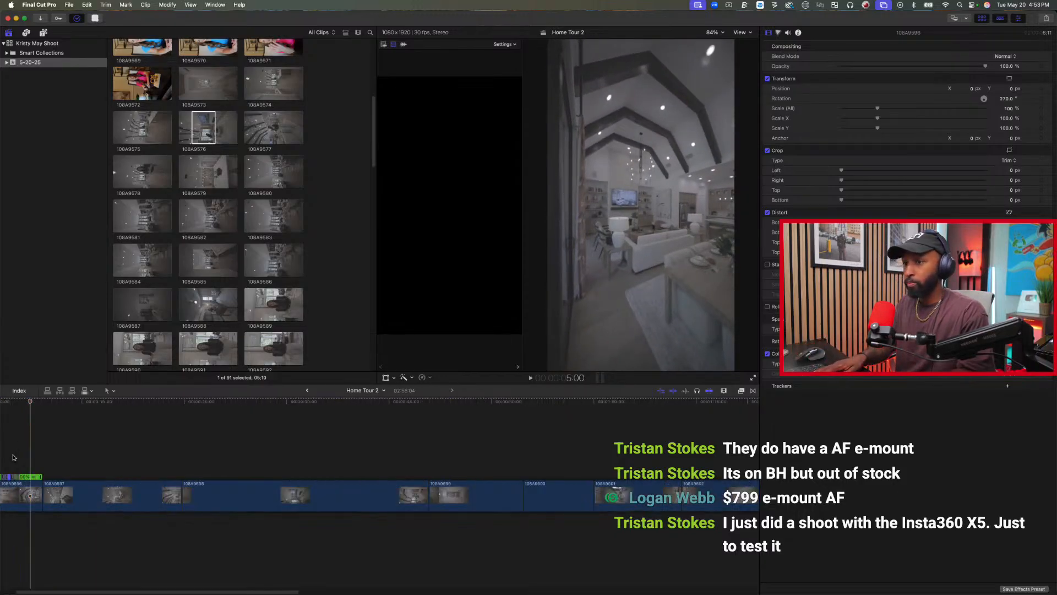
key("super+equal")
key("space")
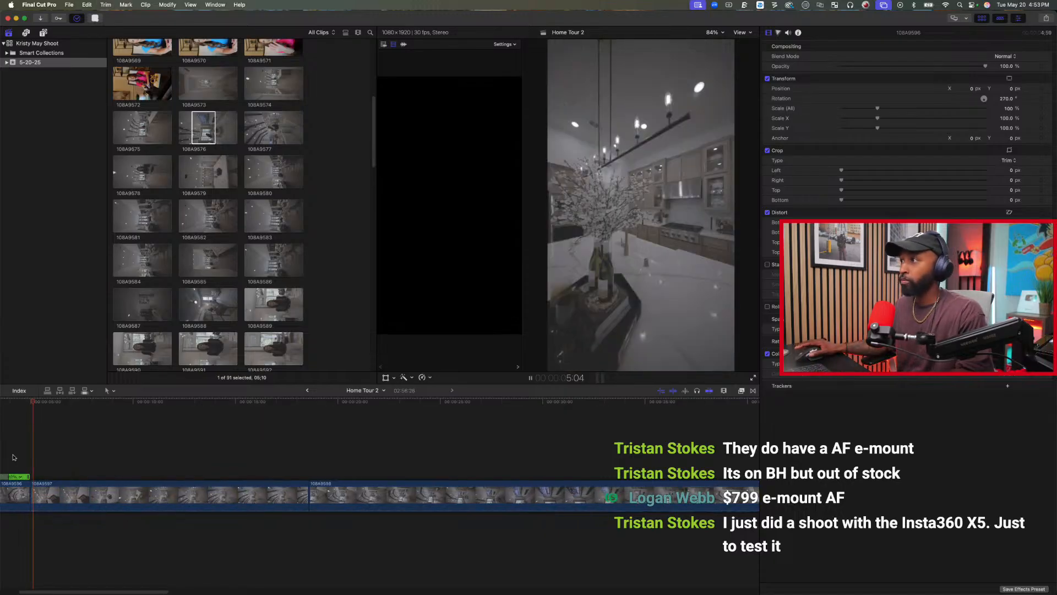
key("space")
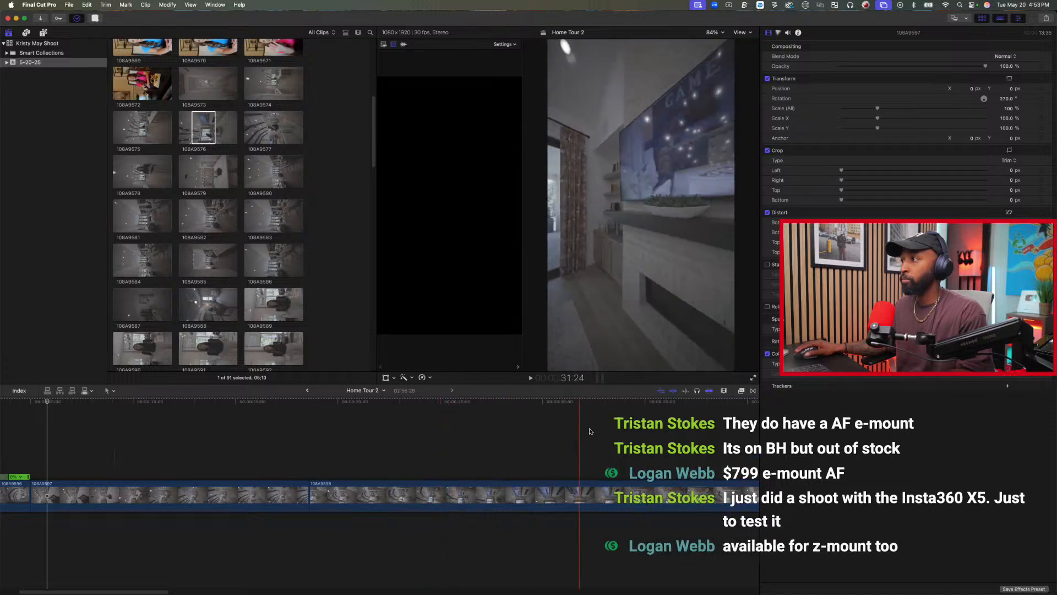
Trim the end of living-room clip 108A9598 at about 39:28 in the timeline.
scroll(698, 430, "right", 3)
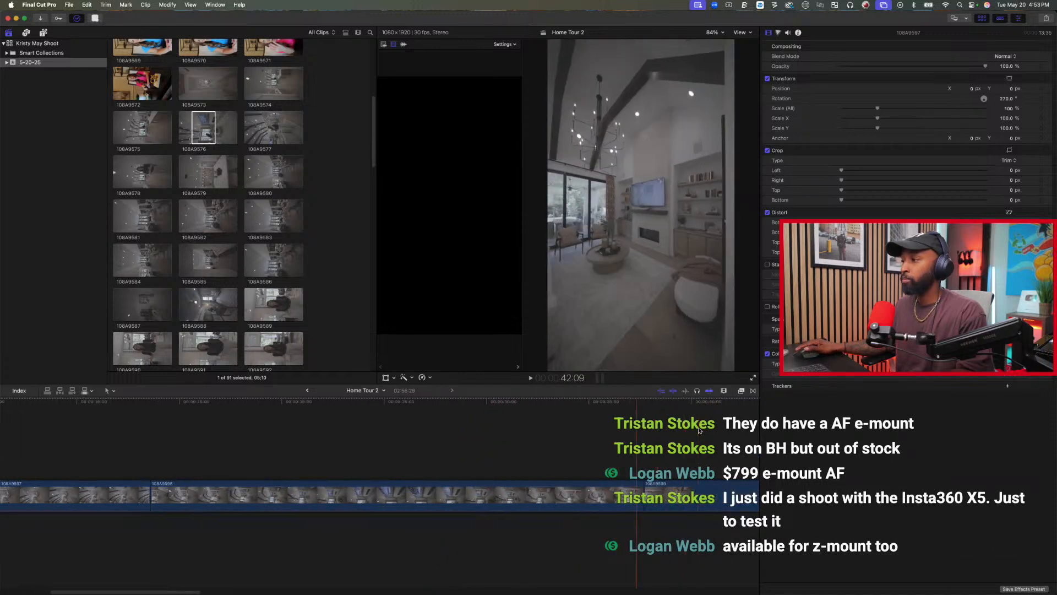
scroll(699, 430, "right", 1)
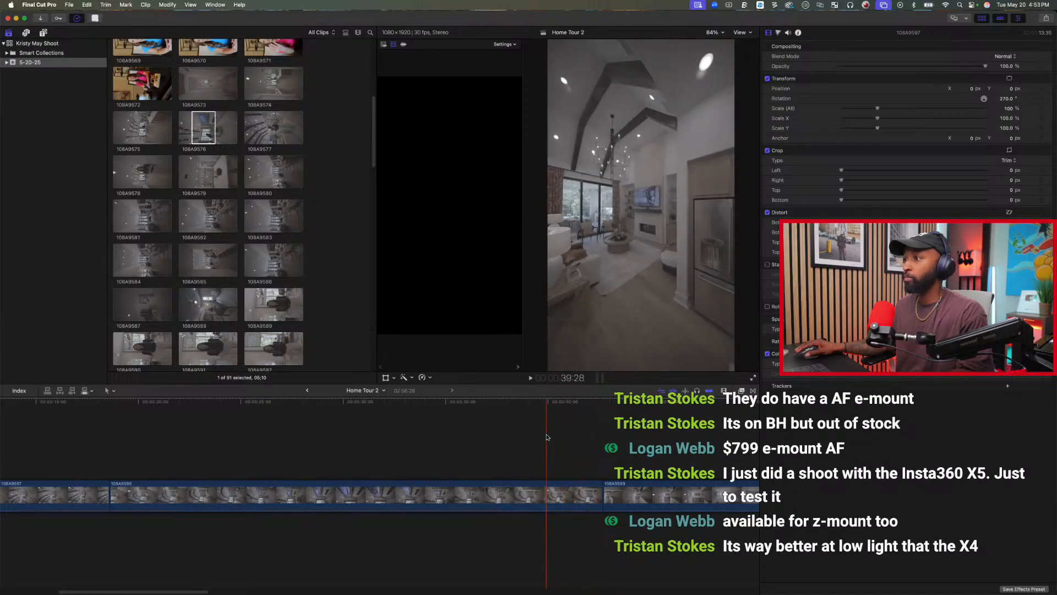
key("alt+]")
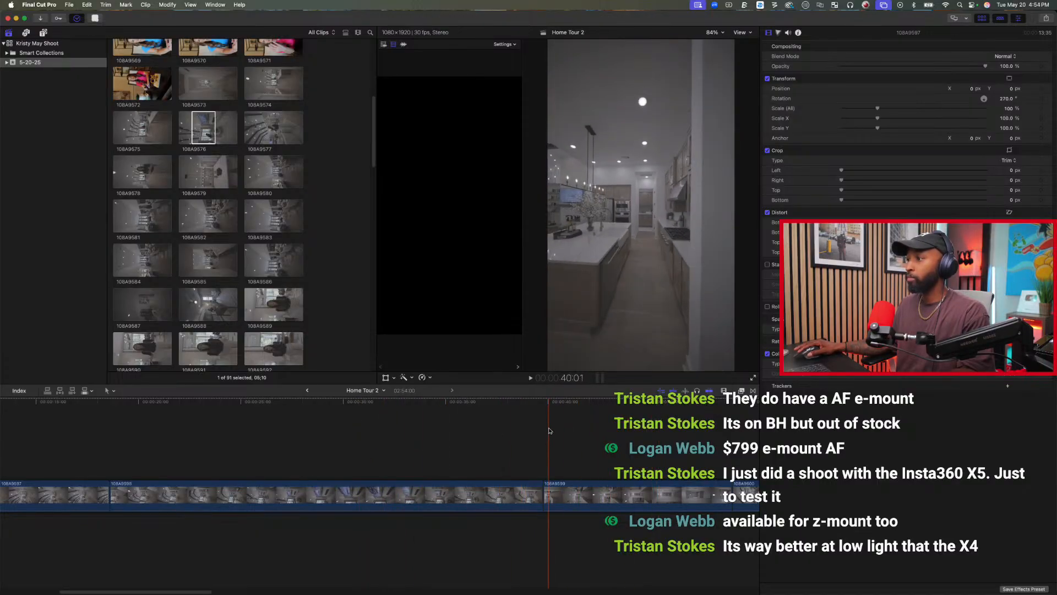
Move kitchen clip 108A9599 directly after the opening clip 108A9596 and play through the new transition.
scroll(549, 462, "left", 5)
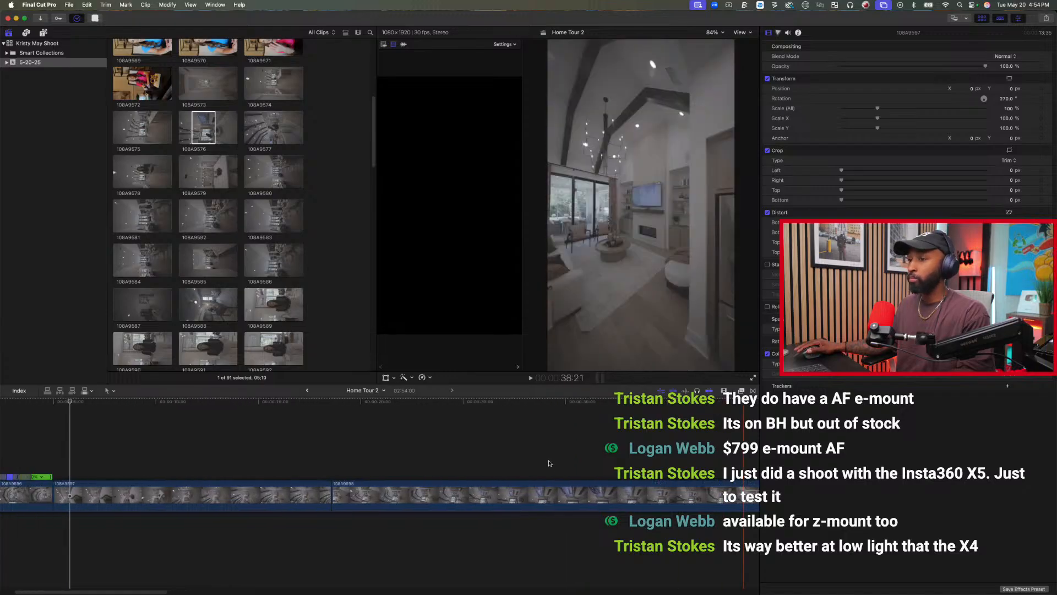
key("super+minus")
left_click_drag(459, 496, 103, 502)
key("space")
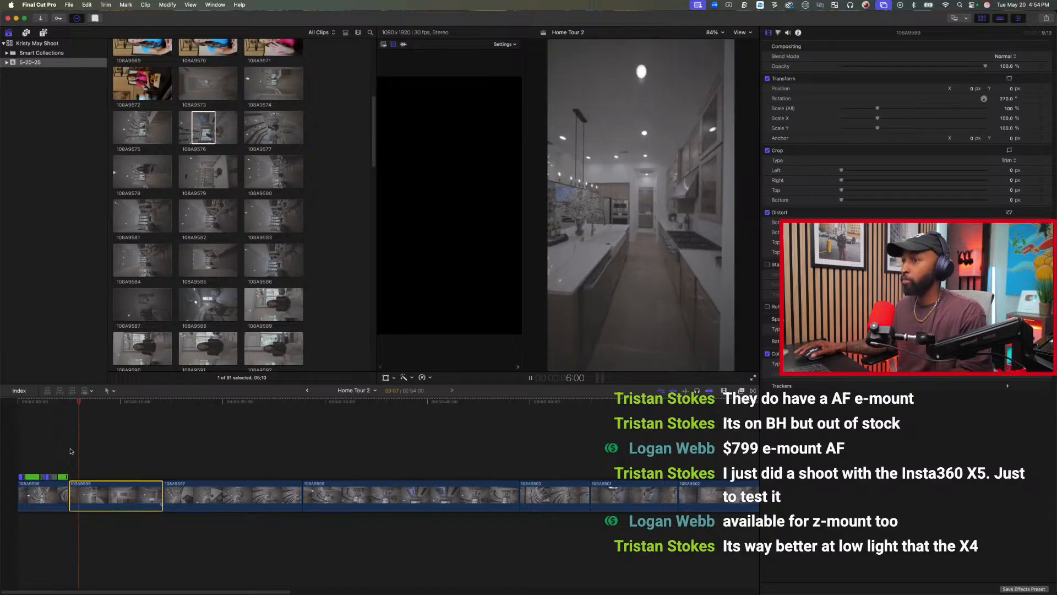
key("space")
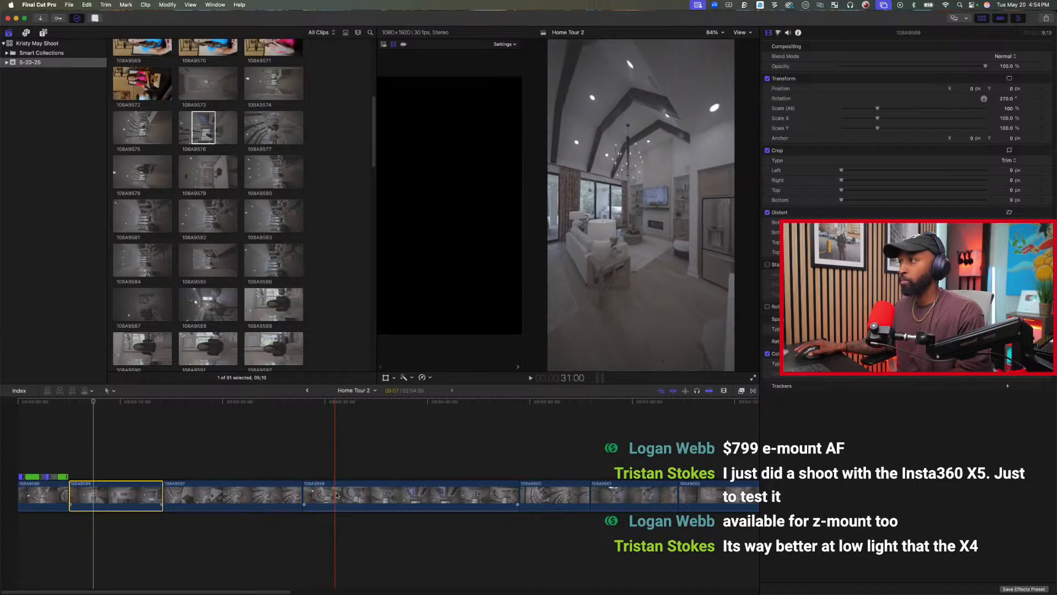
Trim about 4 seconds off the start of clip 108A9598 and move it between 108A9599 and 108A9597.
left_click_drag(305, 495, 220, 505)
key("space")
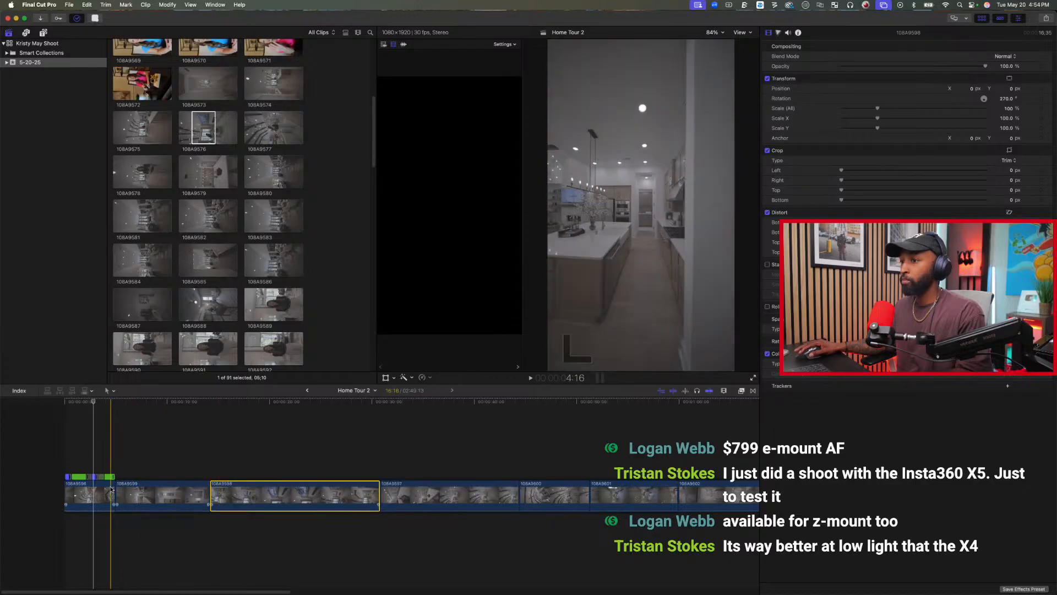
Trim the end of opening clip 108A9596 at about 4:16 and play the cut into the kitchen clip.
left_click(93, 490)
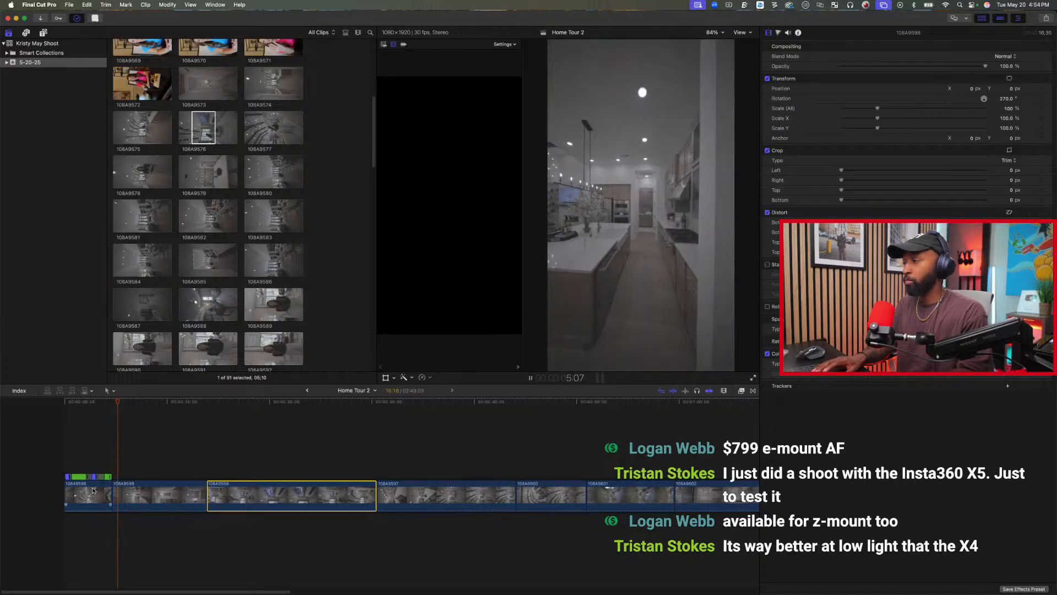
key("space")
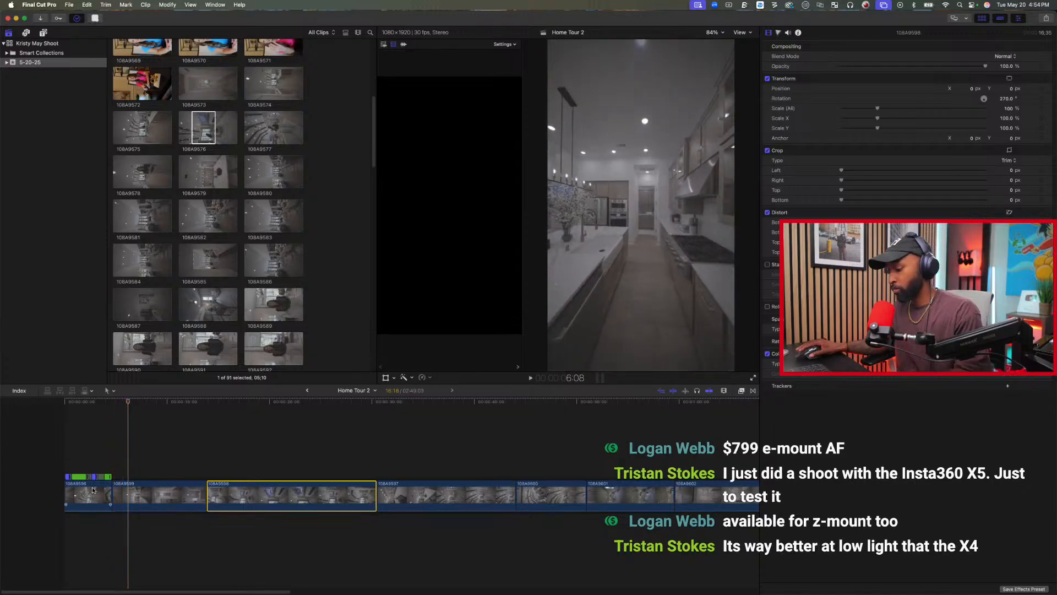
Speed up a range from 6:08 in clip 108A9599 into the start of 108A9598 to 20x and play the ramp.
key("b")
left_click_drag(130, 499, 221, 499)
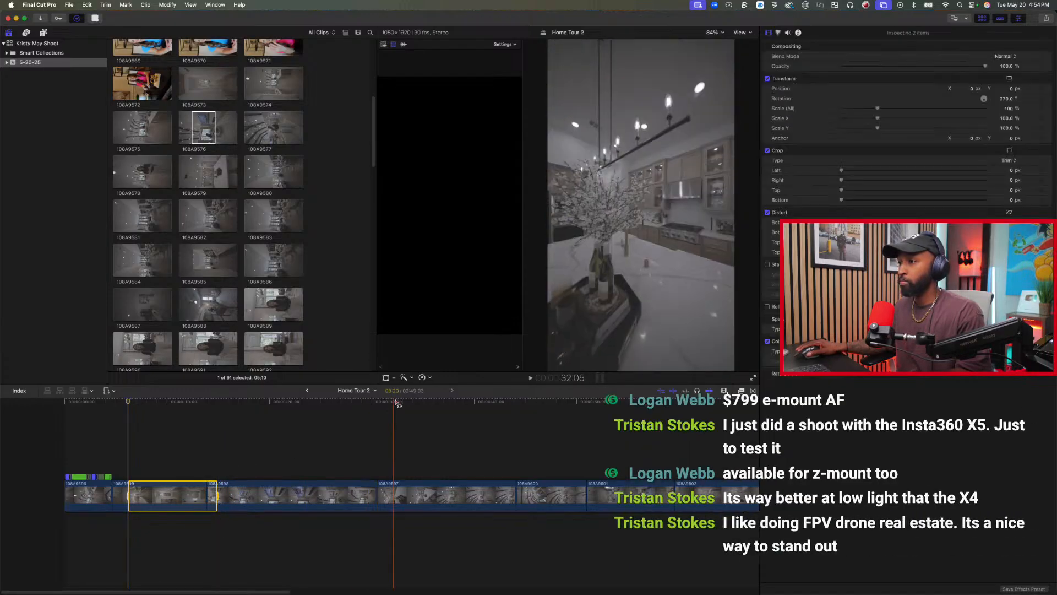
left_click(422, 377)
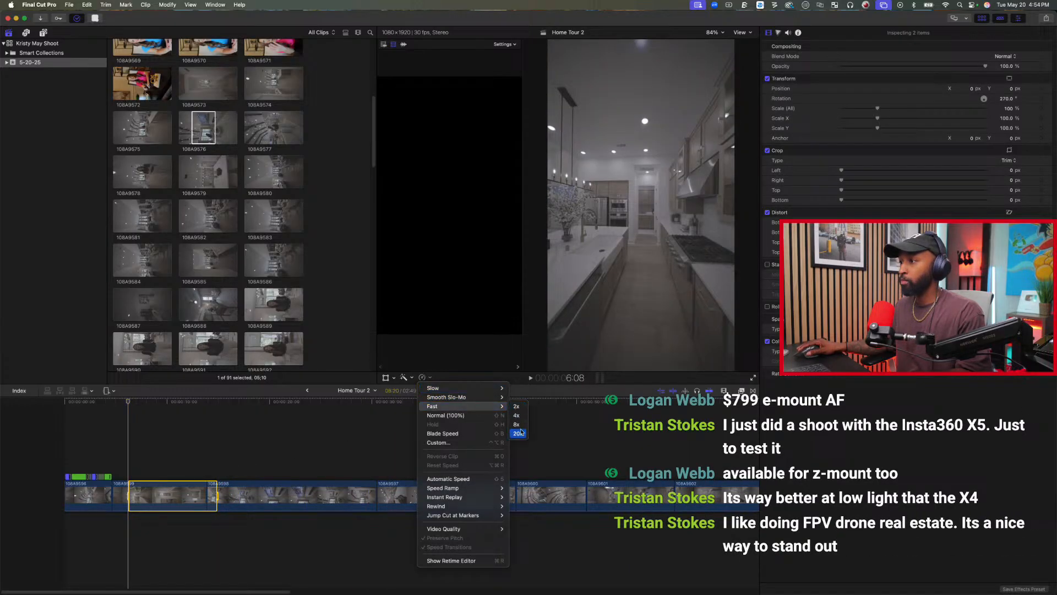
left_click(518, 433)
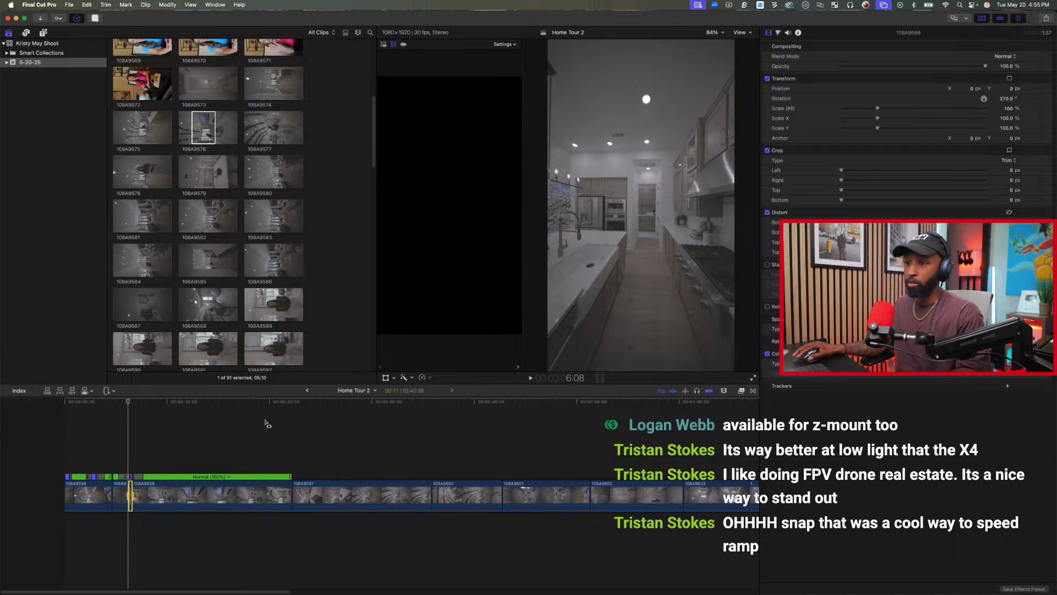
left_click(122, 452)
key("space")
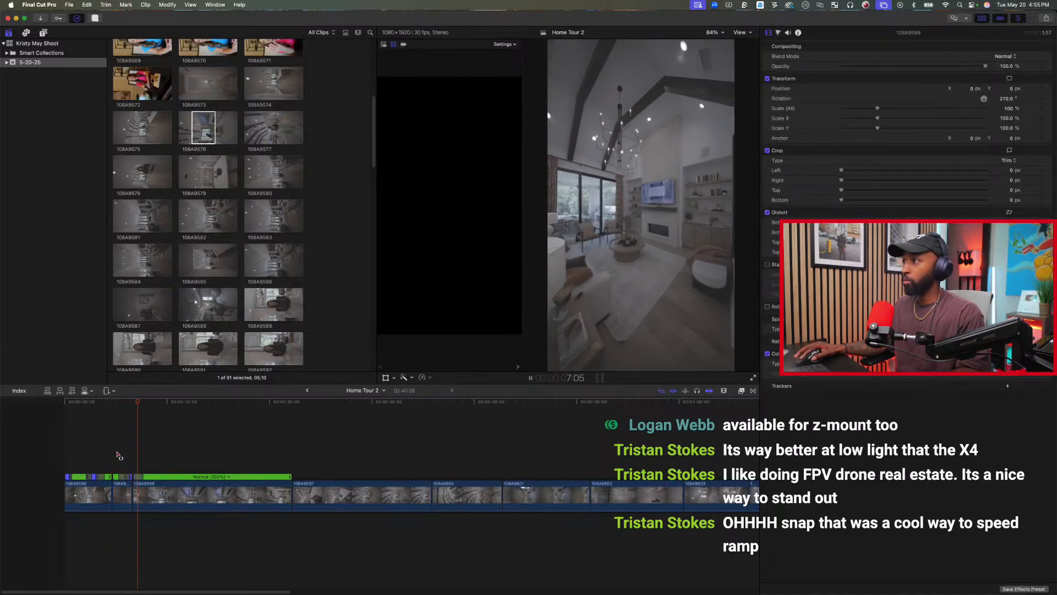
Replay the ramp into 108A9598 and tighten the speed transition at the start of that clip.
key("super+equal")
key("super+equal")
key("super+equal")
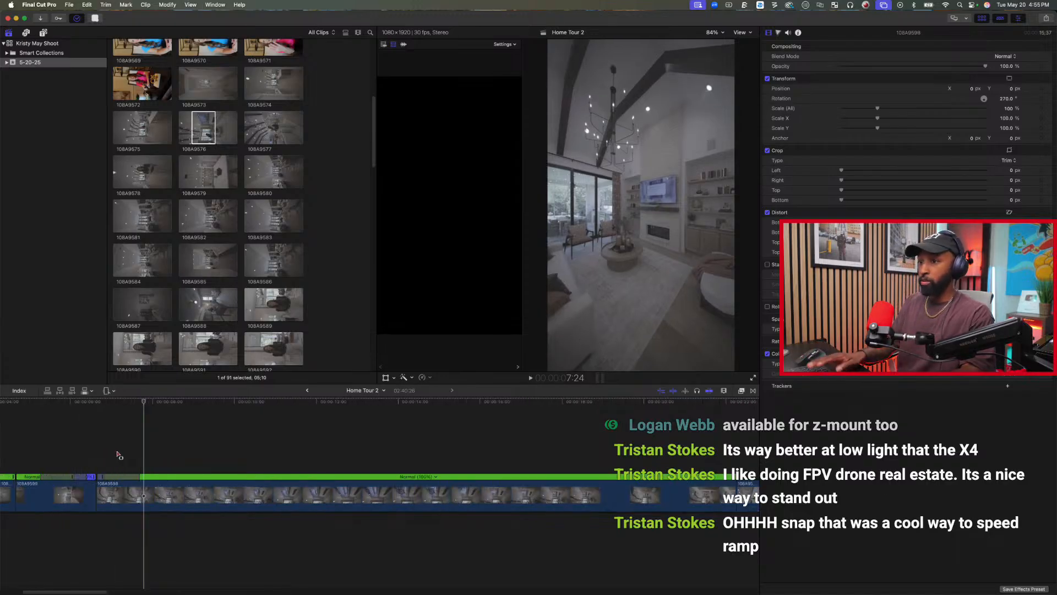
key("space")
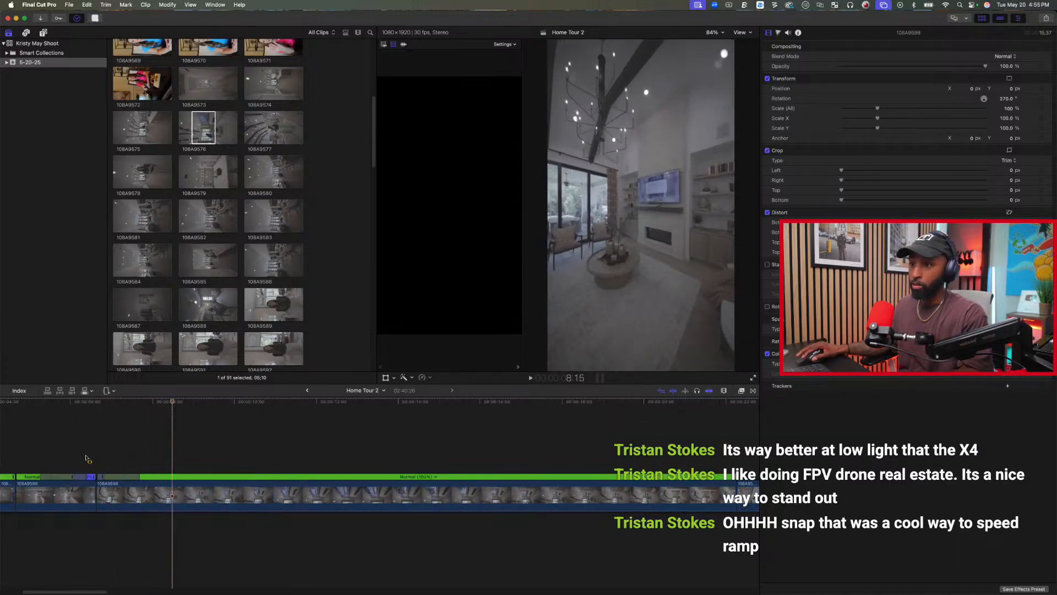
key("j")
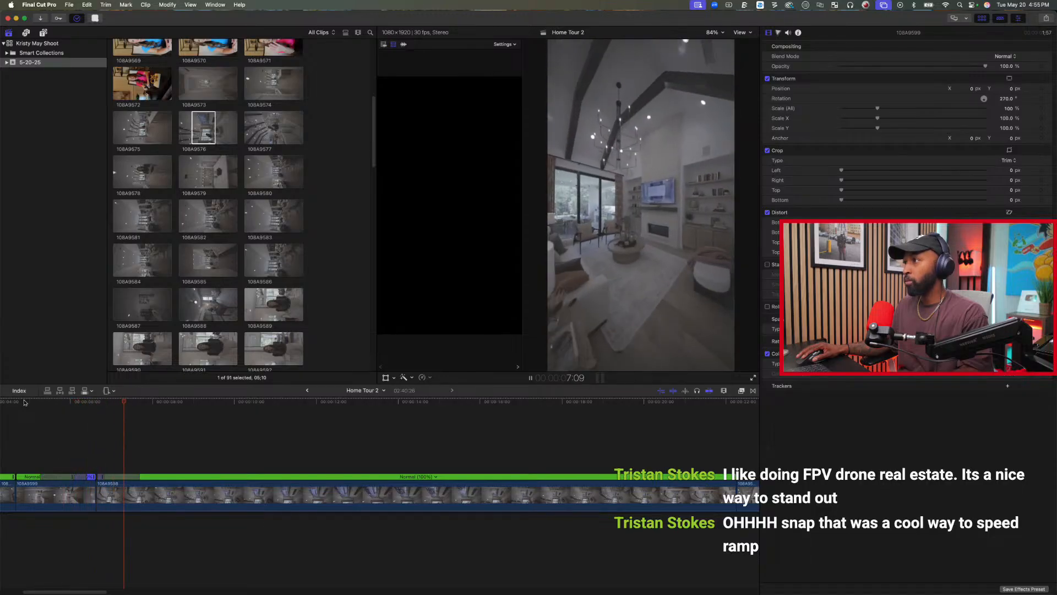
key("space")
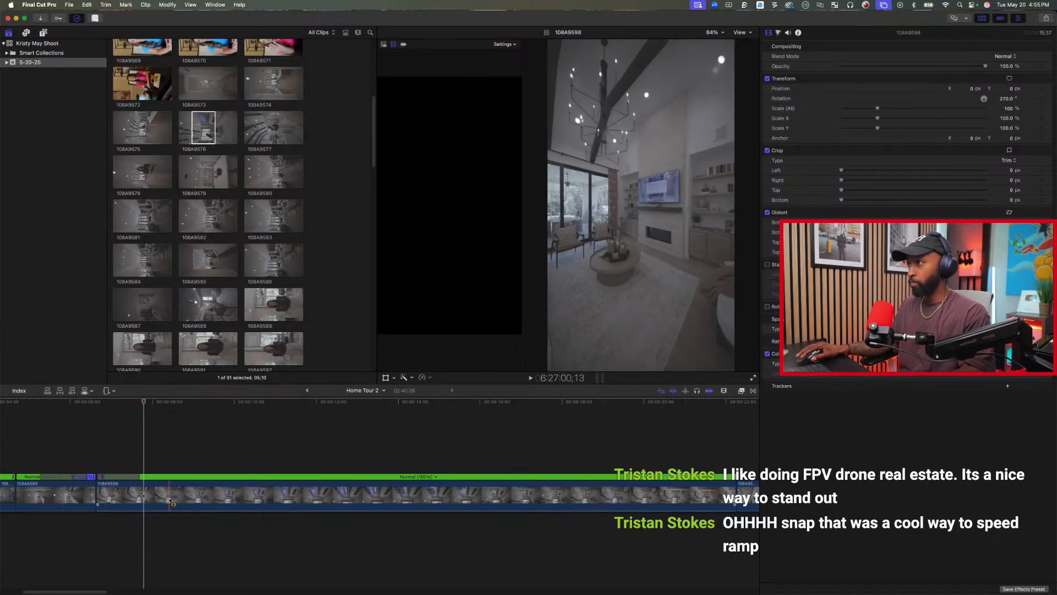
left_click(122, 477)
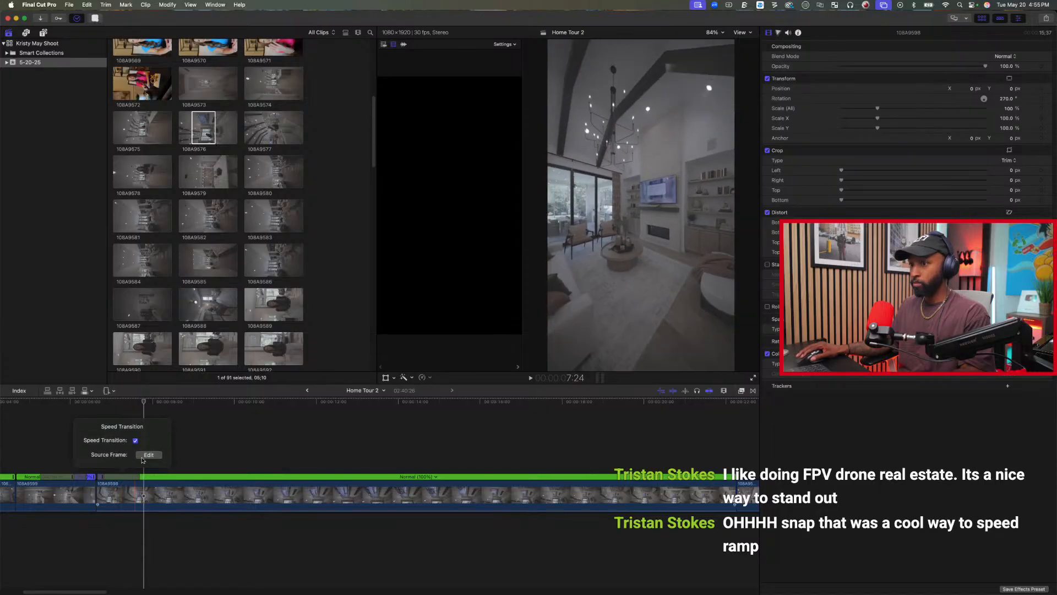
left_click(124, 465)
left_click(104, 477)
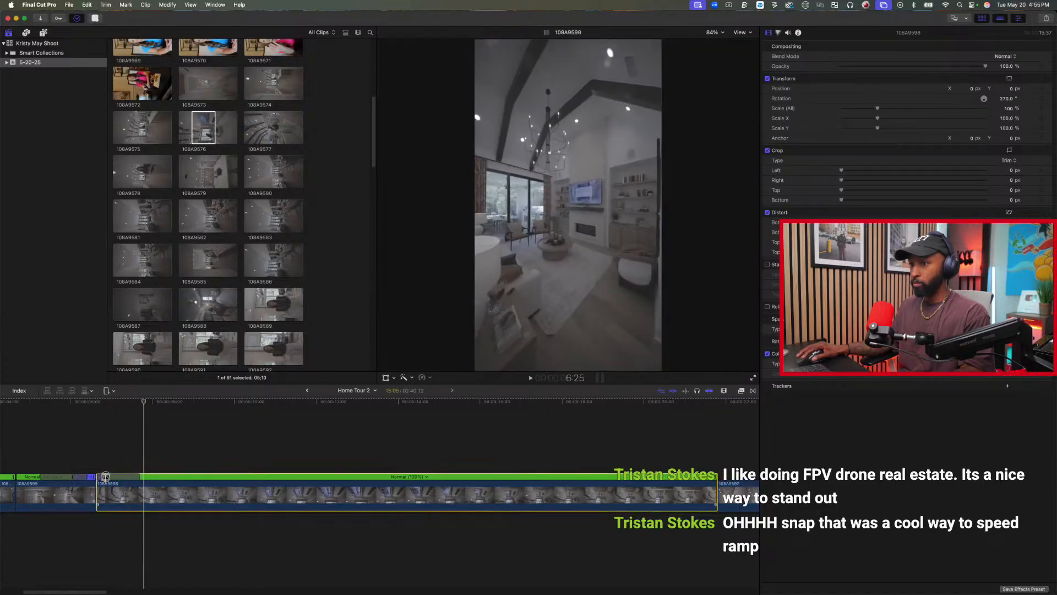
left_click_drag(106, 477, 103, 477)
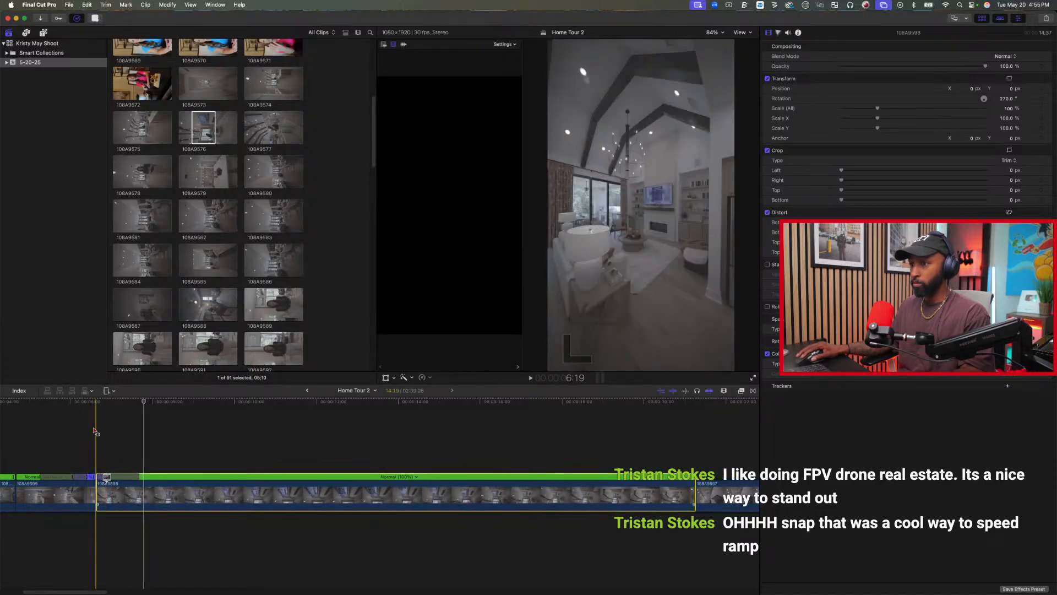
Review the speed ramp from kitchen clip 108A9599 into 108A9598, checking the cut frame by frame.
key("space")
key("space")
key("space")
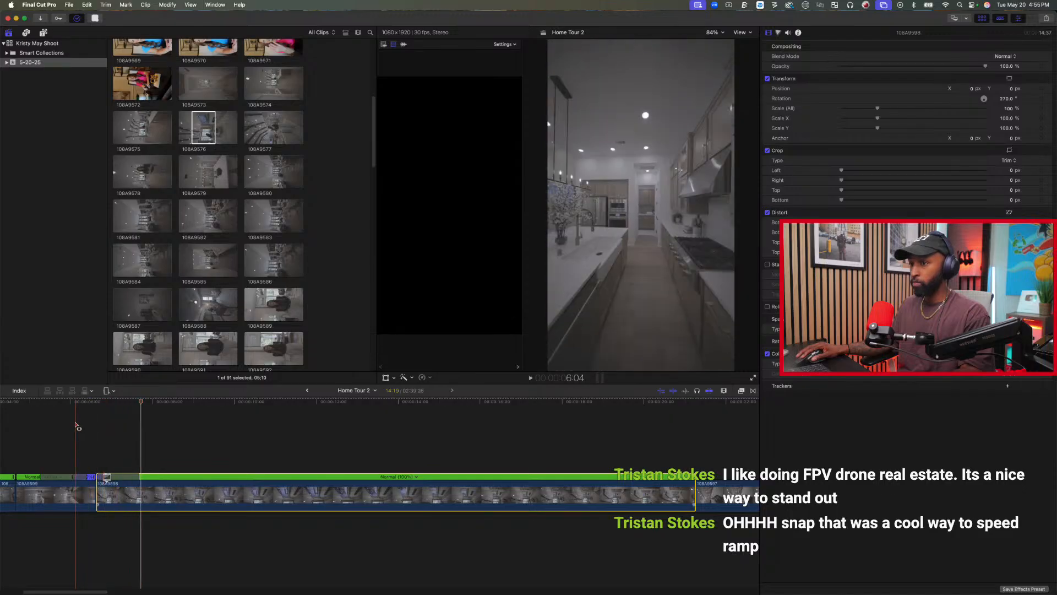
key("space")
left_click(85, 432)
key("space")
Trim the end of living-room clip 108A9598 at 8:09 in the timeline.
key("space")
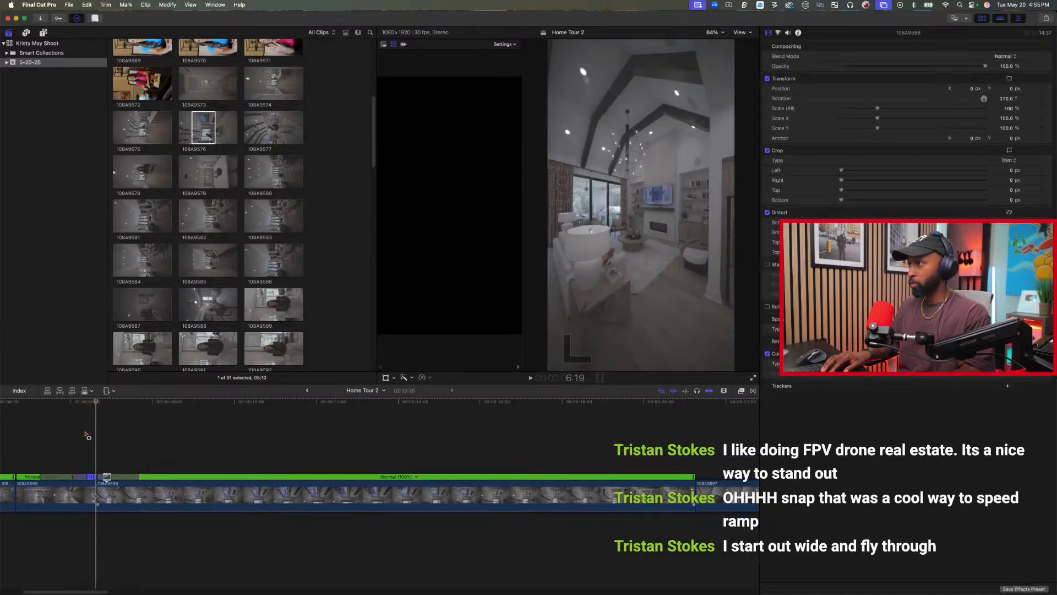
key("Left")
key("Left")
key("Left")
key("Left")
key("Right")
key("Right")
key("Right")
key("Right")
key("Right")
key("Right")
key("space")
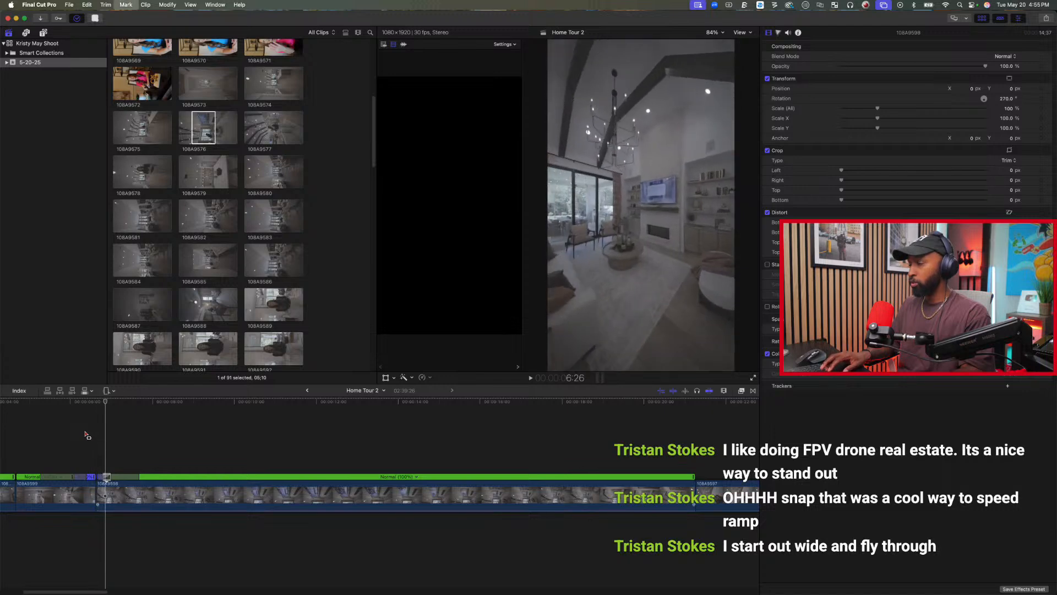
key("space")
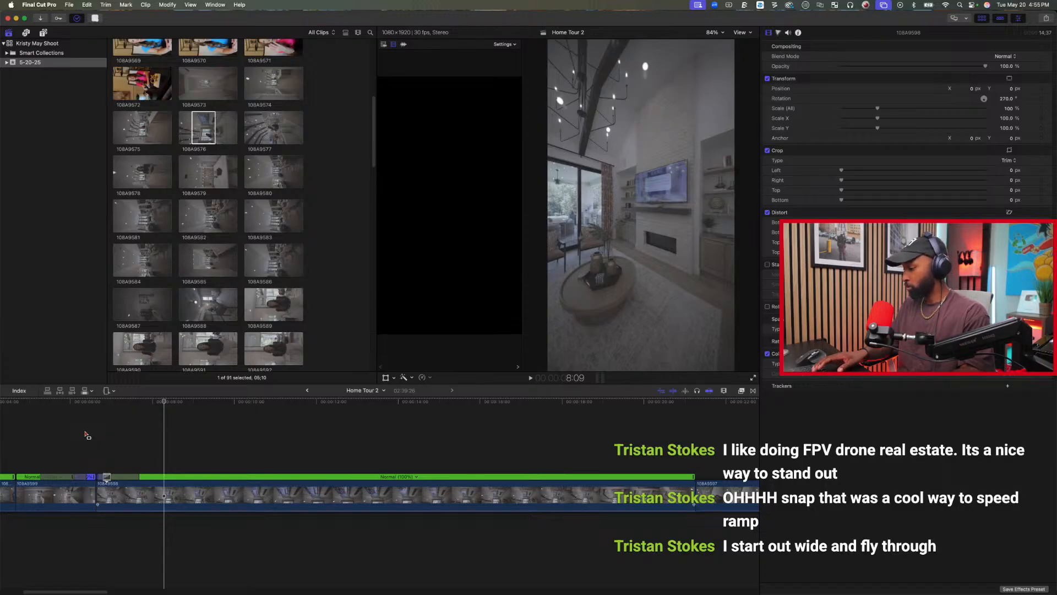
key("super+minus")
key("super+minus")
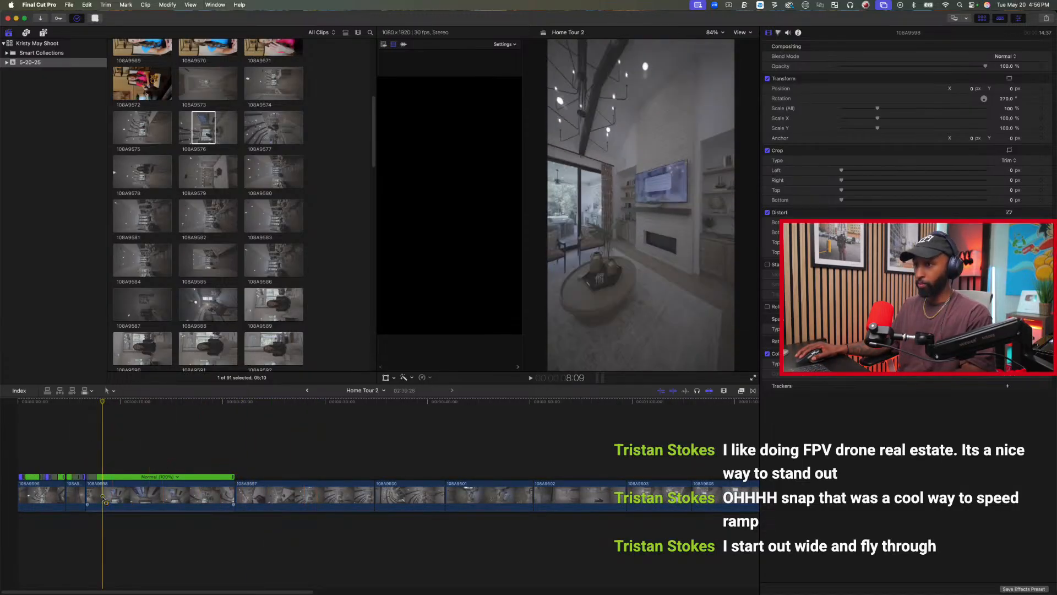
left_click_drag(232, 495, 102, 493)
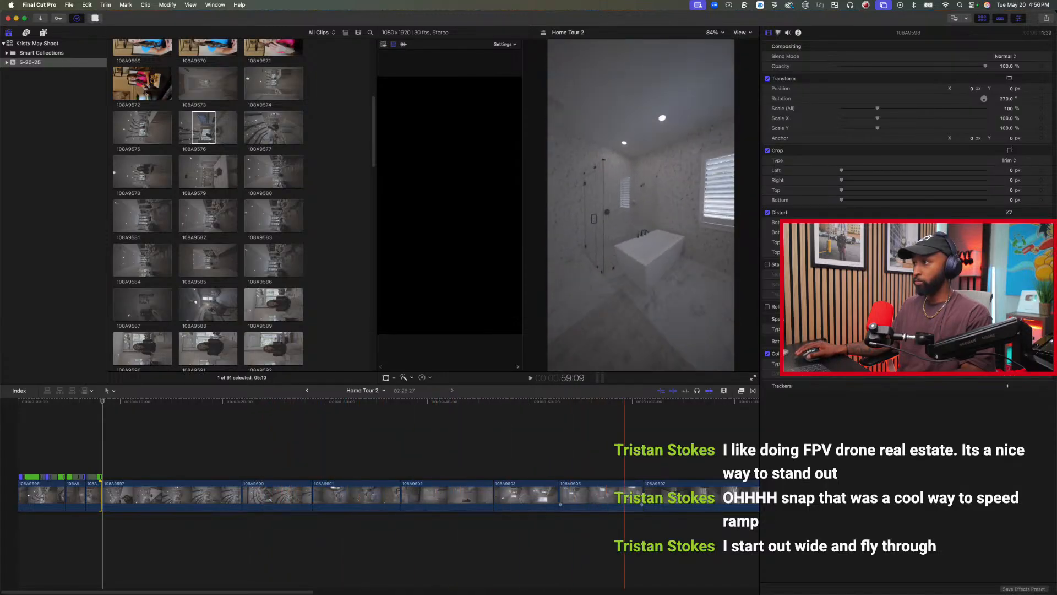
Move clip 108A9609 directly after 108A9598 and play through the new cut.
scroll(715, 496, "right", 5)
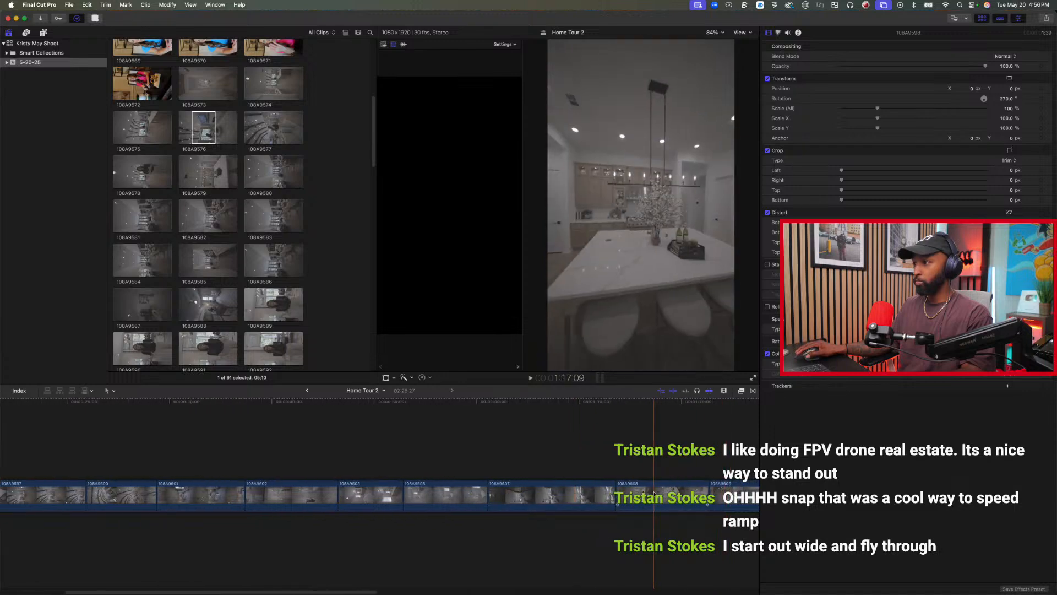
scroll(698, 492, "right", 8)
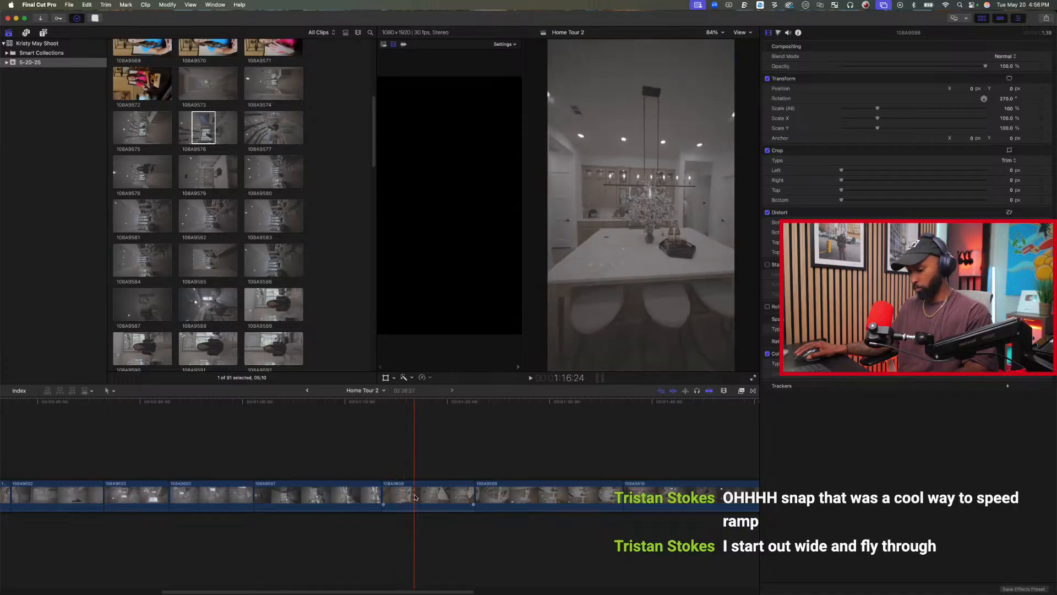
key("shift+z")
left_click(438, 493)
left_click_drag(438, 493, 60, 491)
left_click(49, 447)
key("space")
key("space")
key("super+equal")
key("super+equal")
key("super+equal")
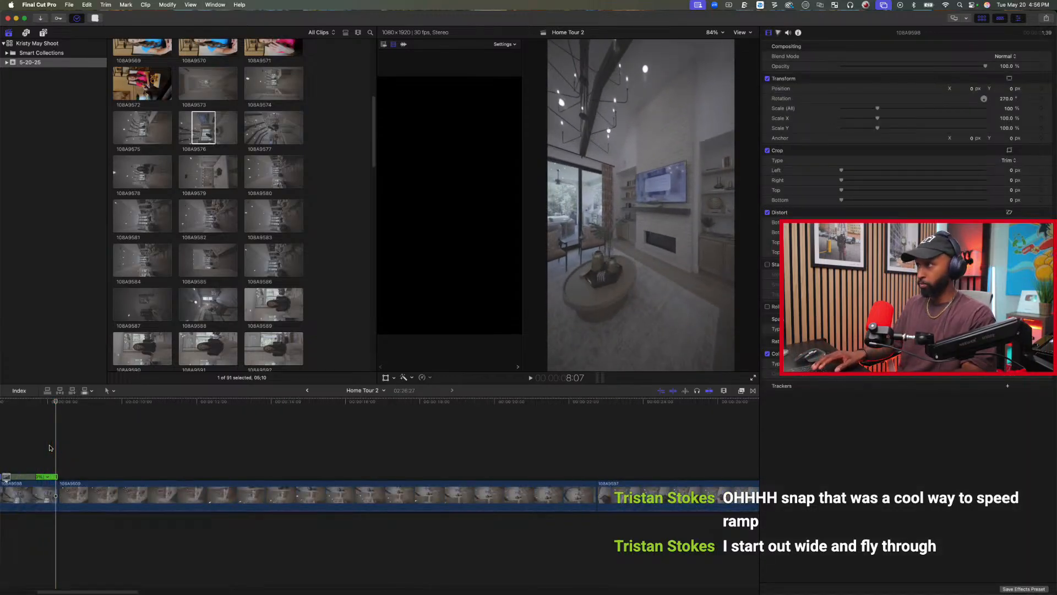
key("space")
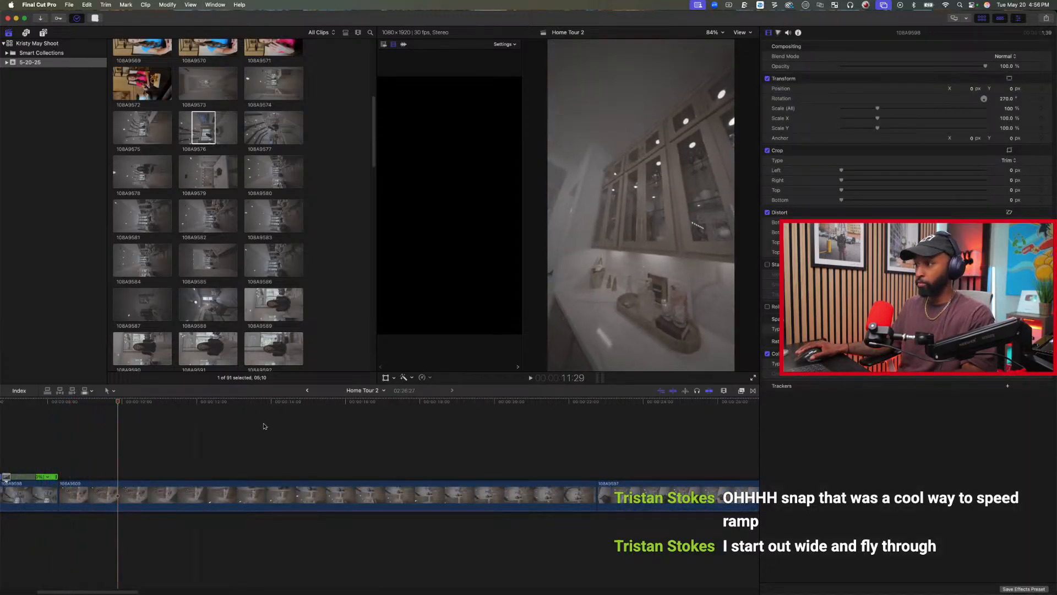
Move kitchen-island clip 108A9608 between 108A9598 and 108A9609.
key("super+minus")
key("super+minus")
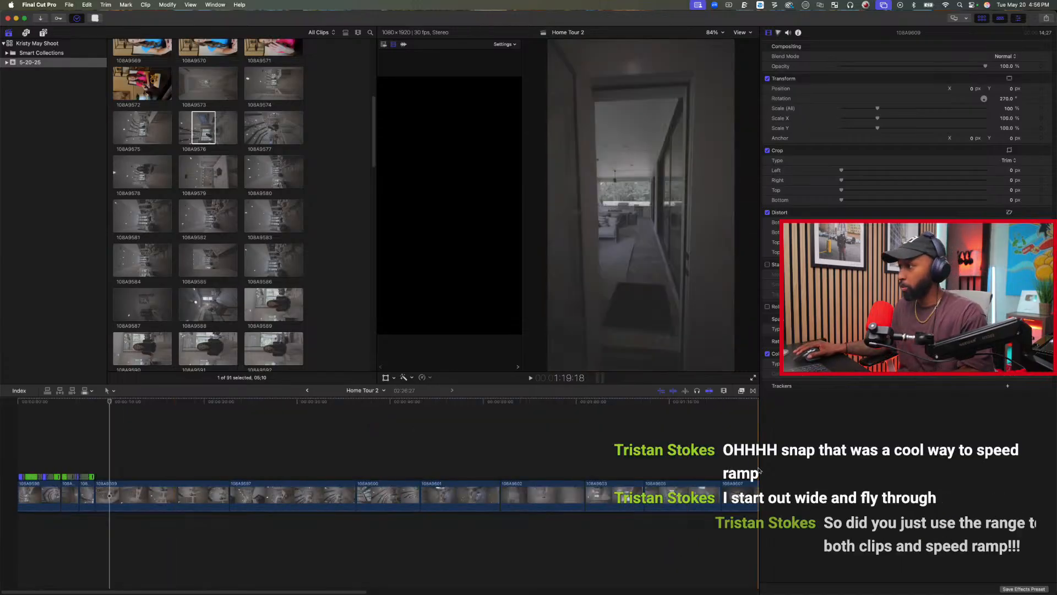
scroll(757, 472, "right", 6)
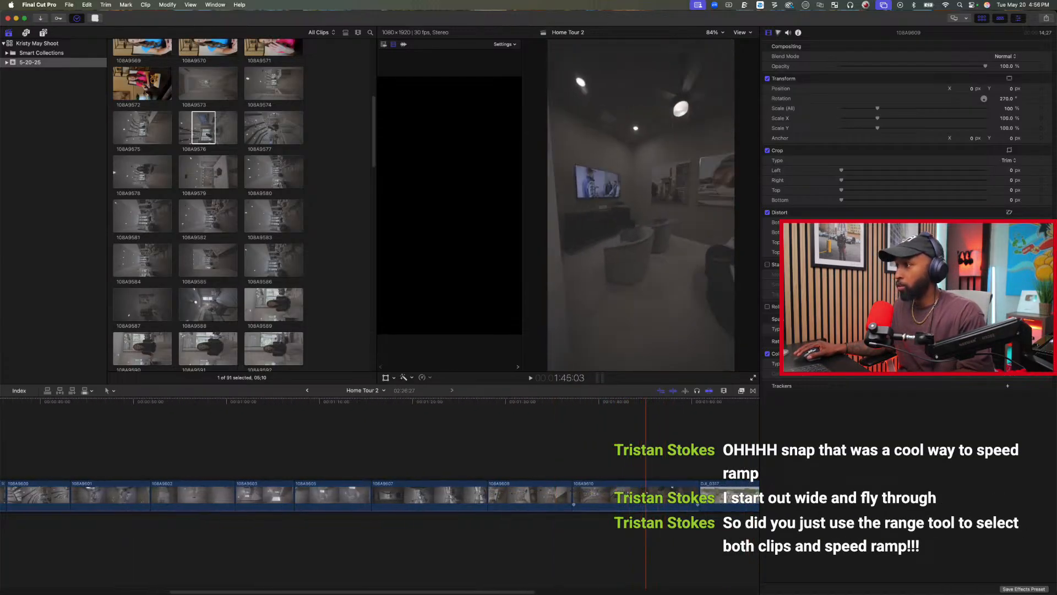
scroll(537, 499, "left", 1)
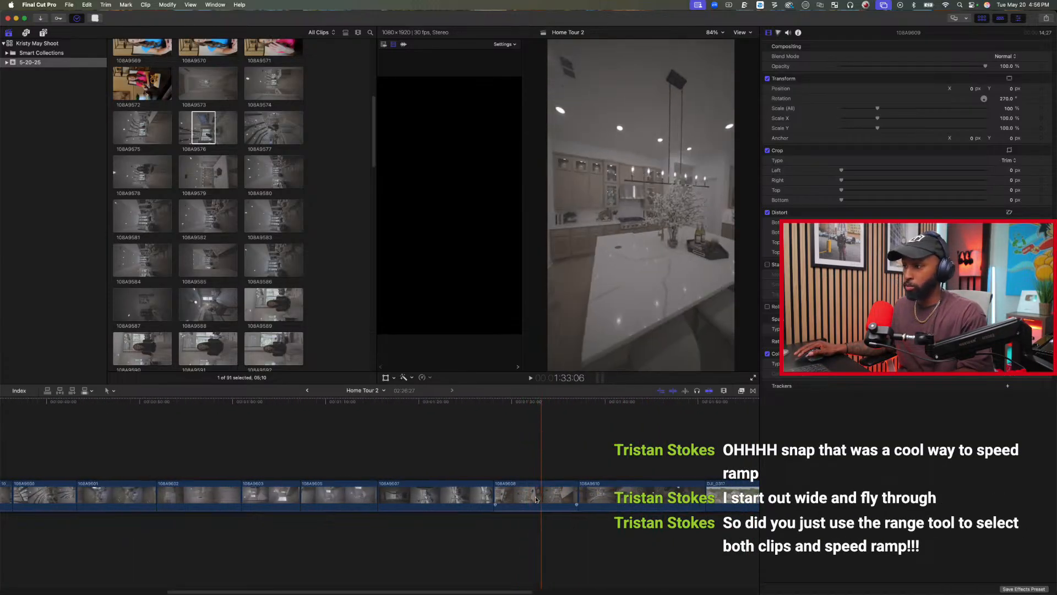
scroll(537, 499, "right", 2)
left_click(500, 499)
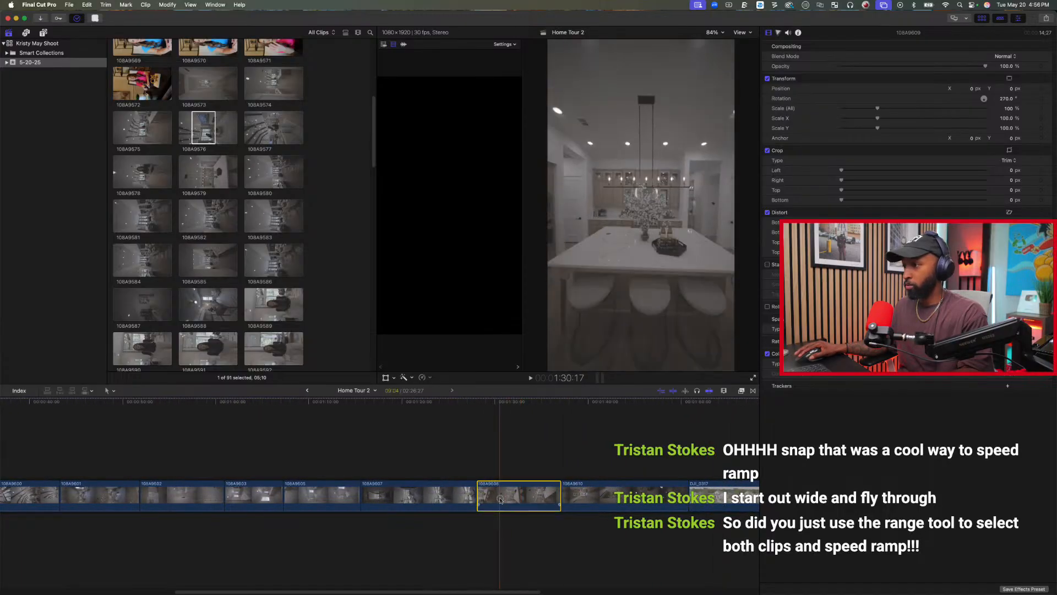
key("super+minus")
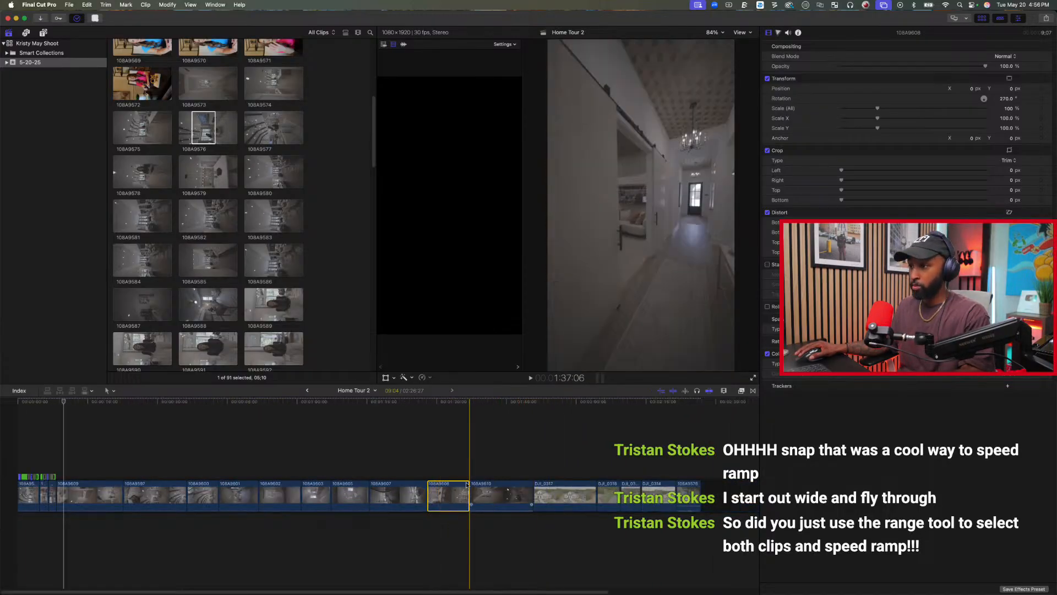
left_click_drag(452, 497, 66, 502)
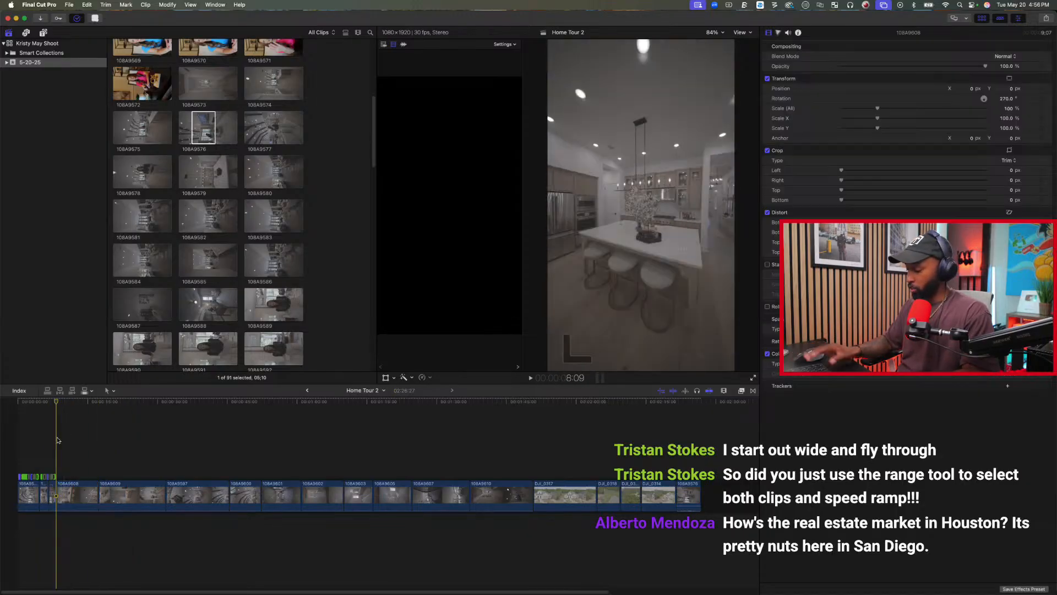
Trim about 1.7 seconds off the start of clip 108A9608 and play the cut from the living room.
key("super+equal")
key("super+equal")
key("super+equal")
key("super+equal")
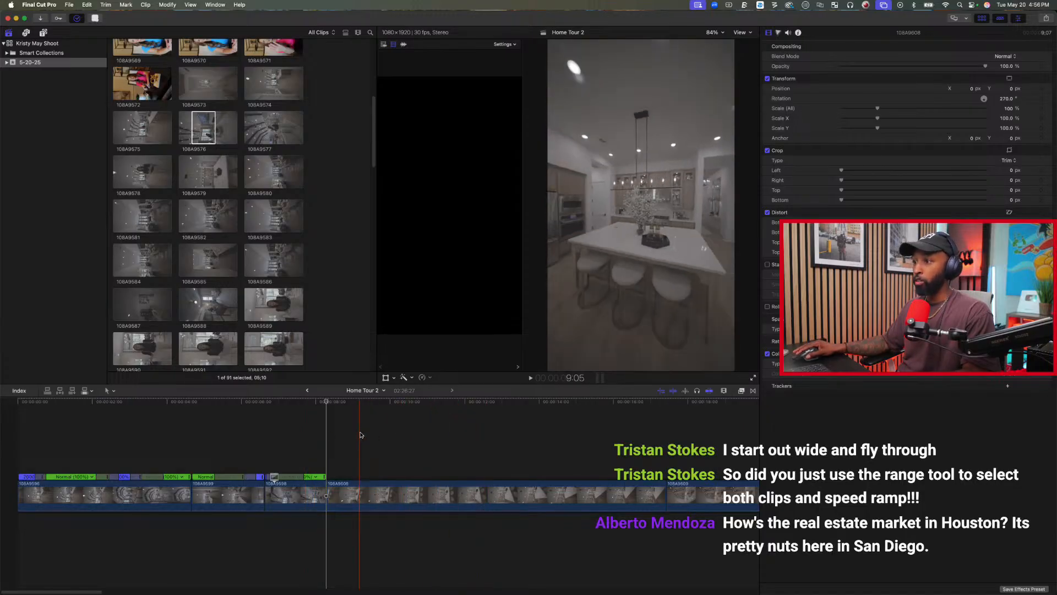
scroll(392, 430, "left", 3)
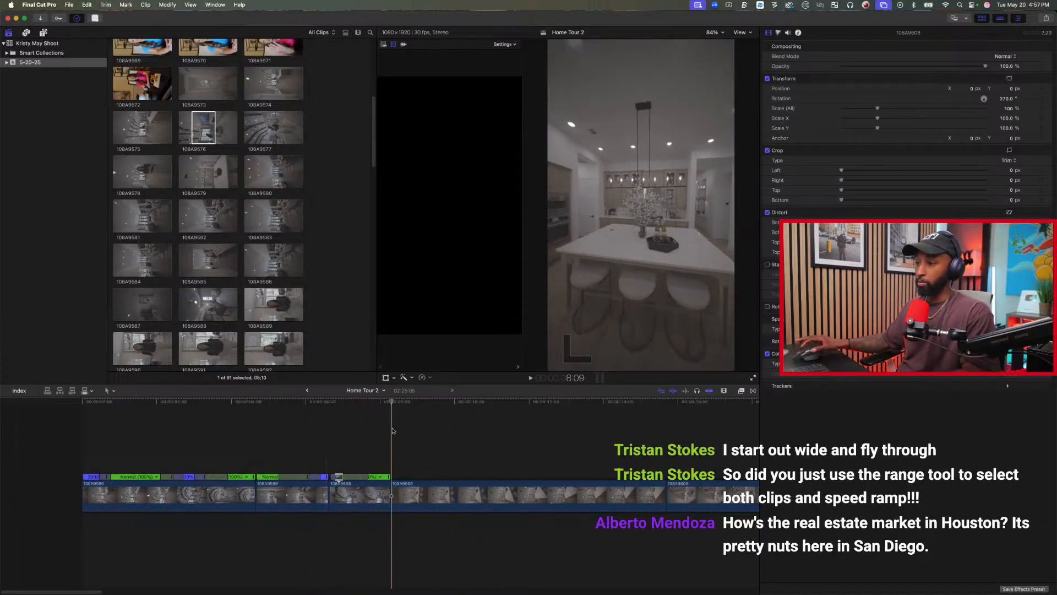
key("space")
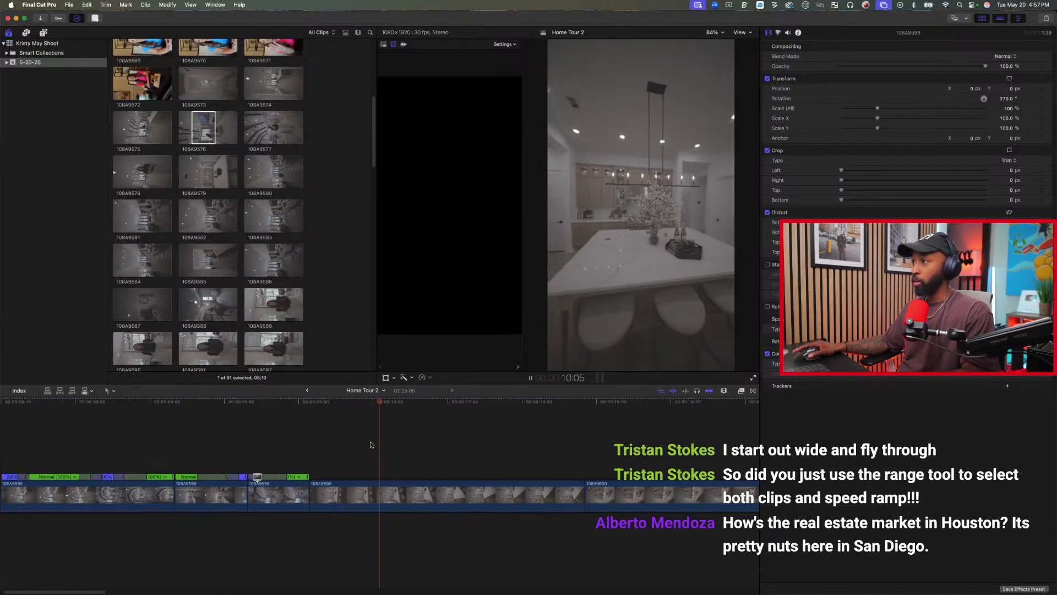
key("space")
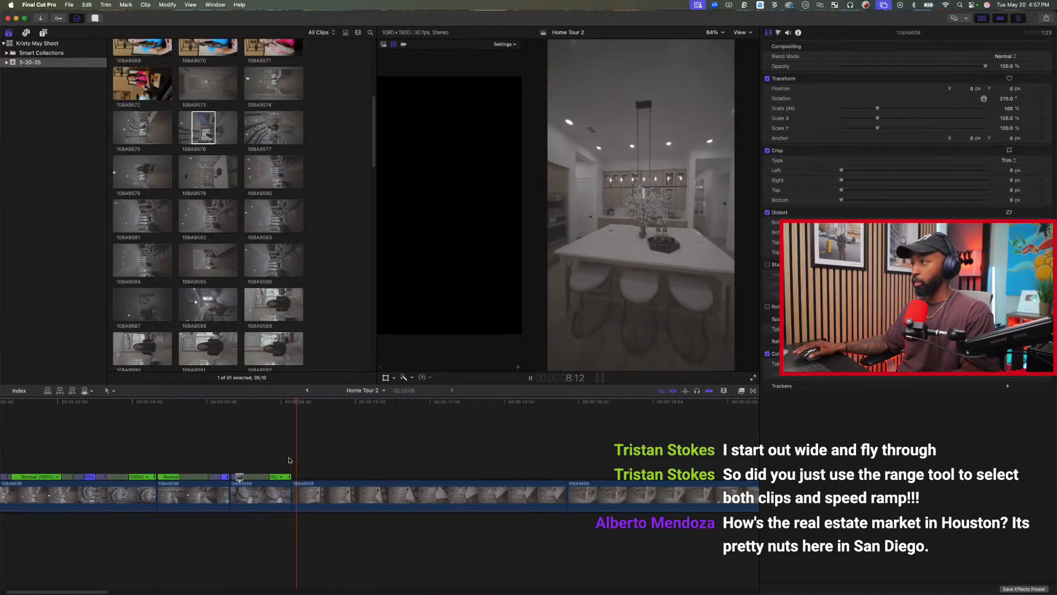
Speed up a range of about 5 seconds starting at 9:08 in clip 108A9608 to 20x and play the ramp.
left_click_drag(328, 494, 511, 489)
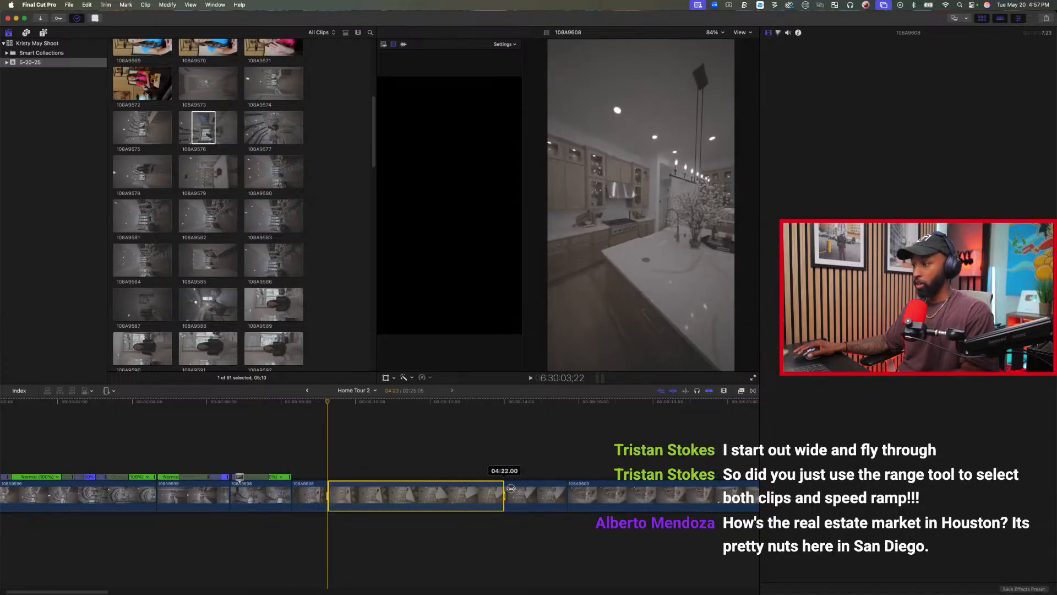
left_click(422, 377)
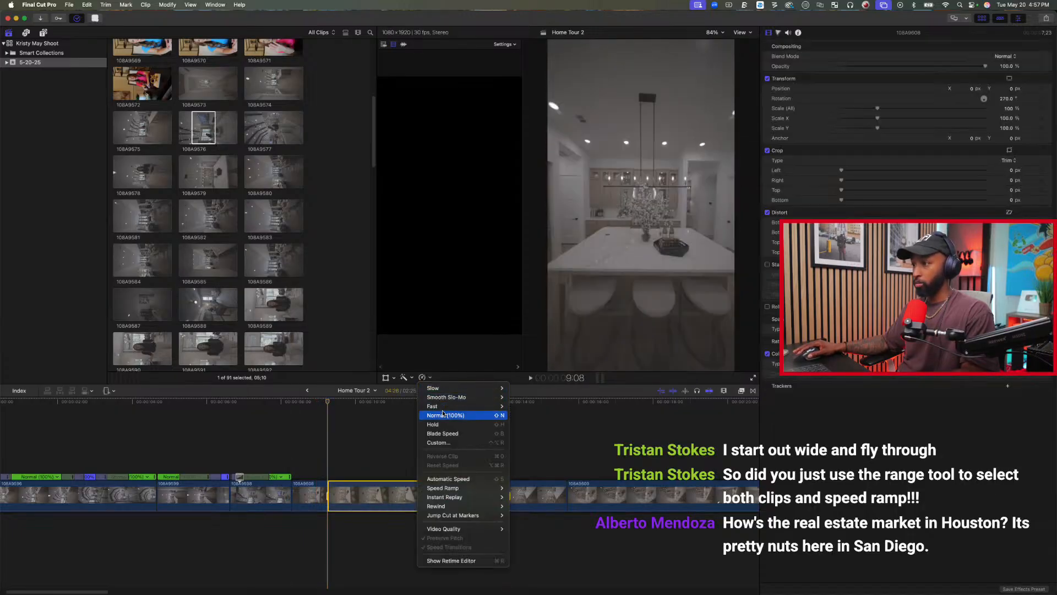
left_click(518, 433)
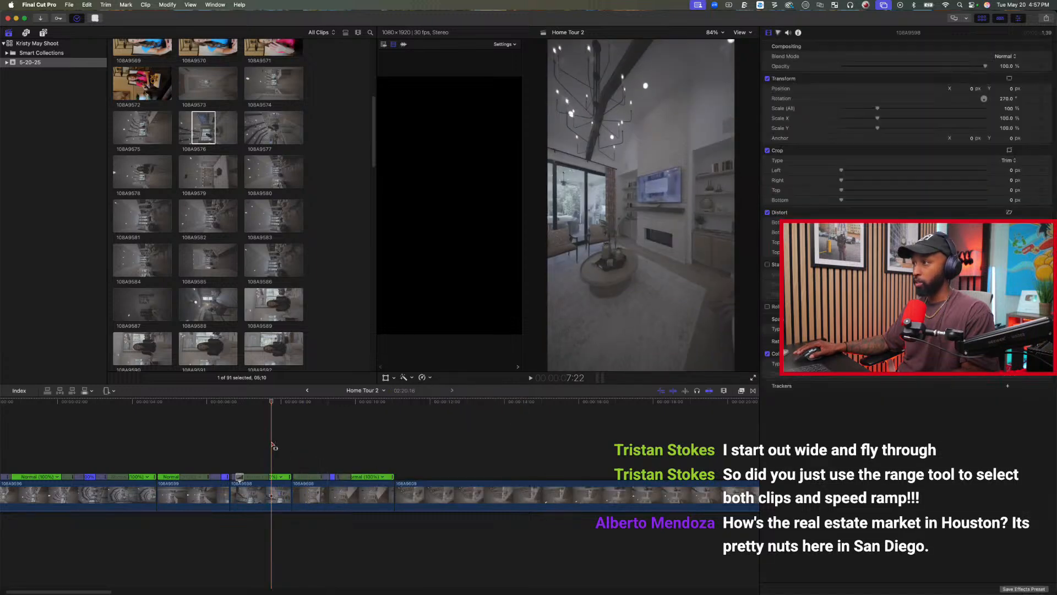
key("space")
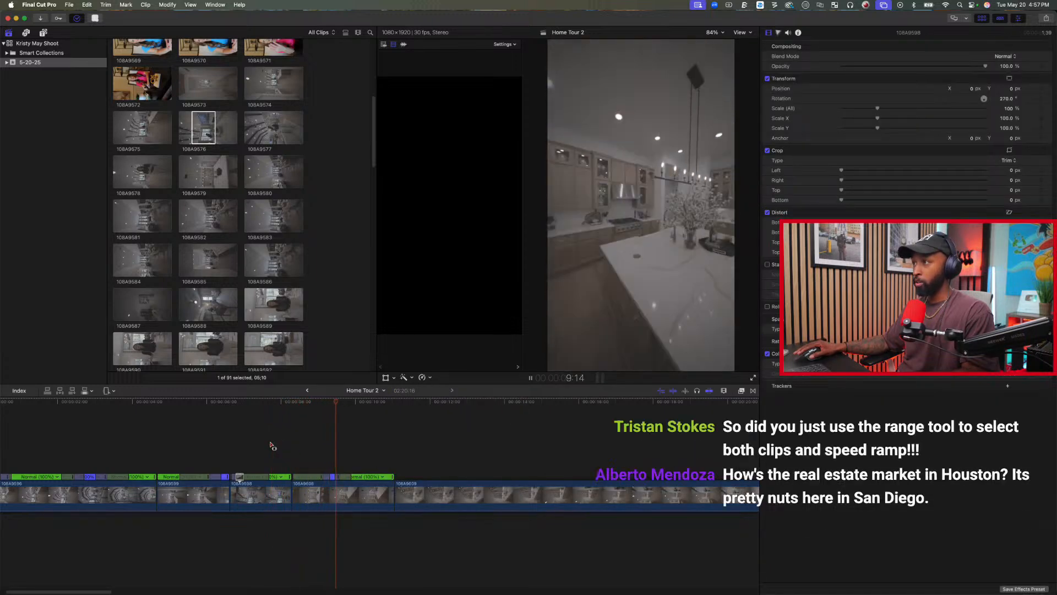
Trim the end of clip 108A9608 to 10:04, cut about 3.7 seconds off the start of 108A9609, and play the cut.
left_click(321, 449)
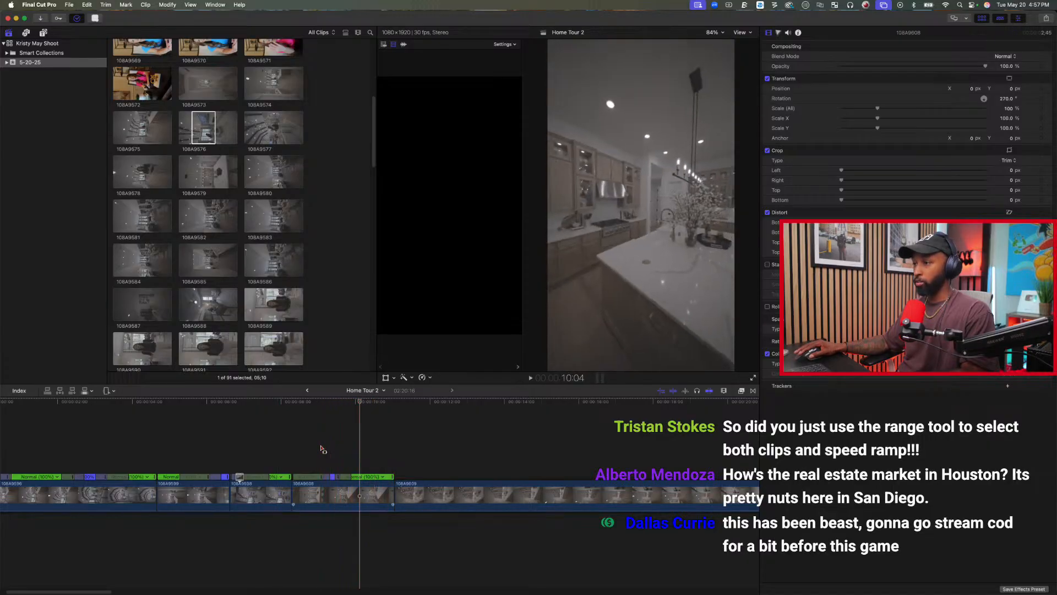
key("alt+bracketright")
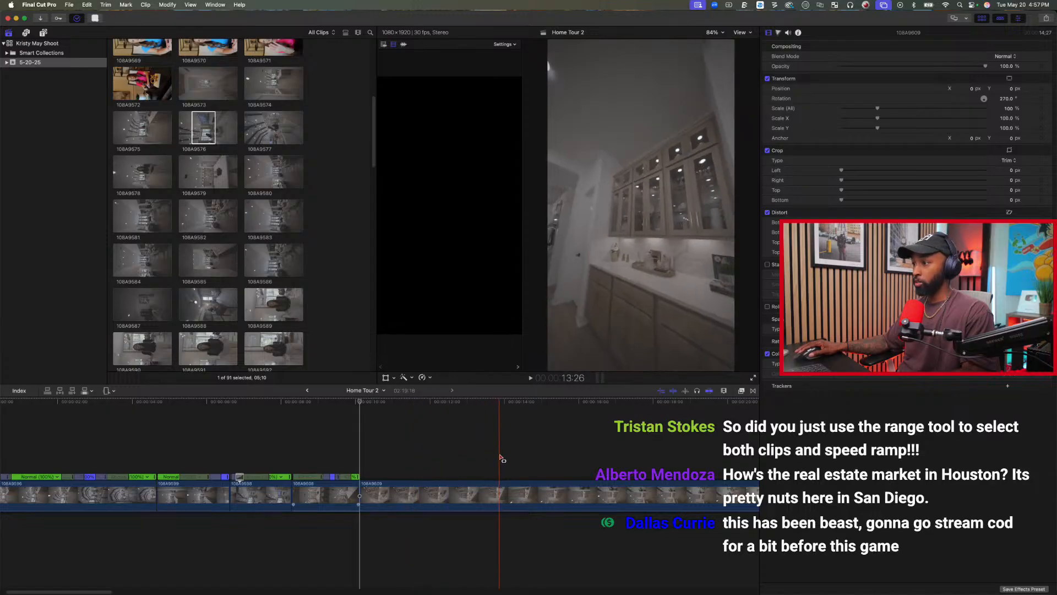
key("alt+bracketleft")
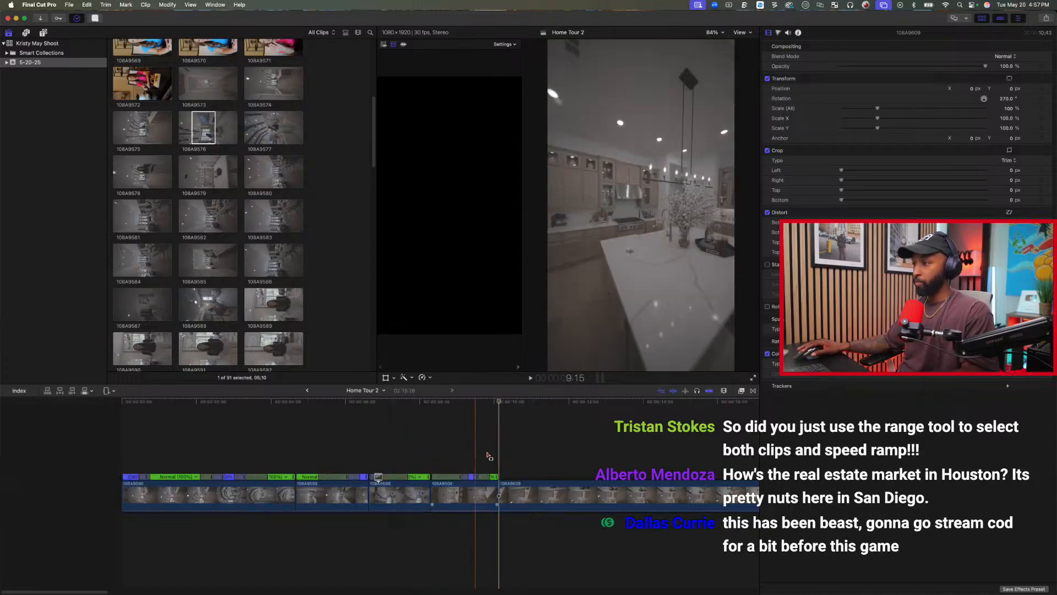
key("space")
key("space")
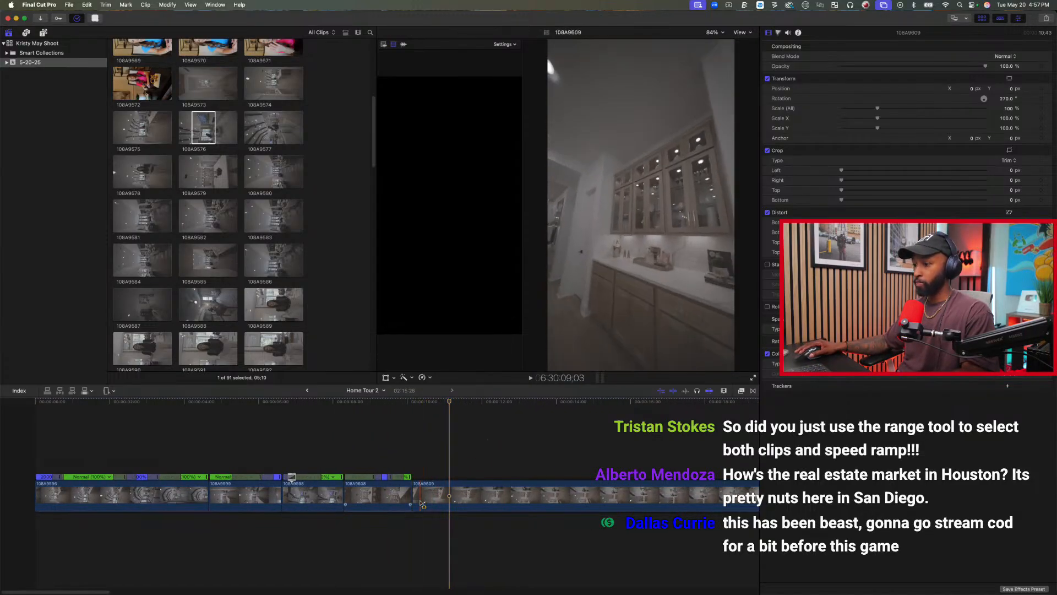
Extend the start of clip 108A9609 by about 0.6 seconds, trim its end to 13:25, and play it.
left_click_drag(416, 498, 394, 498)
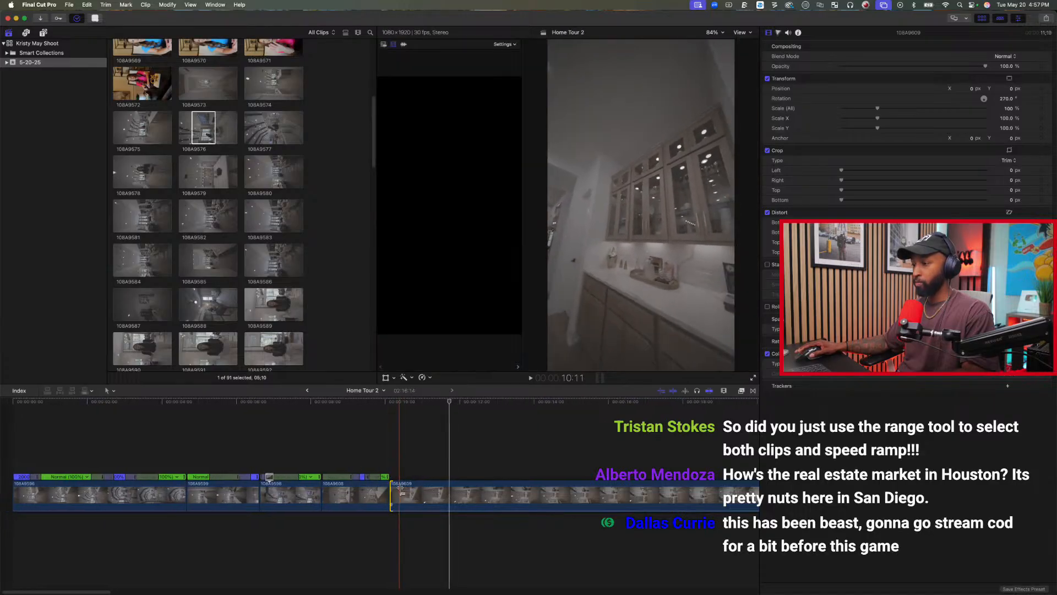
scroll(397, 500, "right", 4)
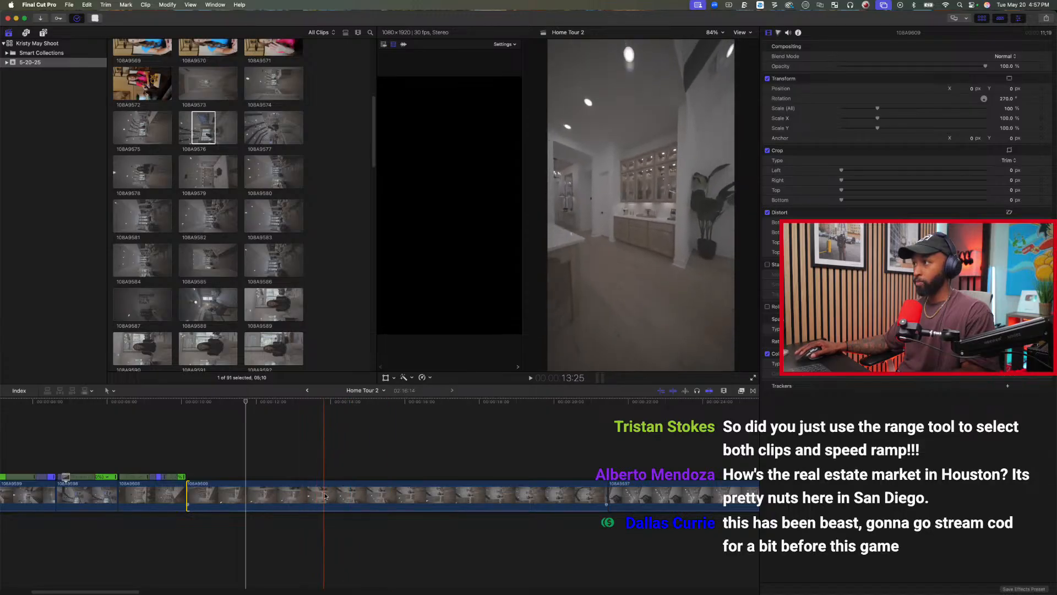
key("alt+bracketright")
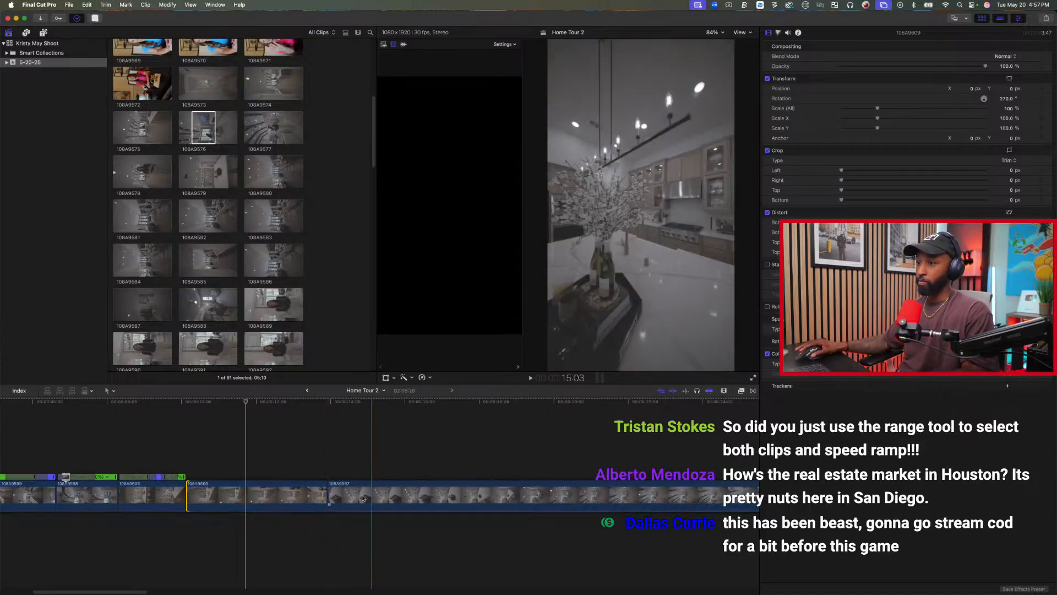
key("space")
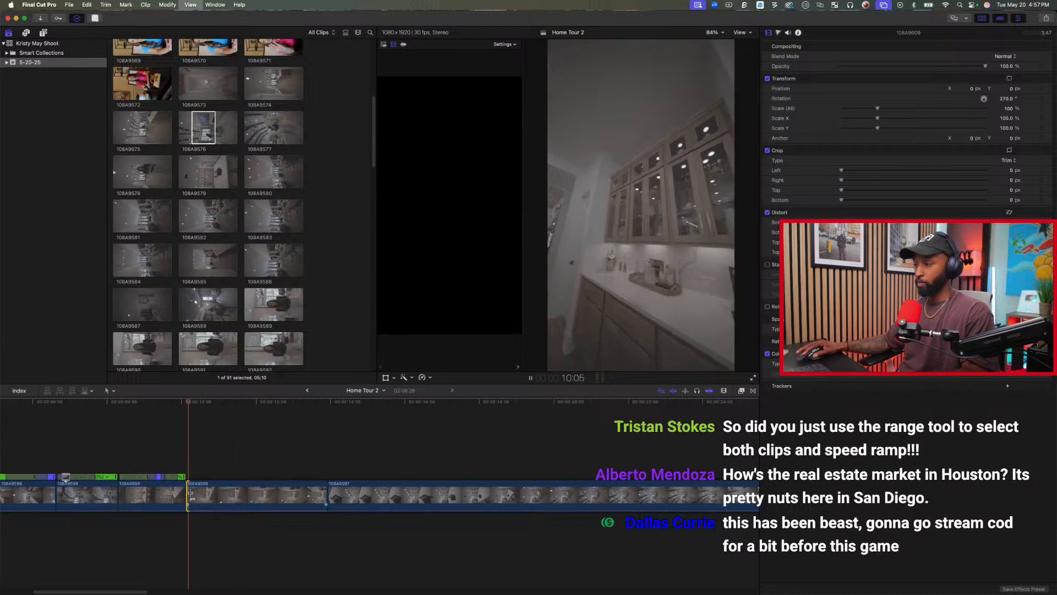
Speed up a range of about 2.7 seconds starting at 10:19 in clip 108A9609 to 20x and play the ramp.
left_click_drag(205, 493, 306, 494)
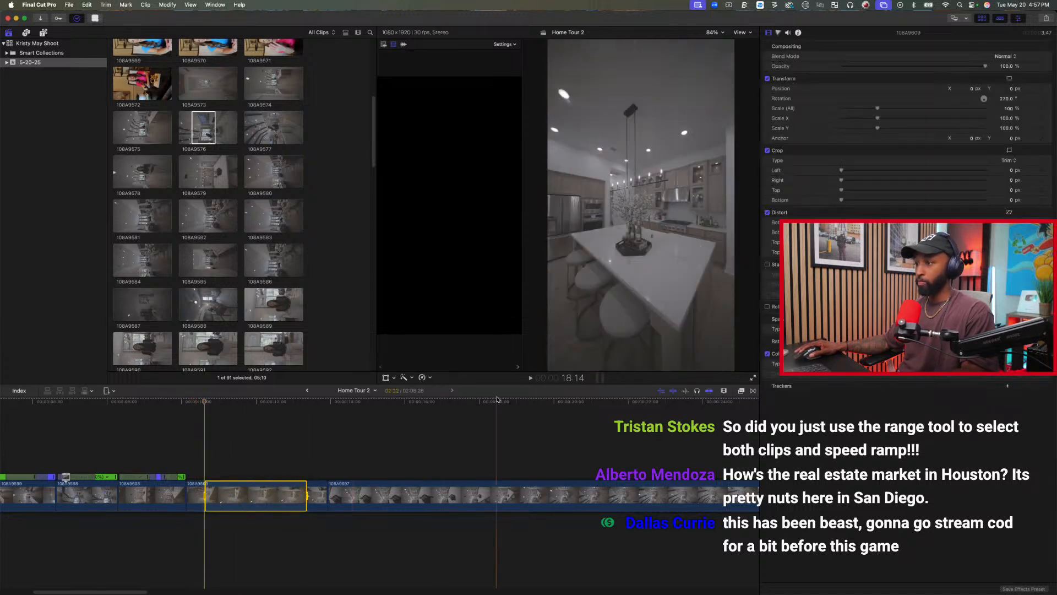
left_click(427, 378)
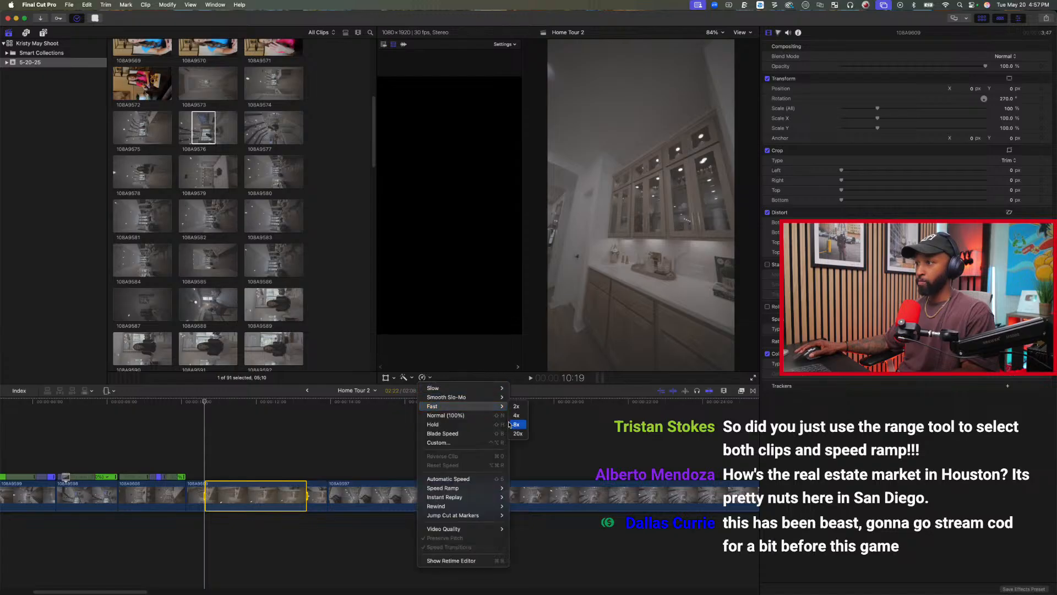
left_click(516, 433)
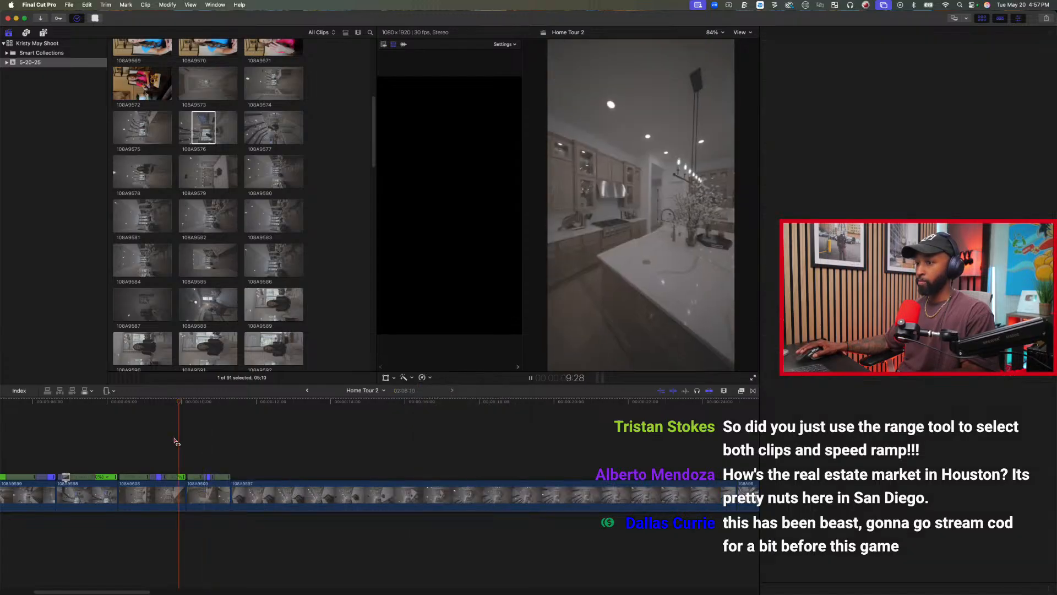
key("space")
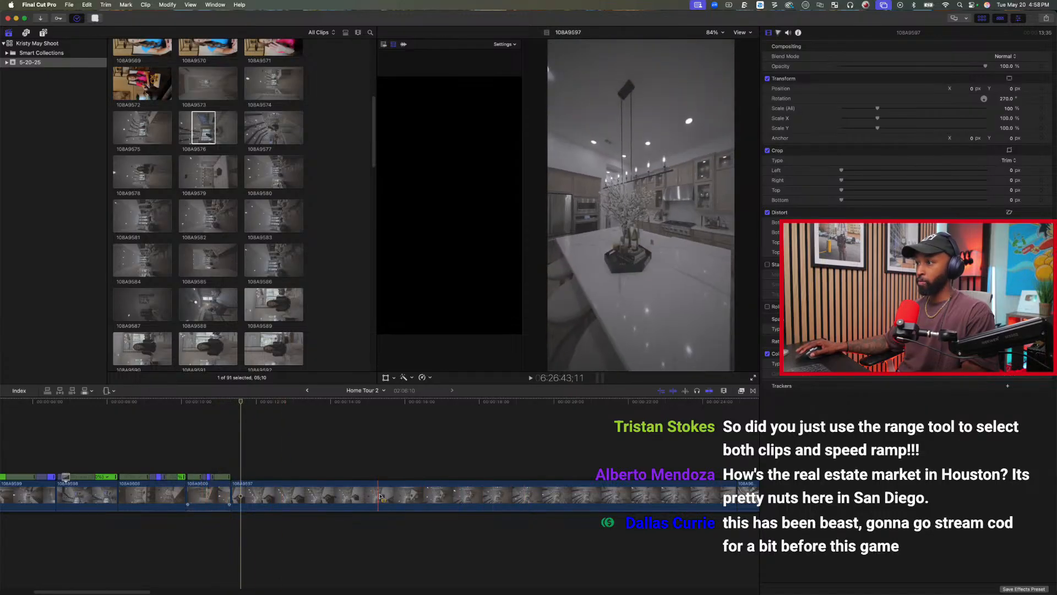
Trim about 4 seconds off the start of clip 108A9597 and play the cut from 108A9609.
key("alt+[")
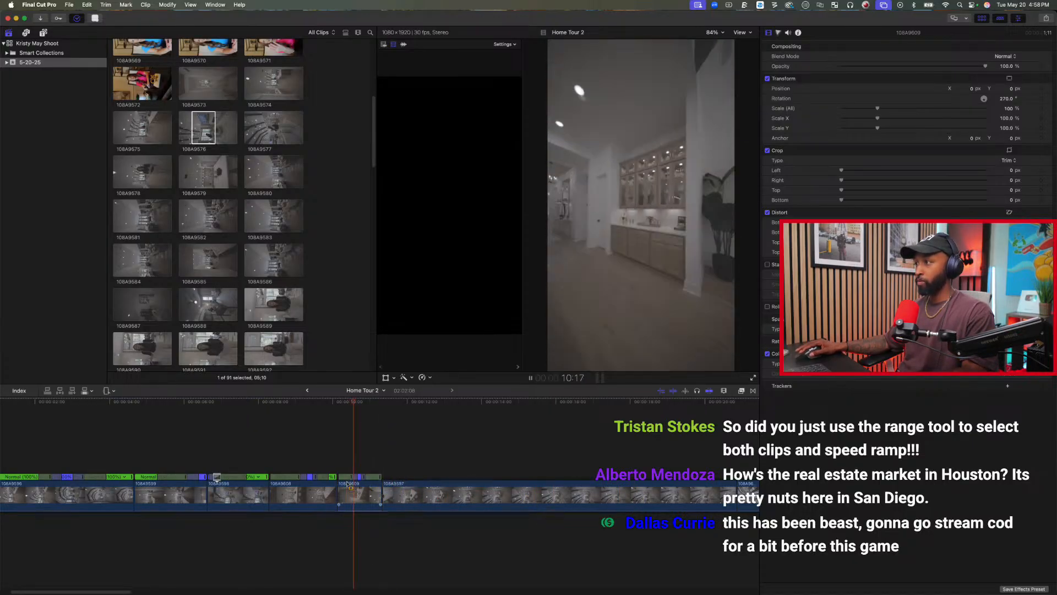
key("space")
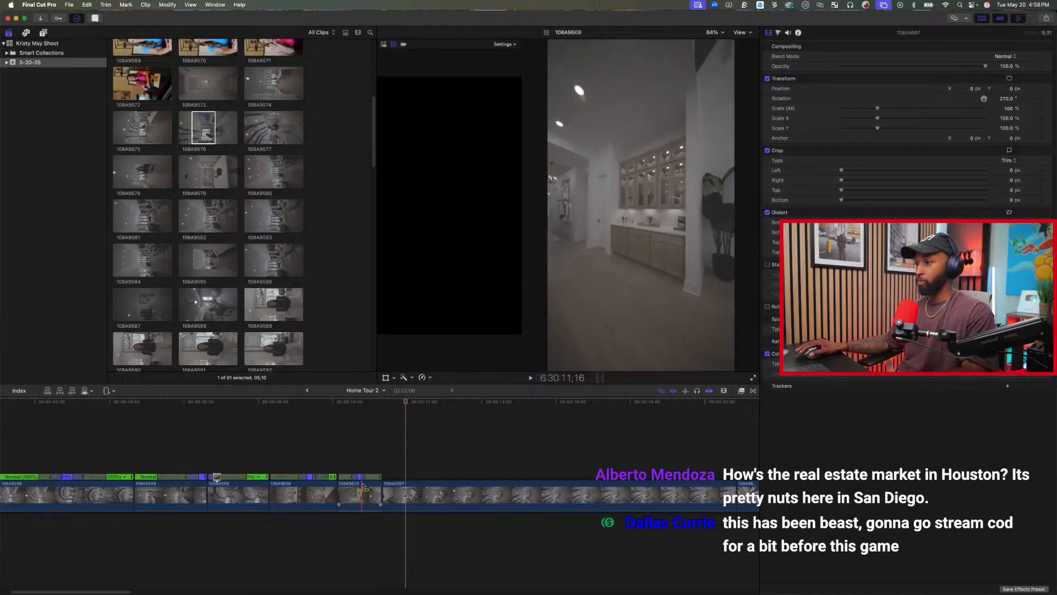
Speed up a range of about 3.6 seconds from the end of clip 108A9609 into 108A9597 and play it.
left_click_drag(377, 492, 510, 495)
left_click(423, 377)
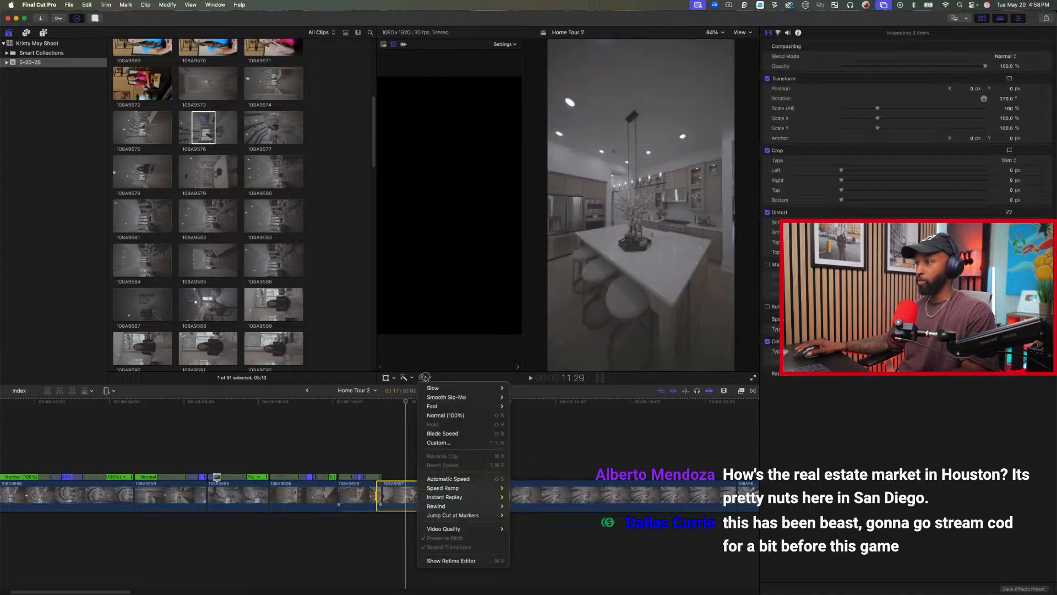
left_click(516, 406)
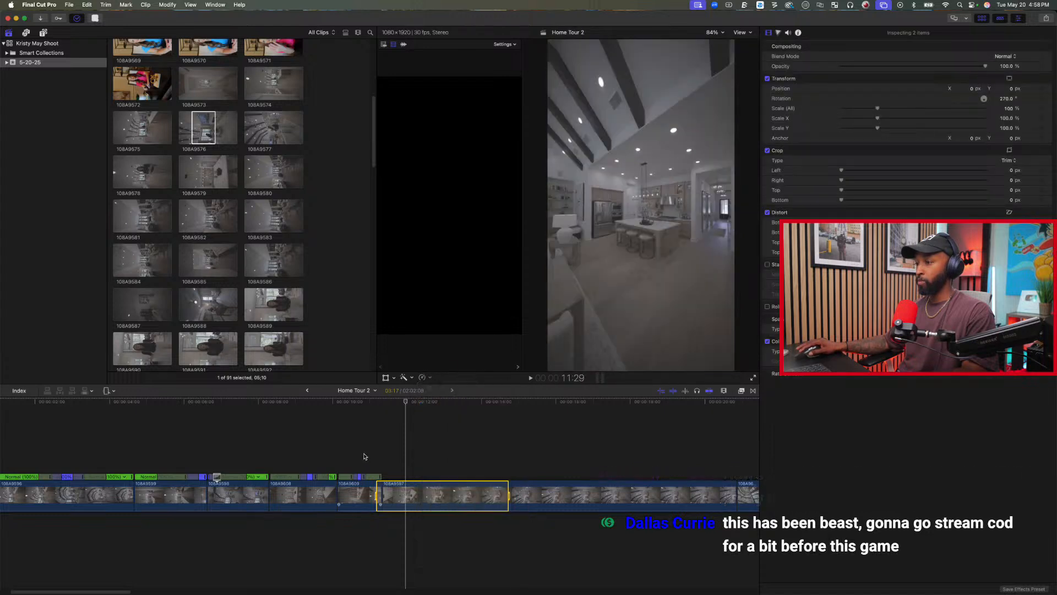
left_click(311, 425)
key("space")
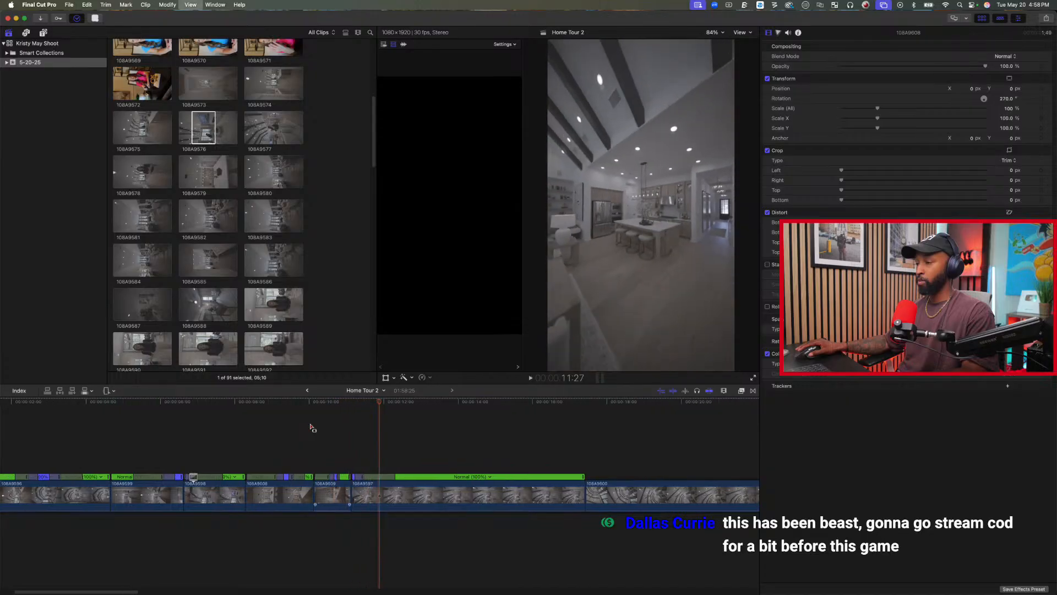
key("space")
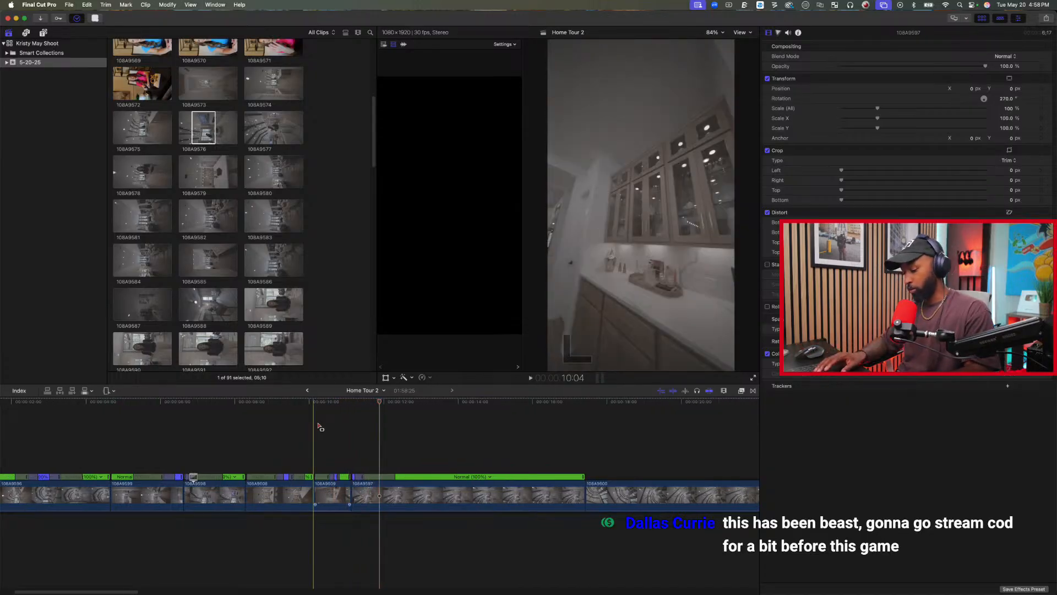
Undo the speed changes on clips 108A9609 and 108A9597 and the start trim of 108A9597.
key("super+z")
key("super+z")
key("super+z")
key("super+z")
key("super+z")
key("super+z")
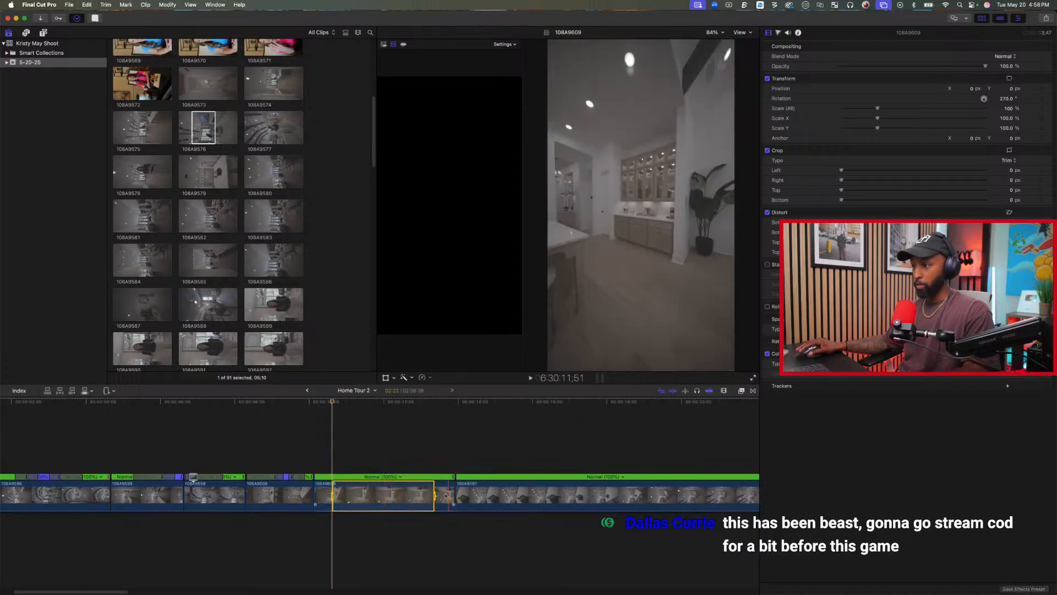
Trim about 5 seconds off the start of clip 108A9597.
left_click_drag(333, 497, 706, 497)
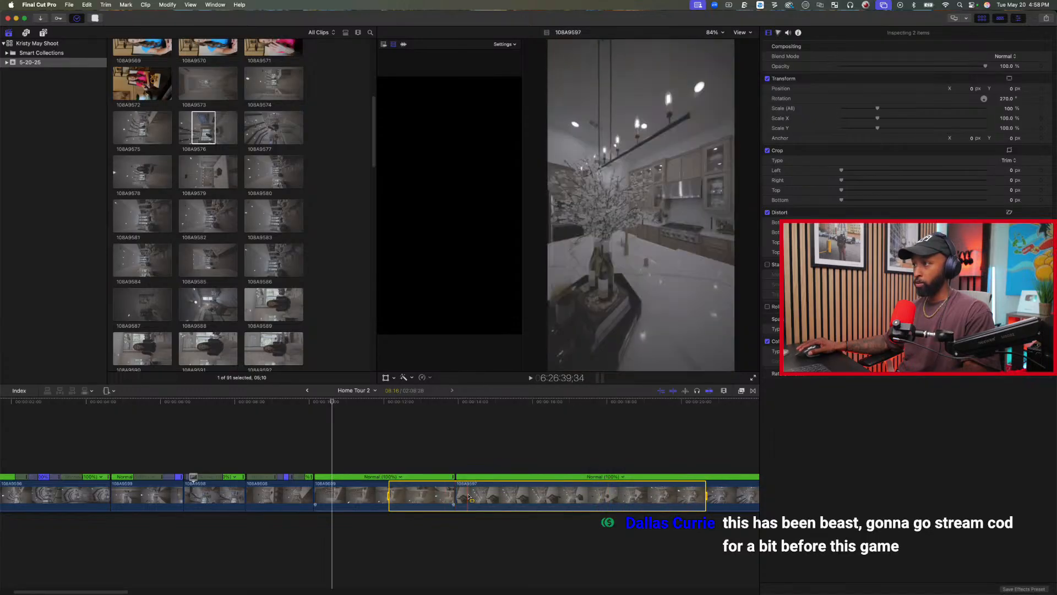
left_click(504, 496)
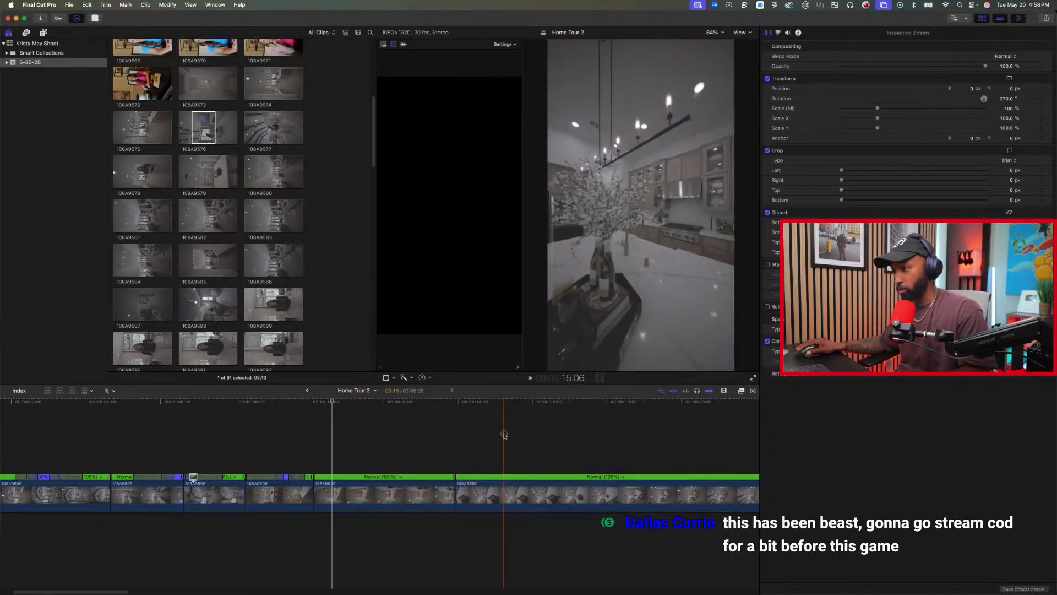
left_click_drag(457, 498, 649, 484)
scroll(418, 461, "right", 10)
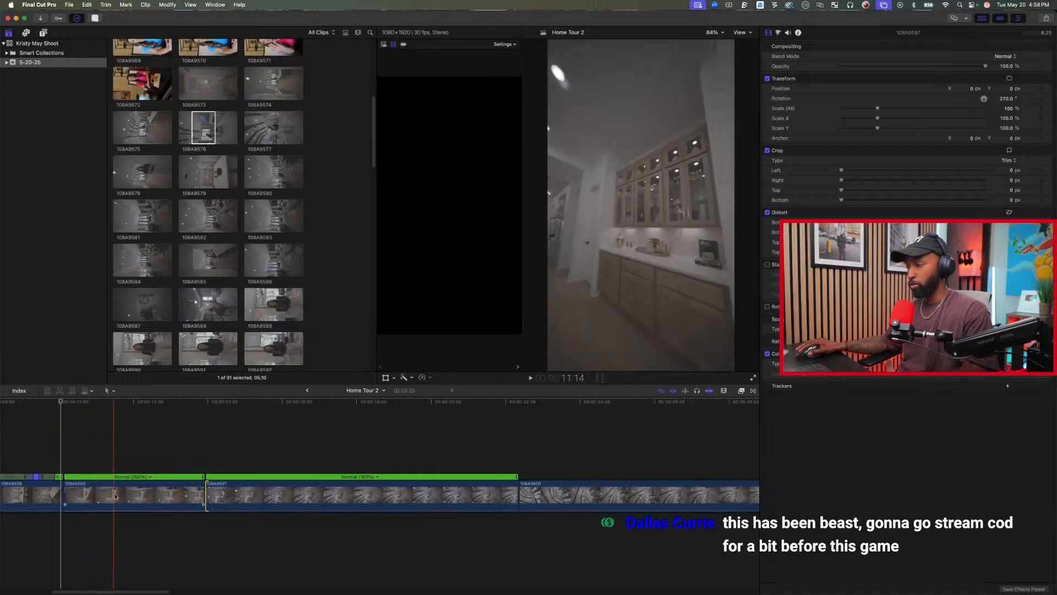
Speed up a range of about 4.7 seconds spanning the cut between clips 108A9609 and 108A9597 to 20x and play it.
left_click_drag(130, 496, 309, 495)
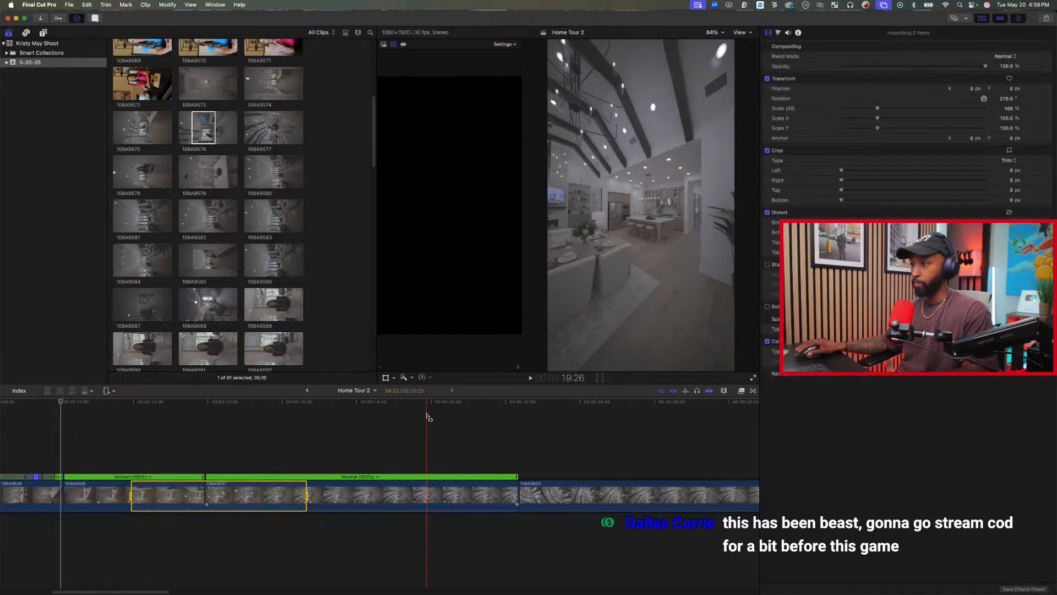
left_click(429, 378)
mouse_move(484, 406)
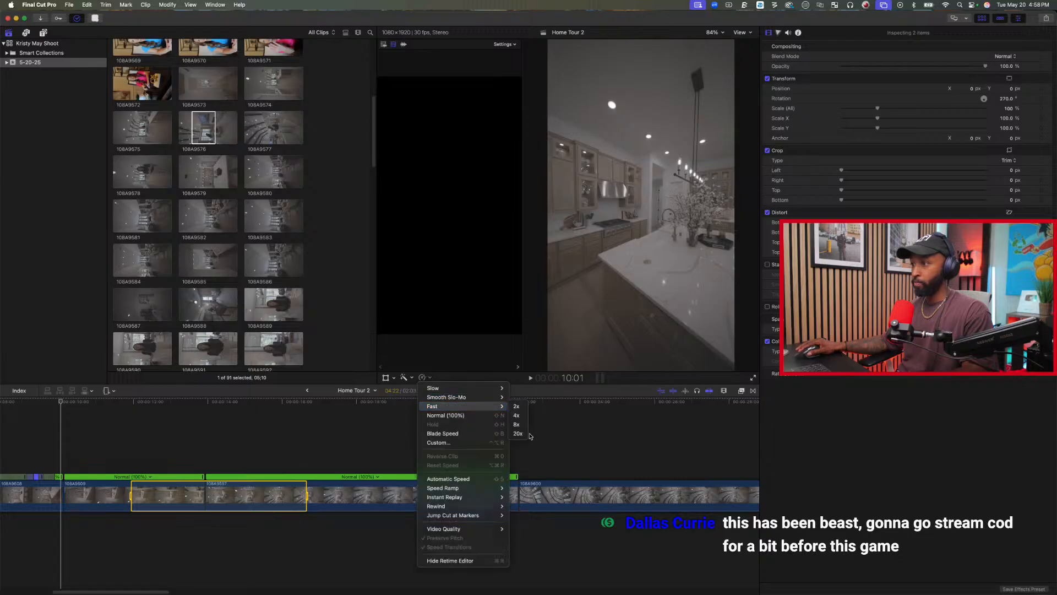
left_click(518, 433)
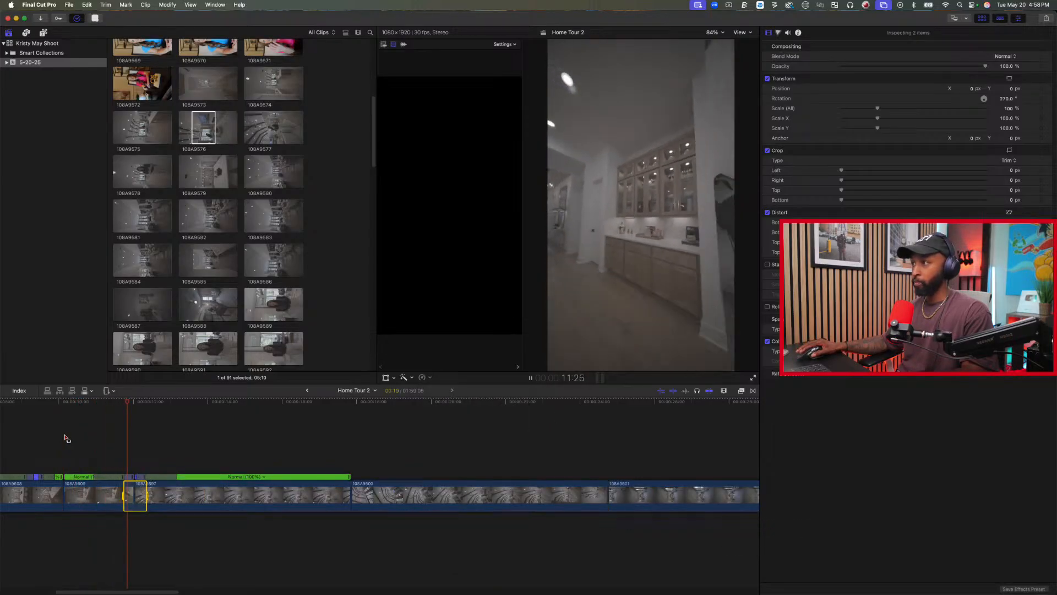
key("space")
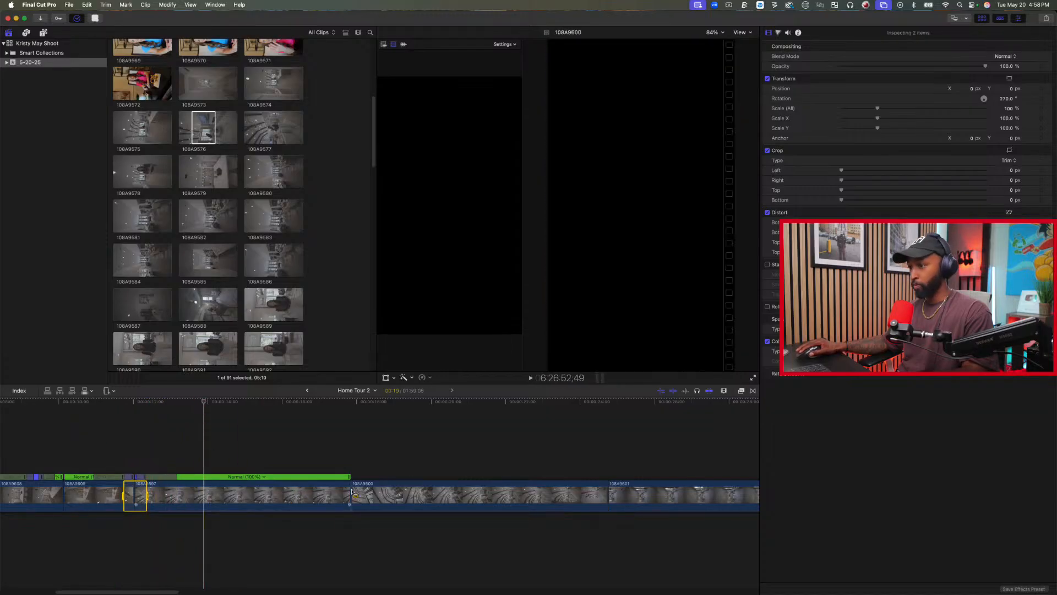
Trim about 4 seconds off the end of clip 108A9597, up to the playhead.
key("a")
left_click_drag(350, 495, 203, 495)
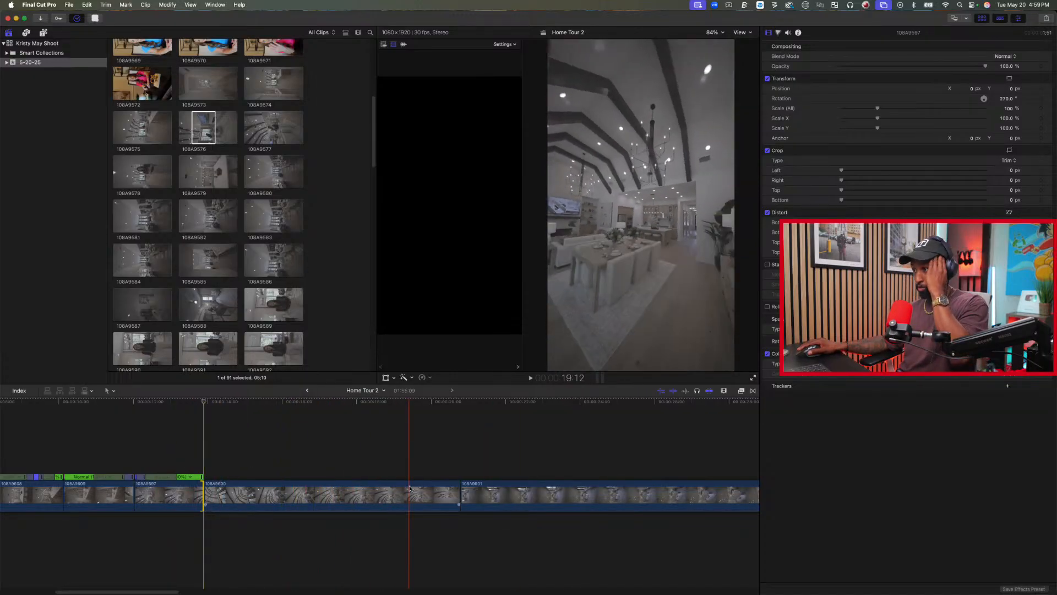
Find clip 108A9610 further along the timeline and trim about 6 seconds off its start.
scroll(410, 488, "right", 10)
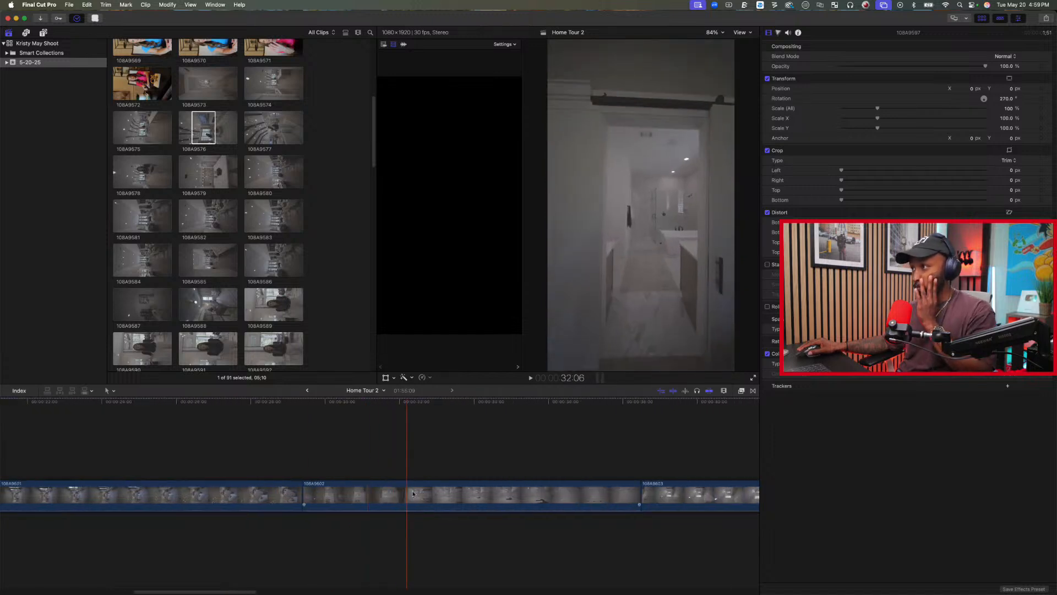
scroll(721, 493, "right", 14)
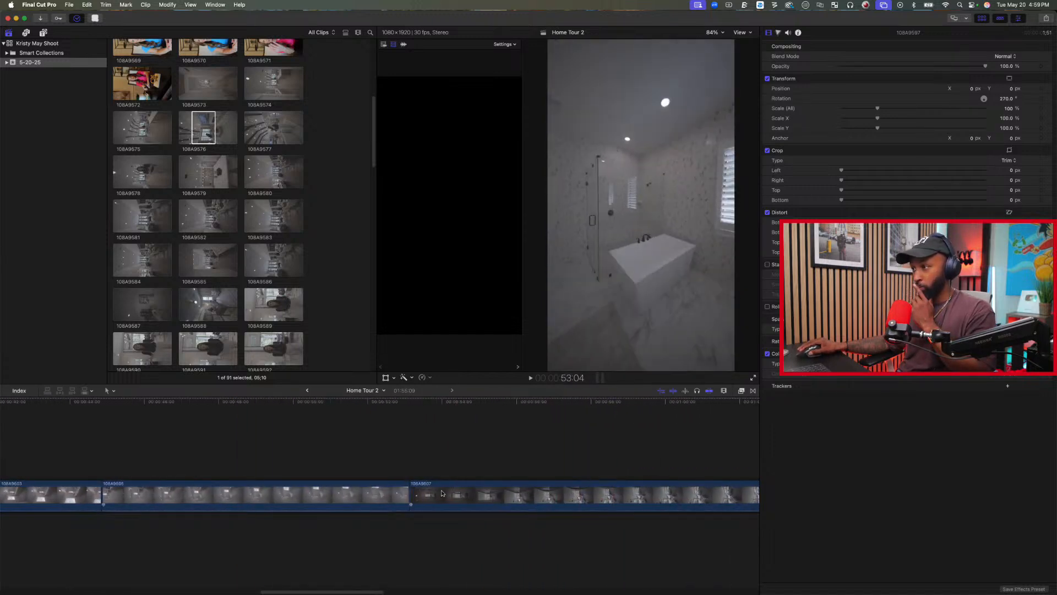
scroll(635, 492, "right", 12)
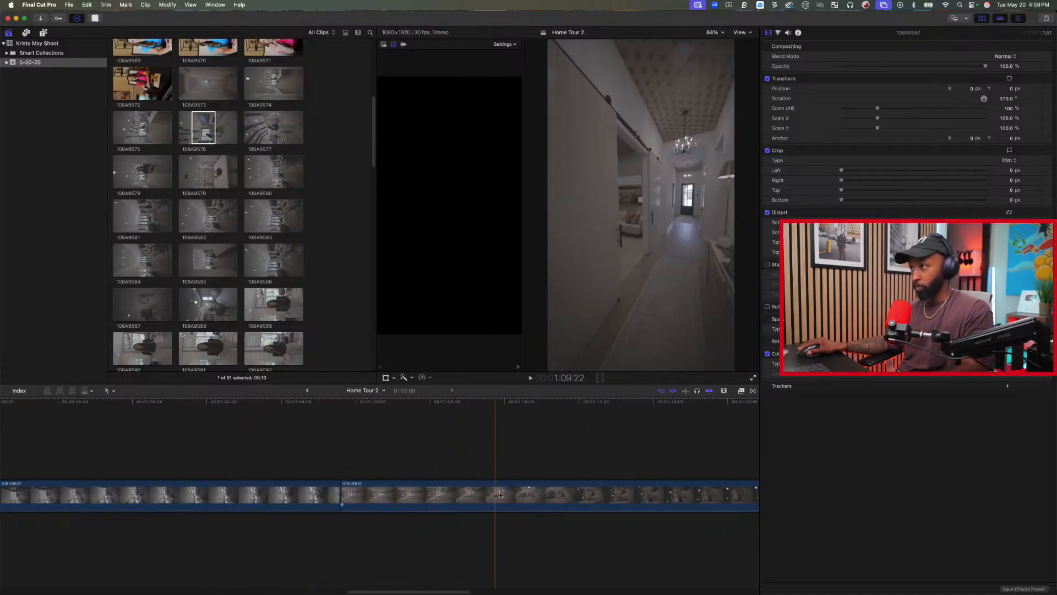
left_click_drag(342, 493, 558, 498)
scroll(556, 502, "right", 5)
scroll(556, 502, "right", 3)
Move clip 108A9610 directly between clips 108A9597 and 108A9600.
left_click(454, 498)
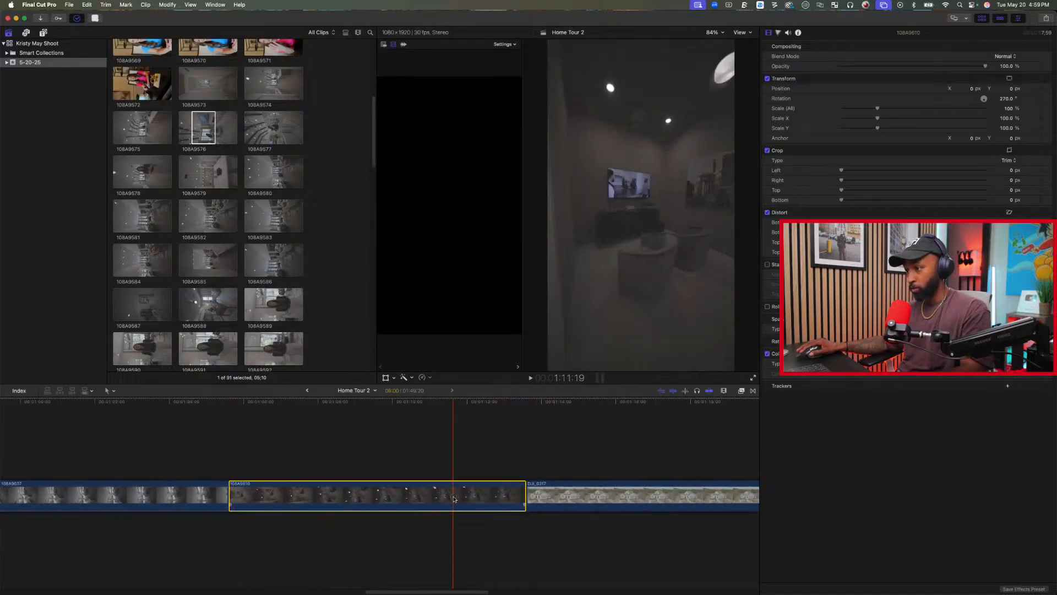
key("shift+z")
left_click_drag(441, 496, 98, 453)
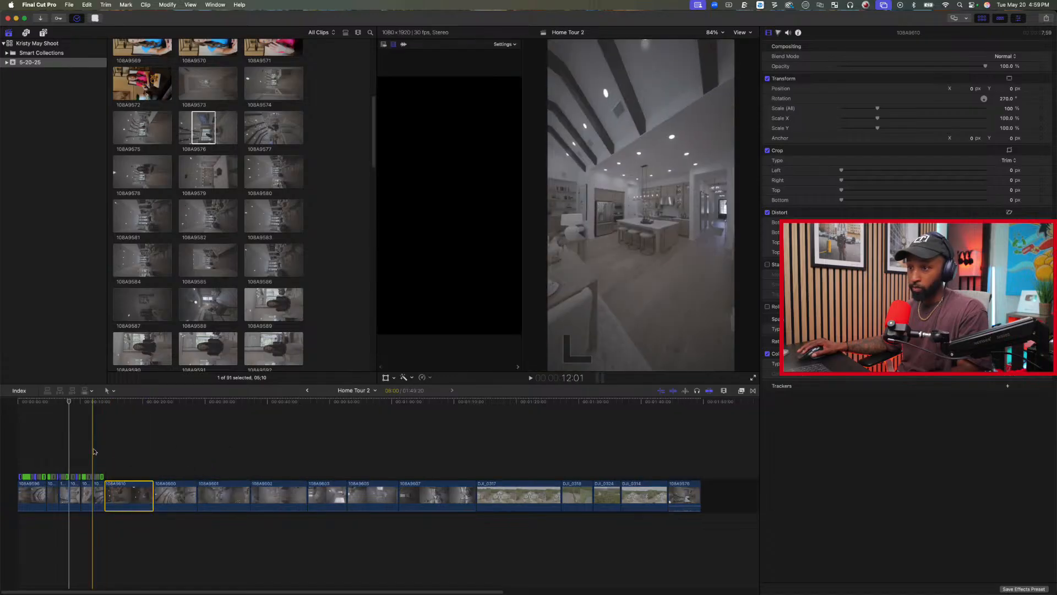
Play the sequence from the end of clip 108A9609 through 108A9597 into 108A9610 to check the transition.
key("super+equal")
key("super+equal")
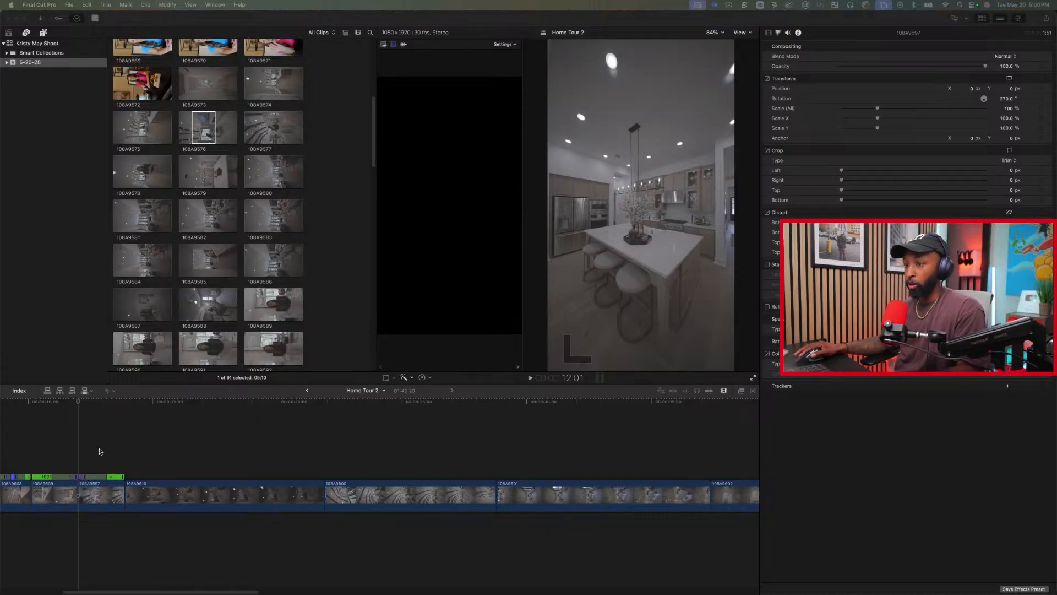
scroll(99, 451, "left", 4)
left_click(163, 453)
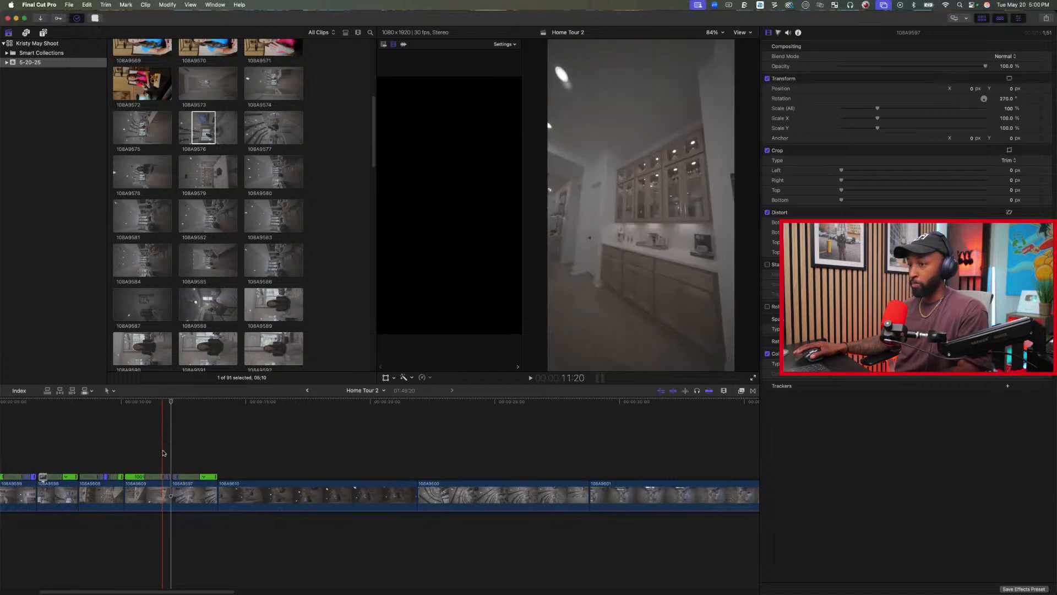
key("super+equal")
key("super+equal")
key("space")
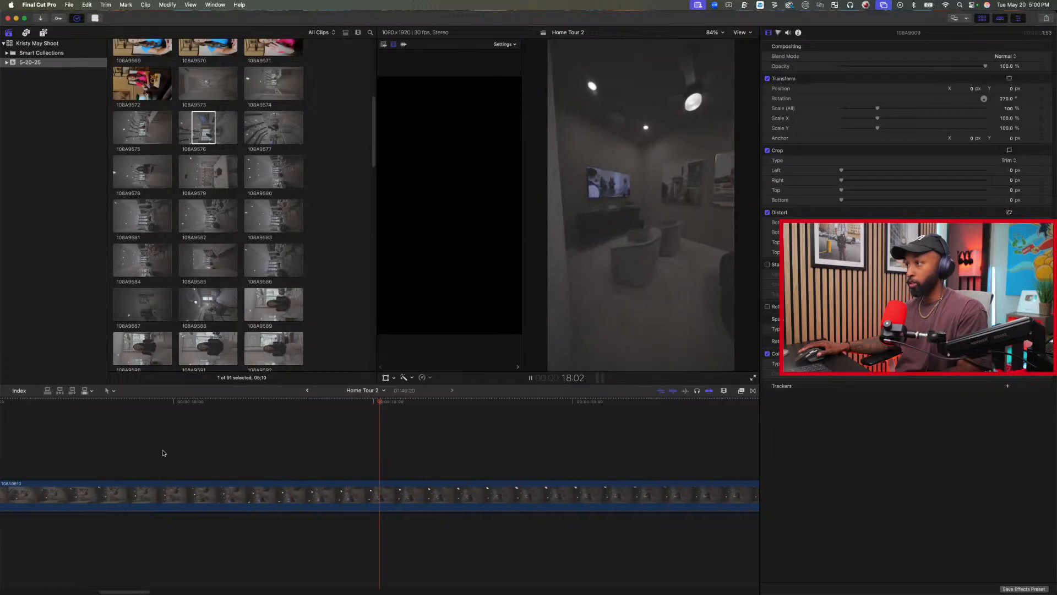
Trim the end of clip 108A9610 at the playhead and delete clip 108A9600 directly after it.
key("alt+]")
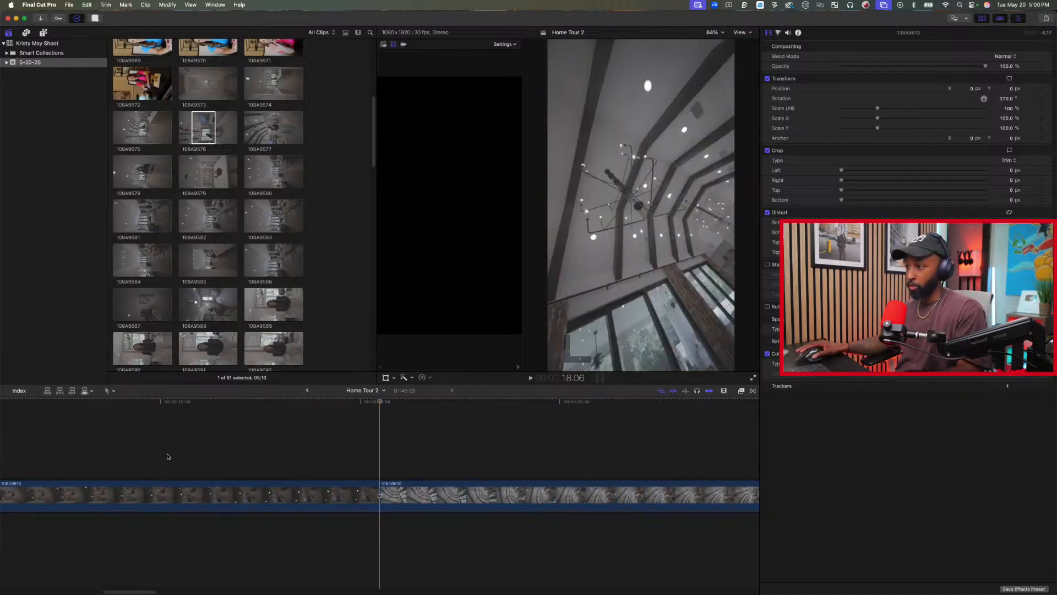
left_click(623, 498)
key("Delete")
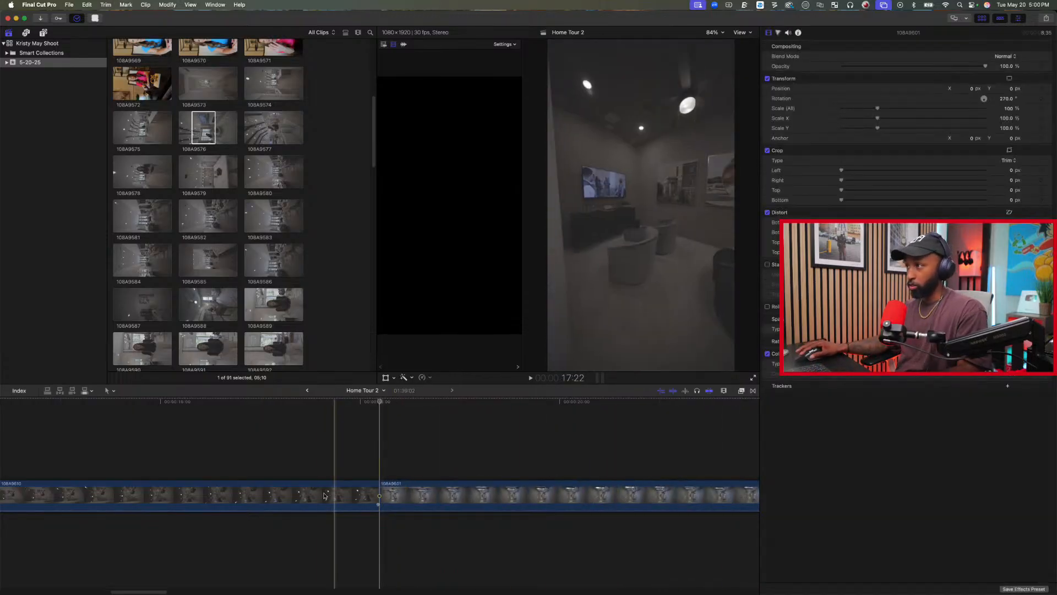
Play into bedroom clip 108A9601 and trim about 6.5 seconds off its start, up to the angled view of the bed.
key("space")
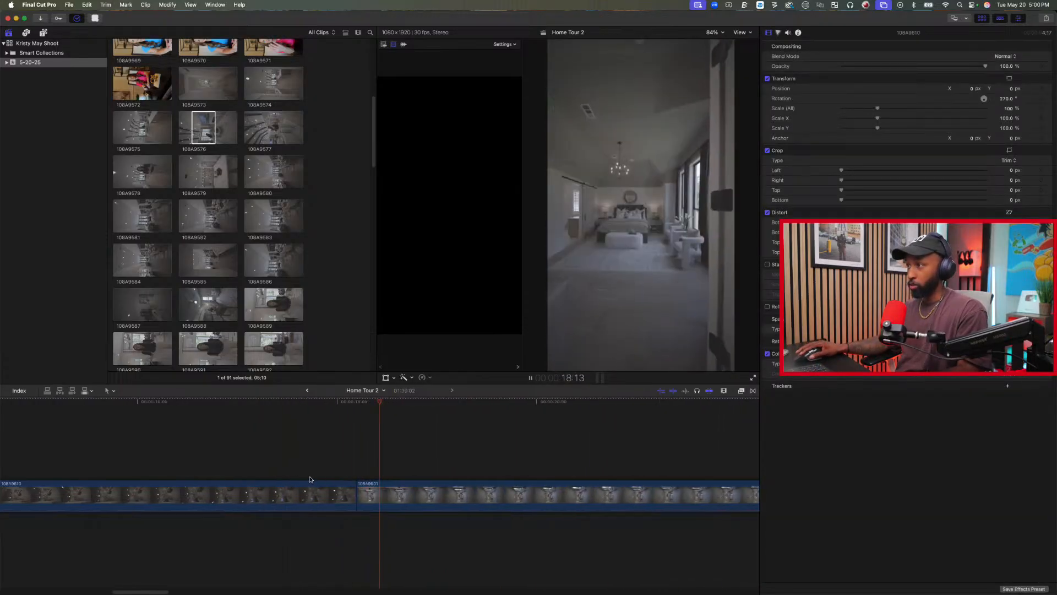
key("space")
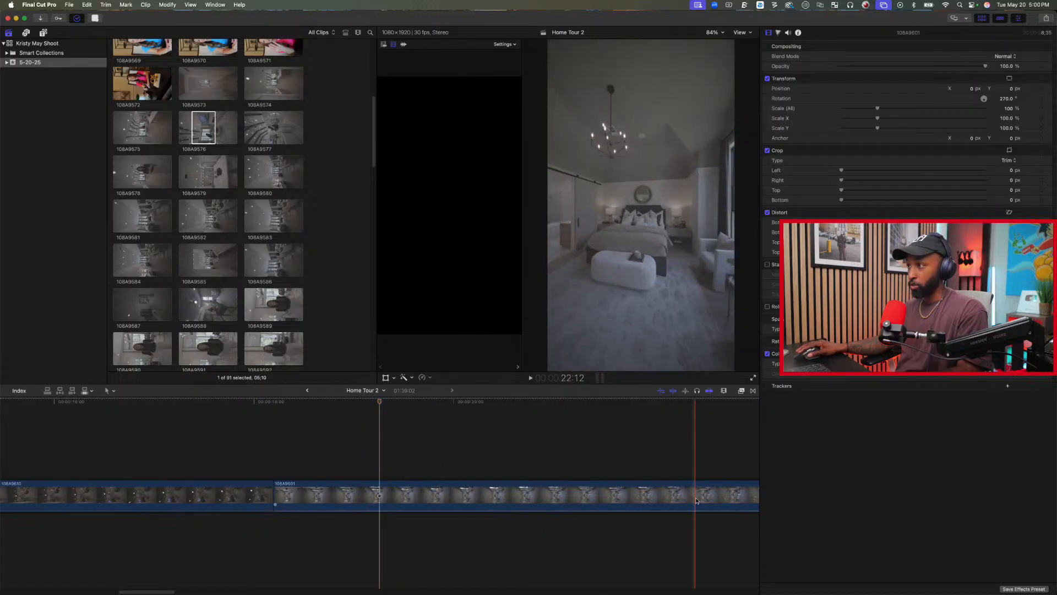
scroll(697, 498, "right", 10)
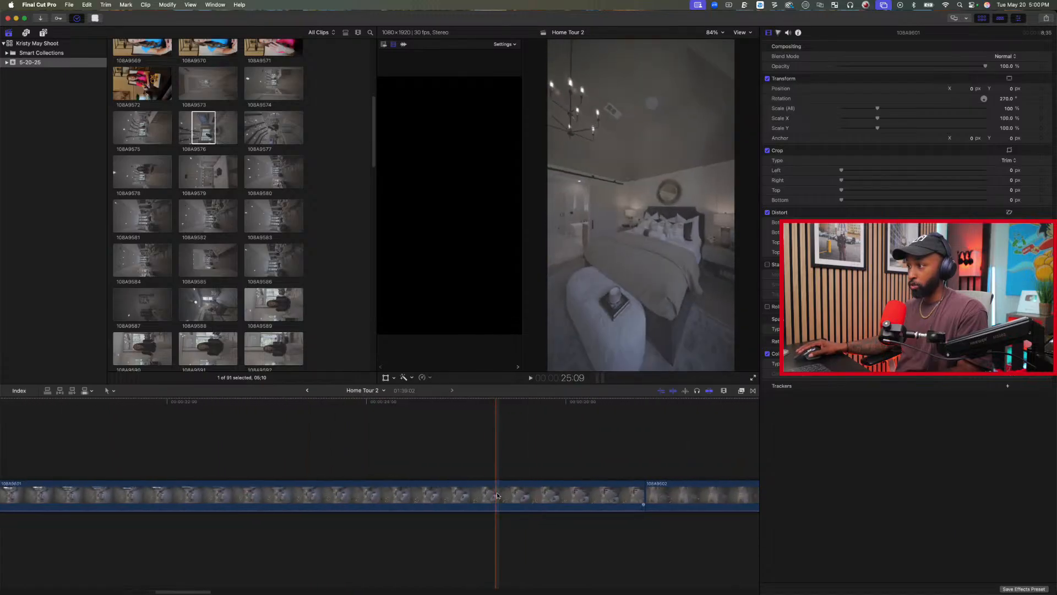
left_click(438, 494)
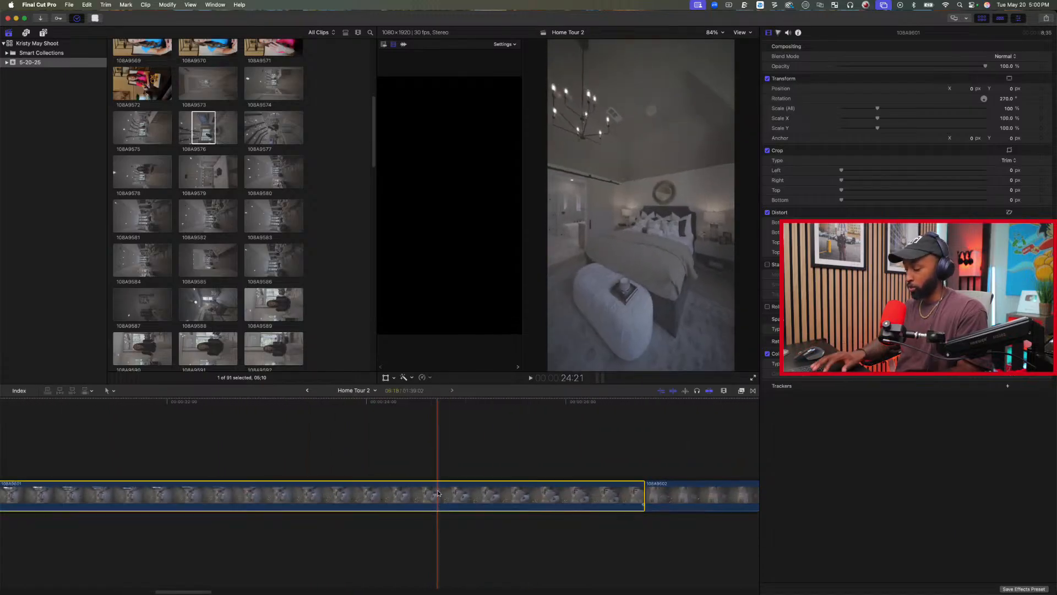
key("alt+bracketleft")
Trim about 3 seconds off the start of clip 108A9610 and play the cut from 108A9597 into 108A9601.
scroll(265, 434, "left", 2)
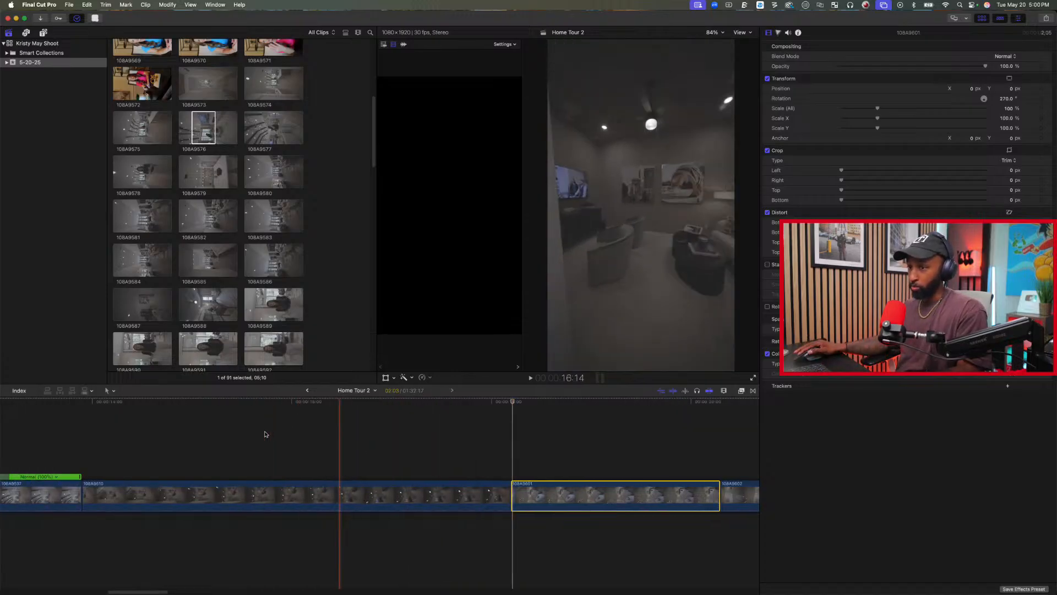
scroll(258, 434, "left", 4)
left_click_drag(258, 494, 549, 499)
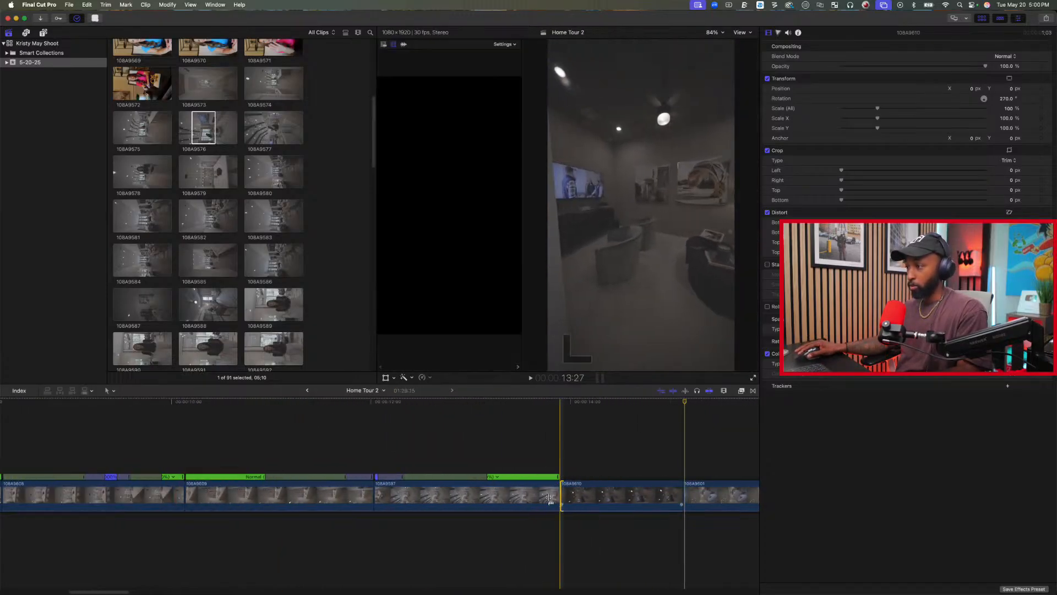
left_click(482, 424)
key("space")
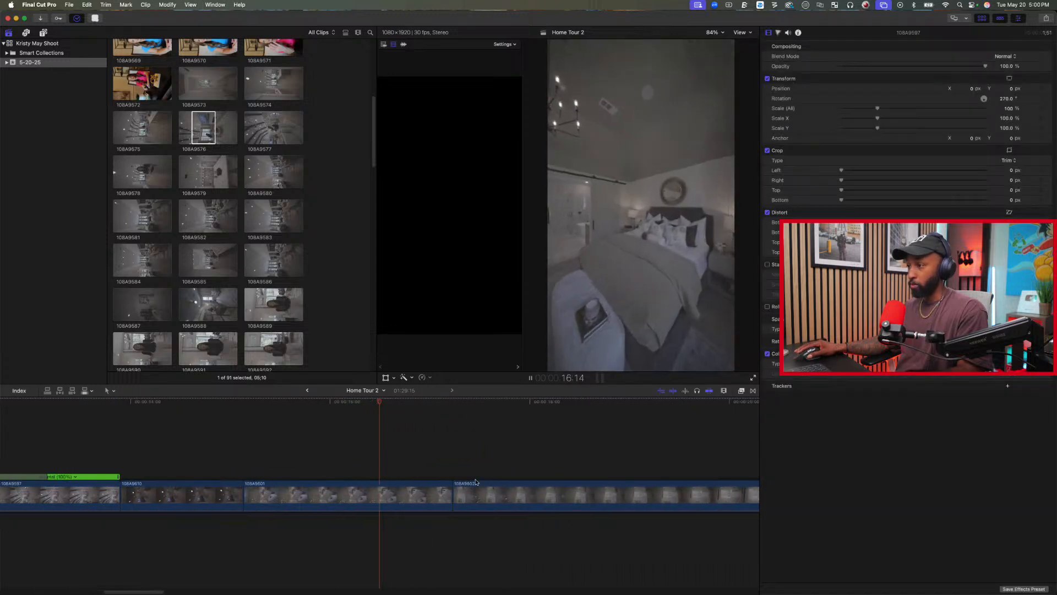
Shorten the end of bedroom clip 108A9601 to about 1.4 seconds and play through into clip 108A9602.
left_click_drag(453, 495, 379, 494)
key("space")
key("space")
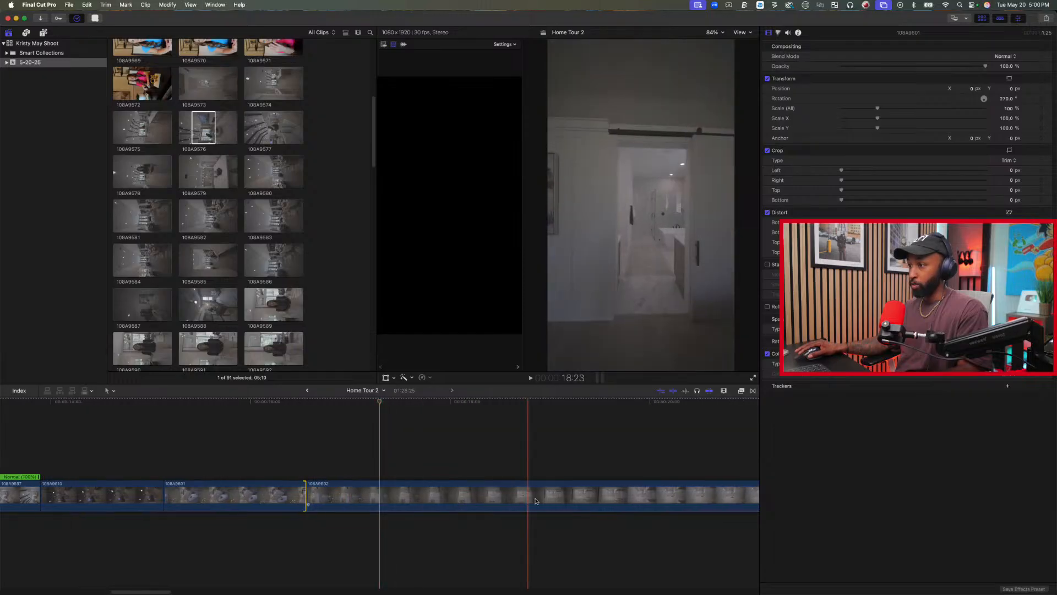
Delete clip 108A9602 and the clip after it so that bathroom clip 108A9605 follows 108A9601.
scroll(696, 496, "right", 5)
left_click(601, 498)
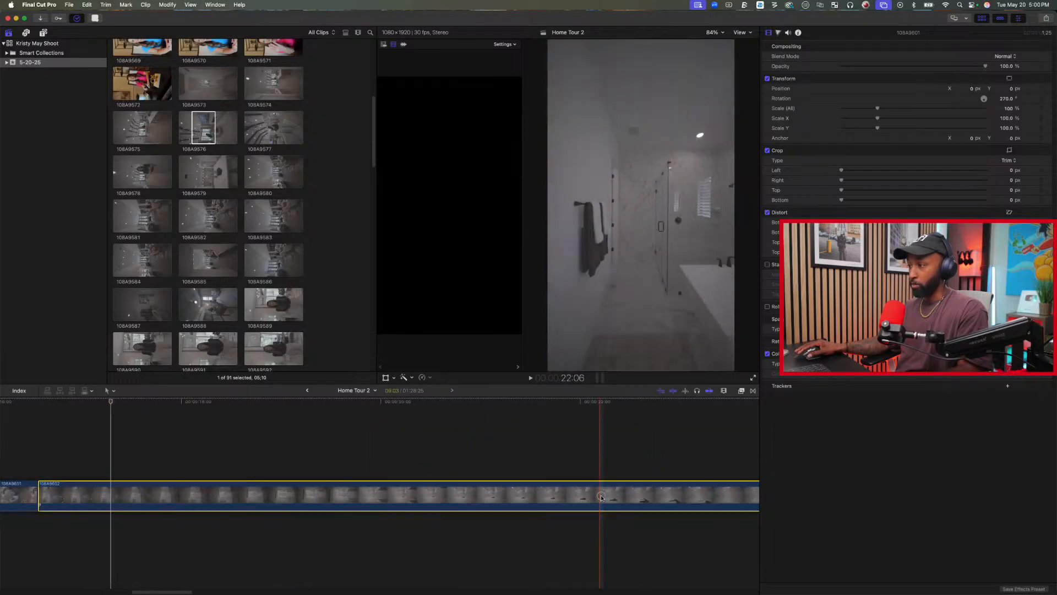
key("BackSpace")
left_click(574, 496)
key("BackSpace")
key("super+4")
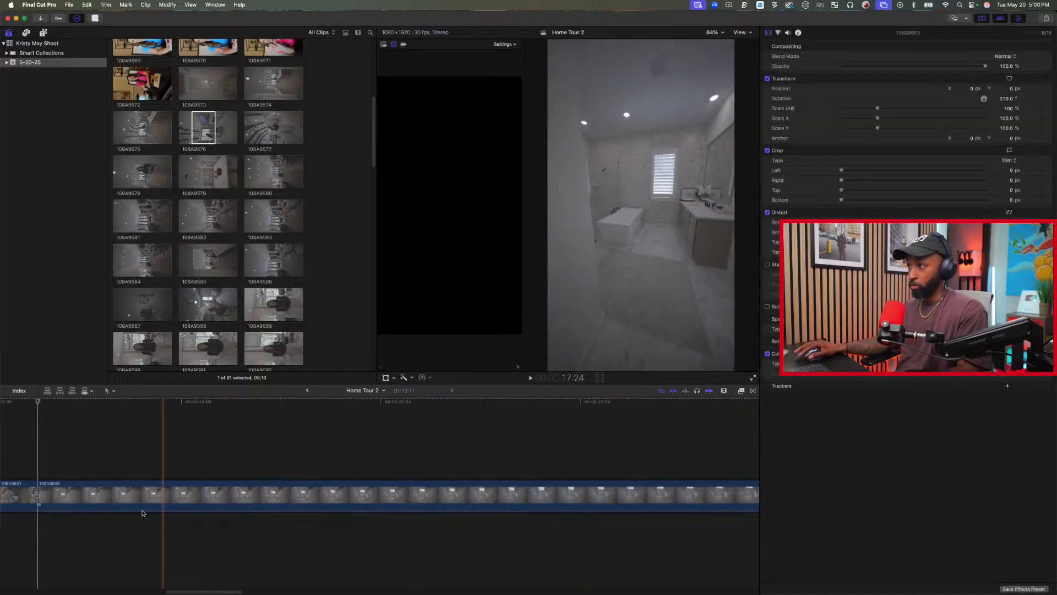
Trim about 3 seconds off each end of bathroom clip 108A9605, leaving about 1.8 seconds.
left_click_drag(46, 498, 375, 498)
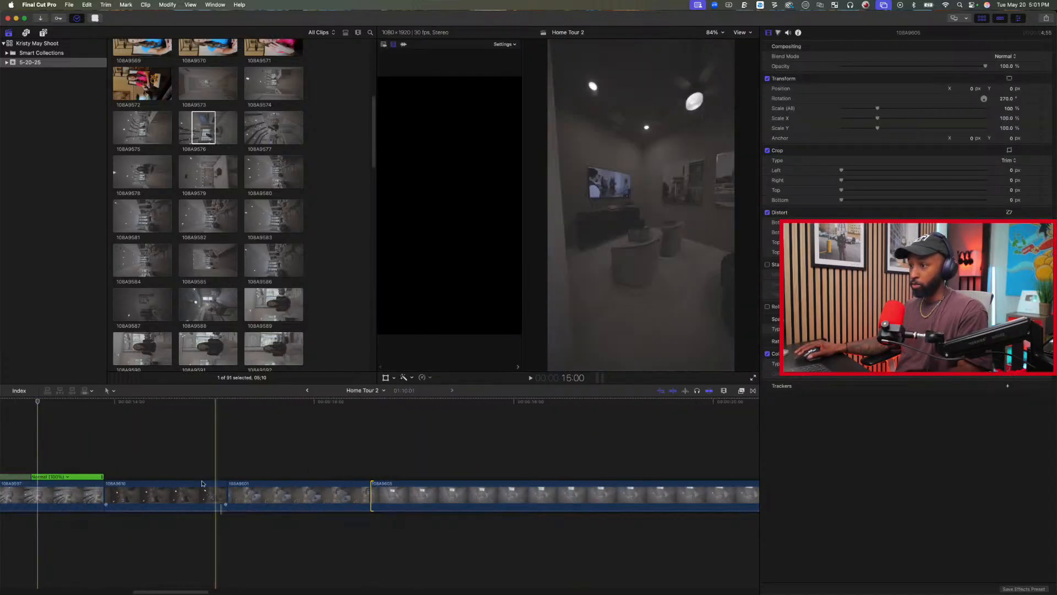
key("space")
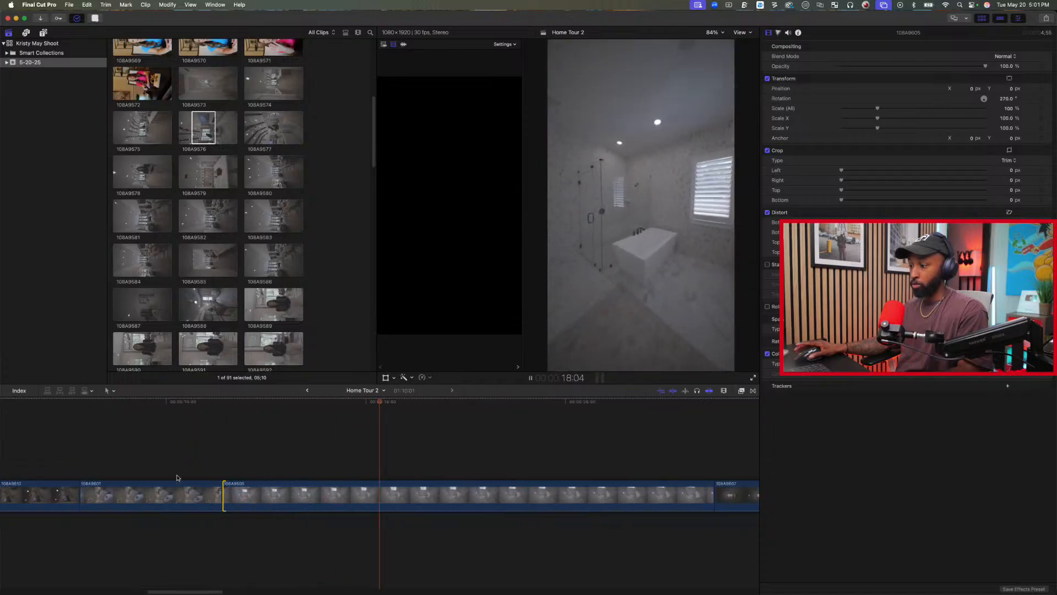
key("alt+]")
key("space")
key("space")
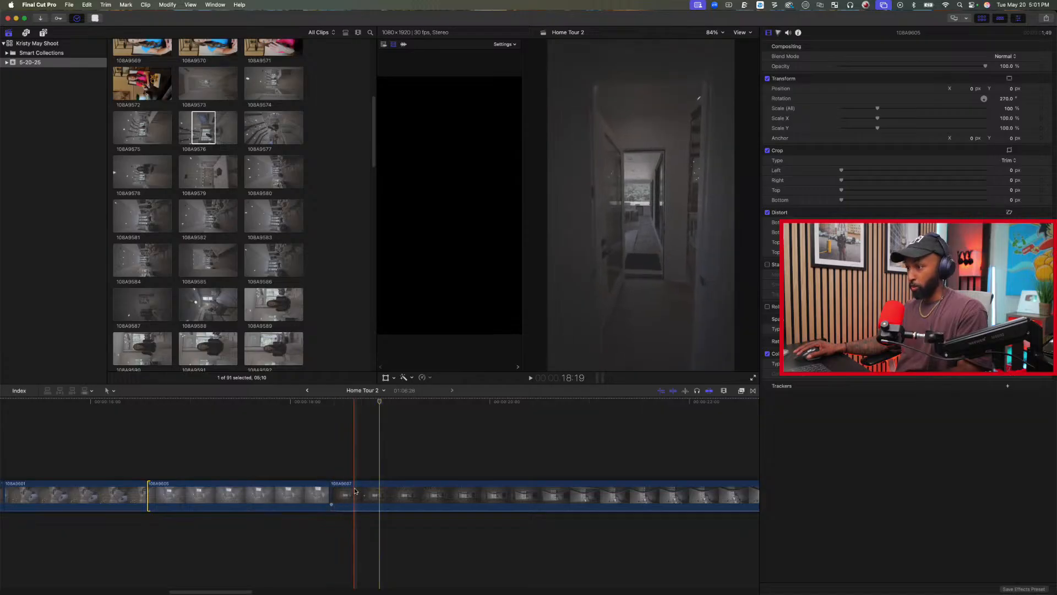
Select the long middle range of clip 108A9607, from the dark hallway to the patio, and speed it up with a Fast retime.
key("r")
left_click_drag(363, 488, 533, 502)
left_click(422, 378)
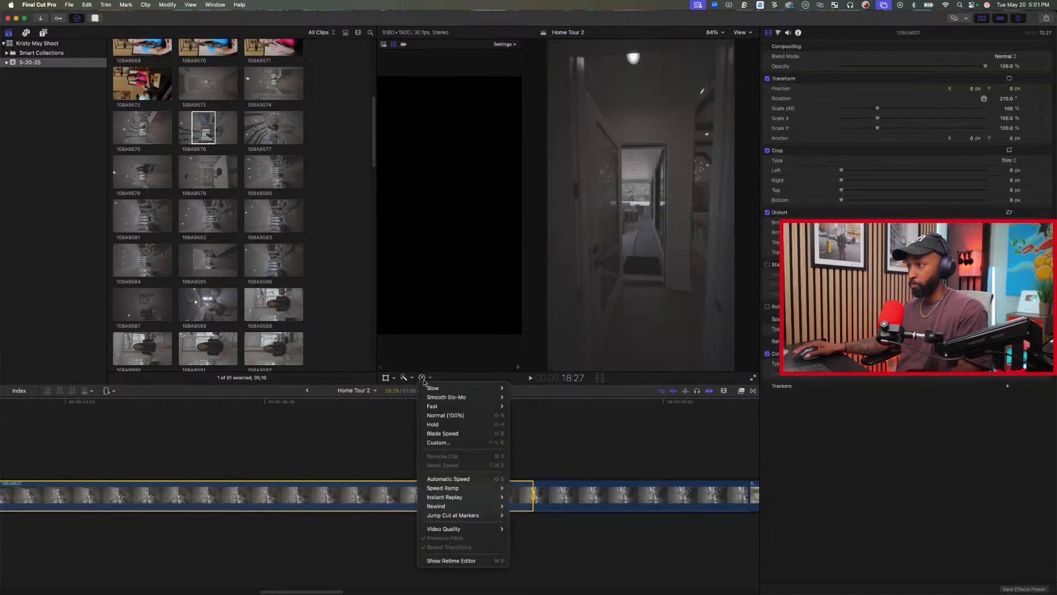
left_click(519, 433)
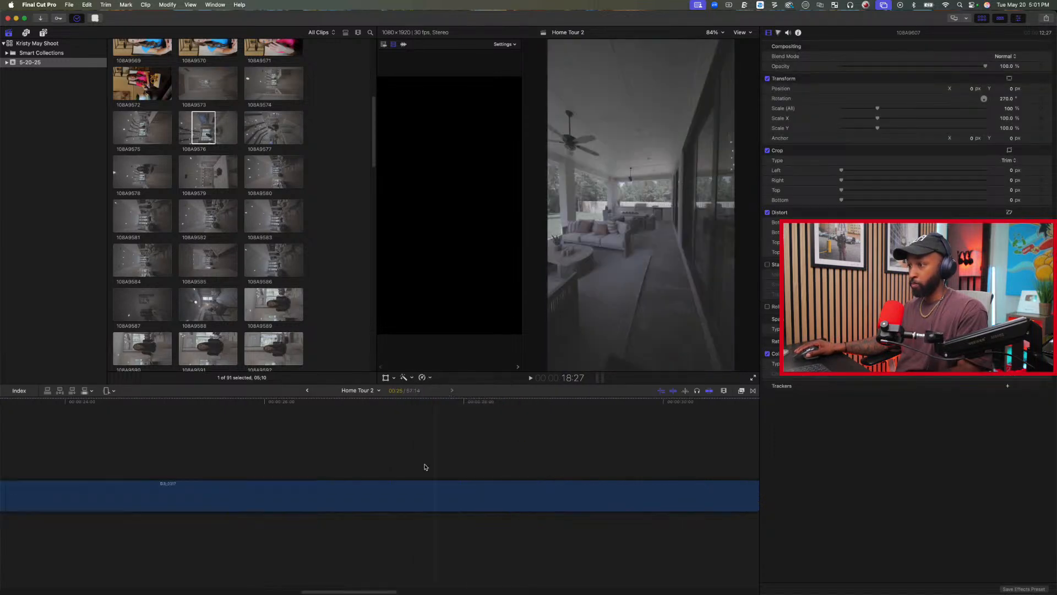
scroll(130, 444, "left", 6)
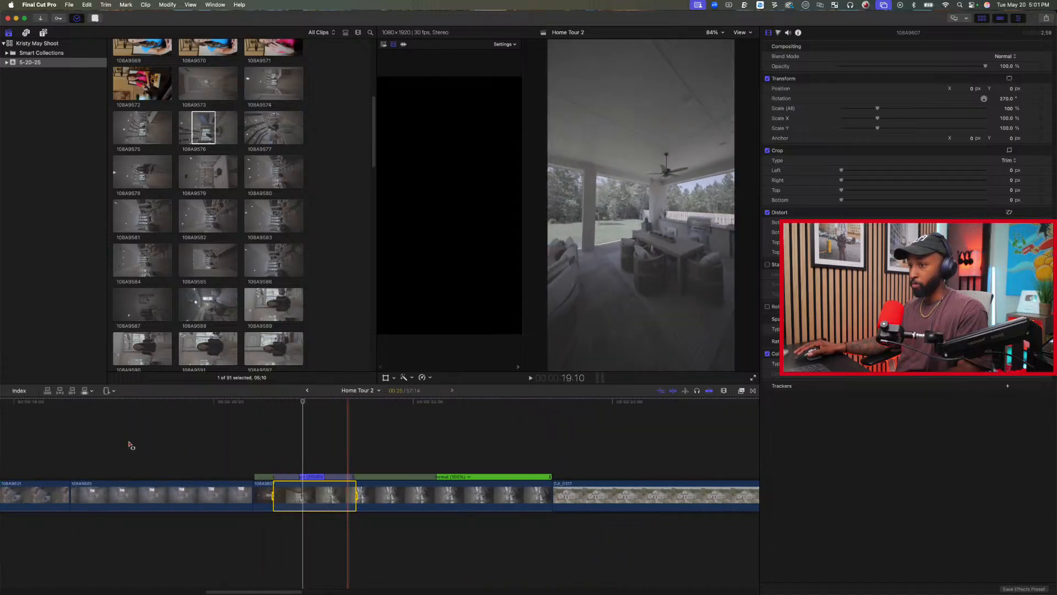
Play the sequence through the sped-up clip 108A9607 and on into the drone clips.
left_click(309, 441)
key("space")
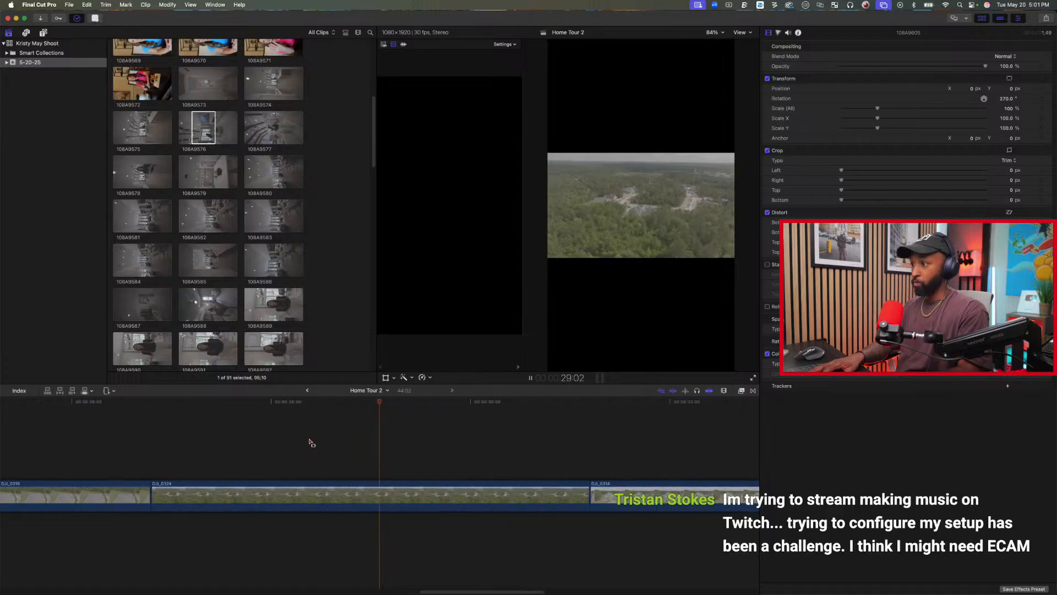
key("space")
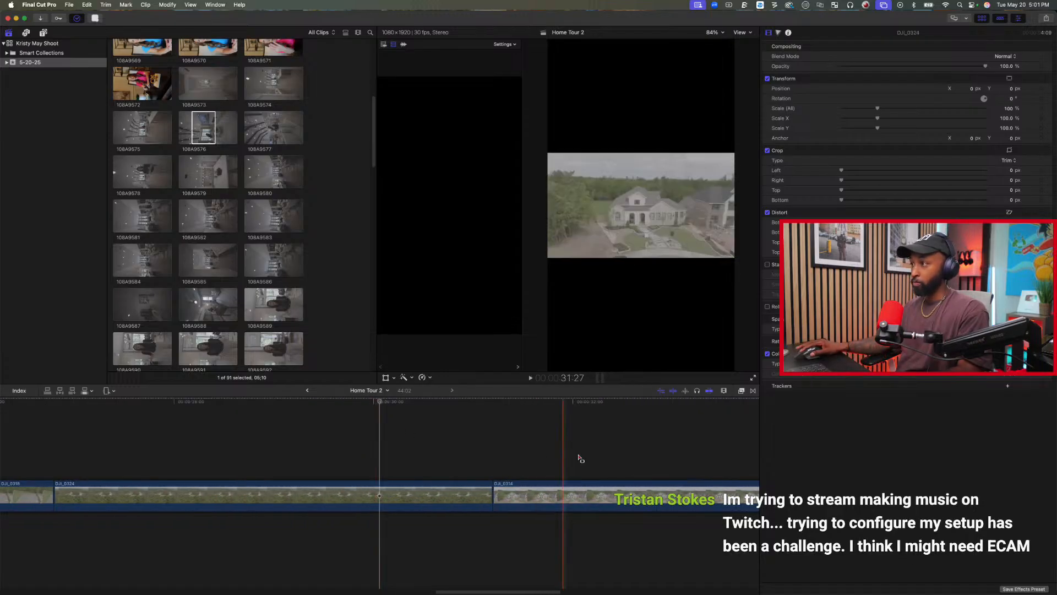
Delete the high aerial drone clip DJI_0324 in front of DJI_0314.
left_click(428, 495)
key("a")
left_click(431, 476)
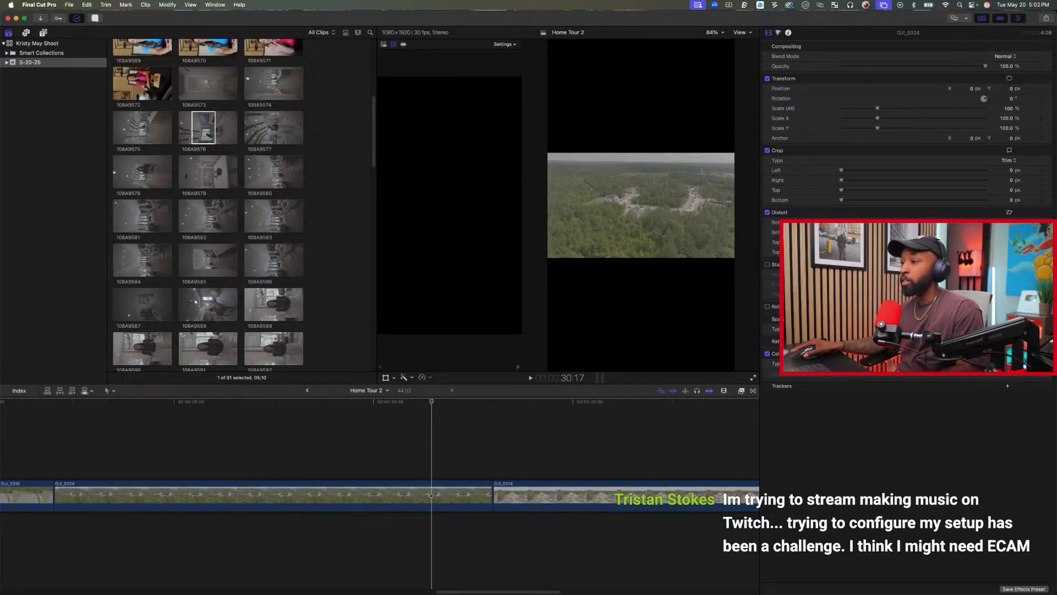
left_click(431, 500)
key("Delete")
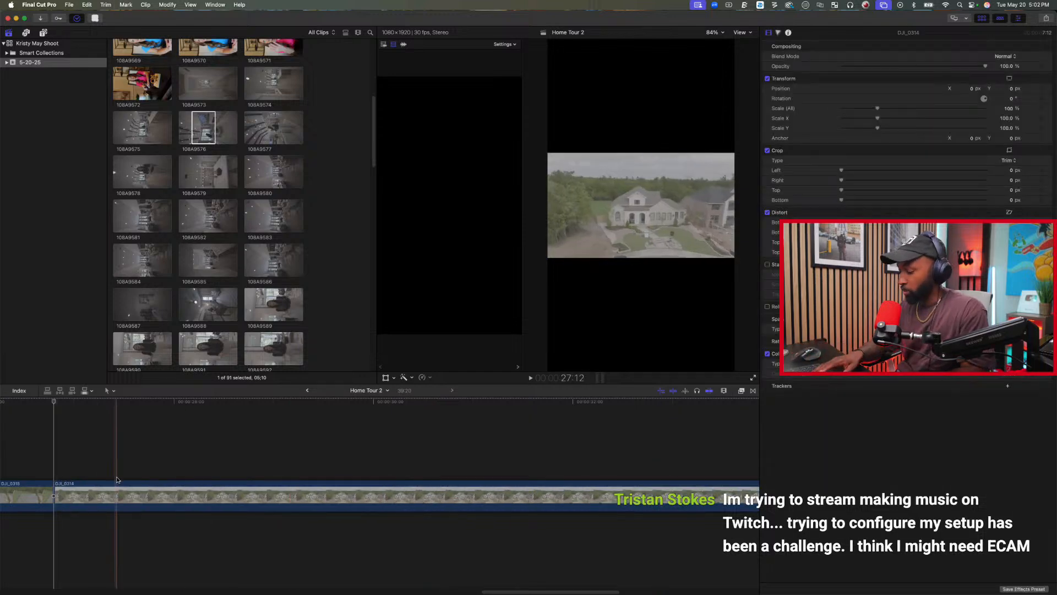
Make the three drone clips between 108A9607 and 108A9576 fill the vertical frame.
key("super+minus")
key("super+minus")
left_click(377, 497)
scroll(374, 495, "left", 5)
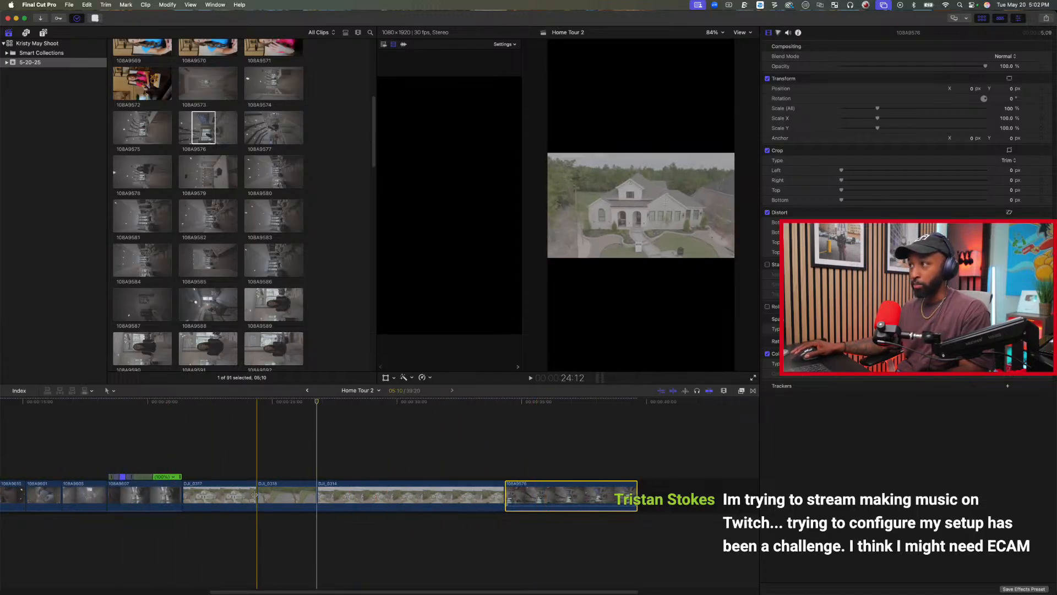
left_click_drag(212, 467, 499, 502)
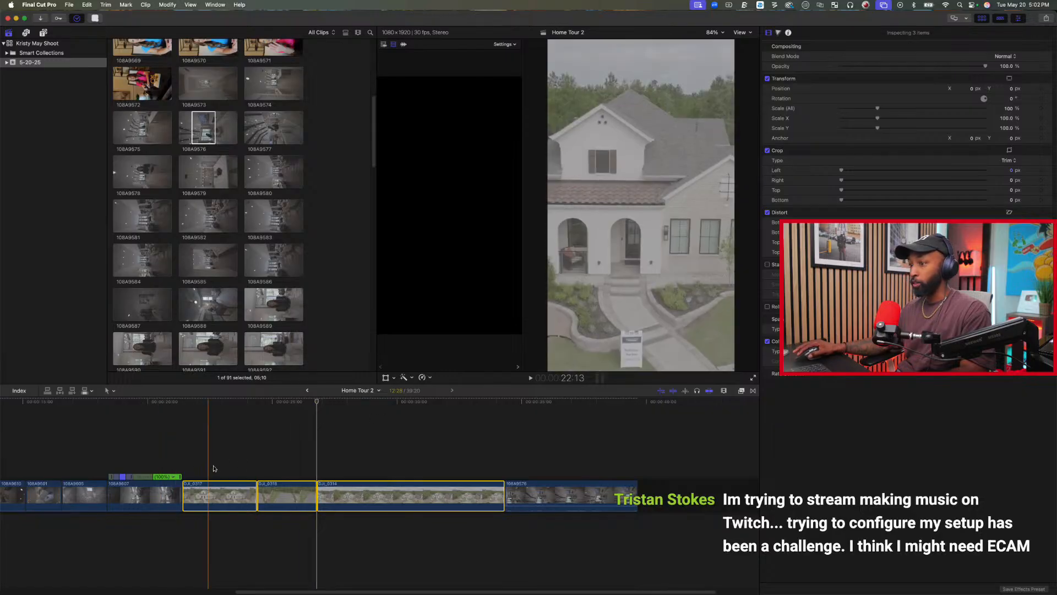
Play the drone clips from the start of DJI_0317 into DJI_0314 to check their framing and motion.
left_click(185, 468)
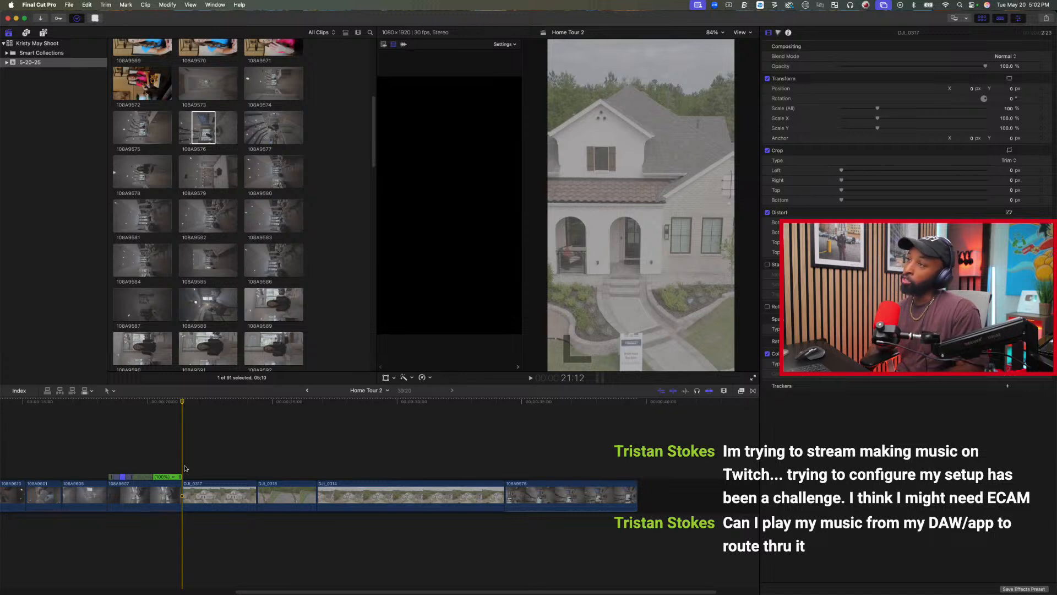
key("space")
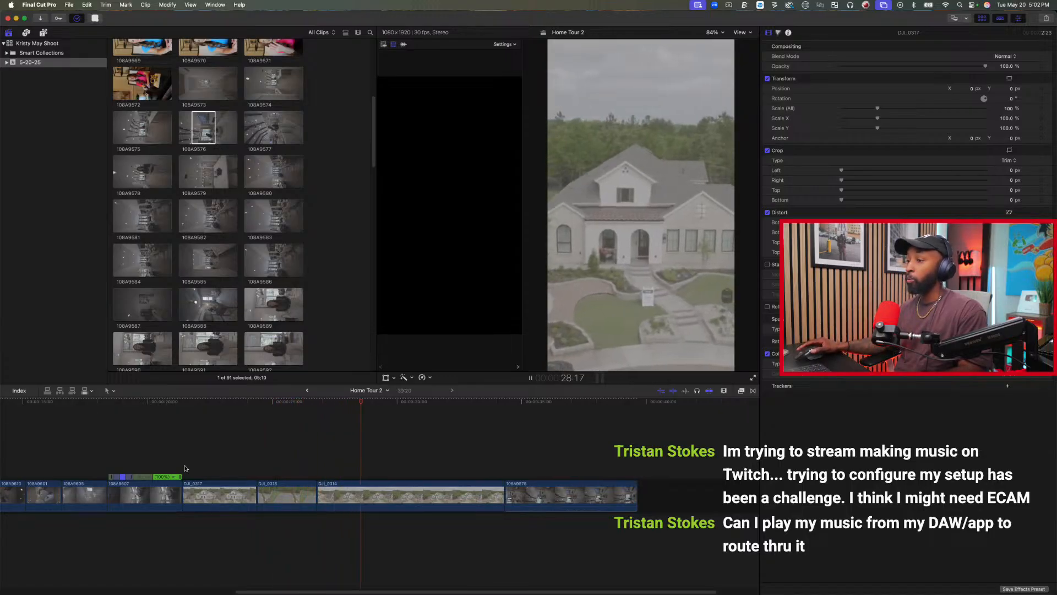
key("space")
Reverse the middle drone clip between DJI_0317 and DJI_0314, and play the sequence through to the last clip.
left_click_drag(284, 494, 190, 508)
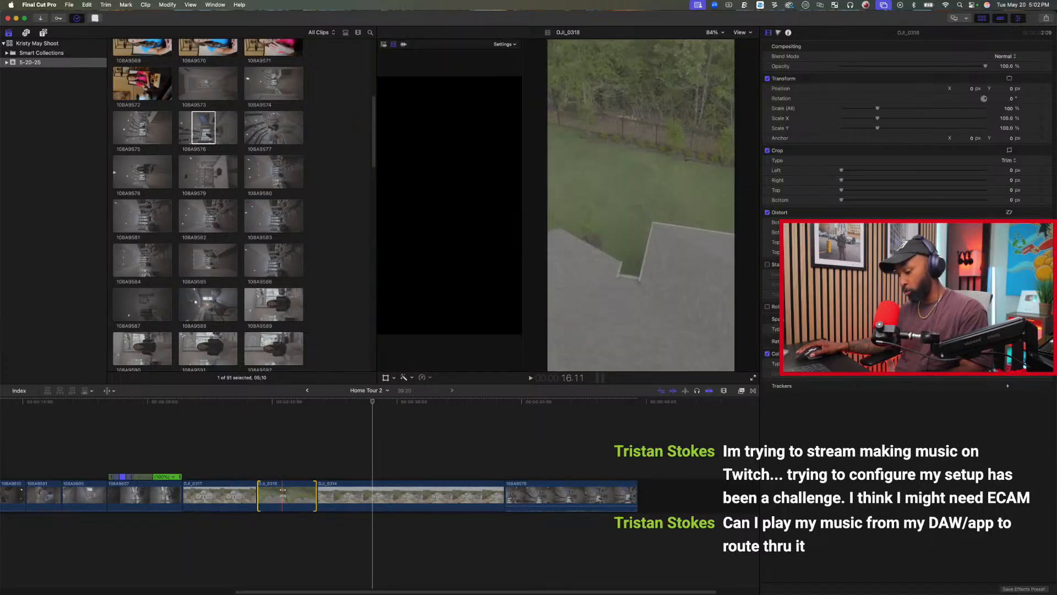
left_click(427, 377)
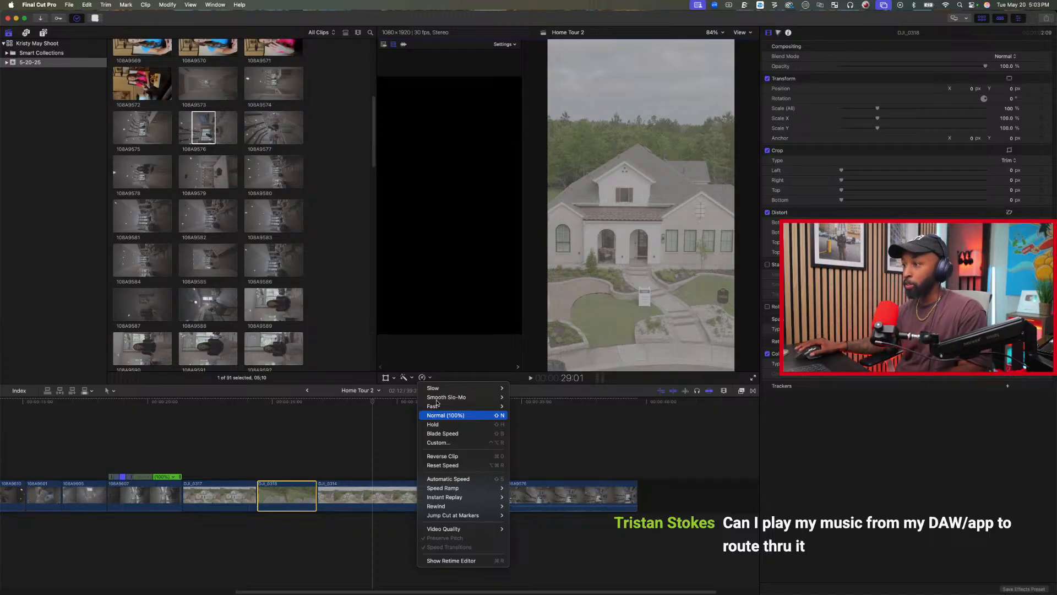
left_click(442, 456)
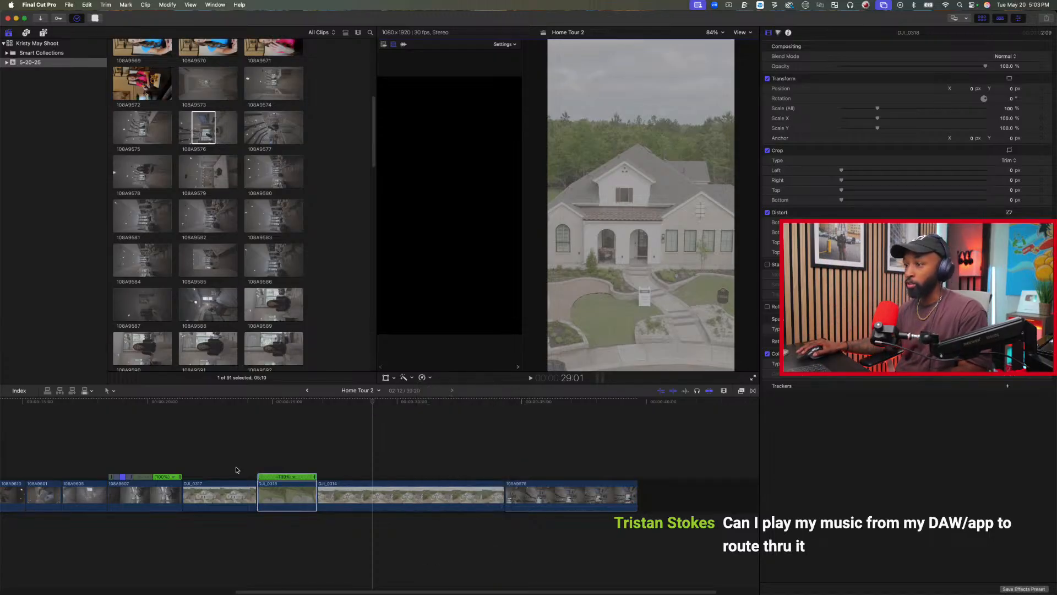
key("space")
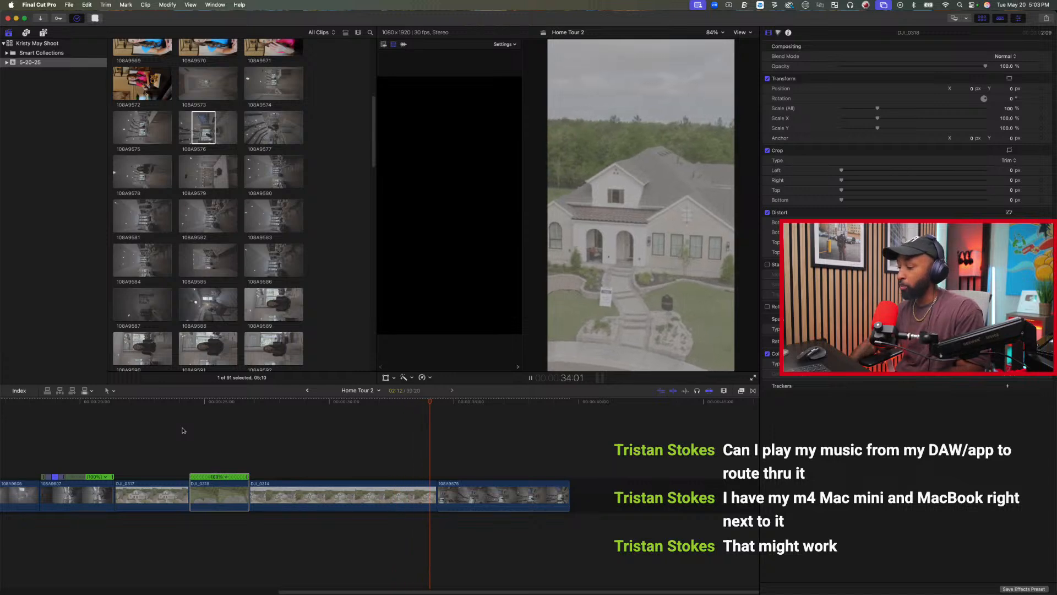
key("space")
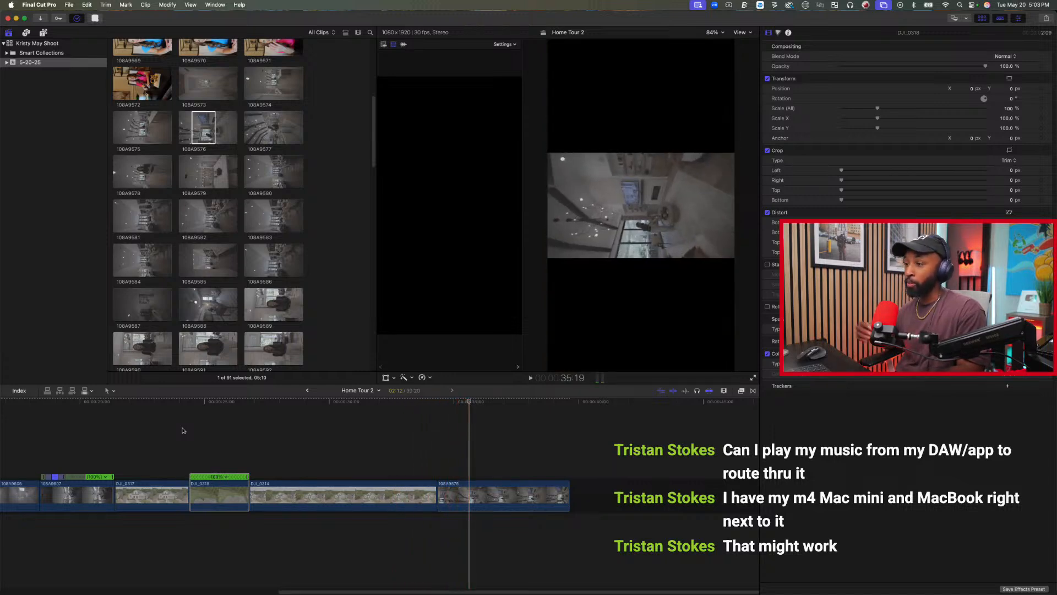
left_click(495, 499)
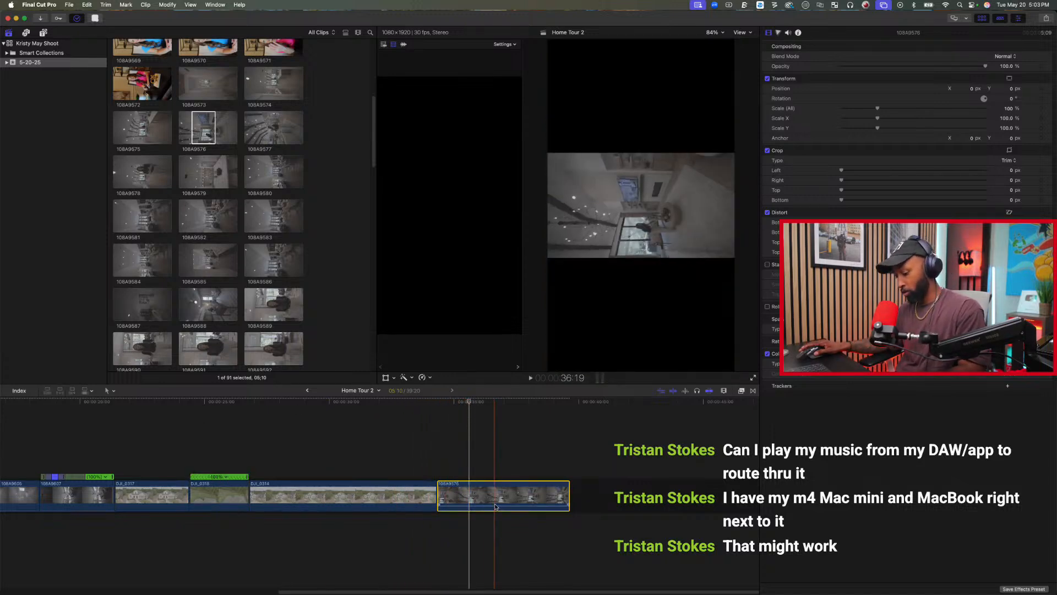
left_click(528, 468)
left_click(515, 498)
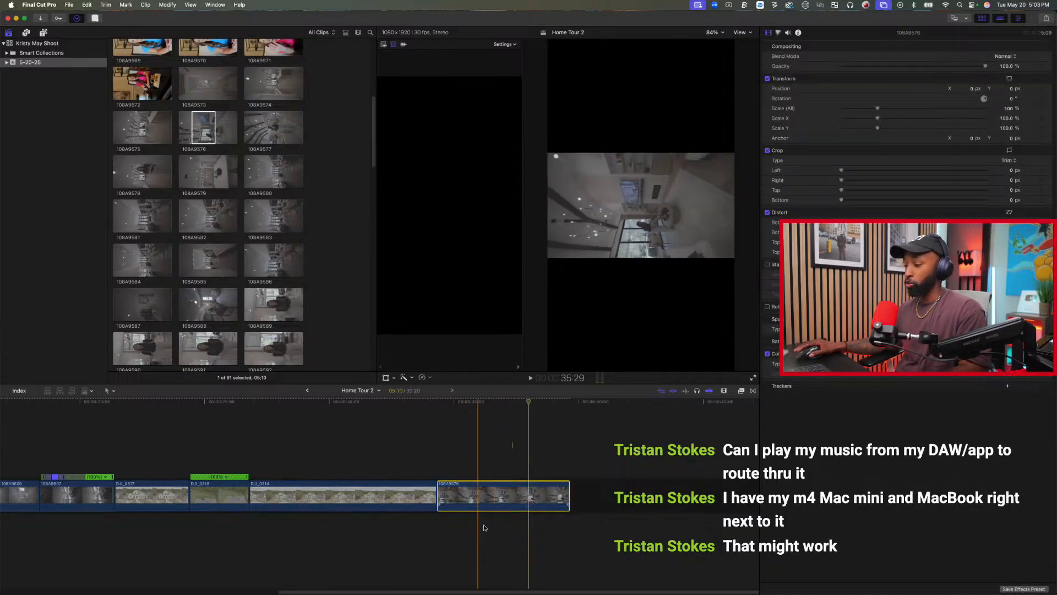
scroll(506, 472, "left", 3)
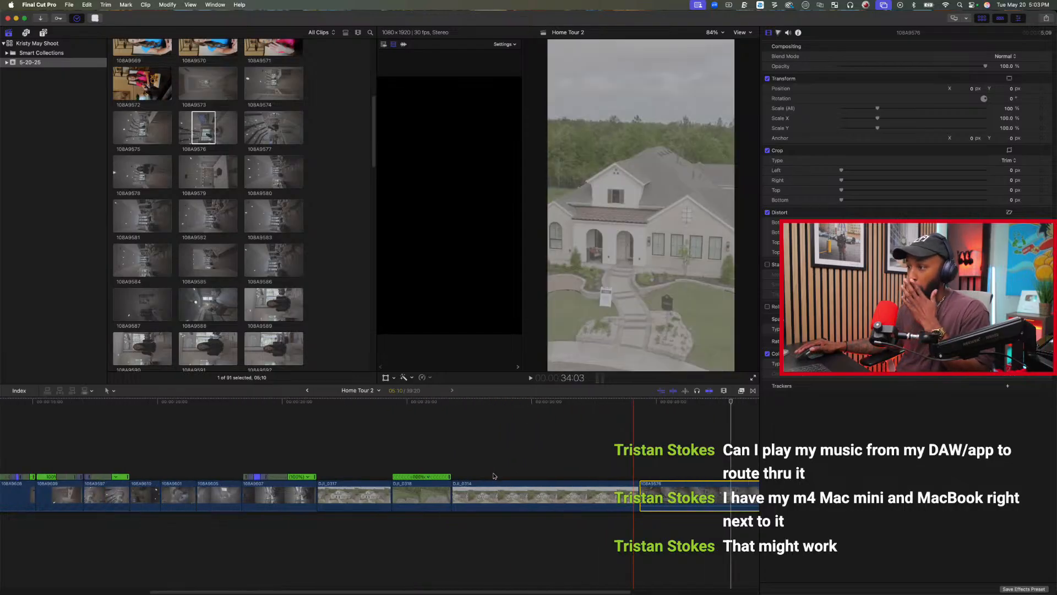
left_click(521, 437)
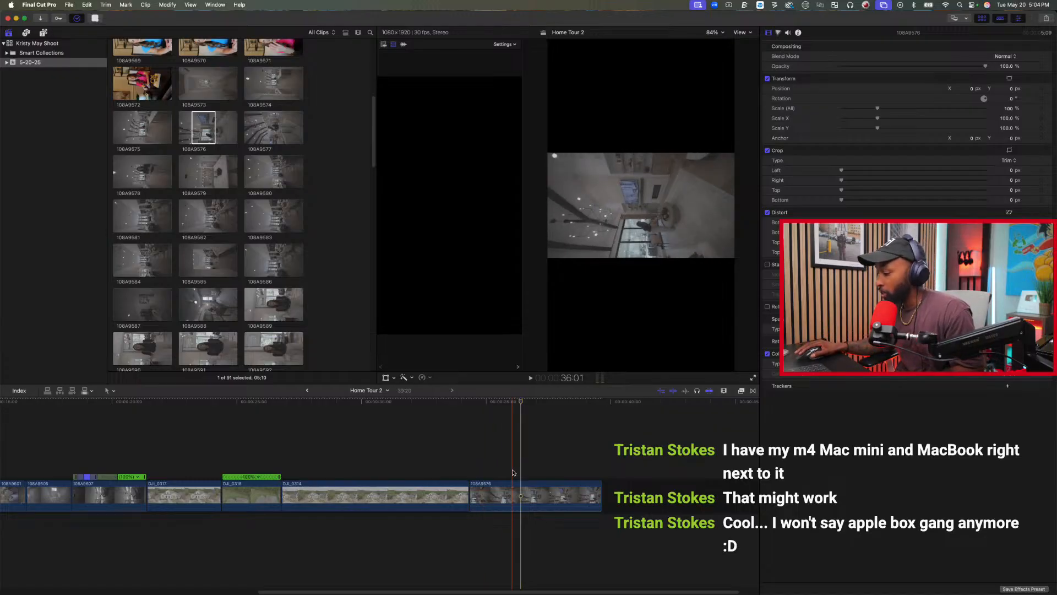
Copy the attributes of bedroom clip 108A9601 and paste them onto the last clip, 108A9576, rotating it to 270°.
left_click(516, 494)
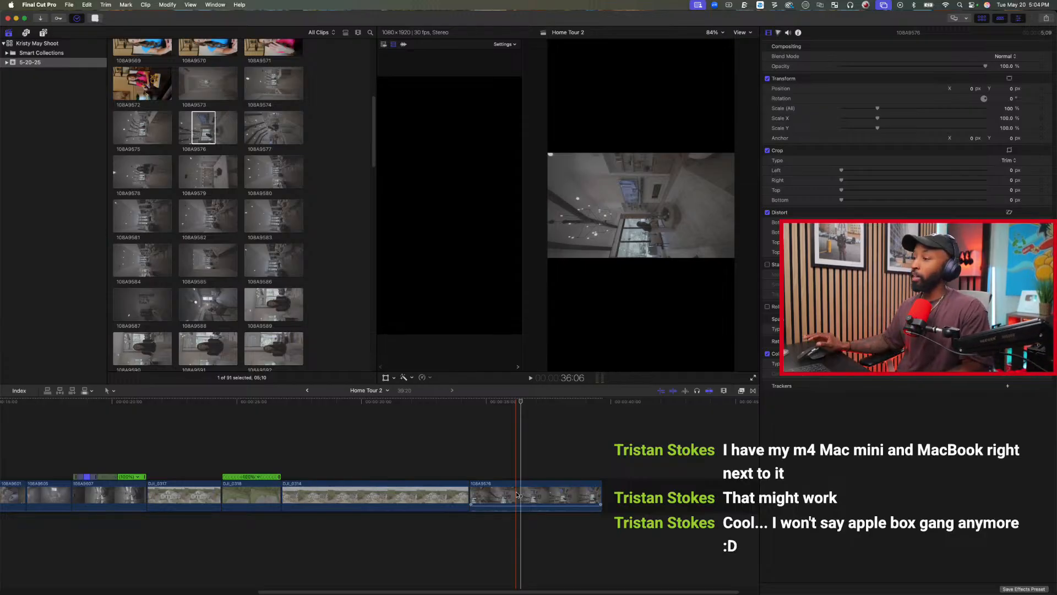
scroll(106, 492, "left", 10)
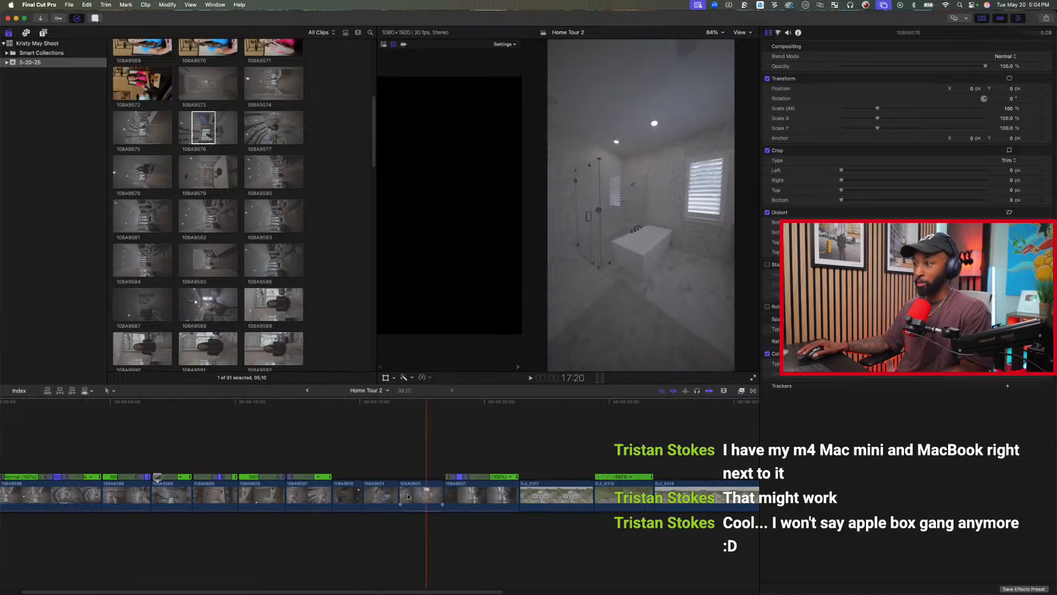
left_click(377, 496)
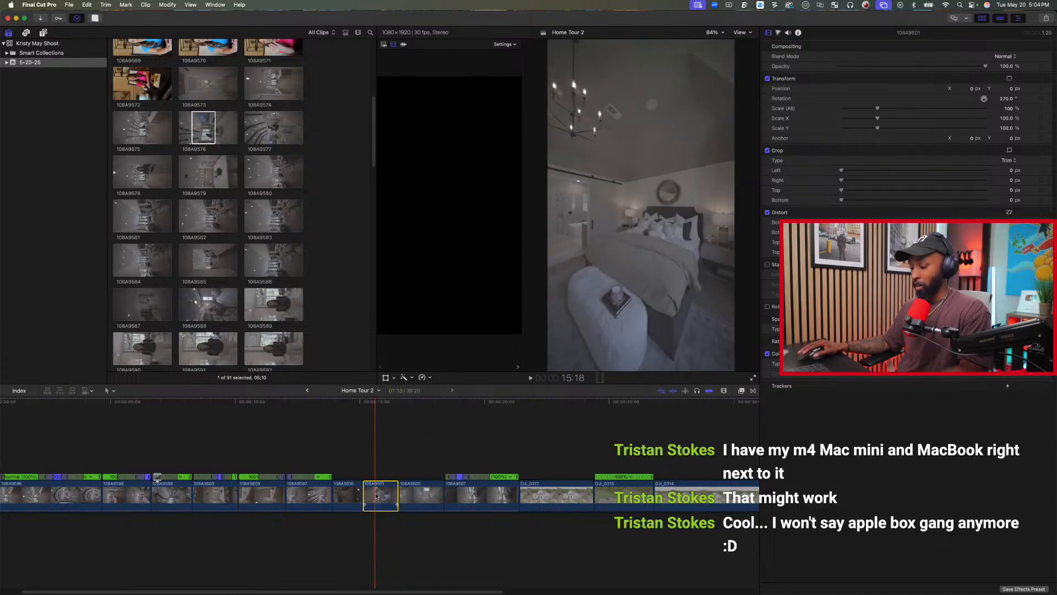
key("space")
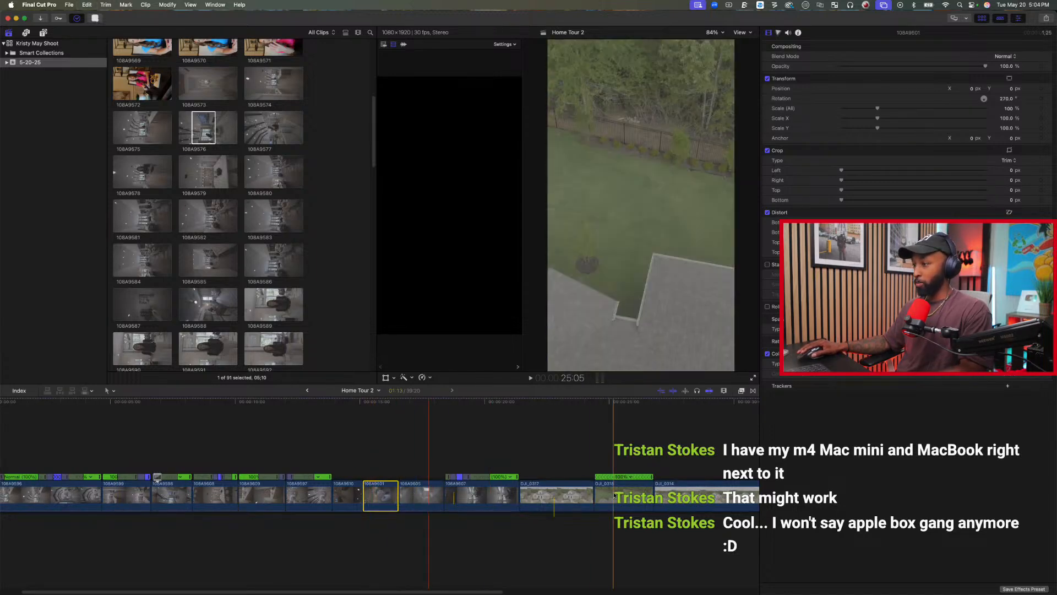
key("e")
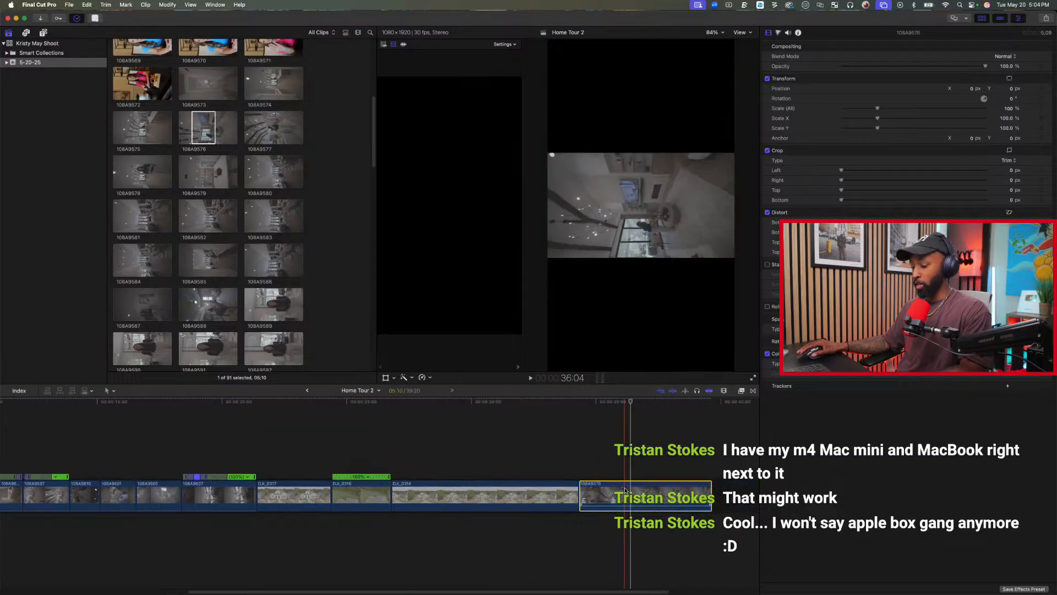
key("super+shift+v")
key("Return")
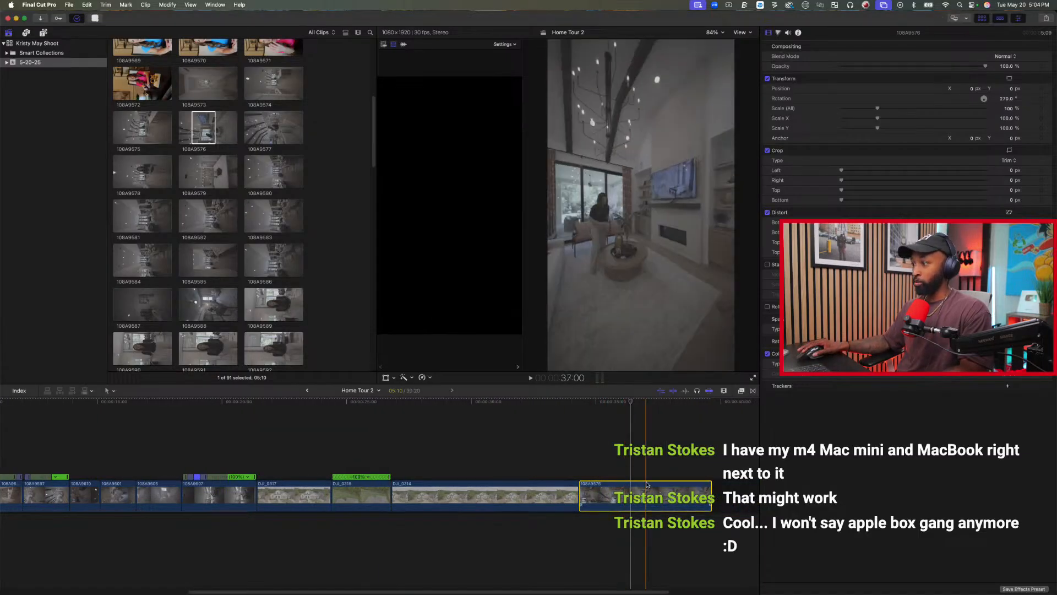
Move clip 108A9576 from the end of the timeline to directly after the opening clip.
key("shift+z")
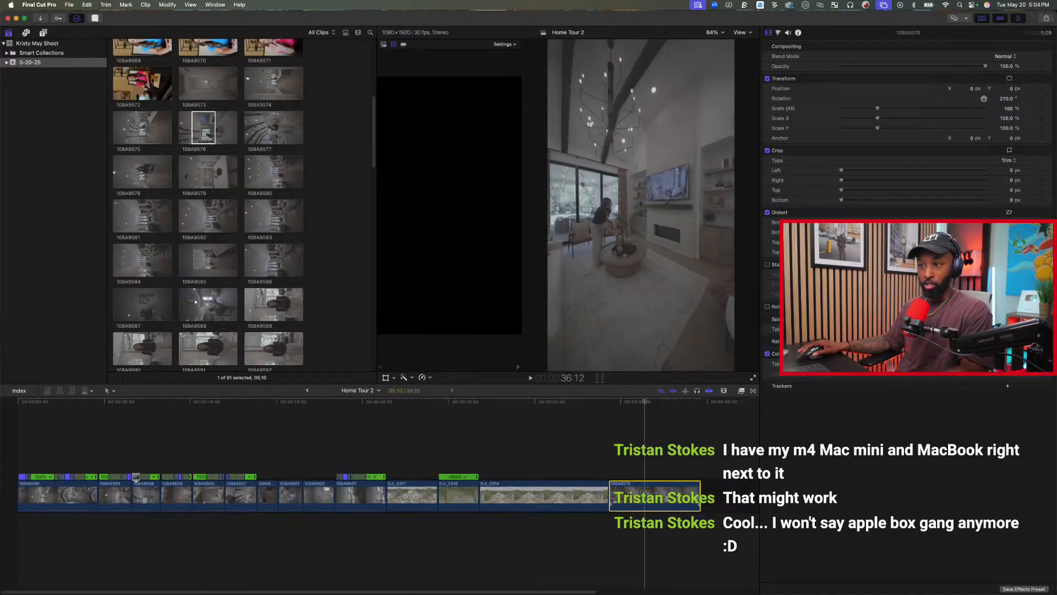
left_click(130, 515)
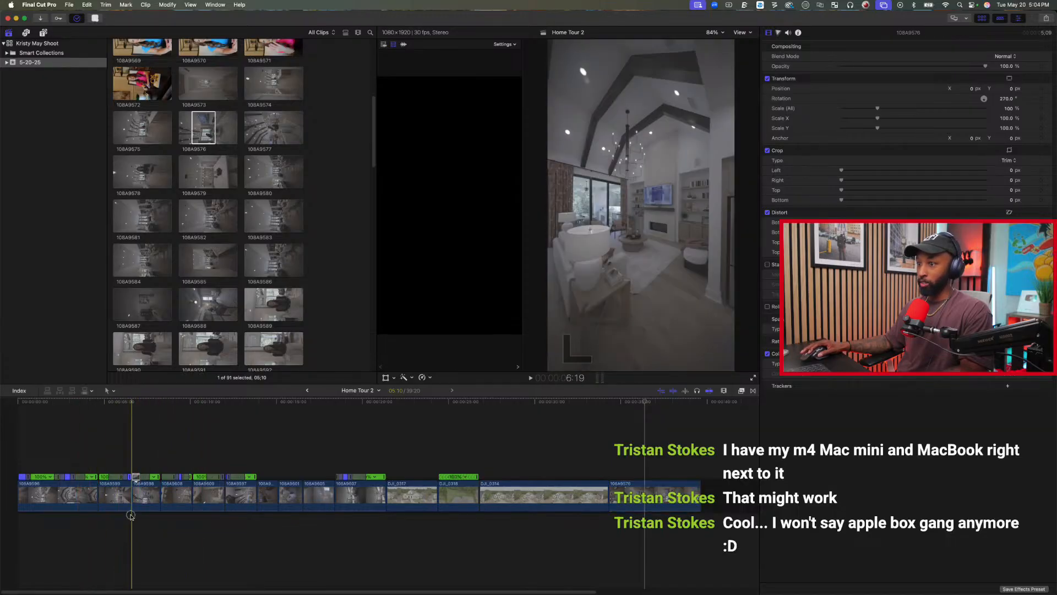
left_click_drag(652, 497, 99, 512)
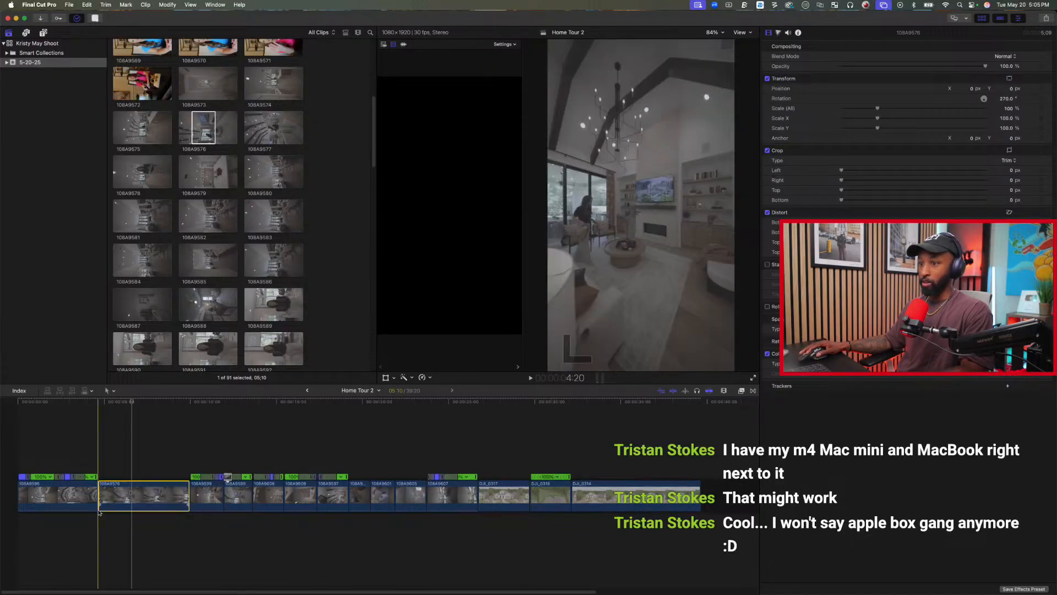
Play across the cut into 108A9576, trim the opening clip's end to 4:12, and play the sequence from there.
left_click(81, 450)
key("space")
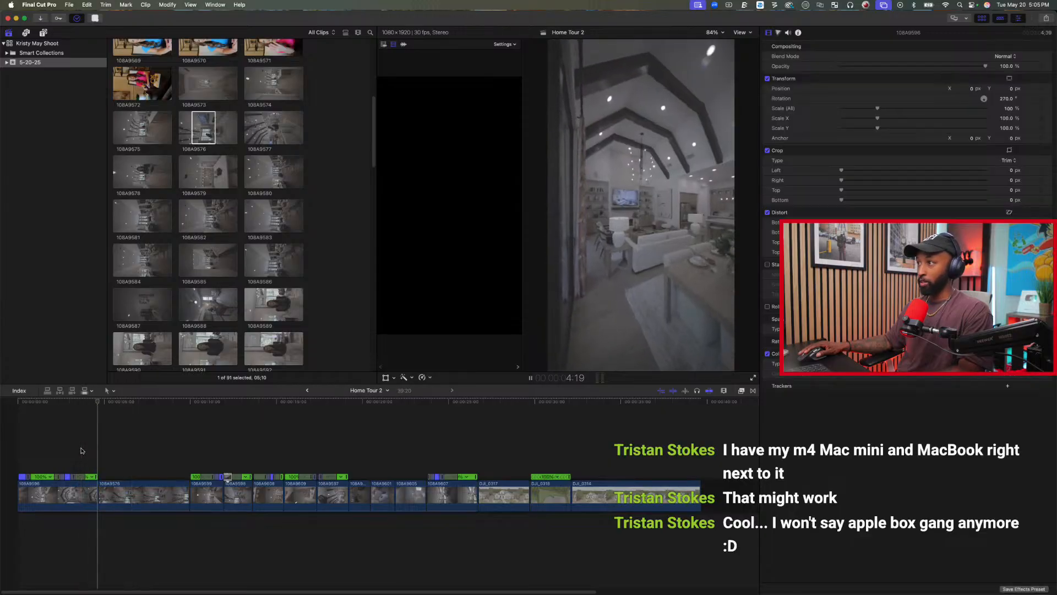
left_click(79, 452)
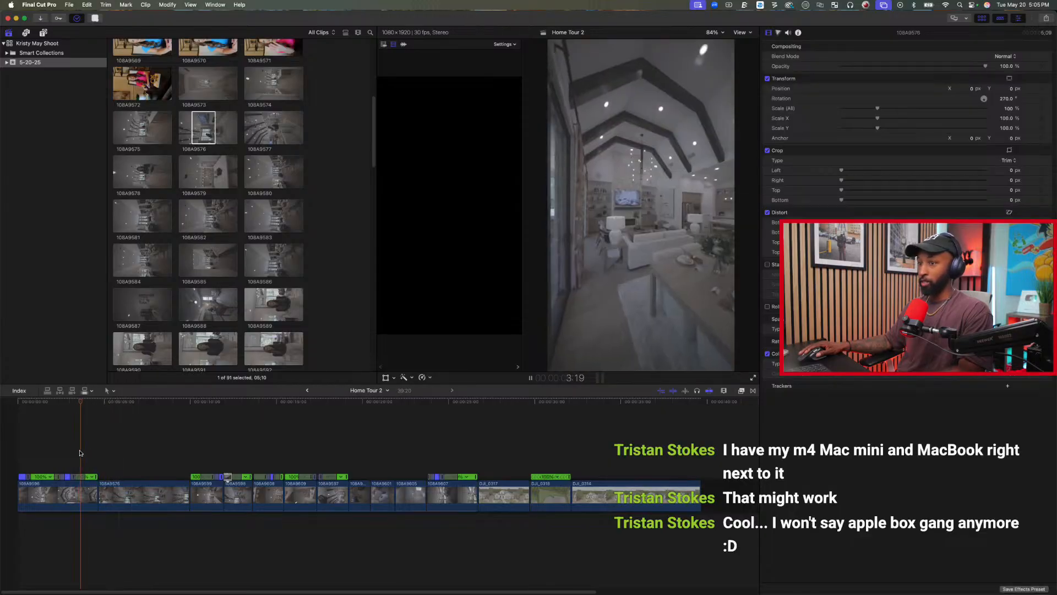
key("space")
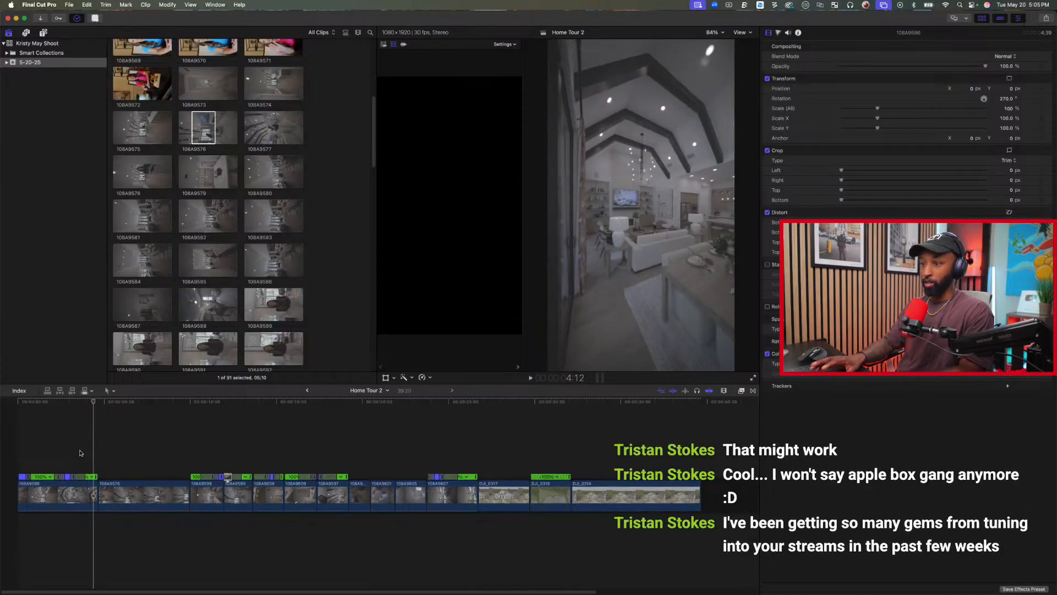
key("alt+bracketright")
key("space")
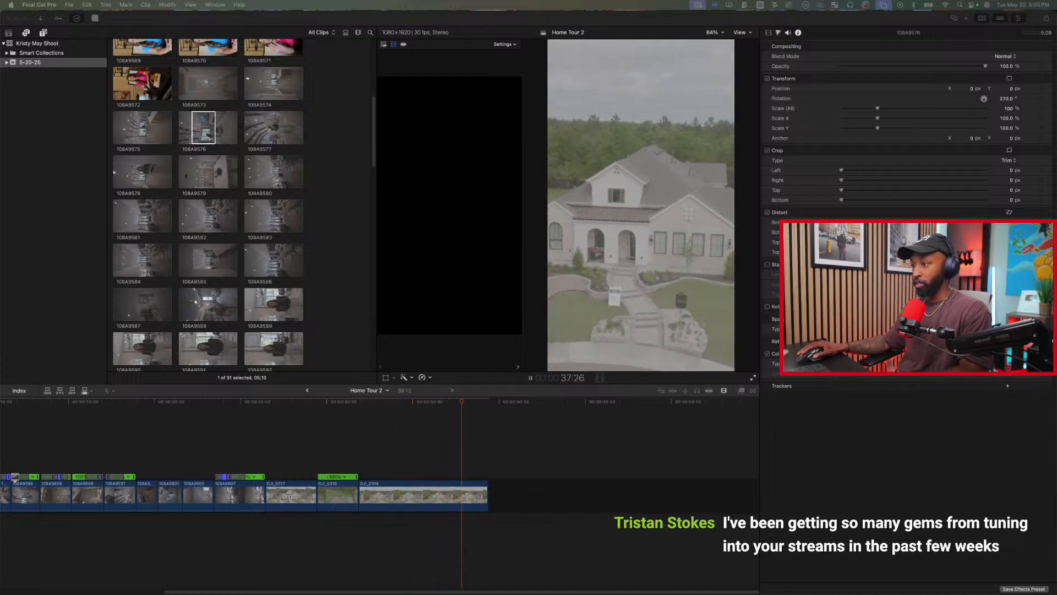
Replay the closing drone clip DJI_0314 and trim its end at 39:03.
left_click(435, 440)
key("space")
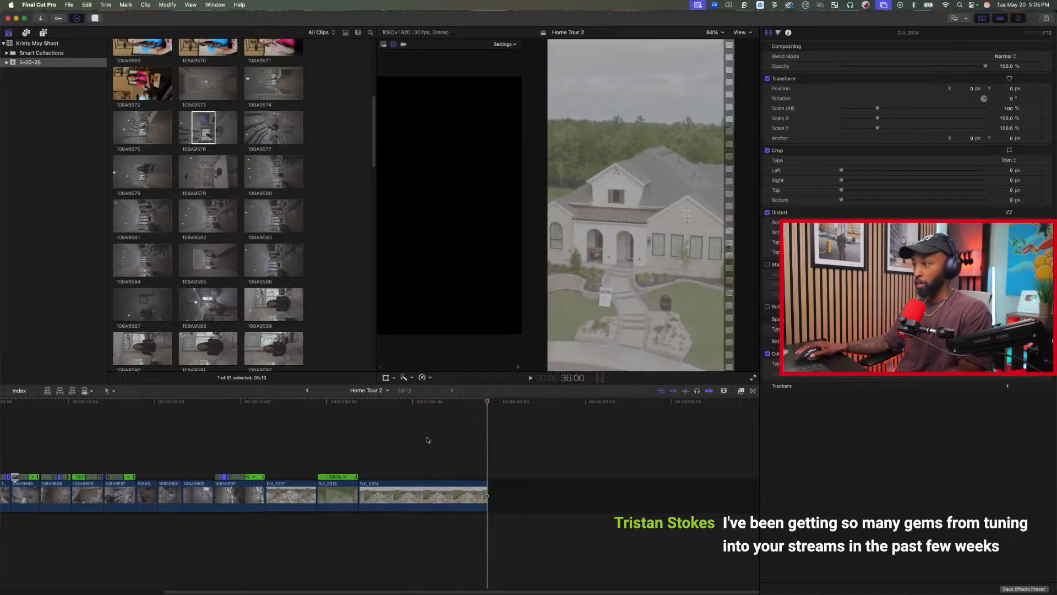
left_click(369, 430)
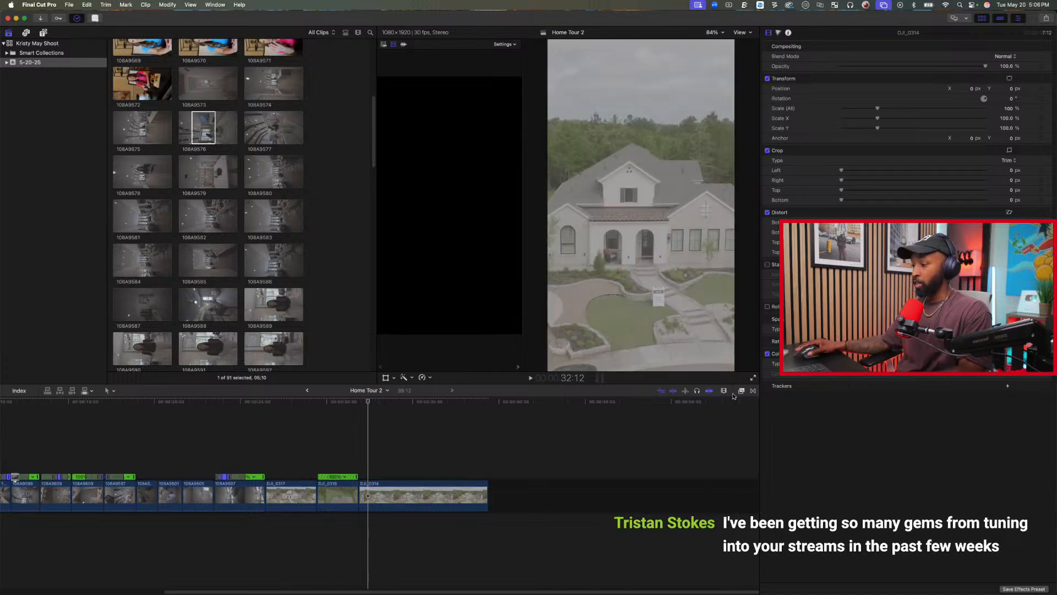
key("space")
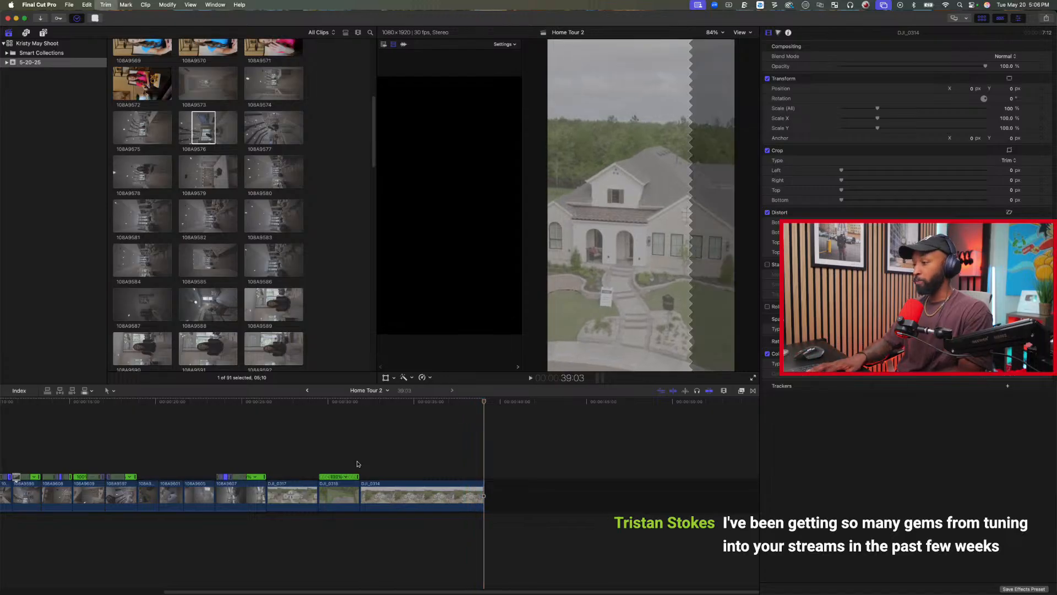
Bring the whole timeline into view, show the Projects list in the 5-20-25 event, and switch to another app.
scroll(314, 424, "left", 8)
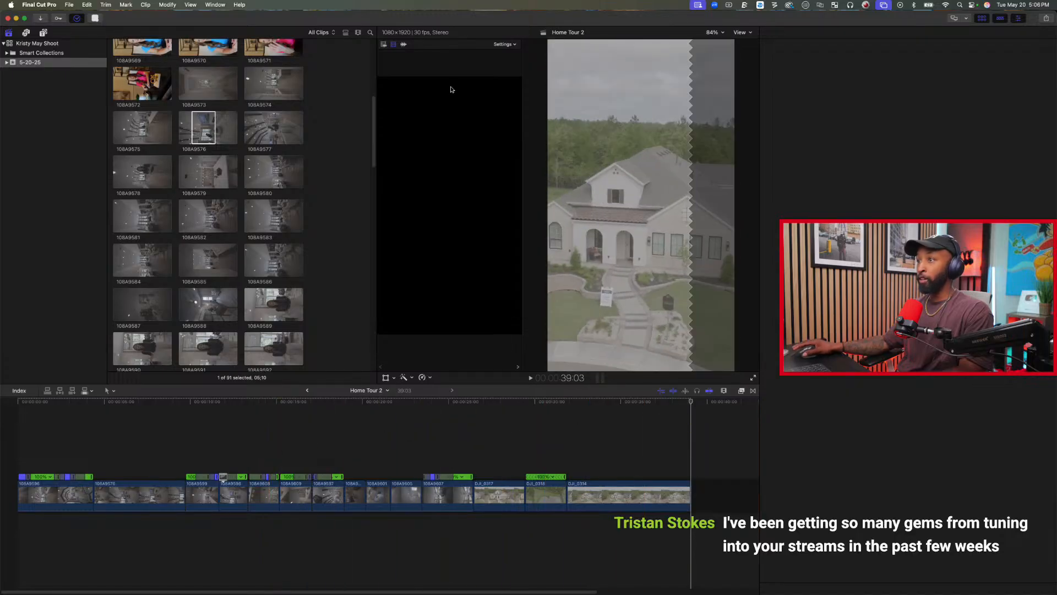
left_click(352, 124)
scroll(352, 124, "up", 10)
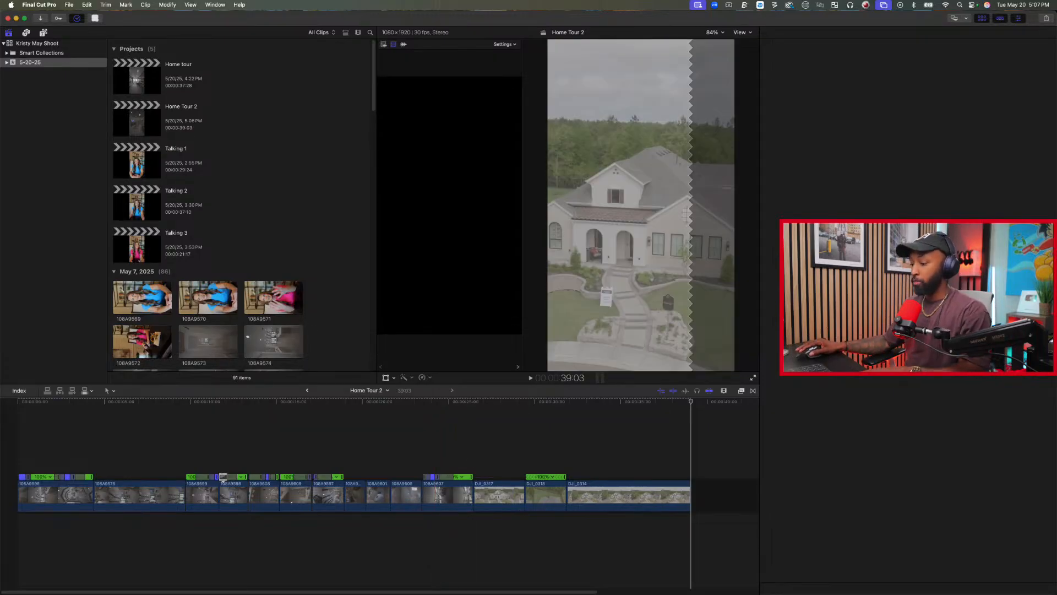
key("super+Tab")
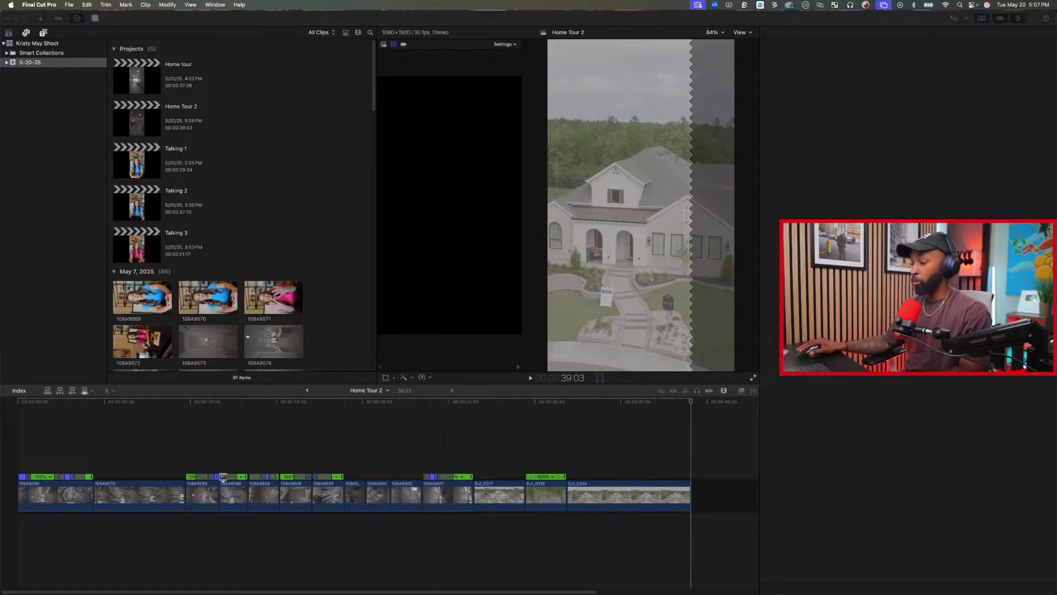